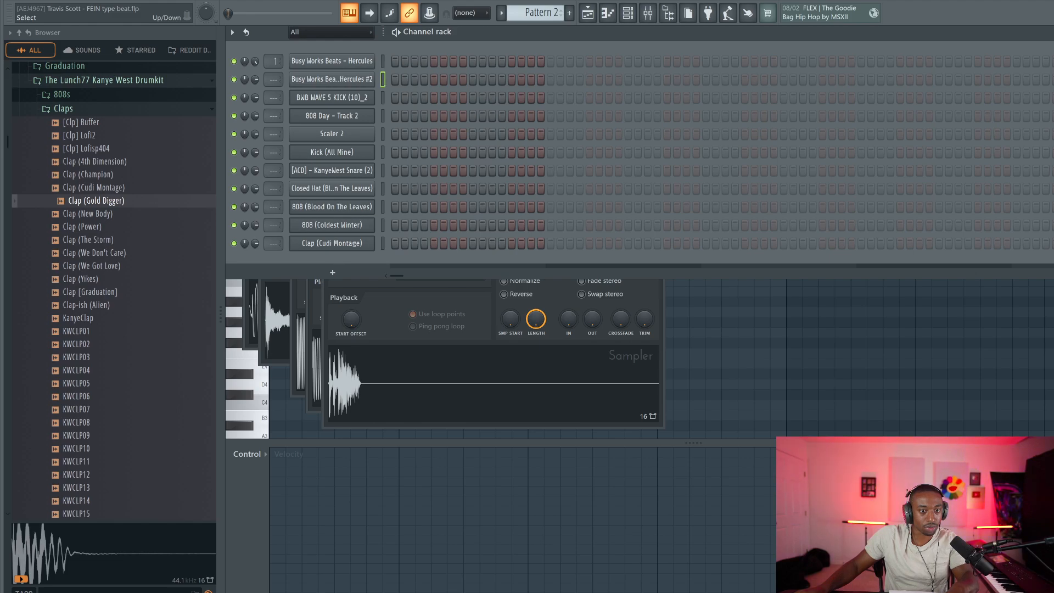
Step: Route all eleven channels to their own mixer tracks, 1 to 11, and select only the first Hercules channel
key(ctrl+a)
key(ctrl+l)
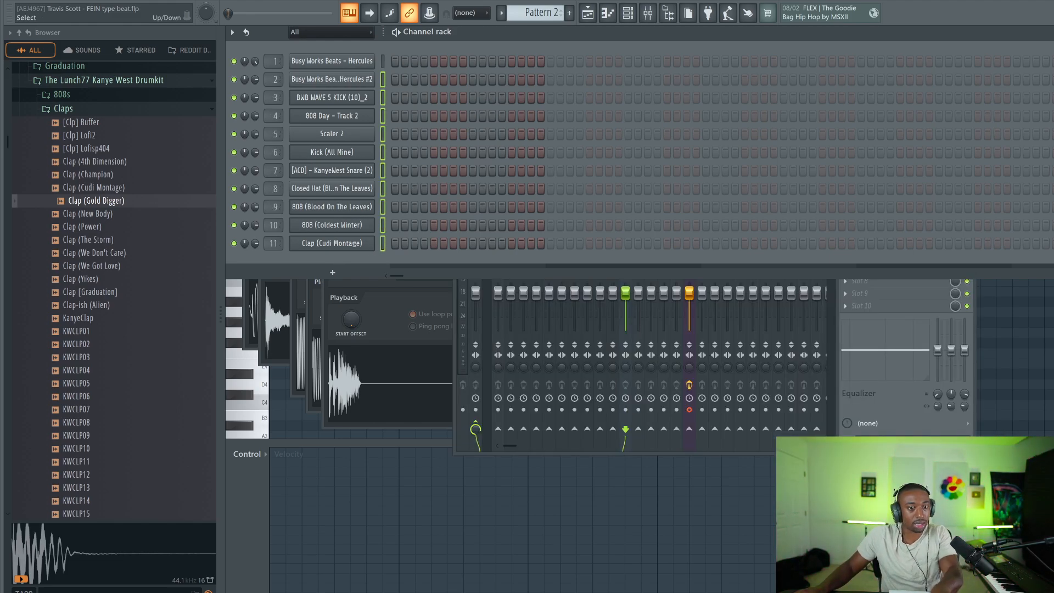
click(383, 61)
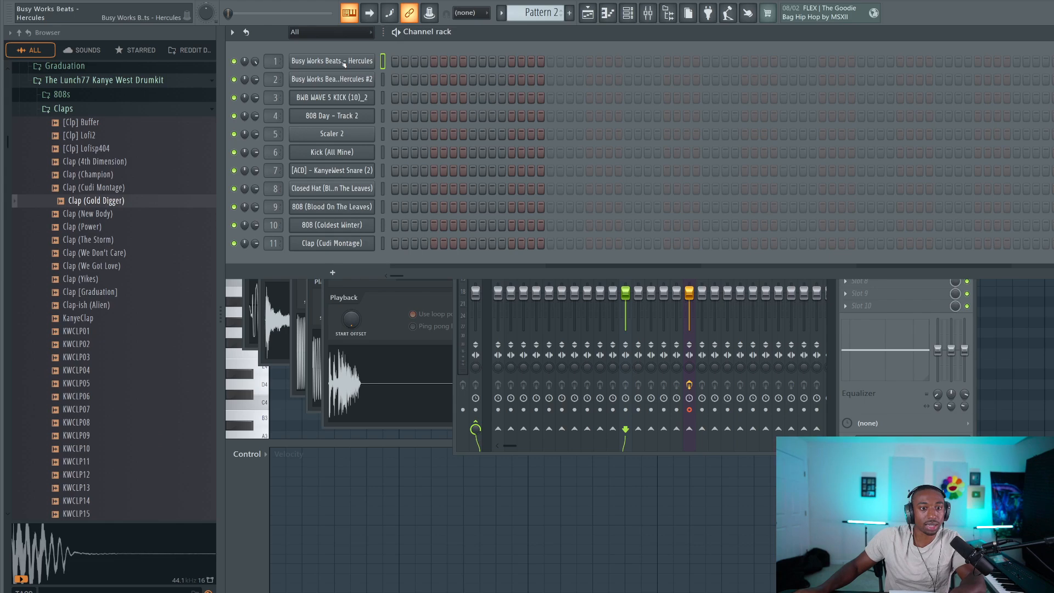
Step: Inspect the preset and settings of the first channel's Hercules instrument
click(344, 63)
drag(459, 198, 367, 49)
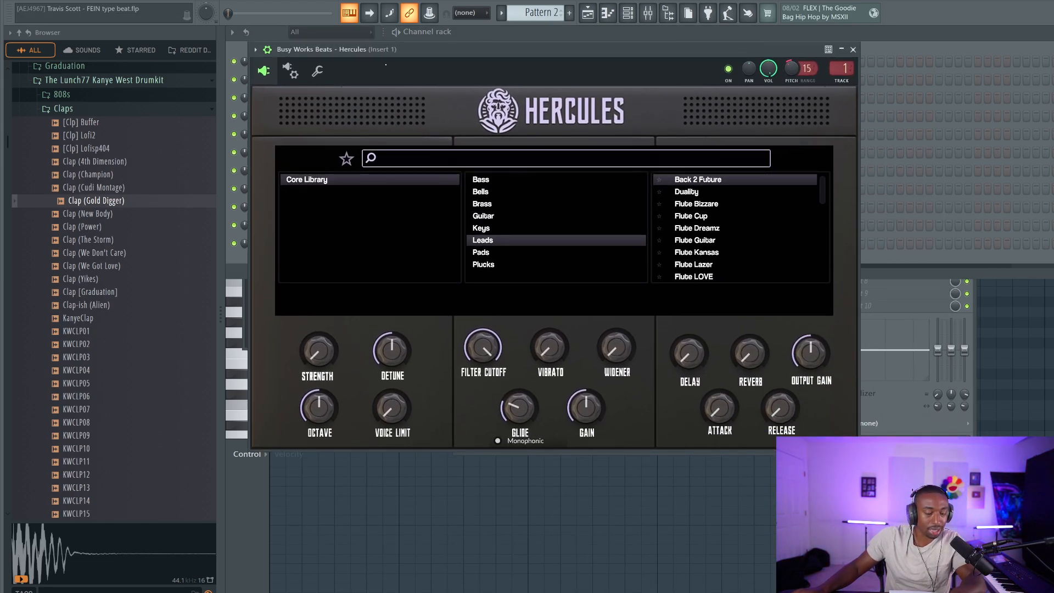
click(853, 50)
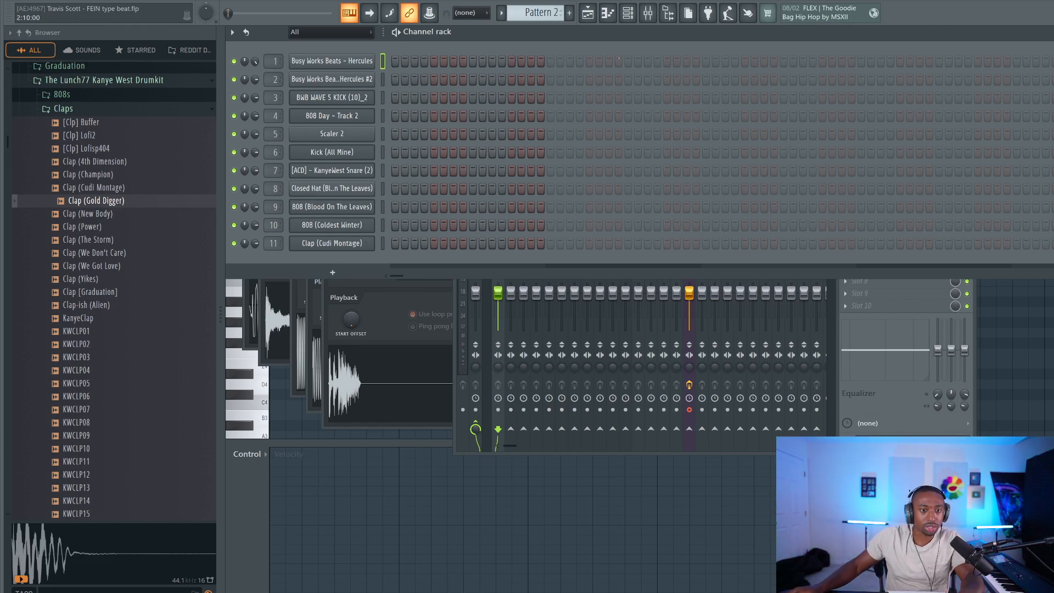
Step: In the first Hercules channel's piano roll, draw two back-to-back A#4 notes from bar 1, the first 12 steps long and the second reaching bar 3
right_click(340, 60)
click(343, 60)
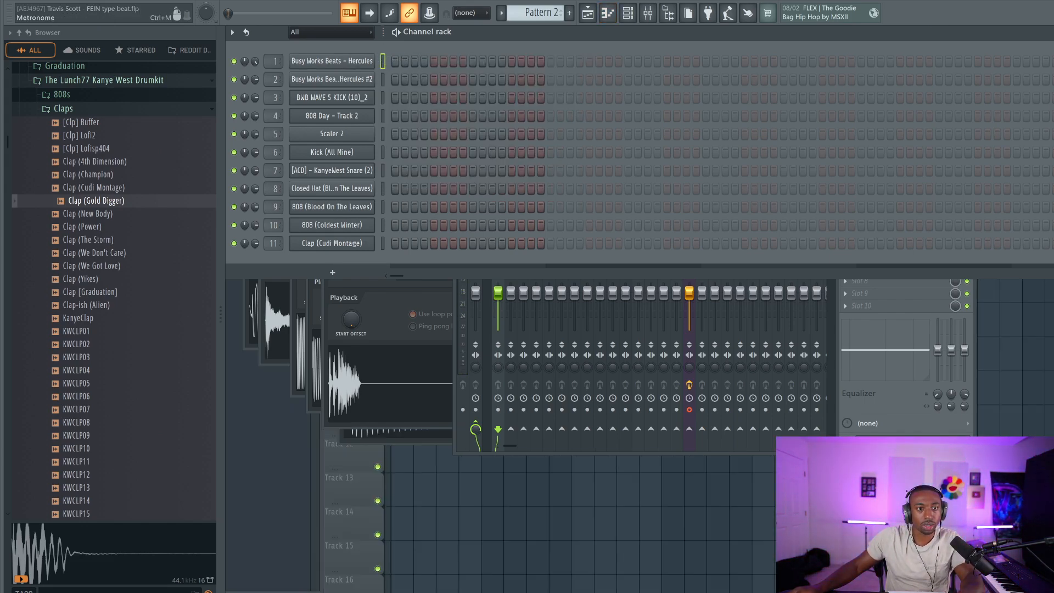
right_click(340, 60)
click(398, 62)
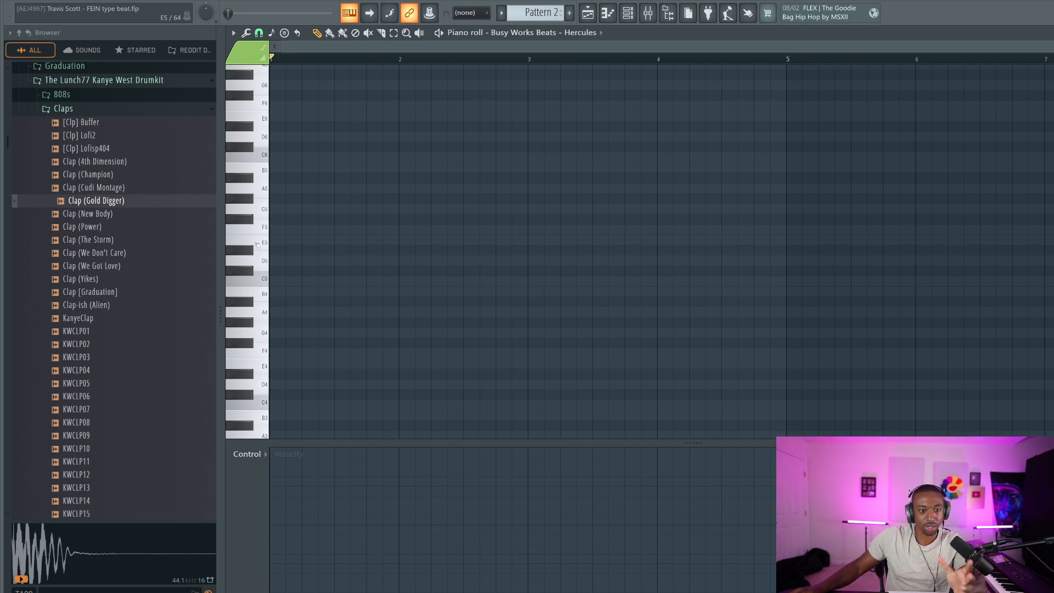
click(281, 301)
drag(299, 296, 399, 298)
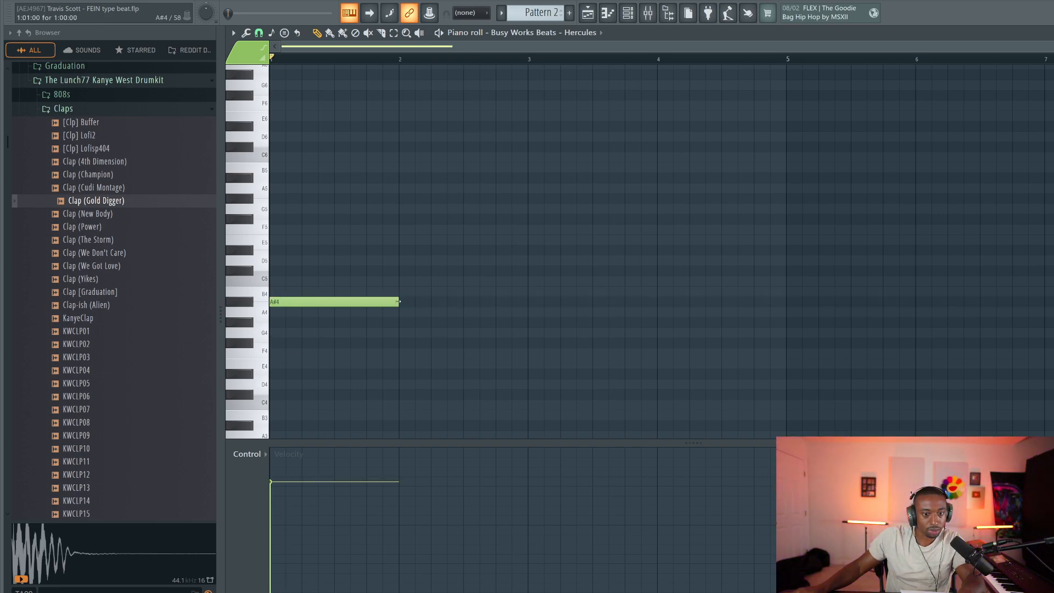
key(space)
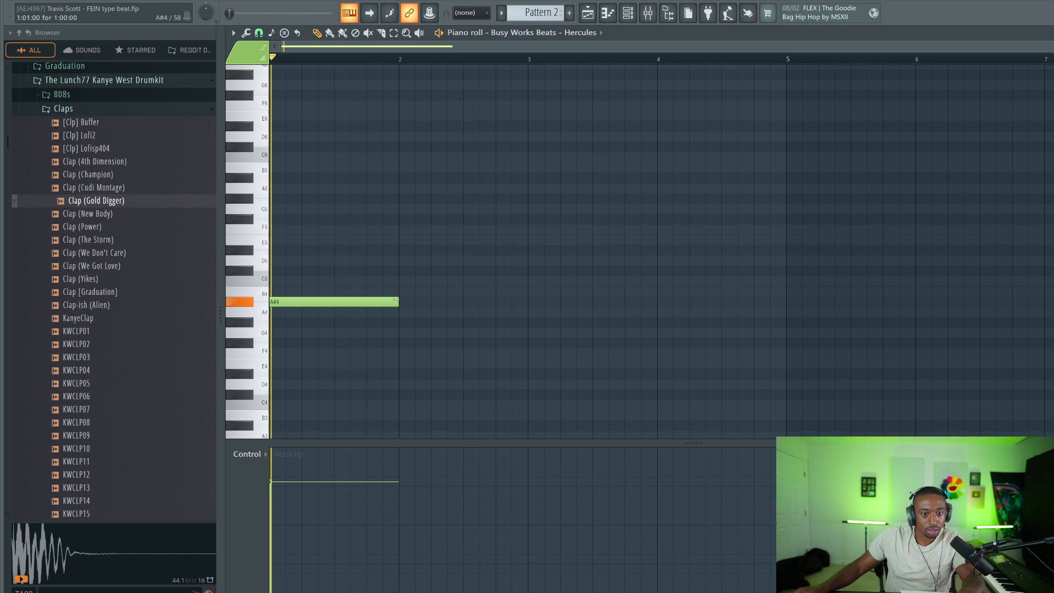
drag(399, 297, 376, 299)
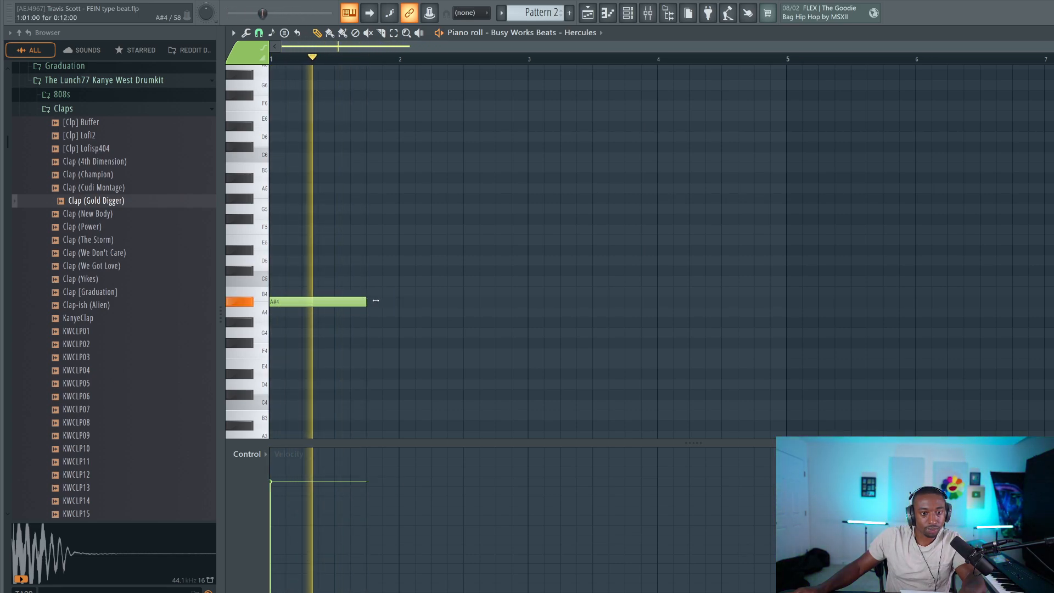
click(376, 301)
drag(468, 303, 525, 301)
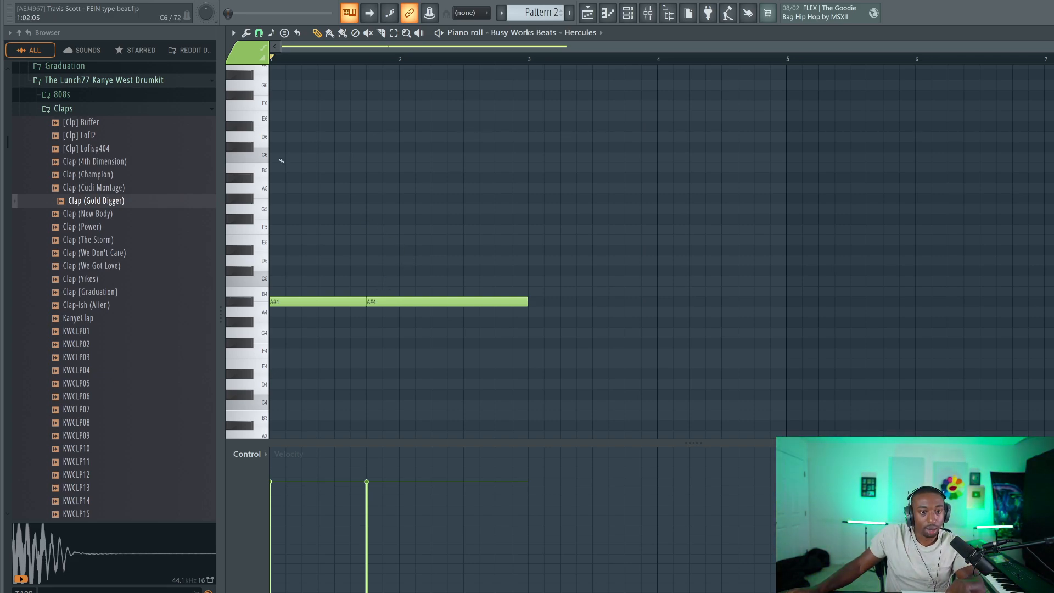
Step: Draw an F#6 note at the start of bar 1, shorten it to 8 steps and audition the pattern
click(276, 96)
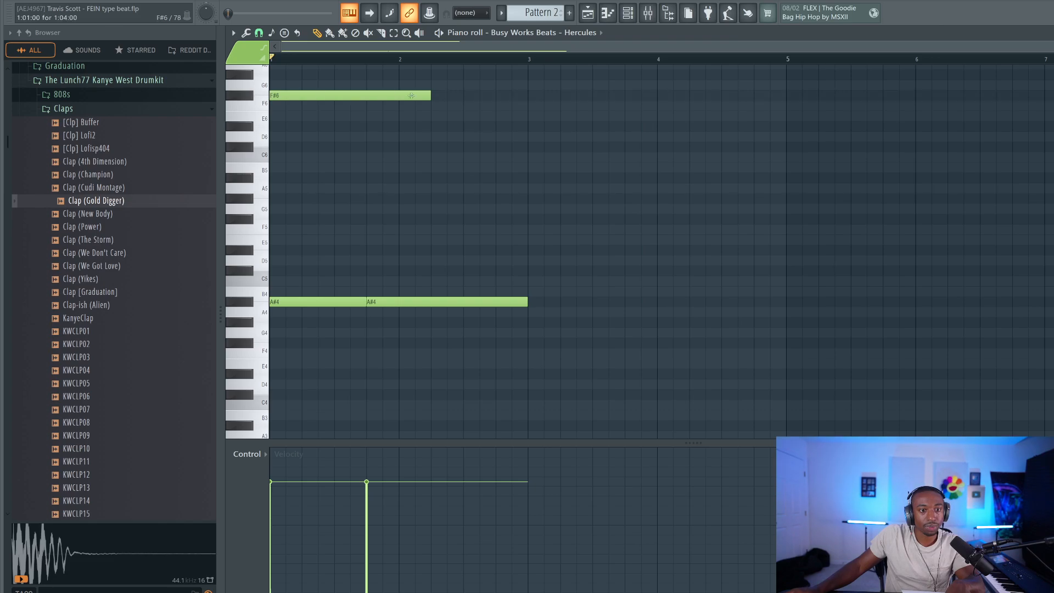
drag(429, 96, 335, 100)
key(space)
key(space)
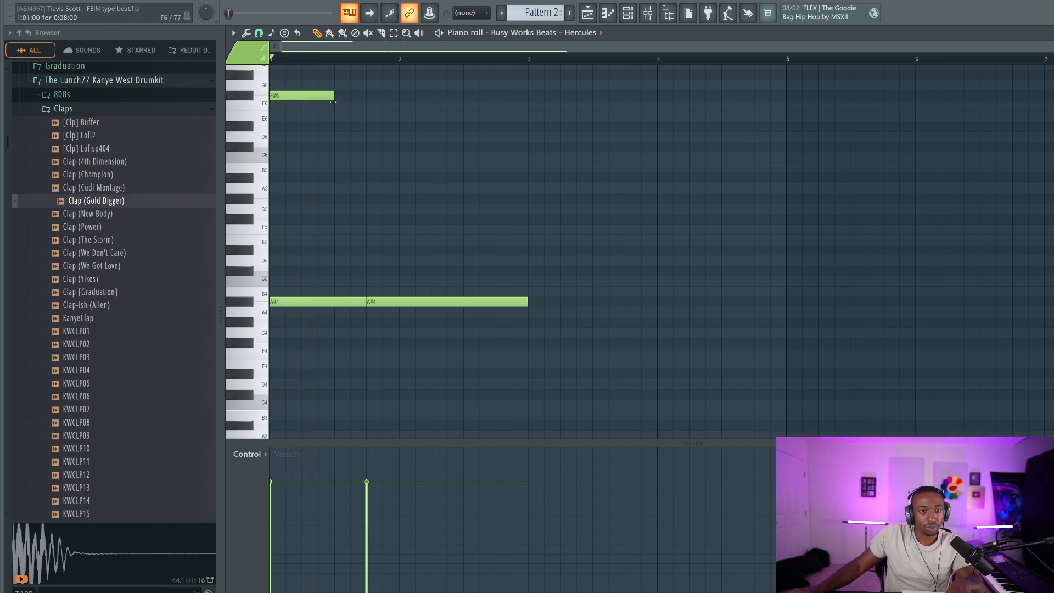
Step: Turn off Monophonic mode in the first Hercules instrument and lengthen the F#6 note to 12 steps during playback
click(627, 12)
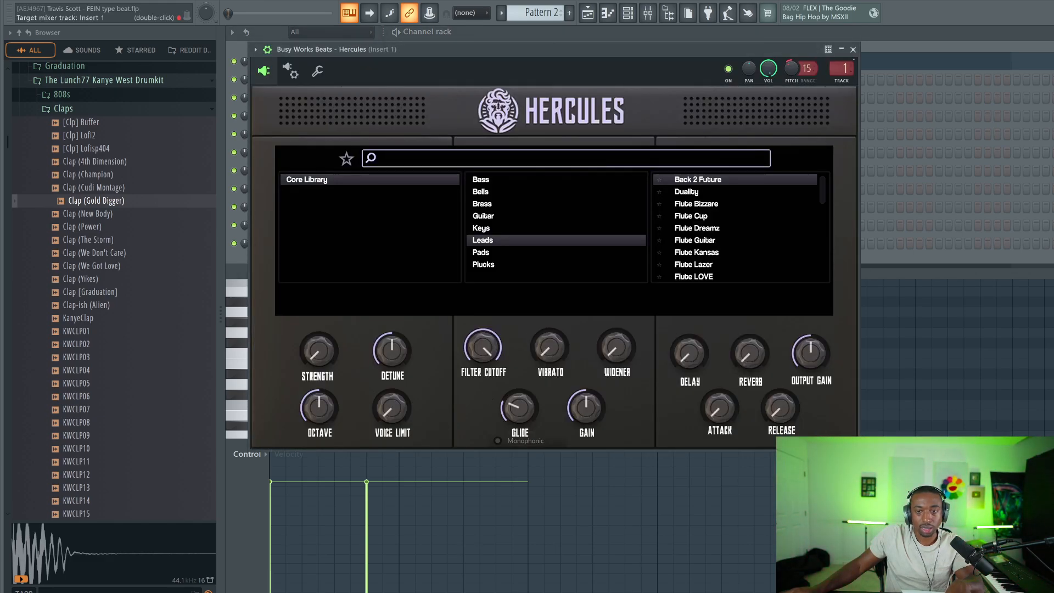
click(853, 49)
click(517, 66)
key(space)
click(518, 67)
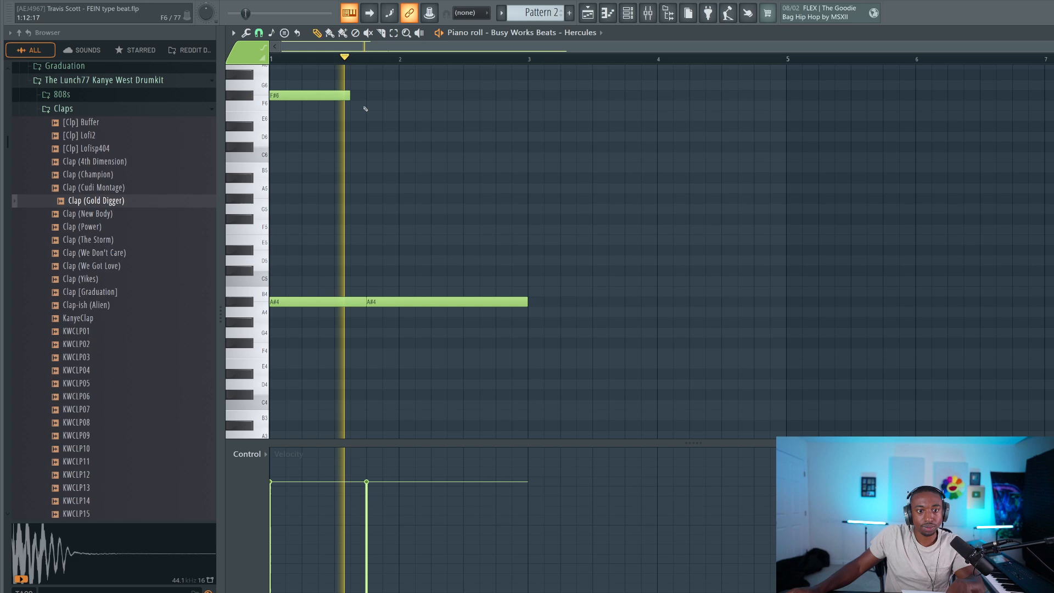
key(space)
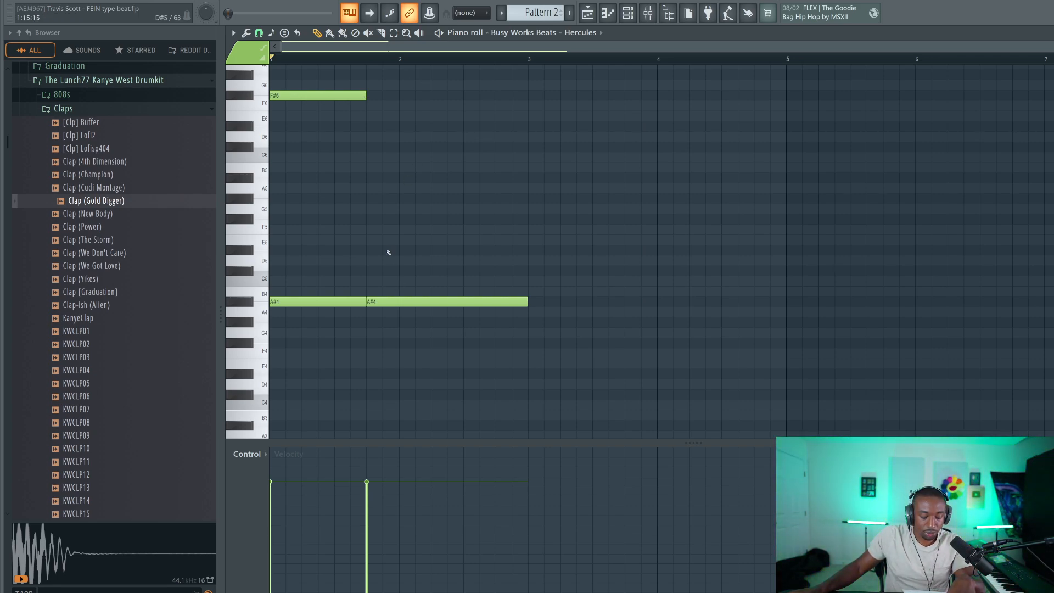
Step: Add an F6 note directly after the F#6 note, extend it to bar 3 and audition the melody
drag(385, 108, 374, 108)
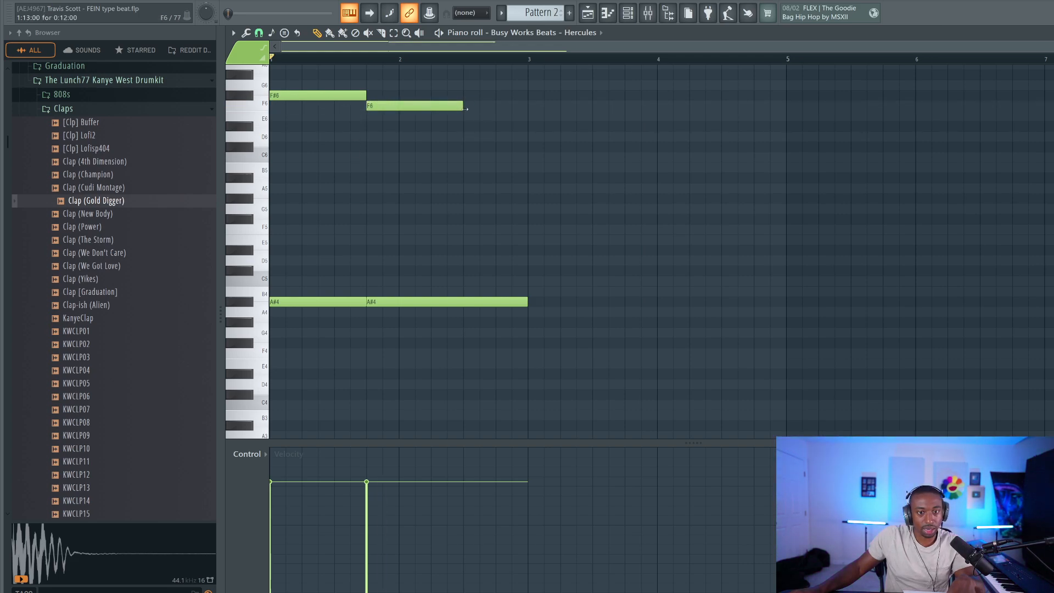
drag(466, 109, 528, 109)
key(space)
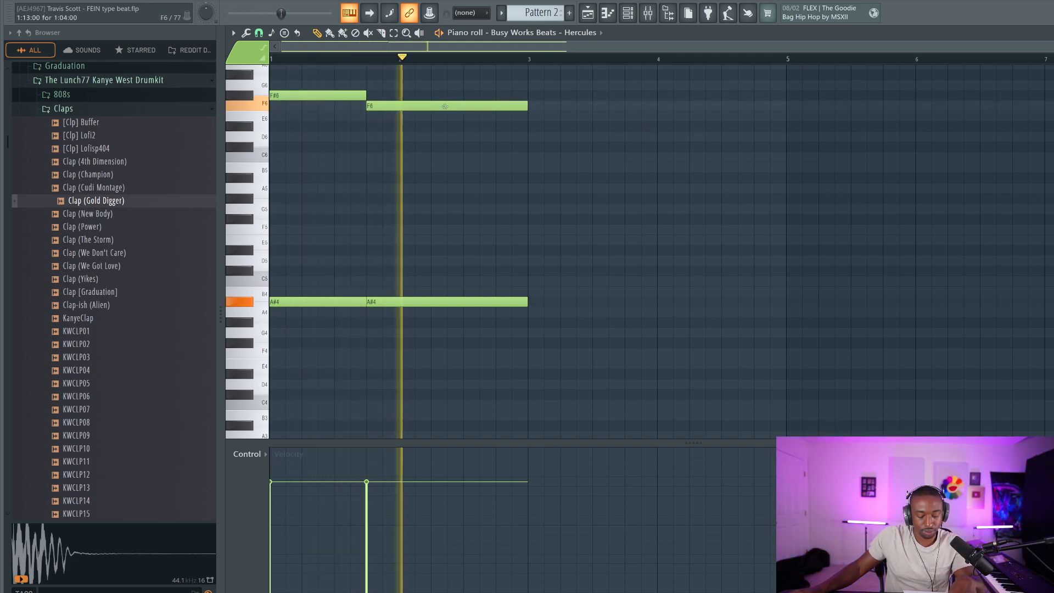
key(space)
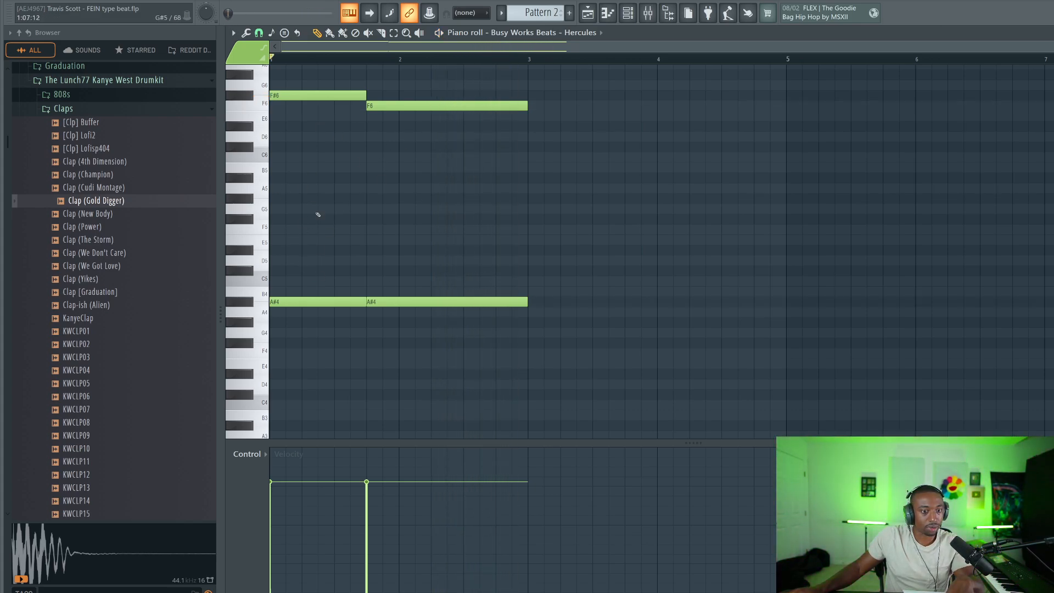
Step: Duplicate the F#6 and F6 notes, transpose the copies down seven semitones to B5 and A#5, and audition the harmony
drag(329, 148, 417, 94)
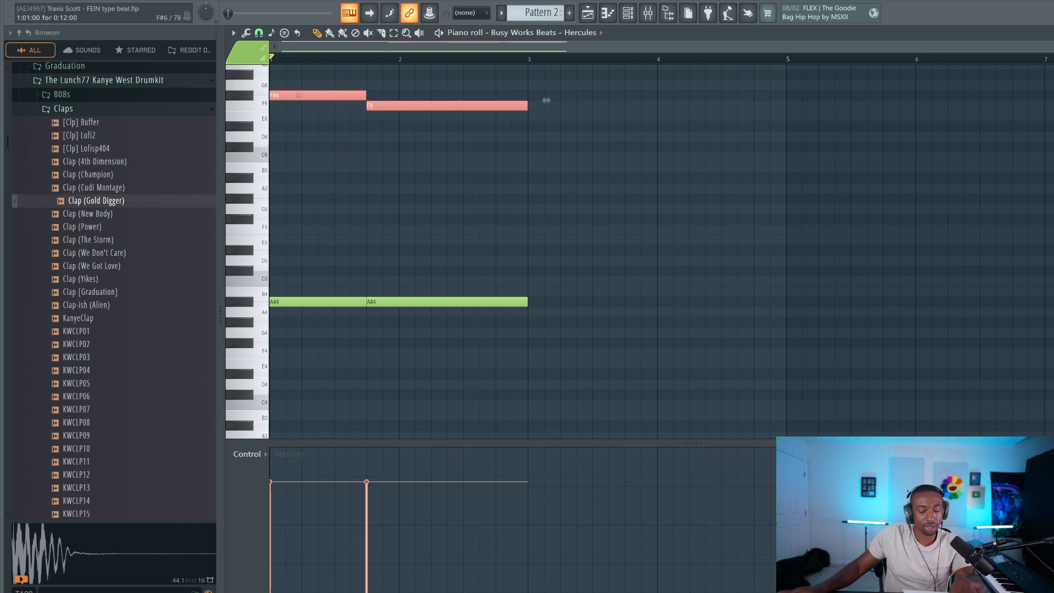
key(ctrl+c)
key(ctrl+v)
key(shift+Down)
key(shift+Down)
key(shift+Down)
key(shift+Down)
key(shift+Down)
key(shift+Down)
key(shift+Down)
key(space)
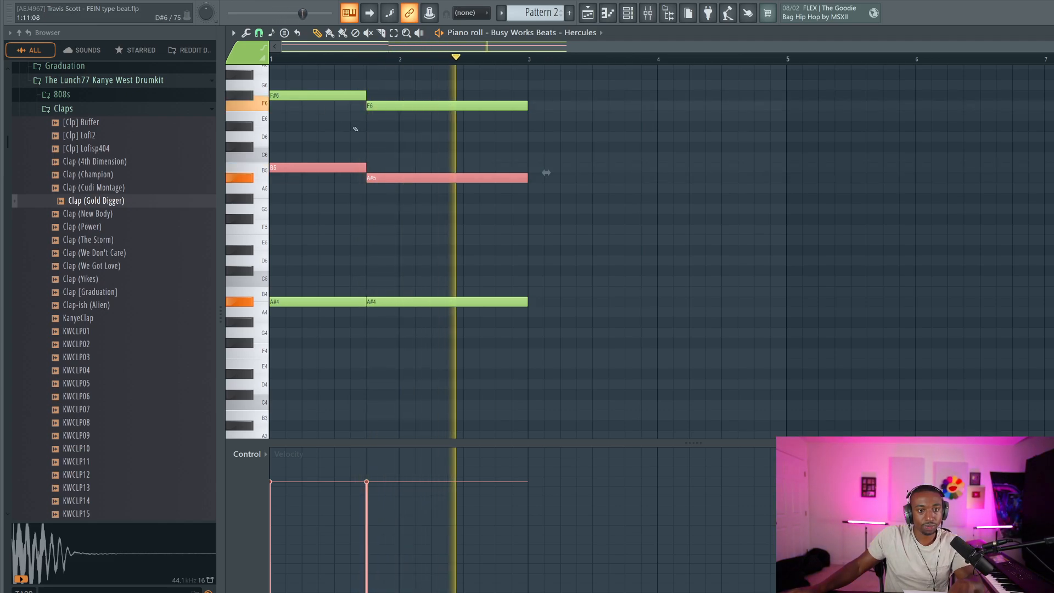
key(space)
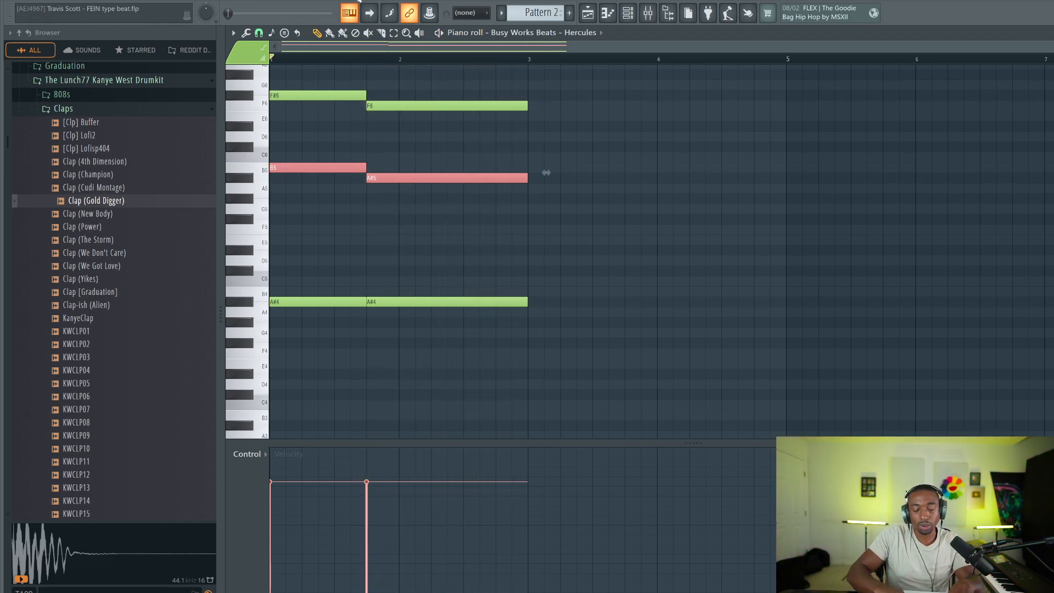
Step: Try the copied B5 and A#5 notes two semitones higher, at C#6 and C6, and compare both versions in playback
key(shift+Up)
key(shift+Up)
key(space)
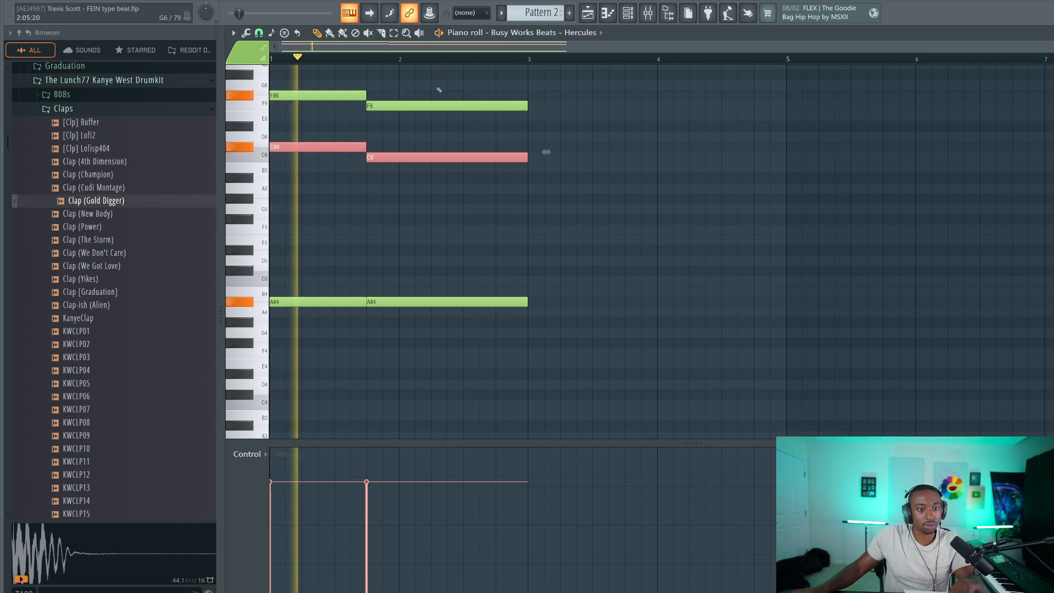
key(space)
key(shift+Down)
key(shift+Down)
key(space)
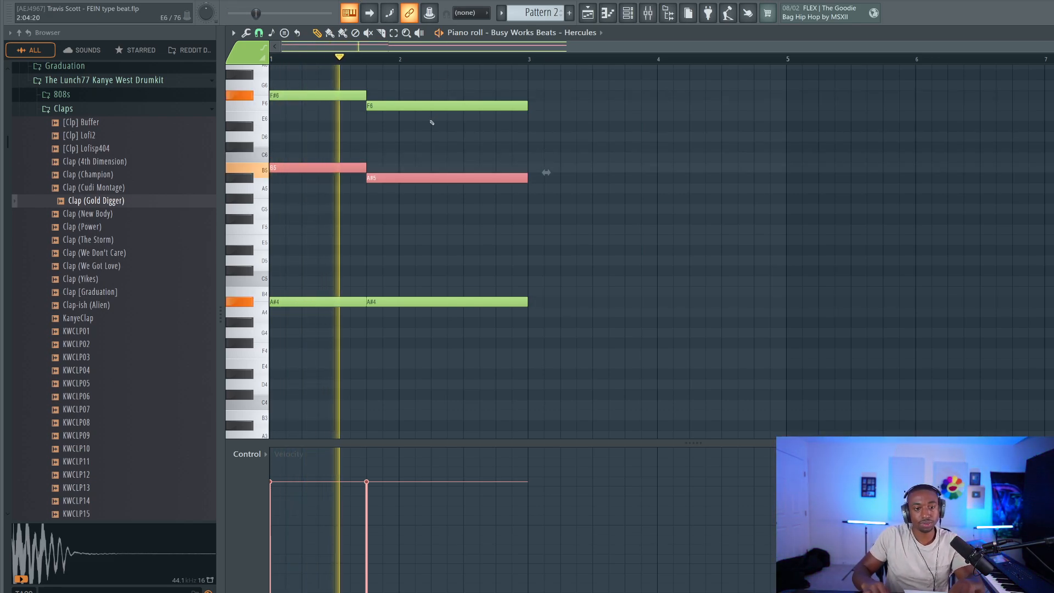
key(space)
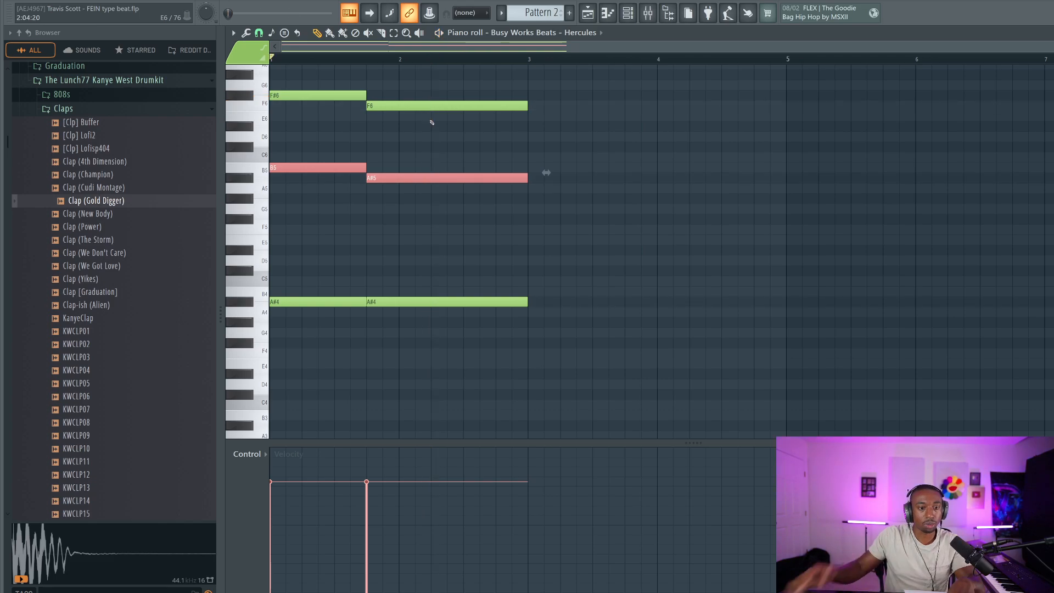
Step: Duplicate the F#6 and F6 notes one octave lower as F#5 and F5, and audition the result
drag(271, 84, 384, 112)
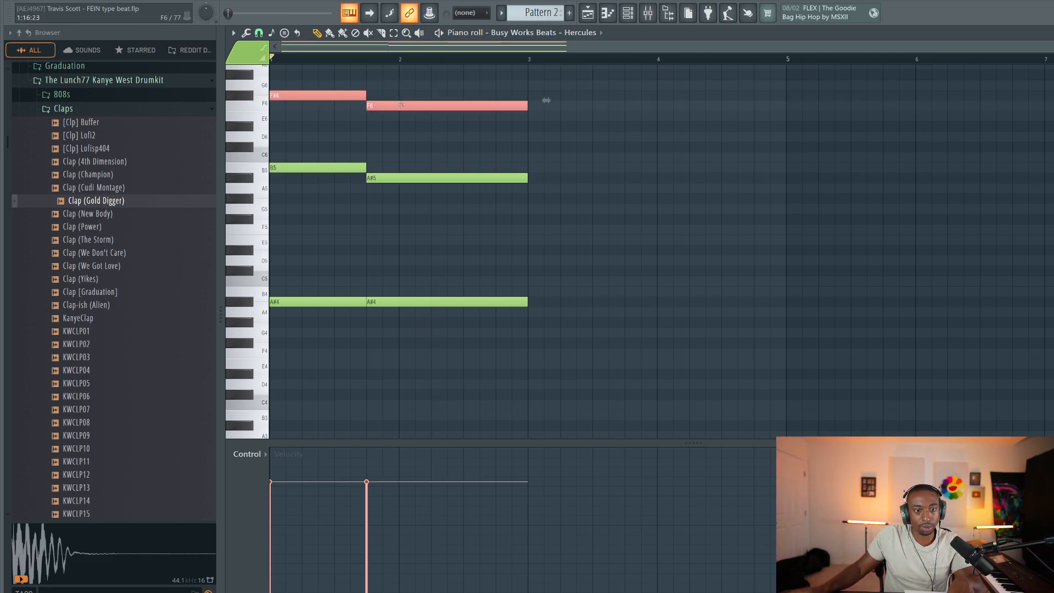
key(ctrl+c)
key(ctrl+v)
key(ctrl+Down)
key(space)
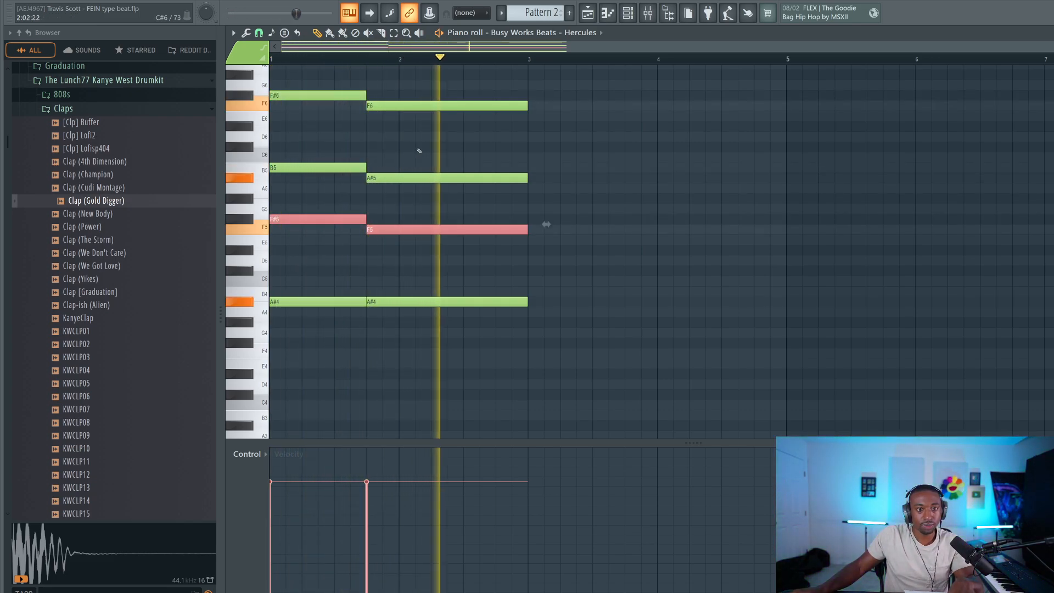
key(space)
Step: Place four back-to-back Pattern 2 clips on playlist Track 1 from bar 1 to bar 9, and save the project
click(631, 16)
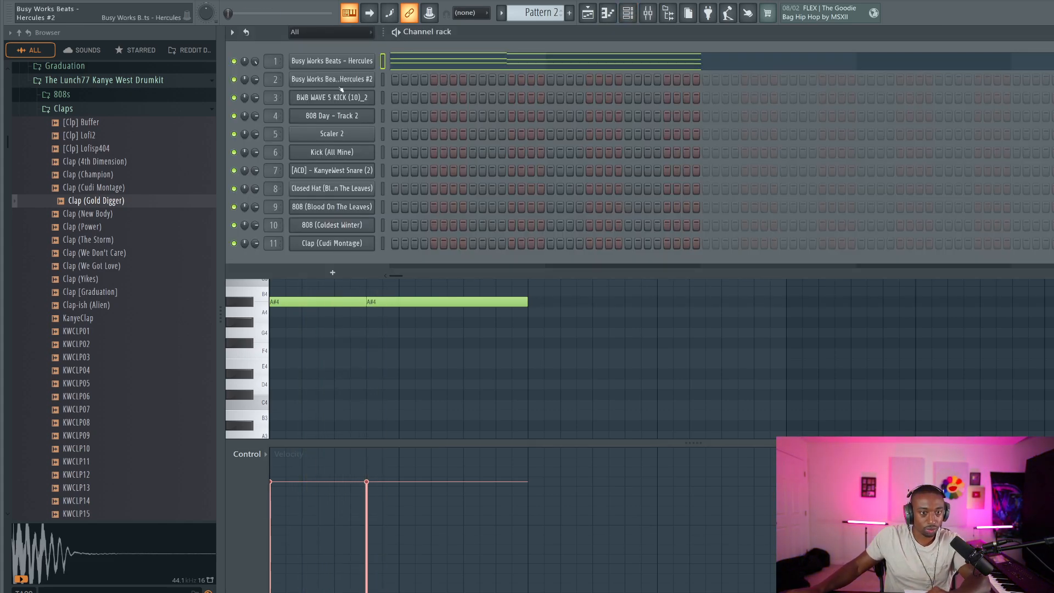
click(587, 12)
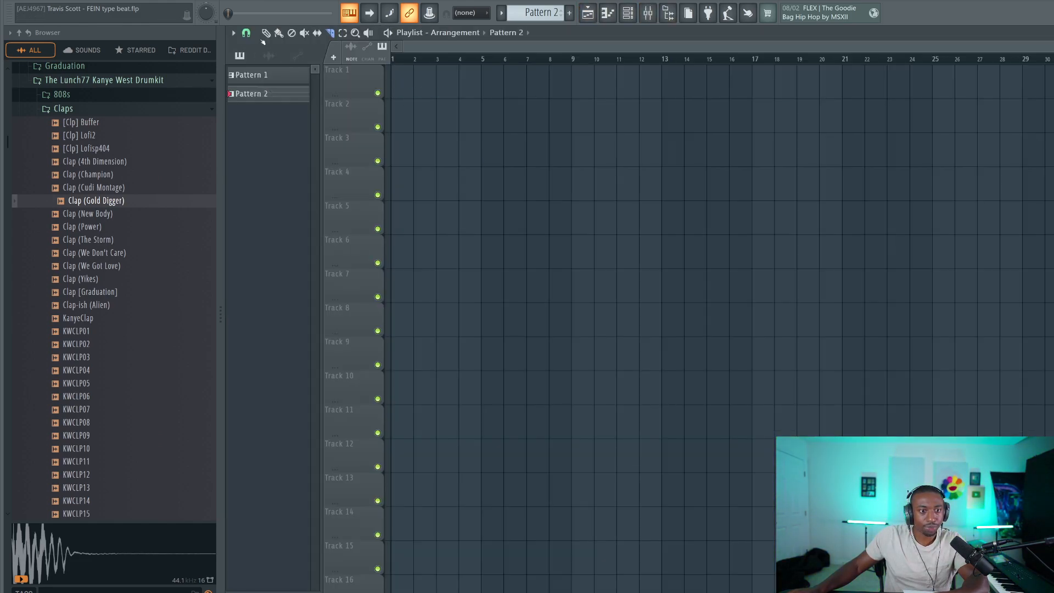
click(417, 91)
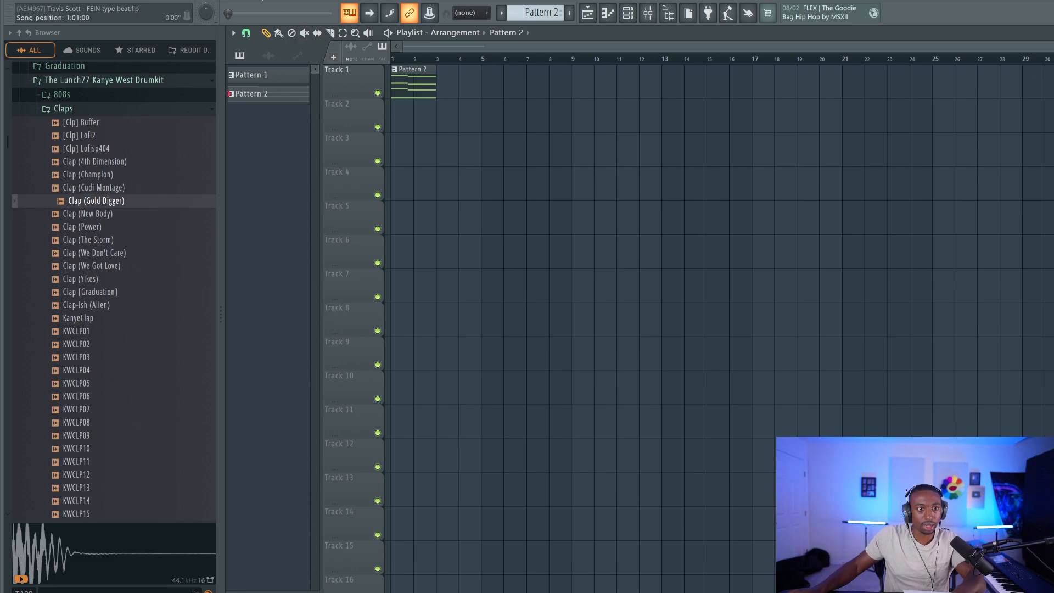
drag(466, 78, 442, 78)
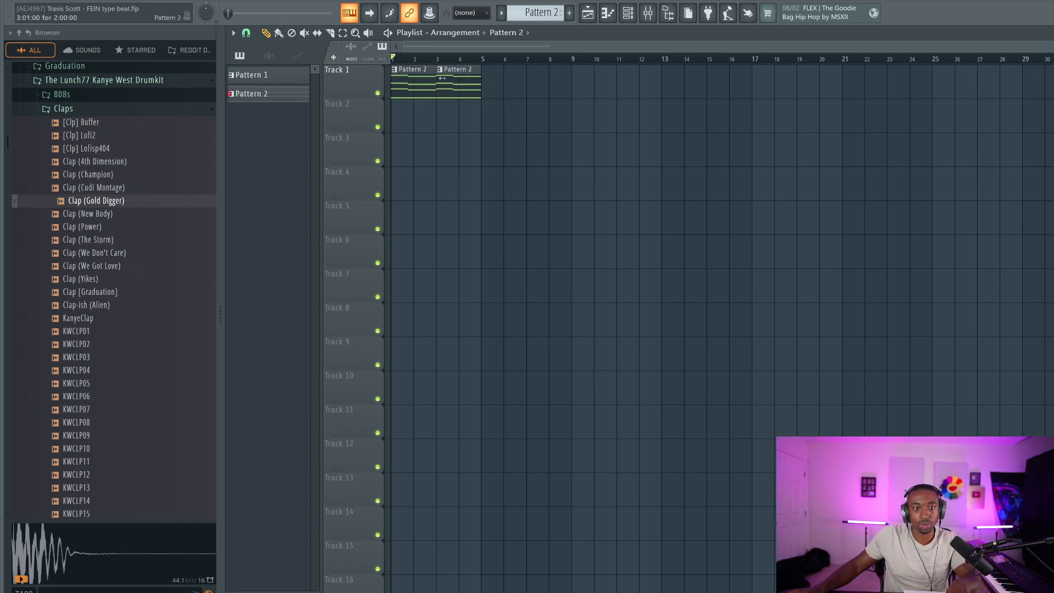
key(ctrl+a)
key(ctrl+b)
click(554, 157)
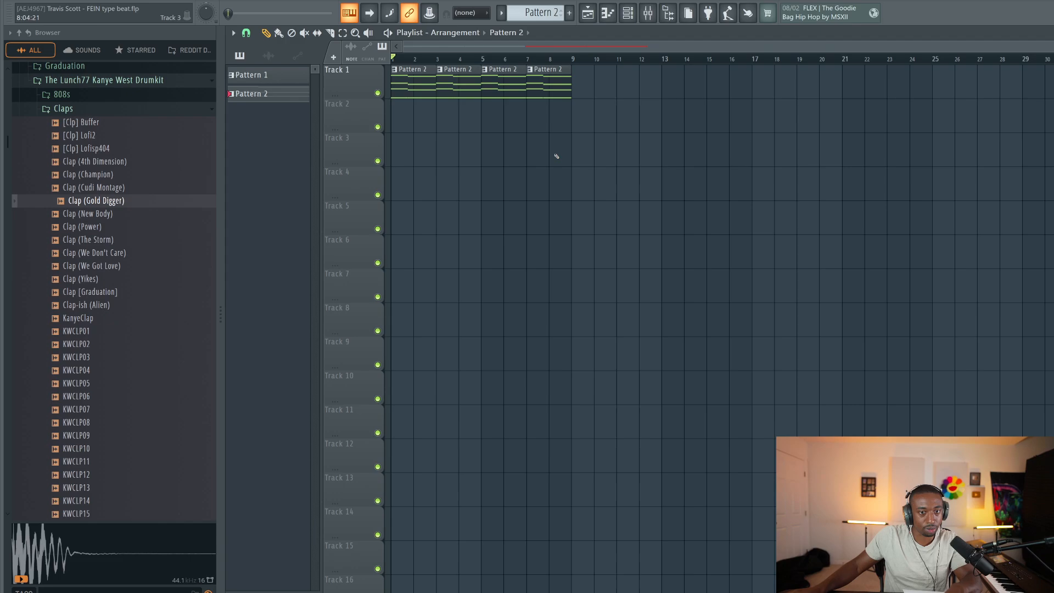
key(ctrl+s)
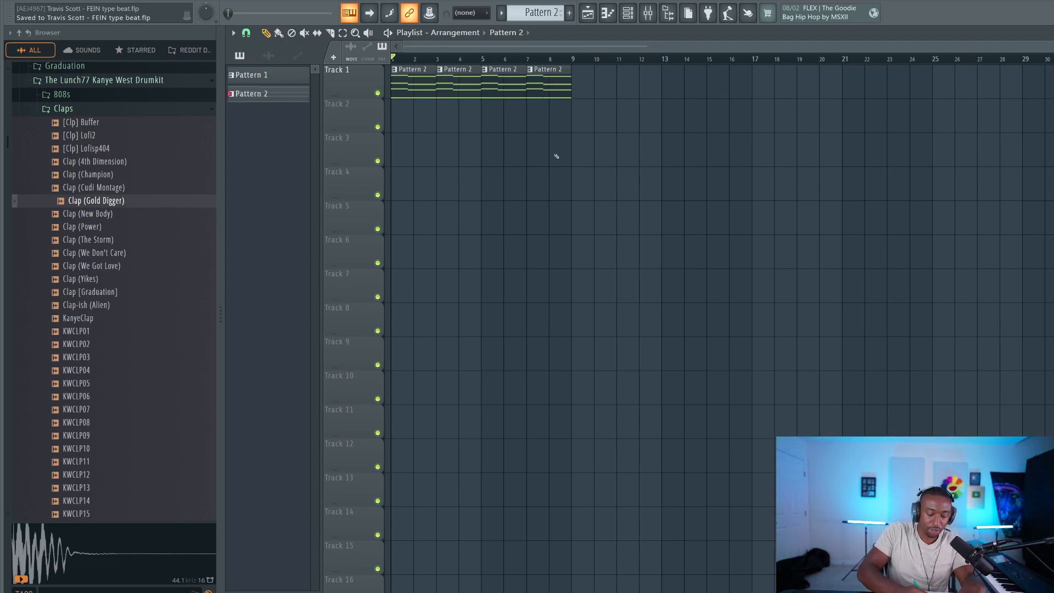
Step: Switch the channel rack to Pattern 1 and cut the notes from the first Hercules channel
click(629, 14)
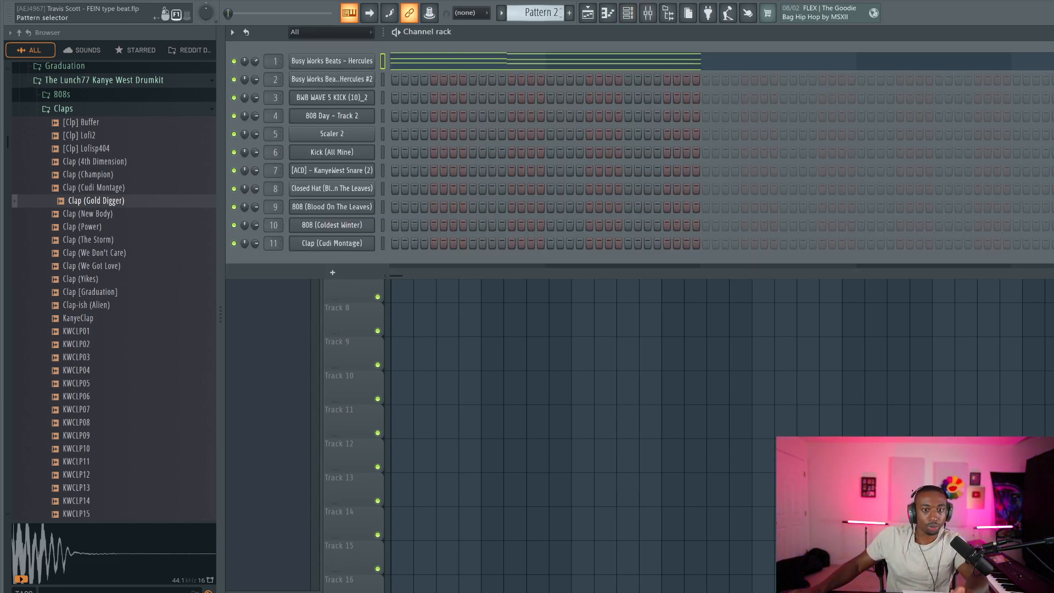
scroll(543, 12, down, 1)
scroll(543, 13, up, 1)
scroll(543, 12, down, 1)
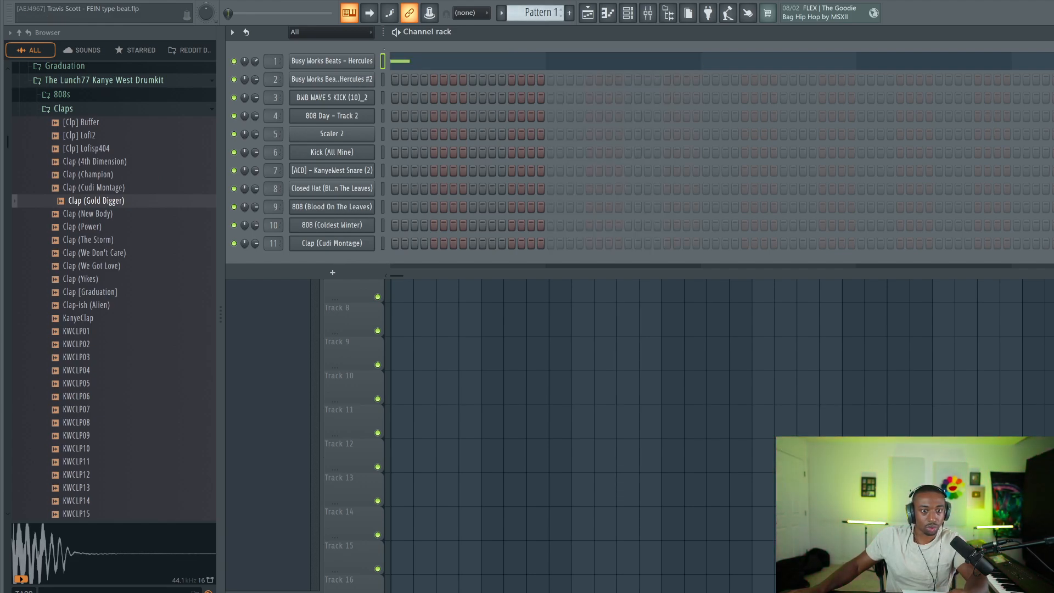
key(ctrl+x)
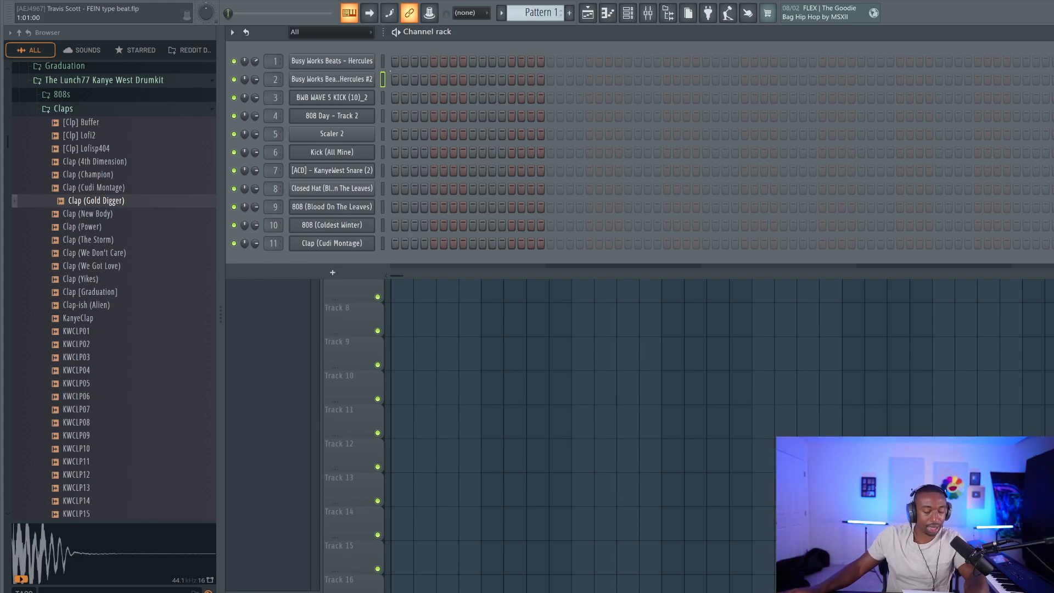
Step: Load the Tropicanta Flute preset from the Core Library leads into the second Hercules channel and close its window
click(352, 79)
click(384, 241)
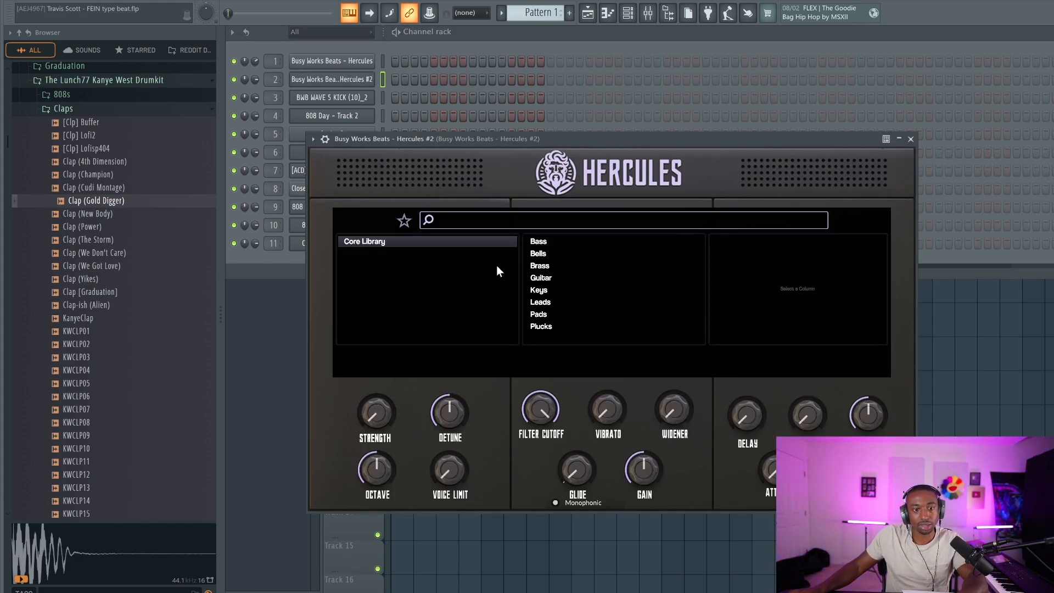
click(548, 301)
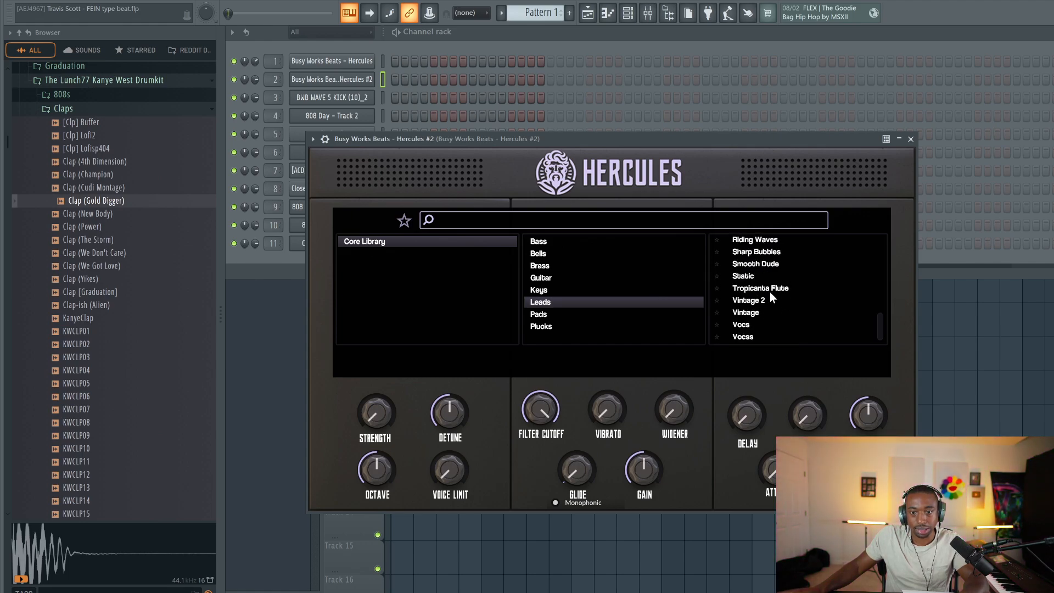
click(766, 289)
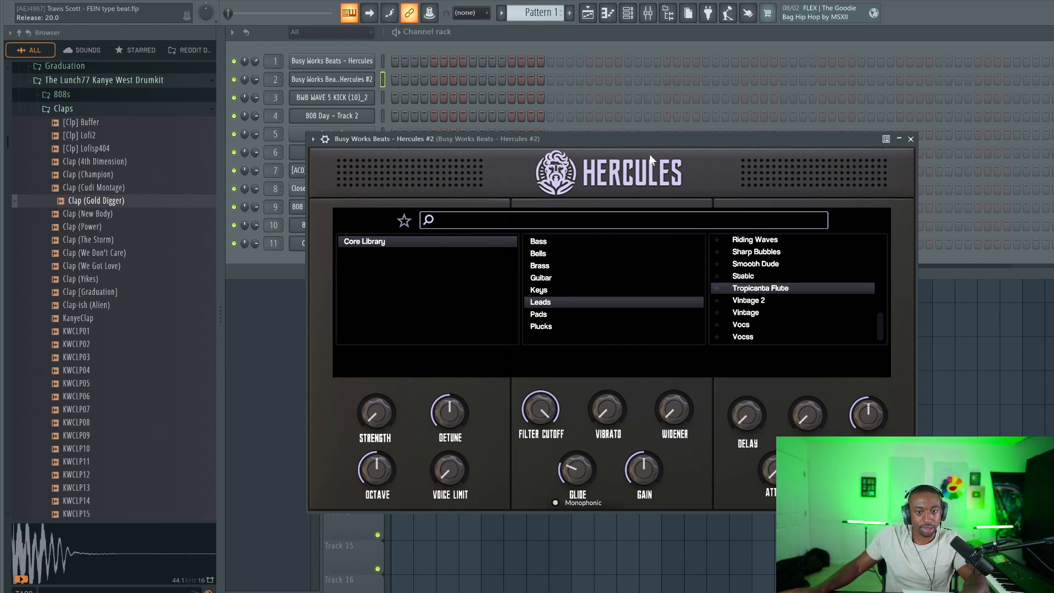
click(640, 137)
click(332, 80)
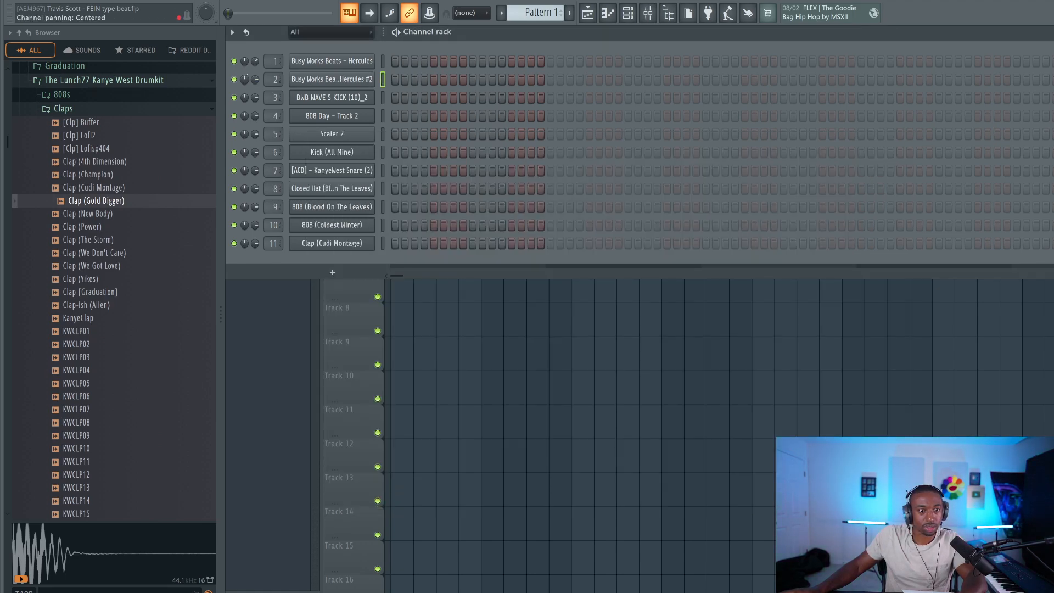
Step: Open the second Hercules channel's piano roll in Pattern 1 and draw a D#6 note two beats long from bar 1
key(F6)
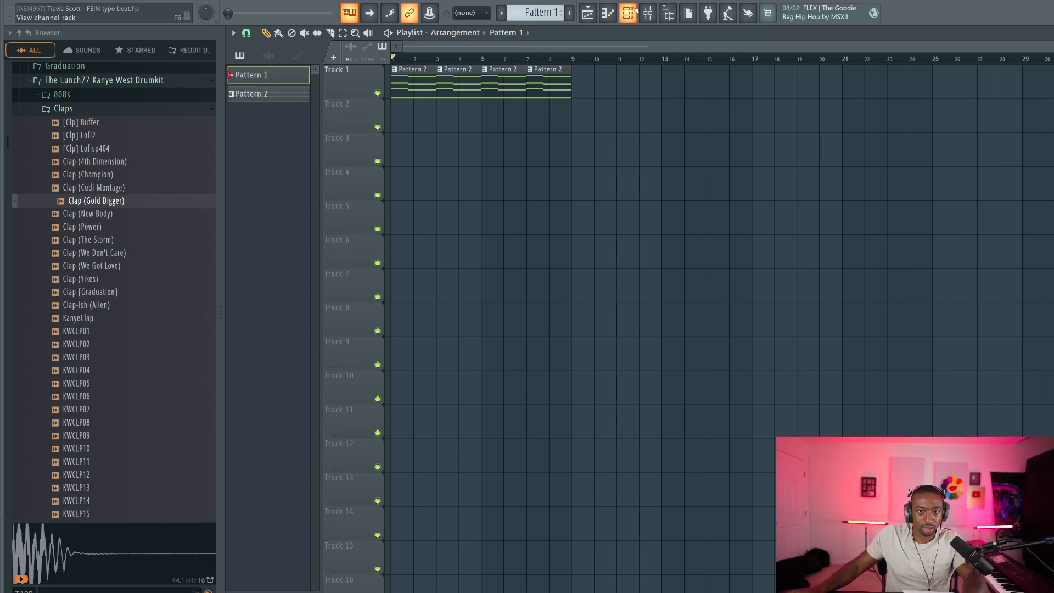
key(F6)
right_click(362, 74)
click(395, 77)
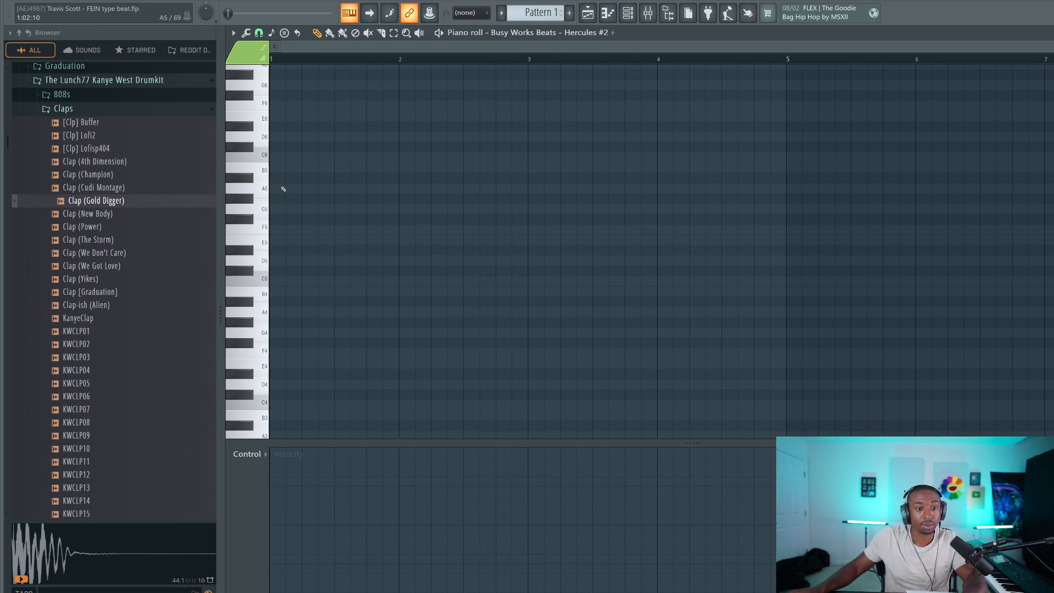
click(270, 127)
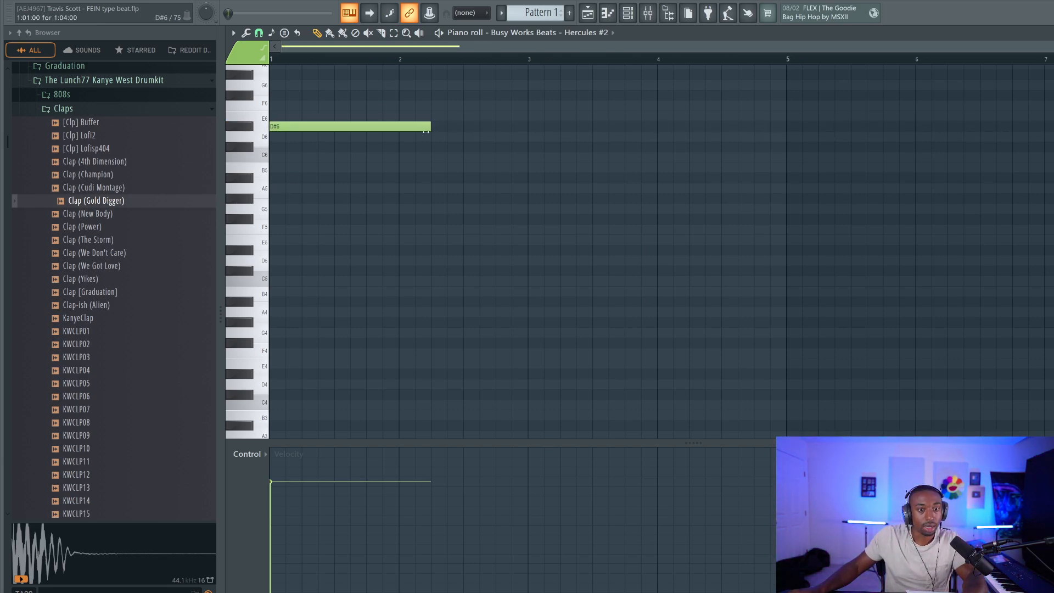
drag(430, 126, 334, 127)
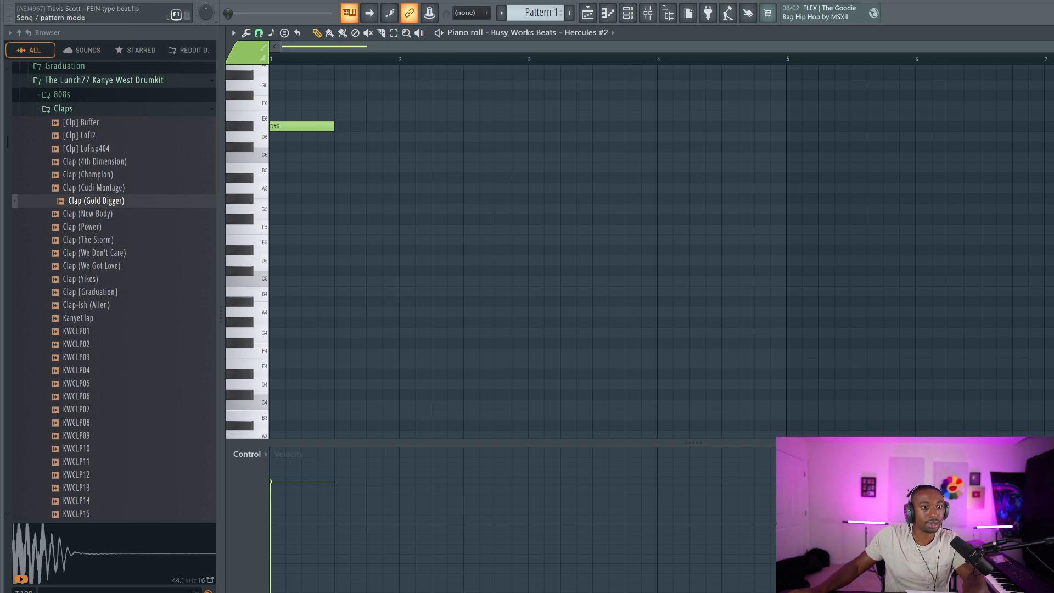
Step: Fill bar 1 with three back-to-back D#6 notes, two of six steps and one of four, and audition the rhythm
key(space)
key(space)
drag(336, 128, 402, 126)
key(space)
click(324, 137)
key(space)
key(space)
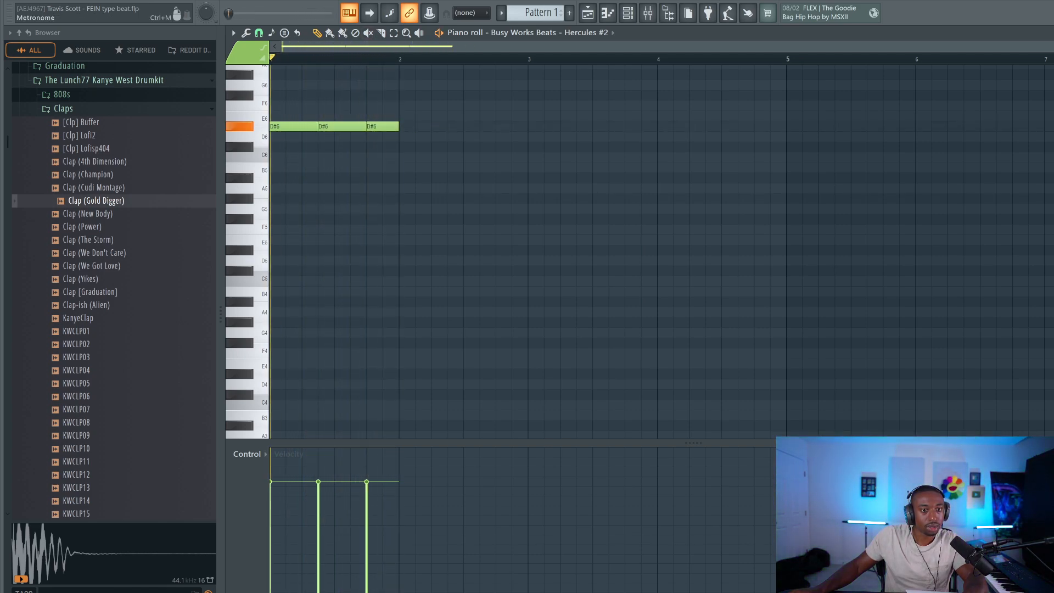
key(space)
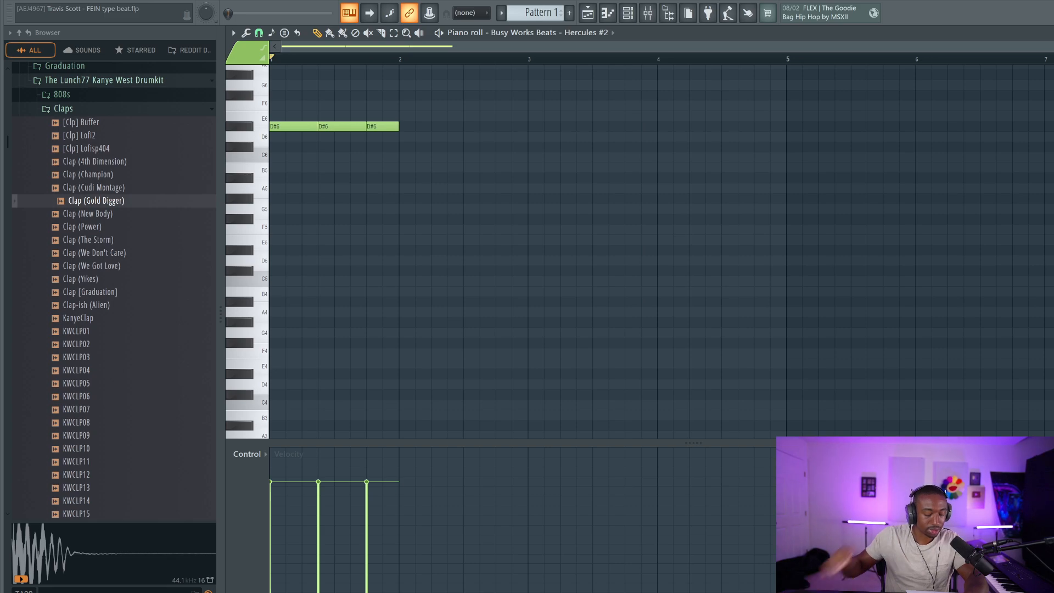
Step: Lower the middle D#6 note five semitones to A#5
click(342, 126)
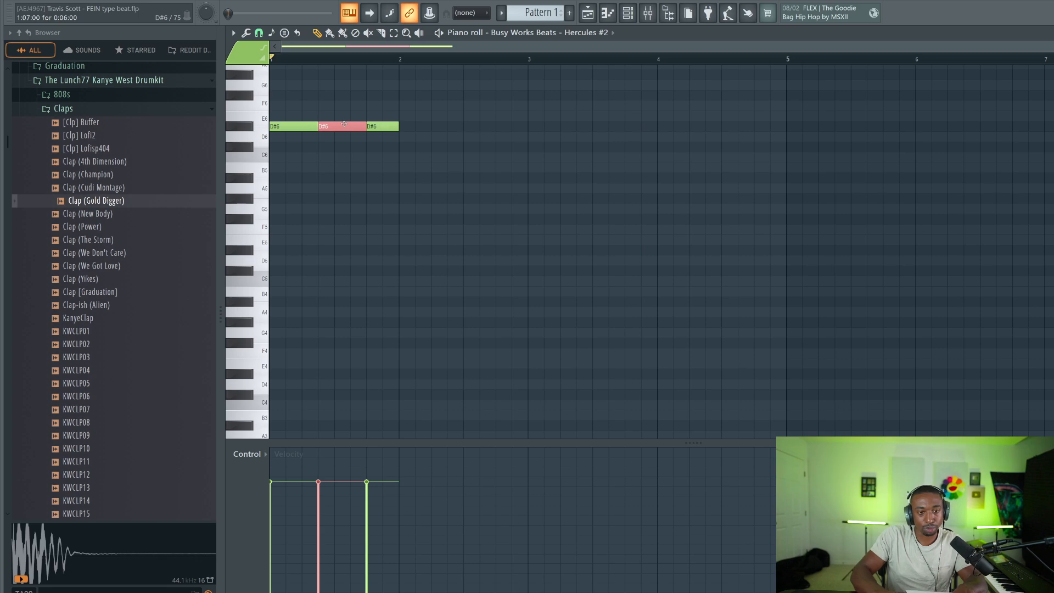
key(Down)
key(Down)
key(Down)
key(Down)
key(Down)
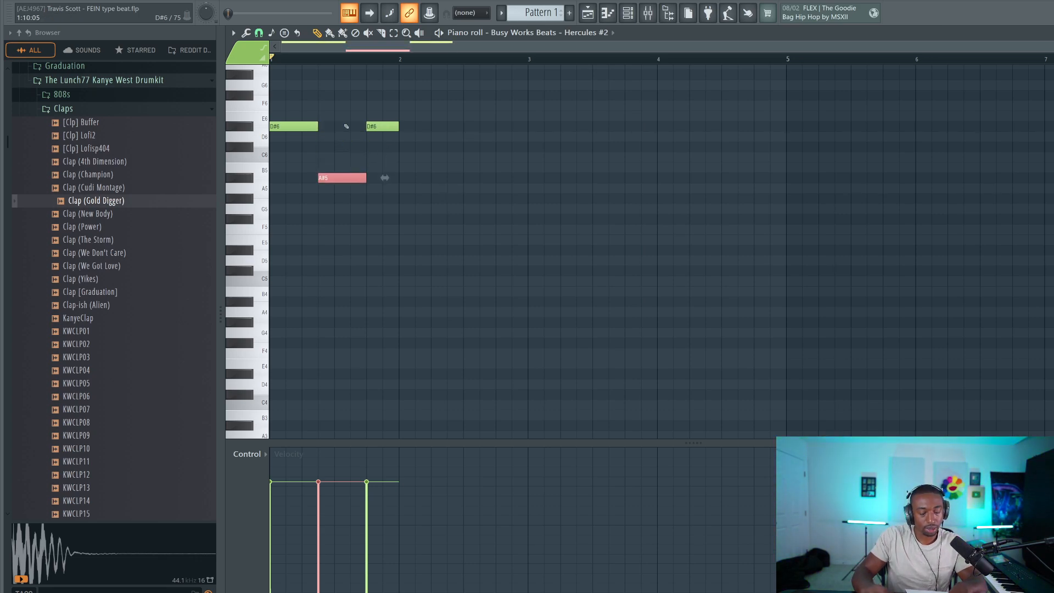
Step: Lower the last D#6 note in bar 1 four semitones to B5
click(389, 126)
key(Down)
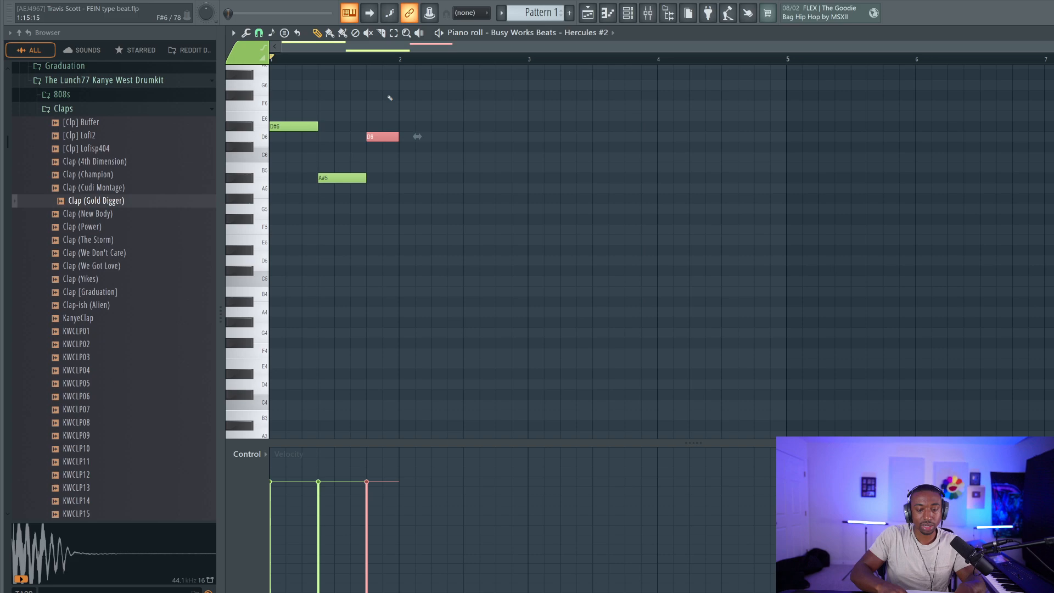
key(Down)
key(Down)
key(Down)
click(323, 179)
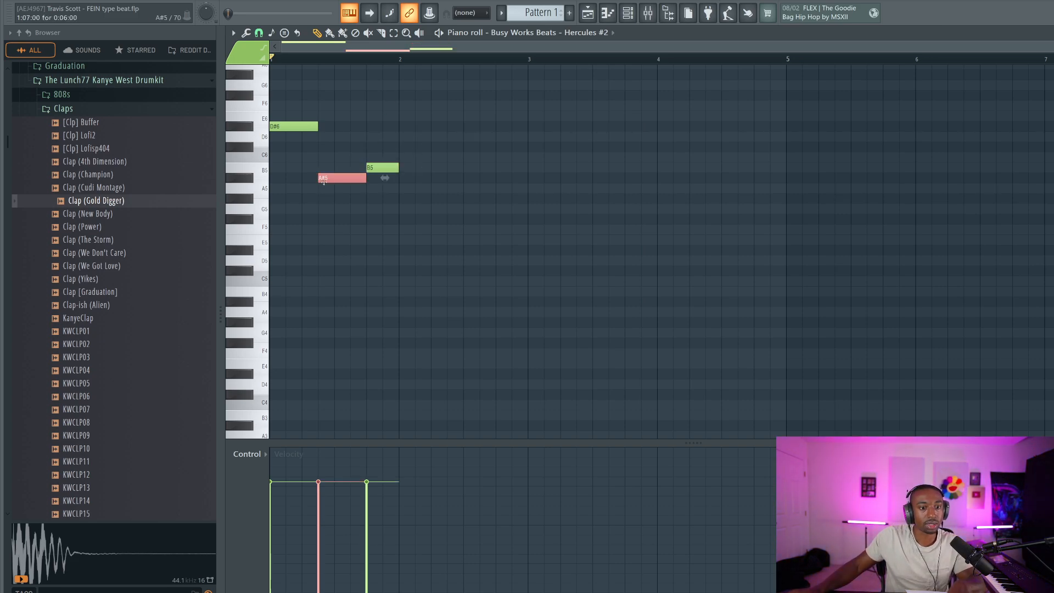
drag(311, 122, 343, 212)
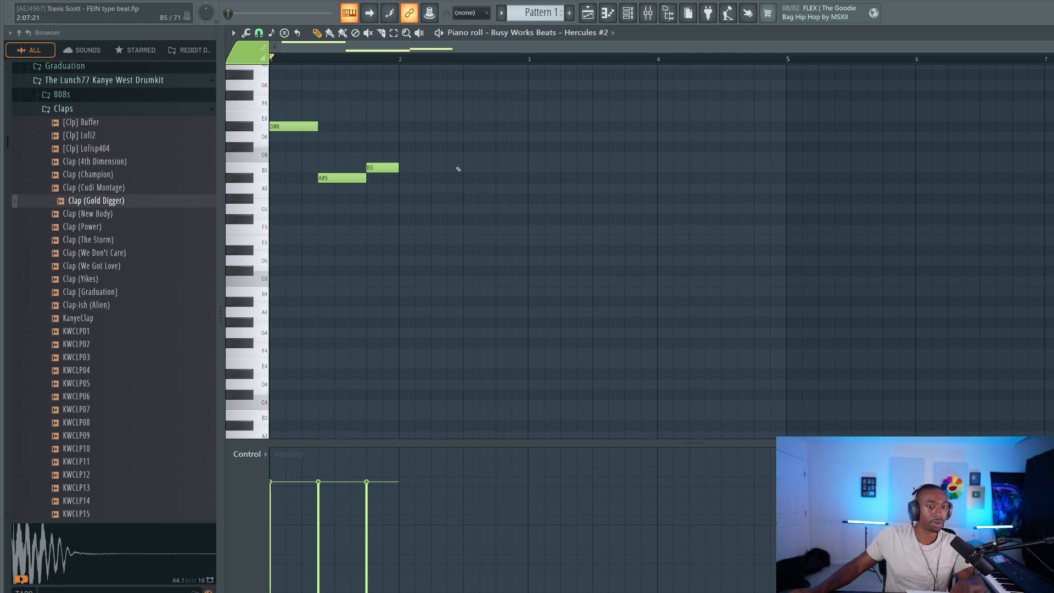
Step: Try a duplicate of the three-note phrase in bar 2, audition it, and delete the copy
drag(380, 244, 291, 111)
key(ctrl+b)
right_click(426, 96)
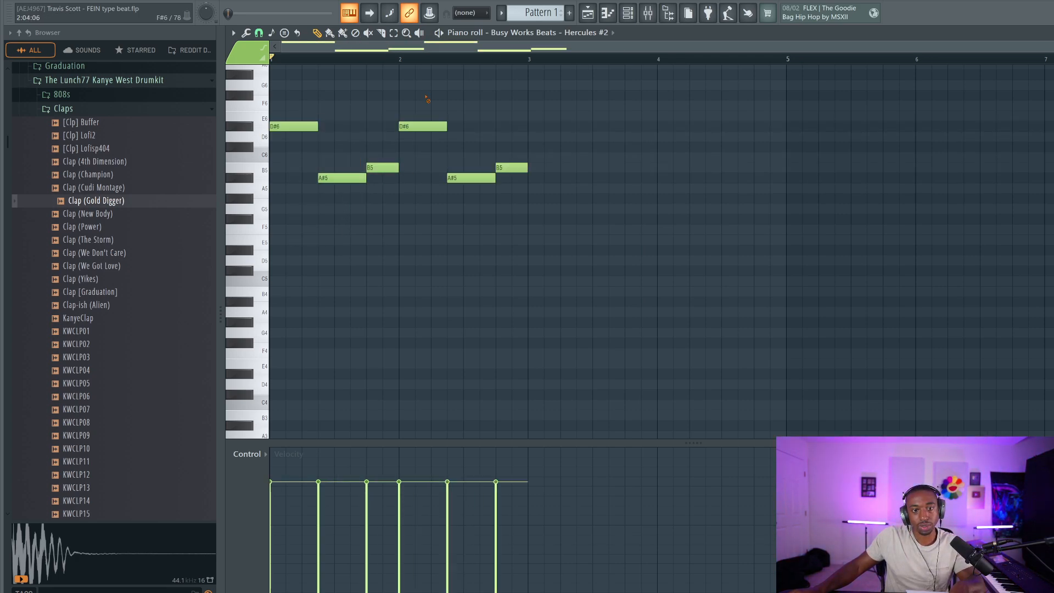
key(space)
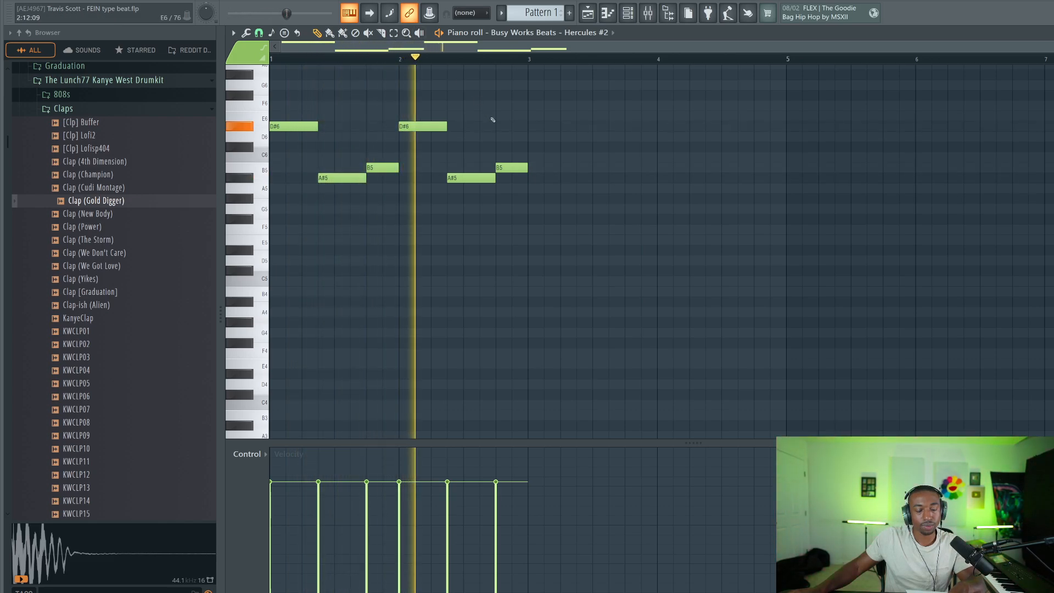
key(space)
drag(397, 116, 535, 245)
key(Delete)
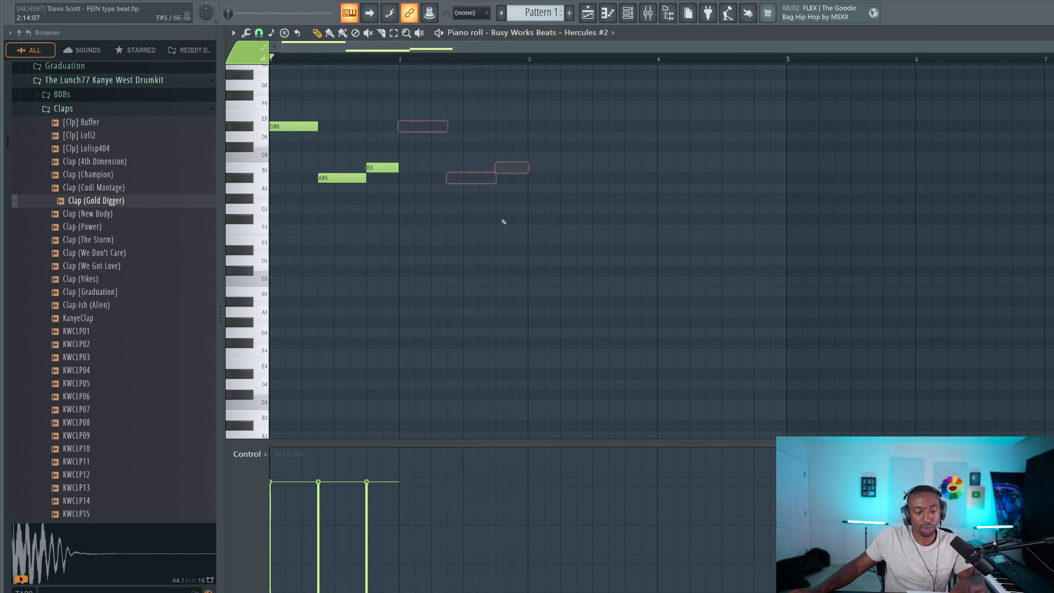
Step: Extend the B5 note to the end of bar 2, place a Pattern 1 clip at bar 1 on playlist Track 2, and play the arrangement
key(space)
key(ctrl+l)
click(587, 13)
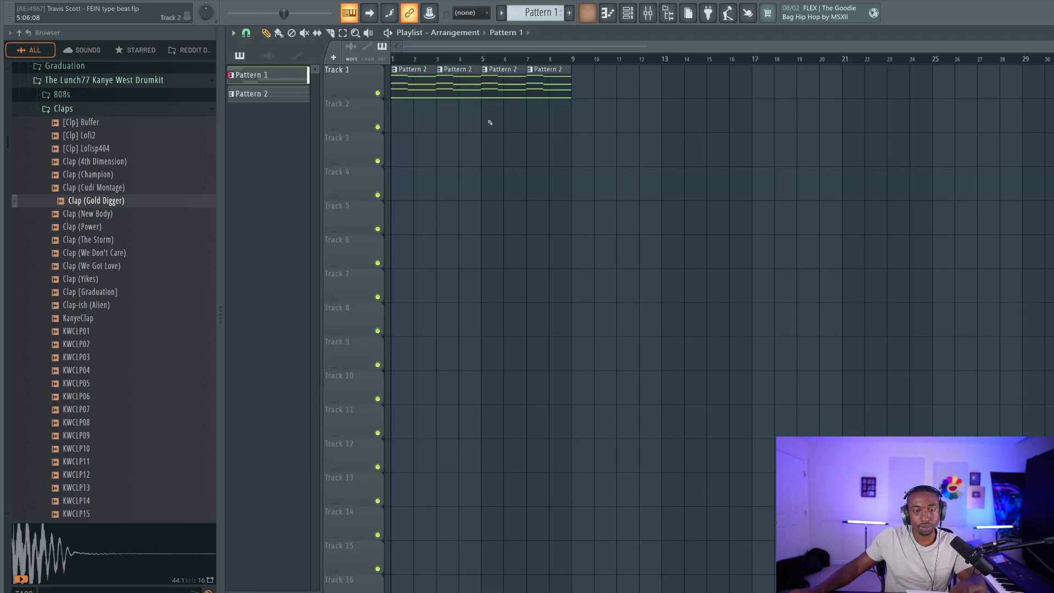
click(393, 107)
click(237, 1)
click(269, 1)
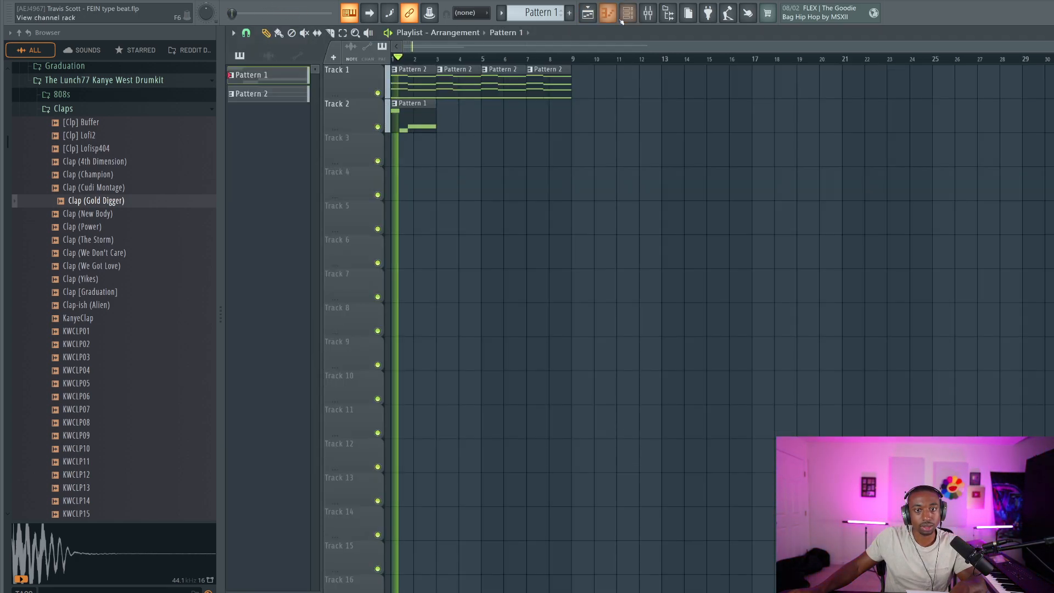
Step: Adjust the second Hercules channel's volume and try its pitch at +19 cents while the arrangement plays
click(628, 12)
click(377, 79)
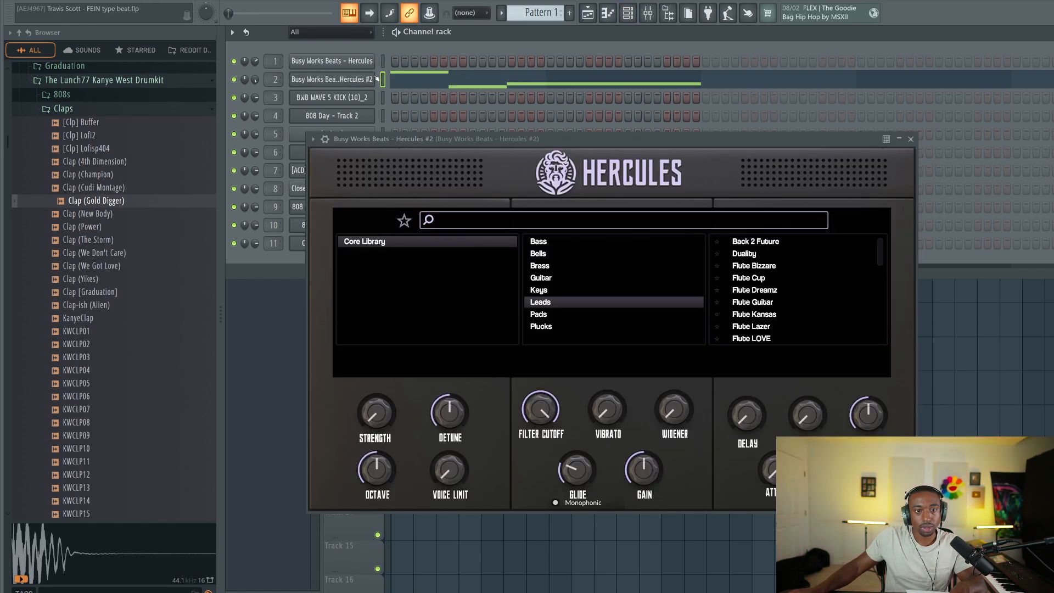
click(376, 79)
click(377, 78)
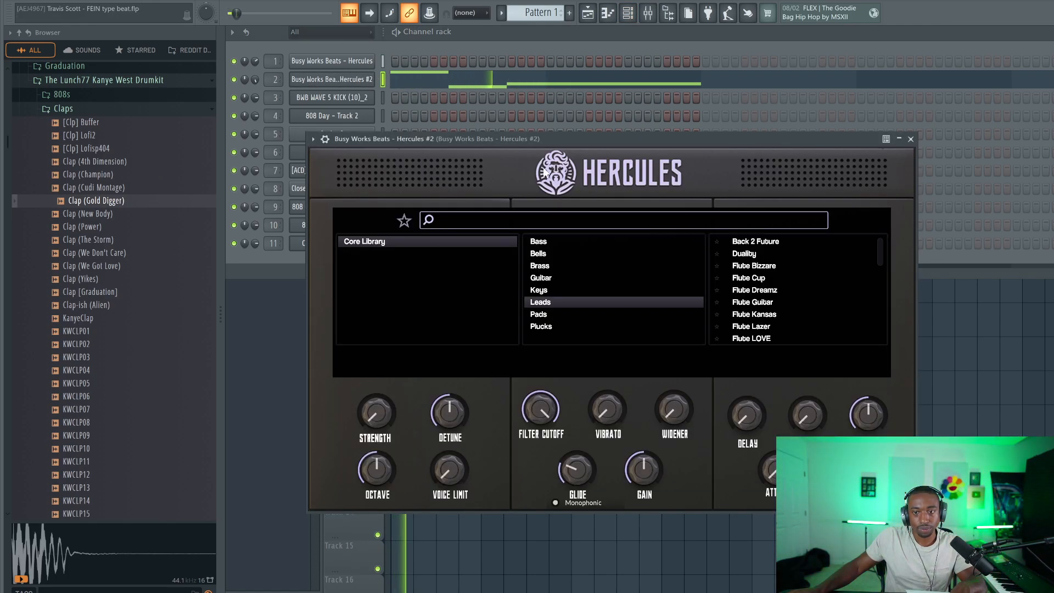
click(325, 139)
drag(826, 158, 849, 154)
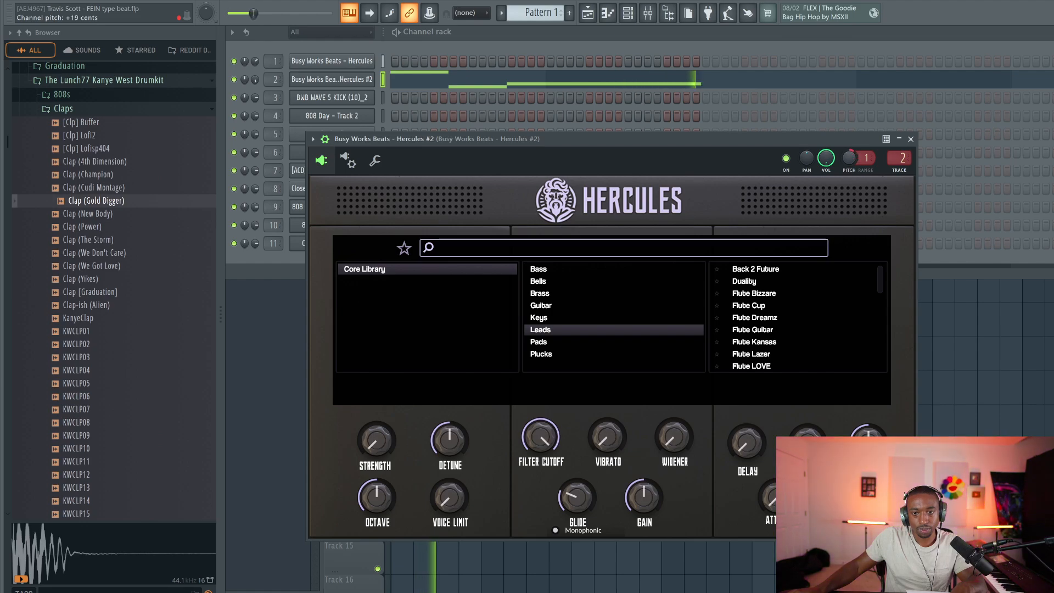
right_click(849, 158)
click(862, 164)
click(911, 139)
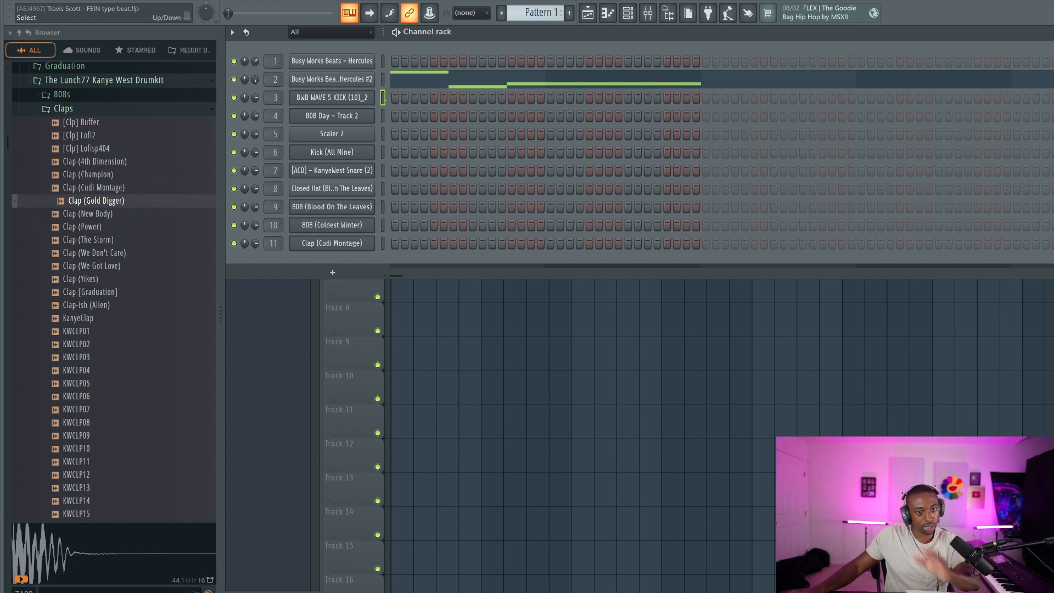
Step: Save the project and duplicate the Track 2 Pattern 1 clip three times so the clips run to bar 9
click(383, 79)
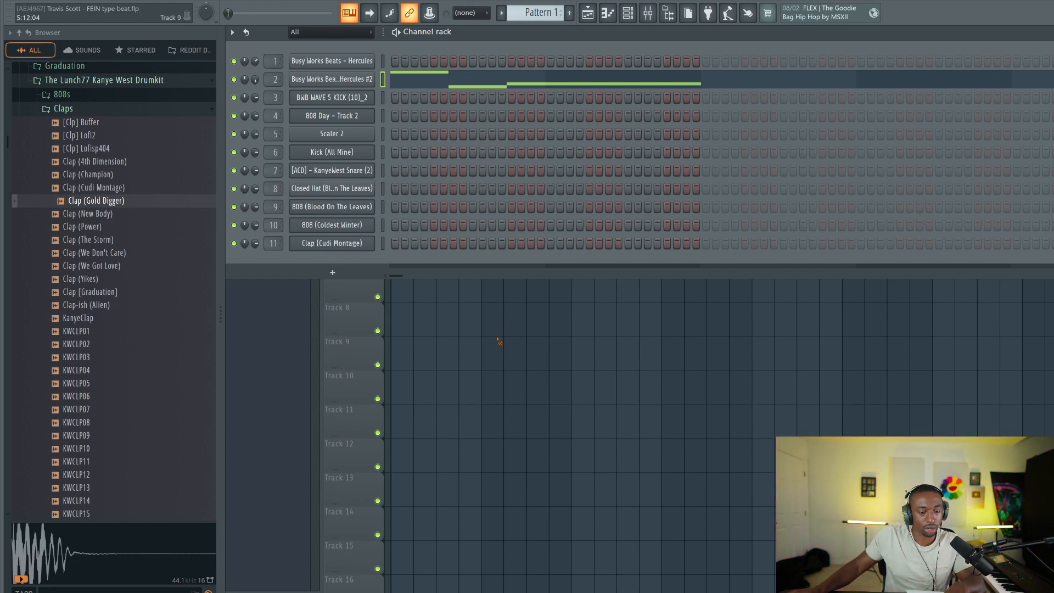
key(F6)
key(ctrl+s)
drag(455, 151, 419, 118)
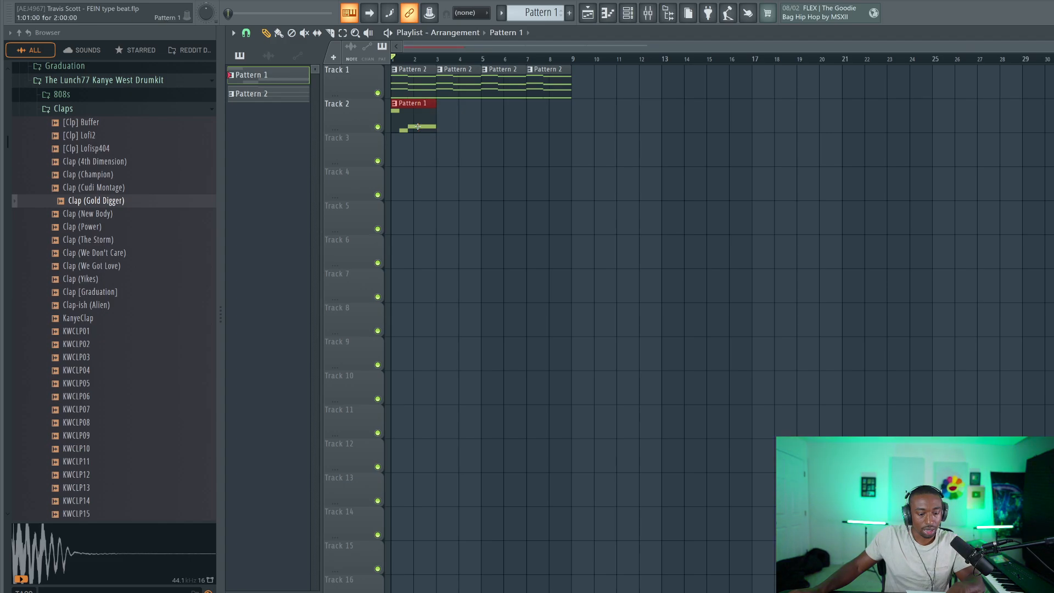
key(ctrl+b)
key(ctrl+b)
key(ctrl+b)
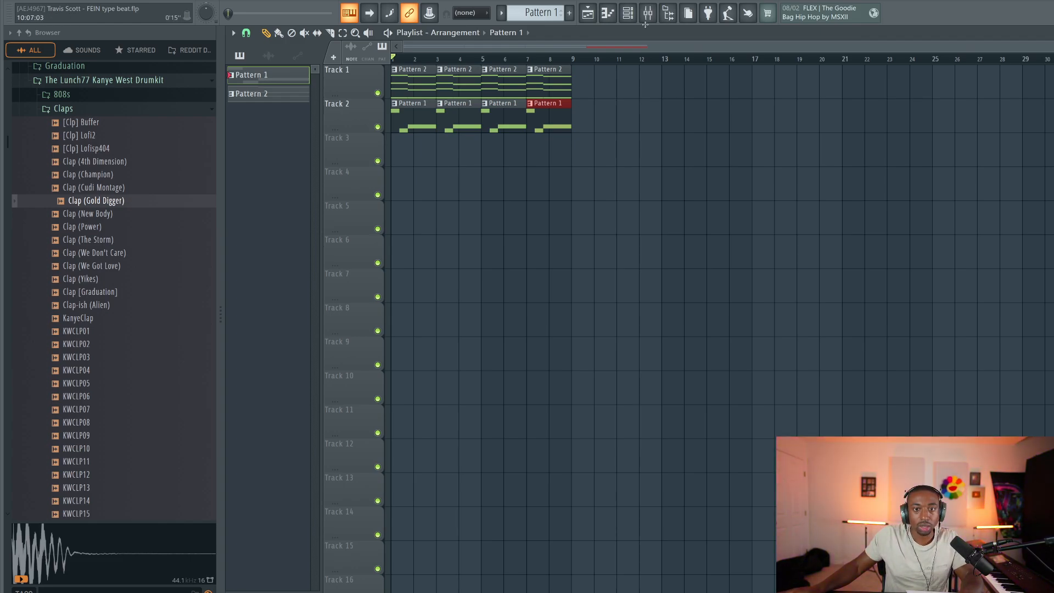
Step: Add a third Busy Works Beats - Hercules channel and load the SO preset from the Core Library basses
click(628, 13)
click(332, 270)
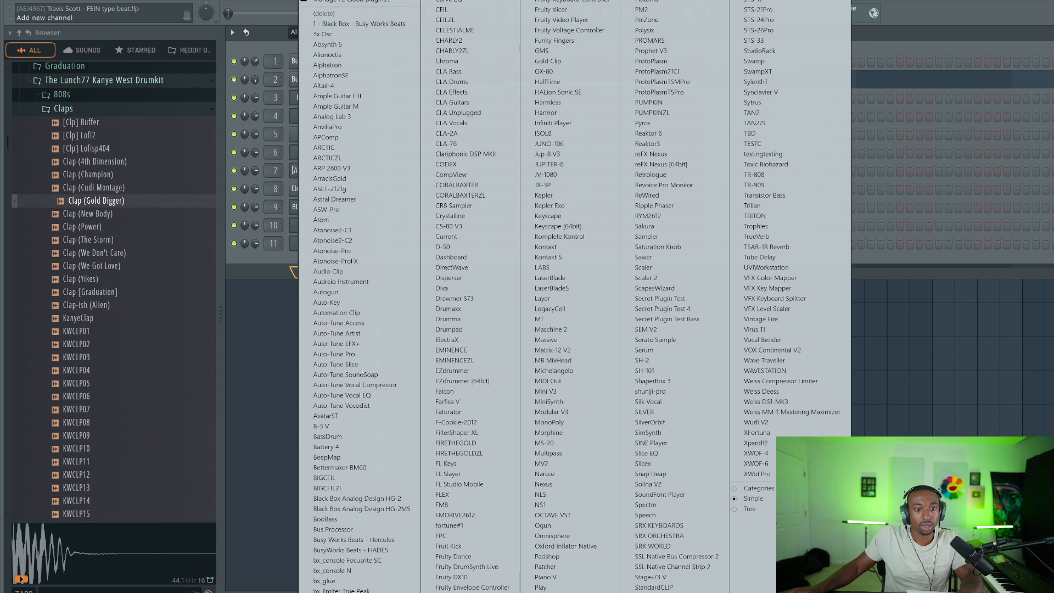
click(359, 538)
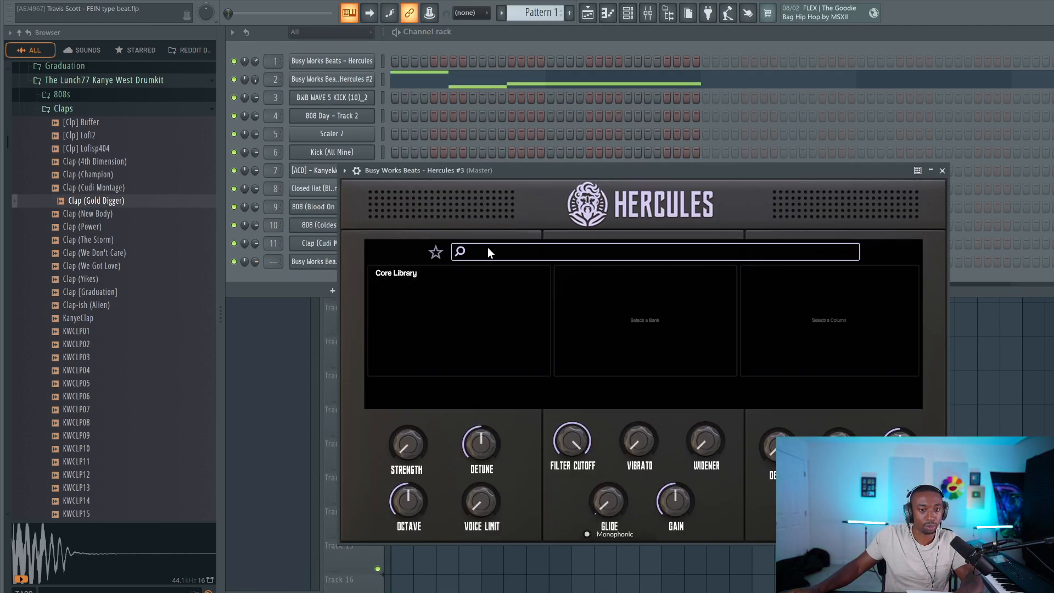
click(400, 273)
click(592, 273)
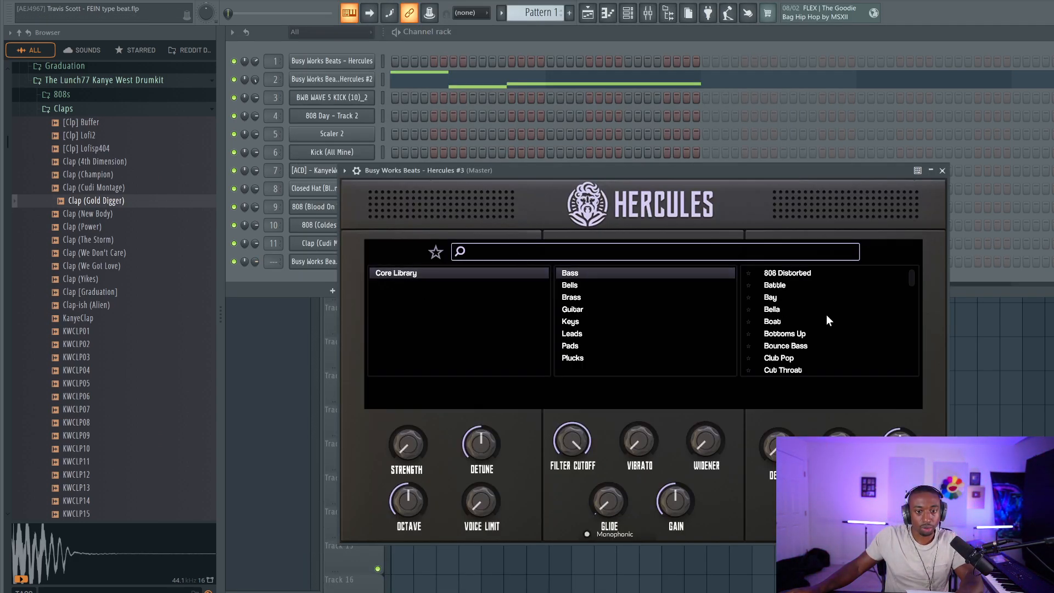
scroll(824, 315, down, 10)
click(770, 306)
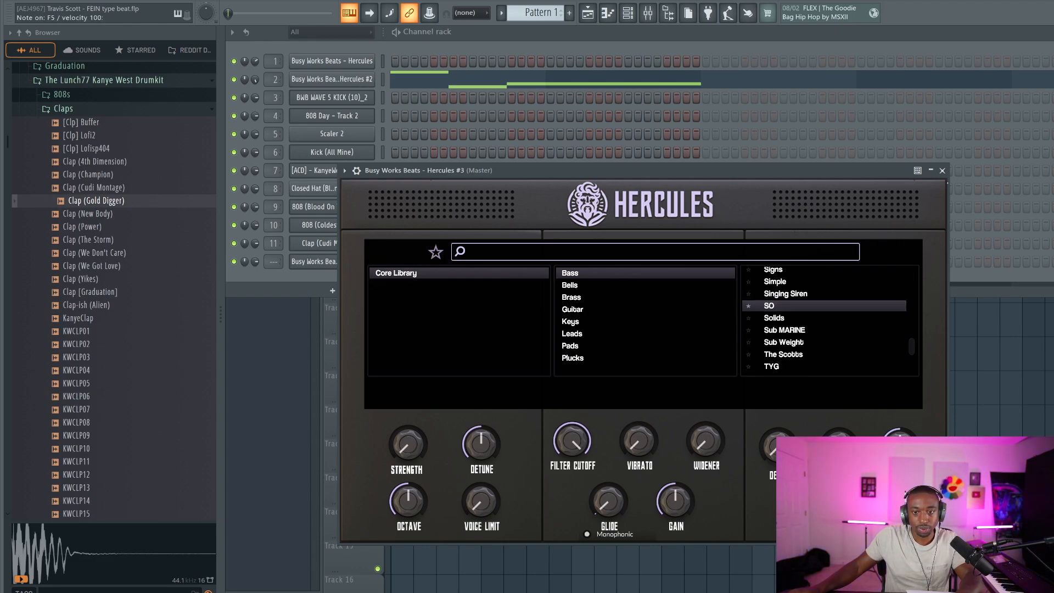
click(942, 171)
Step: Switch to the empty Pattern 3 and open the piano roll of the third Hercules channel
key(F9)
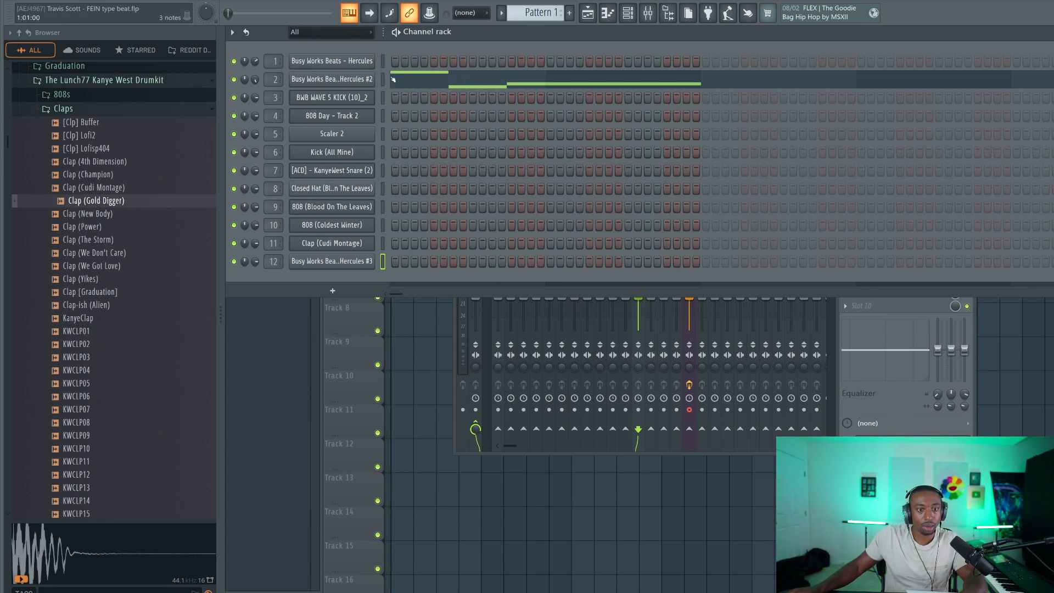
key(F4)
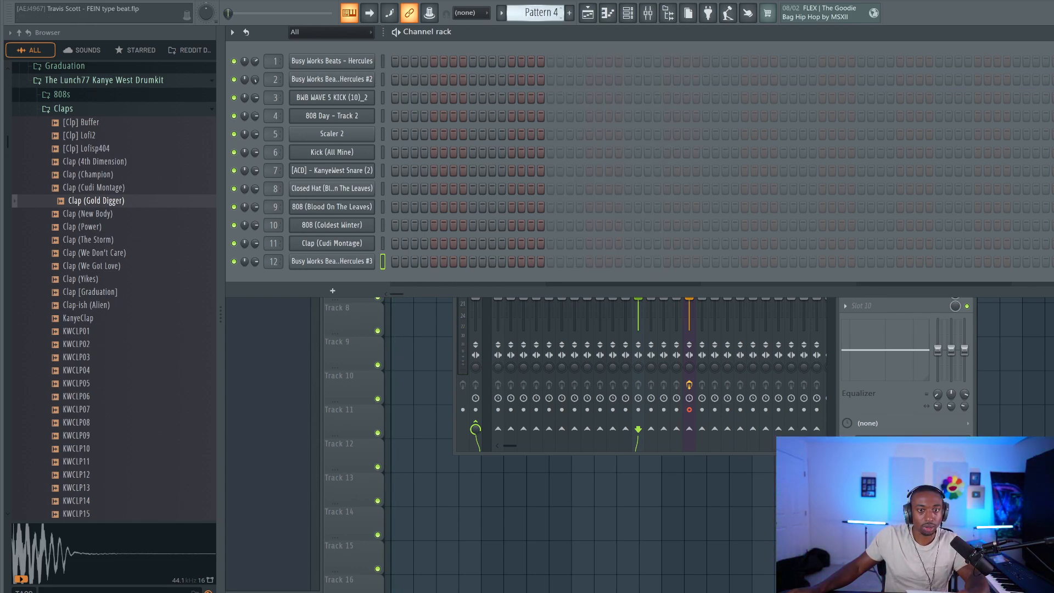
key(KP_Subtract)
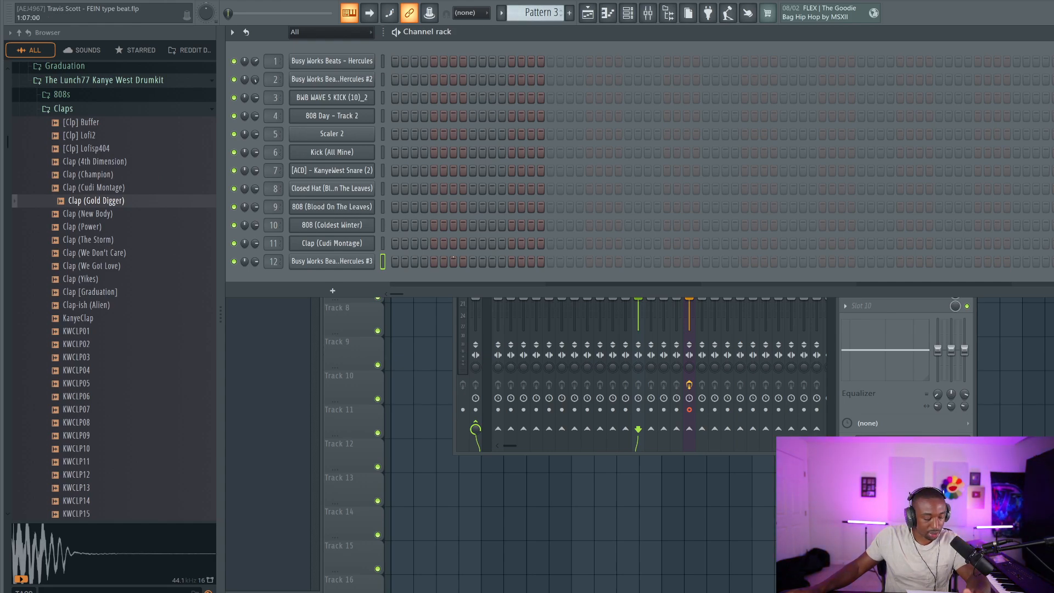
right_click(369, 259)
click(391, 257)
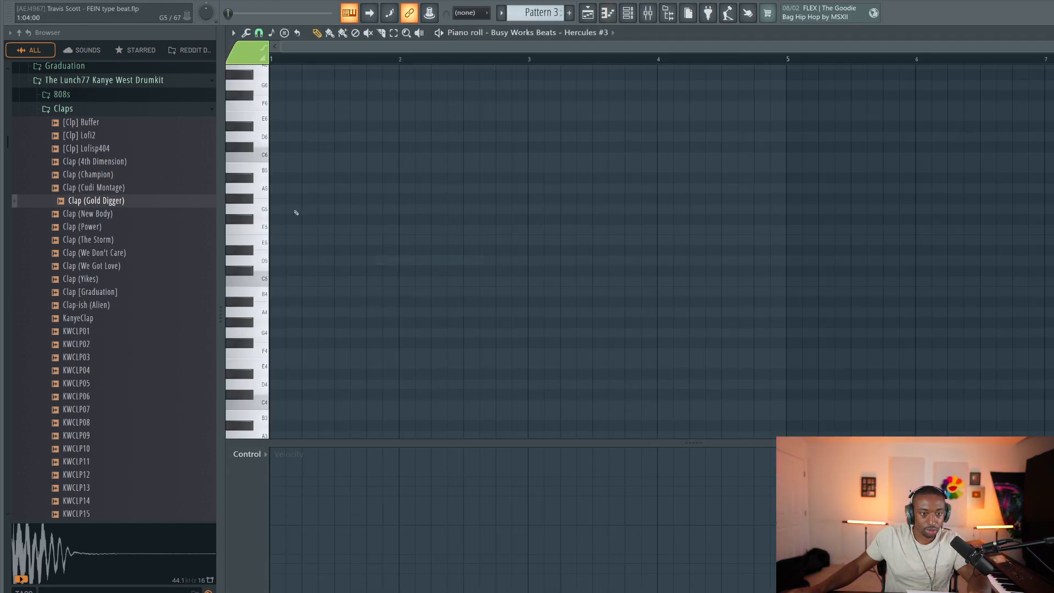
Step: Draw a descending-then-rising bass line of D#6, A#5 and B5 notes, the first two each three steps long, from bar 1
click(272, 126)
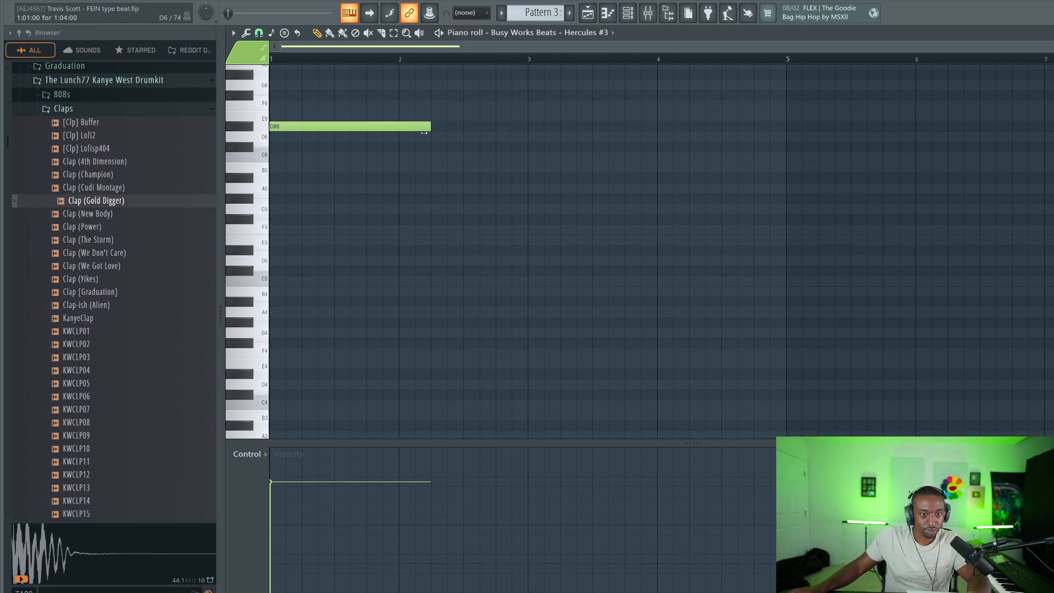
drag(423, 132, 332, 138)
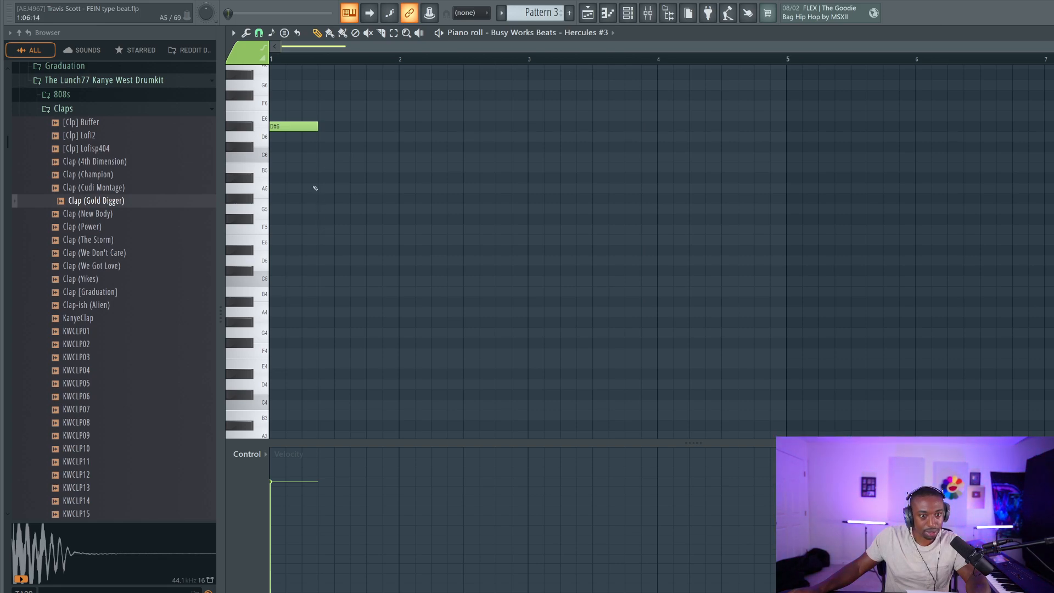
click(314, 178)
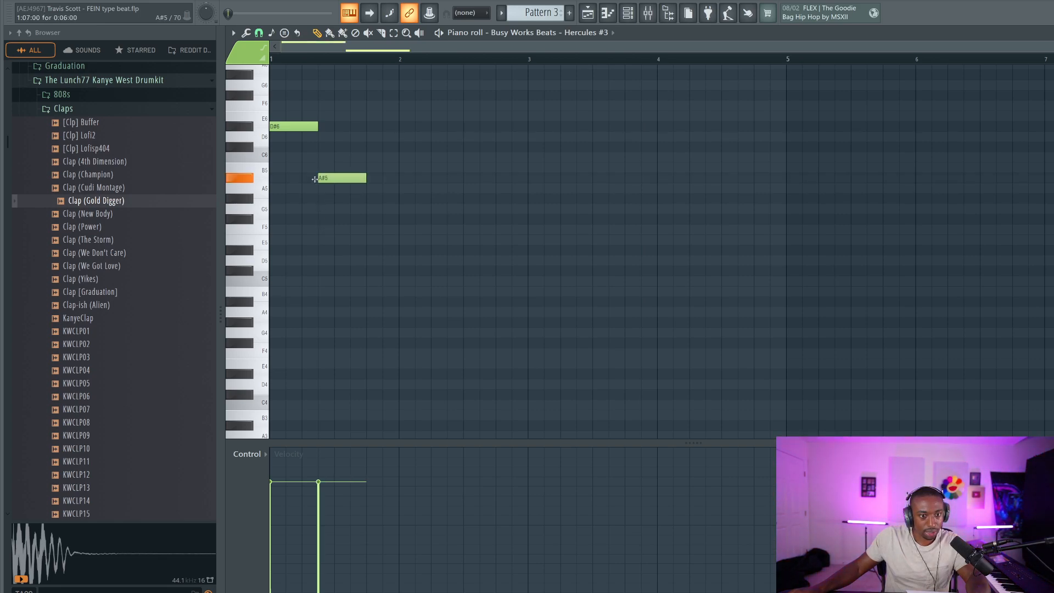
click(368, 168)
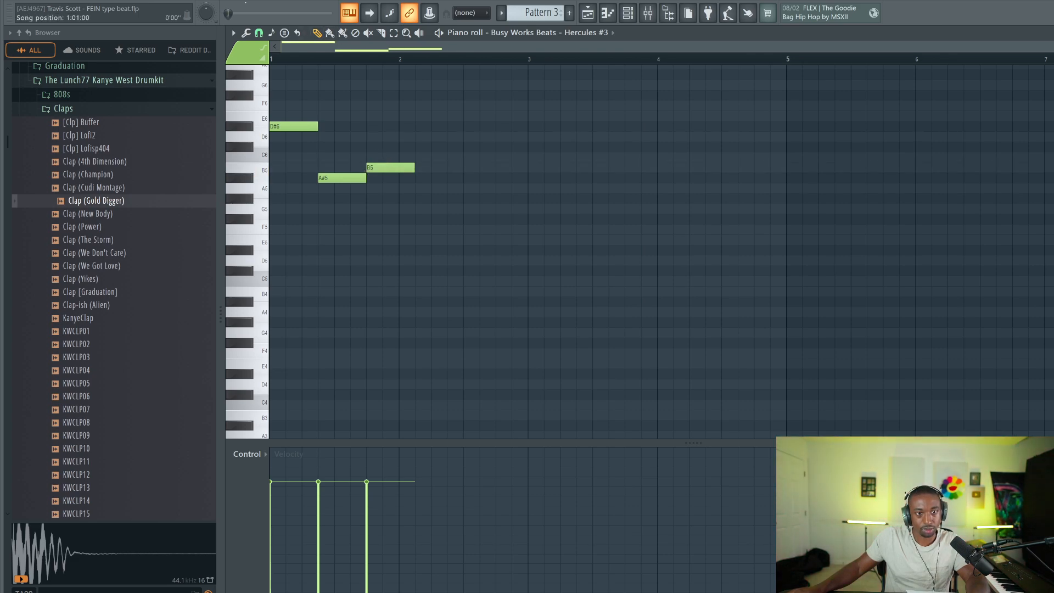
Step: Extend the B5 note to bar 3 and transpose all the notes down an octave while the pattern plays
key(space)
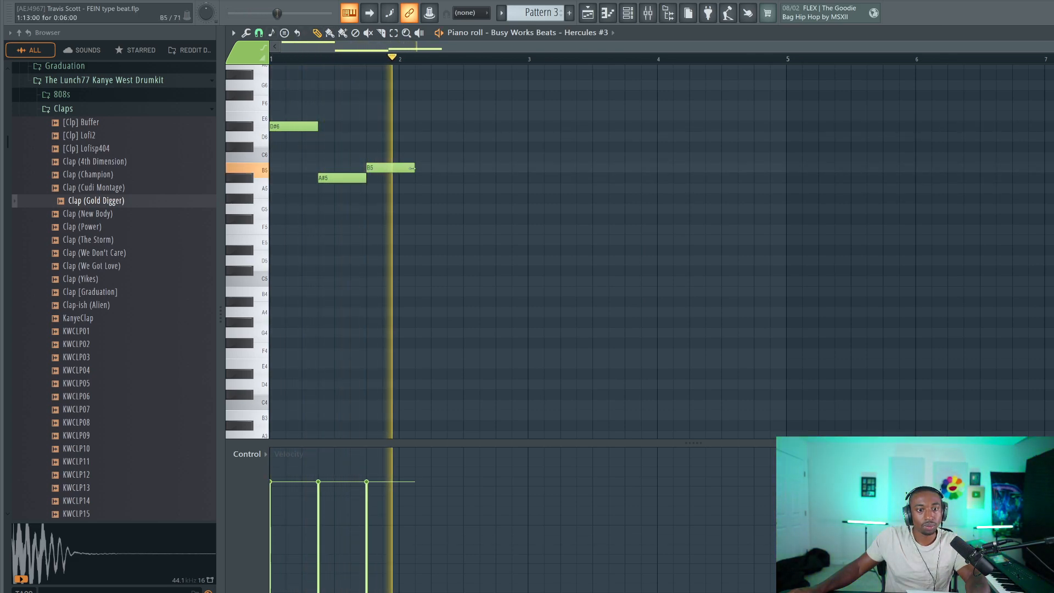
drag(411, 168, 528, 168)
key(ctrl+Down)
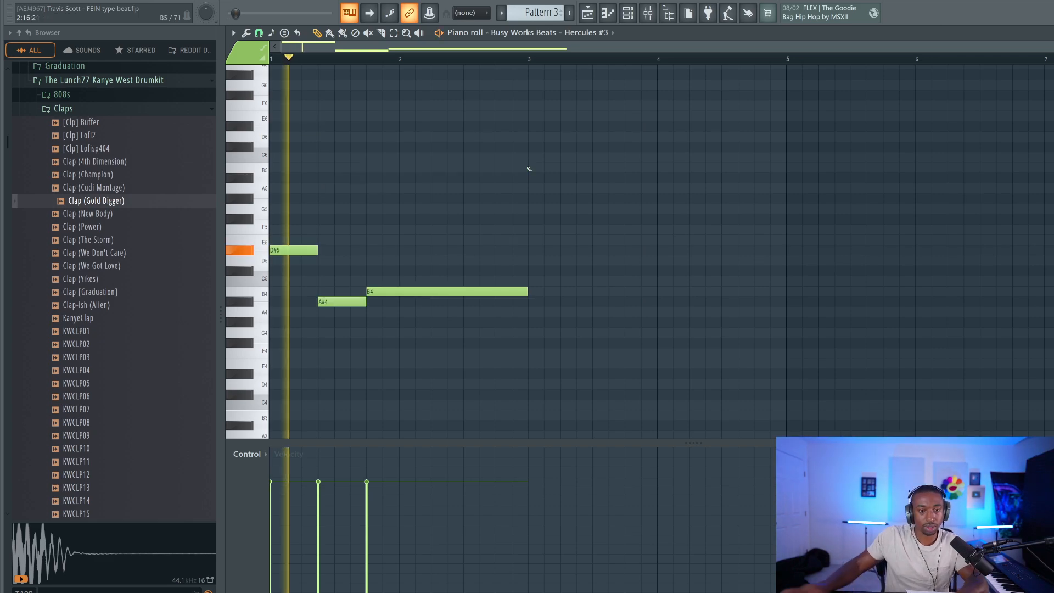
Step: Place a Pattern 3 clip at bar 1 of Track 3 and play it with only Tracks 2 and 3 active
click(588, 13)
key(space)
drag(422, 160, 362, 138)
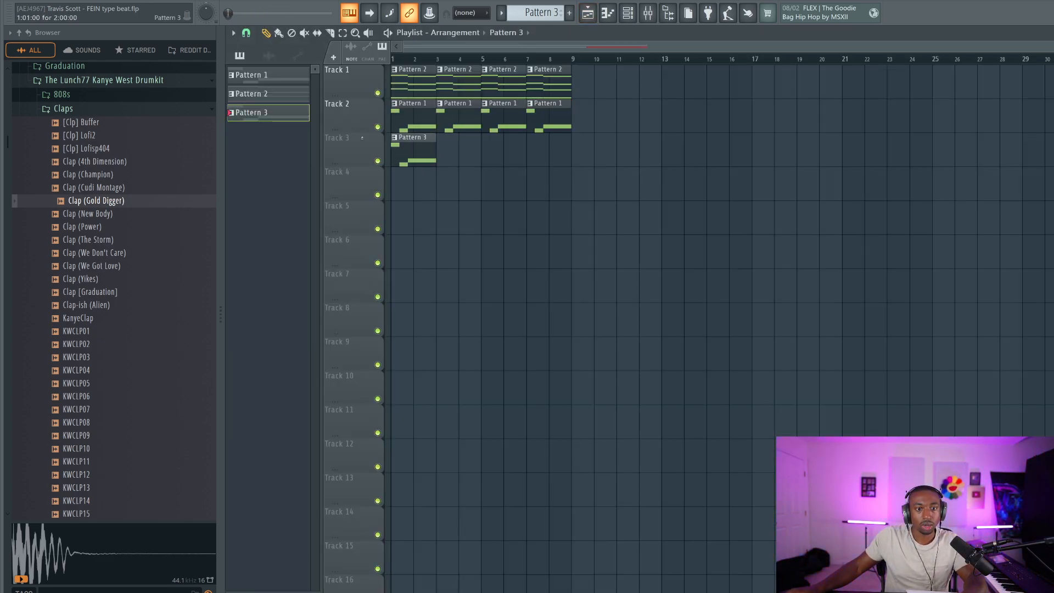
right_click(378, 127)
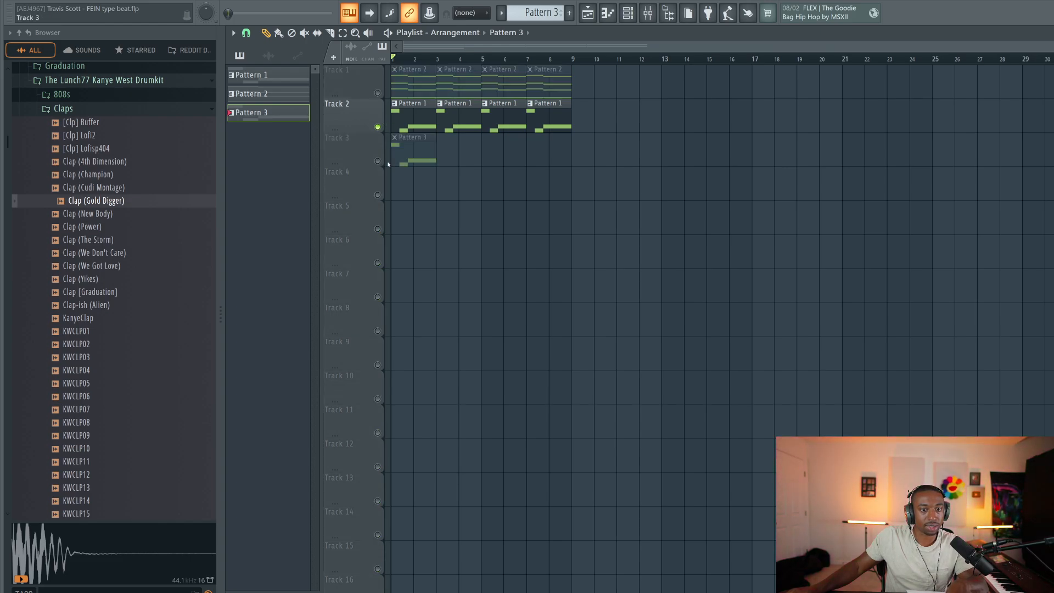
click(378, 161)
key(space)
Step: Add three more Pattern 3 clips on Track 3 so they run to bar 9
click(454, 153)
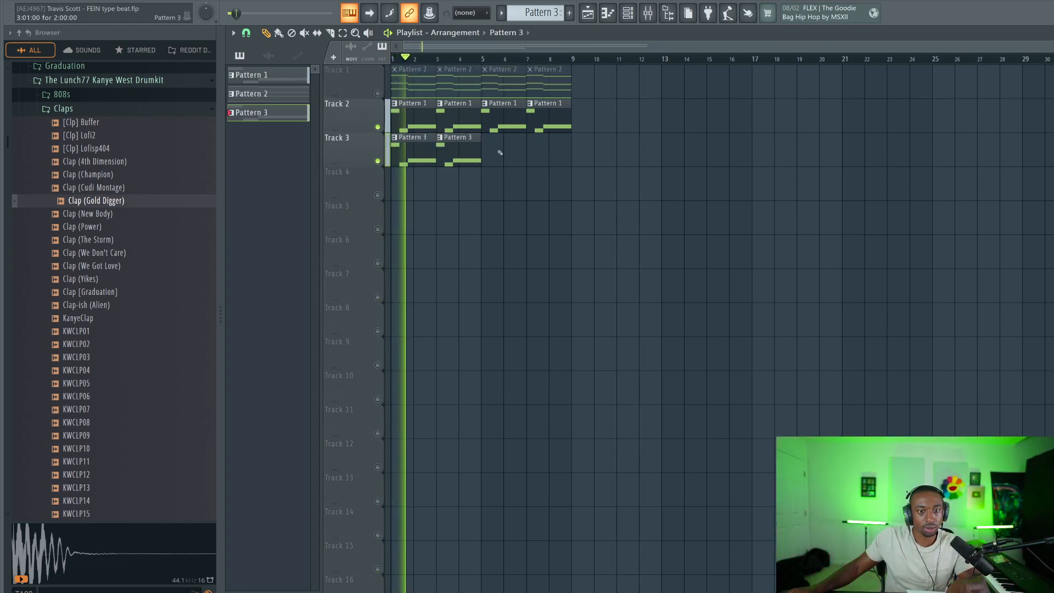
drag(530, 151, 494, 149)
click(529, 142)
key(space)
Step: Switch to Pattern 1 and try the second Hercules channel's pitch at +248 cents during playback
click(628, 14)
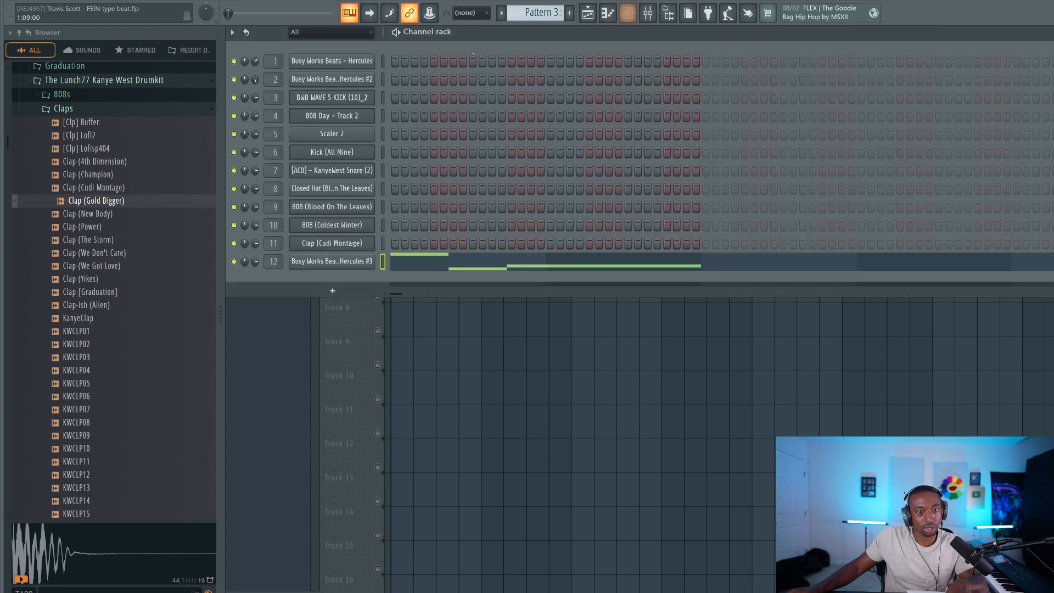
right_click(490, 316)
double_click(443, 114)
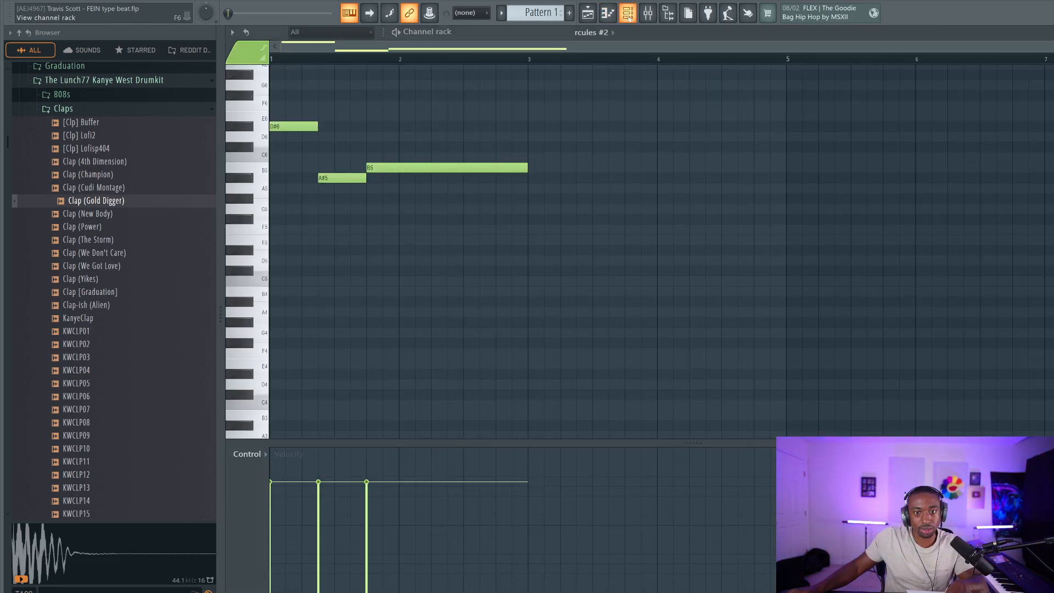
click(627, 14)
click(363, 81)
mouse_move(866, 158)
mouse_down()
mouse_move(866, 148)
mouse_move(849, 170)
mouse_move(848, 146)
mouse_up()
key(space)
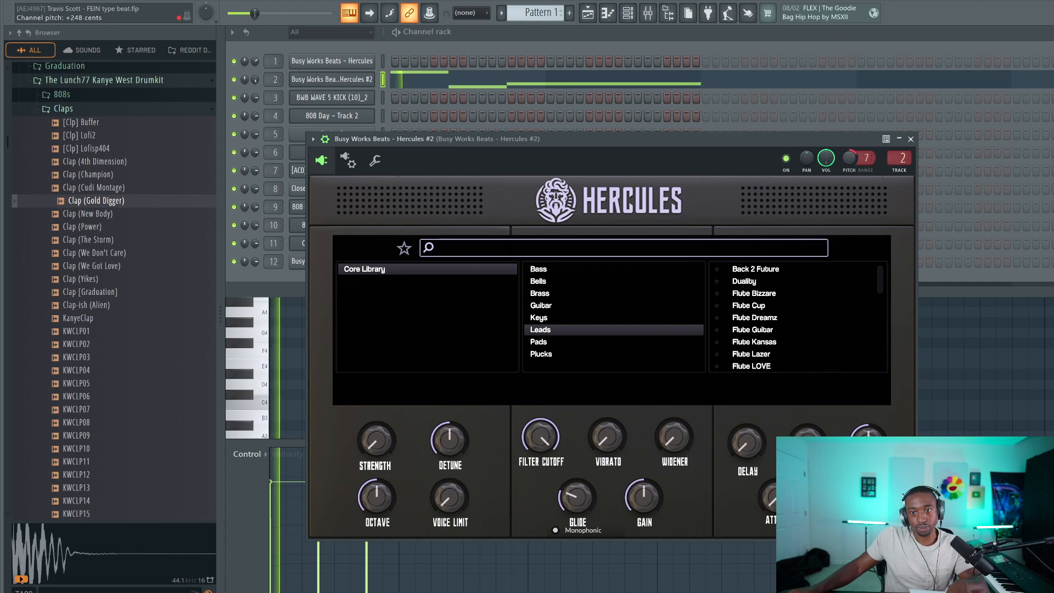
click(910, 139)
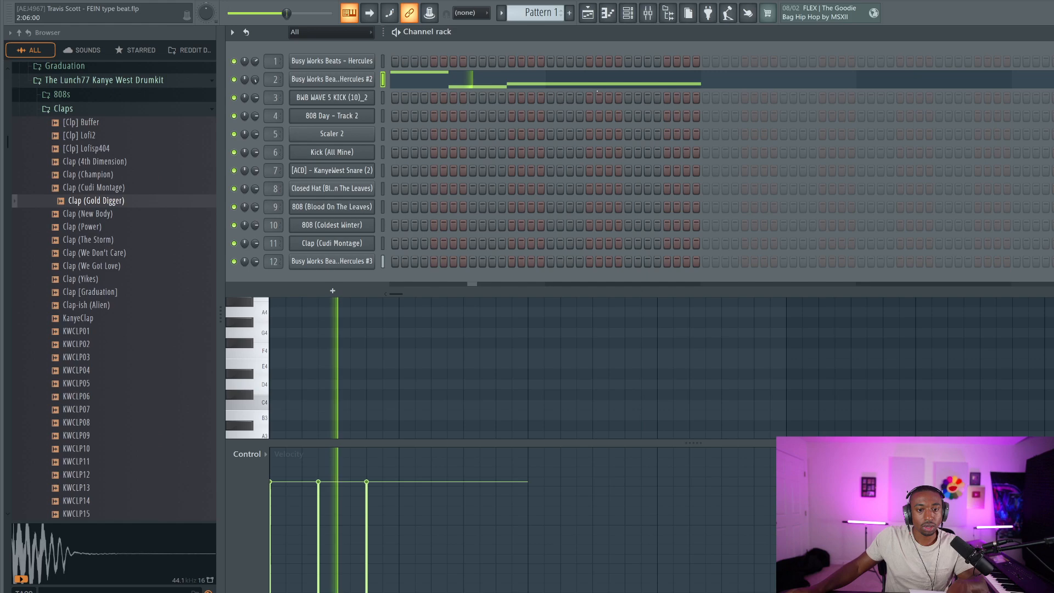
Step: Reactivate Track 1 in the playlist and play all three tracks together
click(587, 13)
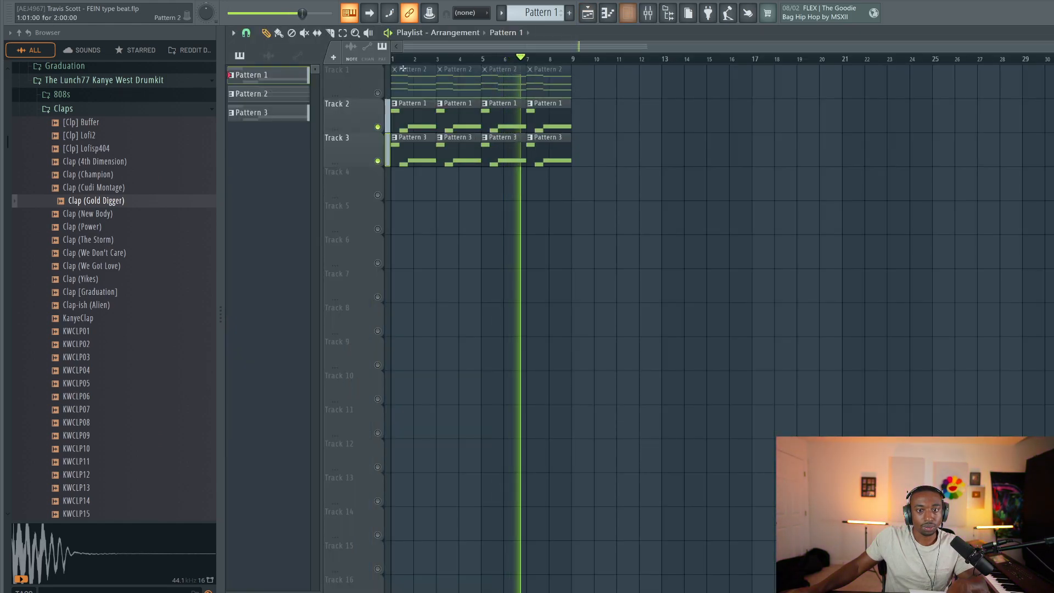
click(377, 93)
key(space)
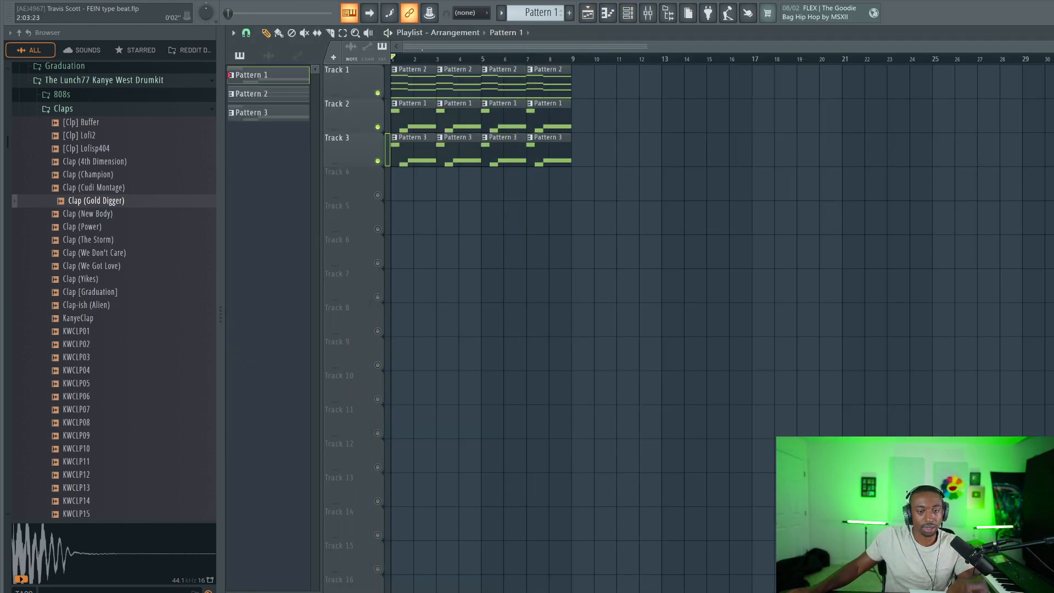
key(space)
Step: Set the second Hercules channel's pitch to +89 cents while the arrangement plays
click(628, 13)
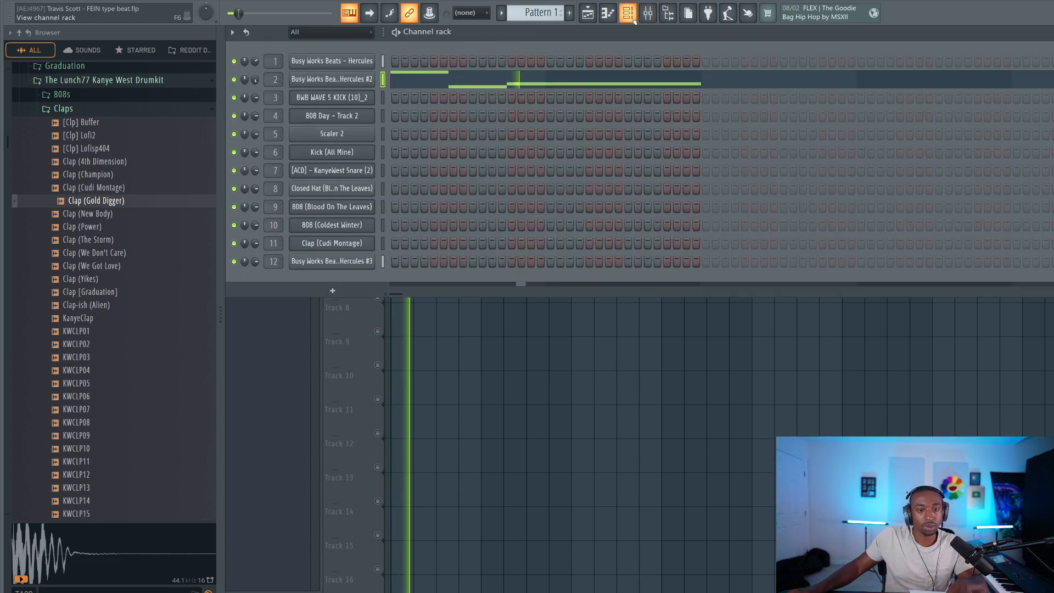
key(space)
click(310, 79)
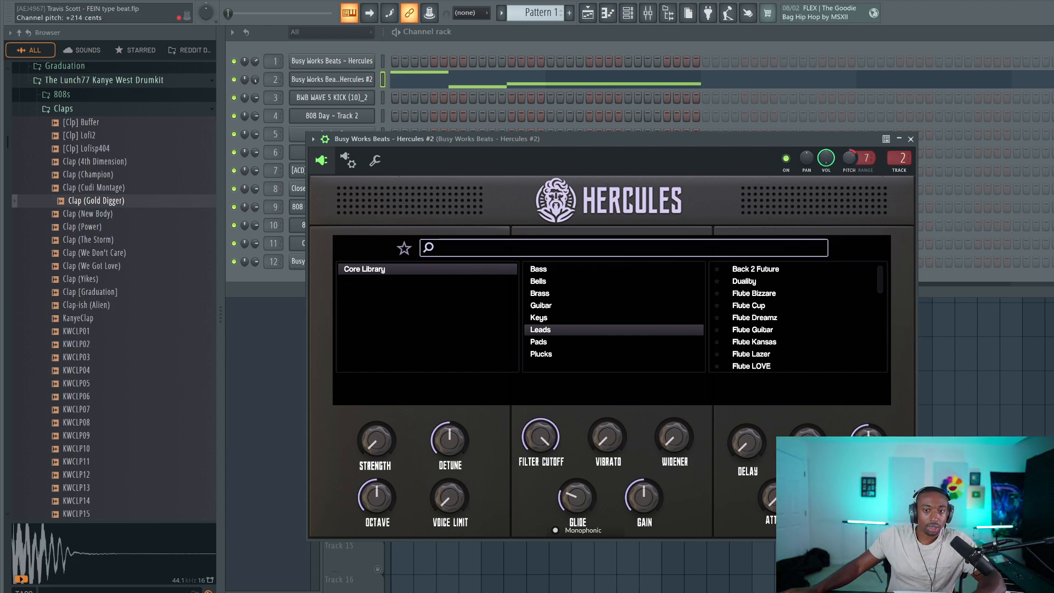
drag(603, 139, 567, 132)
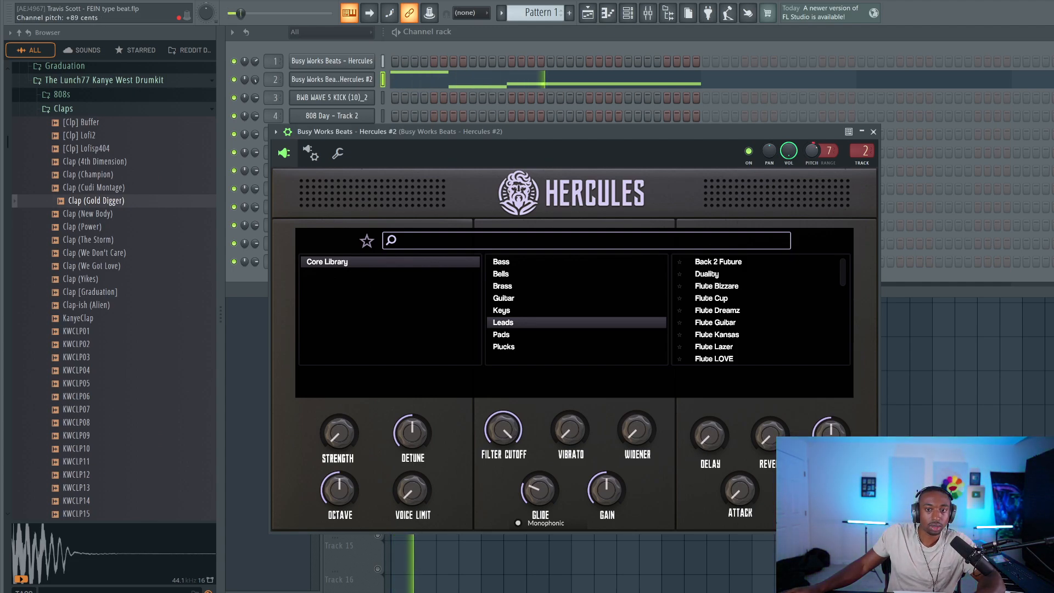
click(873, 132)
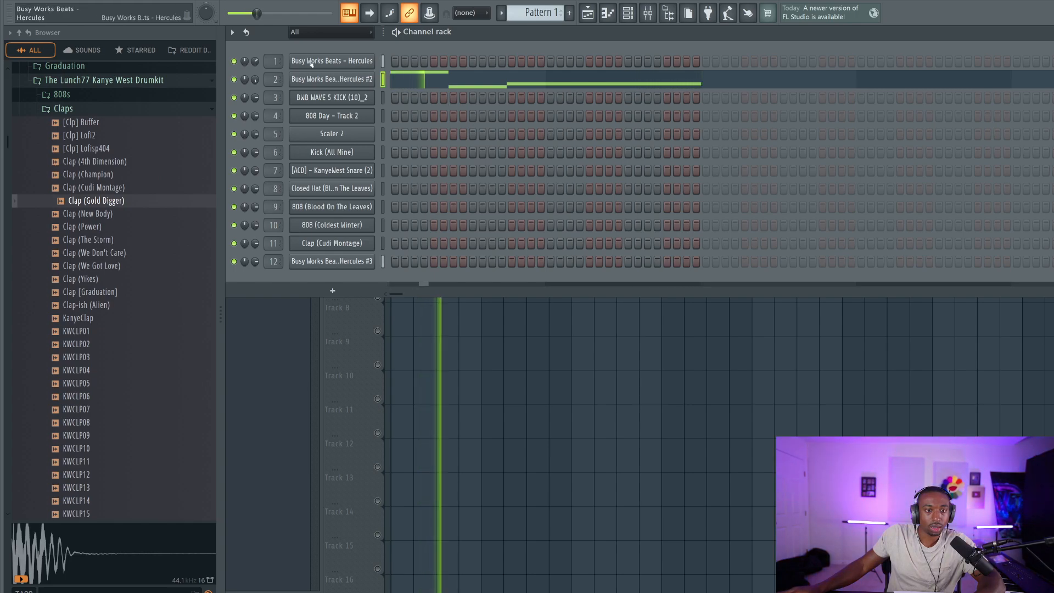
Step: Lower the first Hercules channel's volume and listen to the balance in the arrangement
drag(255, 61, 255, 88)
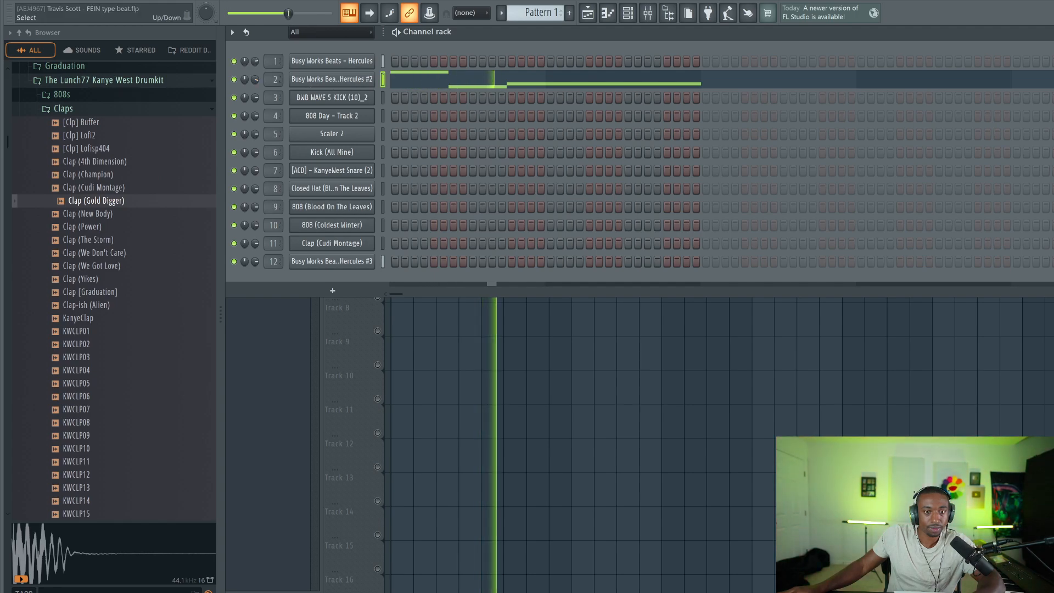
key(F6)
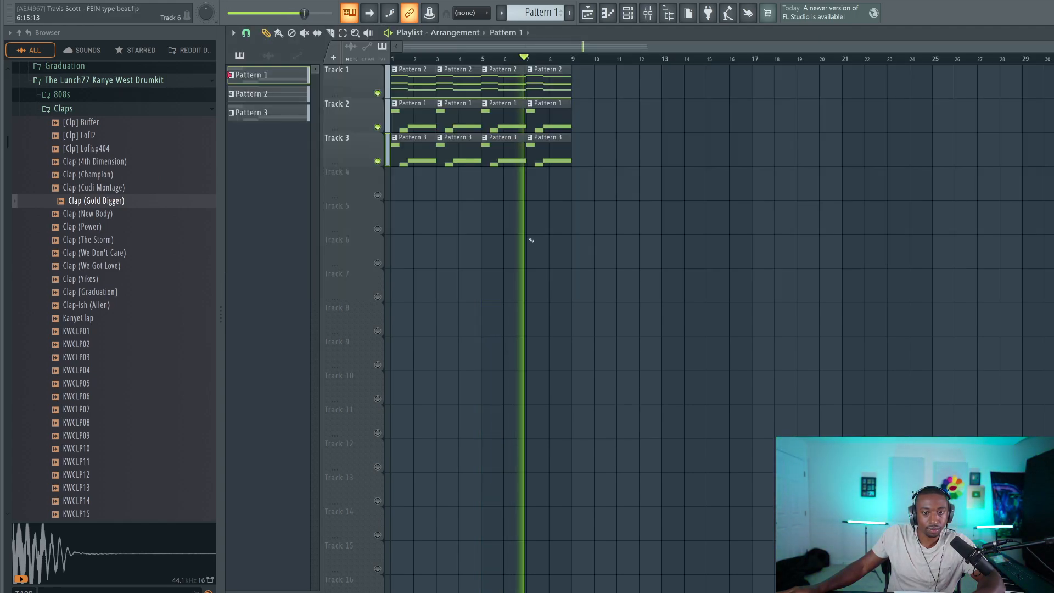
key(space)
Step: Load the BusyWorks Beats - HADES effect in the first effect slot of the second Hercules channel's mixer track
key(F9)
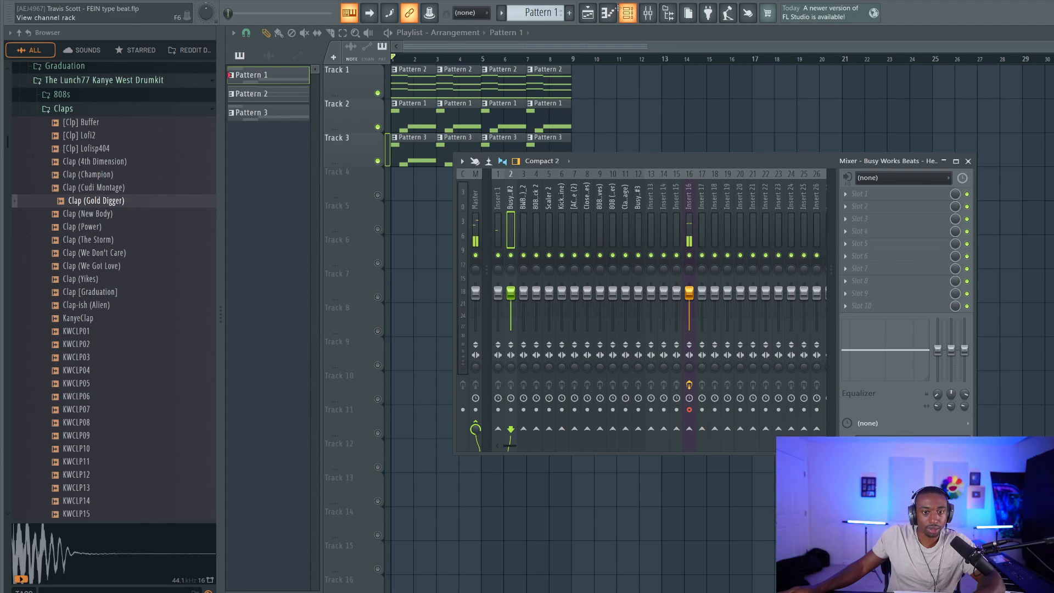
key(F6)
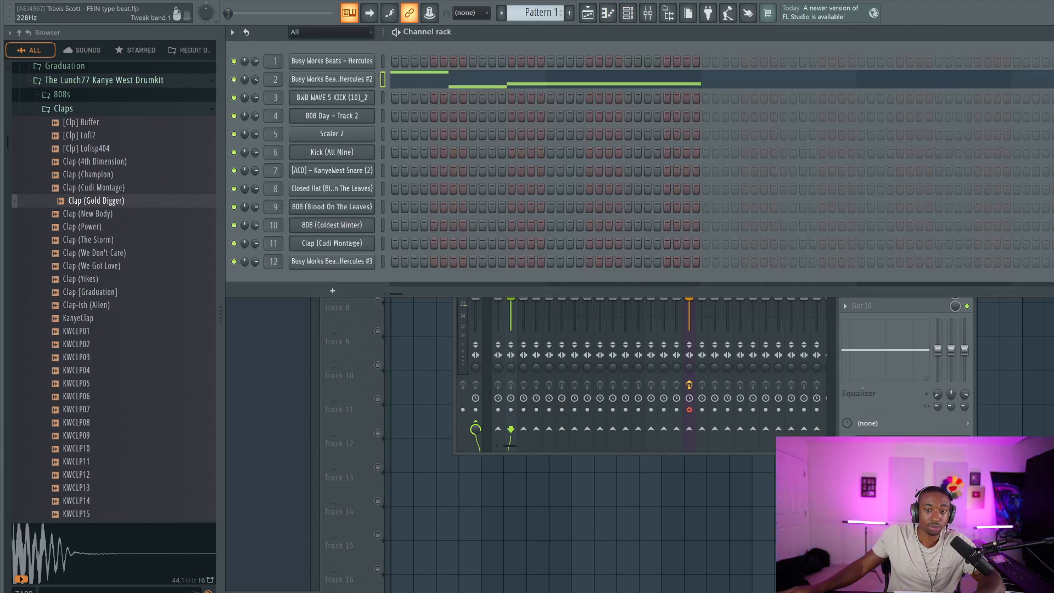
key(F9)
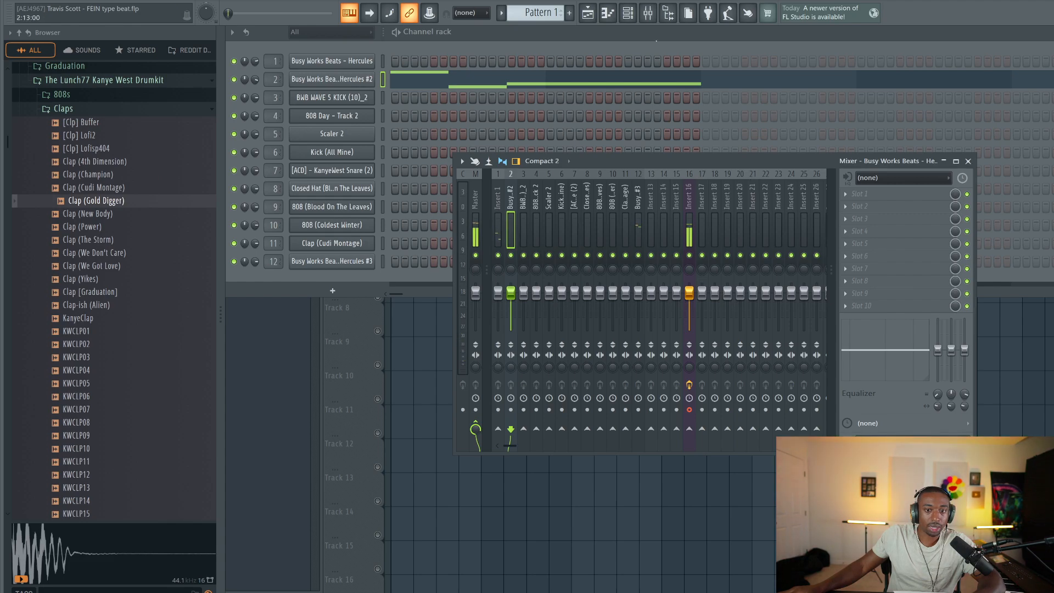
key(F6)
key(F9)
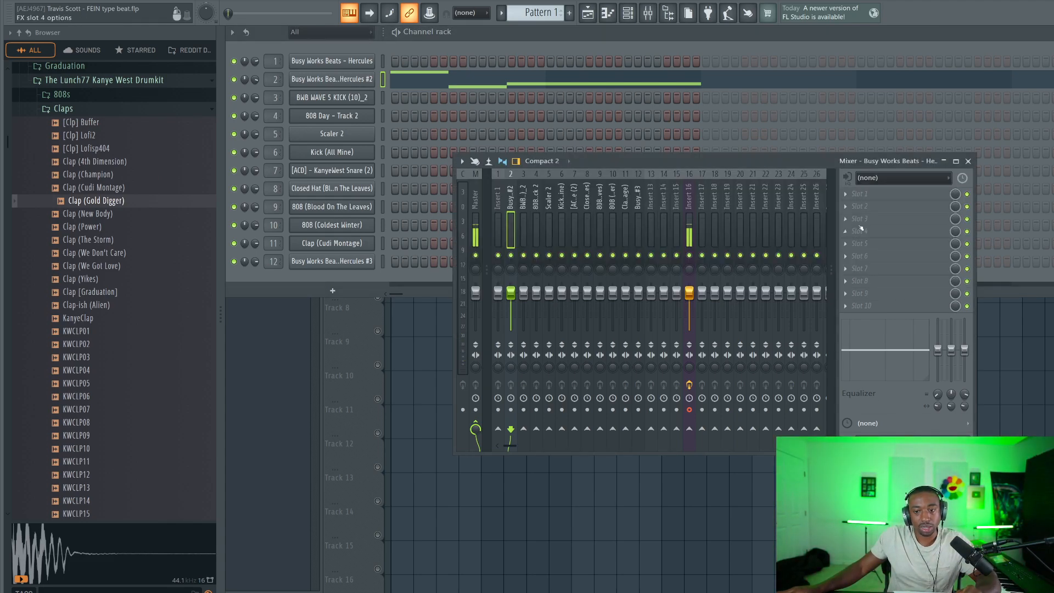
click(852, 195)
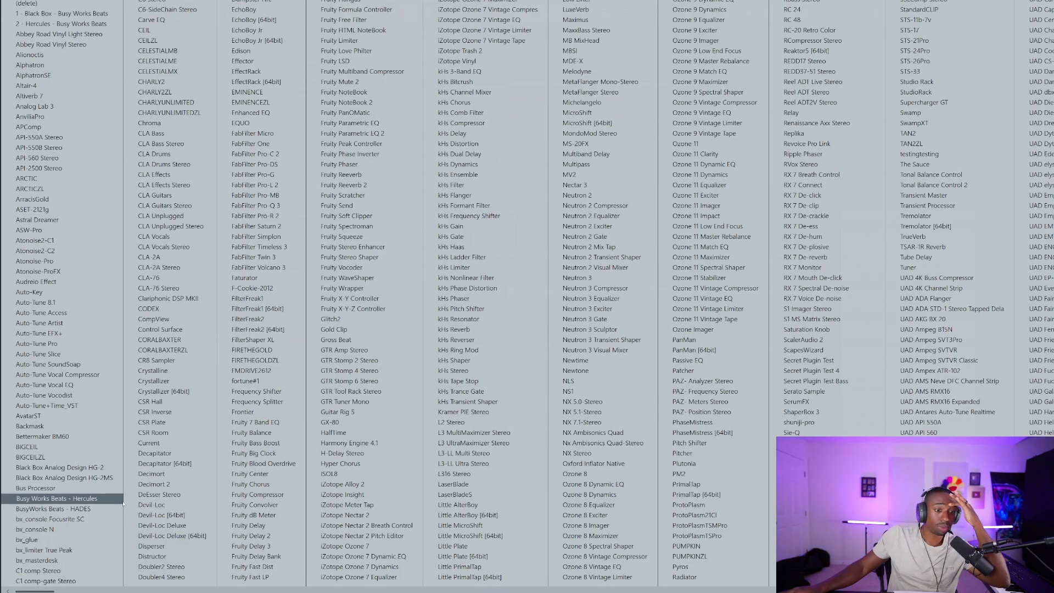
click(62, 500)
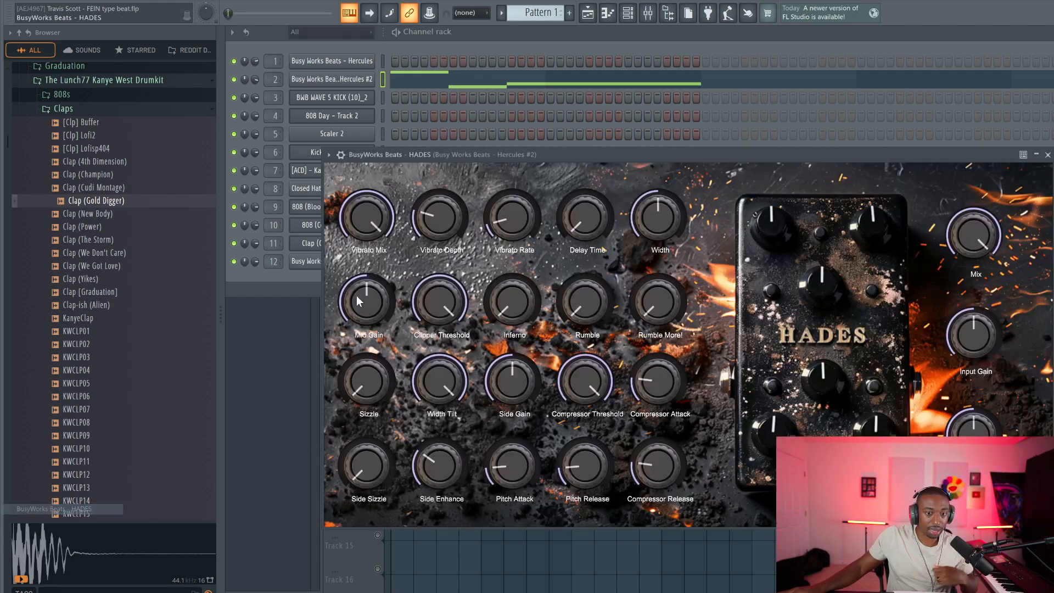
Step: Try a higher Vibrato Depth and a Vibrato Rate of 0.5 in HADES
drag(501, 155, 424, 72)
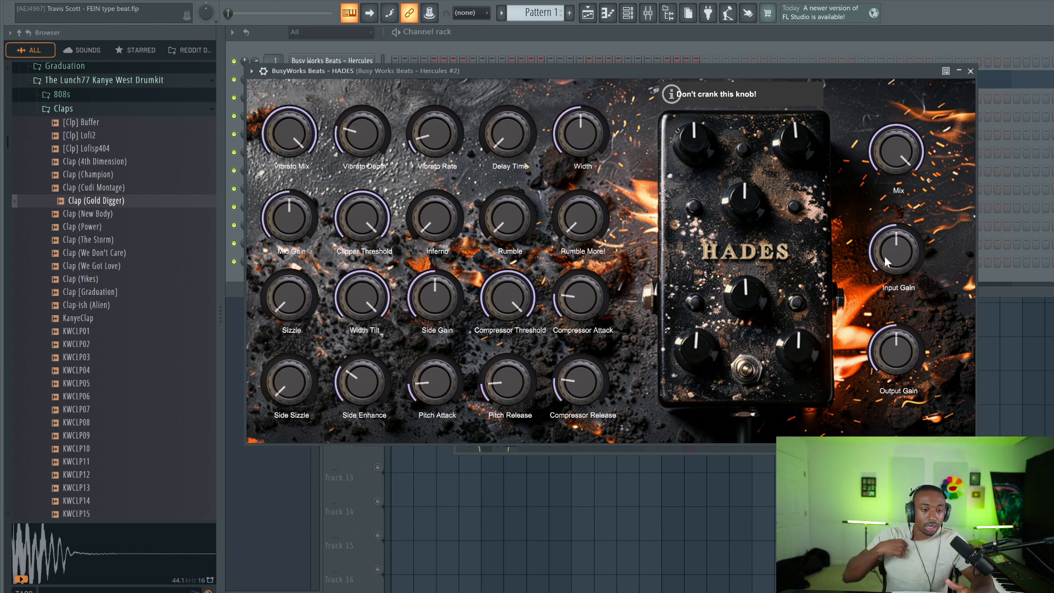
drag(709, 66, 723, 99)
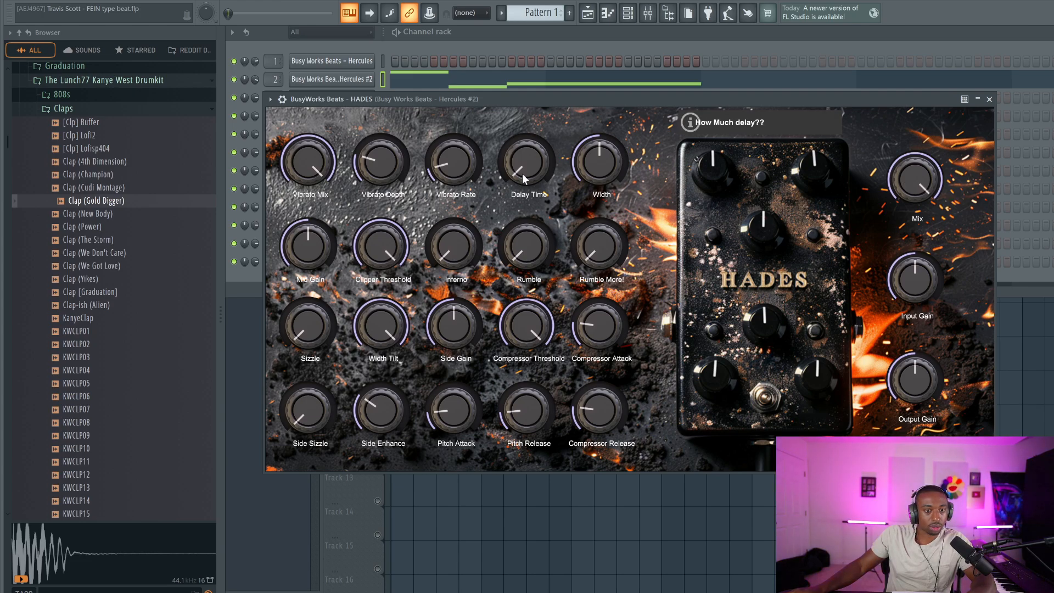
drag(392, 175, 394, 113)
drag(451, 160, 446, 120)
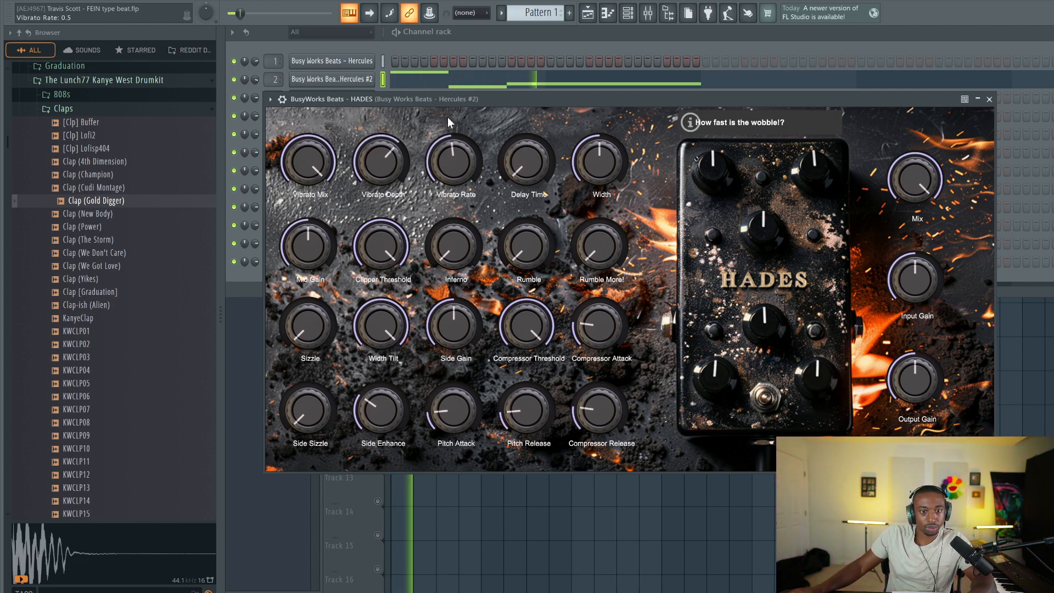
Step: Solo the second Hercules channel and set the HADES Vibrato Rate and Vibrato Depth to 0.4 each
right_click(229, 81)
right_click(234, 79)
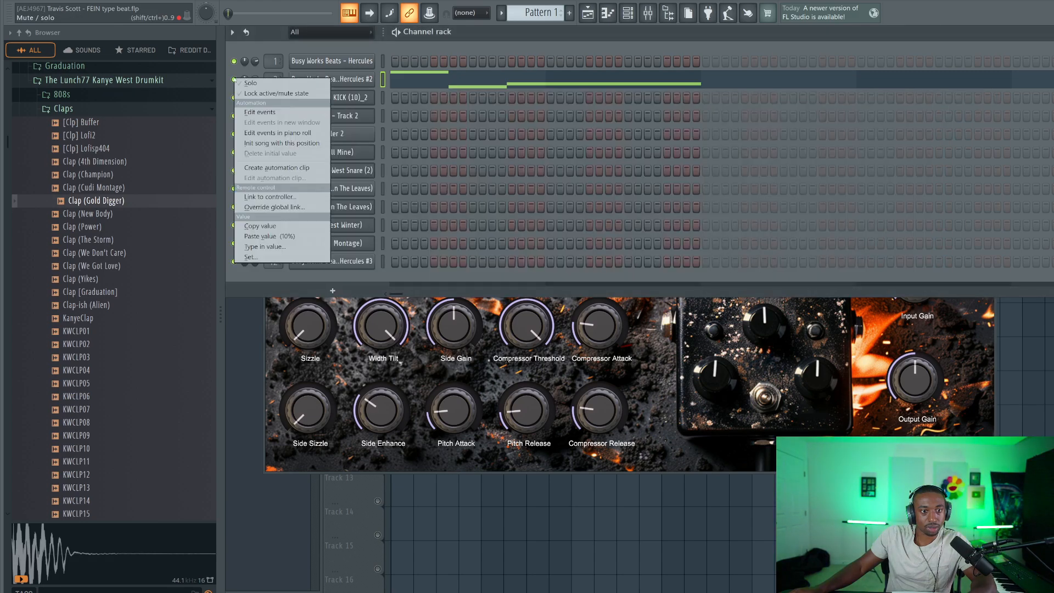
click(243, 83)
click(310, 79)
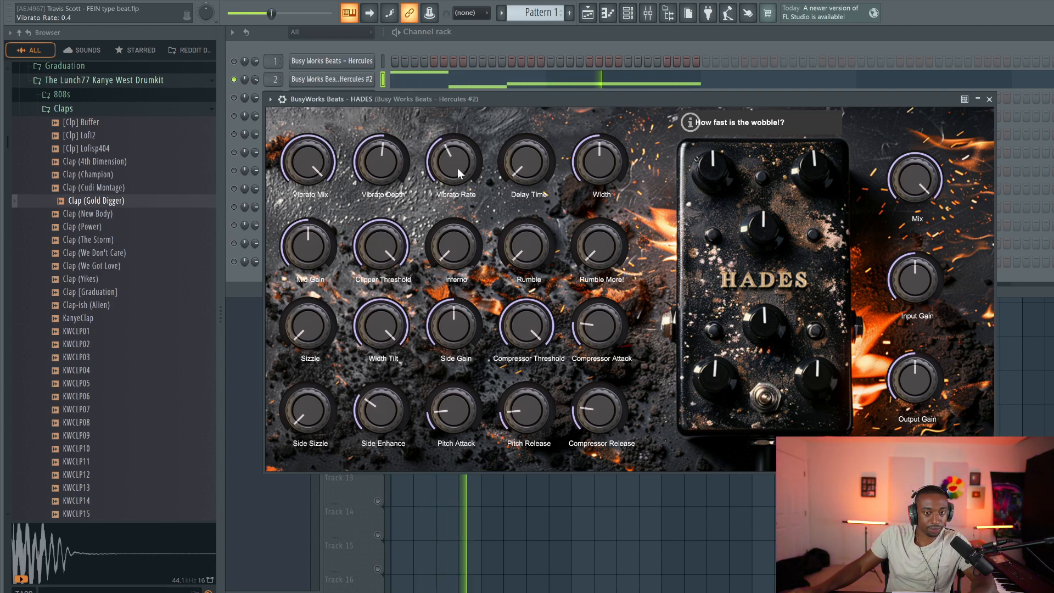
mouse_move(399, 153)
mouse_down()
mouse_move(395, 109)
mouse_move(389, 176)
mouse_move(379, 154)
mouse_up()
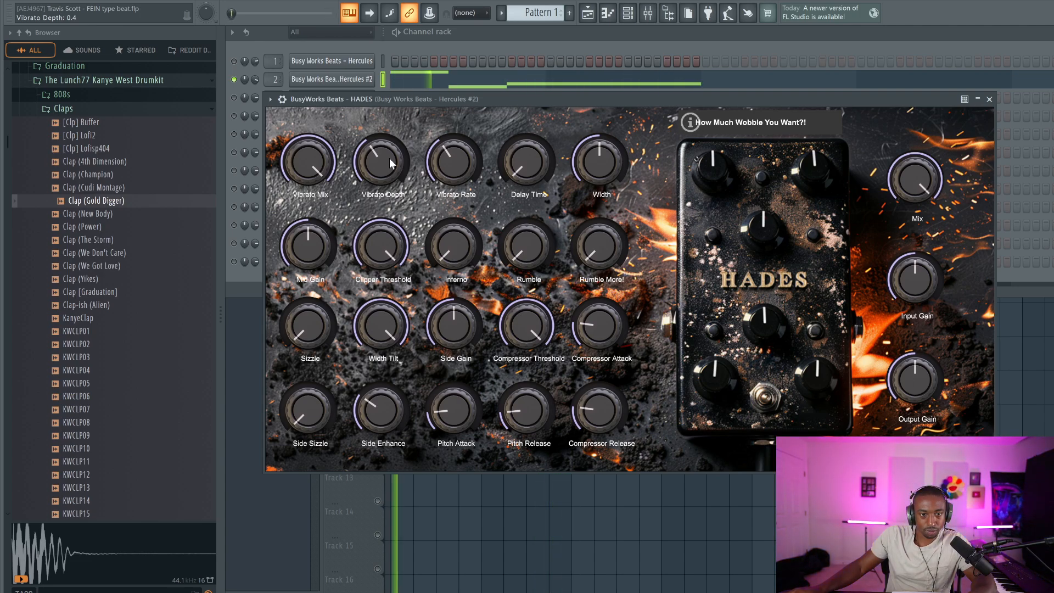
click(989, 100)
key(space)
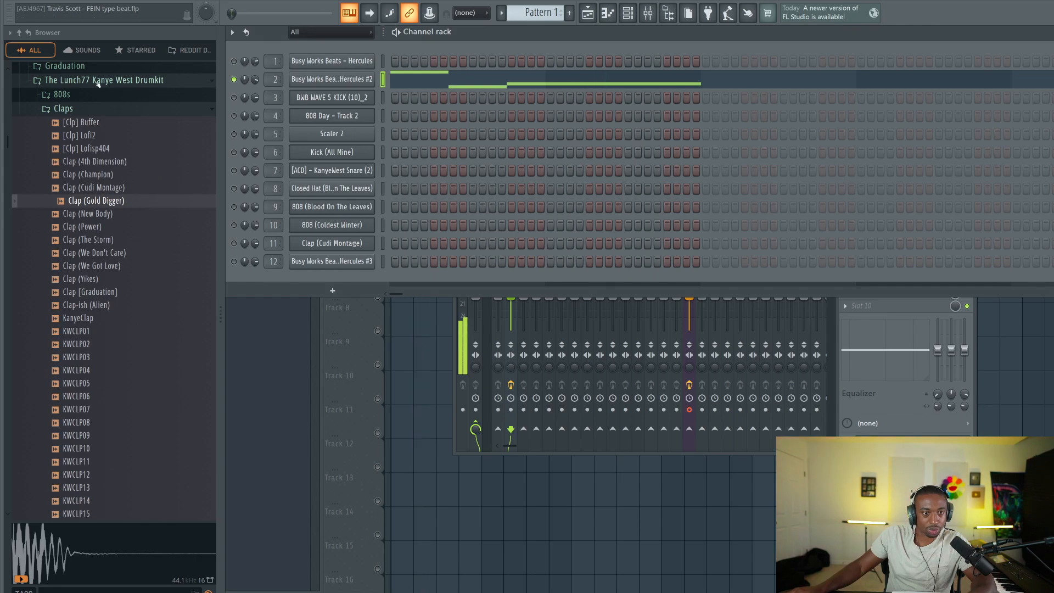
Step: Solo the first Hercules channel
right_click(236, 60)
click(245, 65)
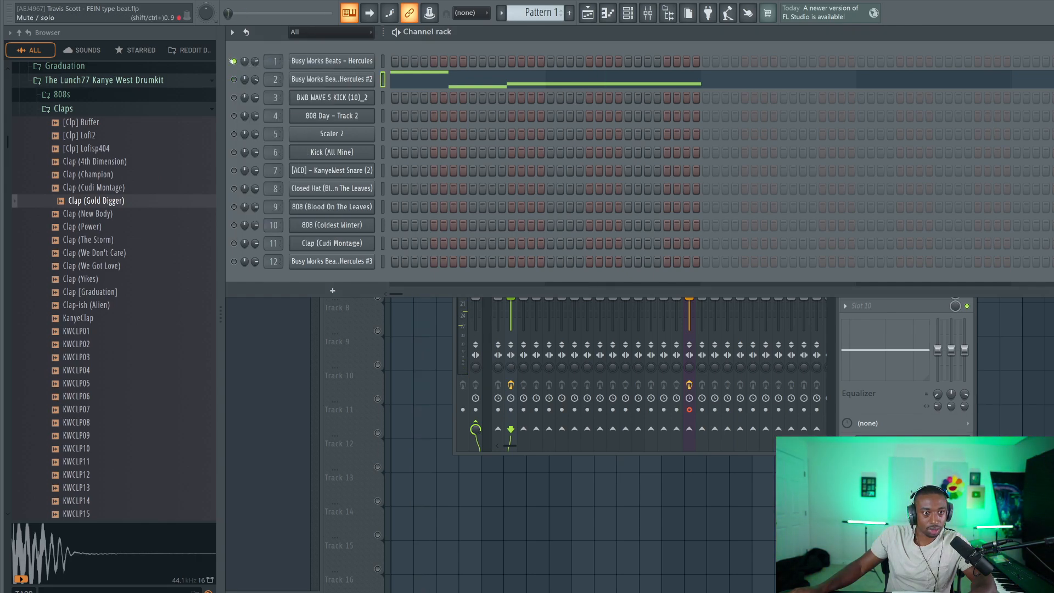
Step: Unsolo the first Hercules channel, play the arrangement and lower that channel's mixer volume slightly
right_click(234, 61)
click(244, 65)
key(space)
key(F9)
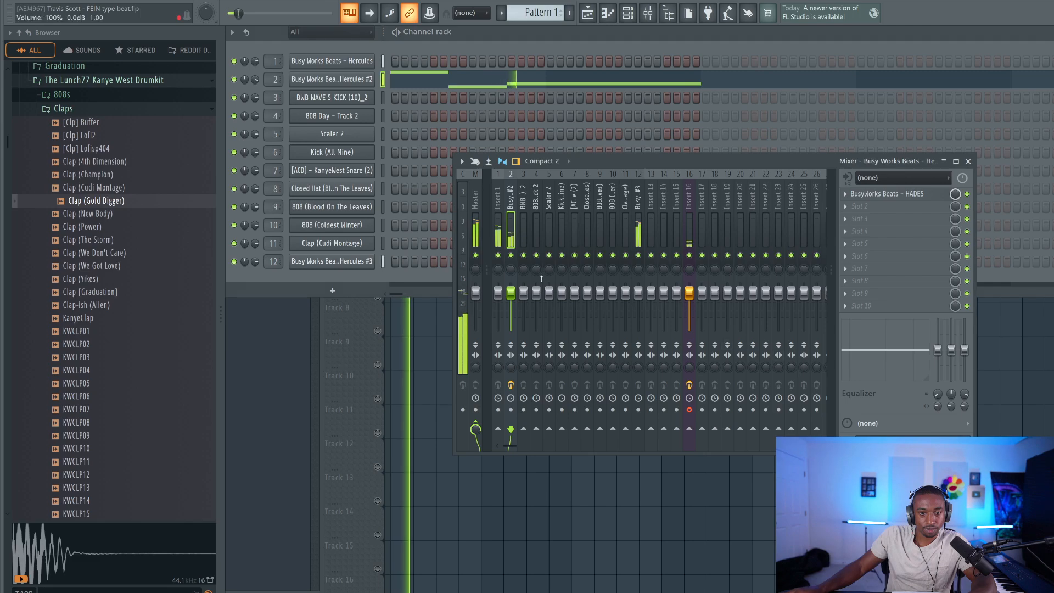
drag(498, 291, 497, 296)
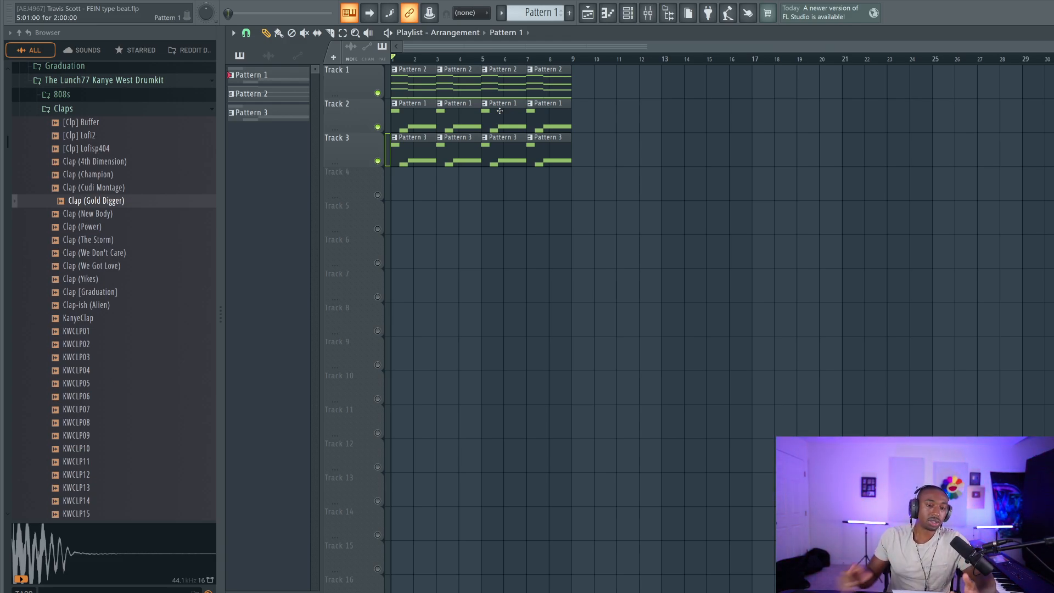
Step: Unmute all playlist tracks and save the project
right_click(378, 161)
right_click(379, 160)
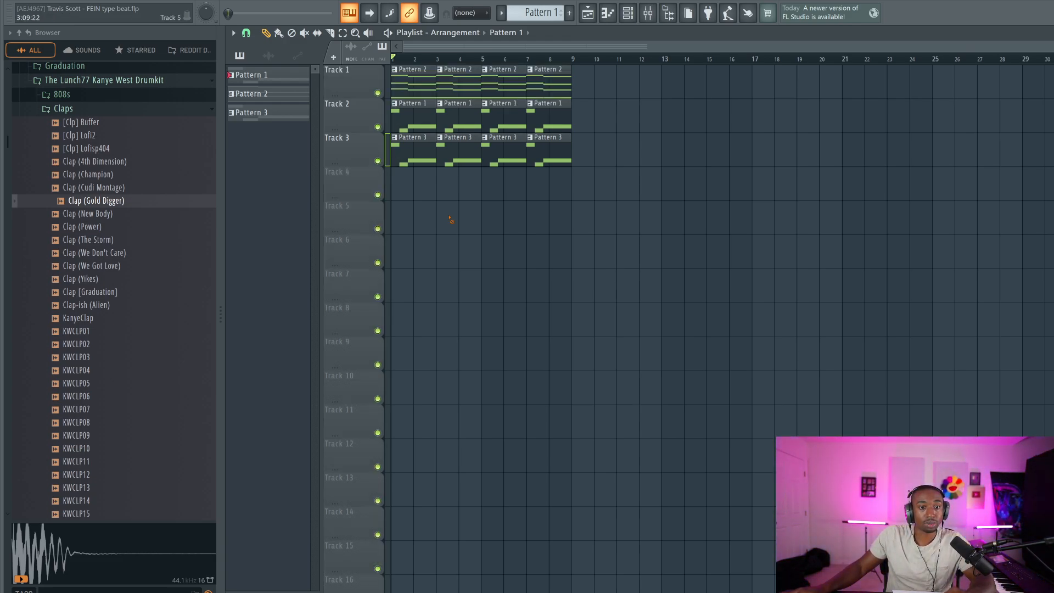
key(ctrl+s)
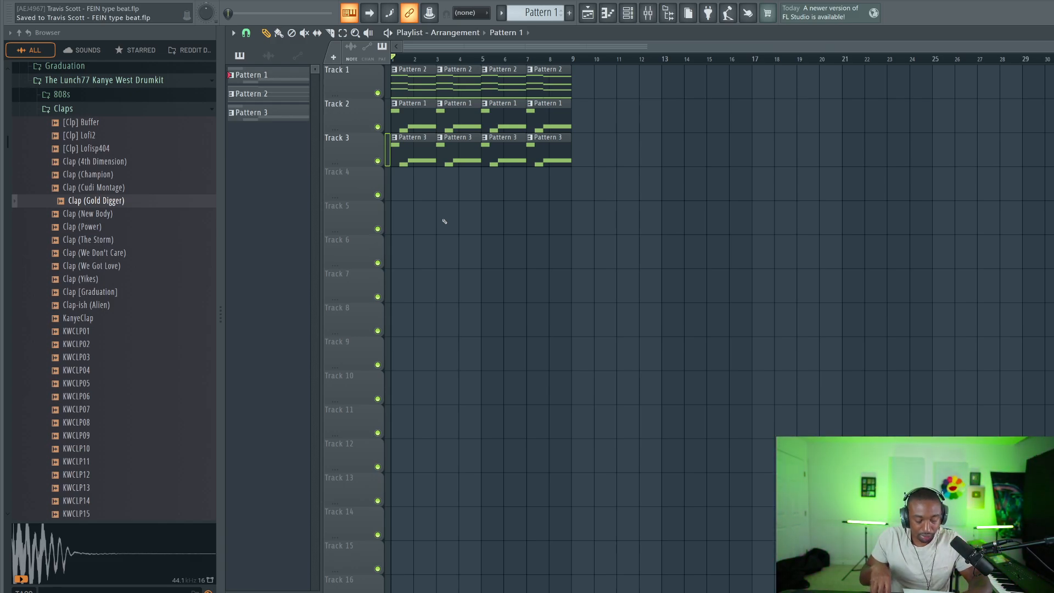
Step: During playback, slightly lower the Vibrato Depth in HADES on the second Hercules mixer track
key(space)
click(627, 13)
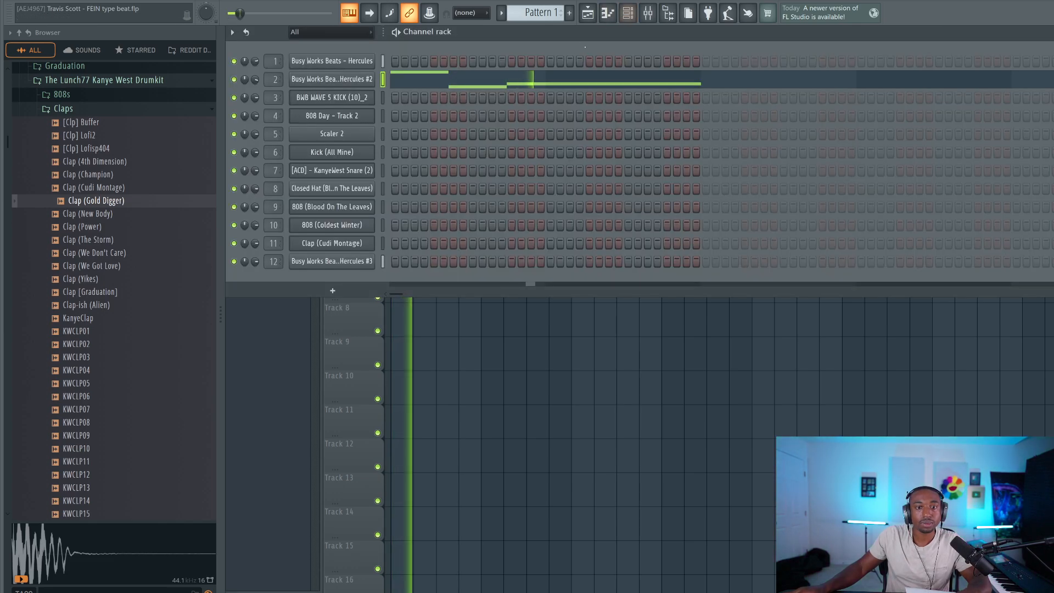
click(648, 13)
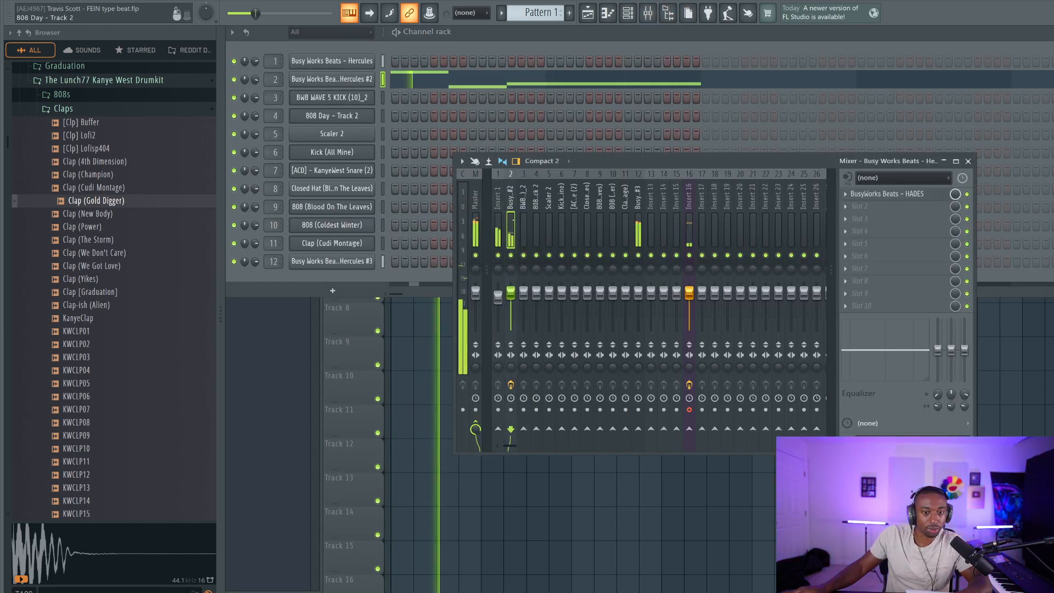
click(862, 194)
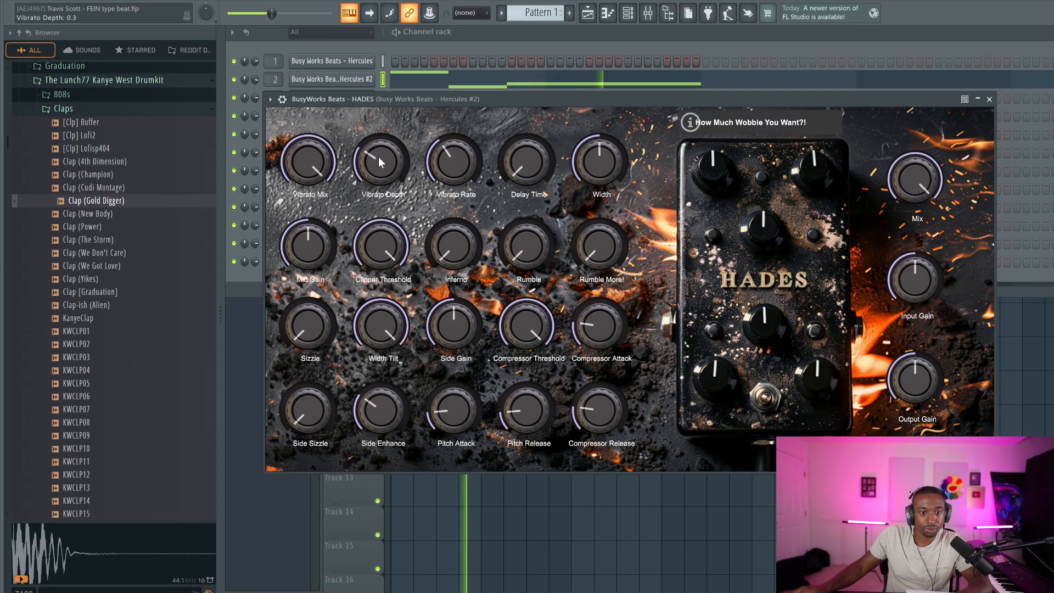
drag(379, 157, 376, 163)
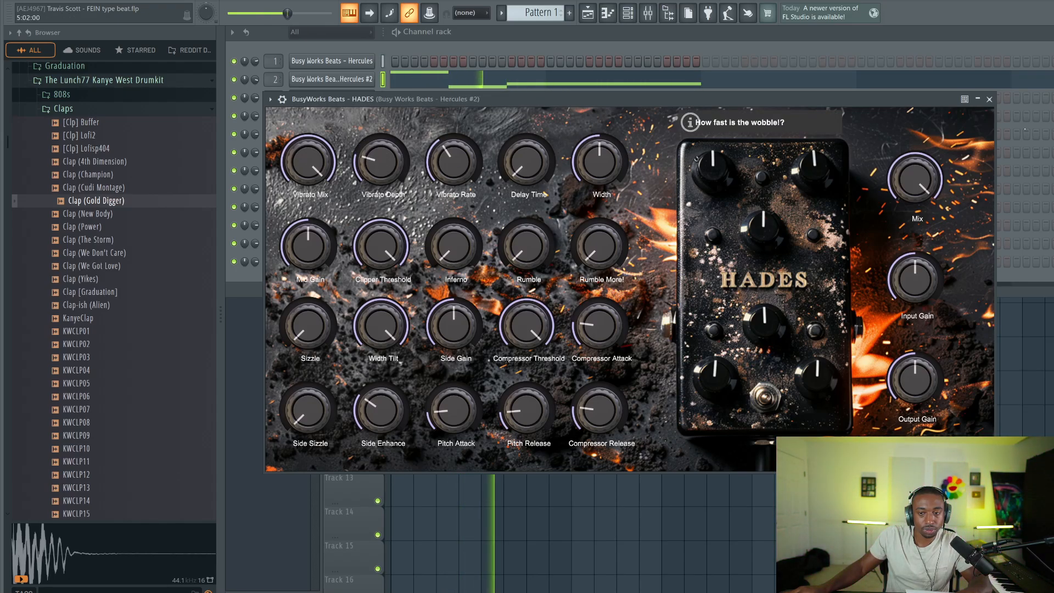
click(989, 99)
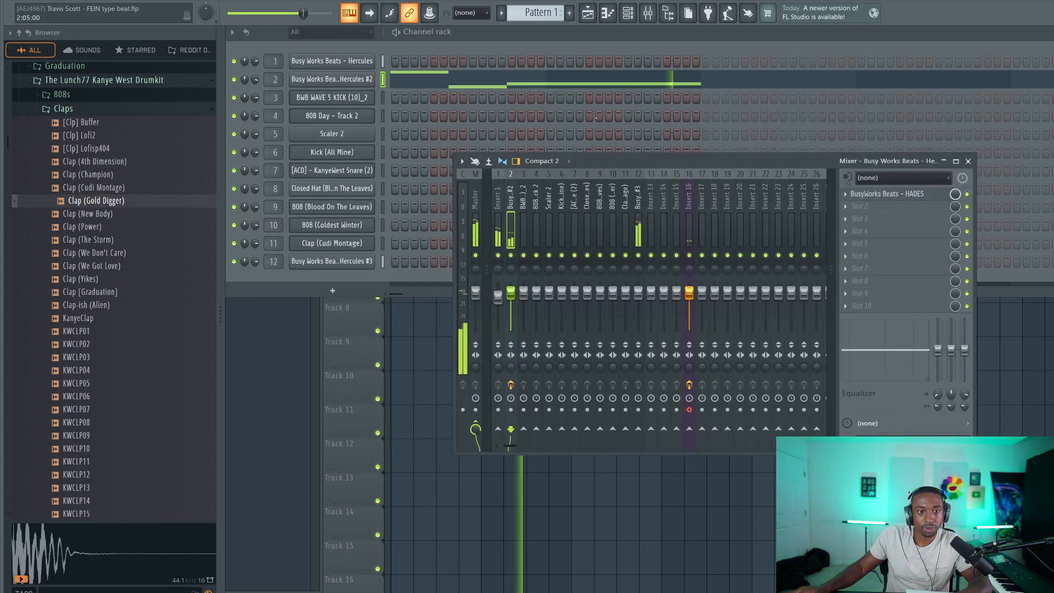
click(967, 160)
key(space)
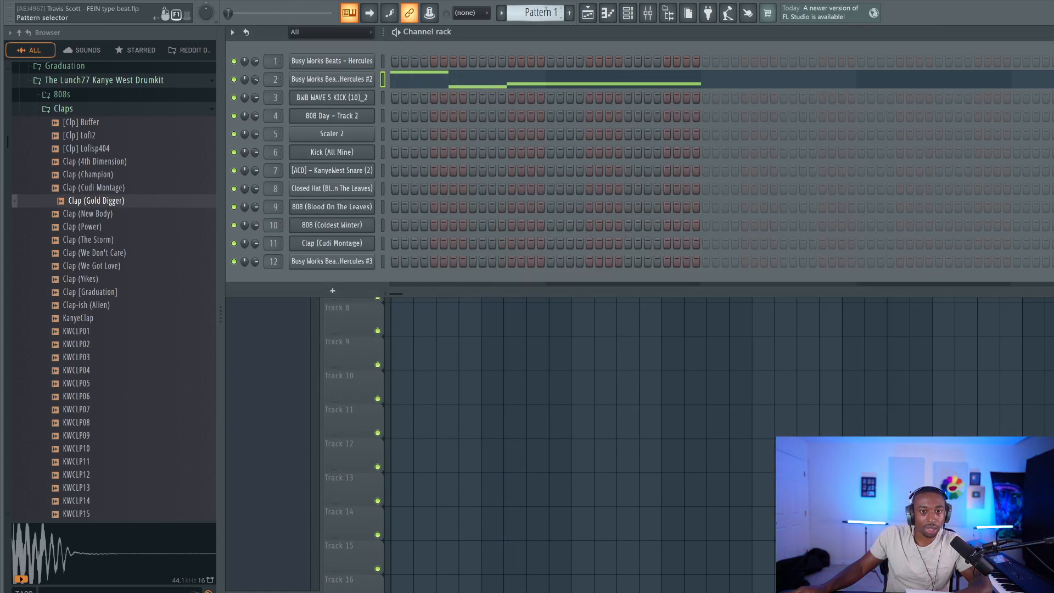
Step: Add an E5 note to the first Hercules chord of Pattern 2 in the piano roll and audition it
click(608, 12)
scroll(546, 11, down, 1)
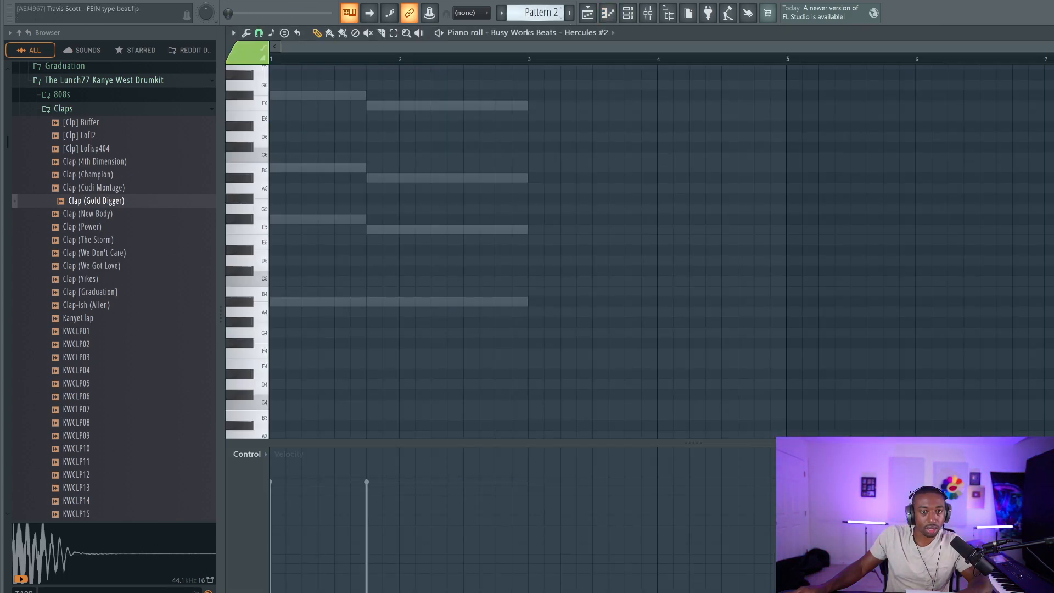
click(623, 19)
click(423, 63)
drag(276, 187, 260, 225)
key(space)
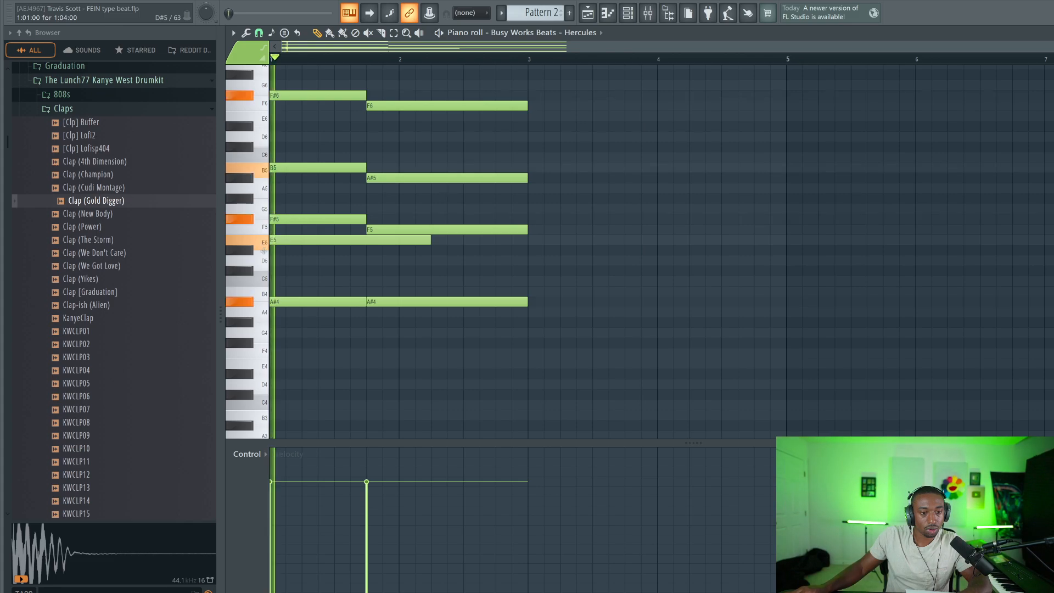
key(space)
Step: Move the added note to D#5, trim it to the first chord's length and add a matching D#5 to the second chord
drag(328, 240, 323, 248)
key(space)
drag(426, 247, 376, 251)
click(376, 252)
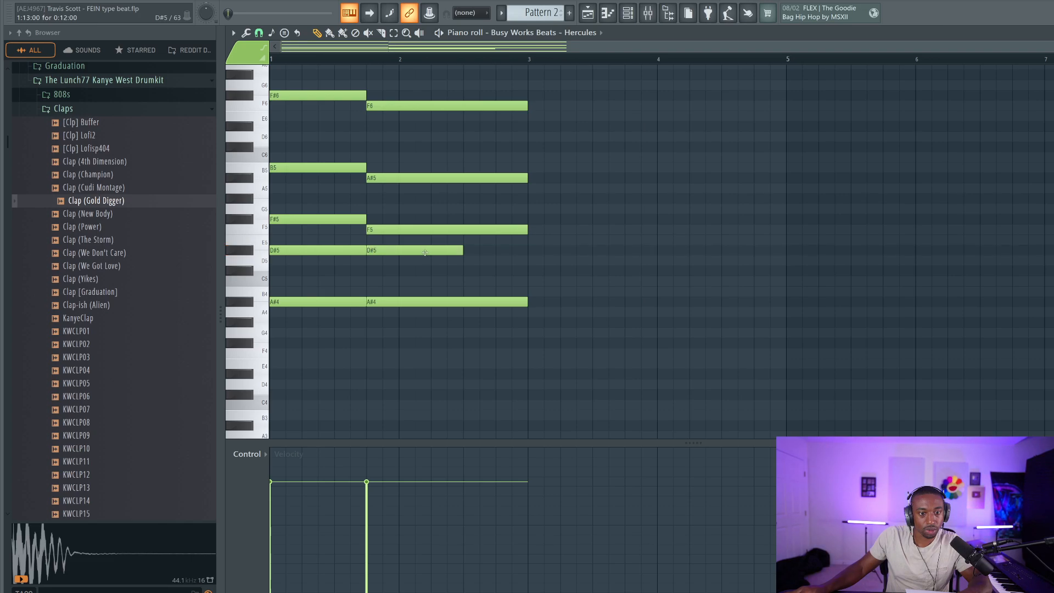
click(525, 249)
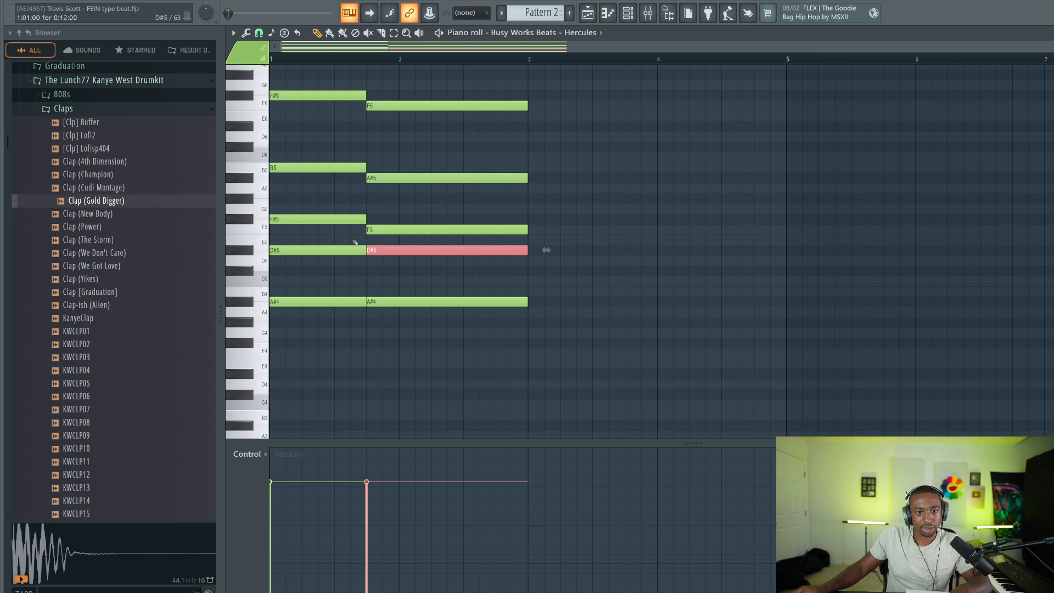
Step: Examine how the D#5 notes sit against the neighbouring chord notes in Pattern 2, and listen to the chords
drag(312, 217, 323, 279)
drag(394, 216, 409, 280)
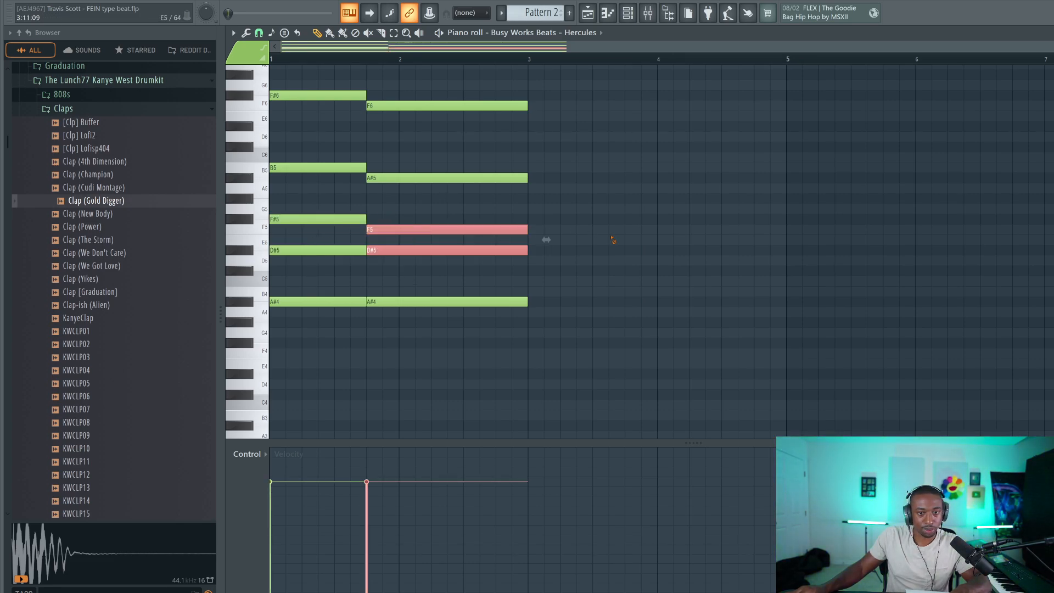
drag(351, 258, 291, 225)
drag(347, 251, 418, 228)
ctrl+click(766, 285)
key(space)
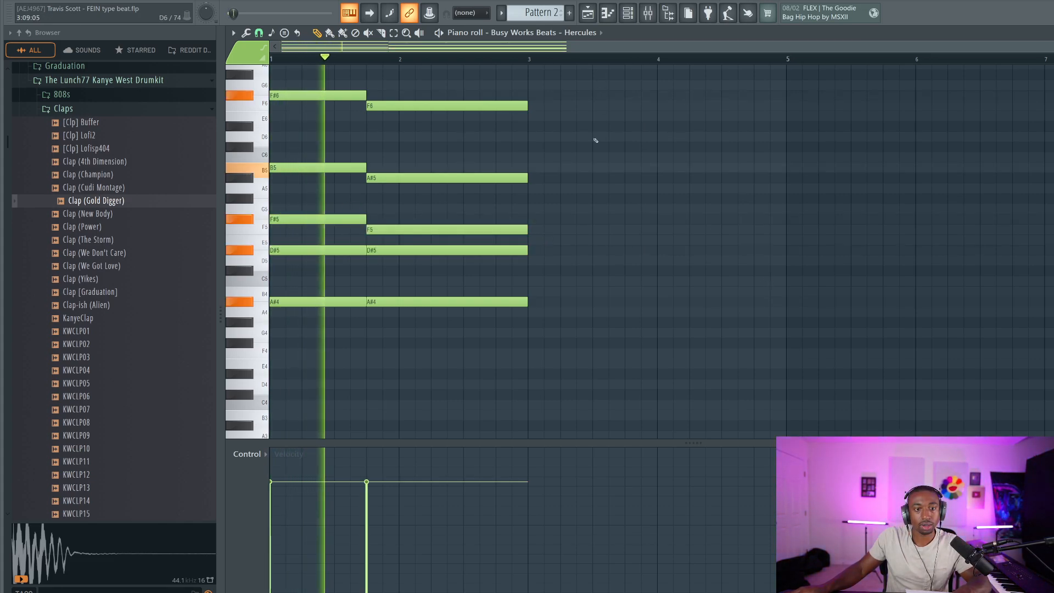
key(space)
drag(304, 148, 333, 260)
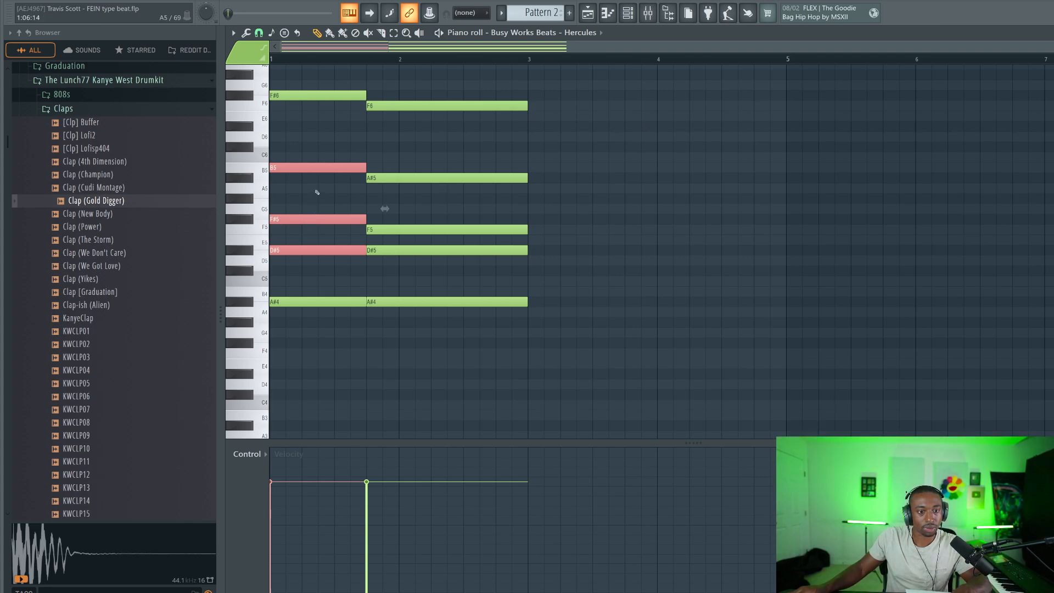
drag(299, 133, 357, 203)
ctrl+click(329, 157)
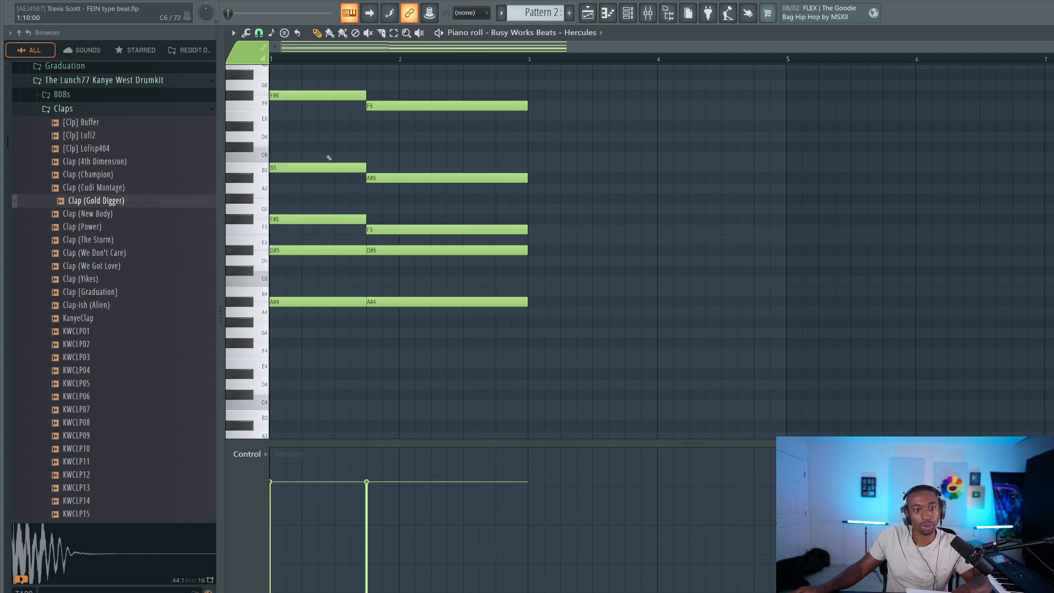
drag(310, 153, 271, 294)
Step: Play the arrangement and slightly lower the mixer volumes of the third and second Hercules tracks
key(space)
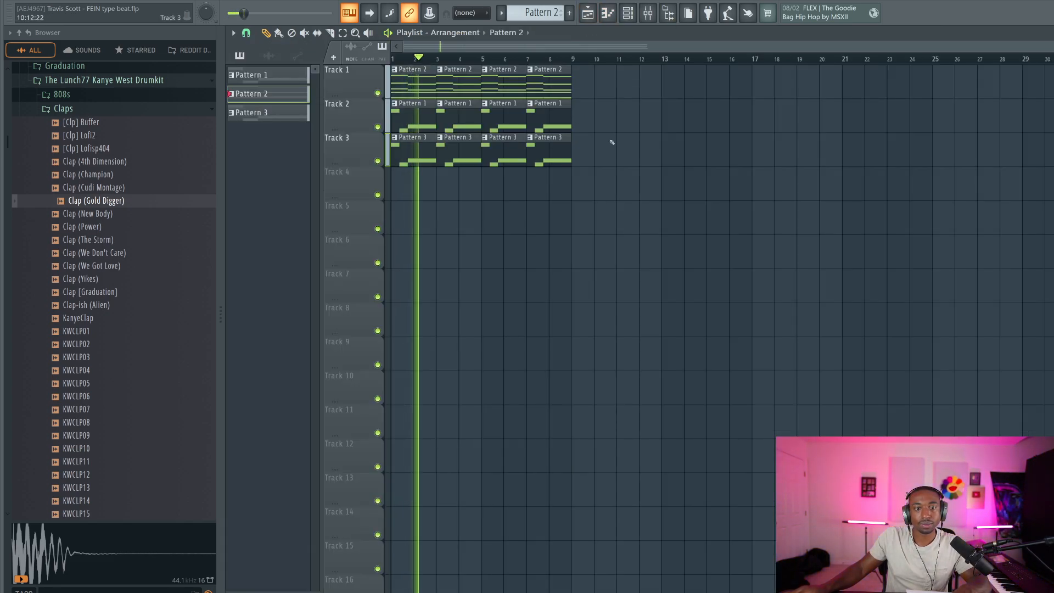
click(648, 13)
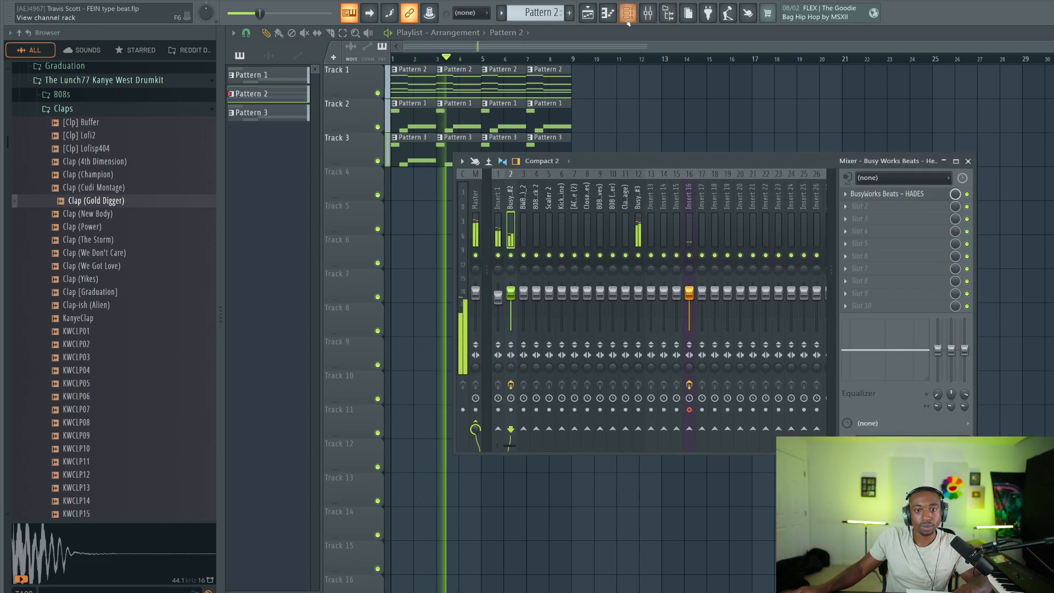
click(627, 13)
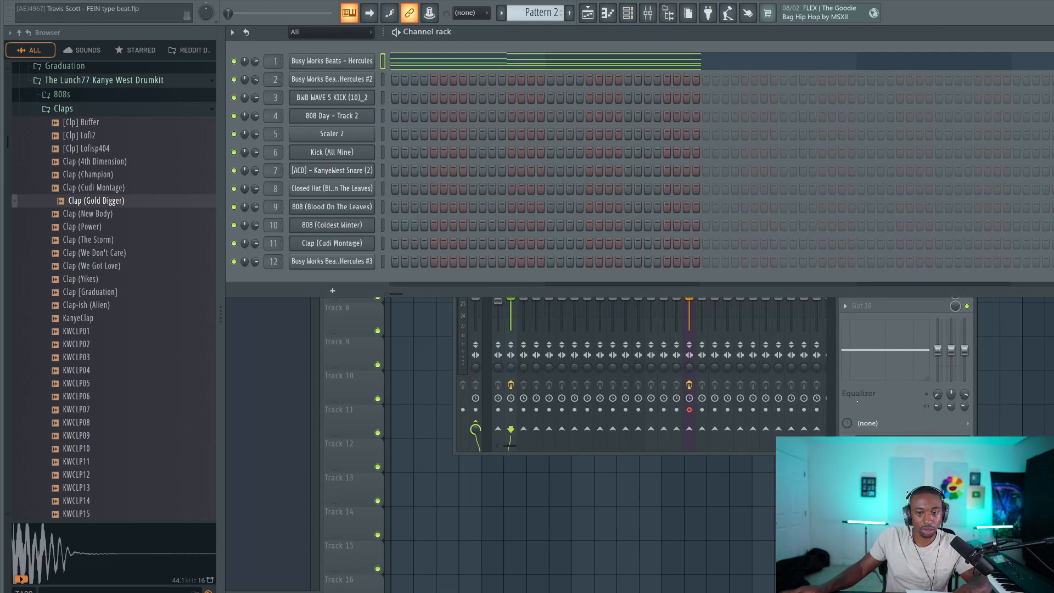
click(857, 401)
click(638, 204)
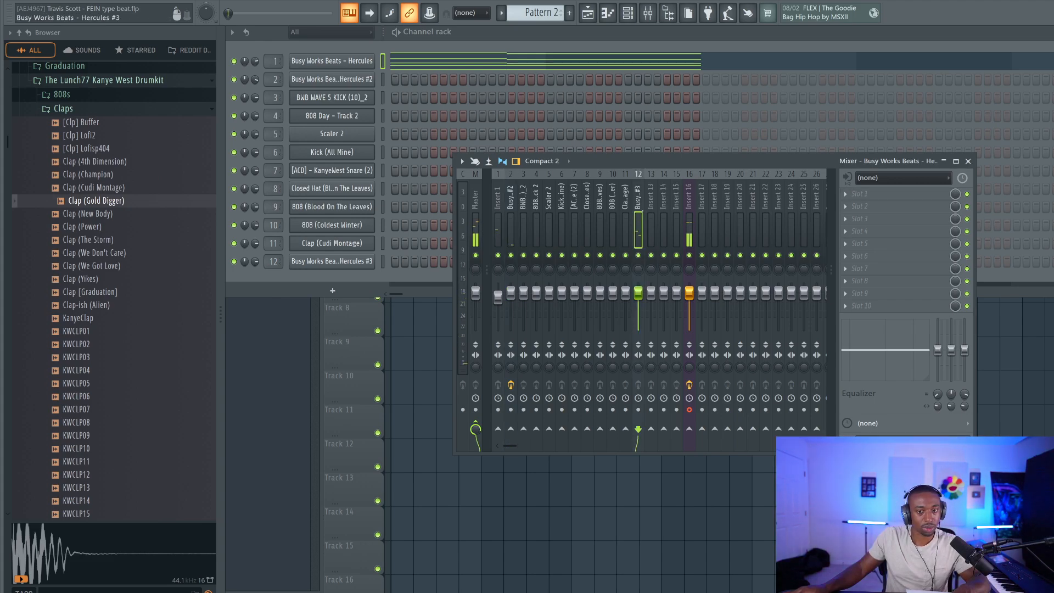
key(space)
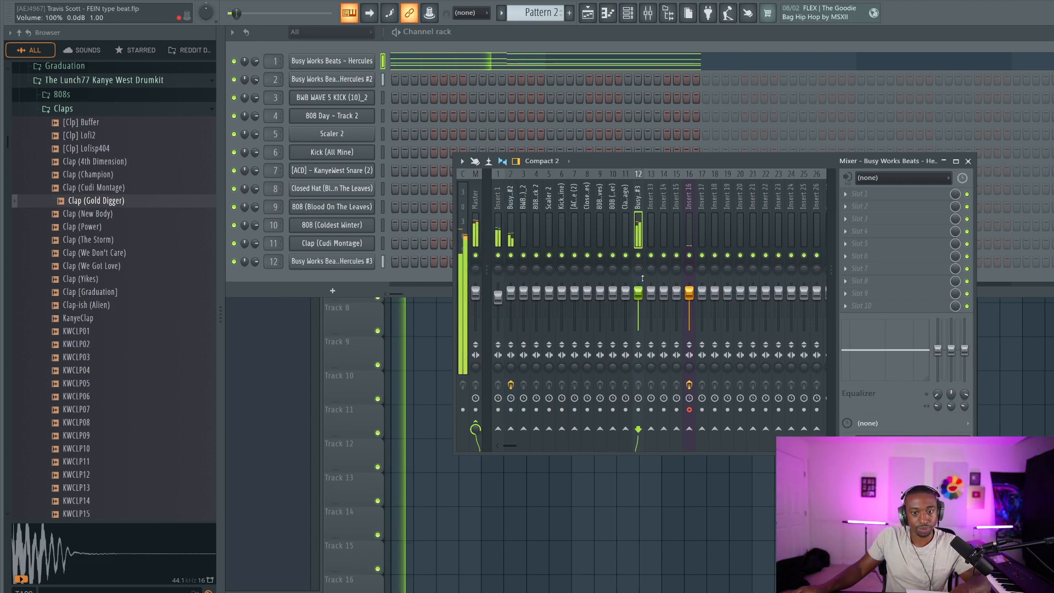
drag(638, 298, 639, 299)
drag(510, 292, 511, 297)
key(space)
click(423, 327)
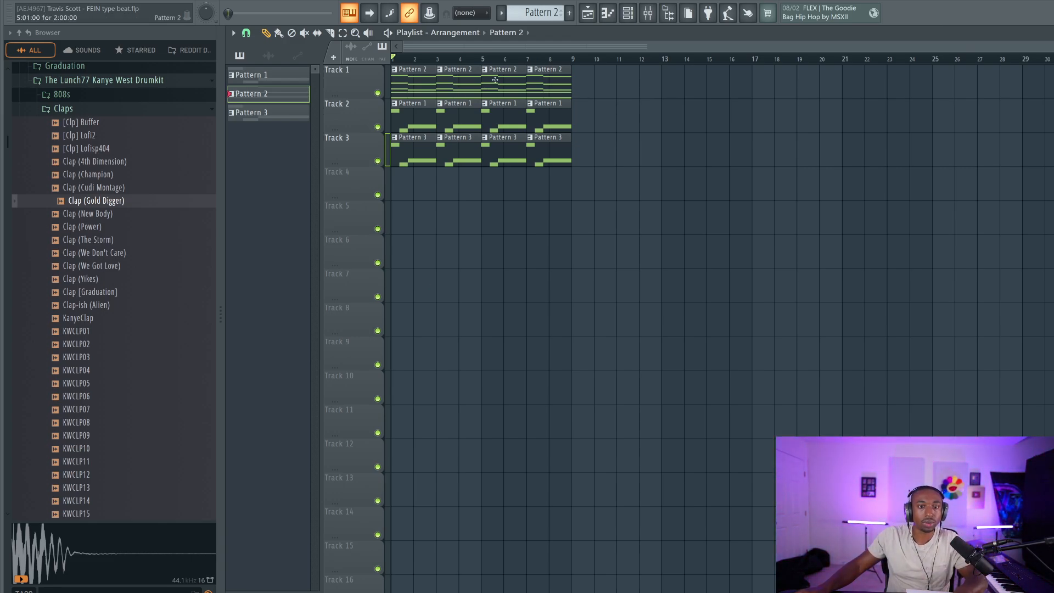
Step: Merge the four Pattern 2 clips on Track 1 into one clip and open it in the piano roll
drag(478, 80, 403, 85)
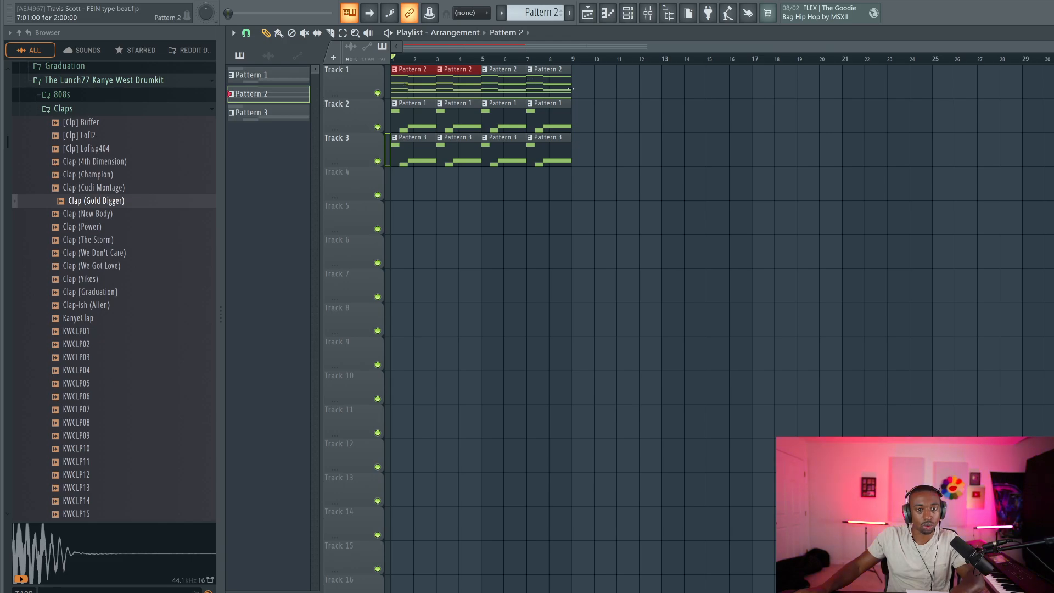
drag(582, 89, 426, 82)
key(ctrl+g)
double_click(506, 82)
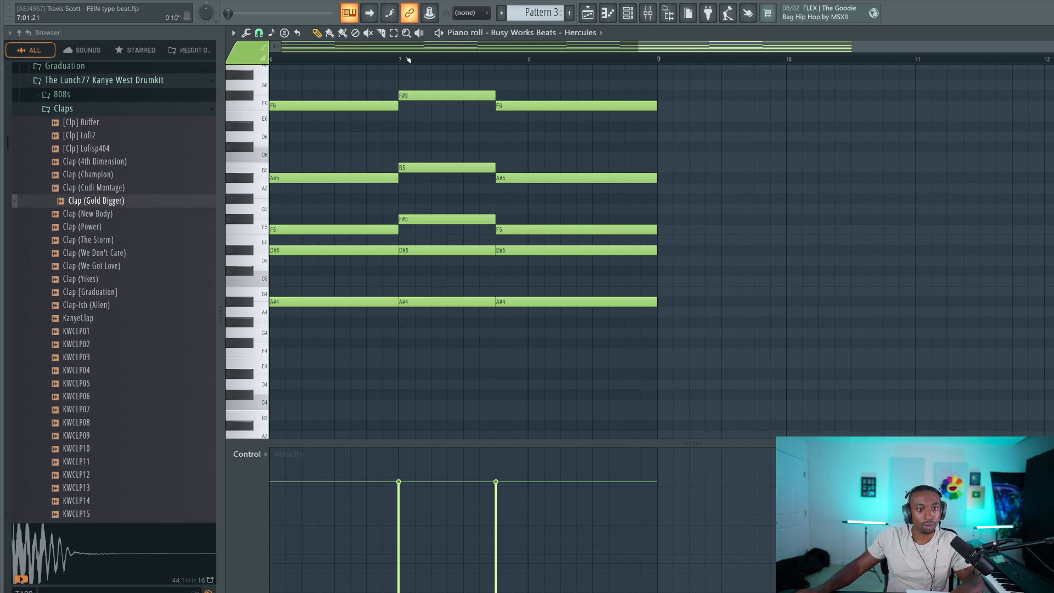
Step: Transpose all the Hercules chord notes in bars 5 to 8 down seven semitones and play them back
drag(587, 82, 942, 325)
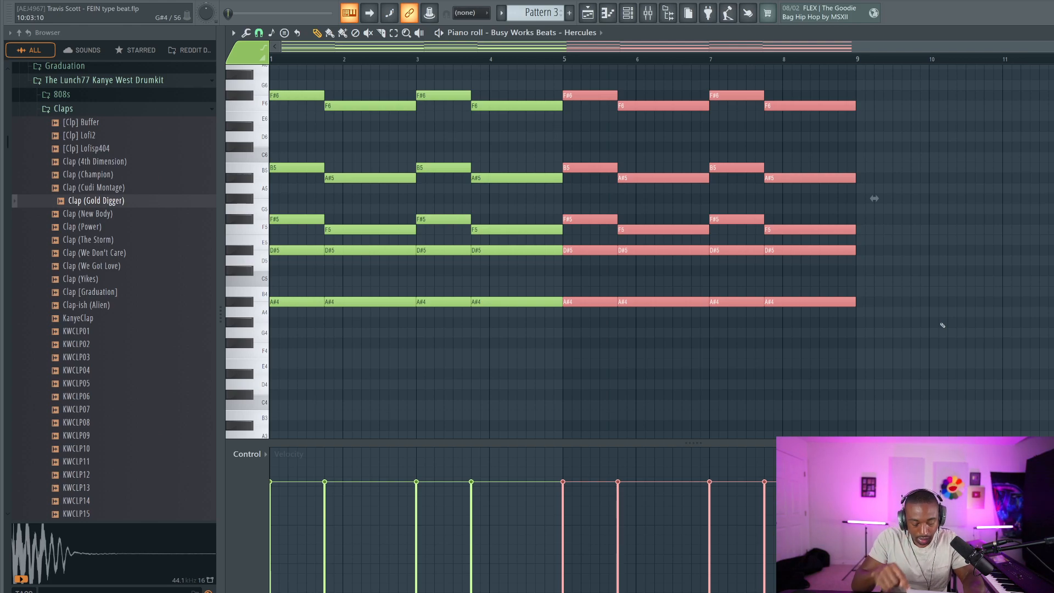
key(space)
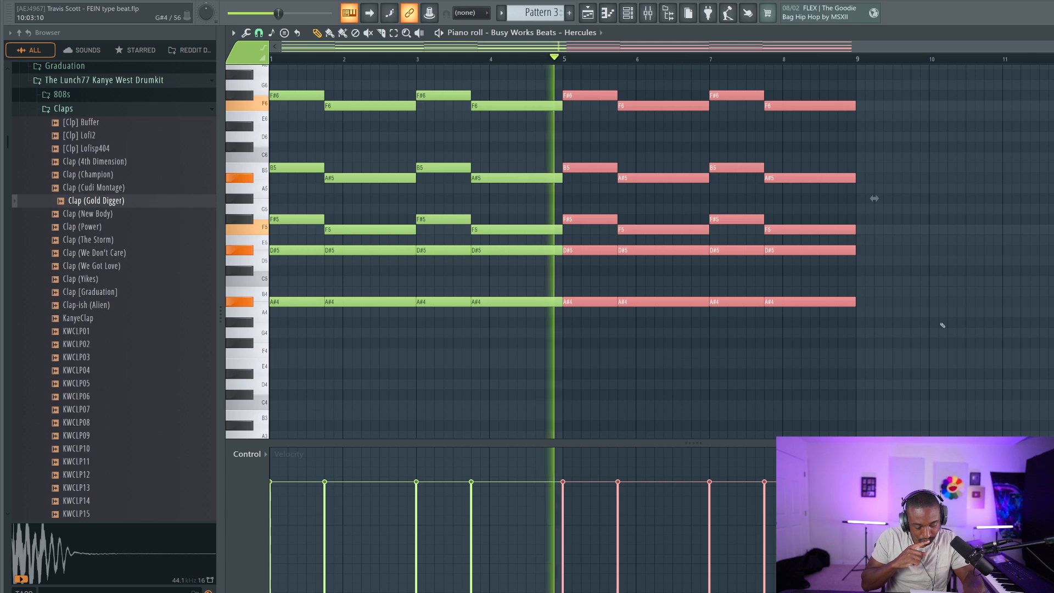
key(space)
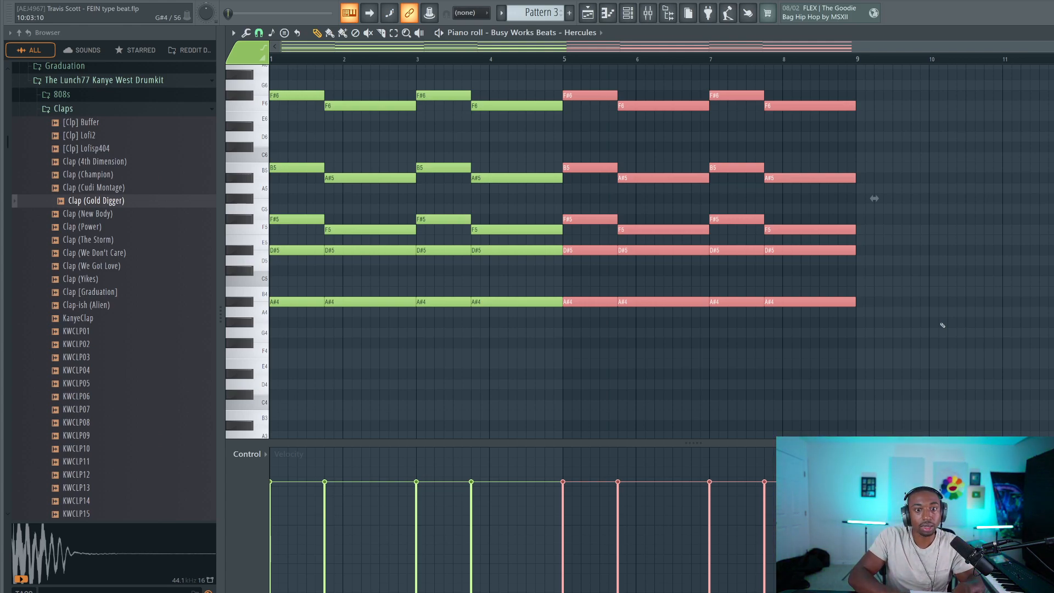
key(shift+Down)
key(shift+Down)
key(shift+Down)
key(shift+Down)
key(shift+Down)
key(shift+Down)
key(shift+Down)
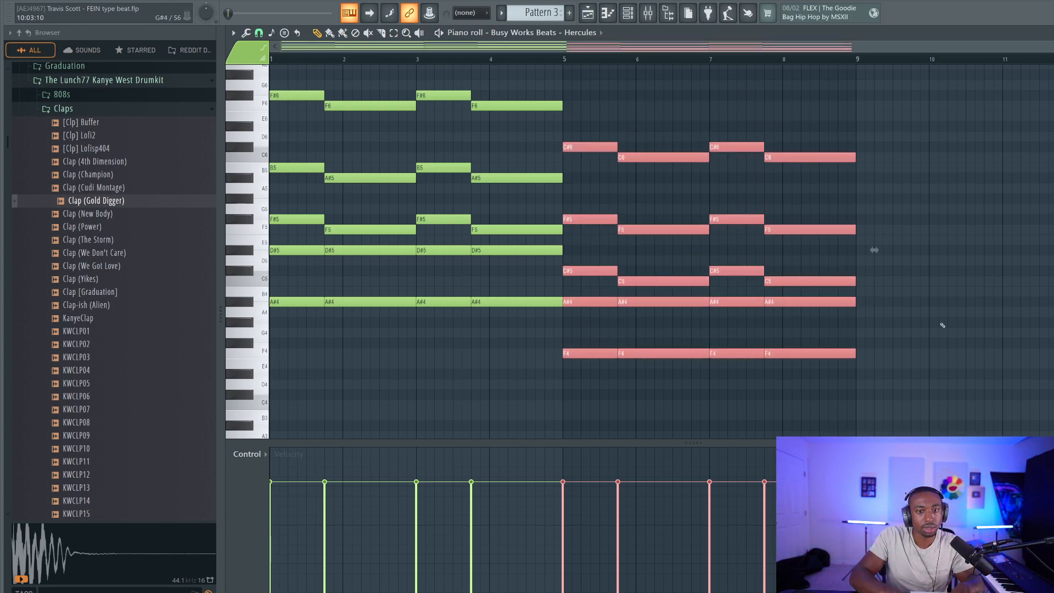
scroll(942, 325, down, 2)
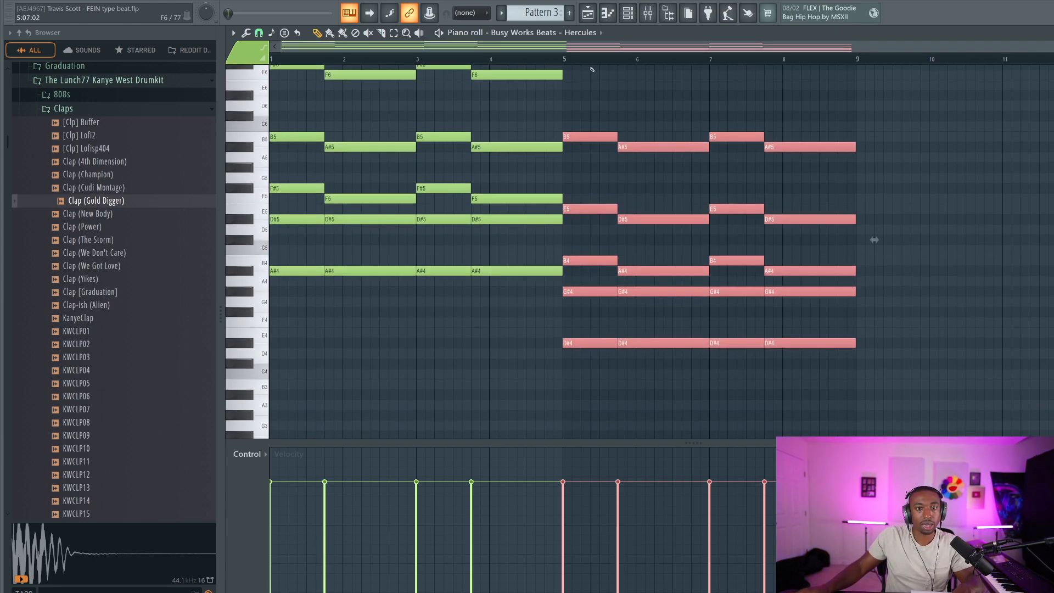
key(space)
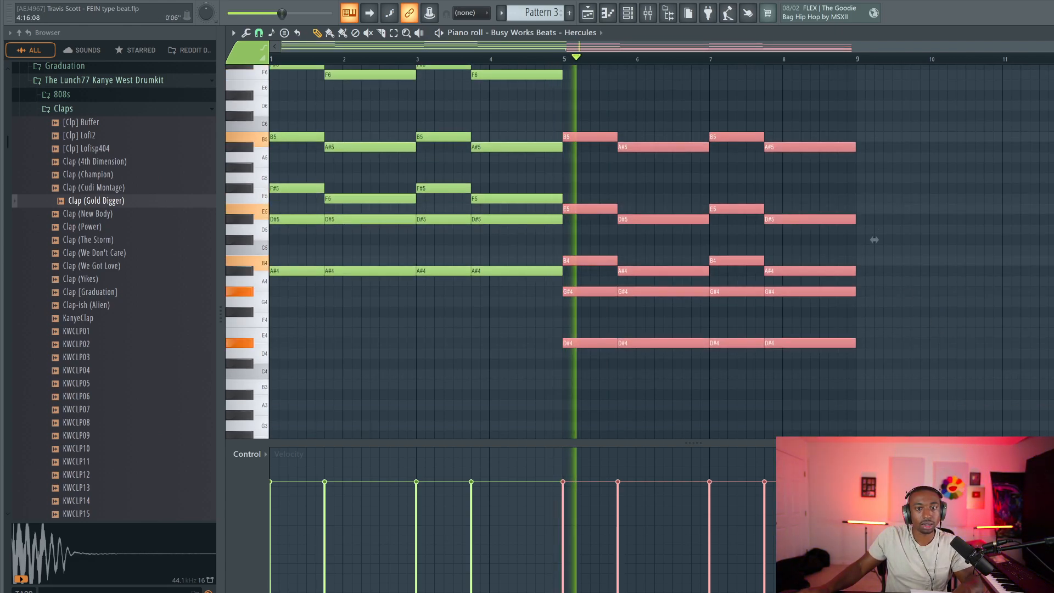
Step: Merge the last two Pattern 1 clips on Track 2 into one clip and check the transposed chords on Track 1
click(589, 16)
drag(509, 116, 569, 119)
key(ctrl+g)
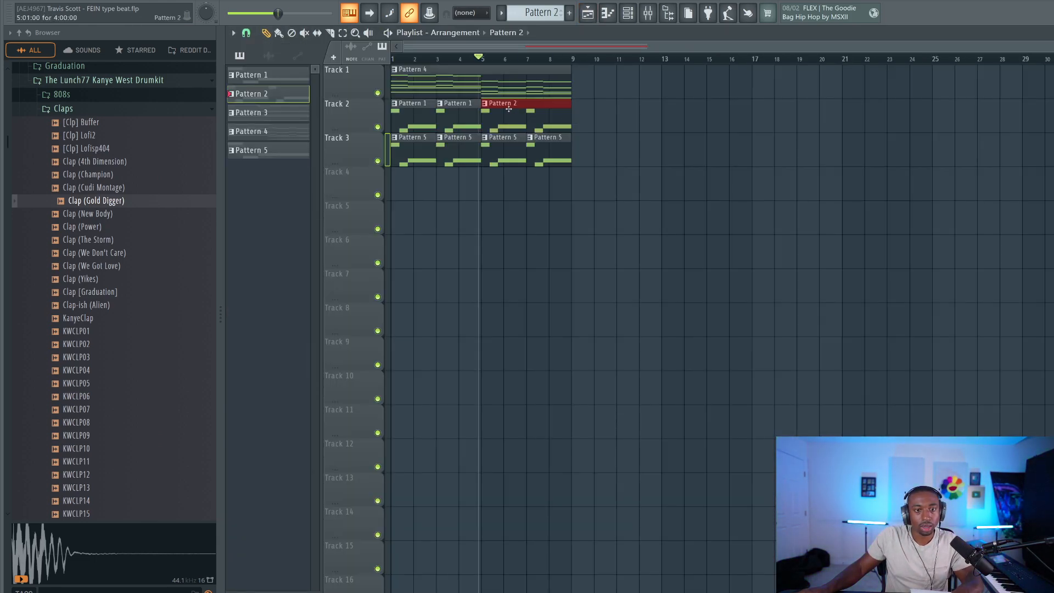
double_click(488, 86)
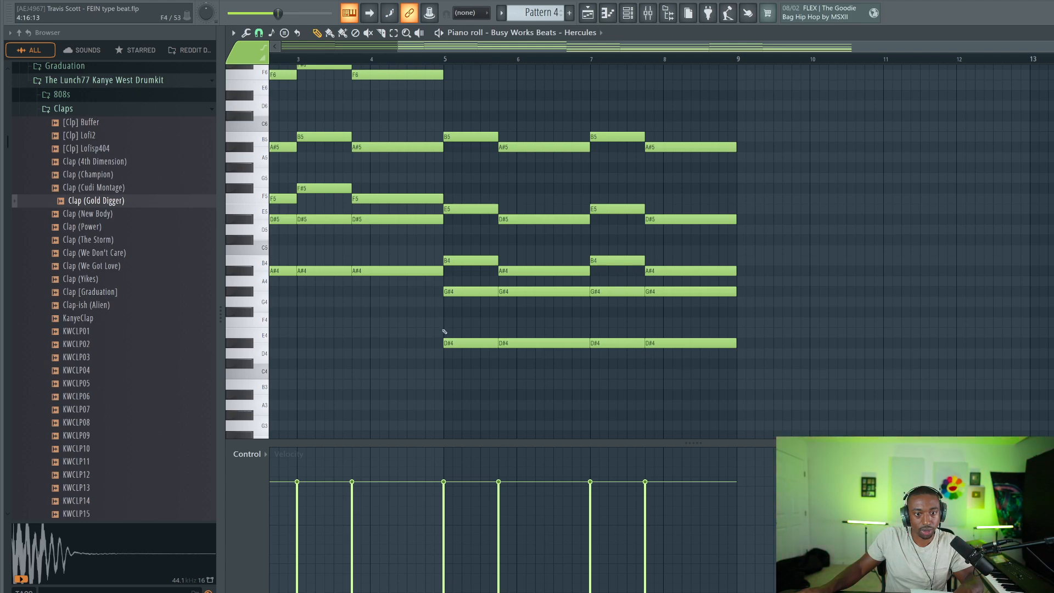
key(Escape)
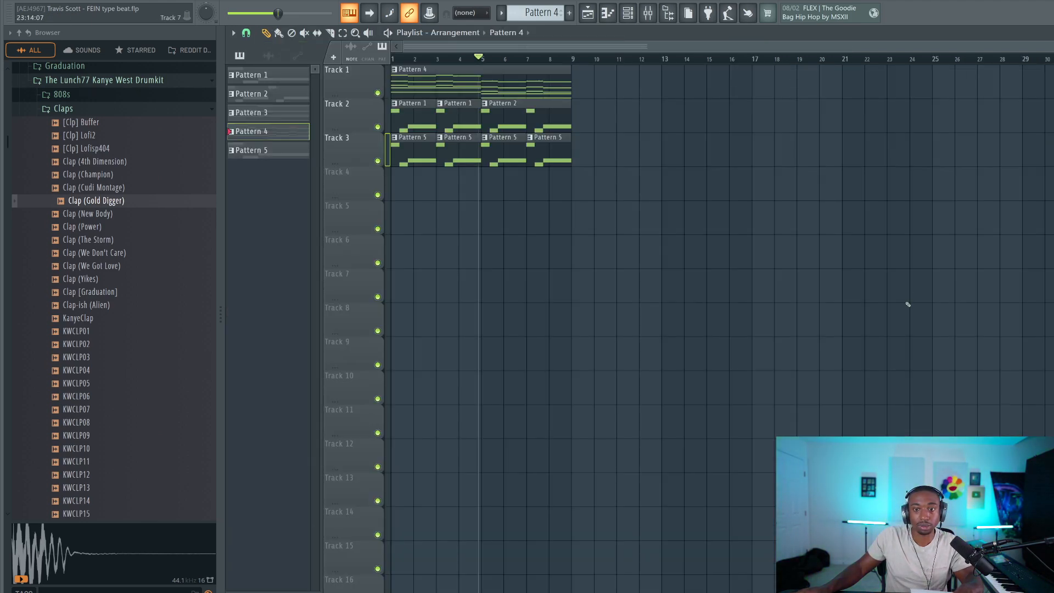
Step: Transpose all the Hercules #2 notes in the Pattern 2 clip on Track 2 down seven semitones and play them back
click(628, 13)
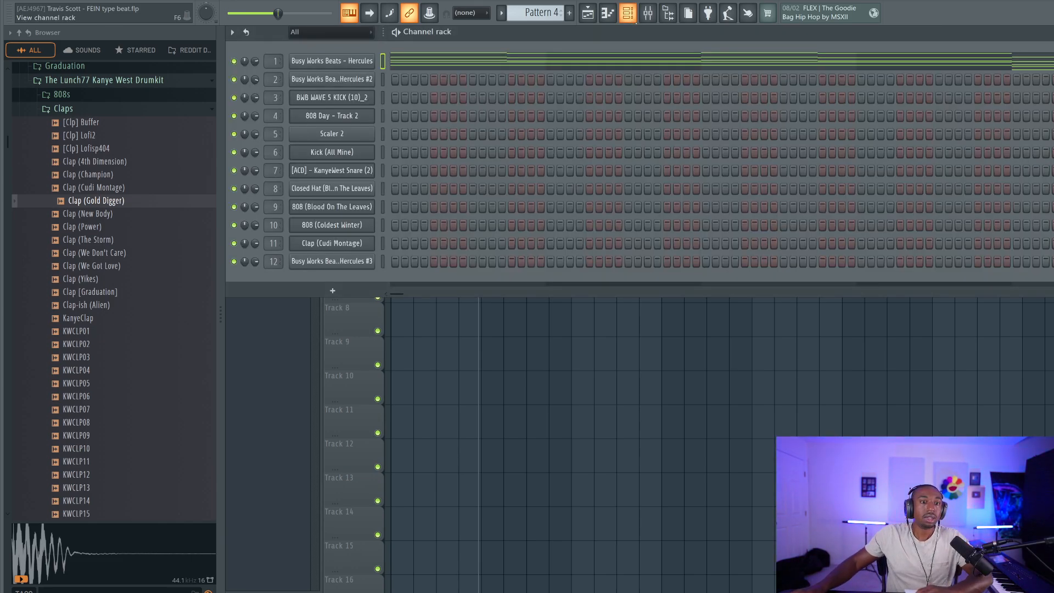
key(Escape)
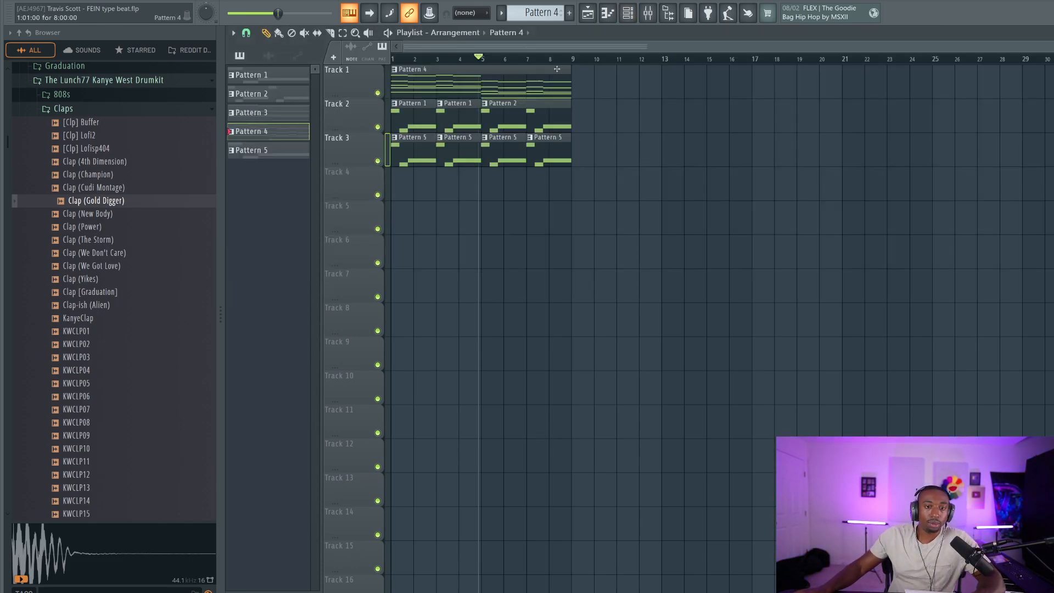
double_click(509, 114)
scroll(289, 57, up, 3)
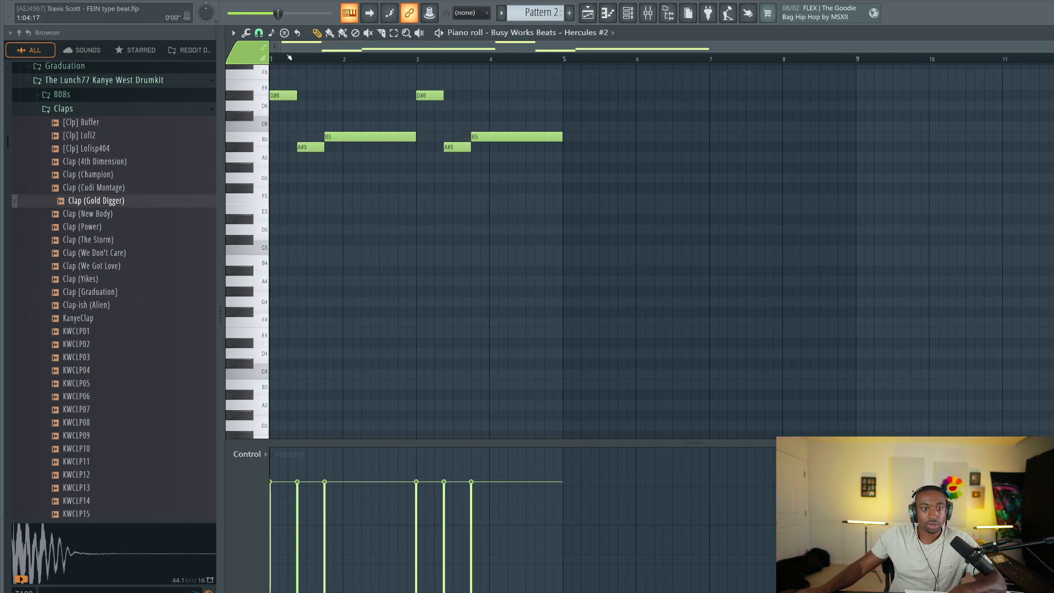
key(Down)
key(Down)
key(Down)
key(Down)
key(Down)
key(Down)
key(Down)
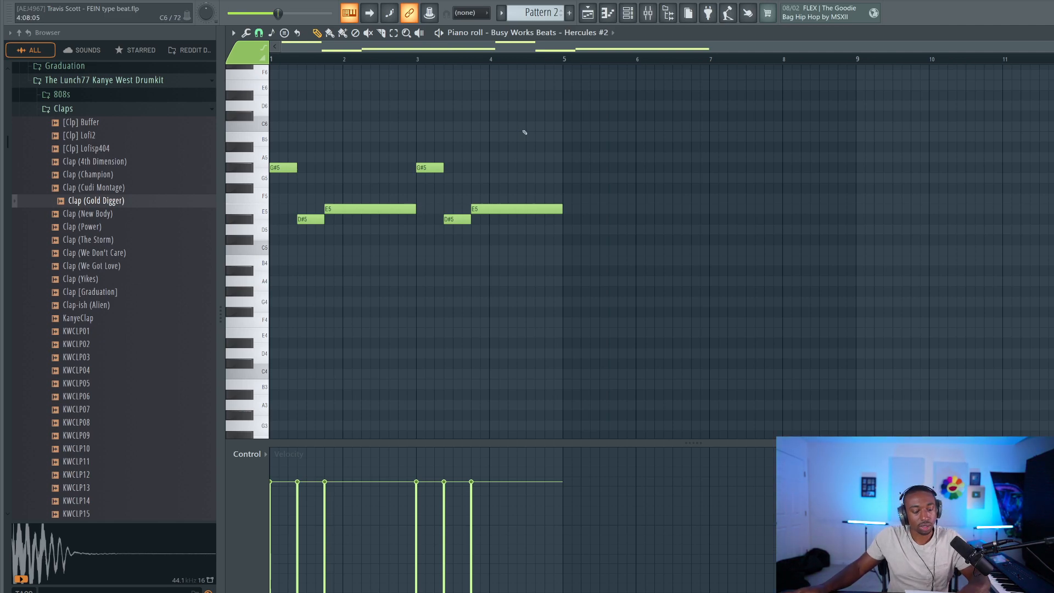
key(ctrl+a)
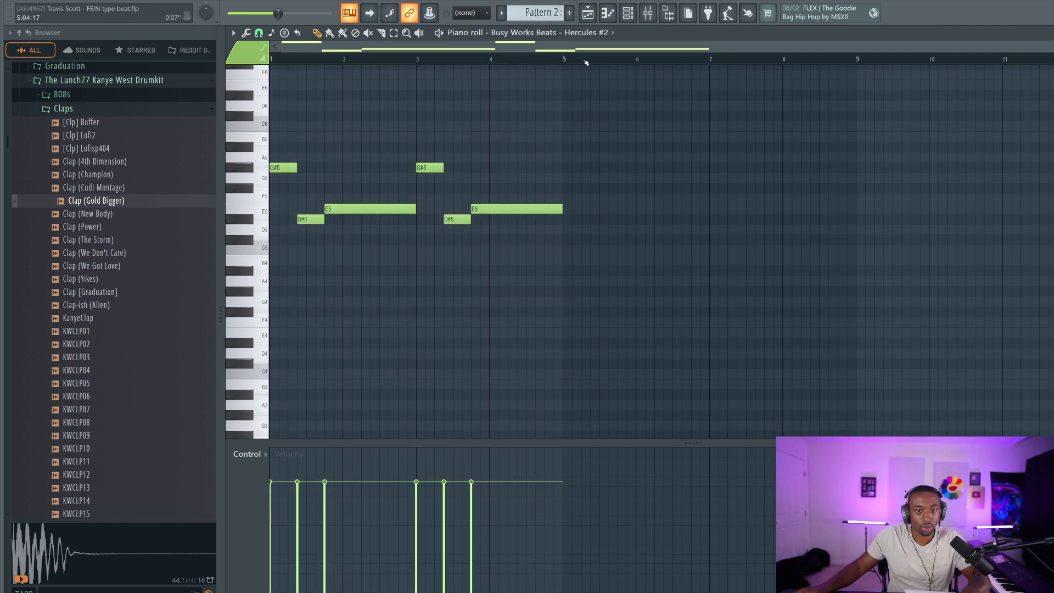
key(space)
key(F5)
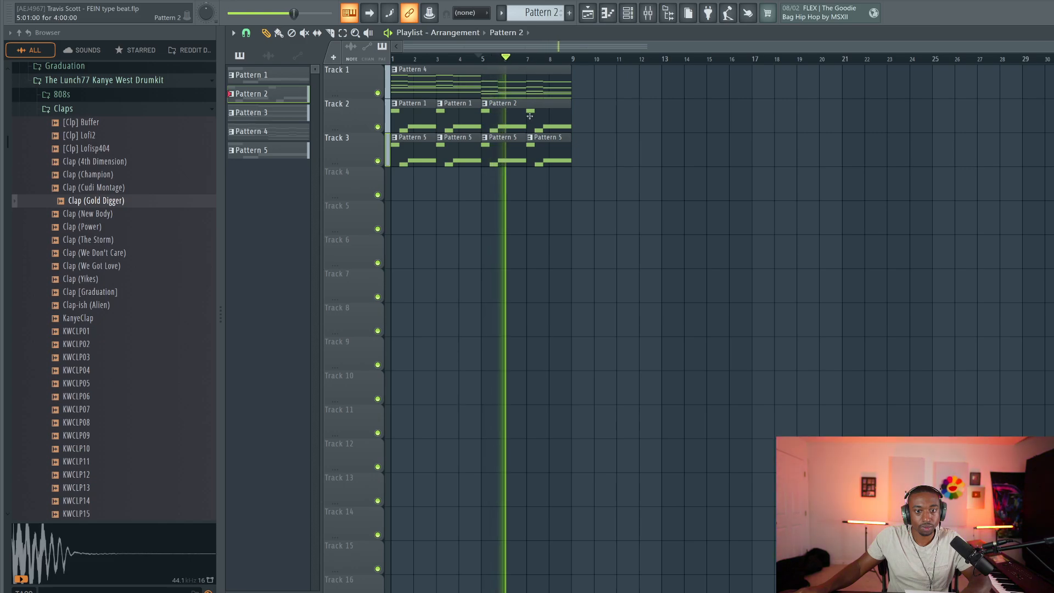
key(space)
Step: Merge the last two Pattern 5 clips on Track 3 into one clip and open it in the piano roll
drag(498, 134, 593, 164)
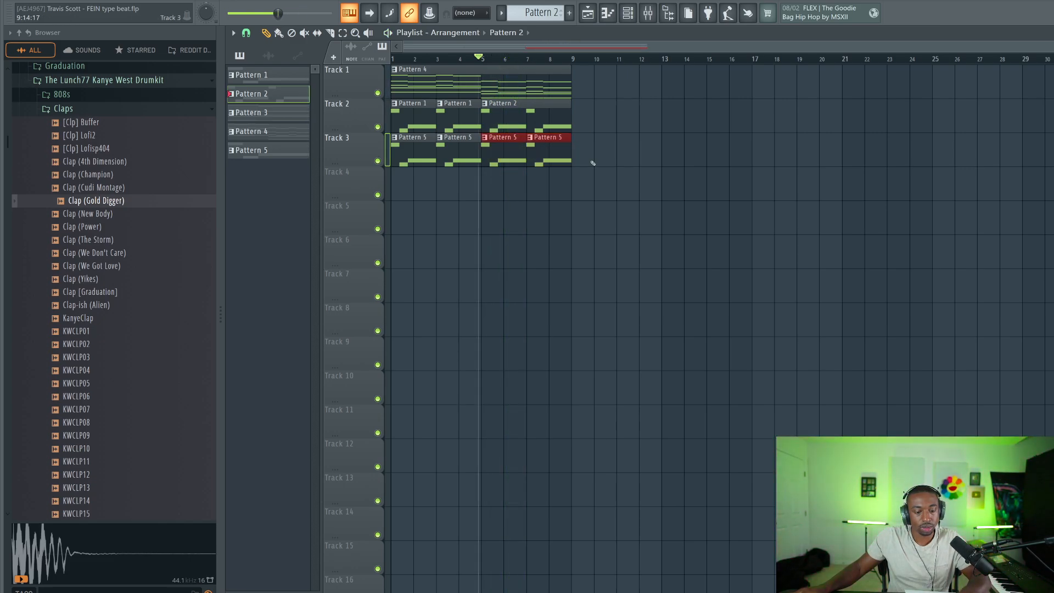
key(ctrl+g)
double_click(524, 149)
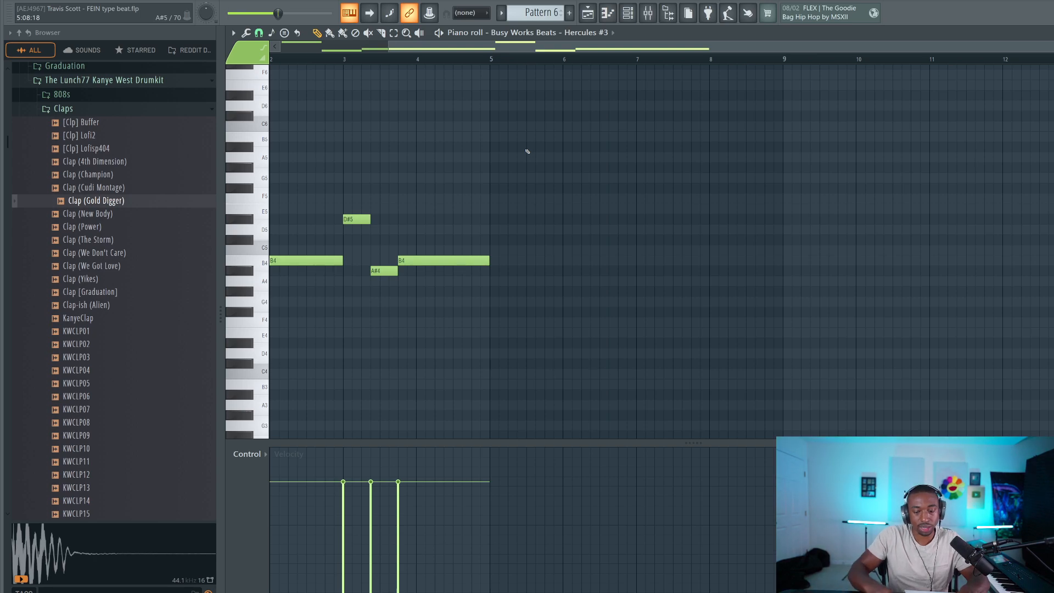
Step: Transpose all the Hercules #3 notes in the merged Track 3 clip down seven semitones and return to the playlist
key(Down)
key(Down)
key(Down)
key(Down)
key(Down)
key(Down)
key(Down)
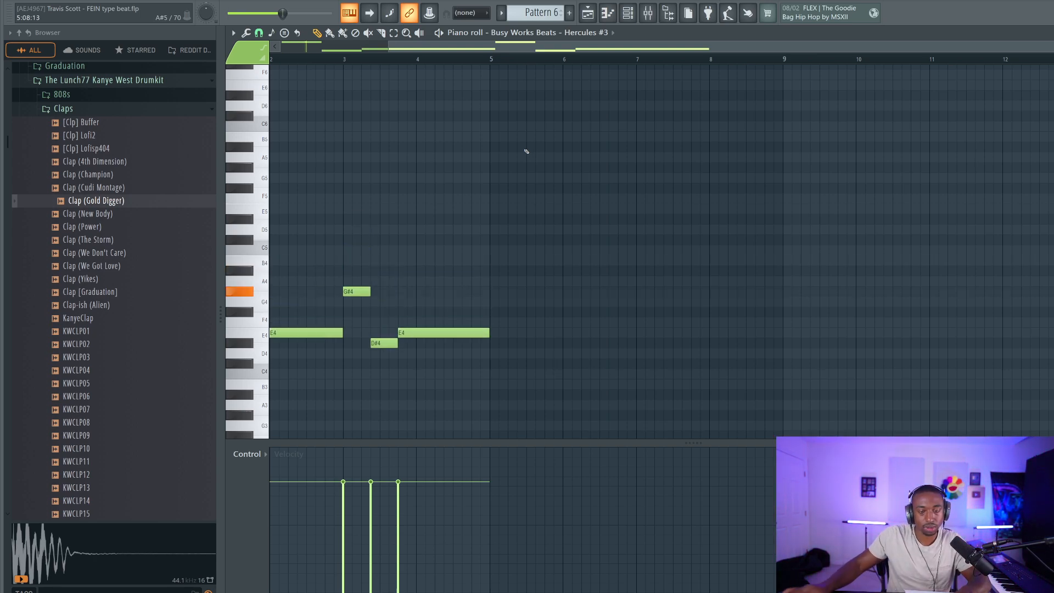
key(ctrl+s)
key(F5)
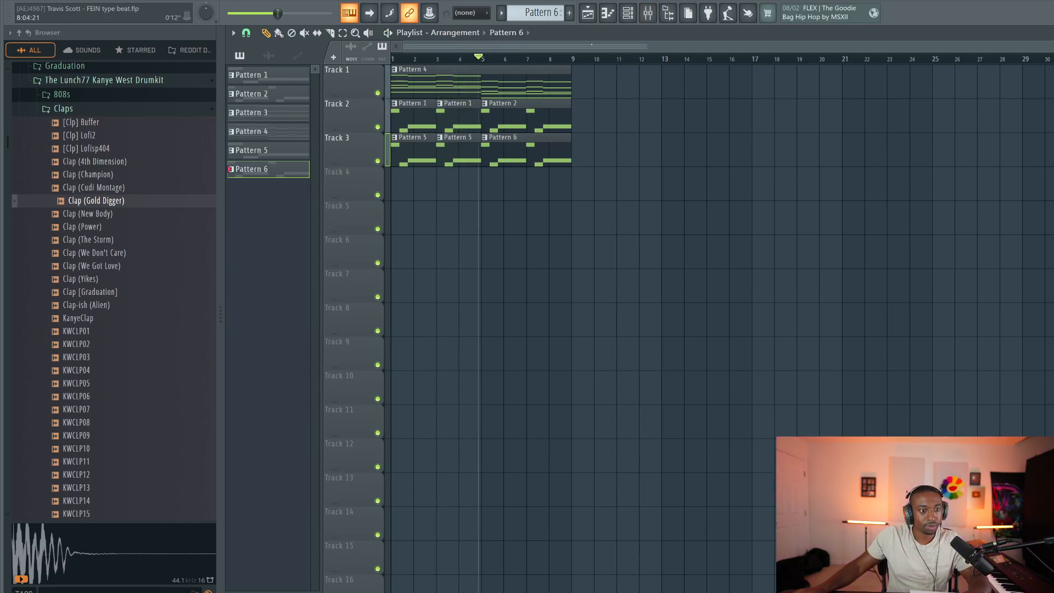
Step: Start a new pattern for drums and place a Kick (All Mine) hit on its first step
click(628, 12)
scroll(537, 12, up, 2)
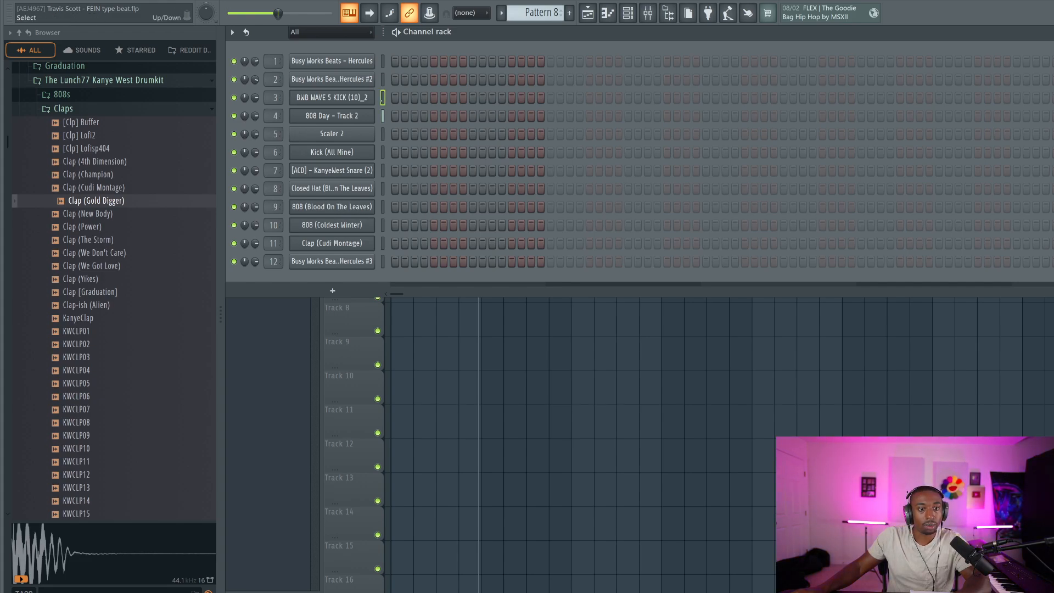
key(z)
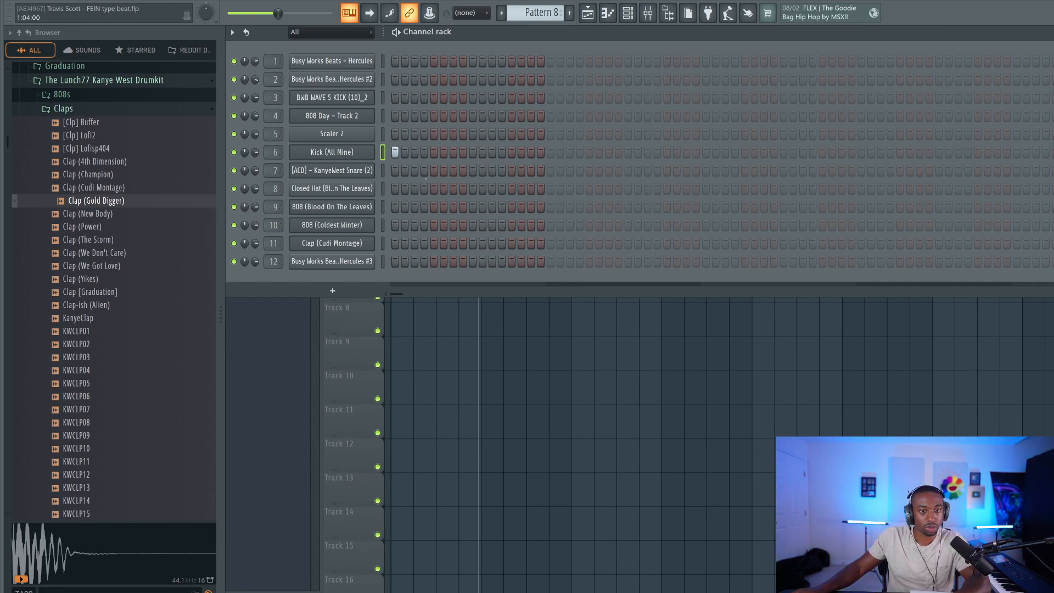
key(F6)
click(627, 12)
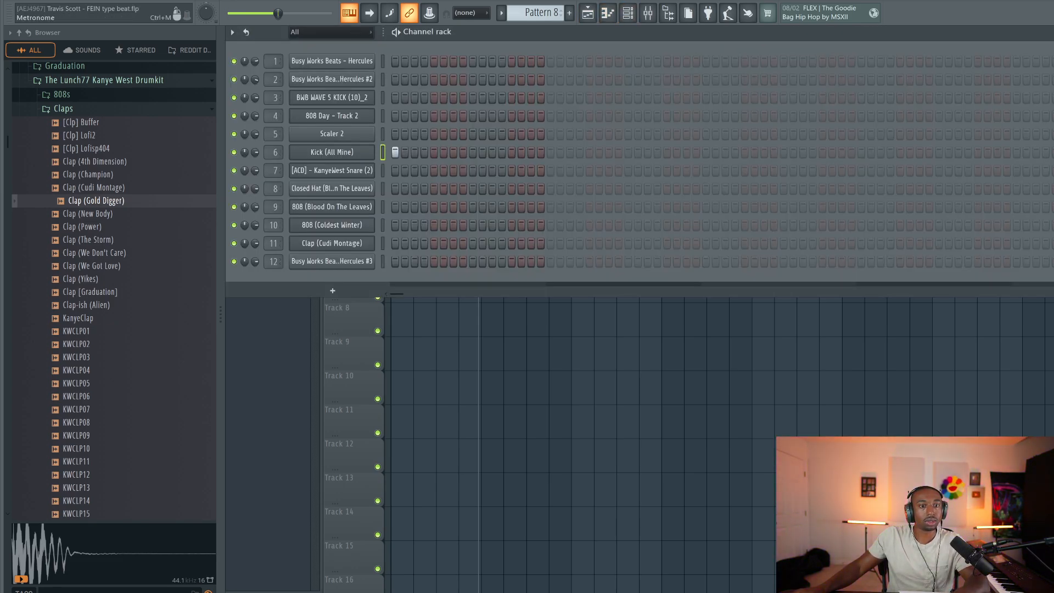
Step: Audition the open hat samples in The Lunch77 Kanye West Drumkit
scroll(104, 214, up, 3)
click(63, 187)
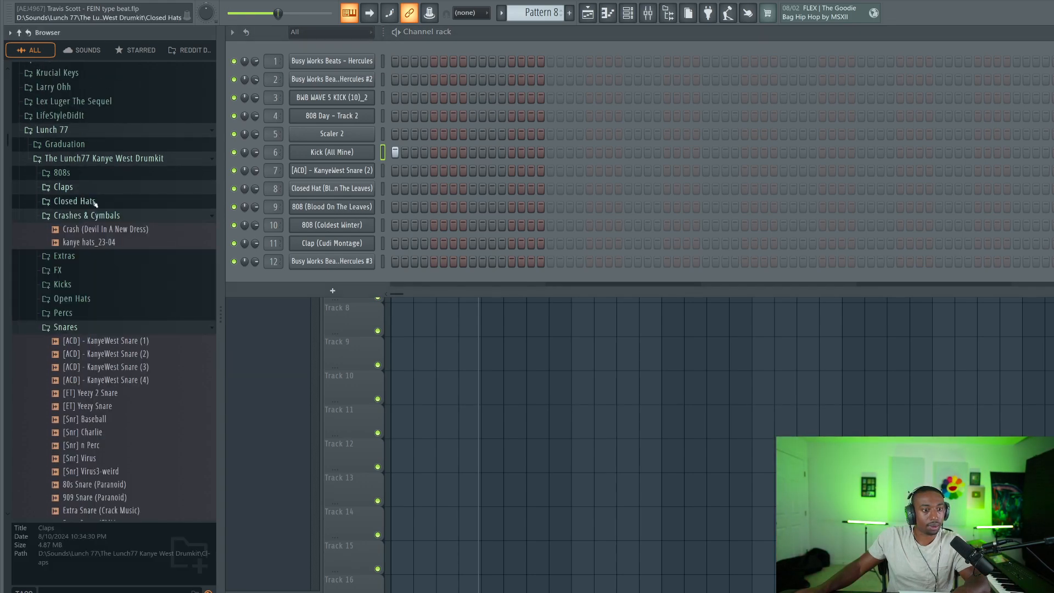
click(71, 298)
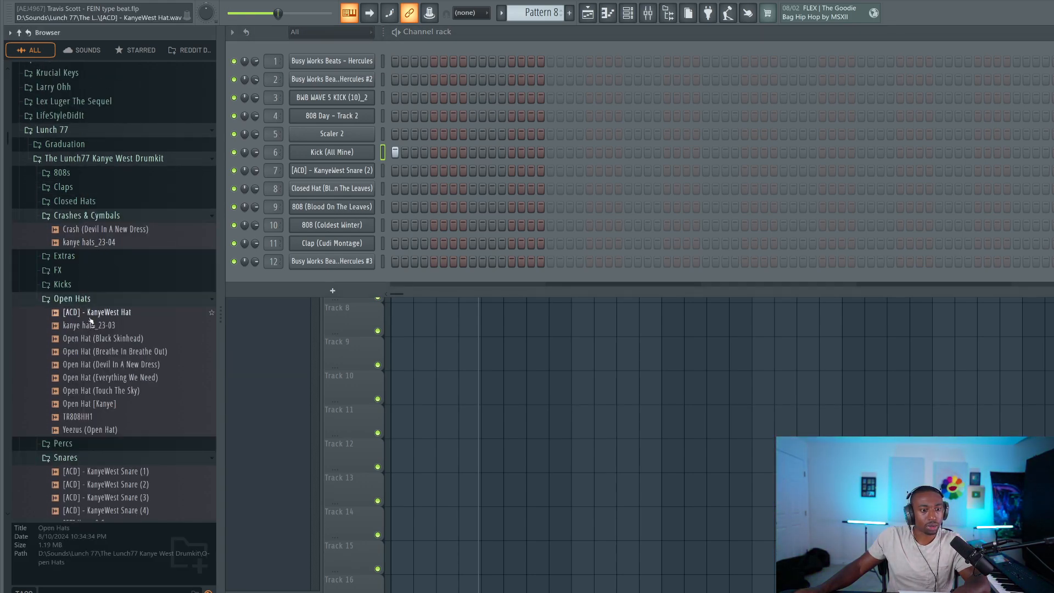
click(89, 315)
click(89, 325)
click(89, 338)
click(89, 352)
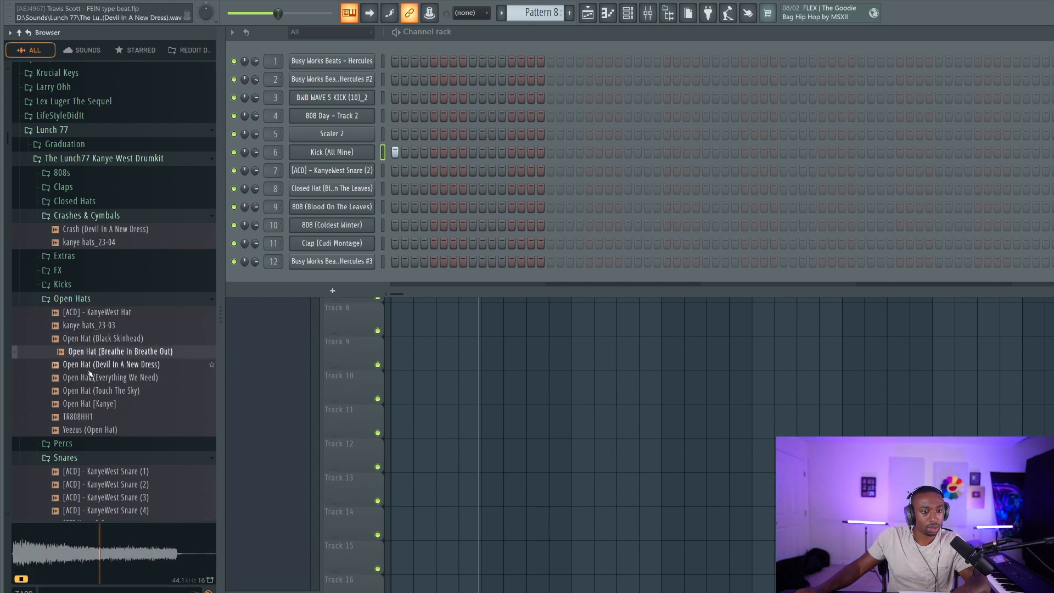
click(88, 362)
click(89, 377)
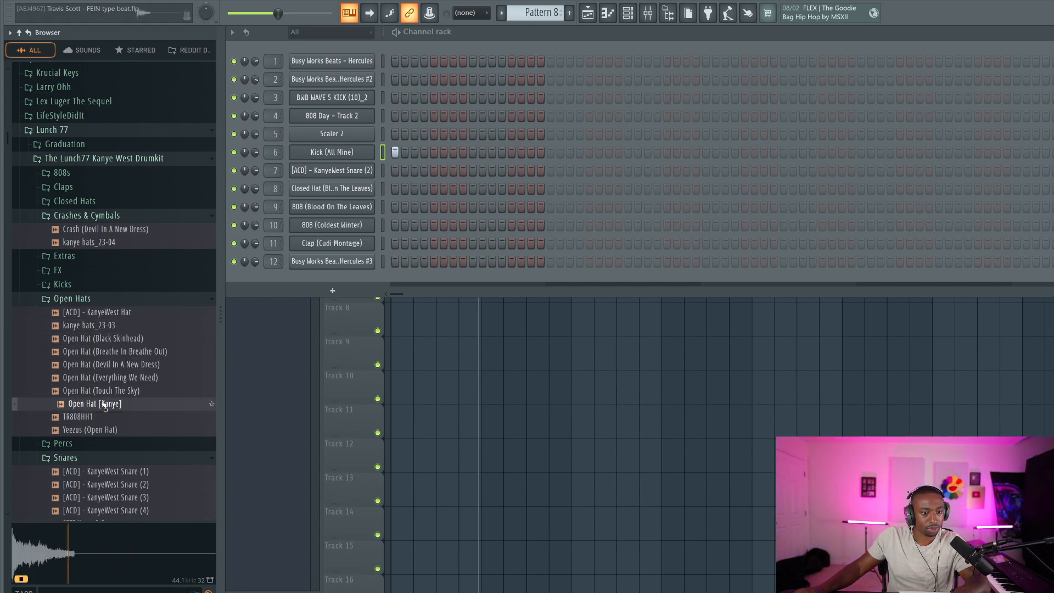
click(90, 390)
click(96, 418)
click(95, 392)
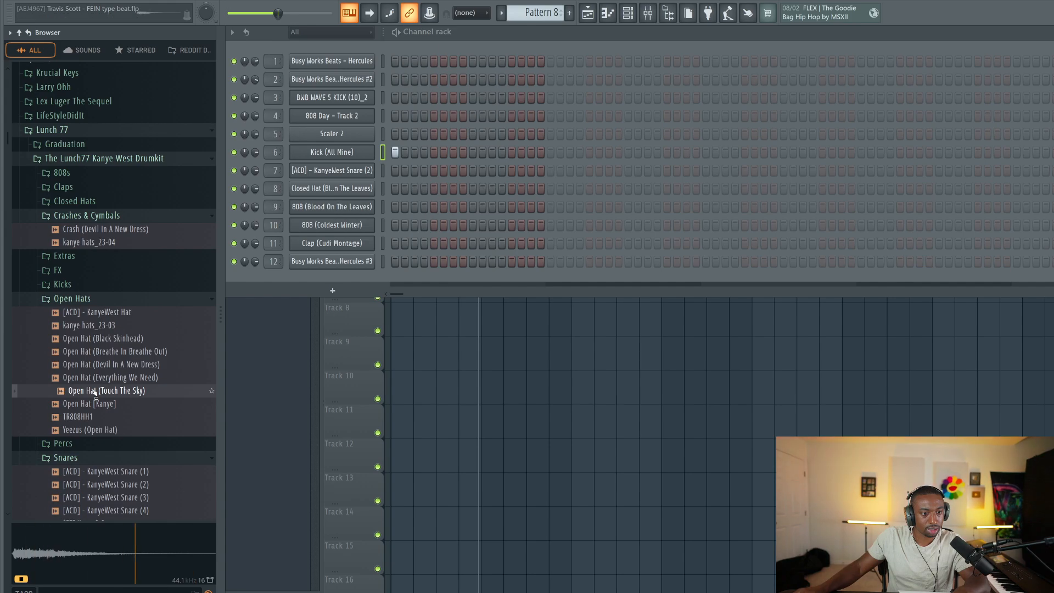
Step: Load the TR808HH1 open hat into a new channel and route it to mixer track 13
click(95, 419)
right_click(96, 422)
click(126, 377)
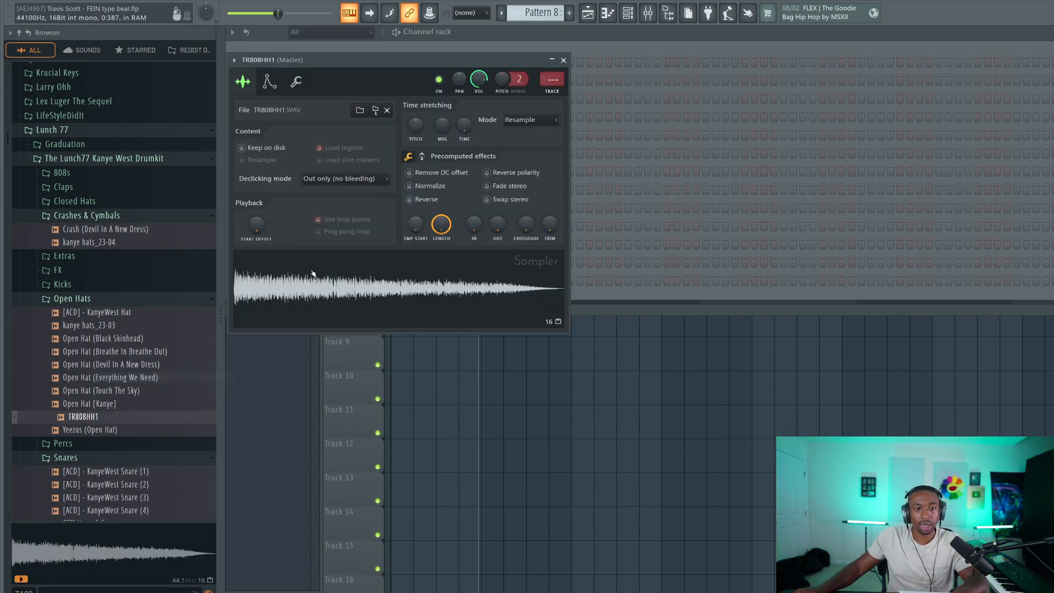
key(ctrl+l)
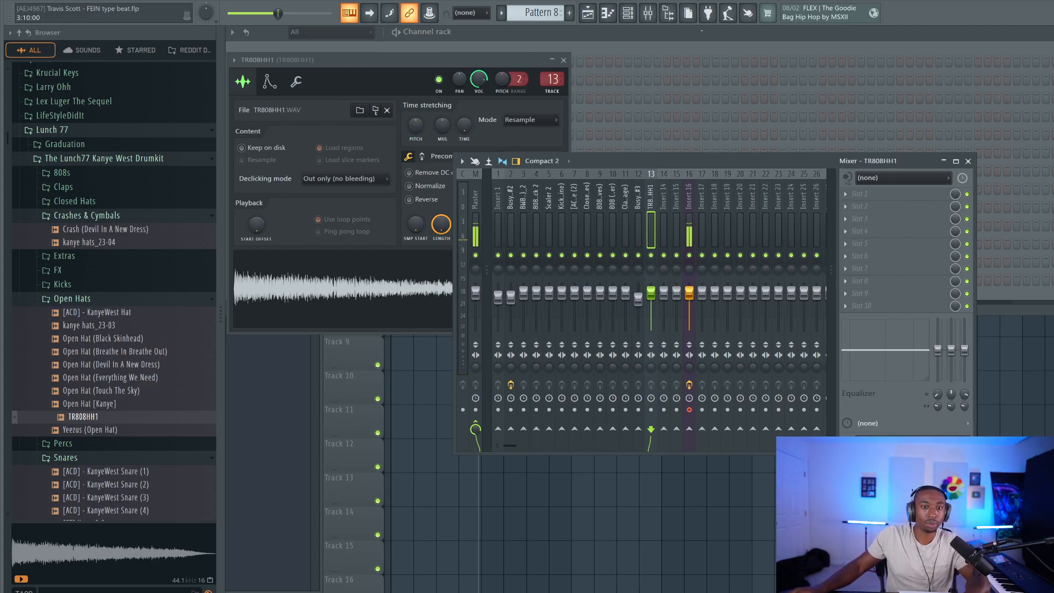
key(F6)
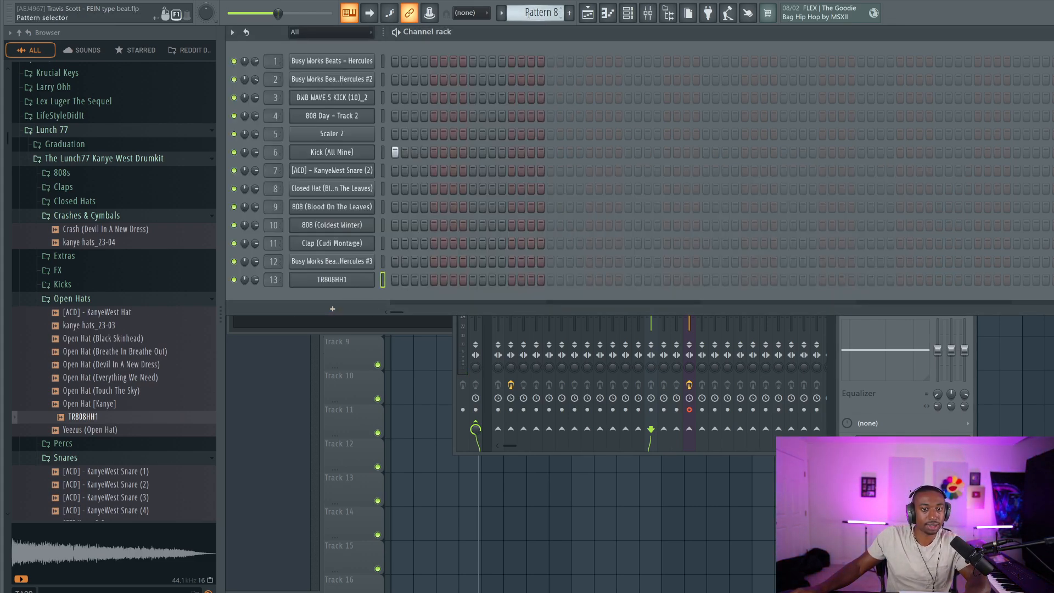
Step: Program TR808HH1 hits on steps 5, 13, 21 and 29 of Pattern 8, listening to the loop
click(395, 279)
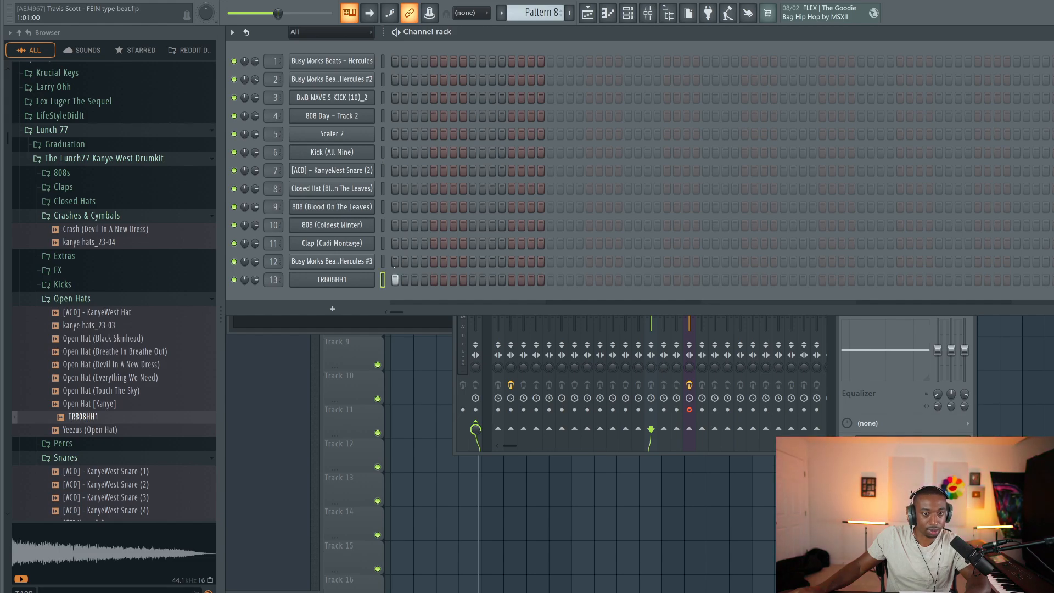
key(l)
key(space)
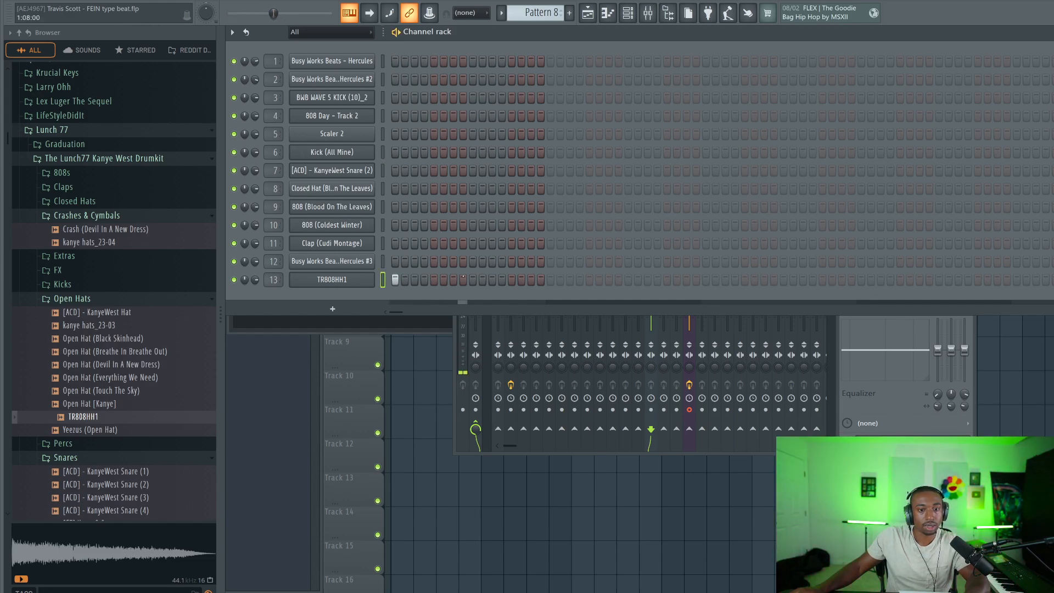
click(473, 280)
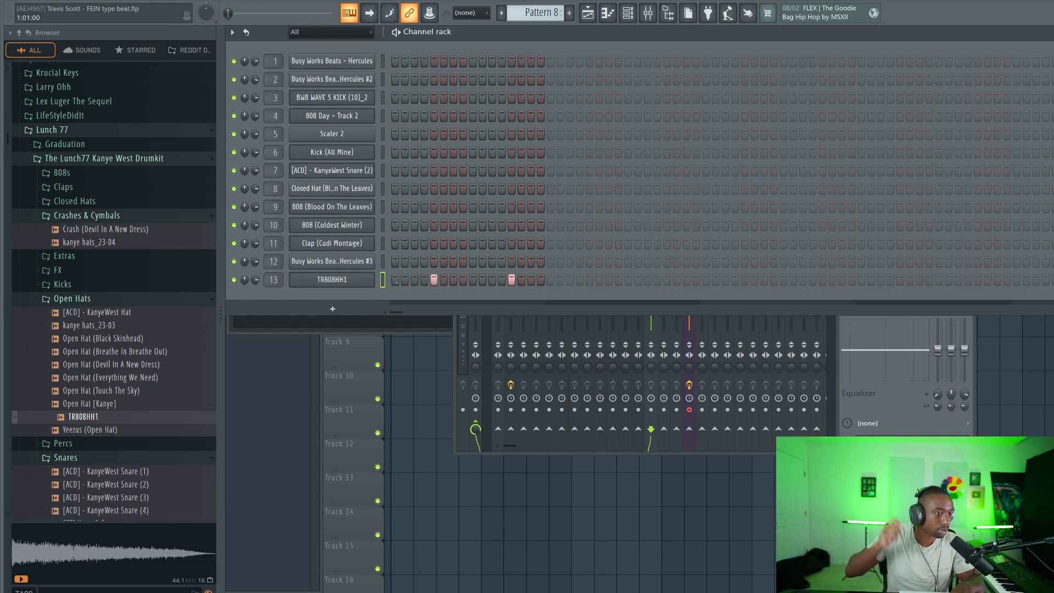
key(space)
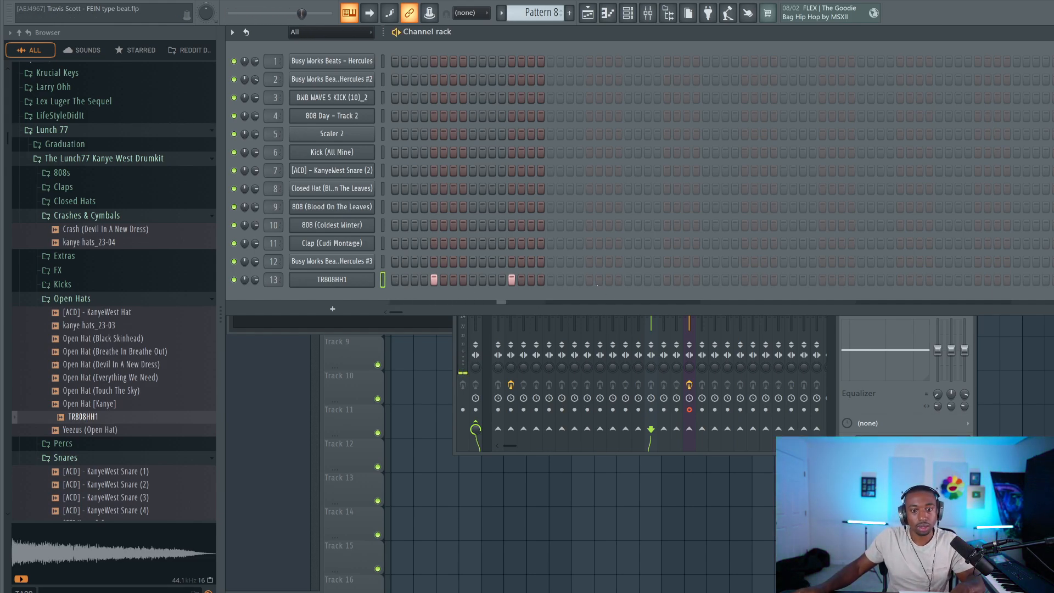
click(589, 280)
click(677, 280)
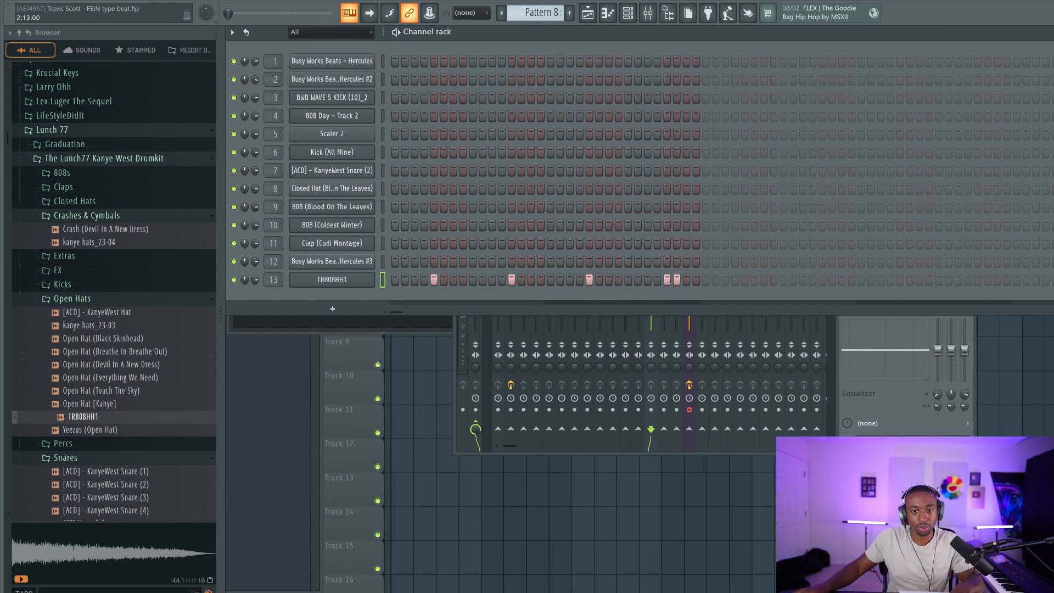
Step: Fill bars 1 to 8 of Track 4 with Pattern 8 clips and play the arrangement
click(421, 387)
drag(418, 187, 395, 188)
drag(466, 180, 394, 184)
key(ctrl+b)
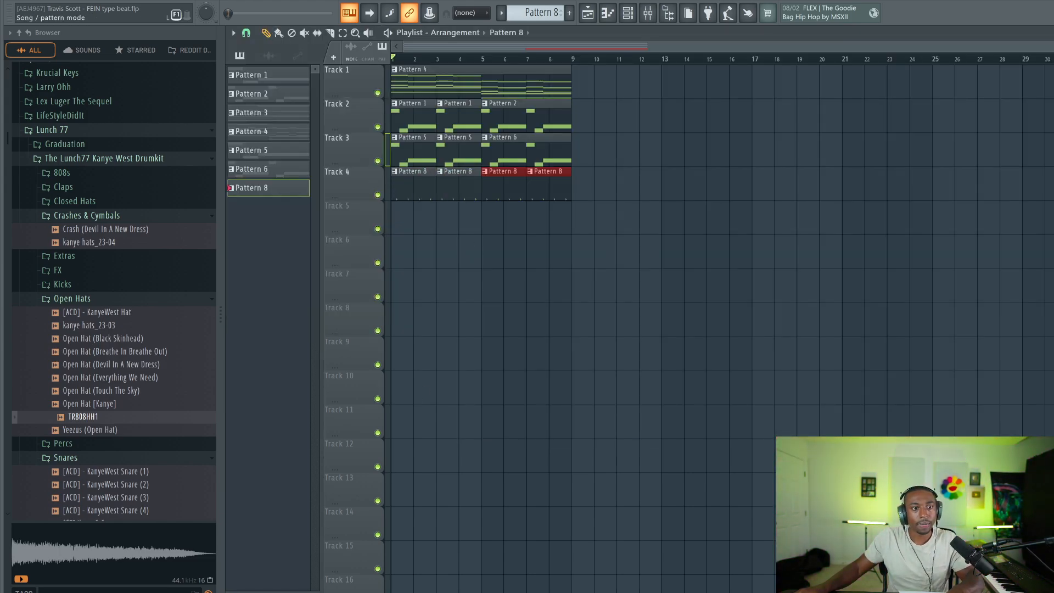
key(space)
key(F6)
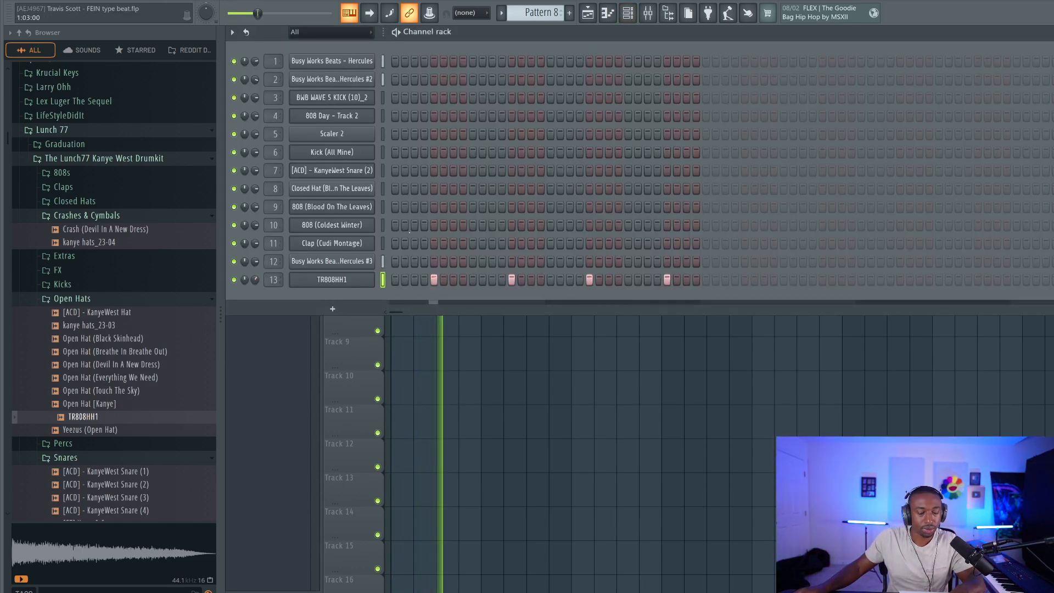
key(space)
Step: Create a new pattern with a [ACD] - KanyeWest Snare (2) hit on step 9 and place it at bar 1 of Track 5
scroll(540, 12, down, 1)
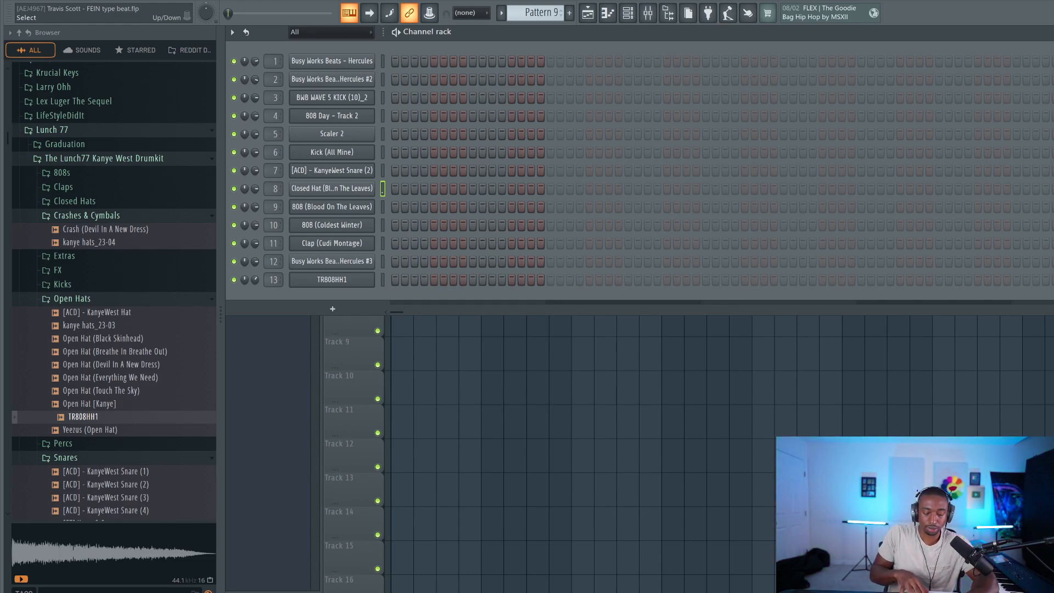
key(q)
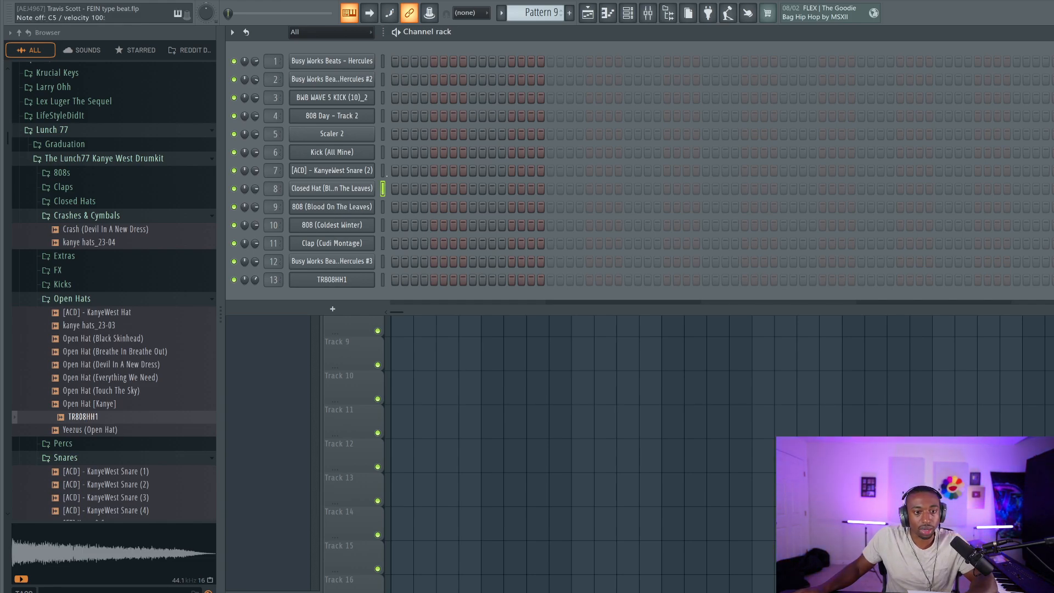
click(471, 170)
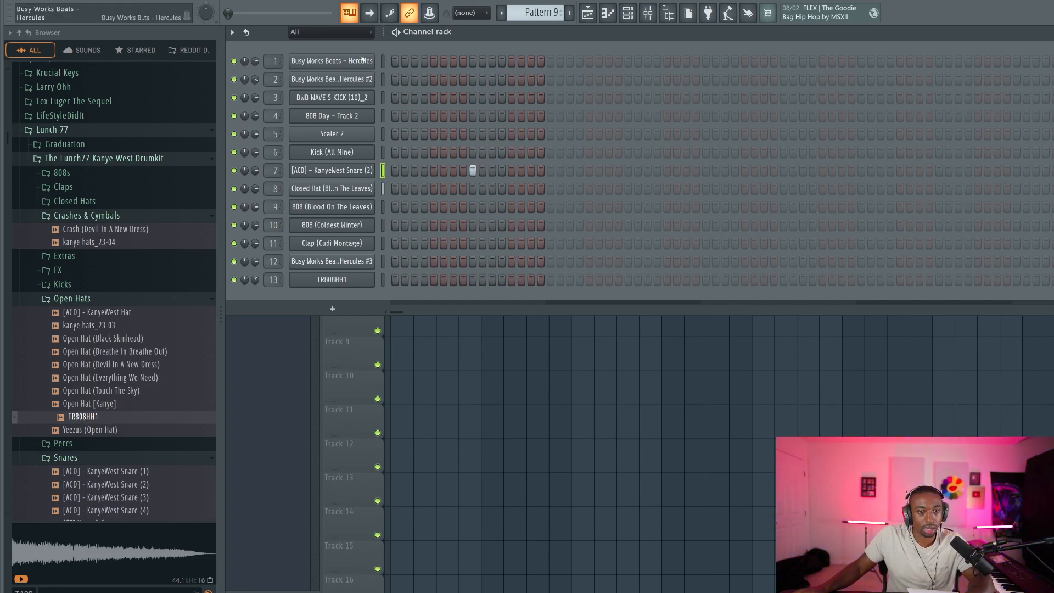
key(F6)
drag(440, 213, 393, 211)
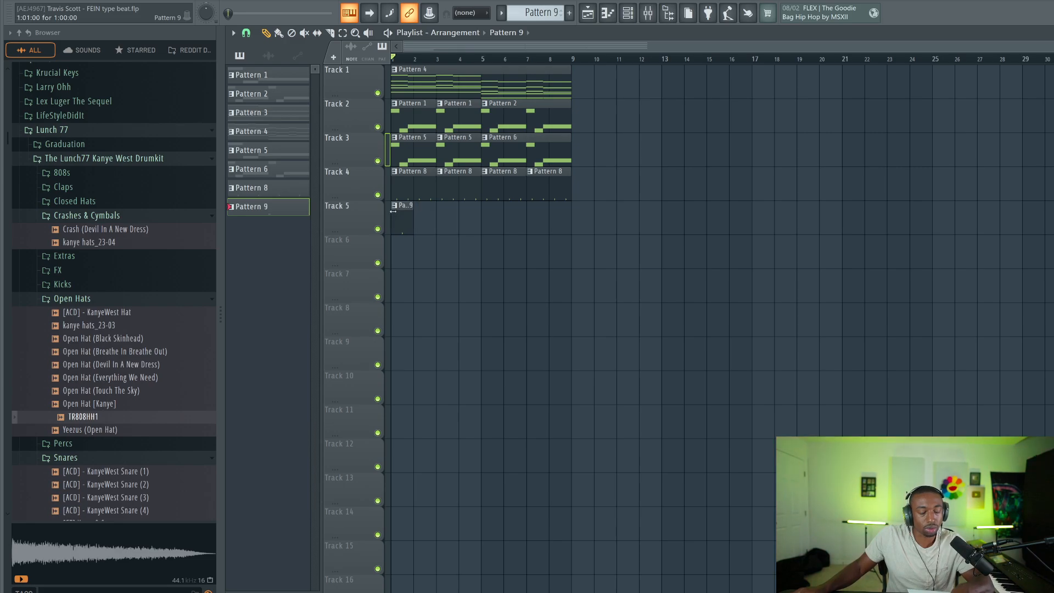
Step: Play the arrangement and add a Clap (Cudi Montage) hit on step 19 of Pattern 9
key(F6)
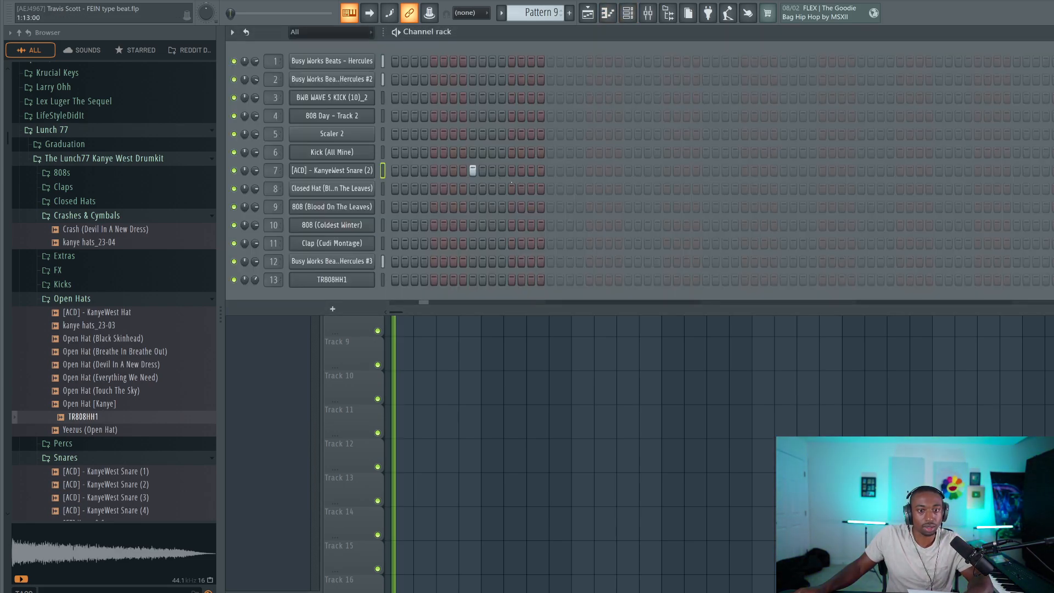
key(space)
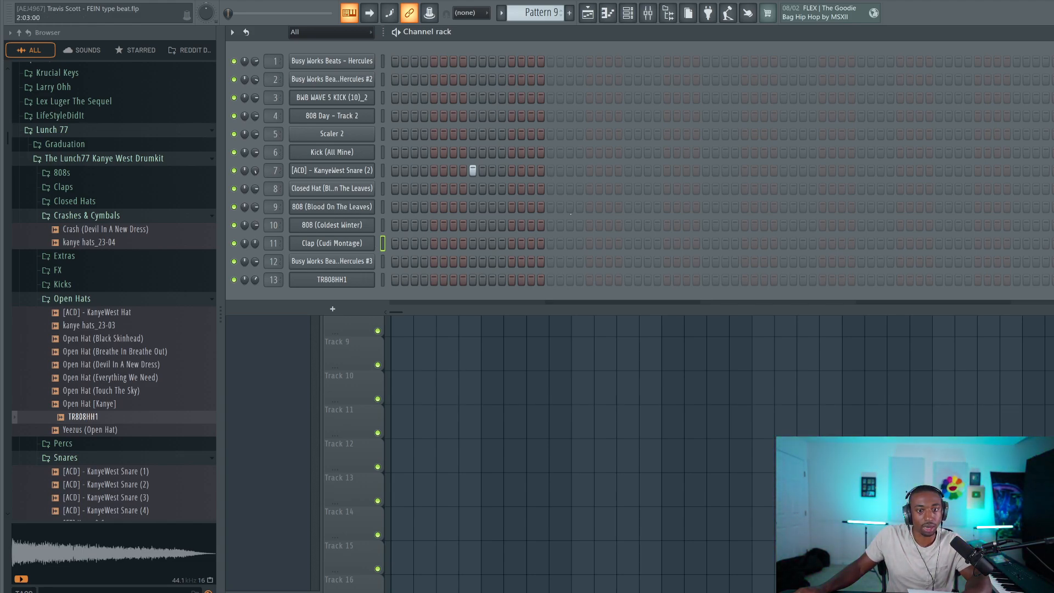
click(569, 244)
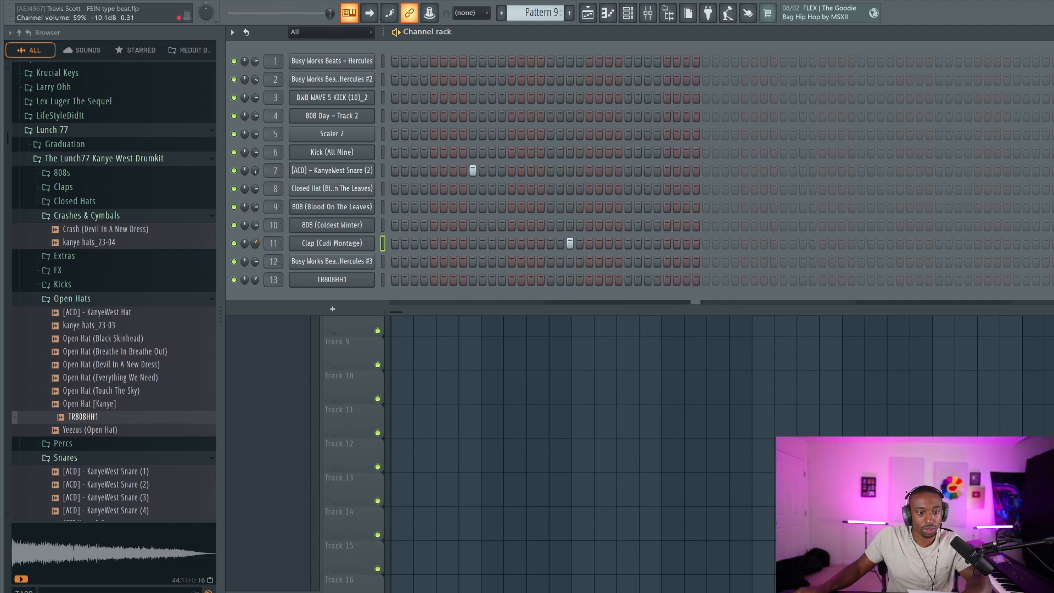
Step: Fill bars 1 to 8 of Track 5 with Pattern 9 clips and play the arrangement
key(F6)
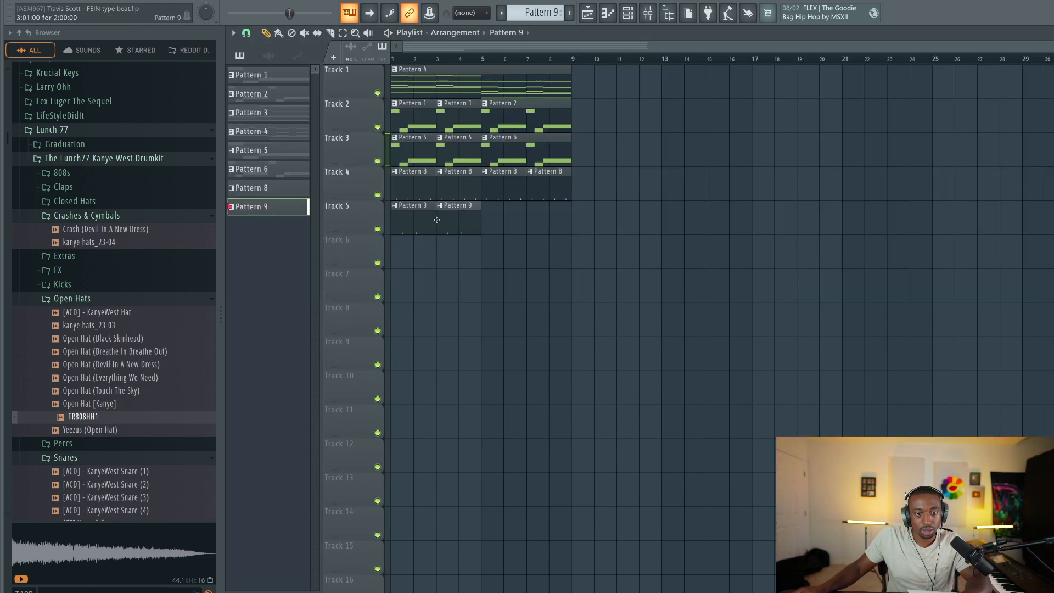
drag(484, 218, 390, 229)
key(ctrl+b)
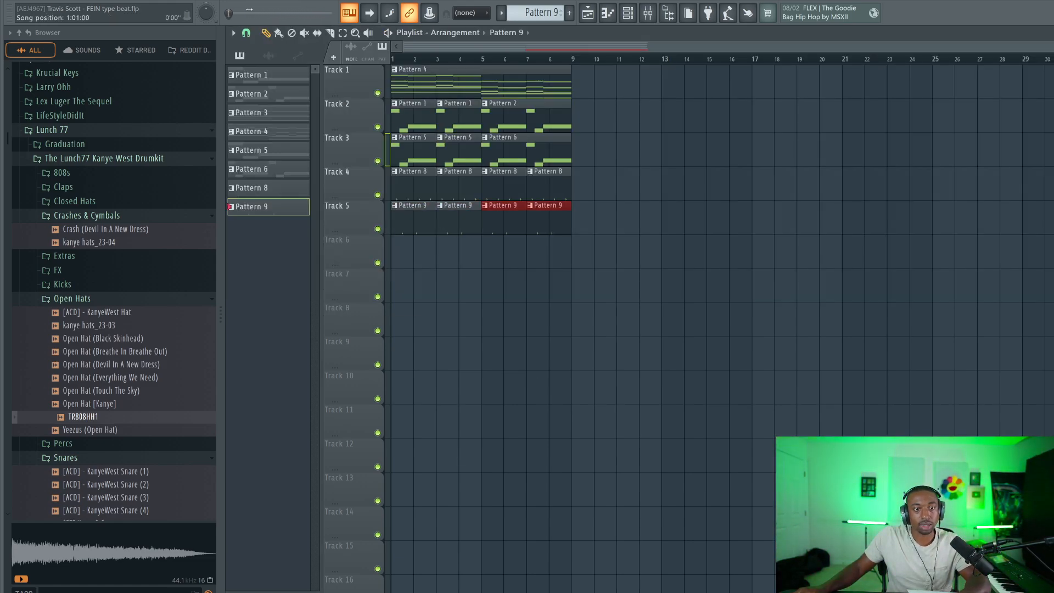
key(space)
Step: Create Pattern 10 with a Kick (All Mine) hit on step 1 and place it at bar 1 of Track 6
key(F6)
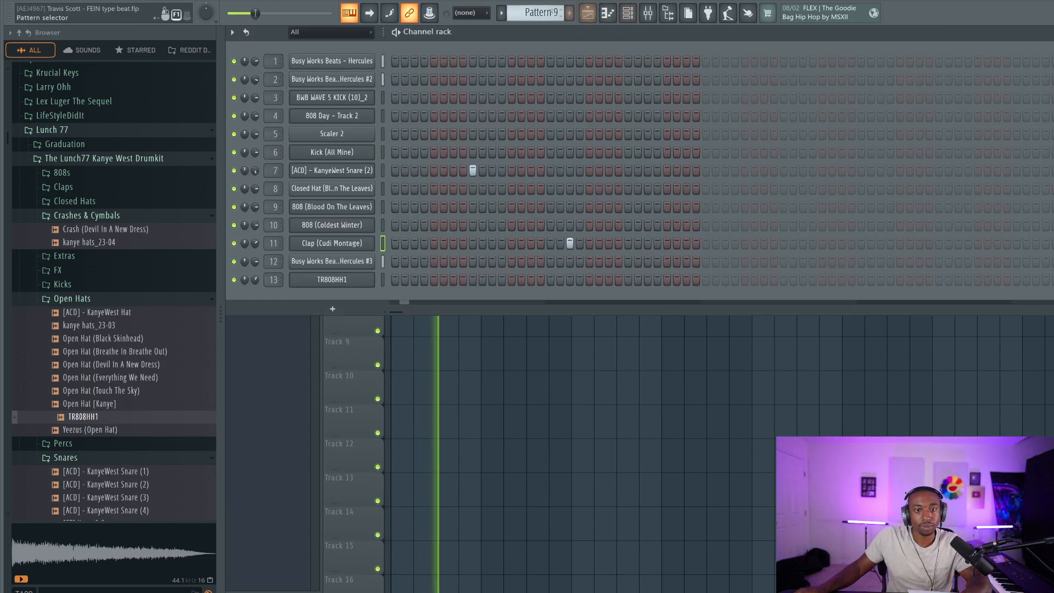
key(plus)
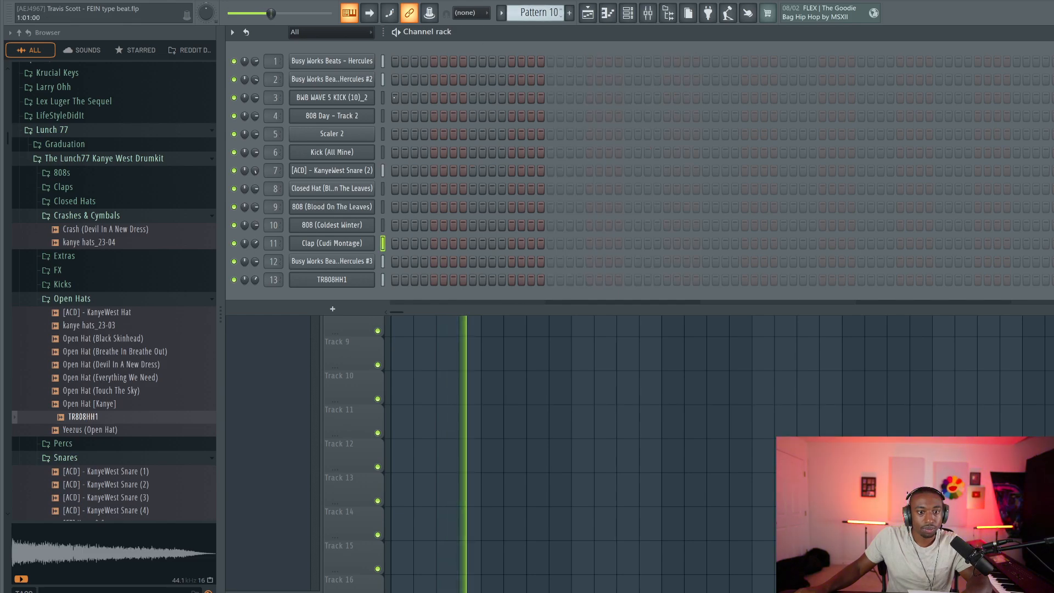
click(396, 152)
key(F6)
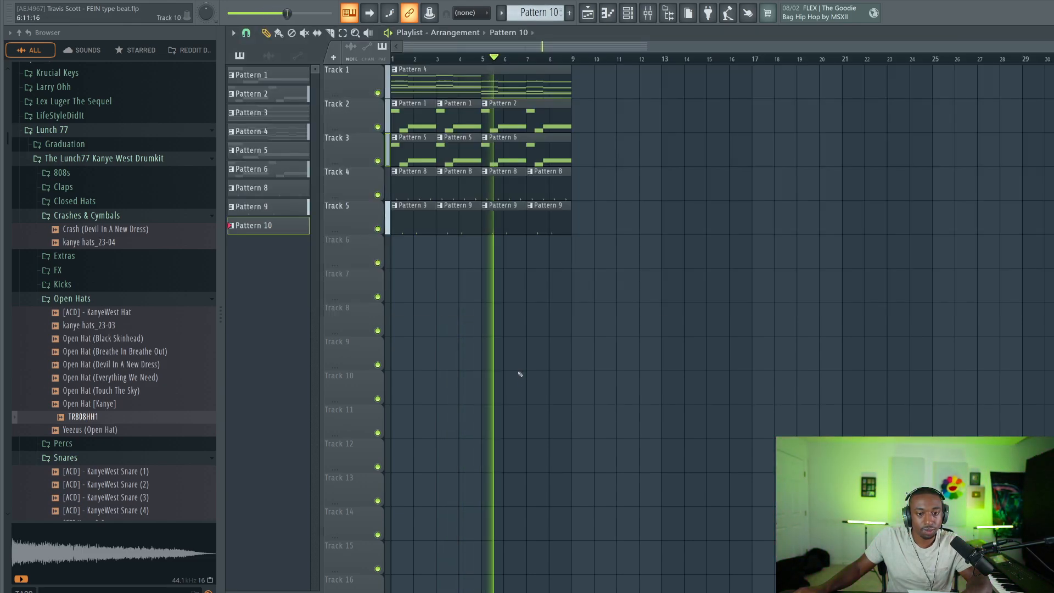
key(space)
click(399, 250)
Step: Add Kick (All Mine) hits on steps 5, 7, 13 and 15 of Pattern 10, listening to the arrangement
click(629, 17)
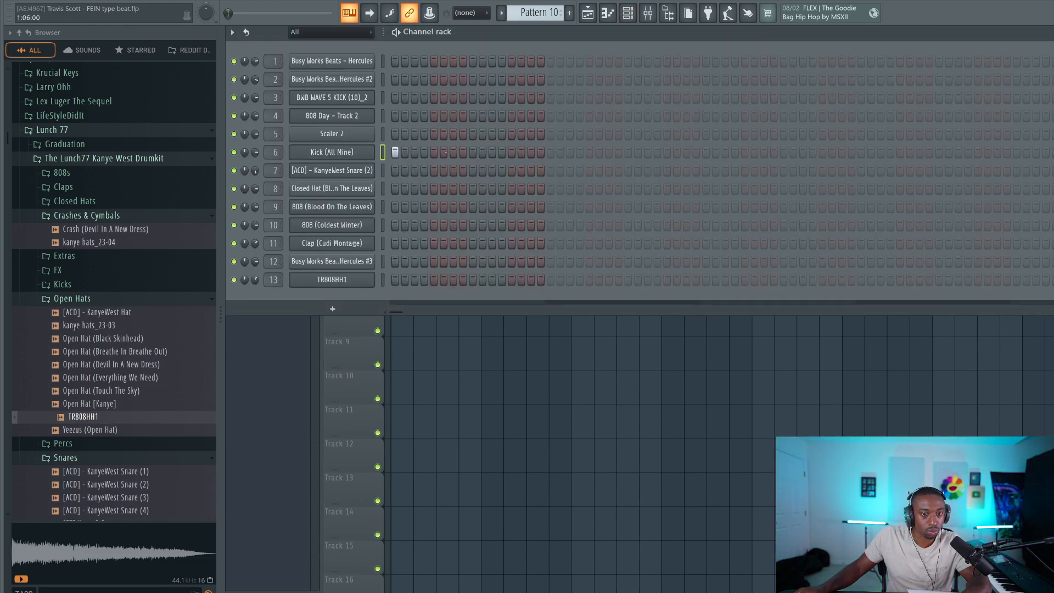
click(453, 153)
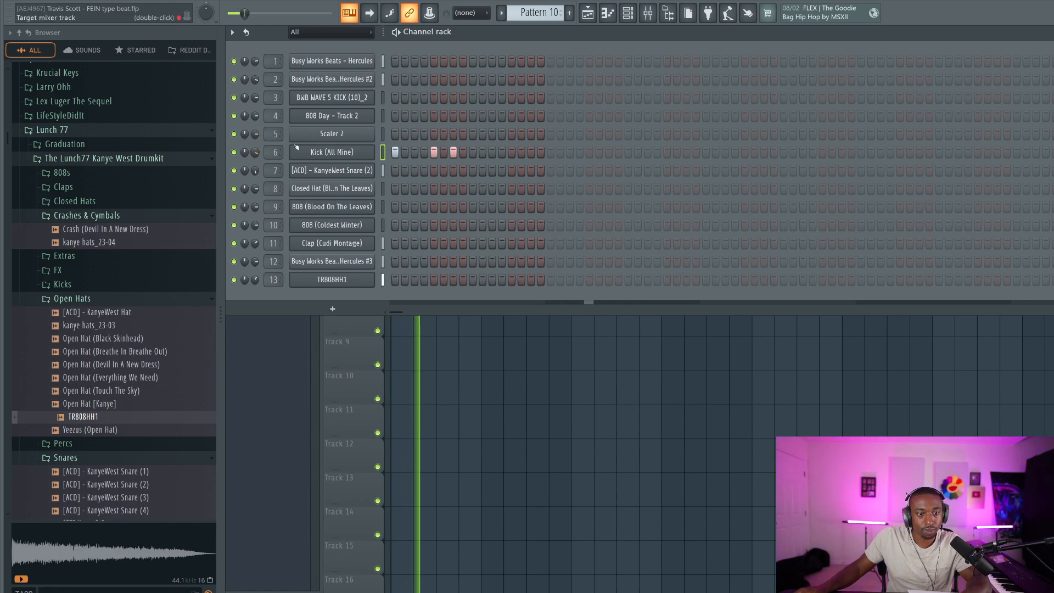
key(F6)
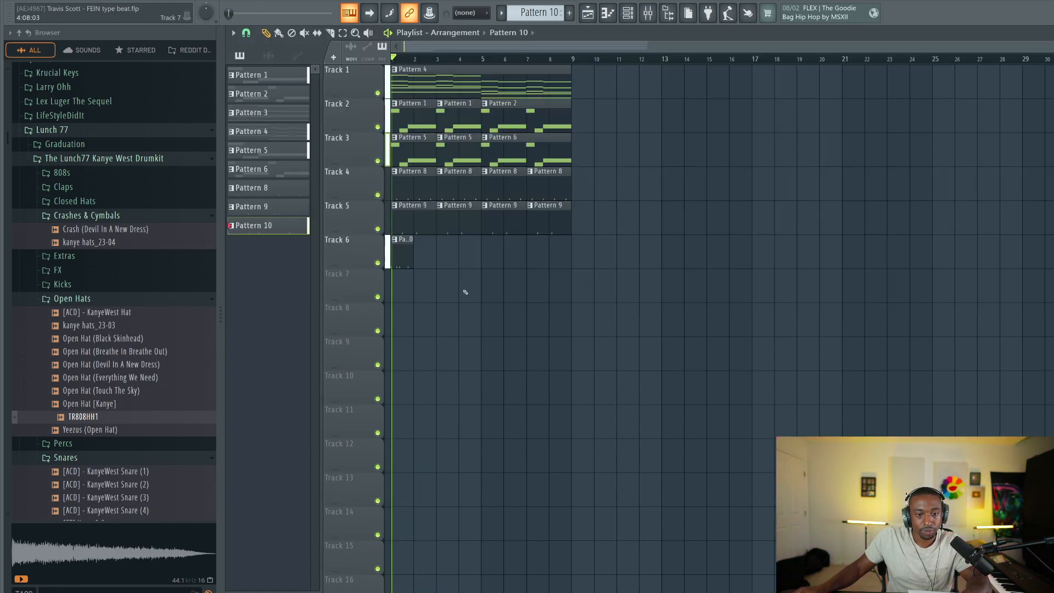
key(F6)
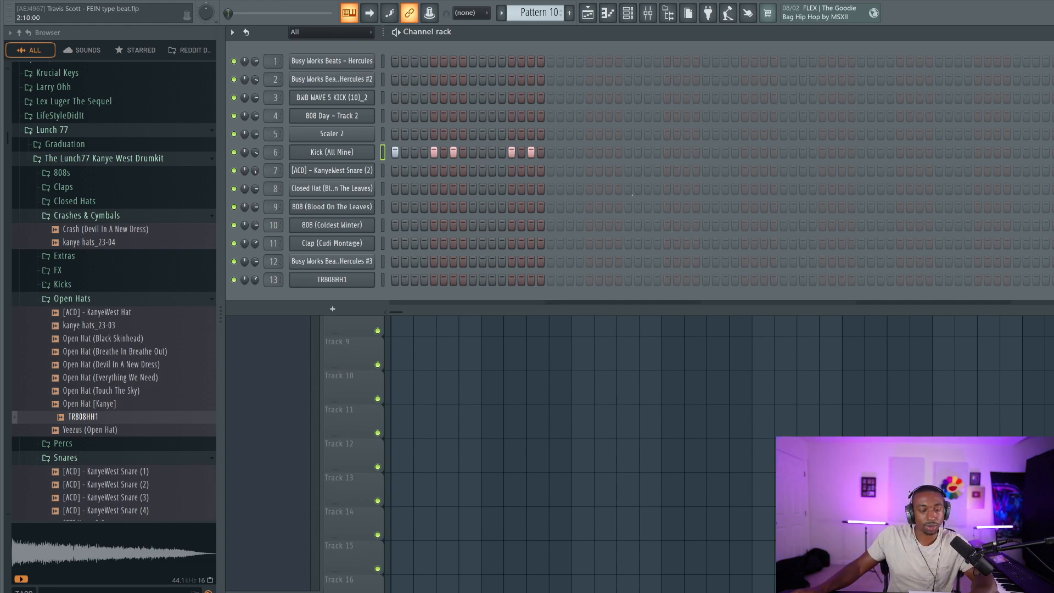
key(space)
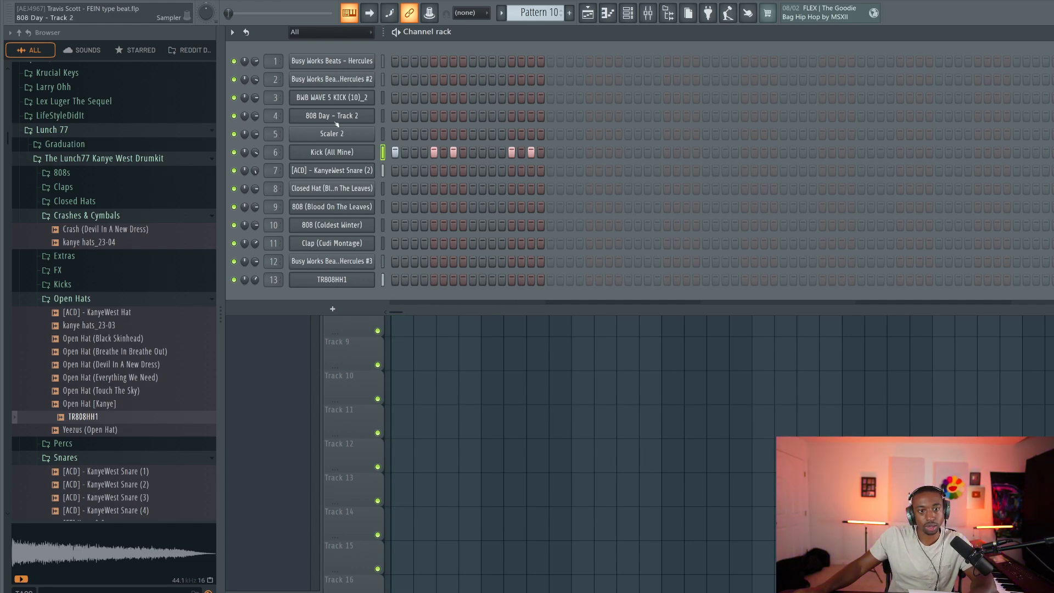
Step: Lower the mixer volume of Hercules #3 to 56% and Insert 1 to 71%
click(647, 11)
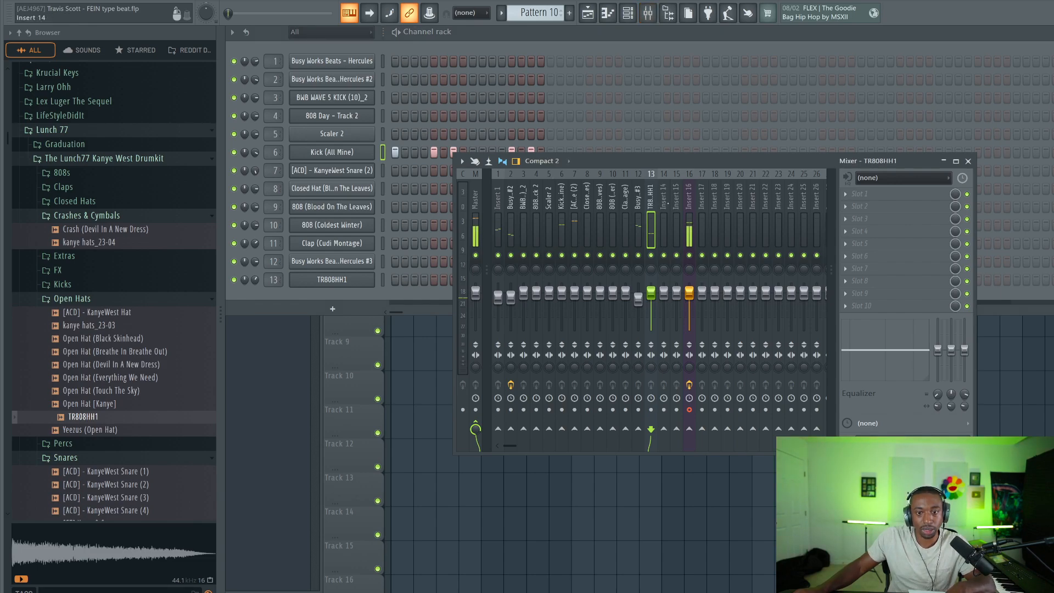
click(689, 256)
drag(638, 299, 637, 311)
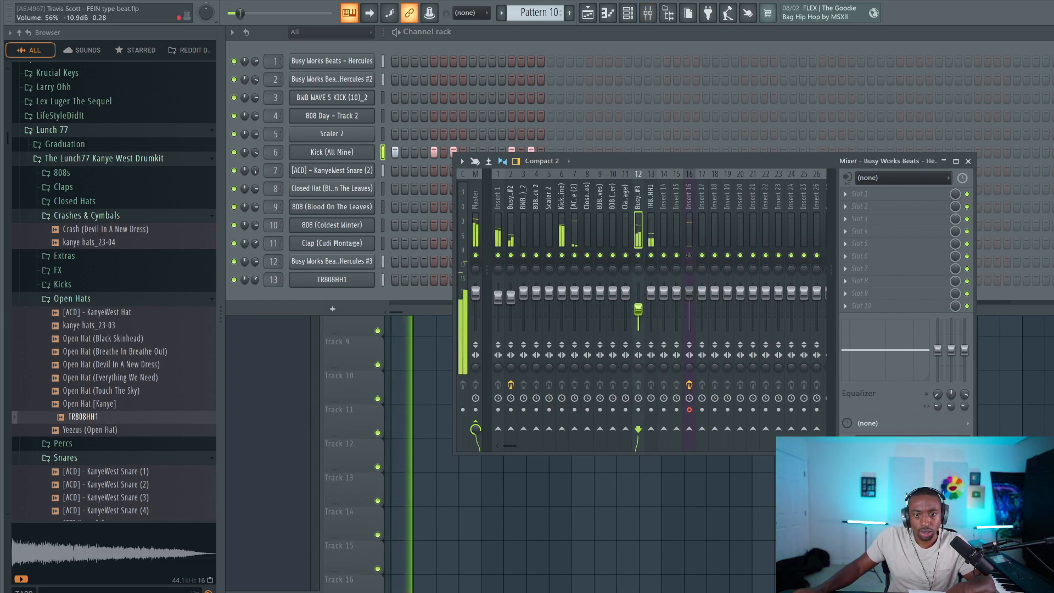
drag(498, 296, 497, 303)
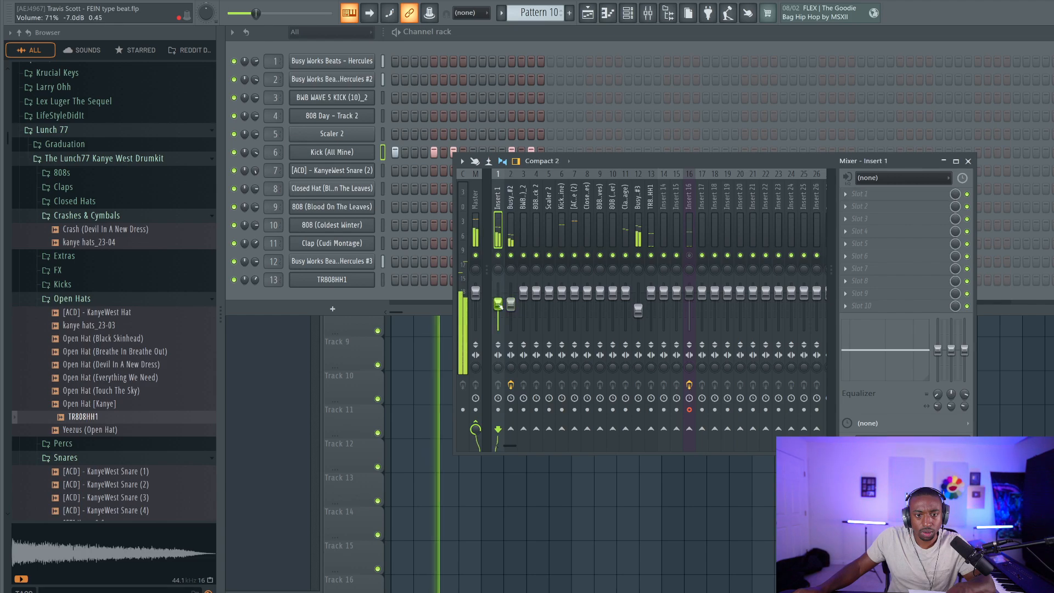
key(space)
Step: Raise the Kick (All Mine) channel volume to 100% and add kick hits on steps 19 and 21 of Pattern 10
drag(254, 152, 255, 135)
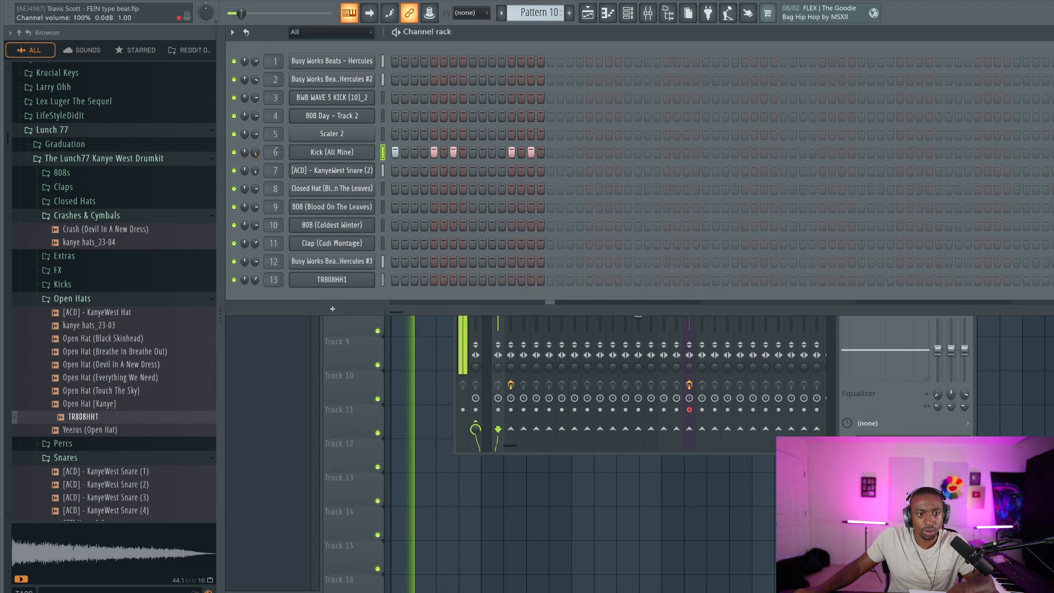
click(570, 152)
click(589, 152)
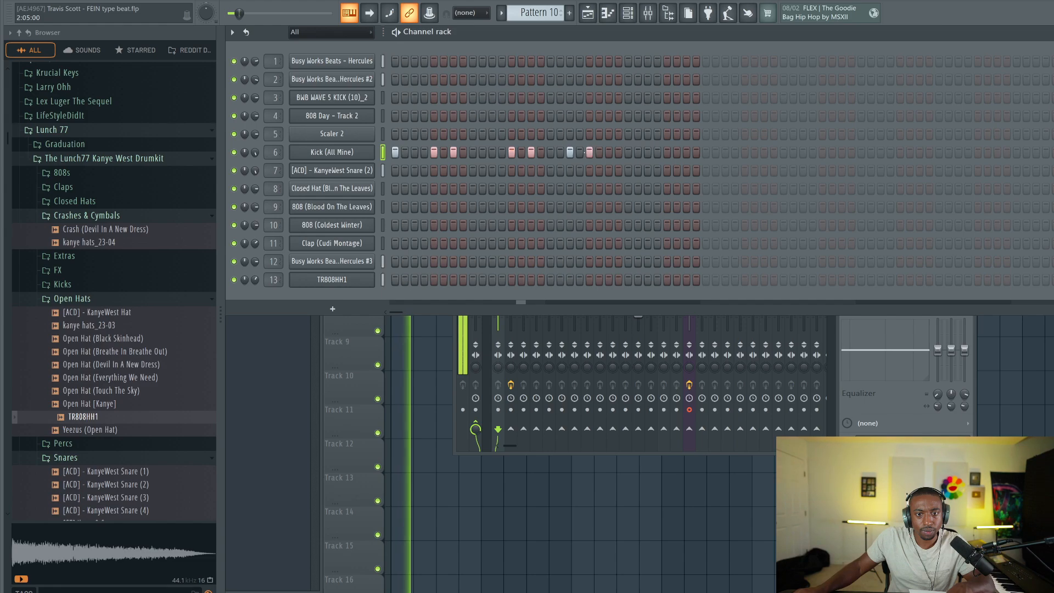
Step: Fill bars 1 to 8 of Track 6 with Pattern 10 clips and play the arrangement
key(F5)
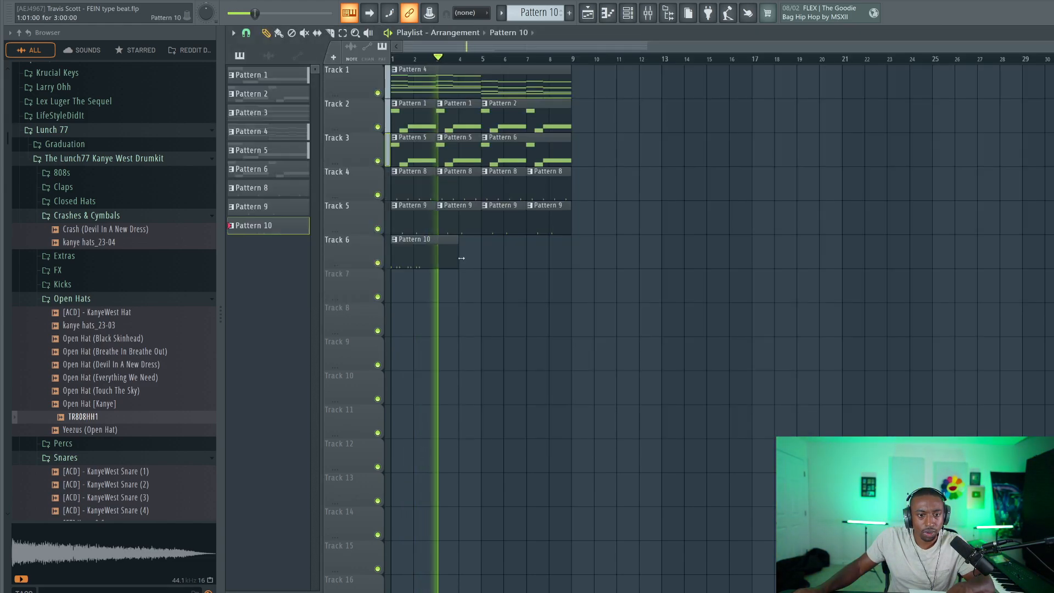
click(651, 18)
click(687, 256)
key(F9)
key(space)
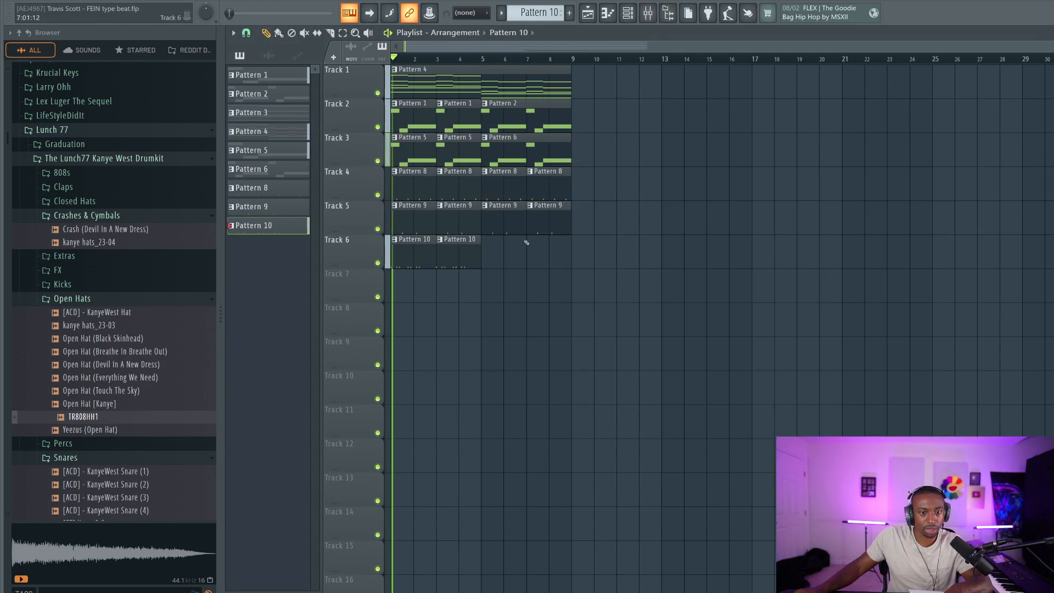
drag(505, 245, 421, 255)
key(ctrl+b)
key(space)
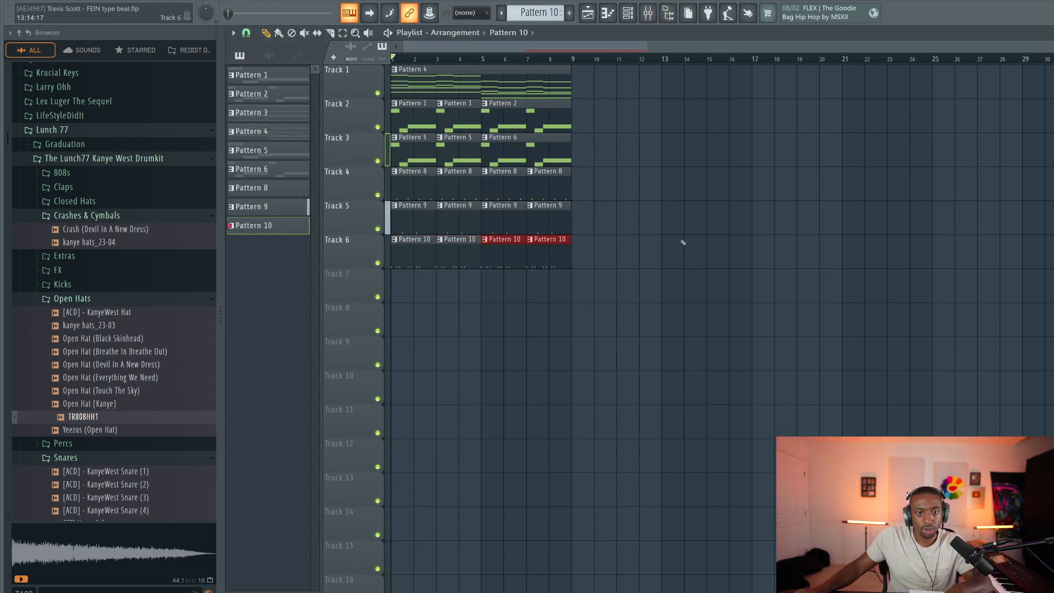
Step: Duplicate all clips of Tracks 1 to 6 from bars 1 to 8 into bars 9 to 16
drag(659, 257, 439, 73)
ctrl+click(661, 235)
drag(662, 235, 392, 66)
drag(654, 334, 595, 86)
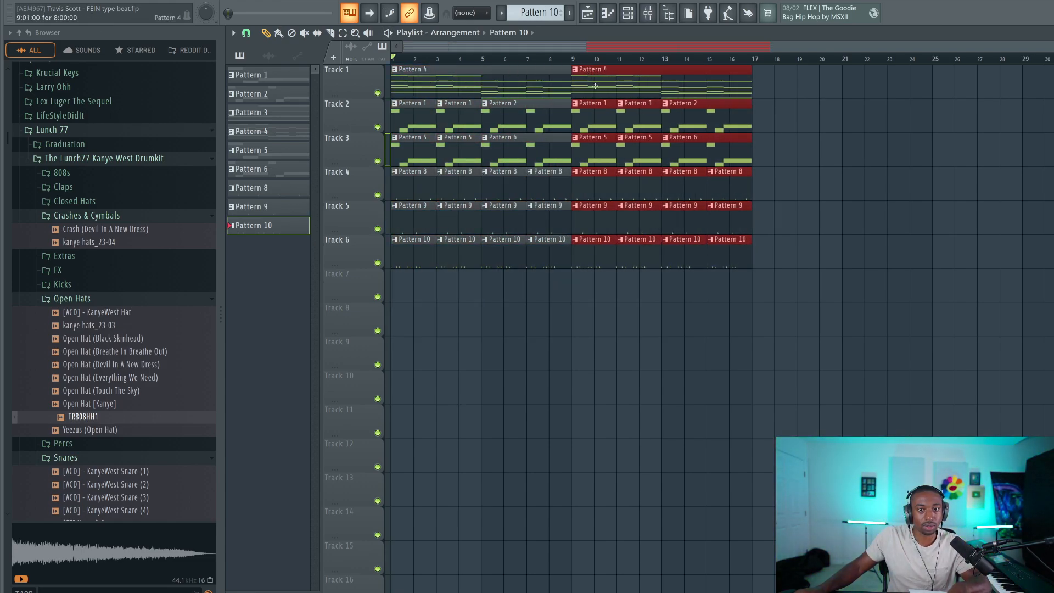
Step: Delete the two Pattern 1 clips from bars 1 to 4 of Track 2 and play the arrangement
right_click(446, 115)
right_click(430, 108)
key(space)
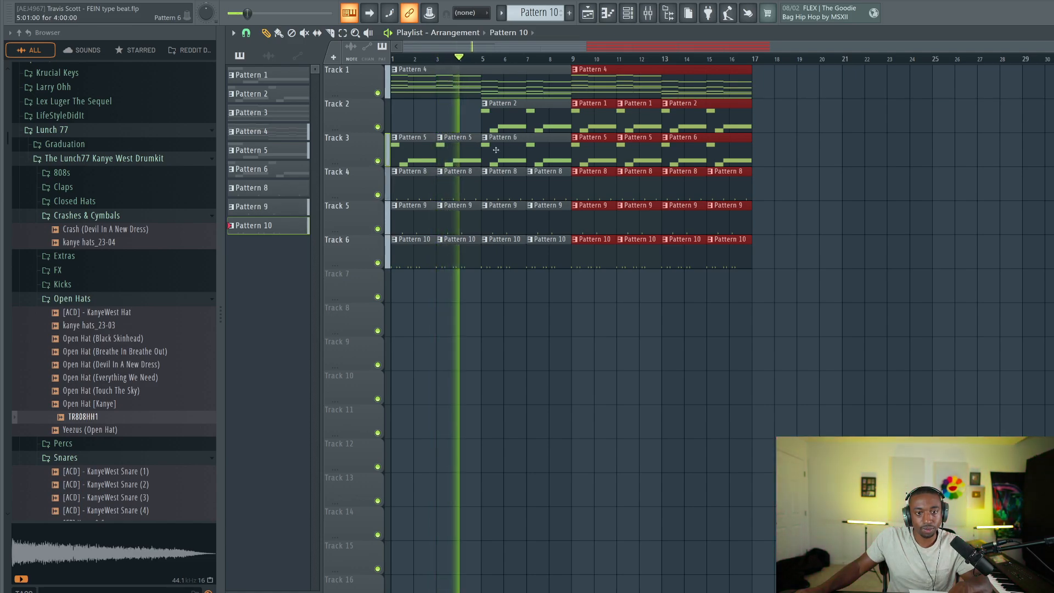
Step: Merge the Pattern 5 and Pattern 6 clips in bars 1 to 8 of Track 3 into one pattern clip and play it
key(space)
drag(534, 148, 400, 145)
key(ctrl+g)
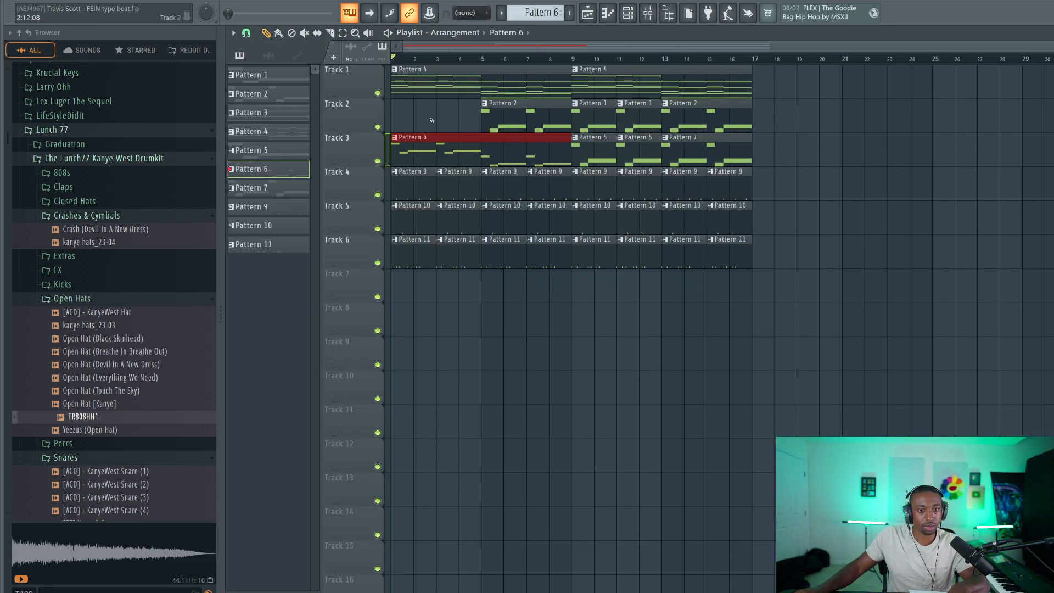
key(space)
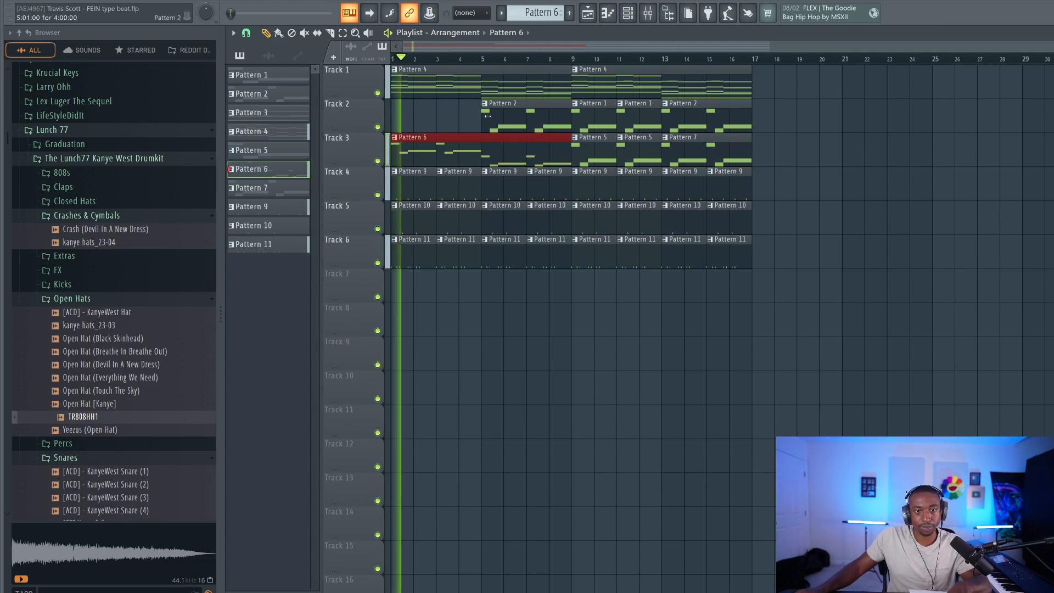
Step: Delete the Pattern 2 clip from bars 5 to 8 of Track 2 and select the empty Pattern 8
right_click(497, 117)
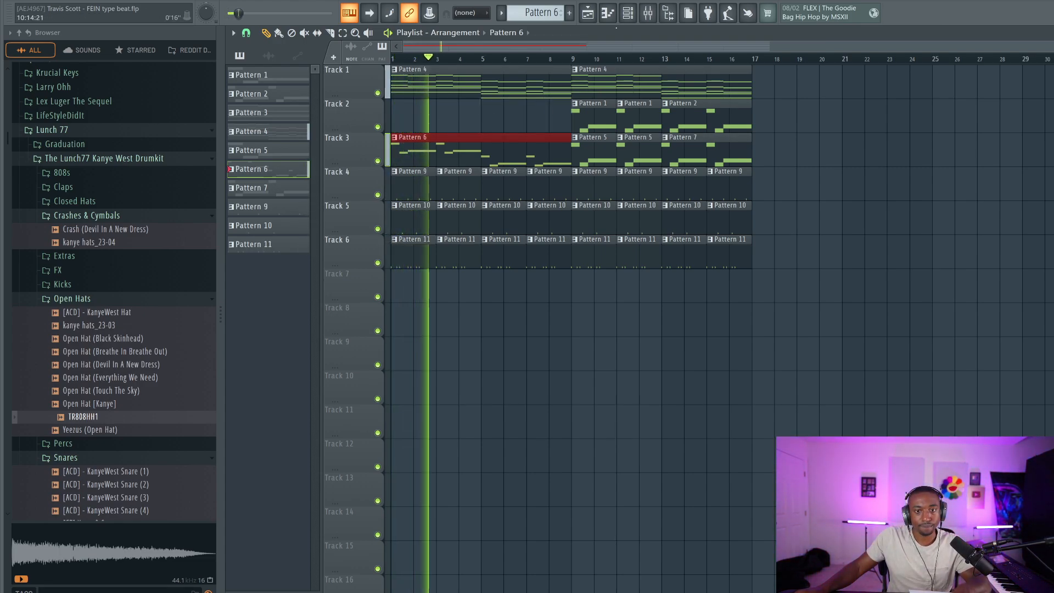
key(F6)
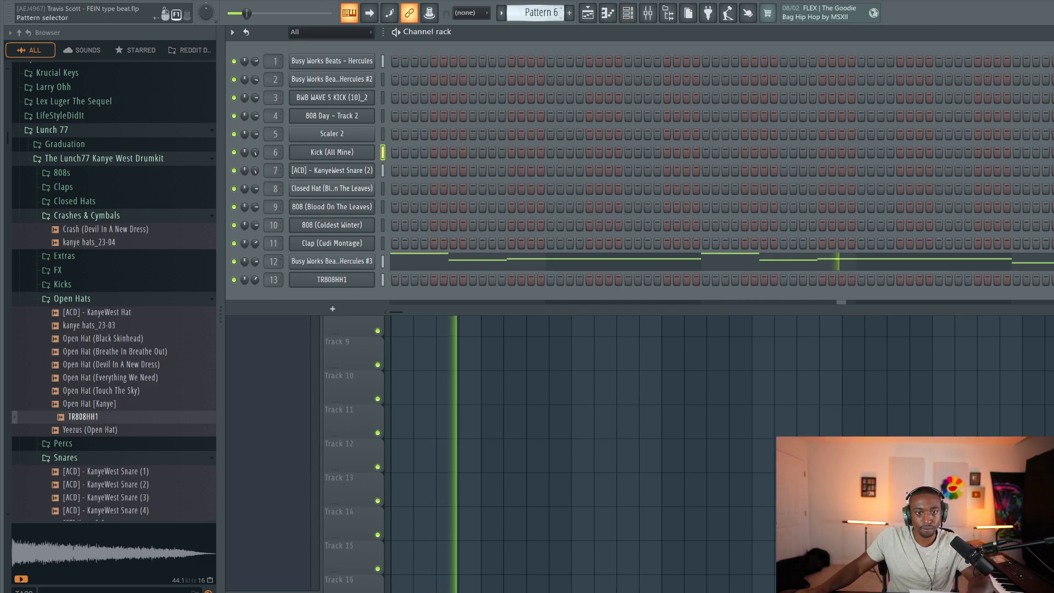
drag(540, 12, 540, 6)
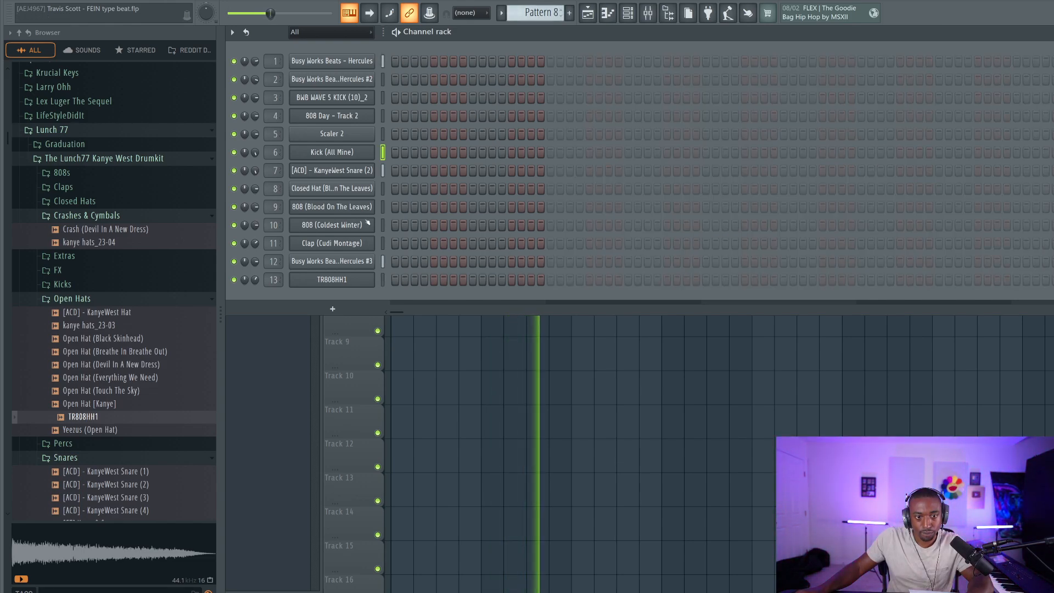
key(F5)
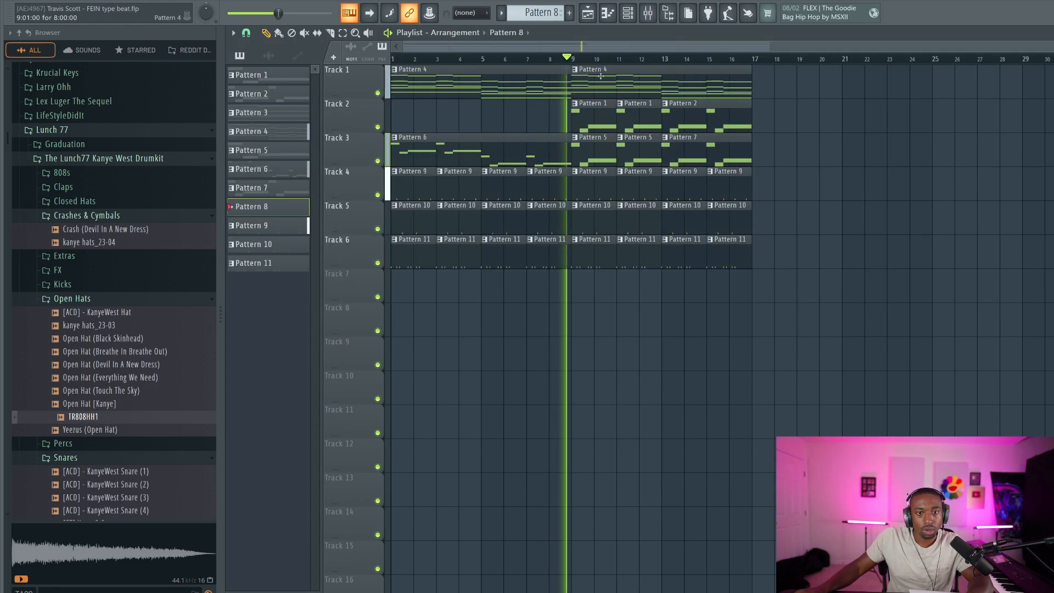
Step: Check the track levels in the mixer during playback, then stop the arrangement
key(F9)
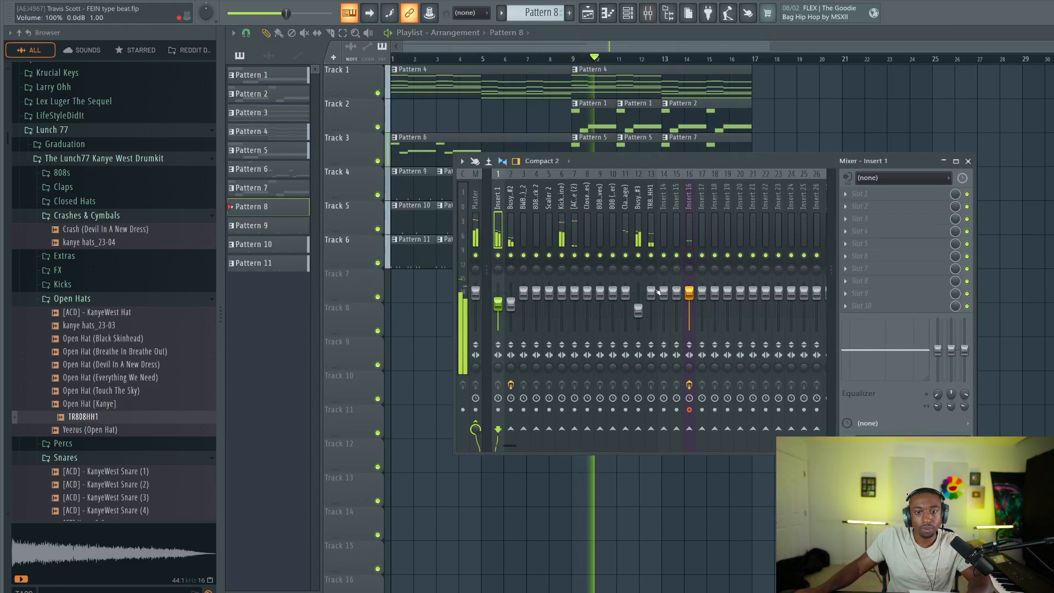
click(625, 288)
drag(638, 310, 626, 293)
key(space)
key(F9)
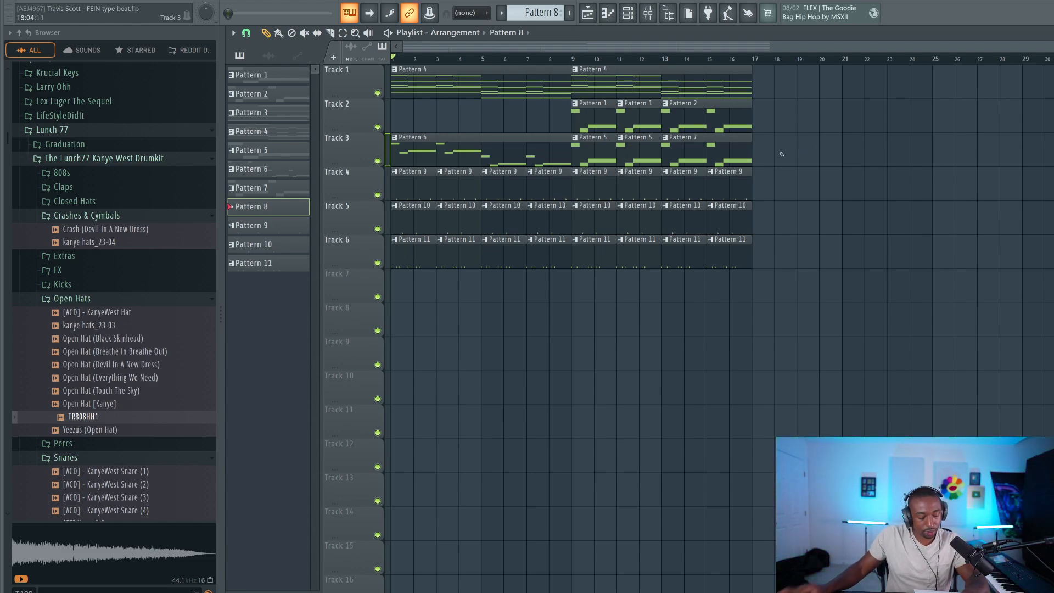
Step: Switch to Pattern 9, add another Busy Works Beats - Hercules instrument and browse its Core Library Plucks presets
click(625, 14)
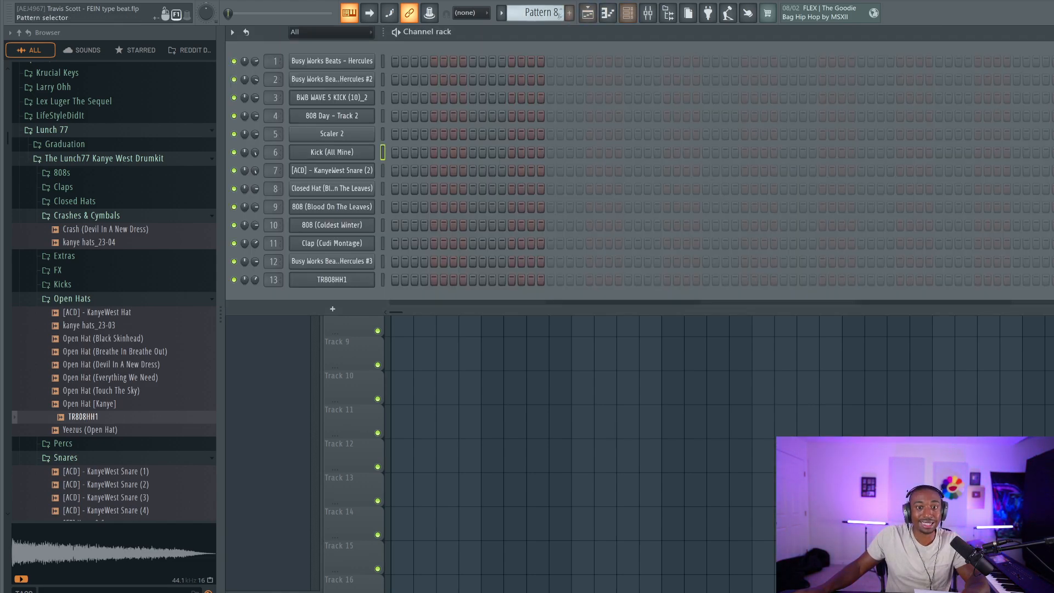
drag(538, 12, 538, 8)
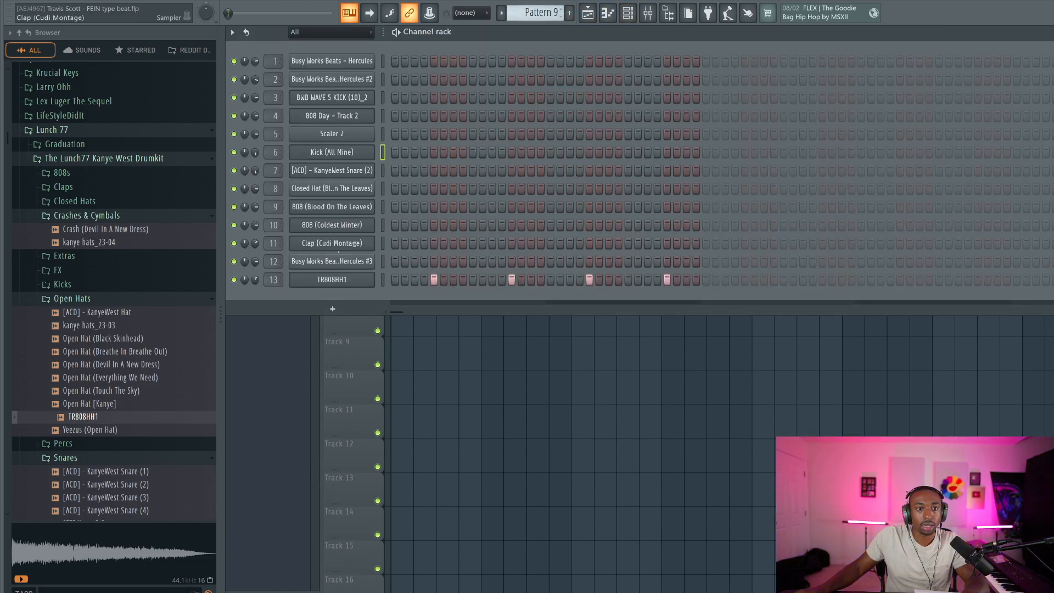
click(349, 309)
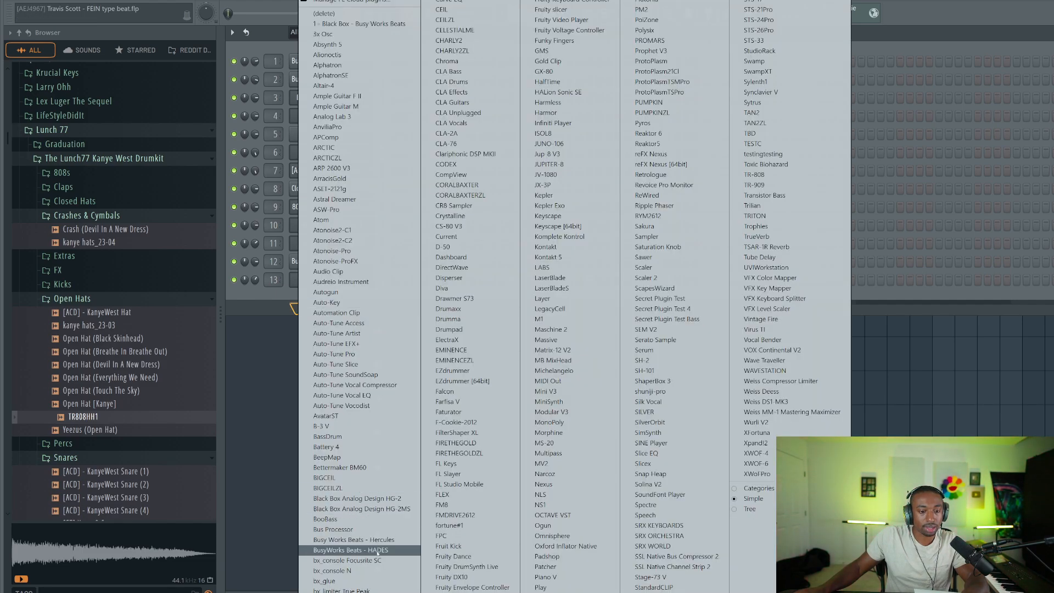
click(353, 539)
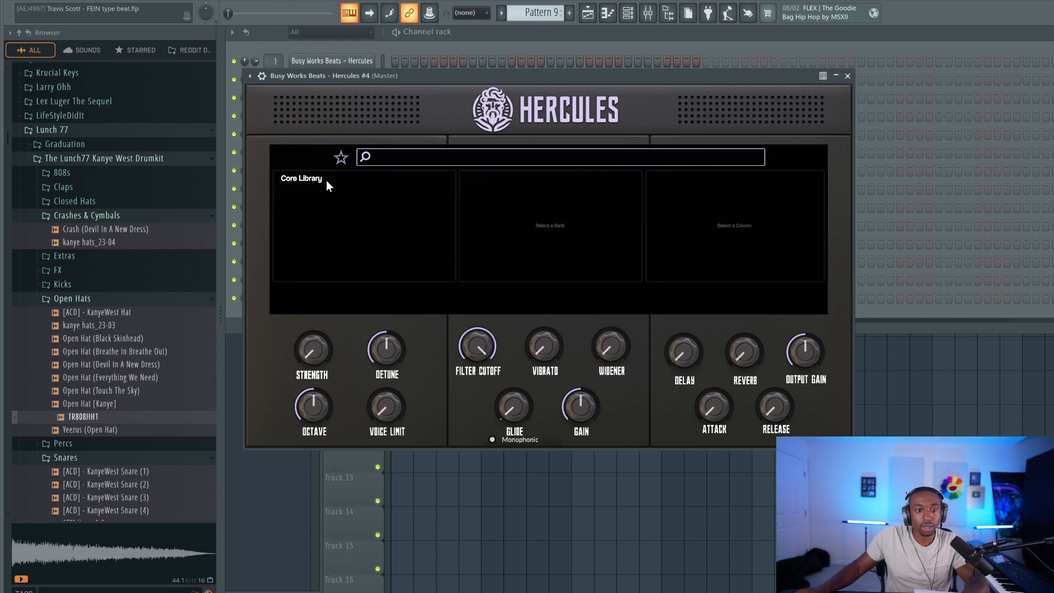
click(324, 180)
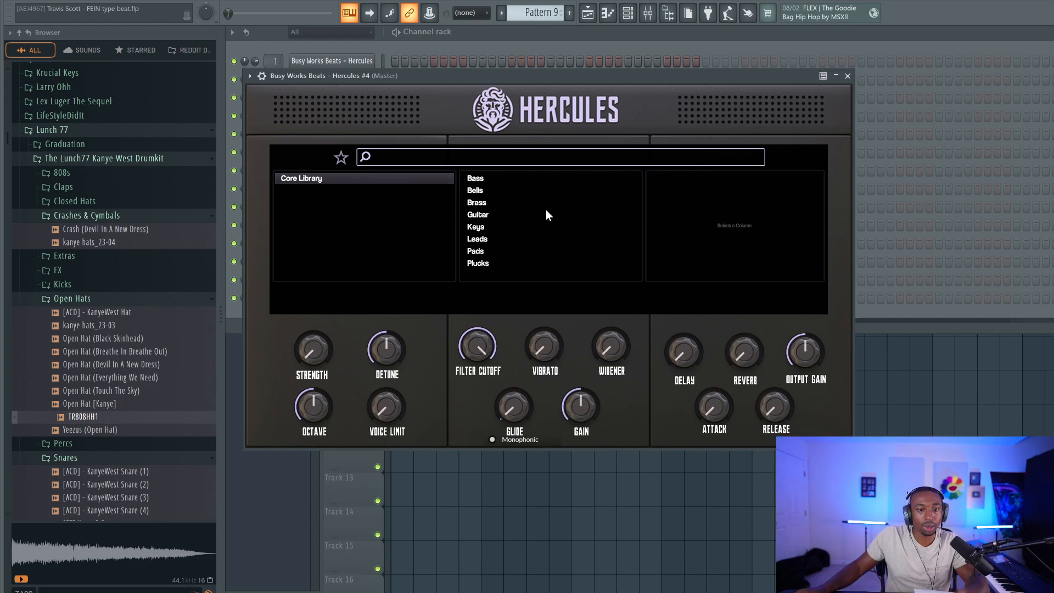
click(480, 264)
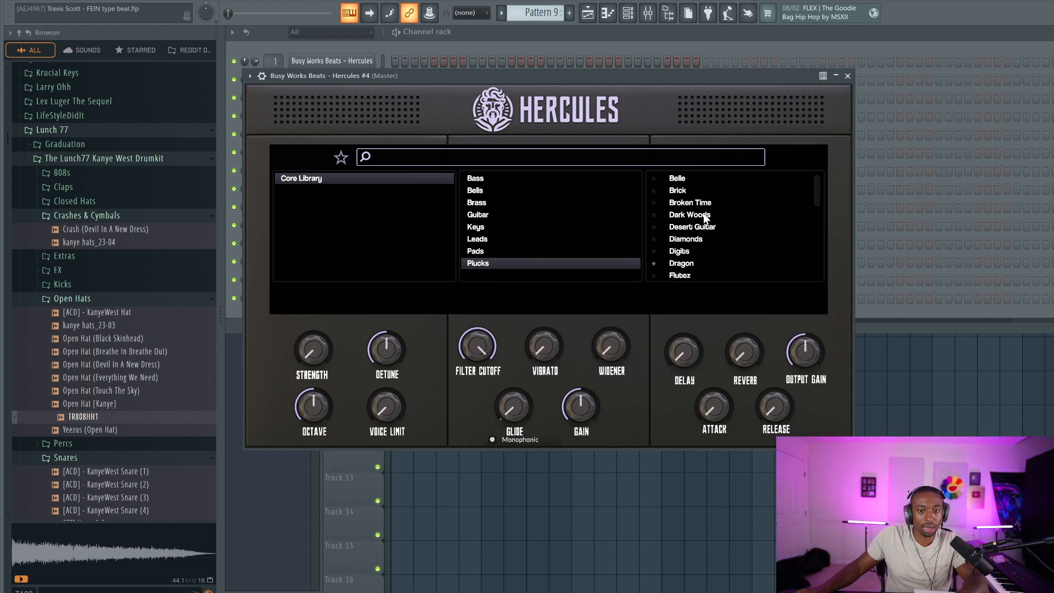
click(847, 76)
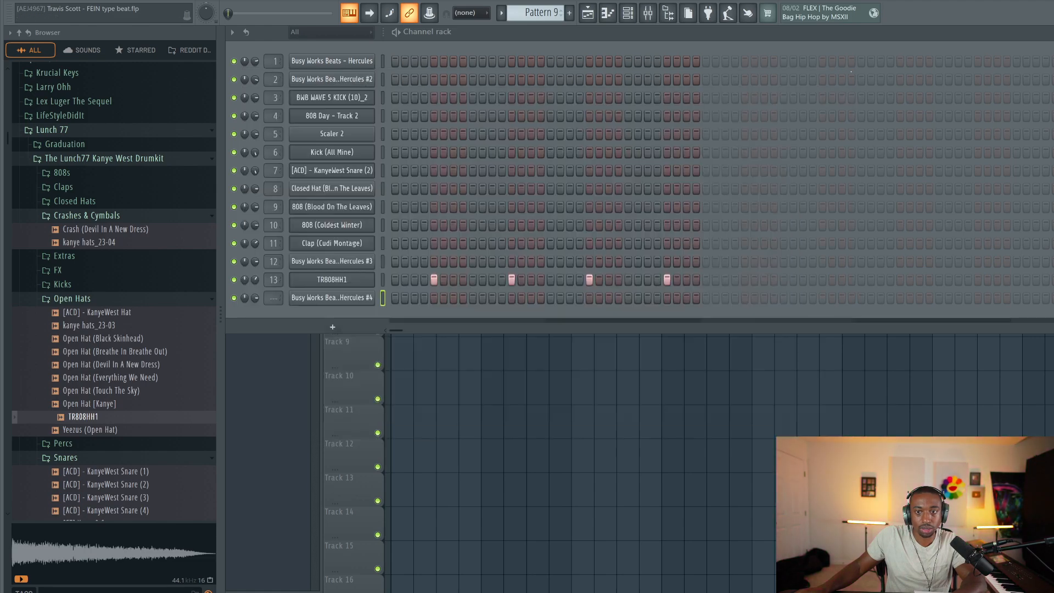
Step: Route Hercules #4 to its own mixer track, switch to Pattern 13, and briefly play the arrangement before stopping it
key(ctrl+l)
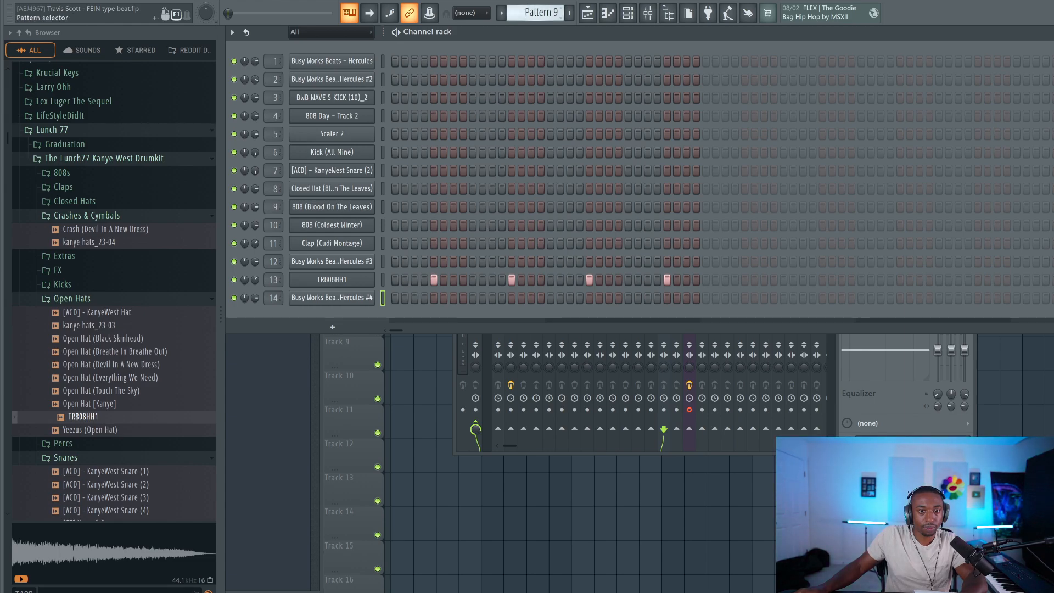
key(space)
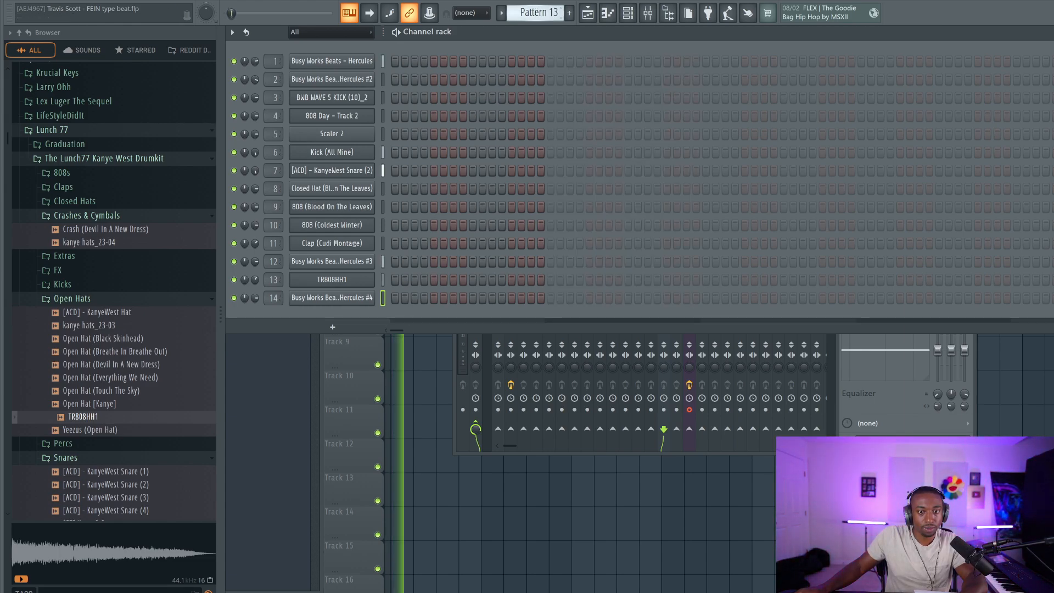
scroll(525, 12, down, 3)
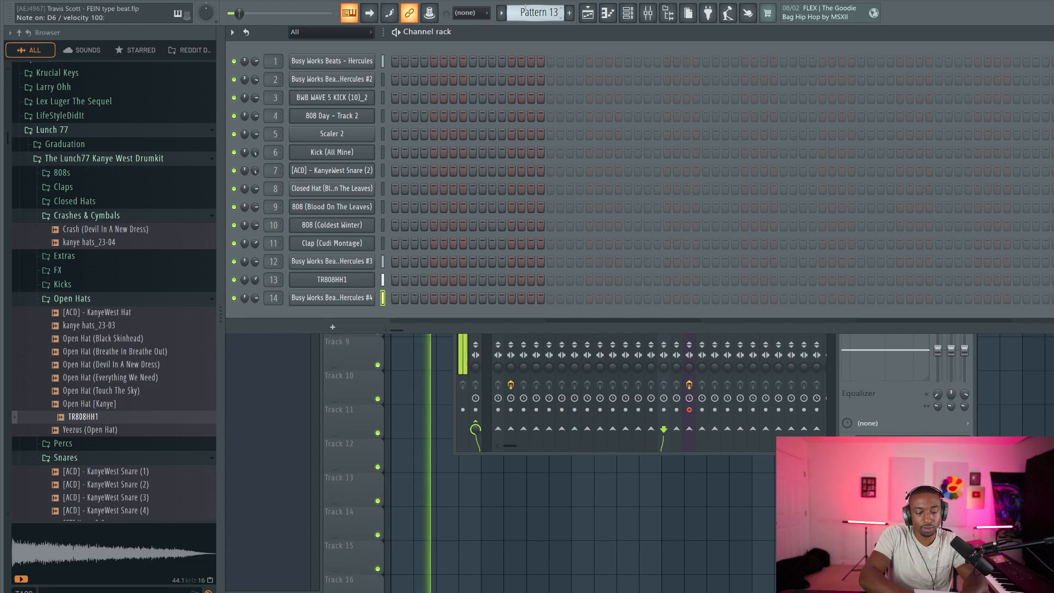
key(space)
key(F5)
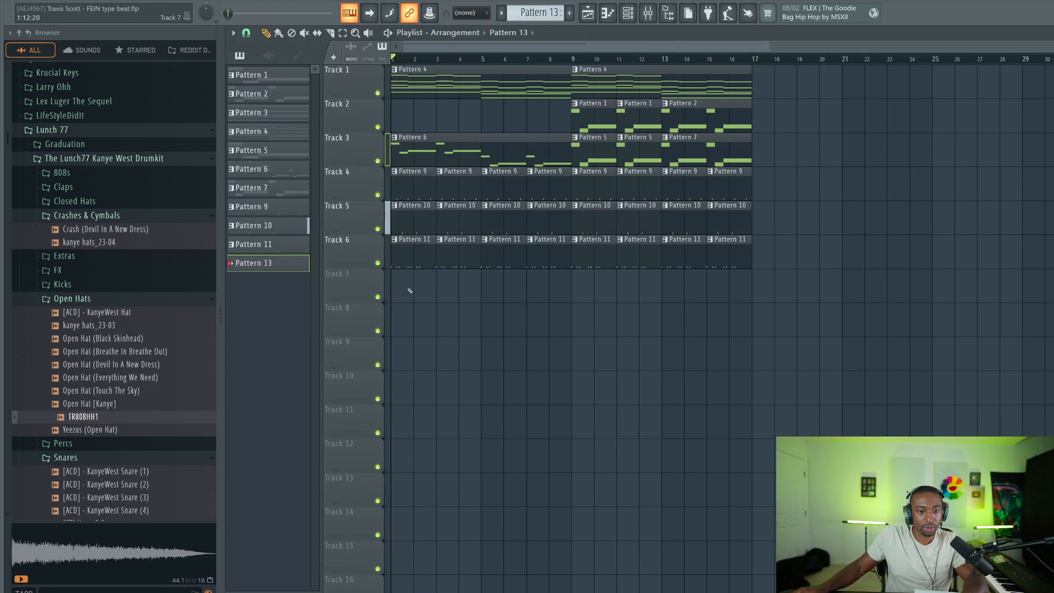
Step: Play the arrangement with the Kick (All Mine) channel muted
key(space)
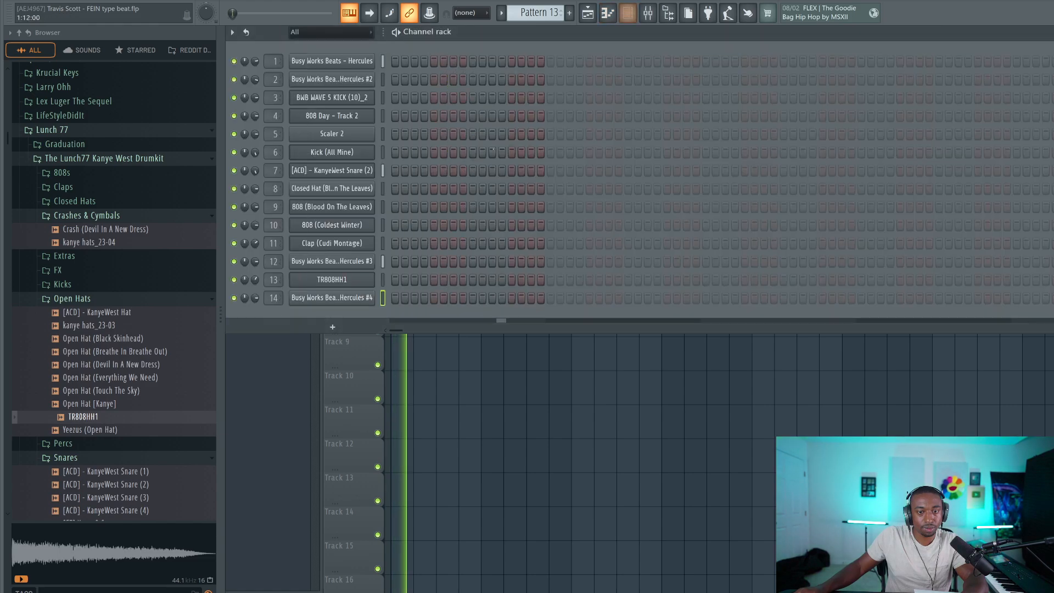
key(F6)
key(space)
key(space)
click(234, 152)
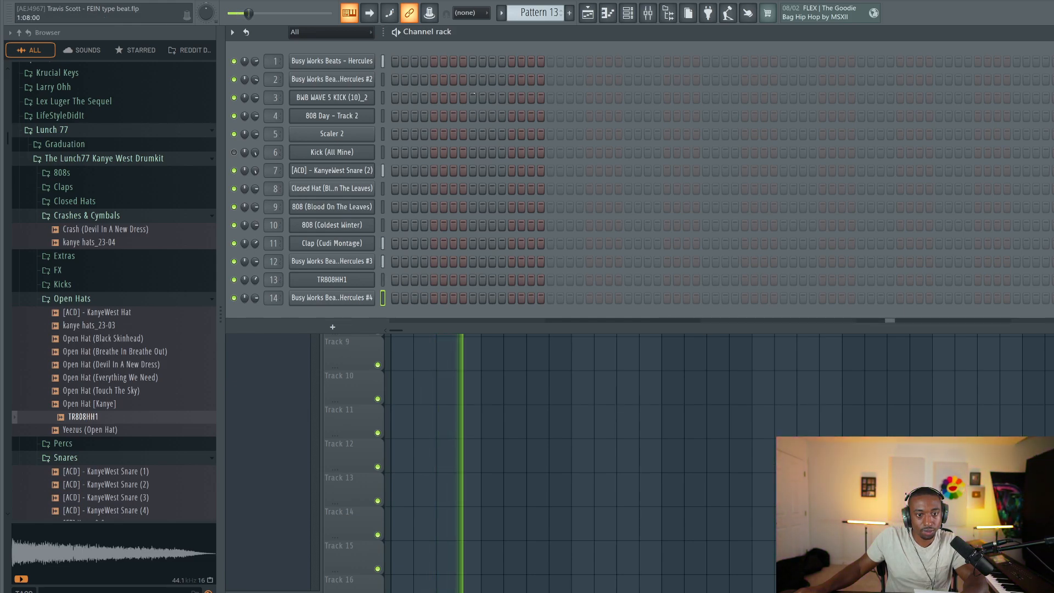
Step: Switch to Pattern 11, unmute the Kick (All Mine) channel and raise the Trim setting of its sample
scroll(538, 13, up, 2)
right_click(433, 152)
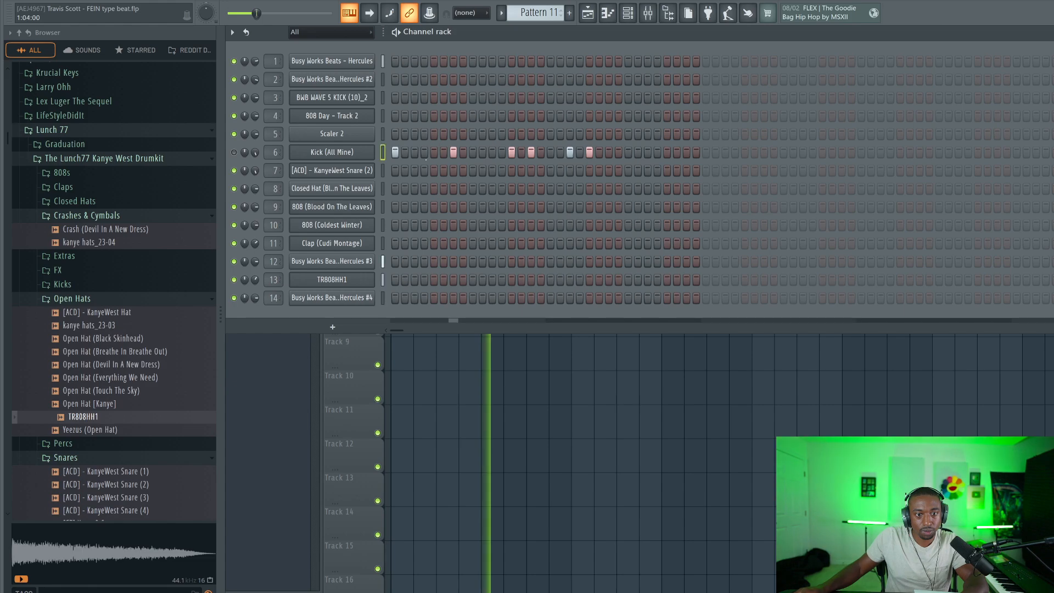
click(234, 152)
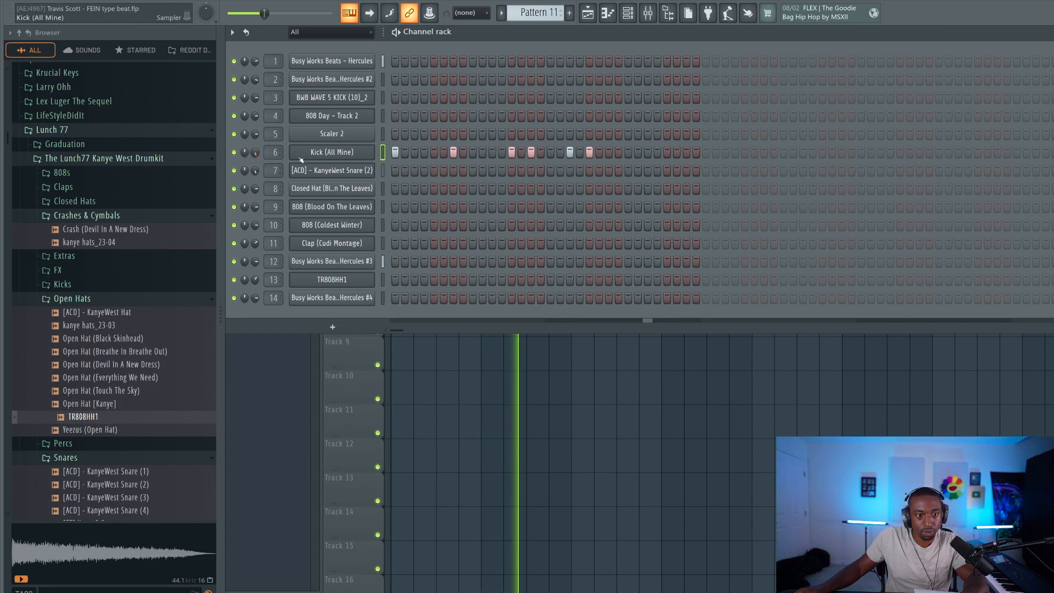
click(331, 152)
drag(565, 240, 565, 187)
click(579, 76)
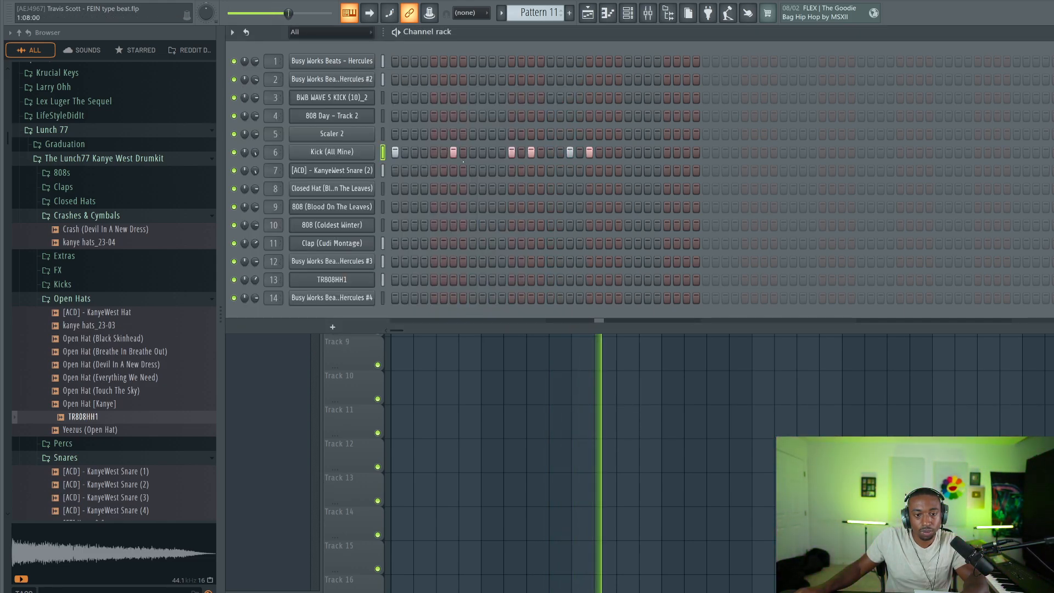
Step: Add a kick on step 5 of Pattern 11 and raise the Boost of the Kick (All Mine) sample
click(432, 152)
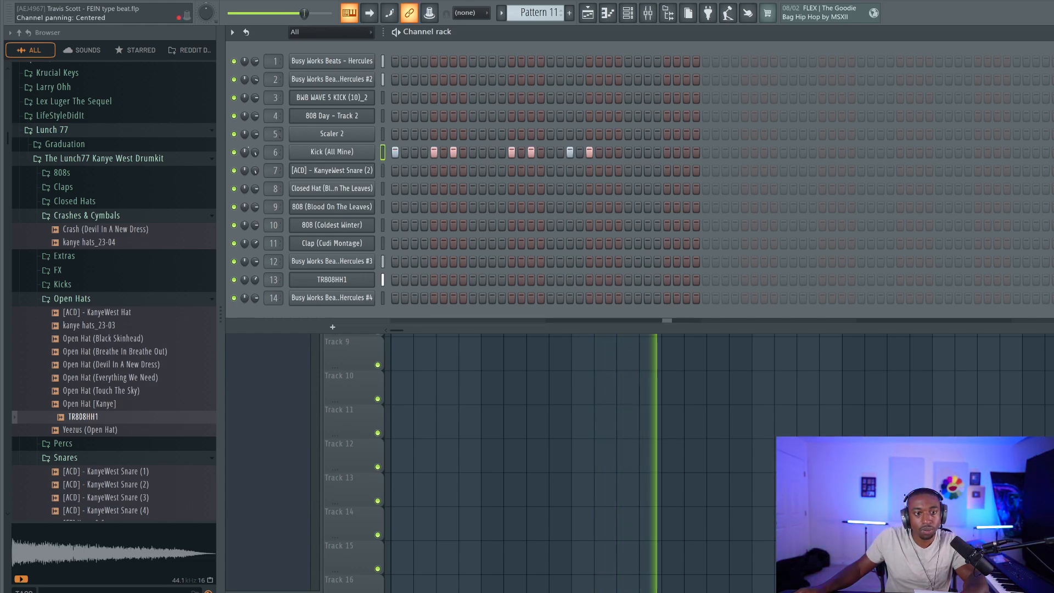
click(331, 152)
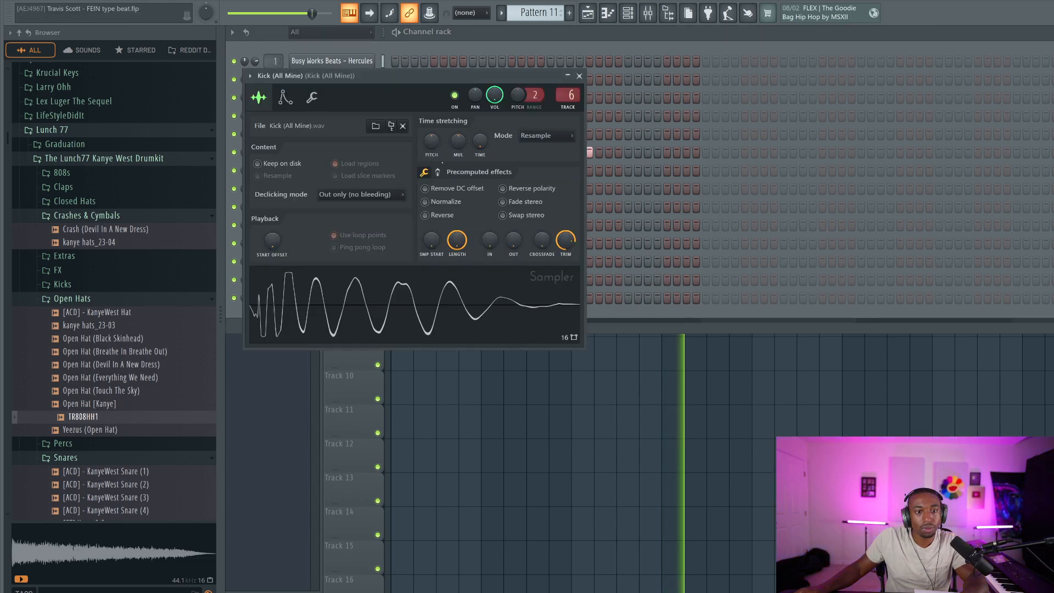
scroll(432, 193, down, 3)
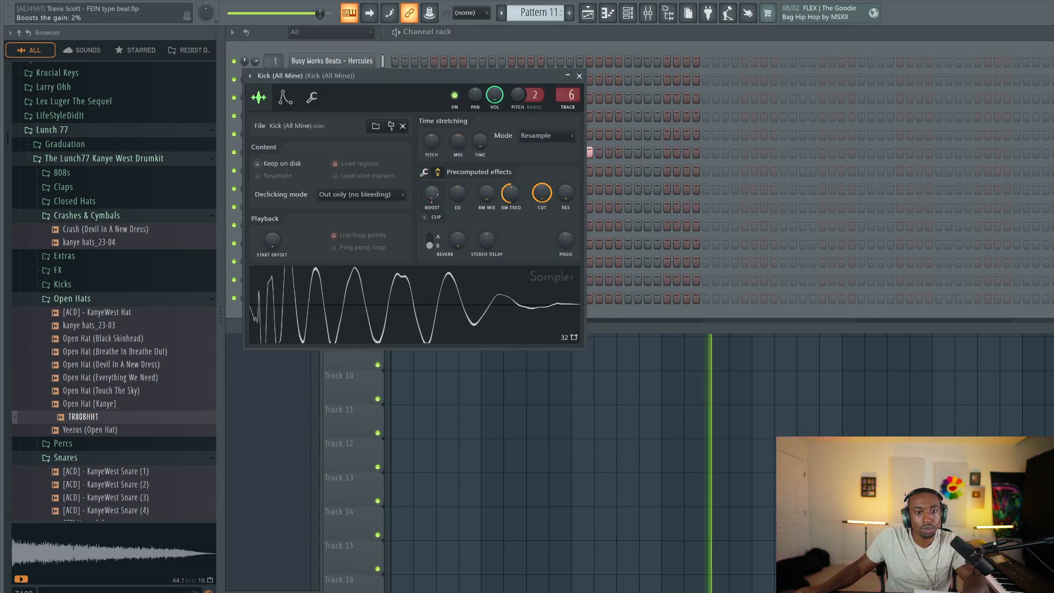
click(578, 76)
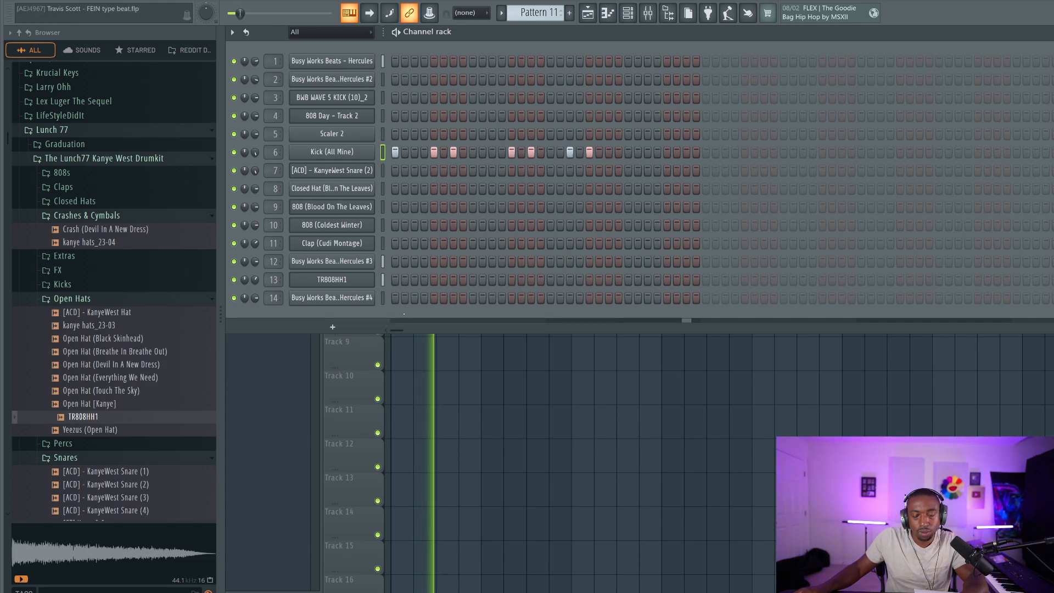
Step: Remove the kicks on steps 21 and 19 of Pattern 11 and check its clips on Track 6 of the playlist
right_click(589, 153)
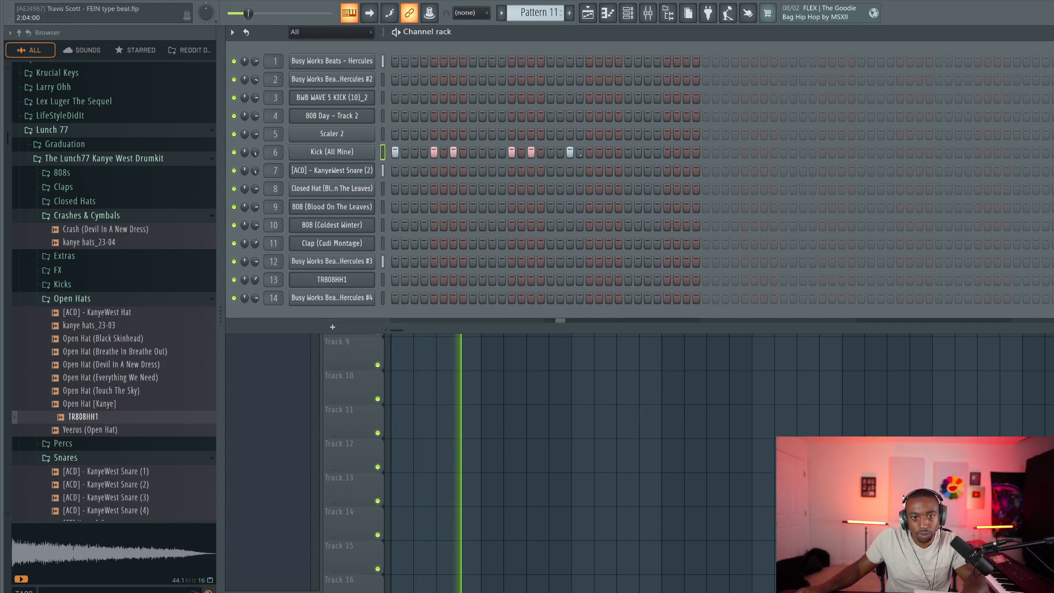
right_click(569, 153)
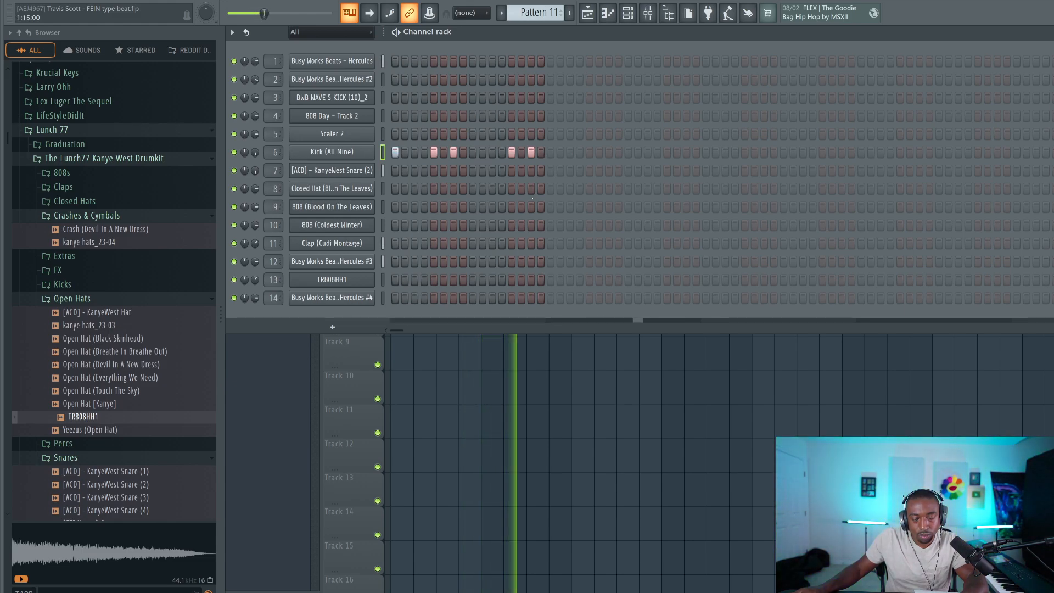
key(F6)
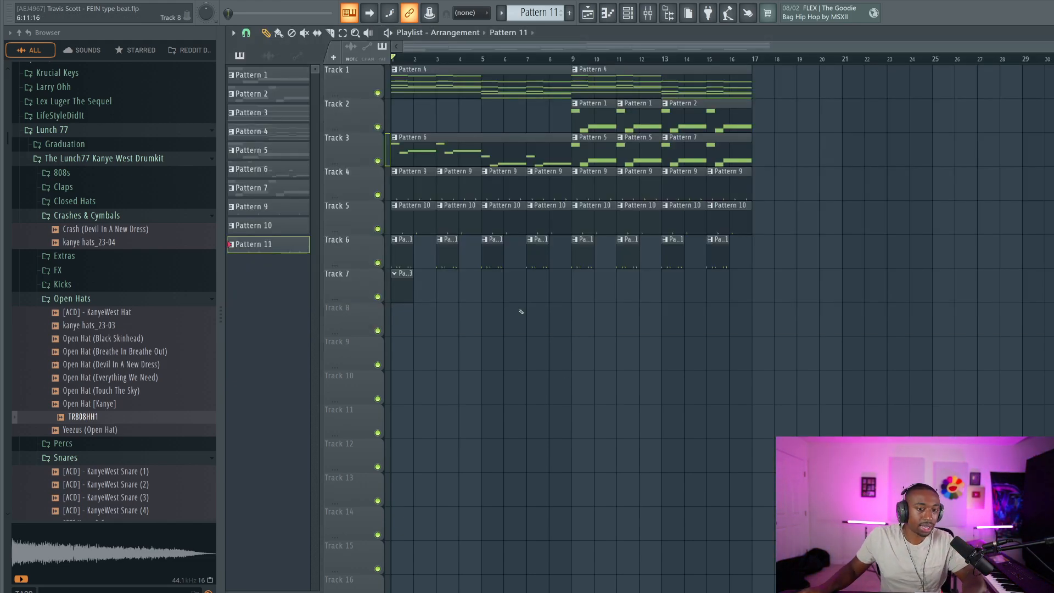
Step: Fill every second step of the Closed Hat (Blood On The Leaves) channel in Pattern 12
click(627, 13)
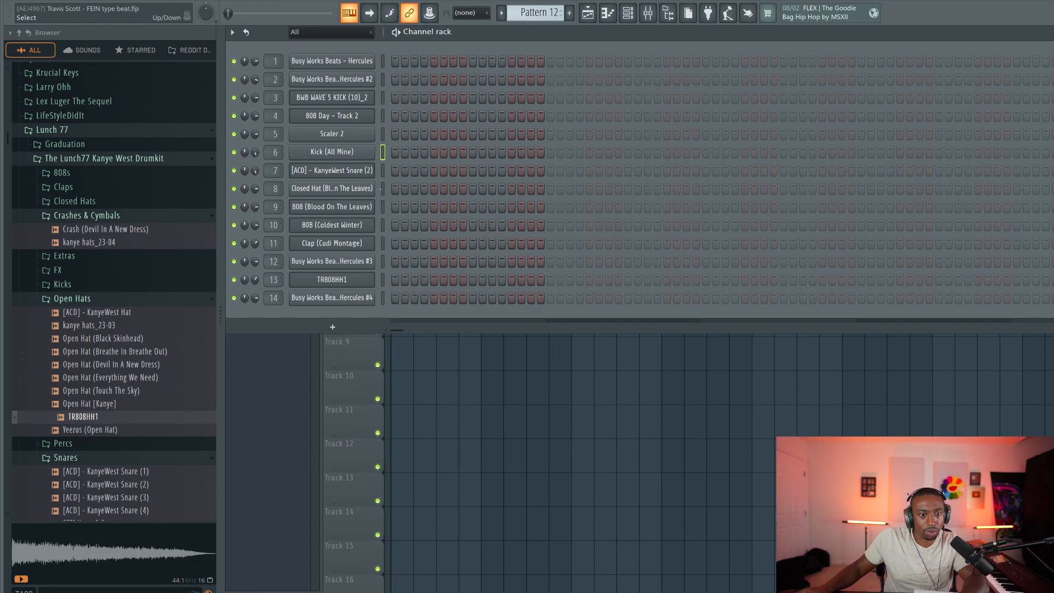
right_click(355, 189)
click(499, 221)
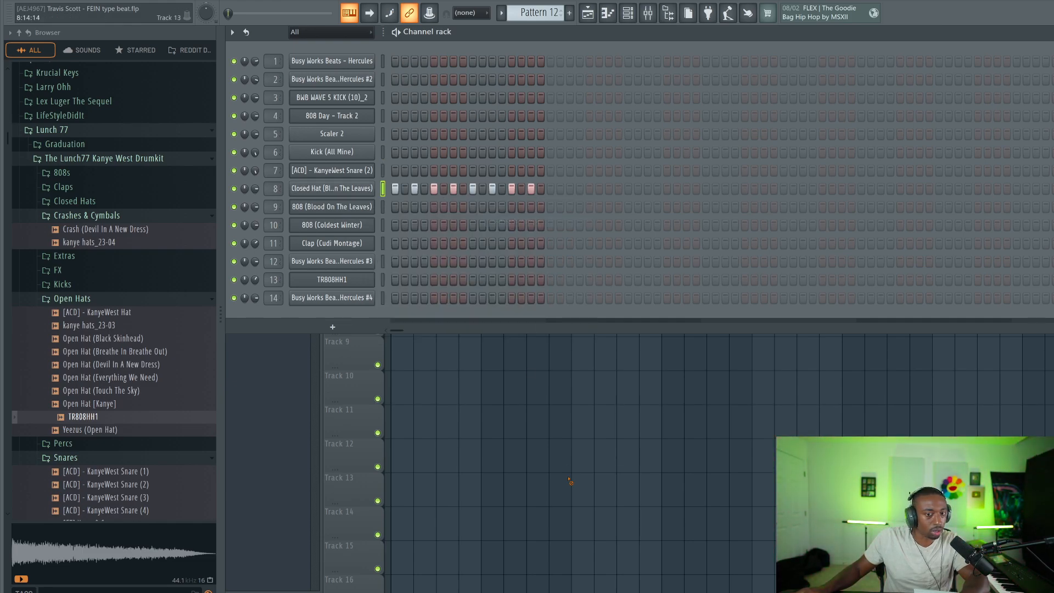
Step: Place the Pattern 12 clip at bar 1 of Track 8 and delete the clip at bar 1 of Track 7
click(570, 481)
drag(490, 315, 403, 313)
right_click(405, 292)
Step: Play the arrangement and duplicate the Pattern 12 clip along Track 8 until it fills all 16 bars
key(space)
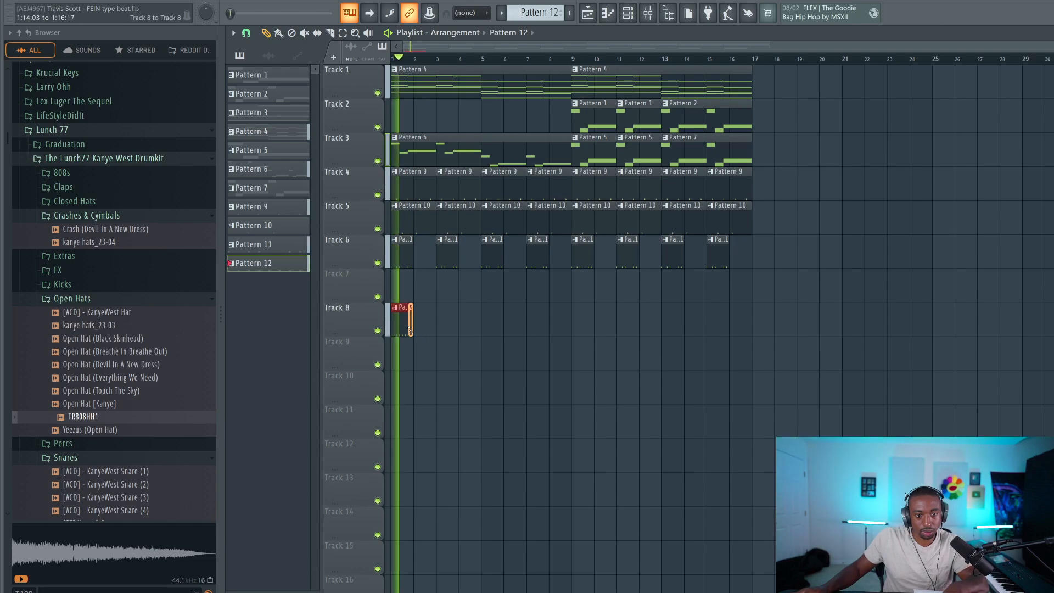
key(ctrl+b)
key(ctrl+b)
key(ctrl+b)
key(ctrl+b)
key(ctrl+b)
key(ctrl+b)
key(ctrl+b)
key(ctrl+b)
key(ctrl+b)
key(ctrl+b)
key(ctrl+b)
key(ctrl+b)
key(ctrl+b)
key(ctrl+b)
key(ctrl+b)
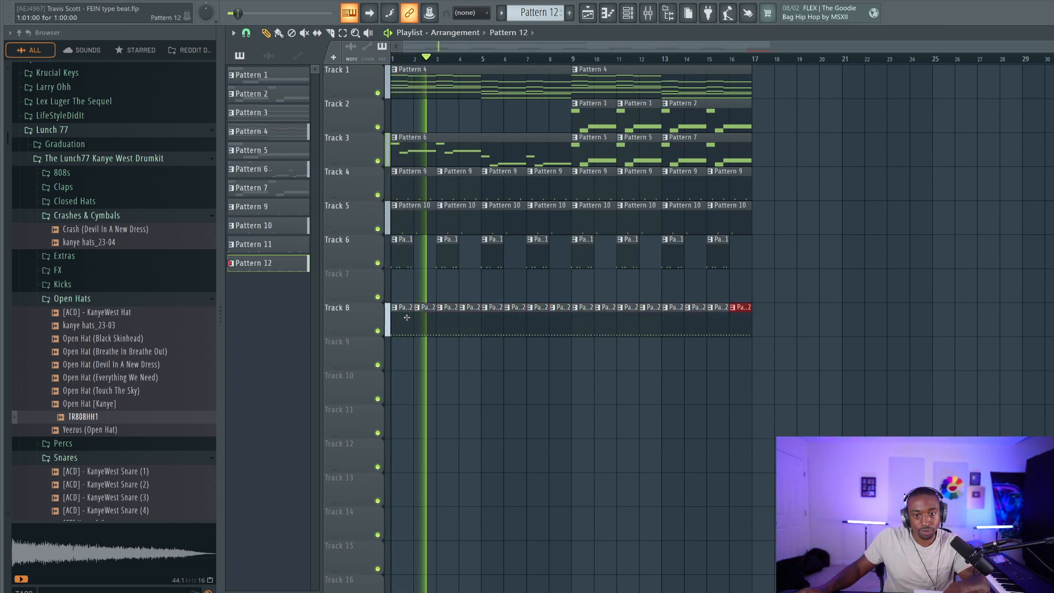
Step: Inspect the TR808HH1 channel's sampler settings while the arrangement plays, and close them
click(632, 20)
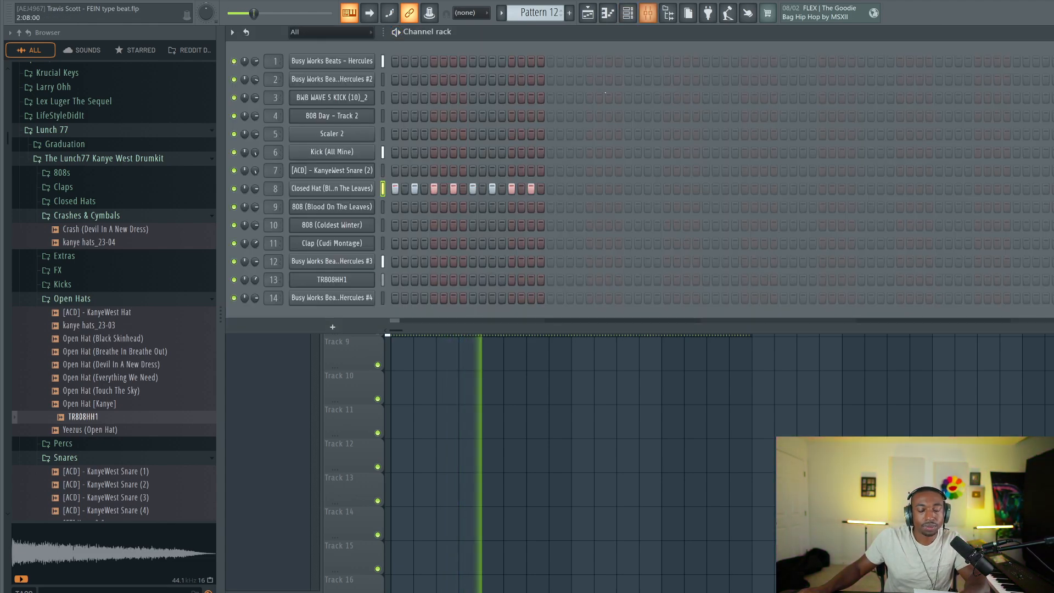
click(382, 279)
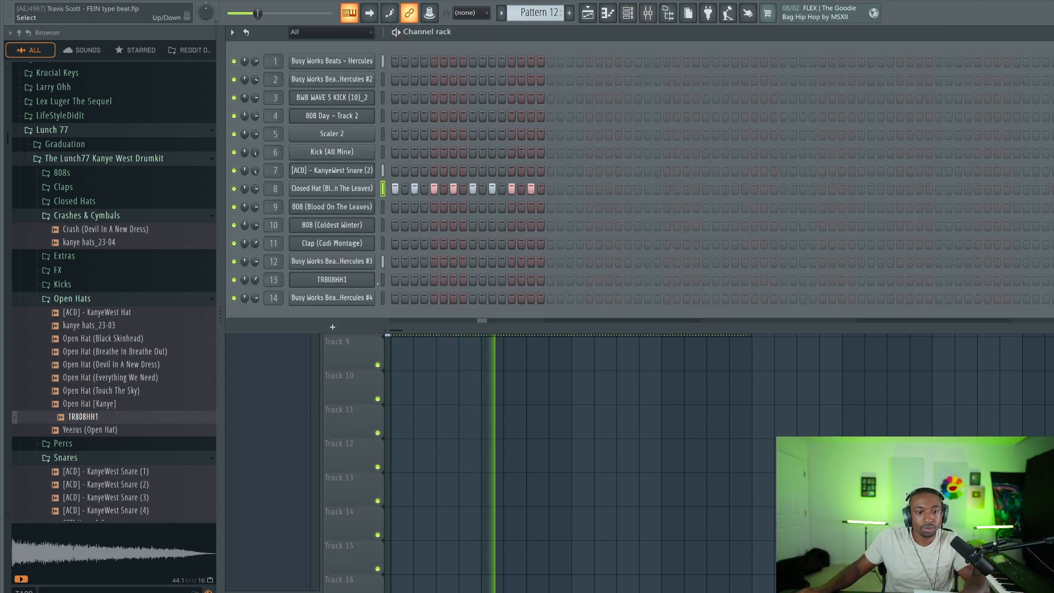
click(332, 279)
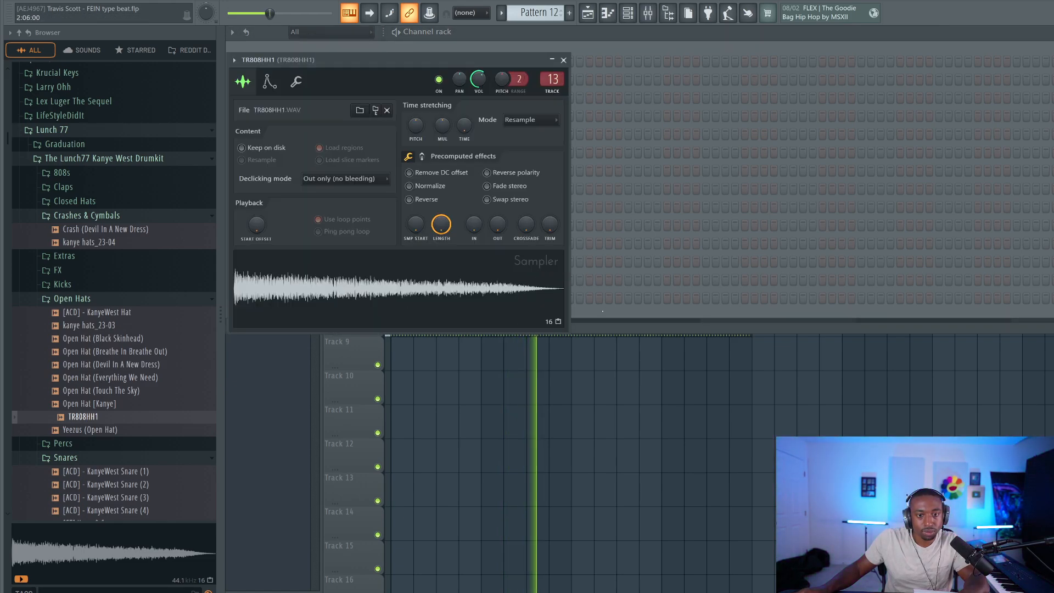
click(563, 60)
Step: Switch to the empty Pattern 13, stop playback and view the typing keyboard's layout and octave options
scroll(555, 8, up, 1)
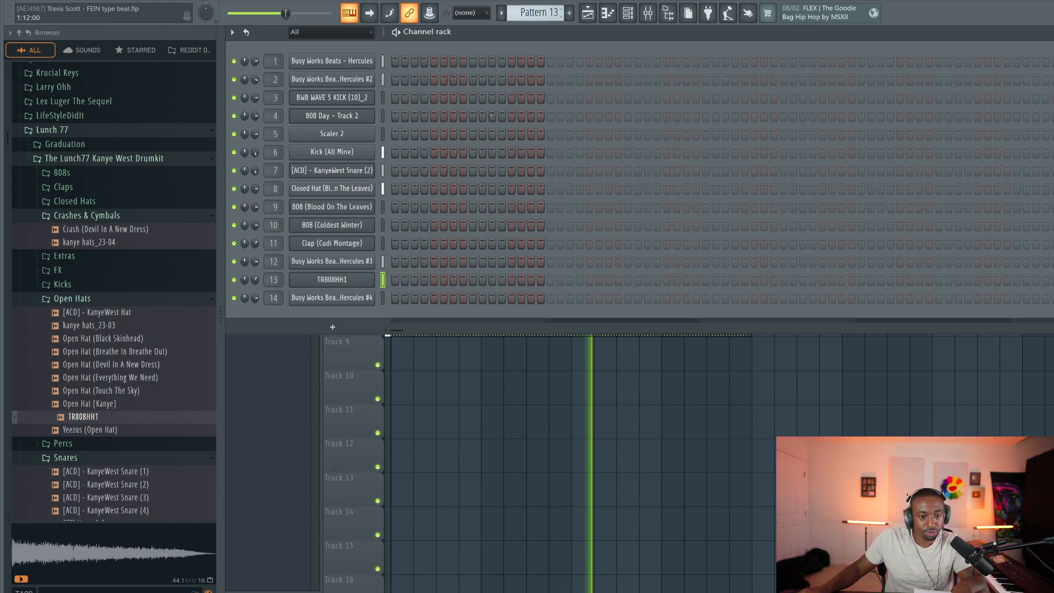
click(527, 423)
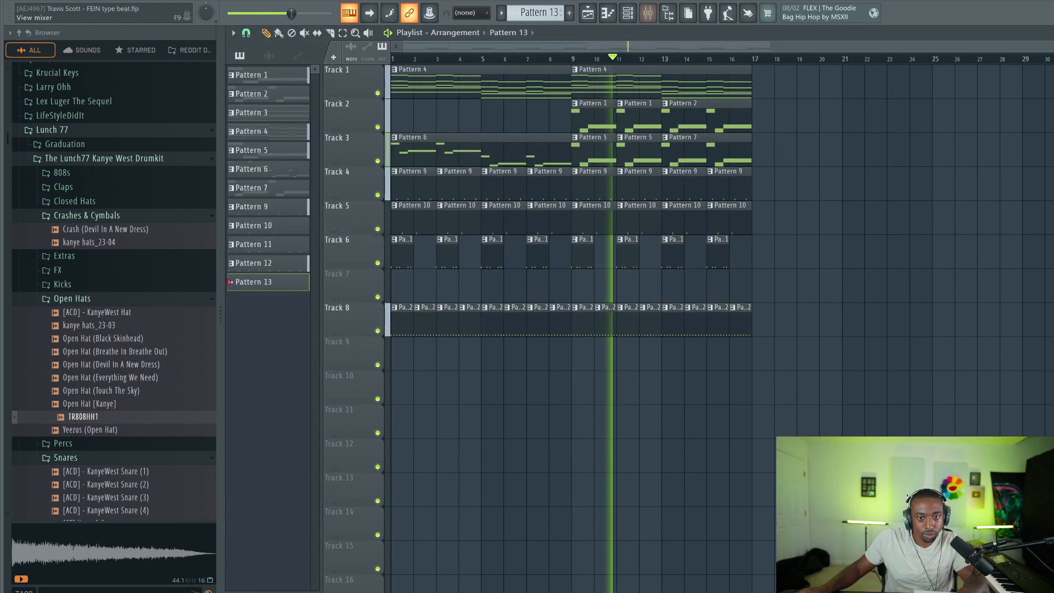
click(627, 13)
key(space)
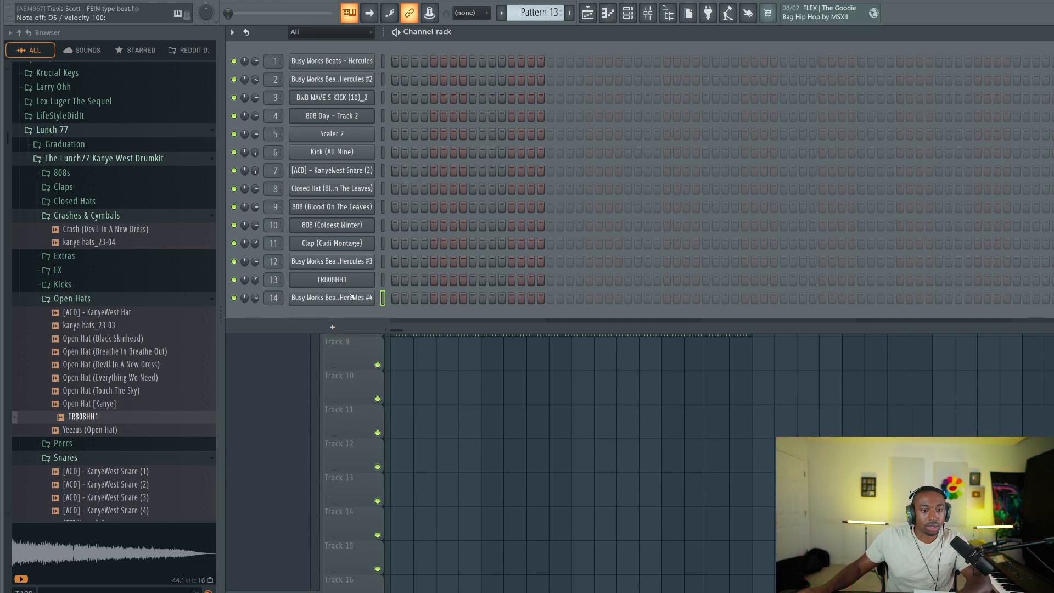
right_click(349, 12)
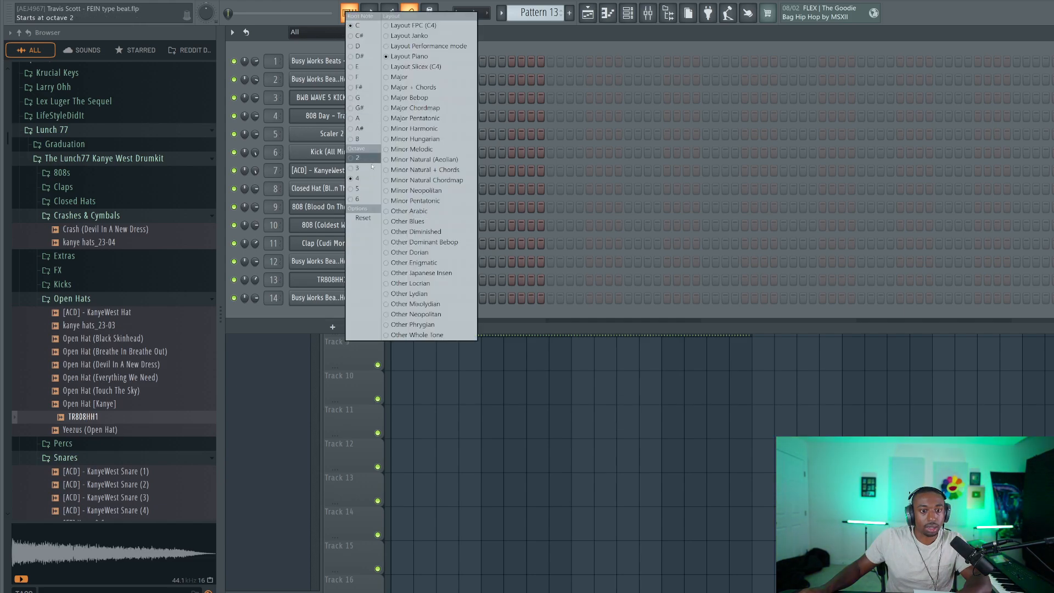
click(510, 49)
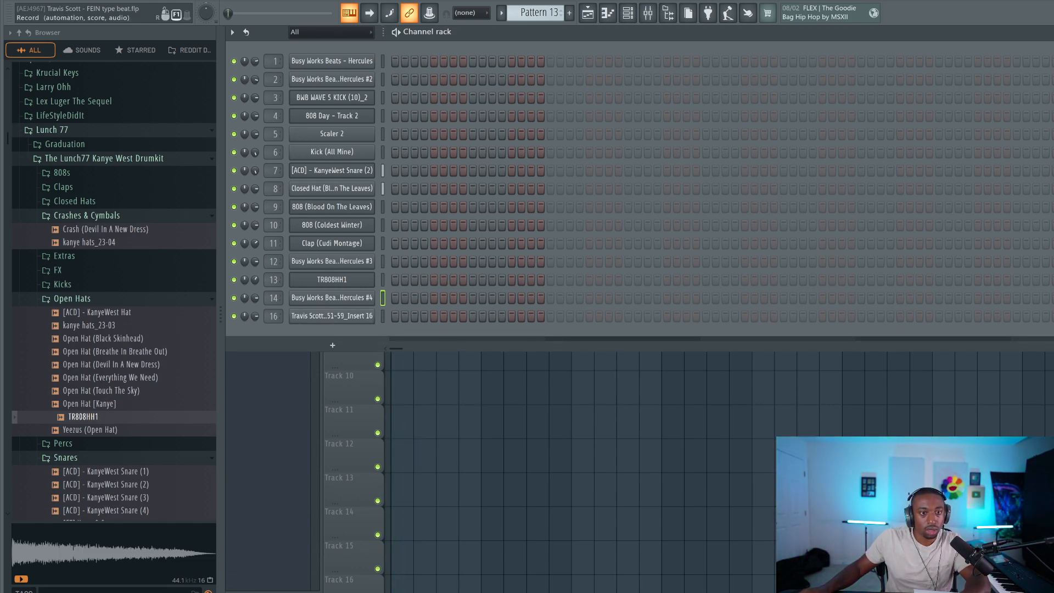
Step: Delete the recorded audio clip from bar 1 of Track 7 and play the arrangement
right_click(475, 446)
right_click(415, 283)
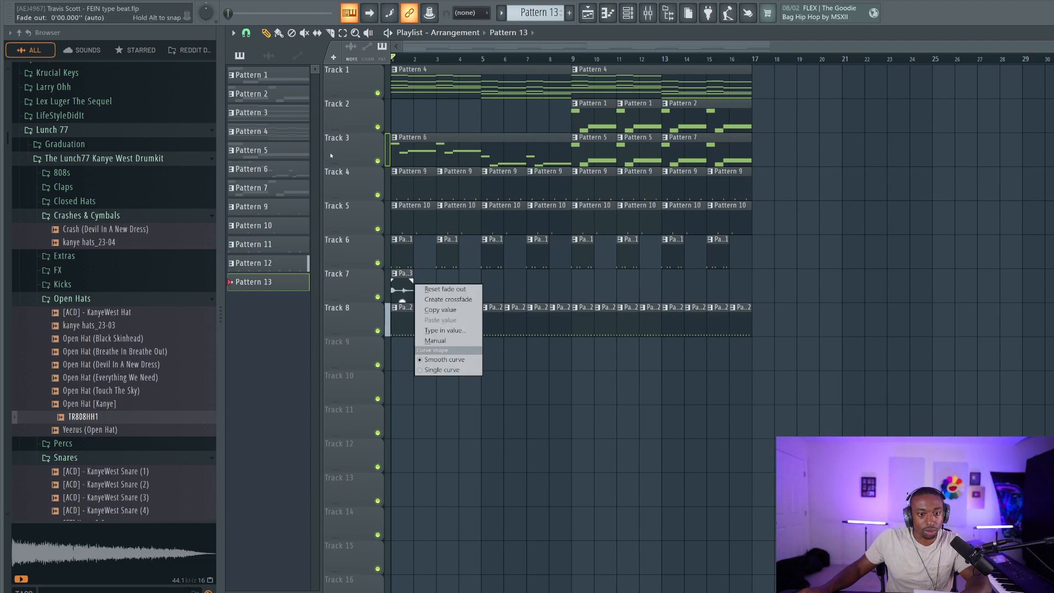
click(269, 46)
right_click(416, 284)
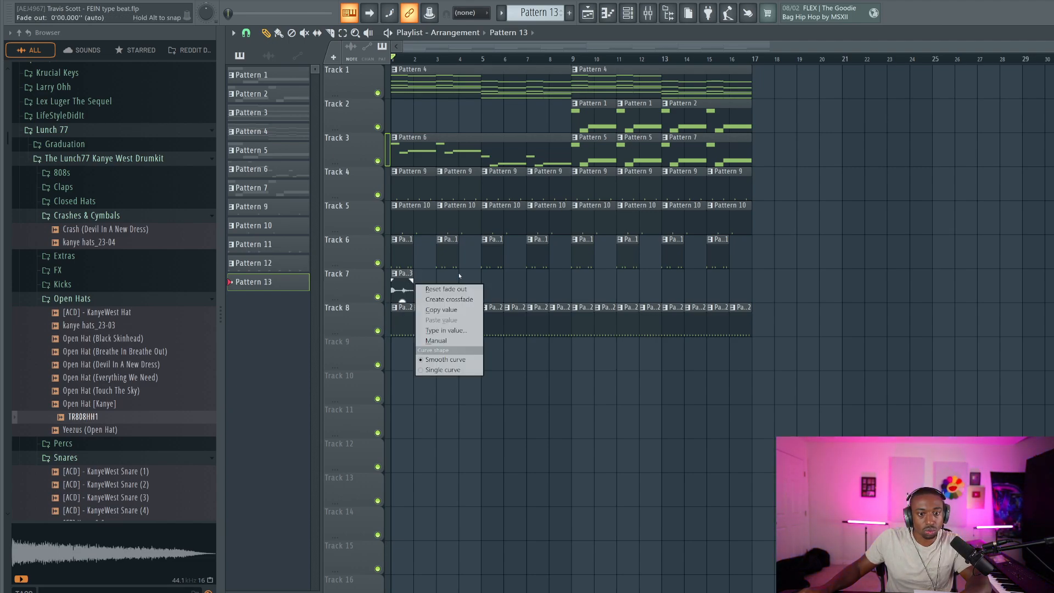
click(464, 274)
right_click(406, 277)
key(space)
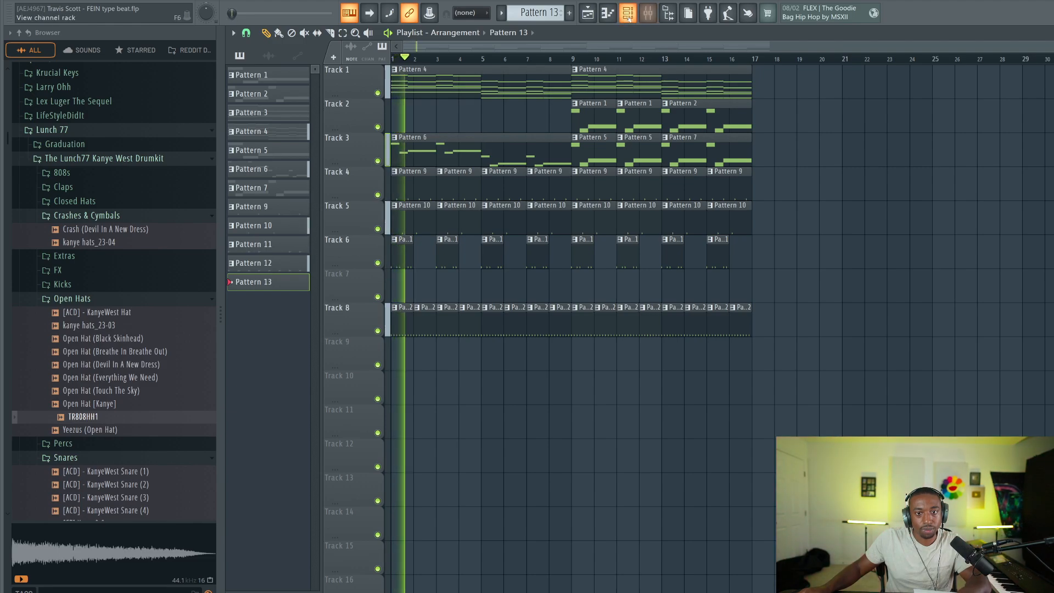
Step: Set external input monitoring to On for mixer track Insert 16 and return to the channel rack
key(F6)
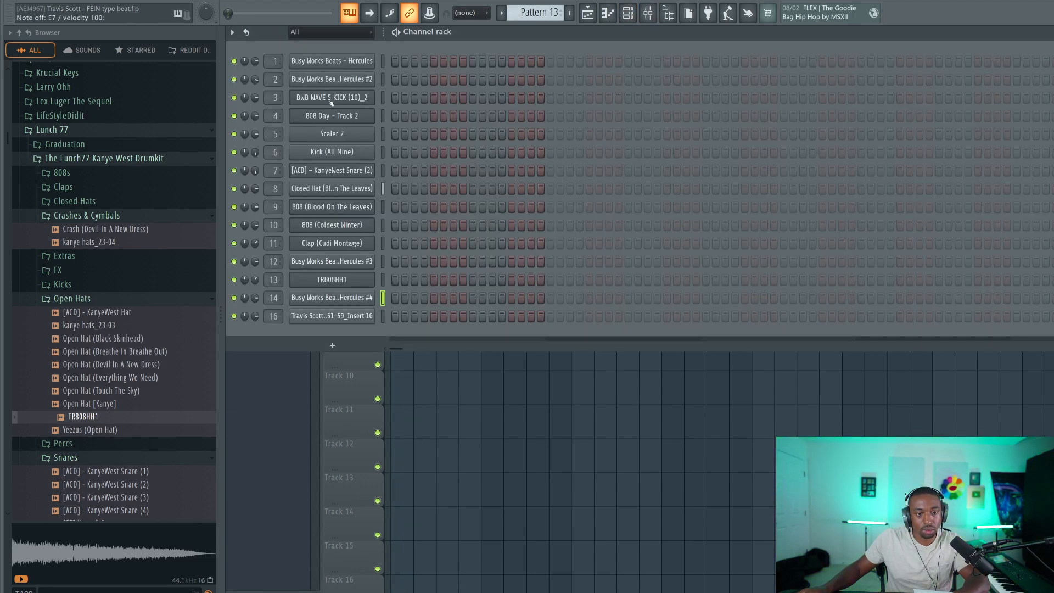
click(656, 16)
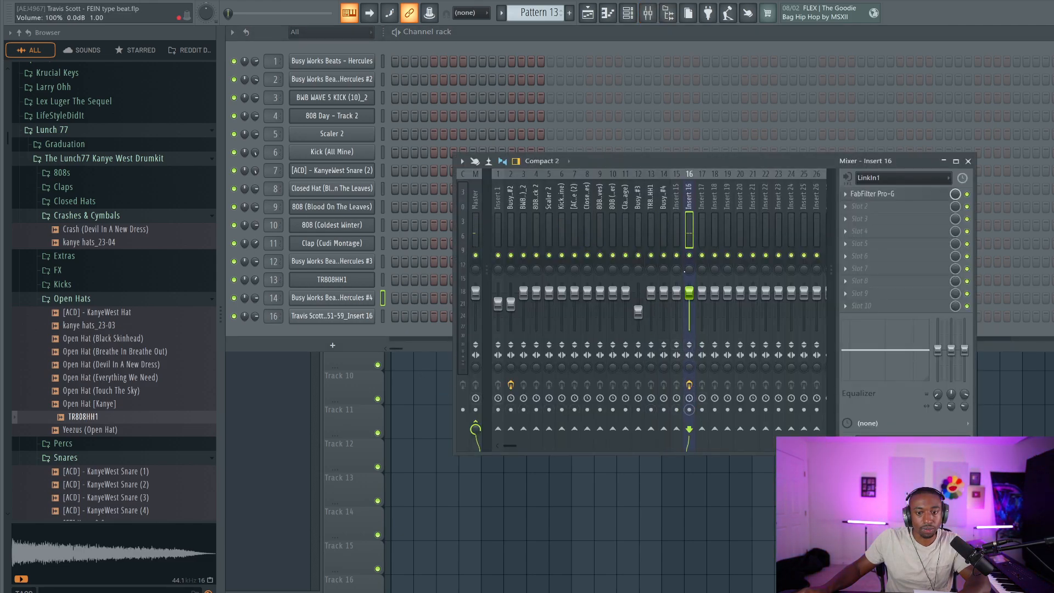
click(849, 179)
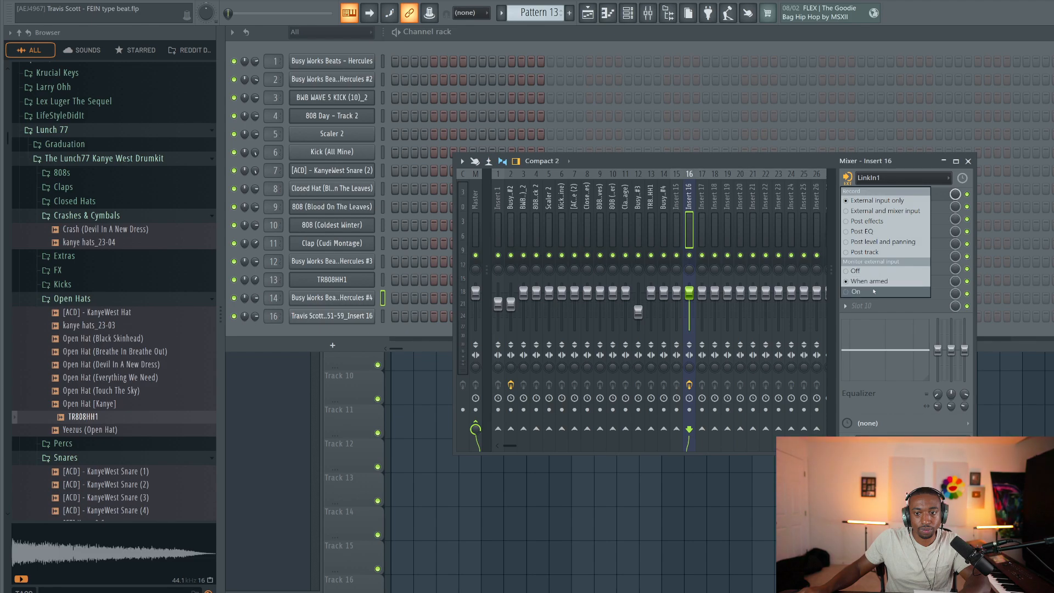
click(873, 291)
click(374, 332)
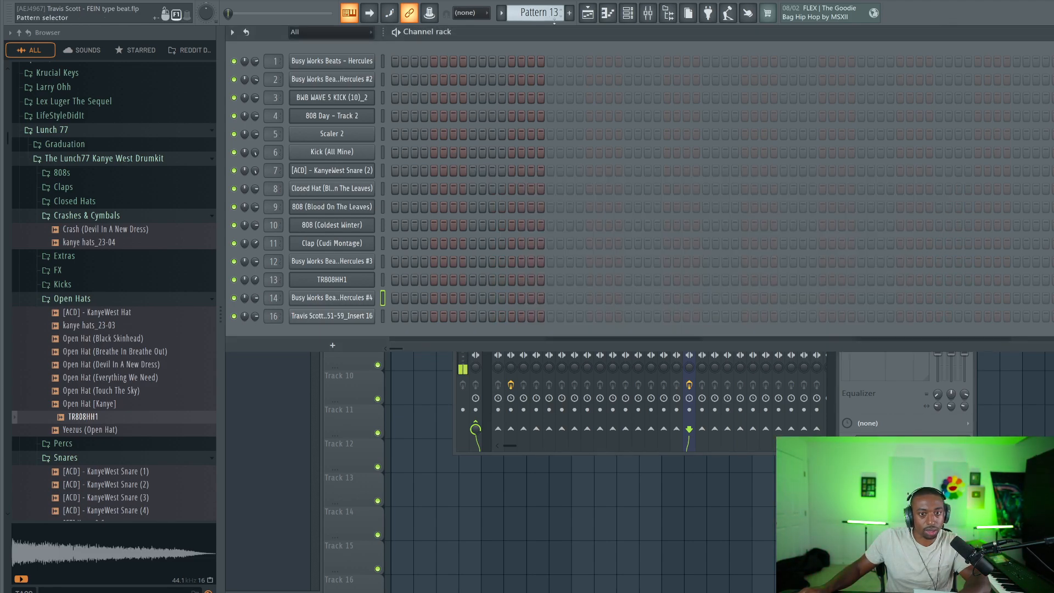
Step: Record a short three-note phrase on the Hercules #4 channel in Pattern 13 and place it on Track 9 at bar 1
key(KP_Add)
key(KP_Add)
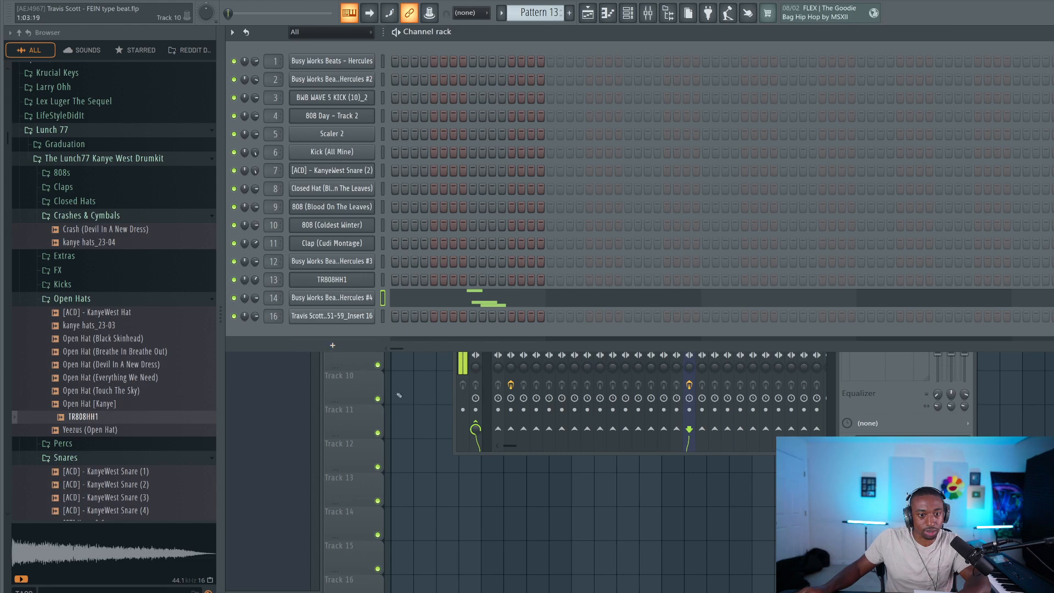
key(F5)
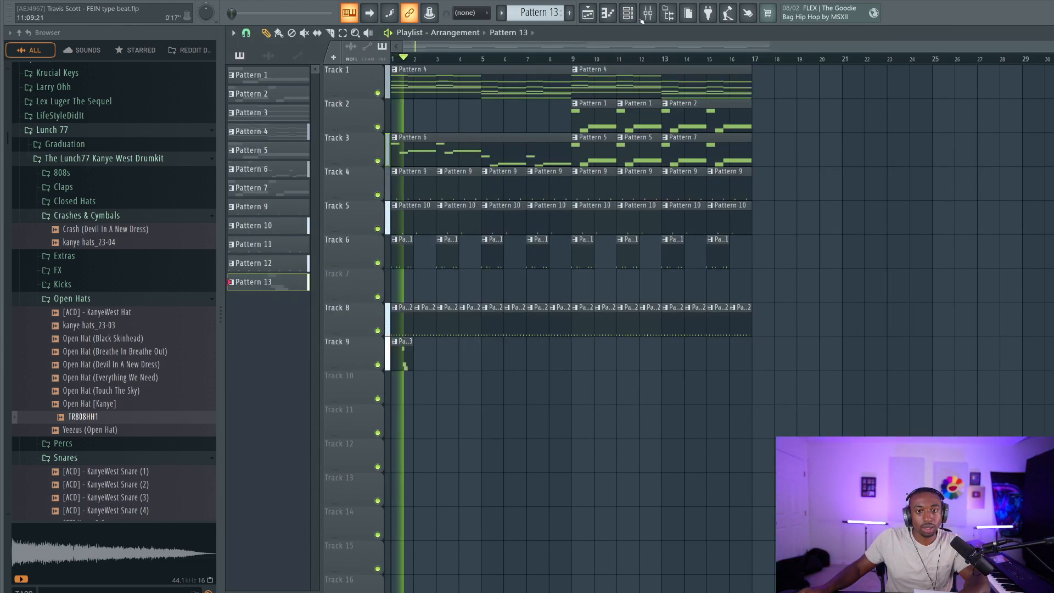
key(F9)
key(space)
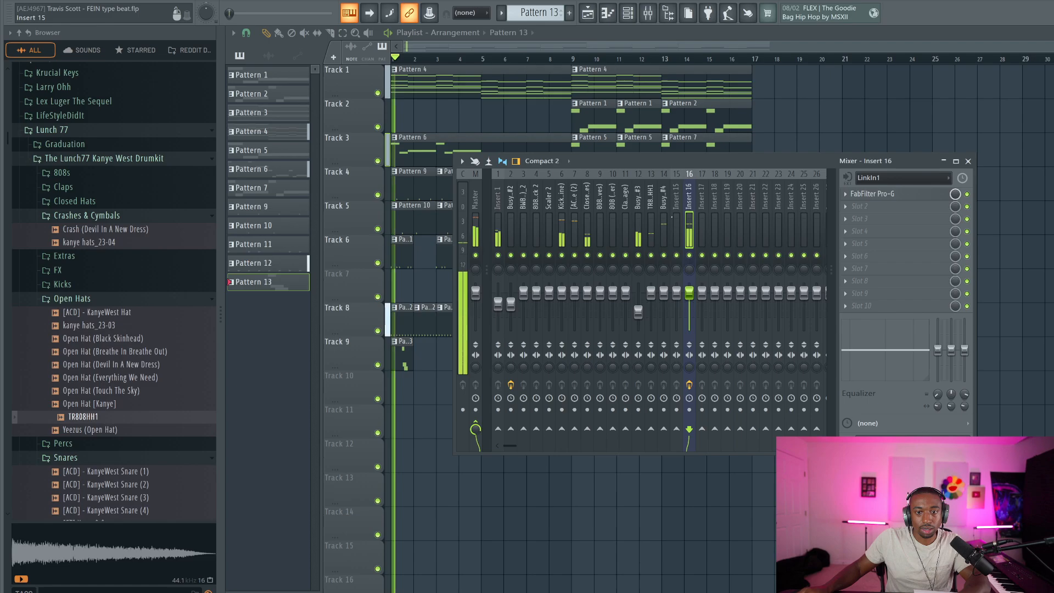
Step: Add Fruity Delay 3 to the first effect slot of the Hercules #4 mixer track
click(663, 211)
key(space)
click(871, 193)
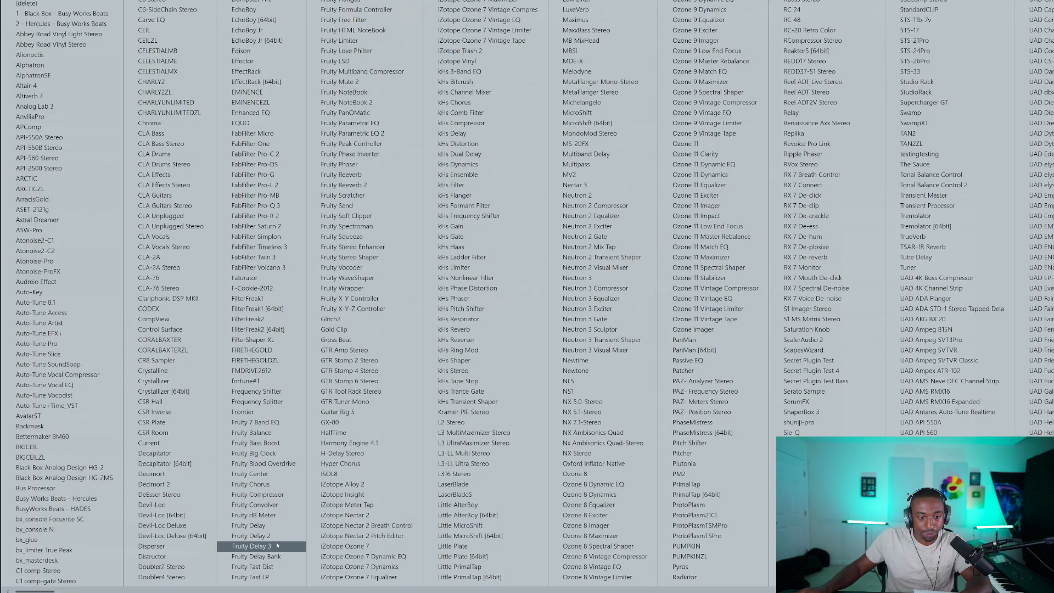
click(244, 546)
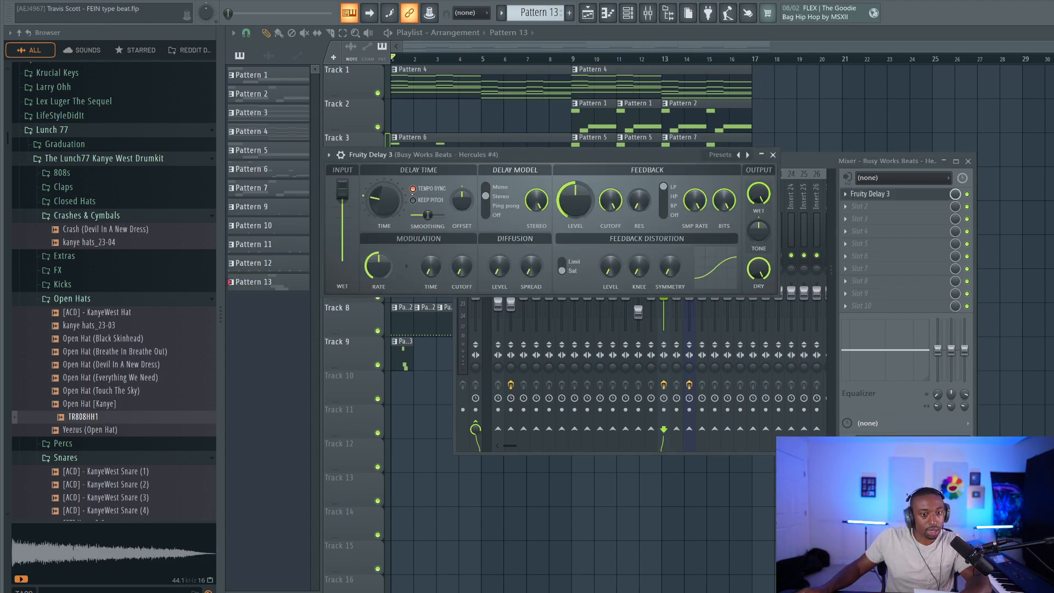
Step: Adjust the delay time, lower the output wet level to about 69%, set the delay model to Ping pong and close the delay
drag(384, 201, 384, 207)
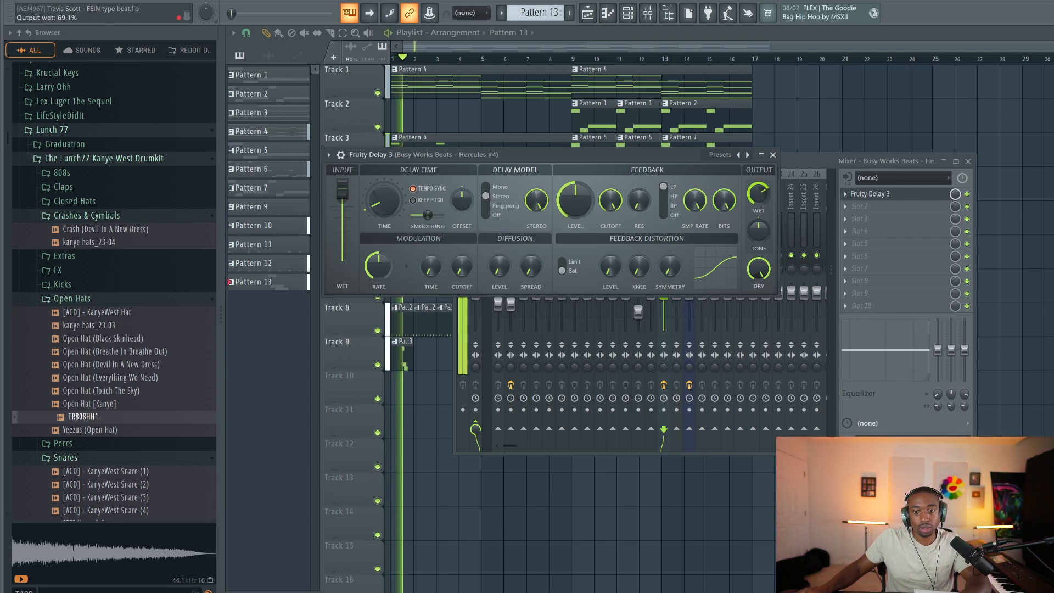
click(485, 205)
key(space)
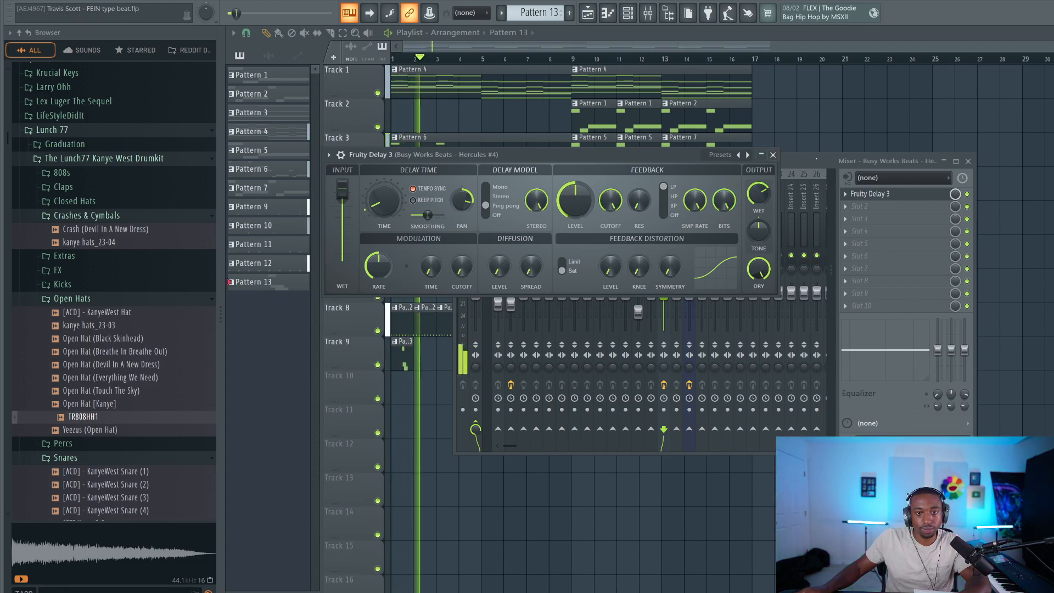
key(space)
click(773, 154)
Step: Open the Hercules #4 plugin's channel settings, raise the channel pitch to about +414 cents during playback, and close the plugin
click(627, 14)
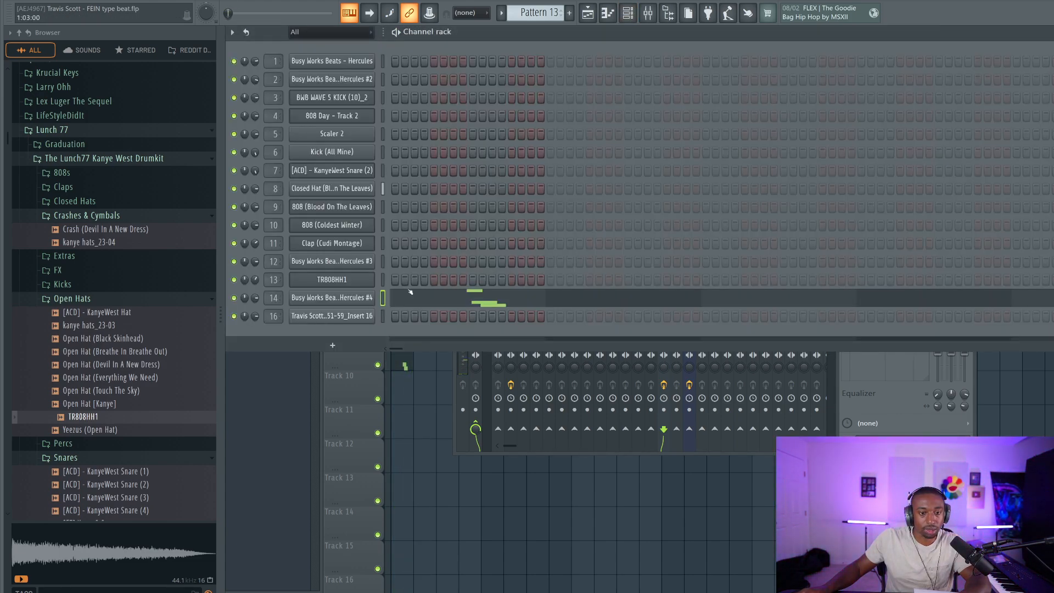
click(367, 298)
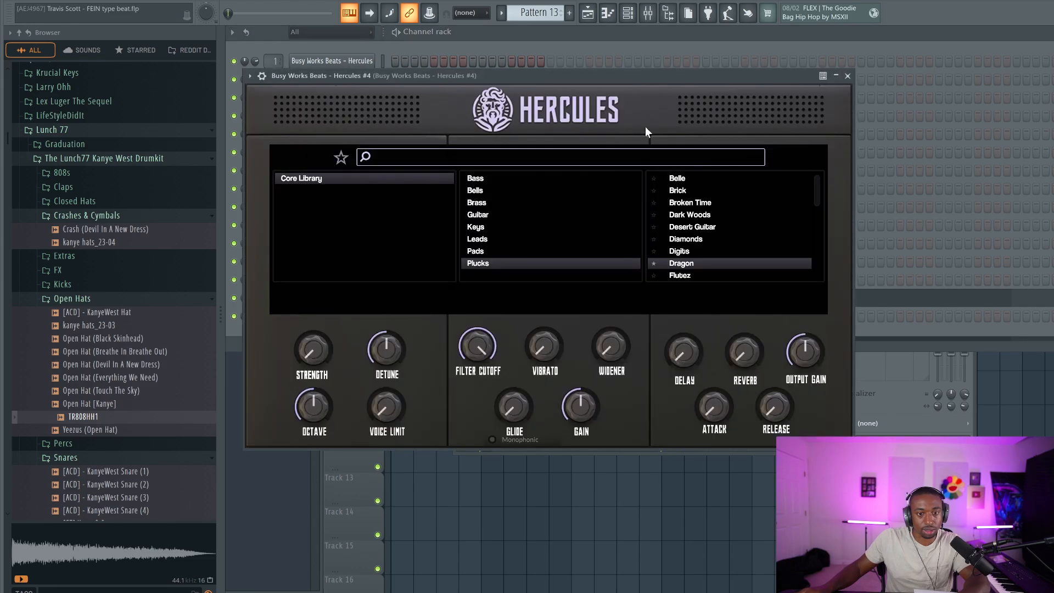
click(251, 76)
drag(785, 95, 785, 99)
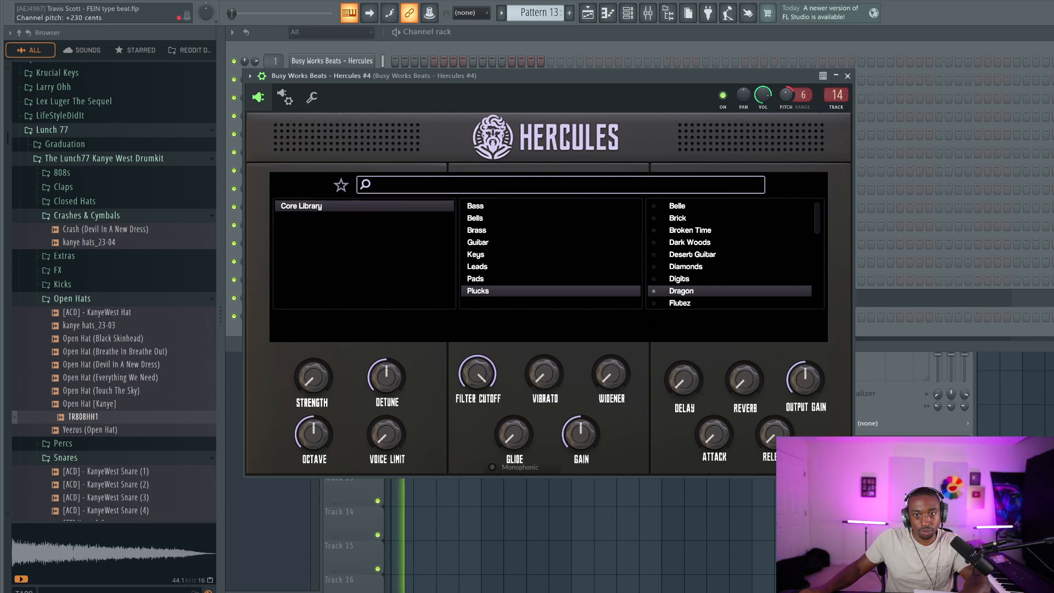
key(space)
drag(787, 95, 786, 84)
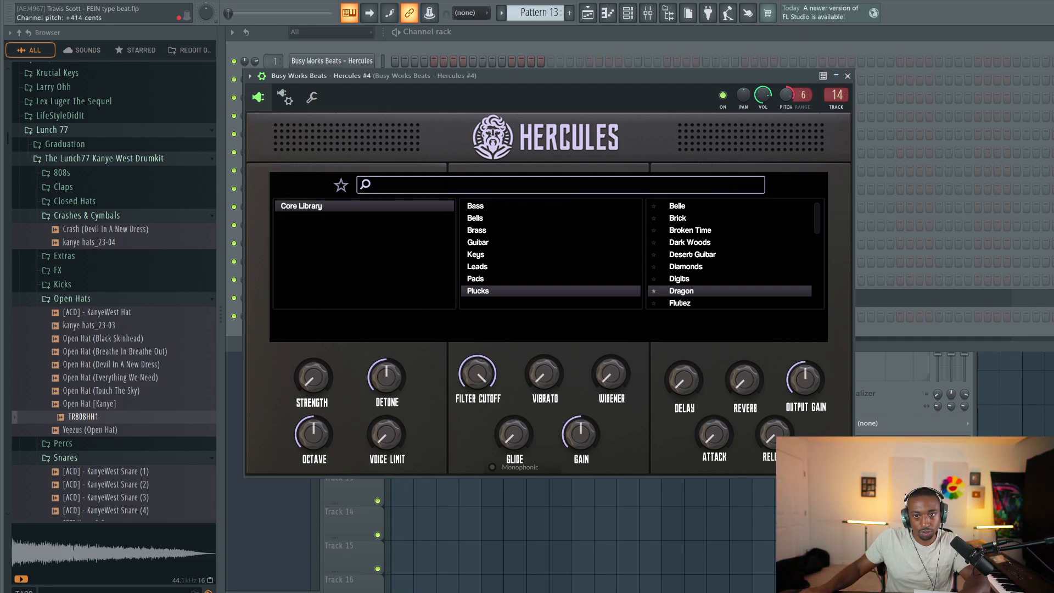
click(847, 76)
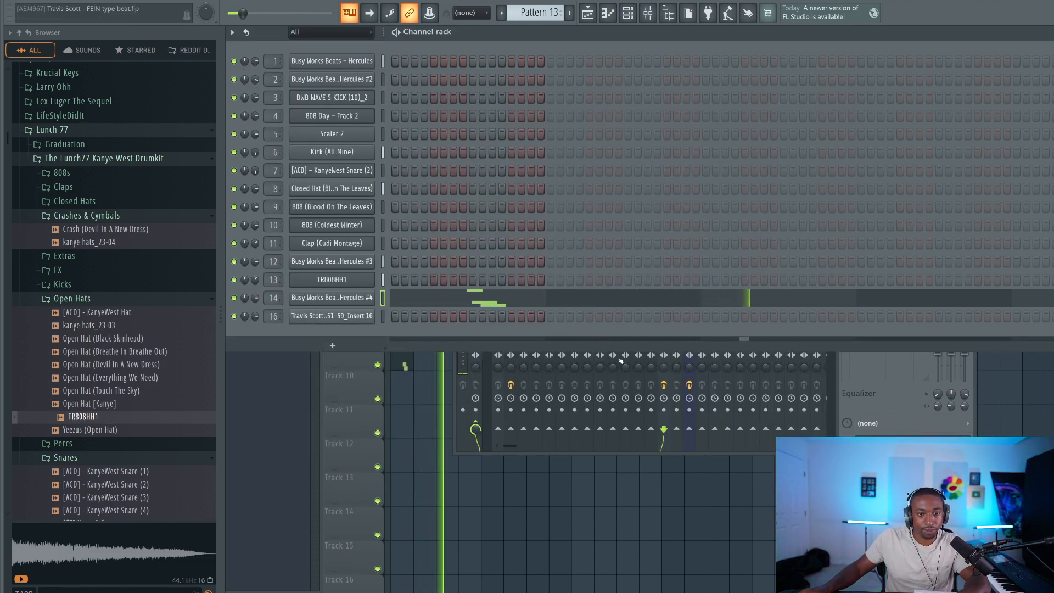
Step: Fine-tune the delay time and output wet level of Fruity Delay 3 on the Hercules #4 mixer track during playback
click(665, 376)
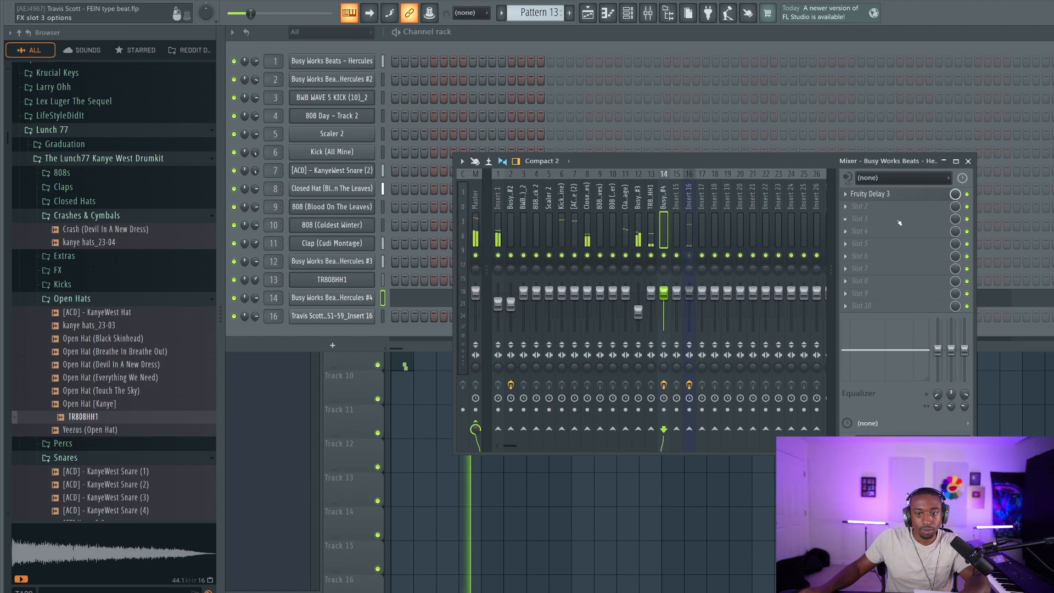
click(890, 195)
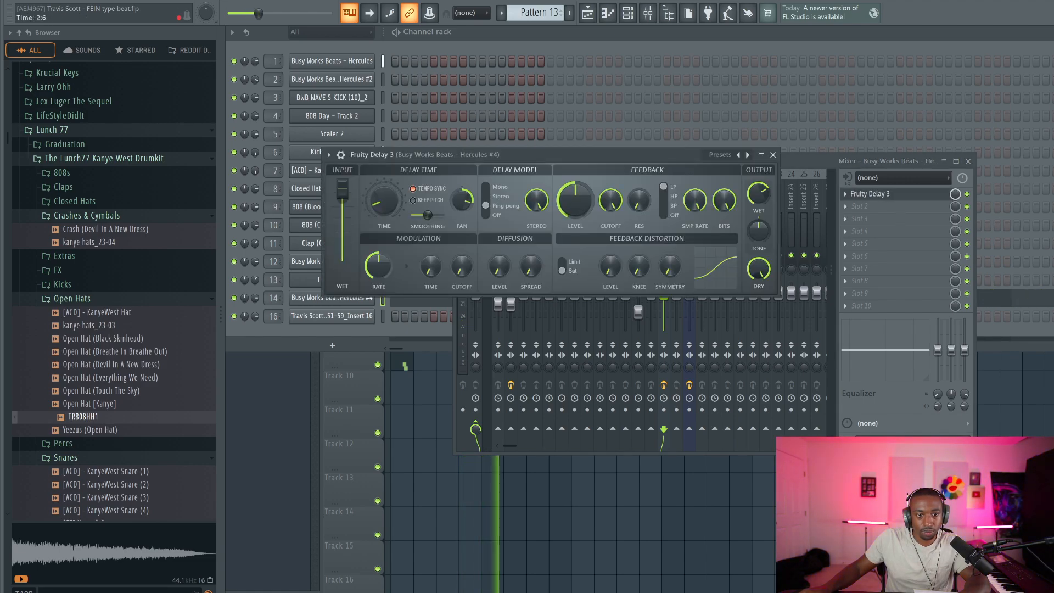
drag(384, 200, 384, 188)
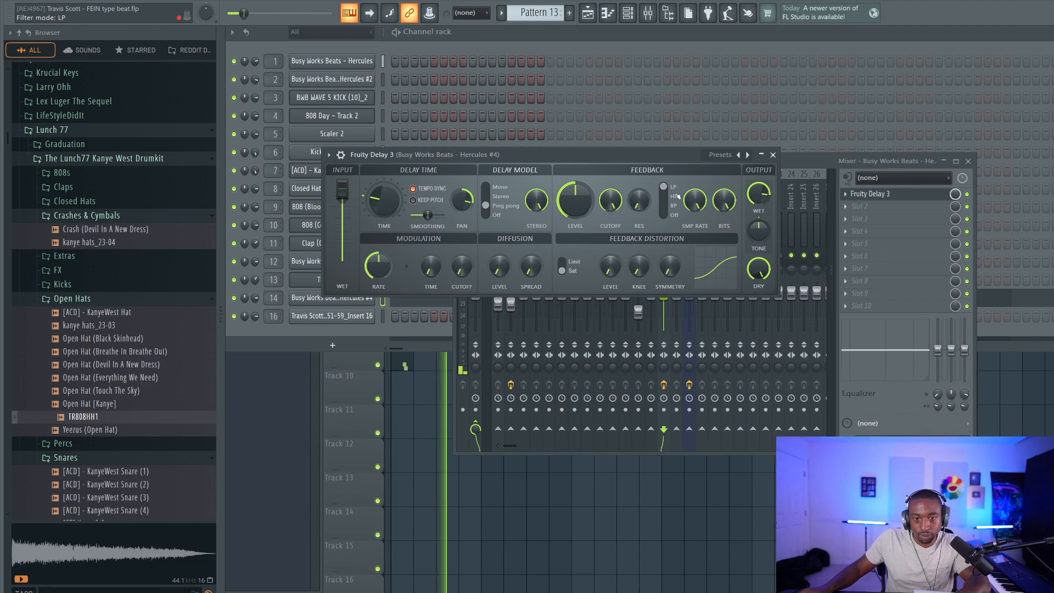
drag(384, 200, 384, 206)
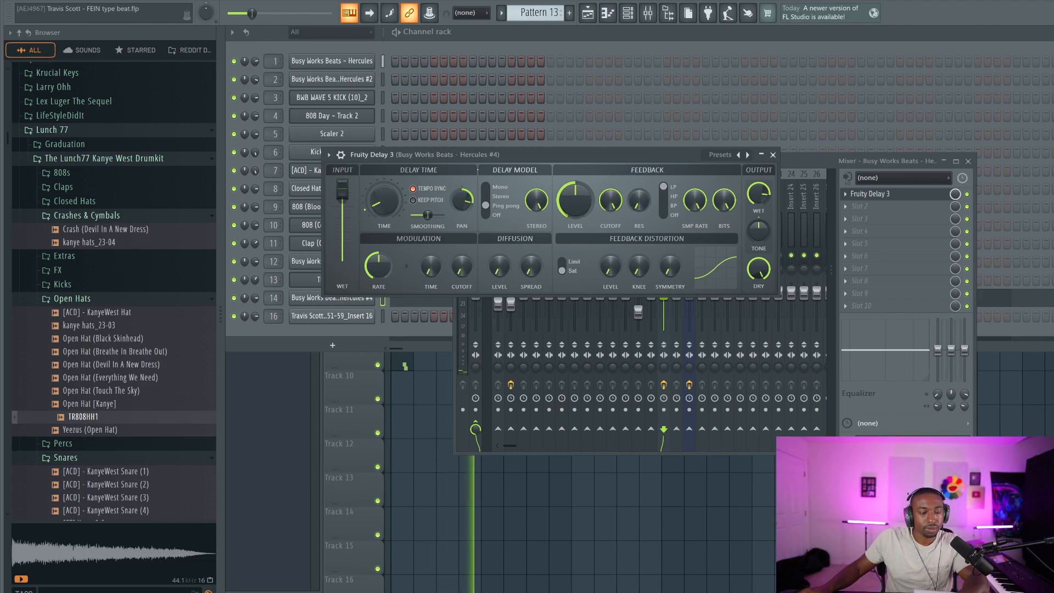
key(space)
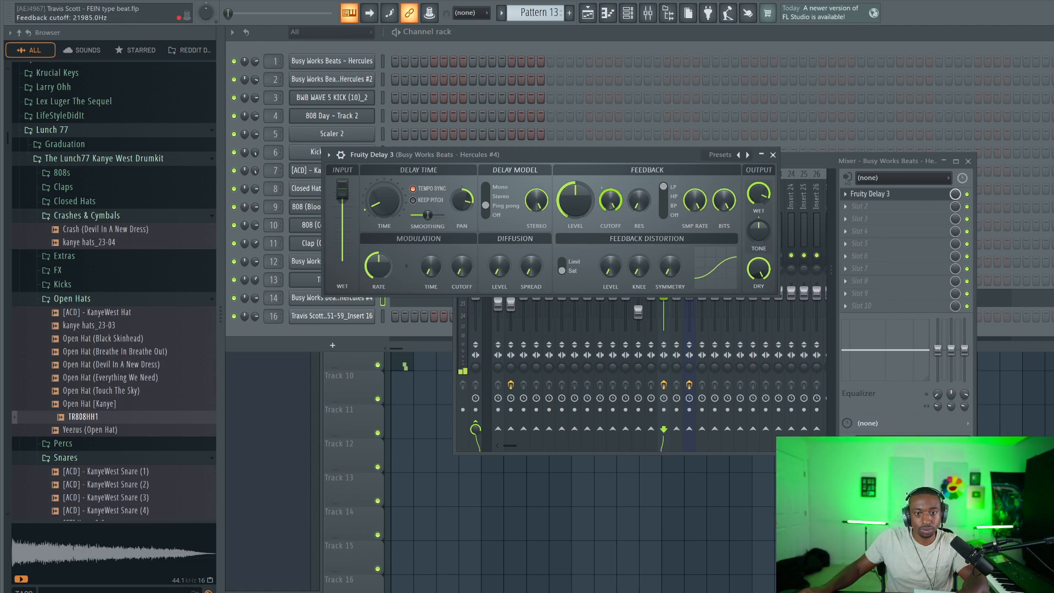
key(space)
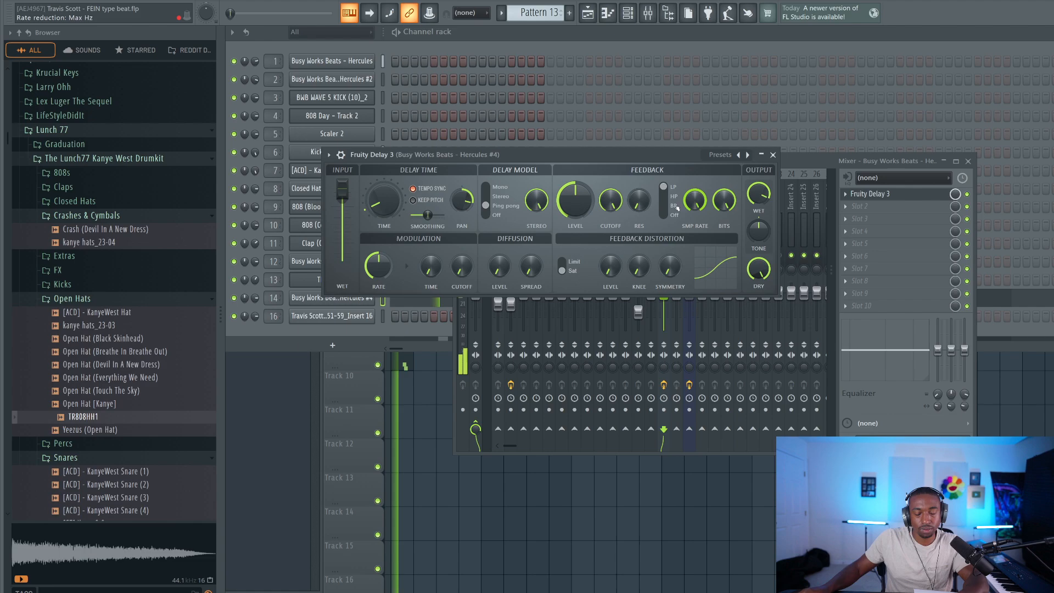
Step: Enable Monophonic mode in the Hercules #4 plugin, and close the plugin and its delay effect
click(299, 299)
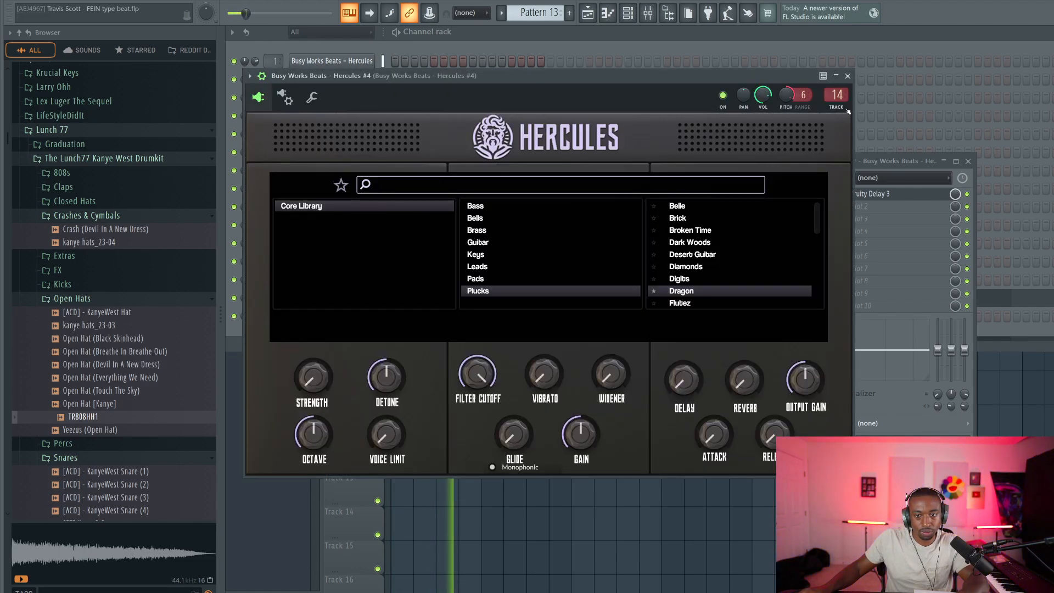
click(847, 76)
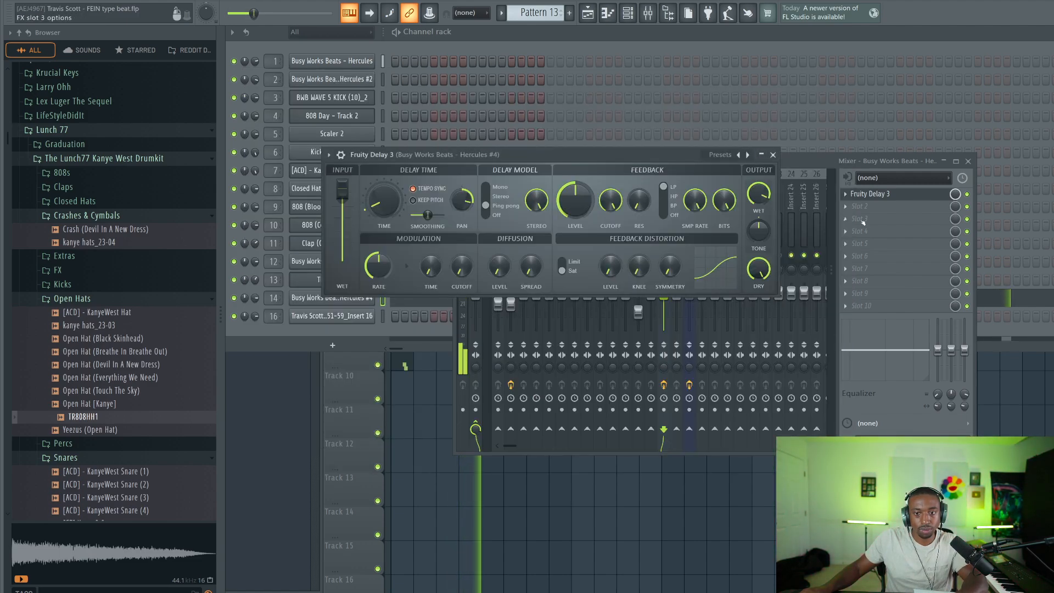
click(773, 155)
click(689, 256)
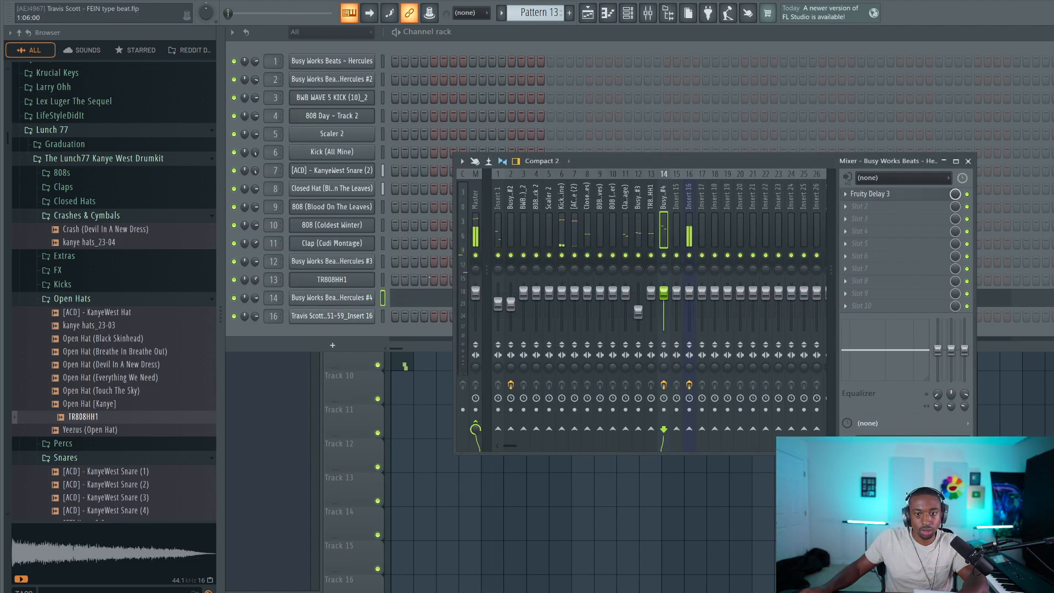
Step: Quantize the start times of the three Hercules #4 notes in Pattern 13 using the default settings
click(409, 302)
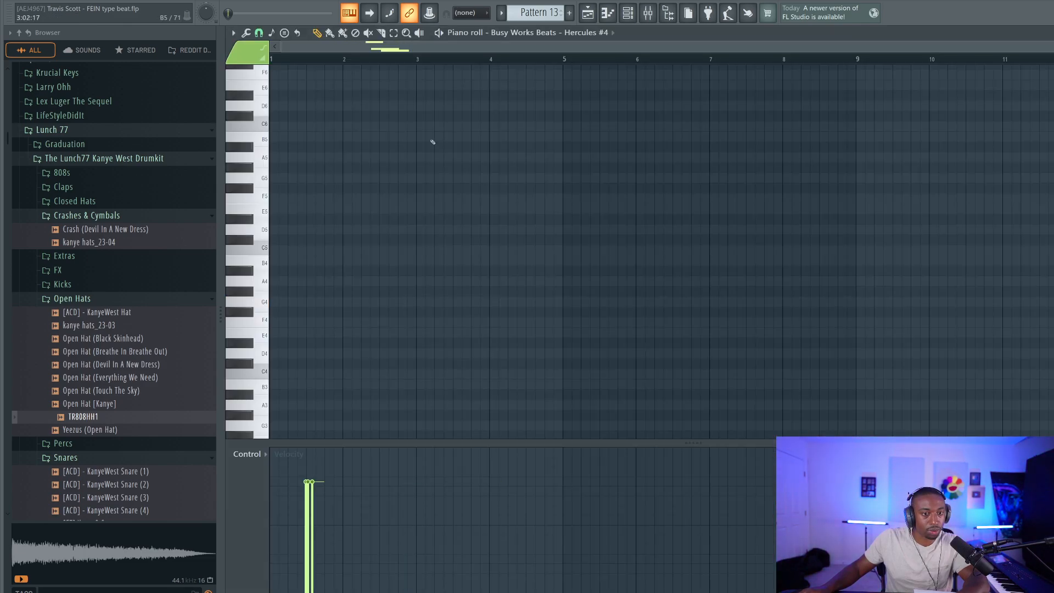
scroll(406, 154, up, 5)
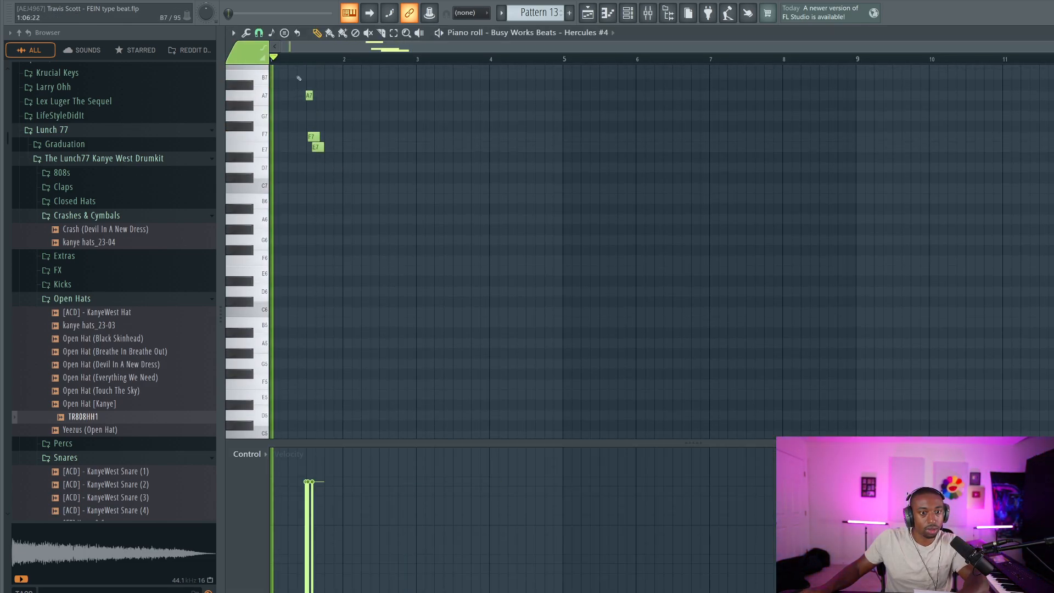
key(space)
drag(340, 171, 308, 69)
key(alt+q)
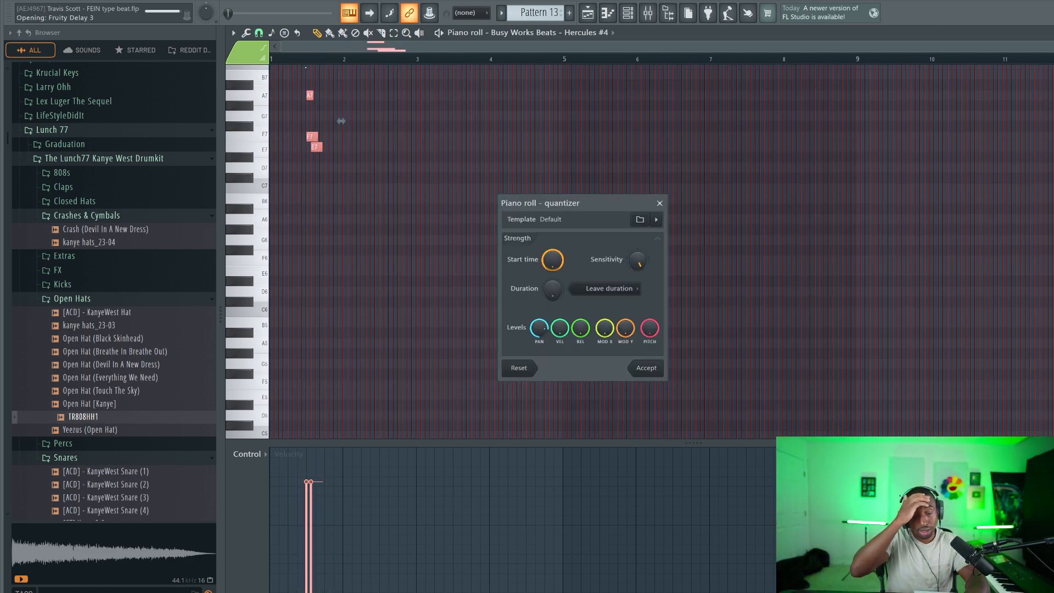
key(Return)
Step: Set the piano roll snap to 1/4 beat, shift the F7 and E7 notes a quarter beat later, and play the result
scroll(310, 58, up, 4)
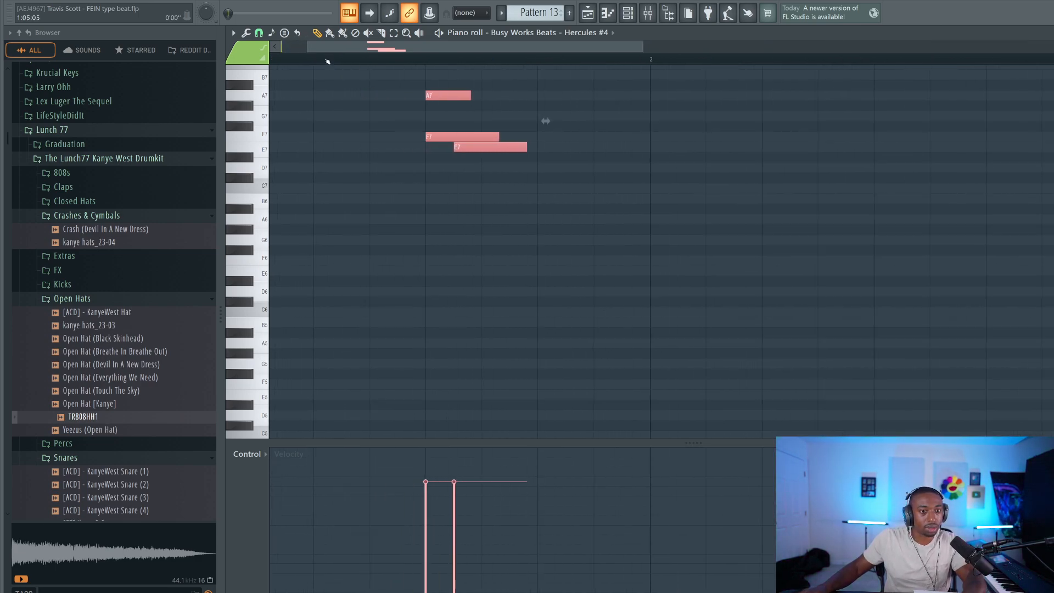
click(259, 33)
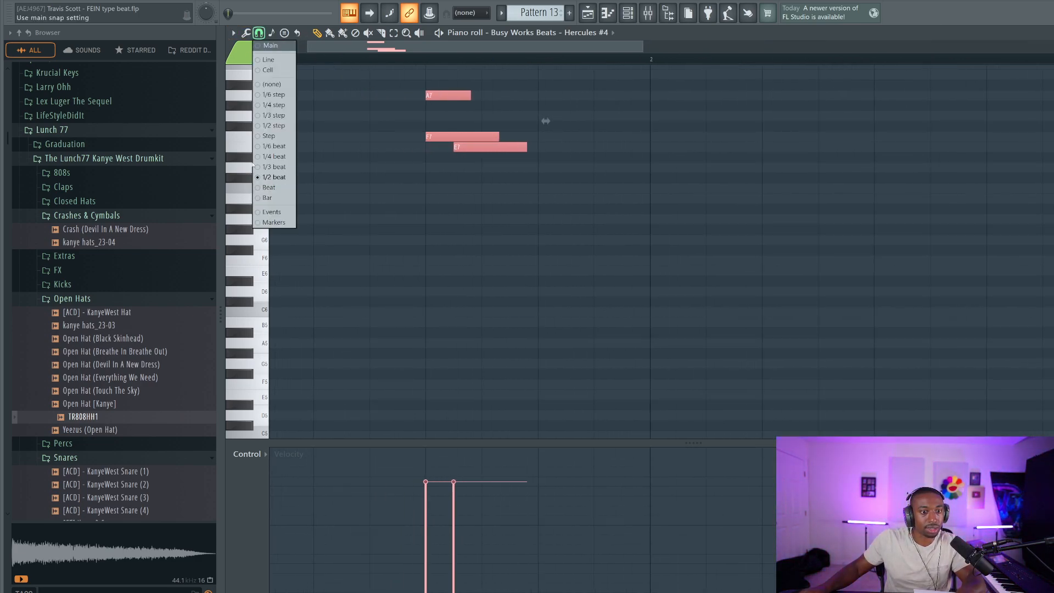
click(269, 156)
drag(459, 146, 484, 140)
click(513, 176)
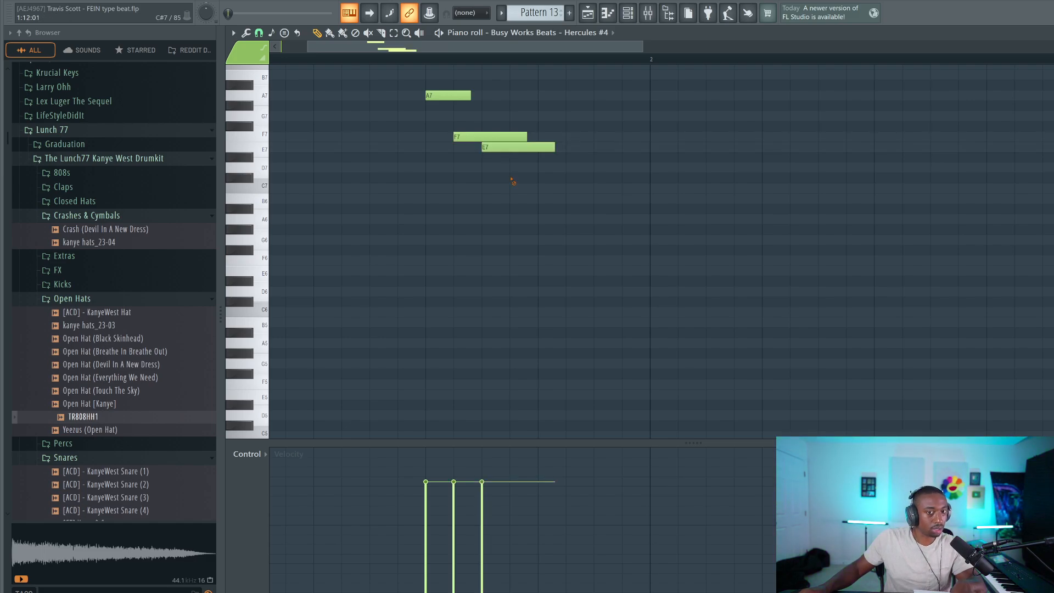
key(space)
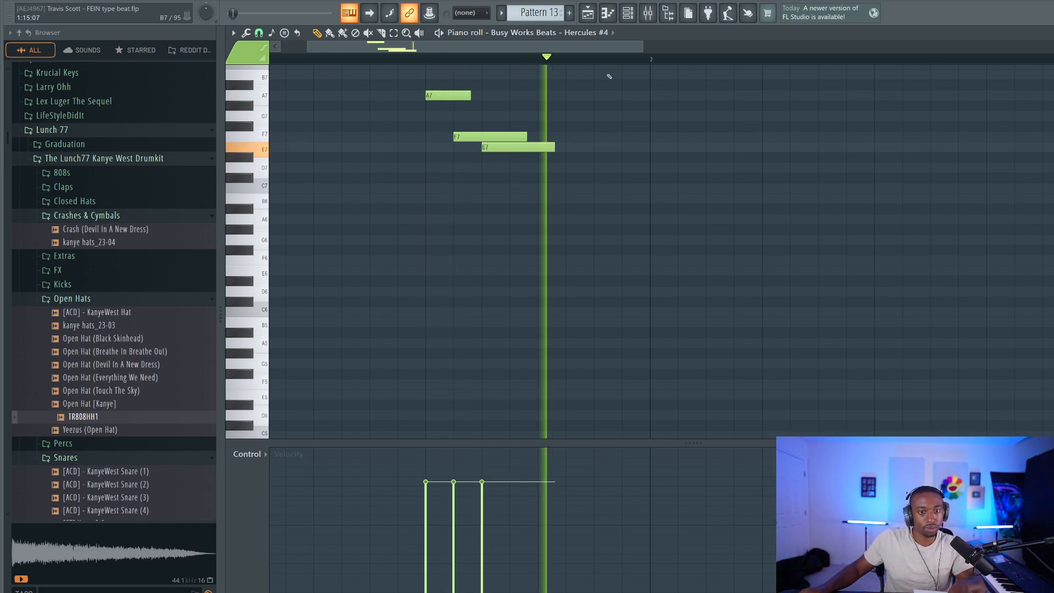
Step: Duplicate the Pattern 13 clip on Track 9 to bars 5, 9 and 13, and save the project
click(587, 14)
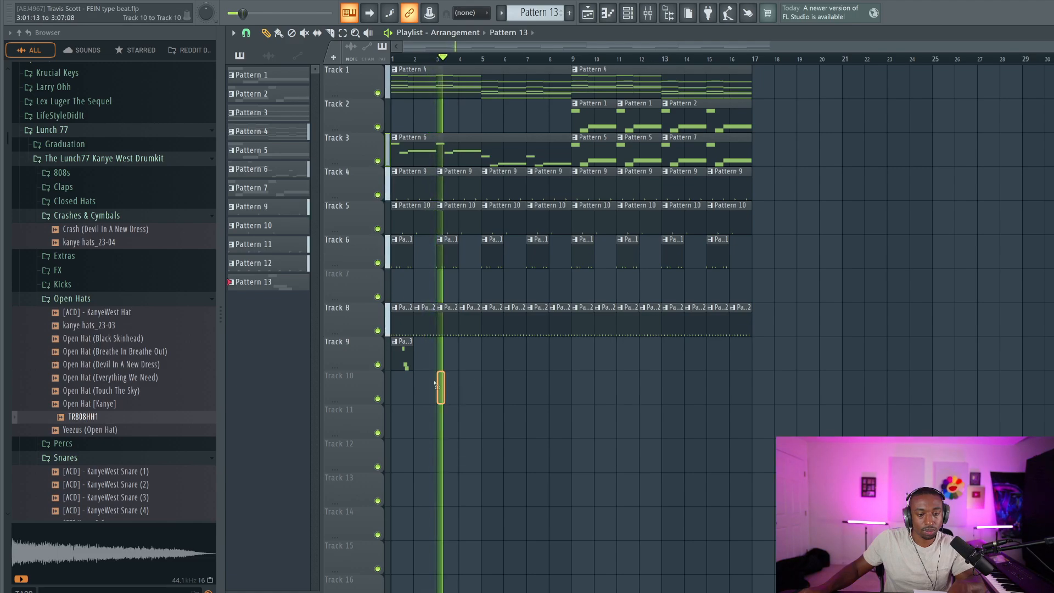
drag(403, 358, 588, 357)
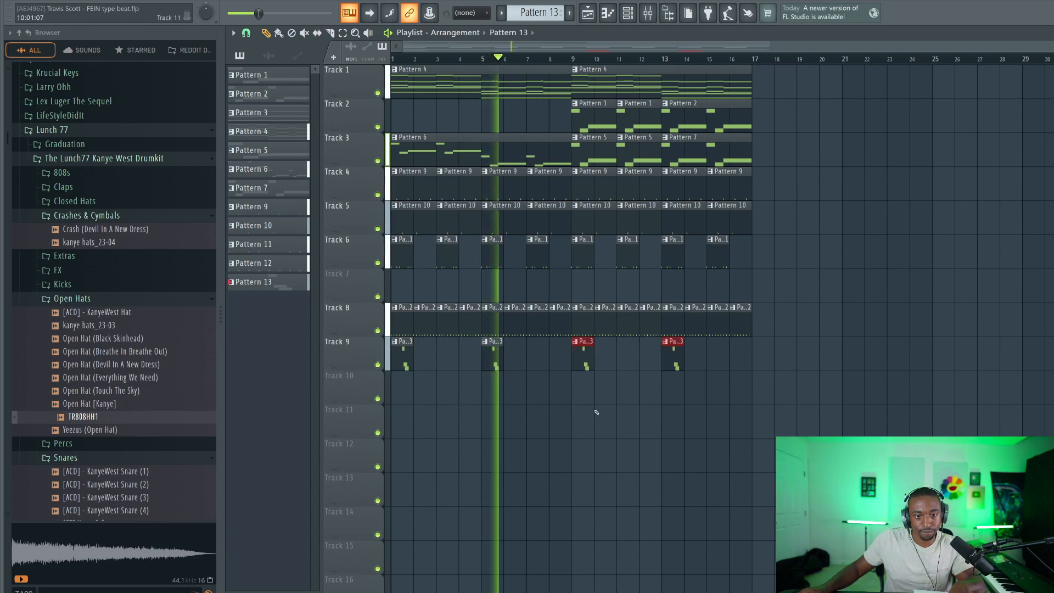
ctrl+click(594, 411)
key(ctrl+s)
key(space)
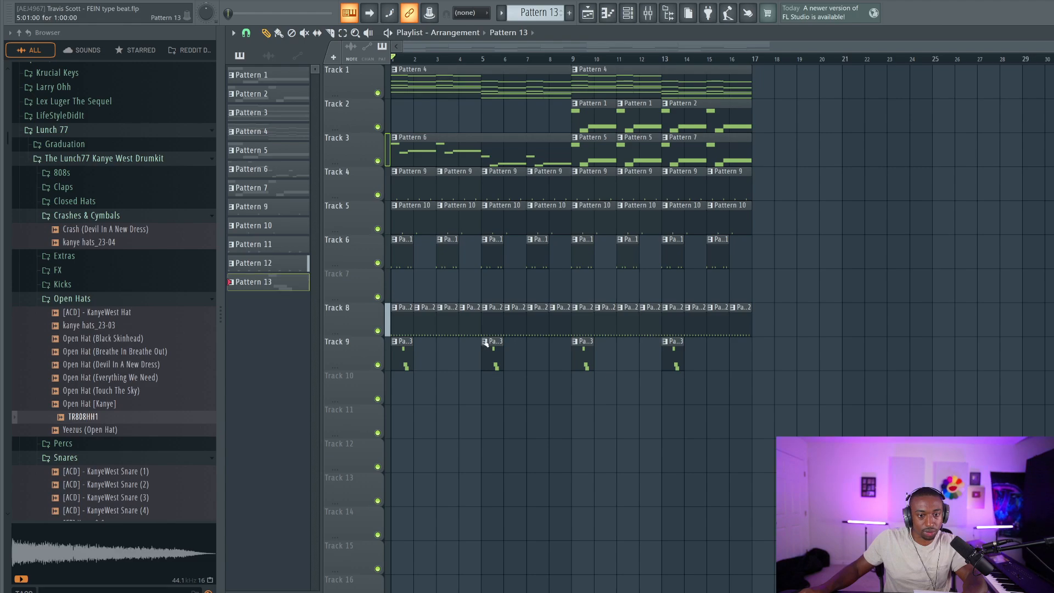
Step: Make the Track 9 clip at bar 5 a unique pattern, and use that pattern for the last clip at bar 13
click(485, 342)
click(499, 445)
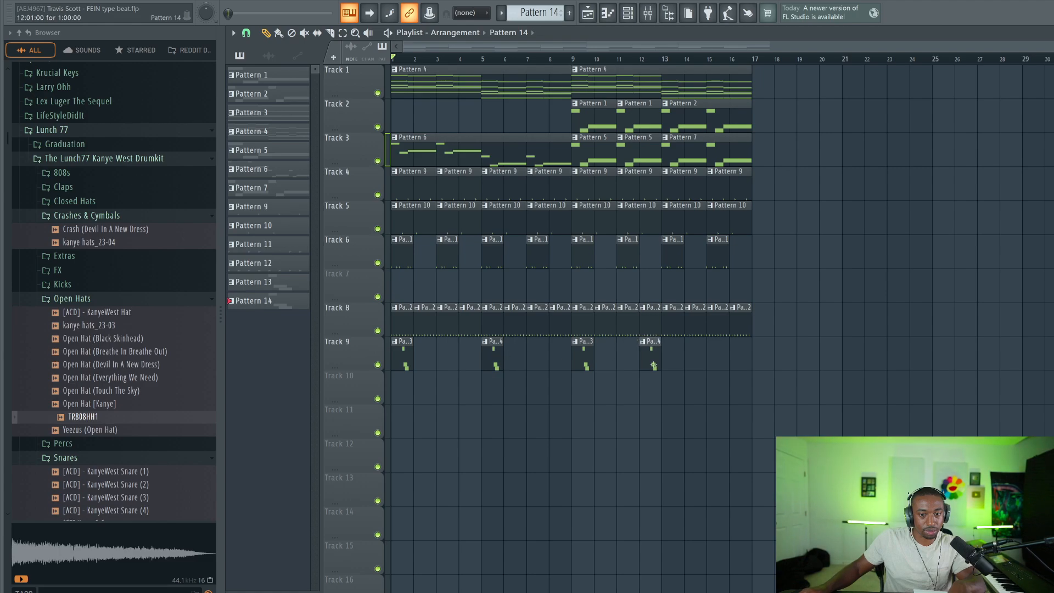
Step: Transpose Pattern 14's three Hercules #4 notes down seven semitones to D7, A#6 and A6, and return to the playlist
double_click(490, 363)
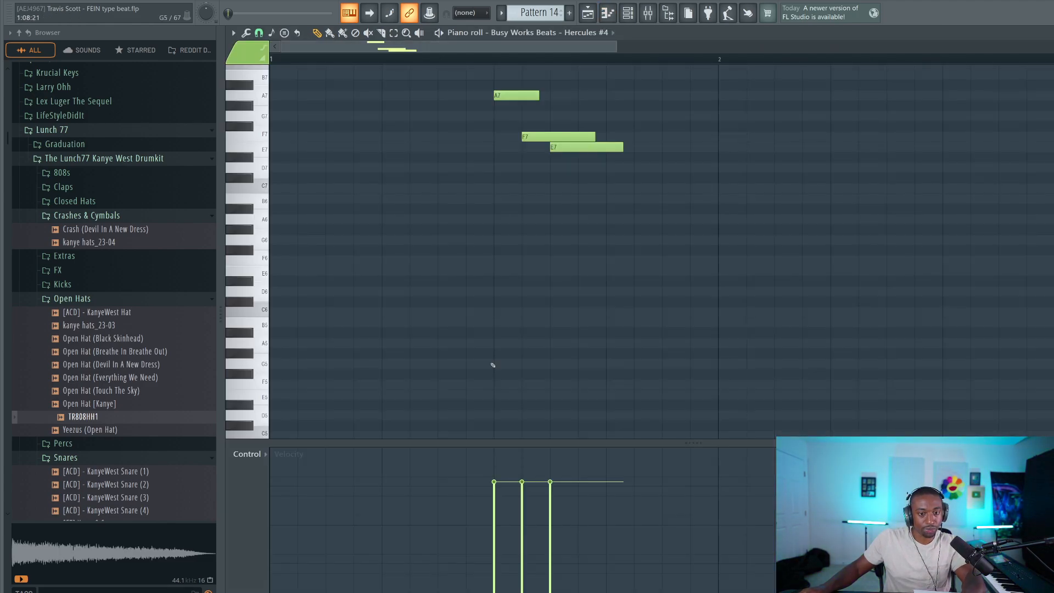
key(shift+Down)
key(shift+Down)
key(shift+Down)
key(shift+Down)
key(shift+Down)
key(shift+Down)
key(shift+Down)
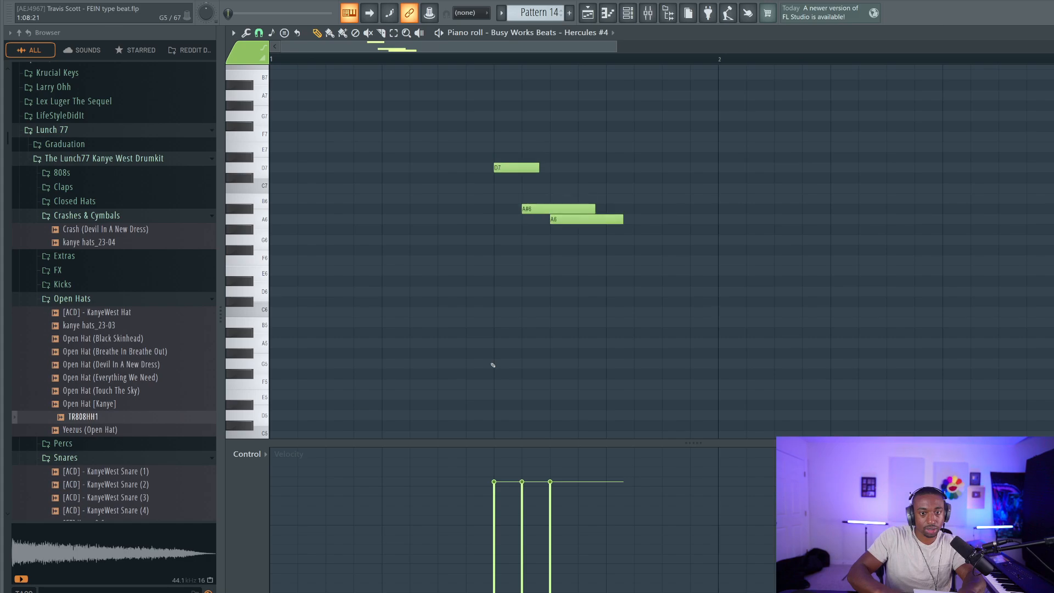
click(587, 13)
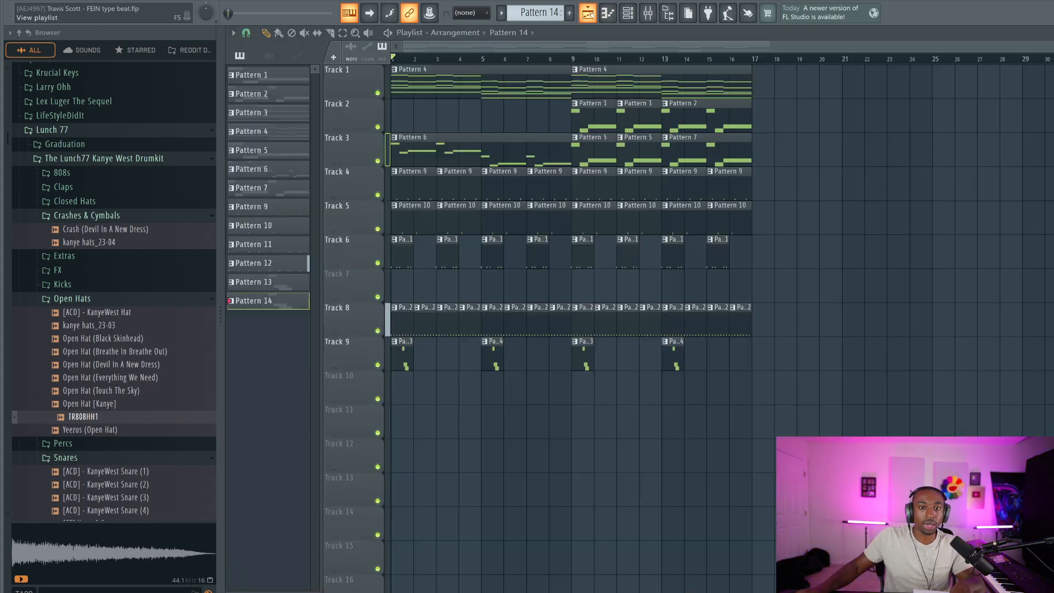
click(647, 14)
click(887, 176)
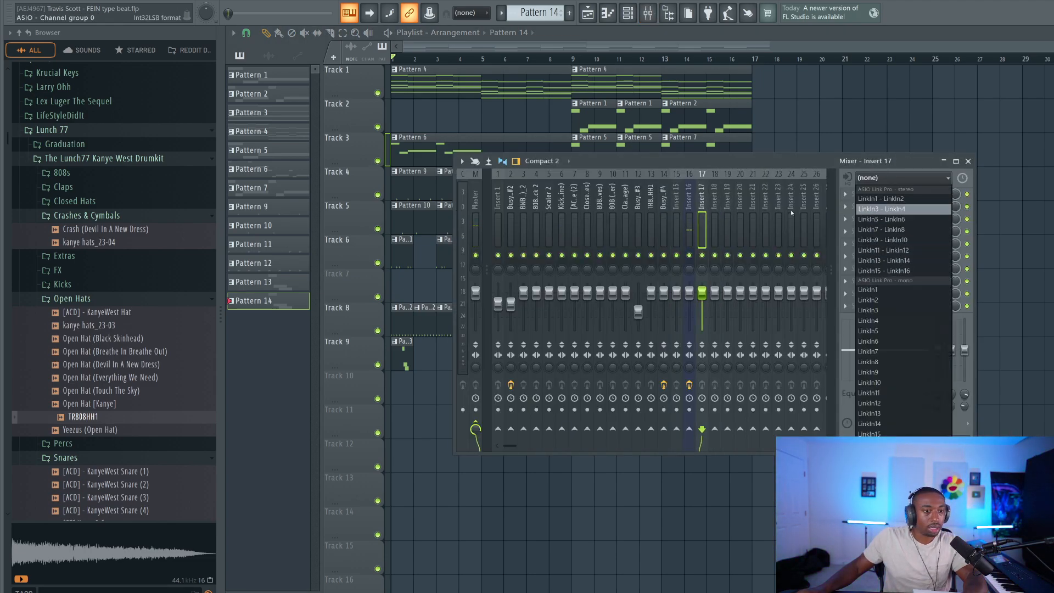
click(727, 221)
key(F9)
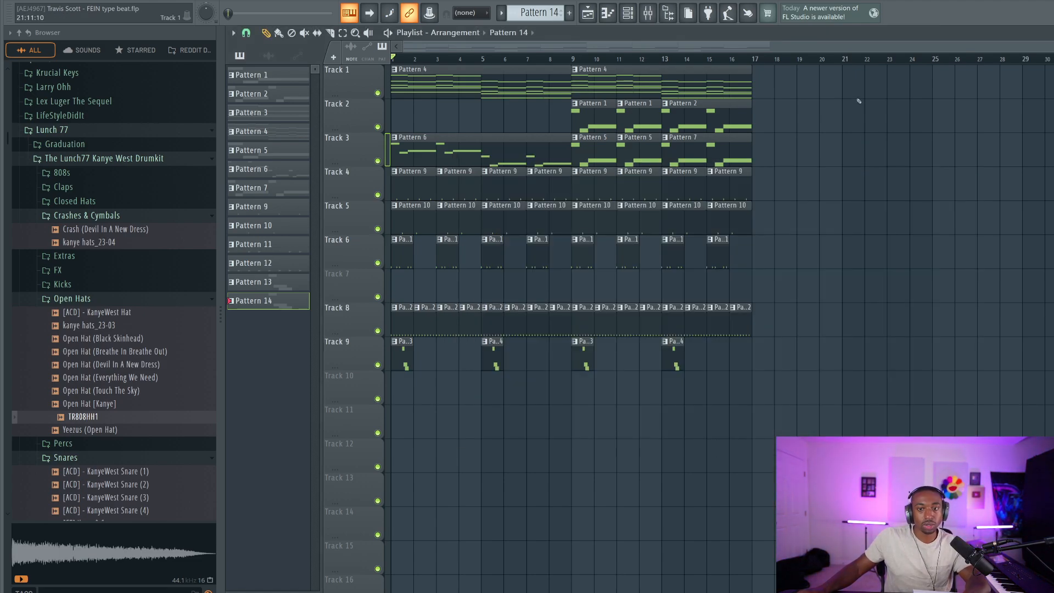
Step: Load Auto-Tune Pro into the second effect slot of mixer Insert 16
click(647, 15)
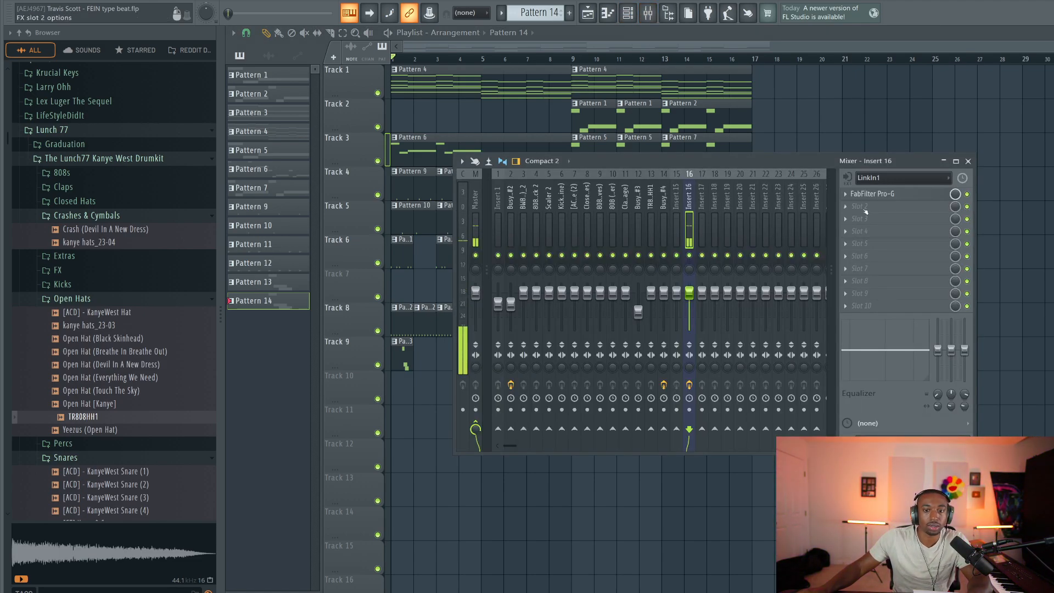
click(865, 211)
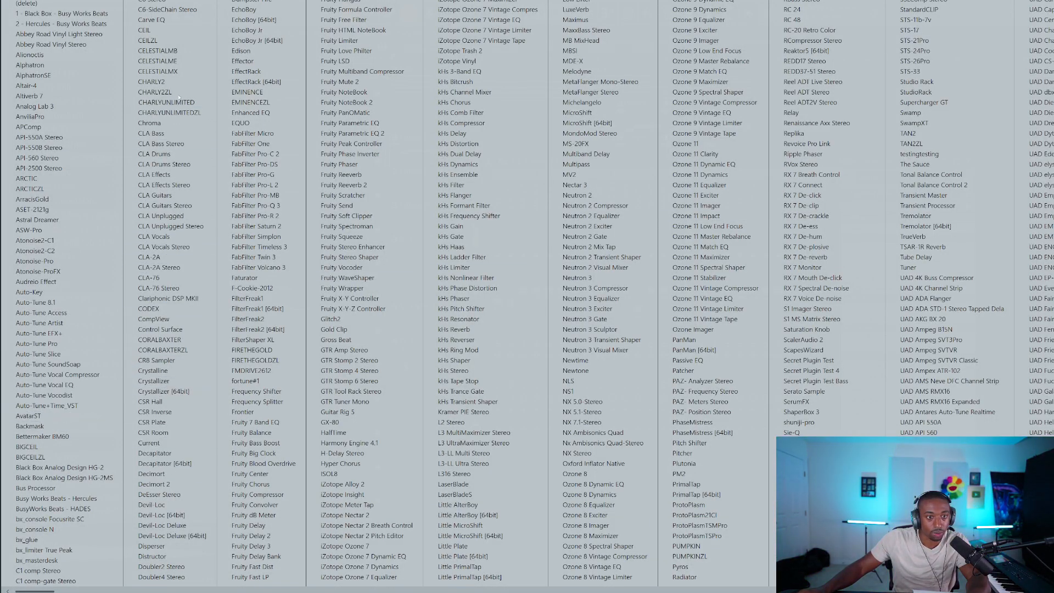
click(42, 343)
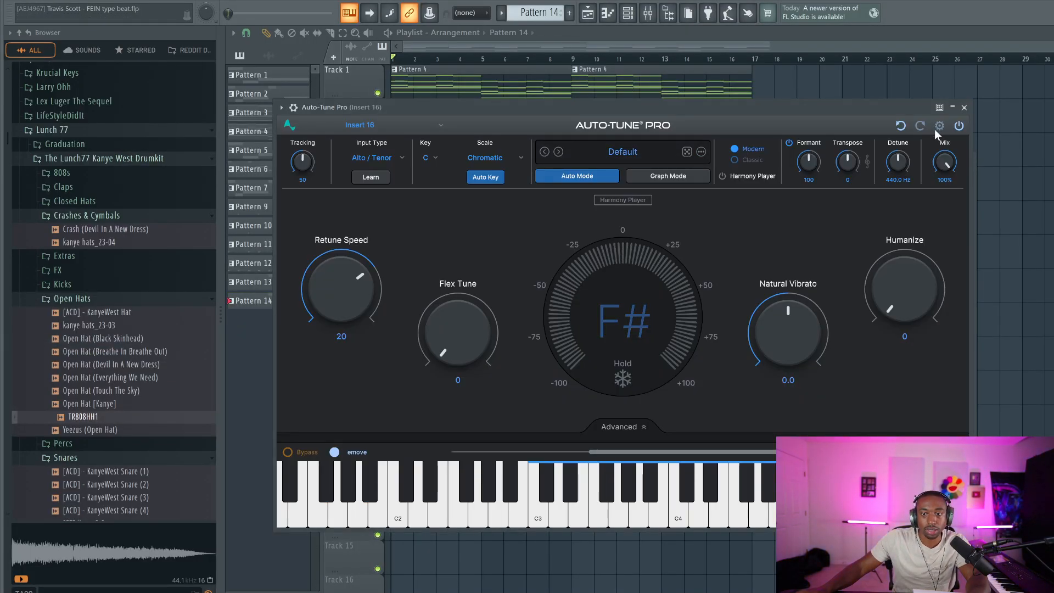
click(937, 127)
click(900, 192)
Step: Set Auto-Tune Pro to D# Minor with retune speed 1 and the Low Male input type, and close it
click(429, 158)
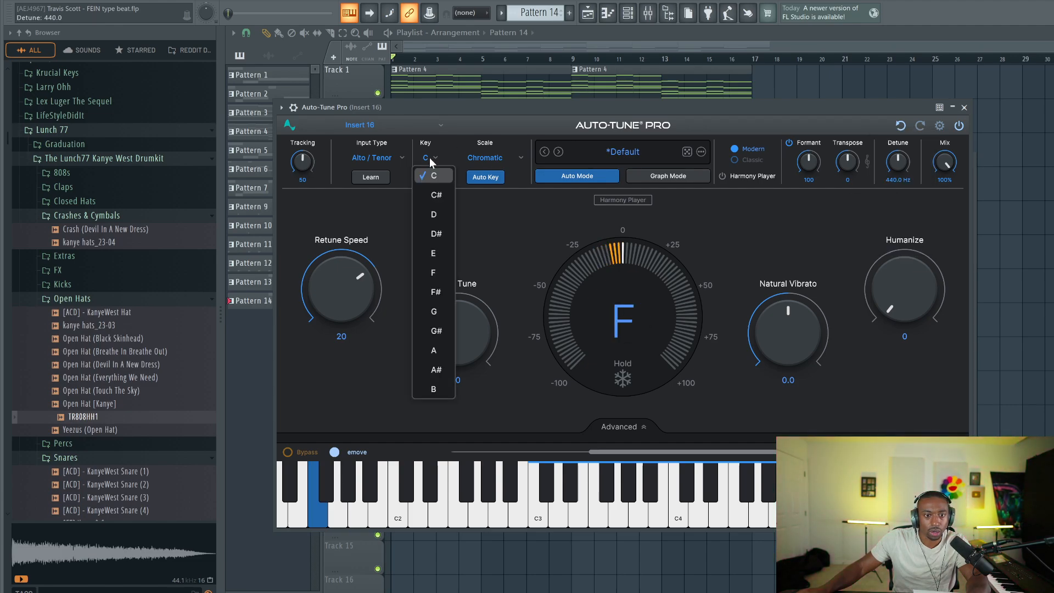
click(446, 235)
click(479, 156)
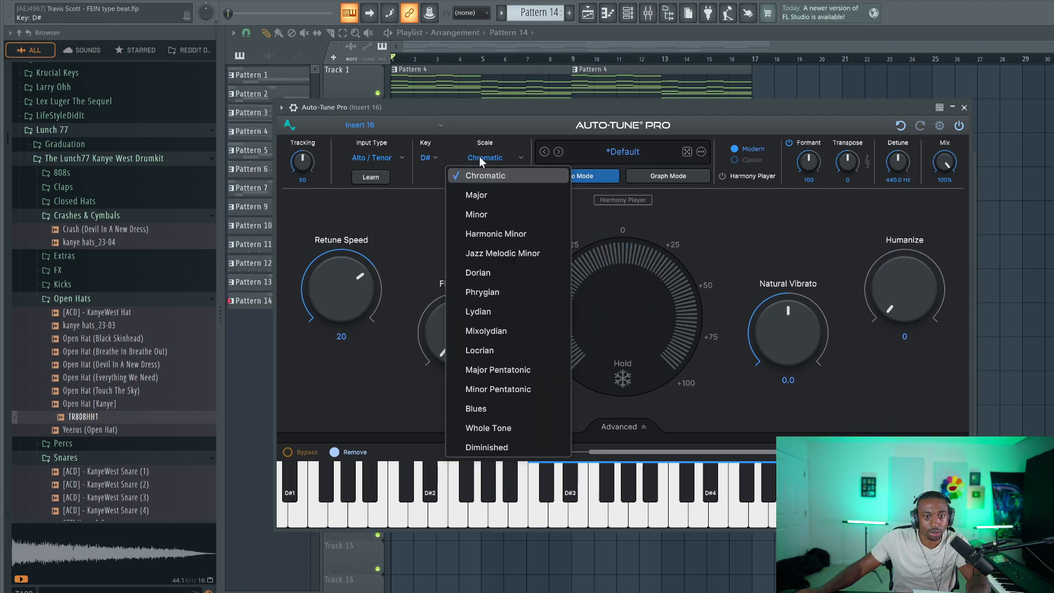
click(494, 213)
scroll(341, 282, down, 1)
scroll(341, 282, down, 18)
click(371, 158)
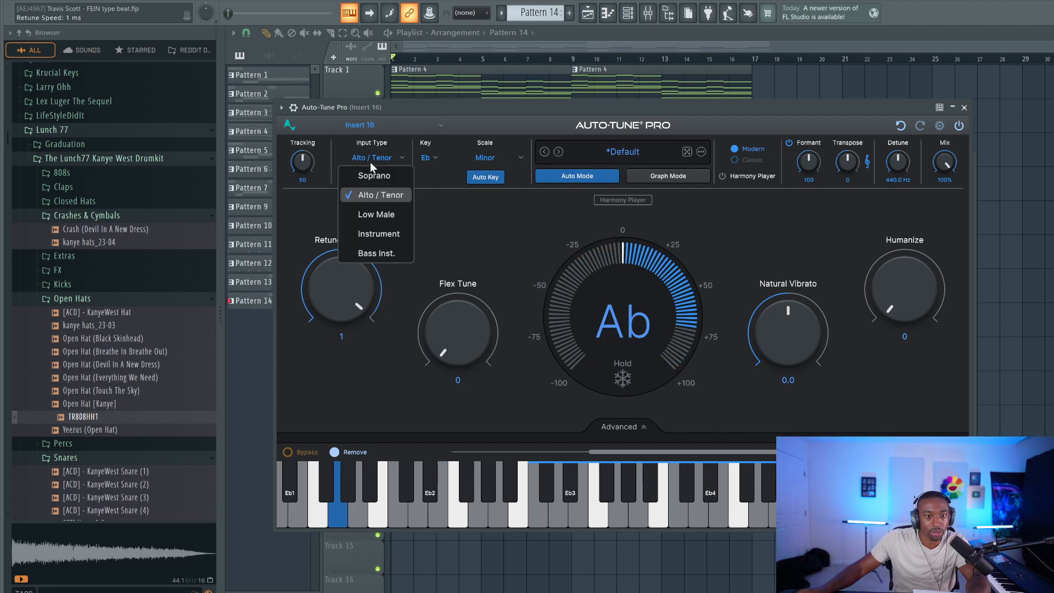
click(381, 211)
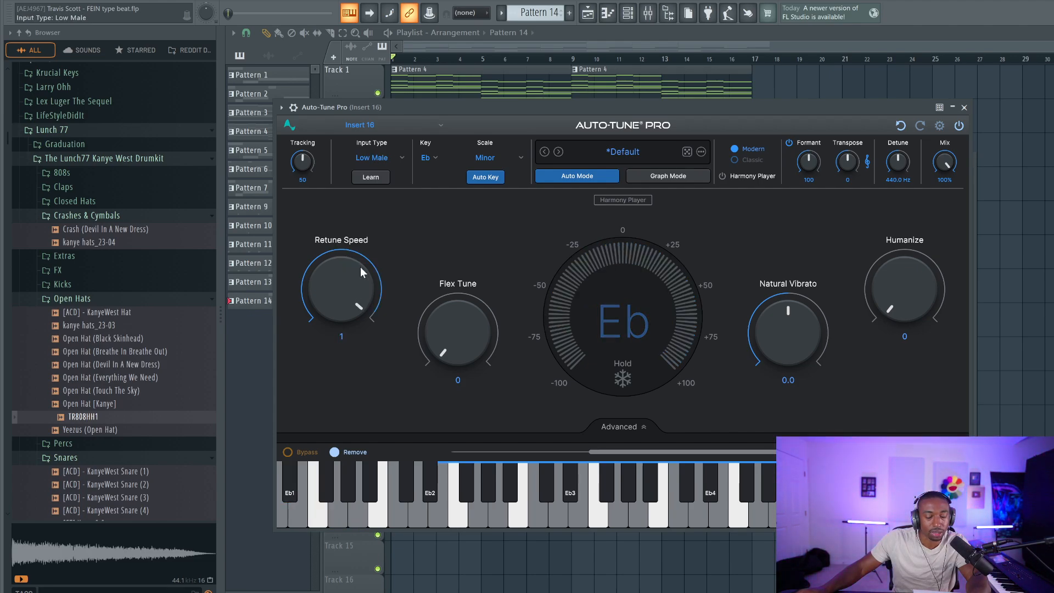
click(964, 107)
Step: Add Fruity Reeverb 2 to Insert 16's third slot, raise its wet level, lower its dry level, and play the beat
click(867, 230)
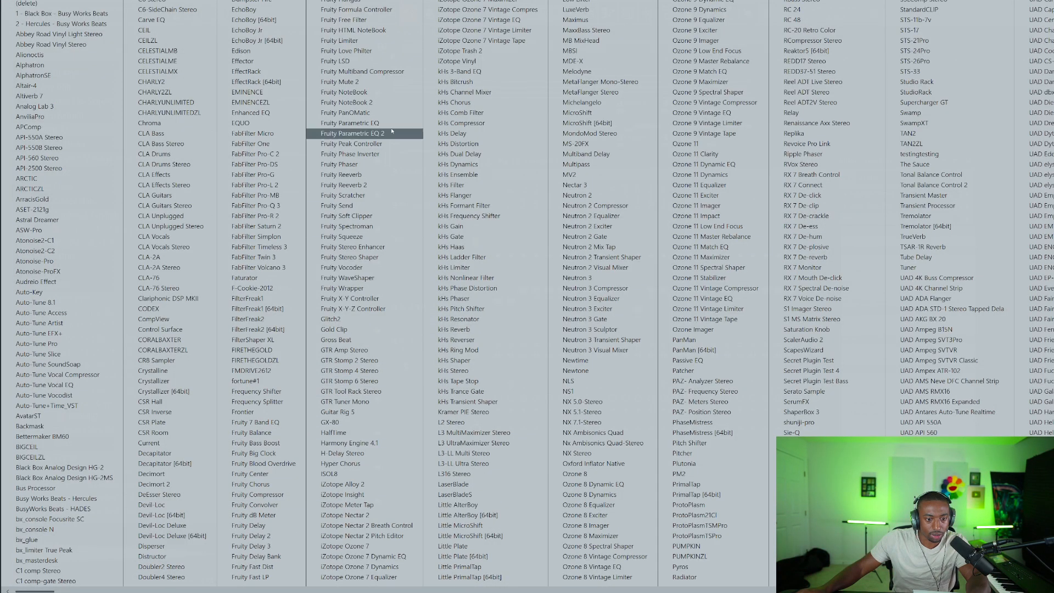
click(383, 188)
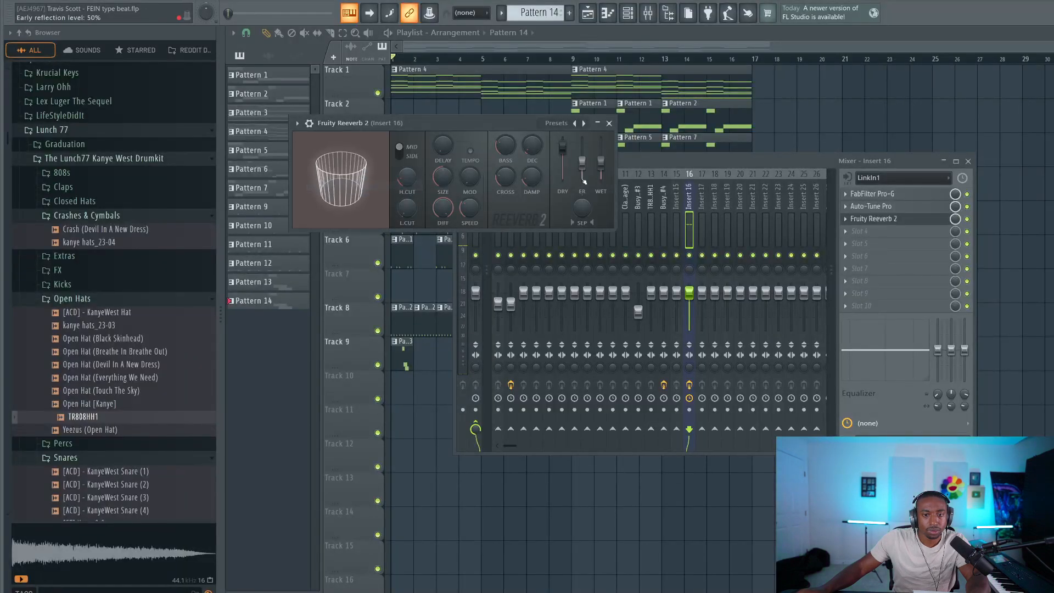
drag(561, 159, 600, 144)
drag(562, 171, 562, 178)
key(space)
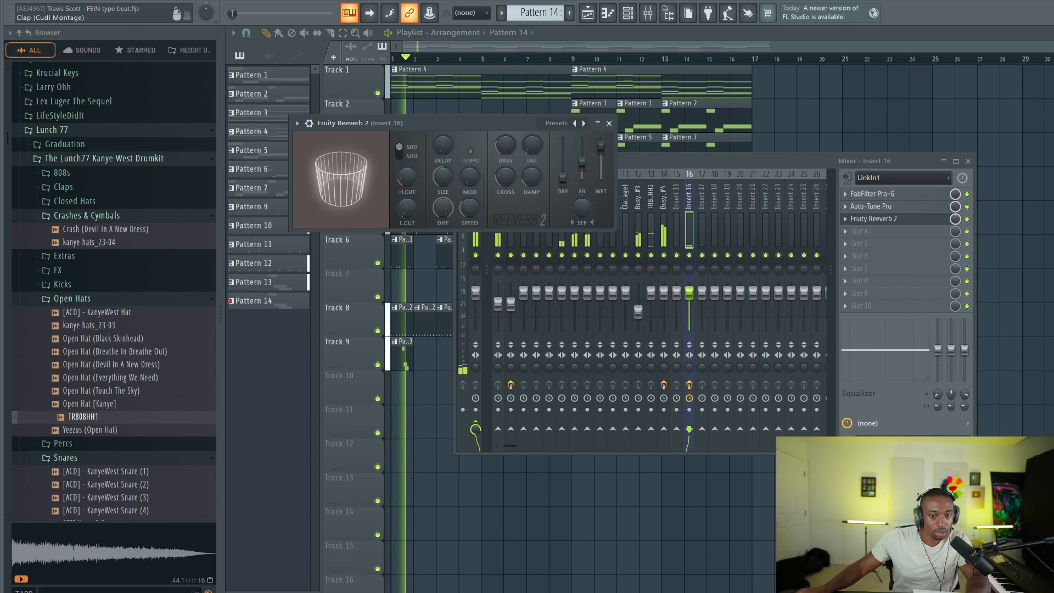
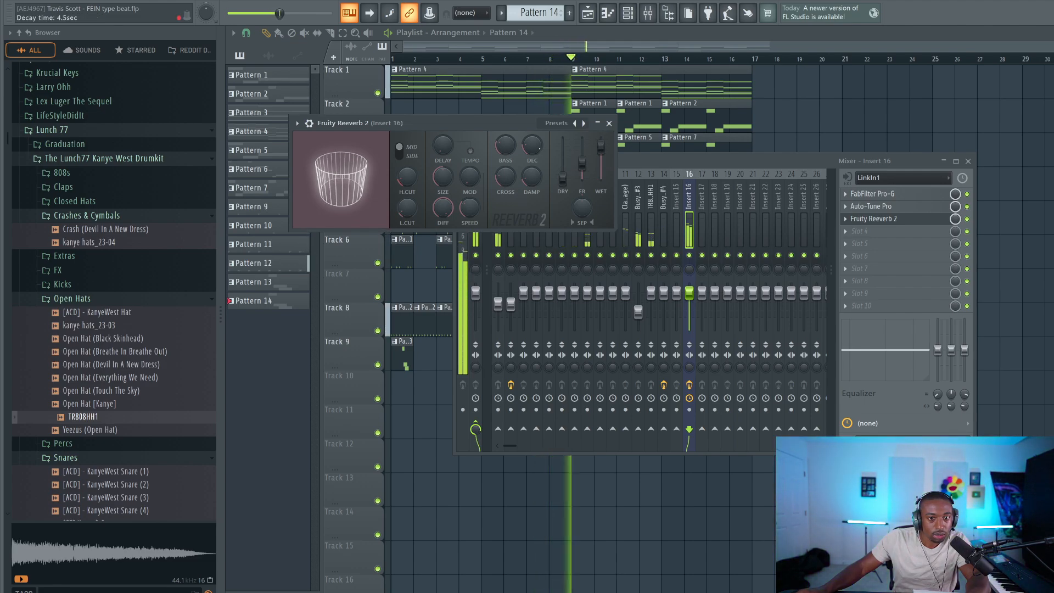
Step: Adjust Fruity Reeverb 2's decay time, close it, and replay the start of the beat to audition the microphone
drag(532, 145, 532, 152)
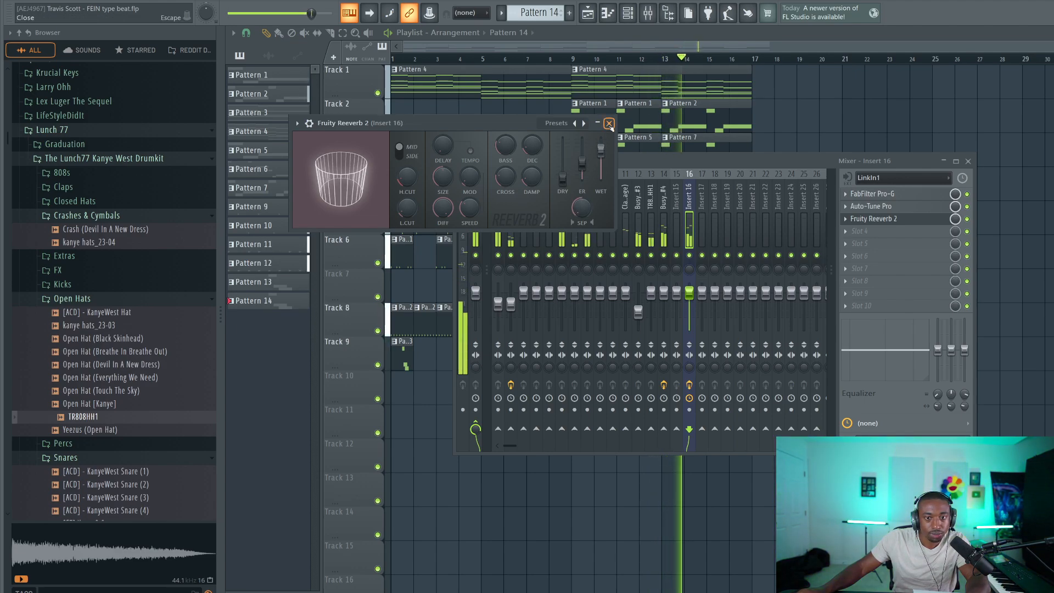
click(609, 123)
key(space)
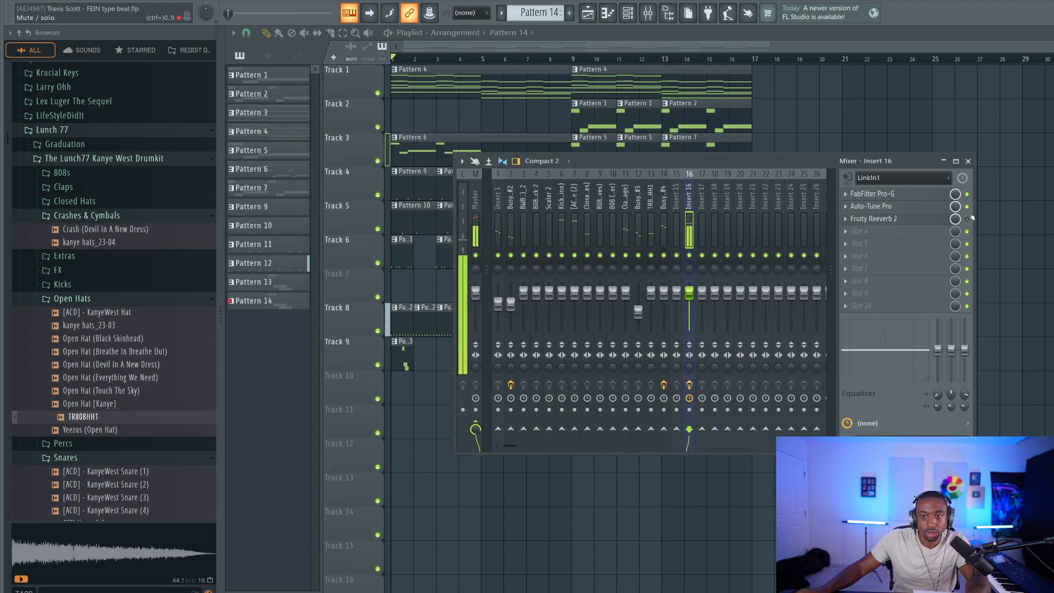
key(space)
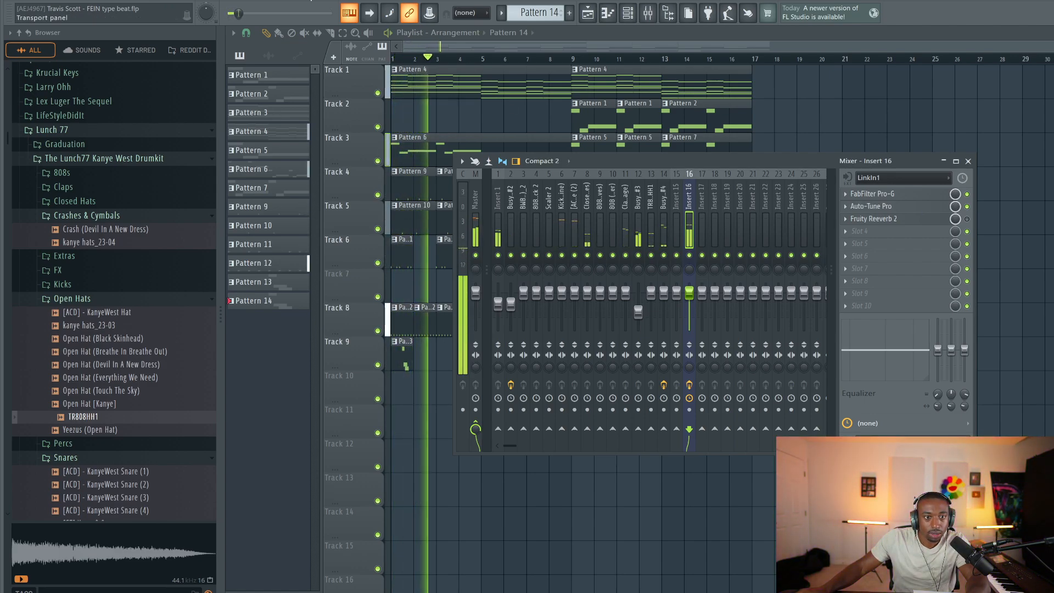
key(space)
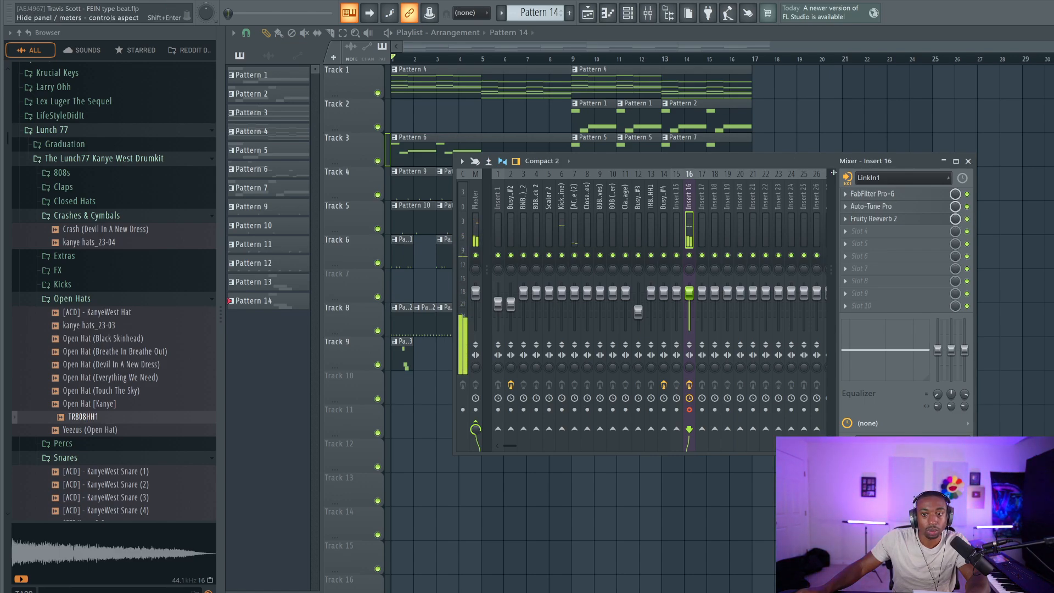
Step: Mute Fruity Reeverb 2 on Insert 16 and check that the recording source is External input only
click(850, 184)
click(967, 220)
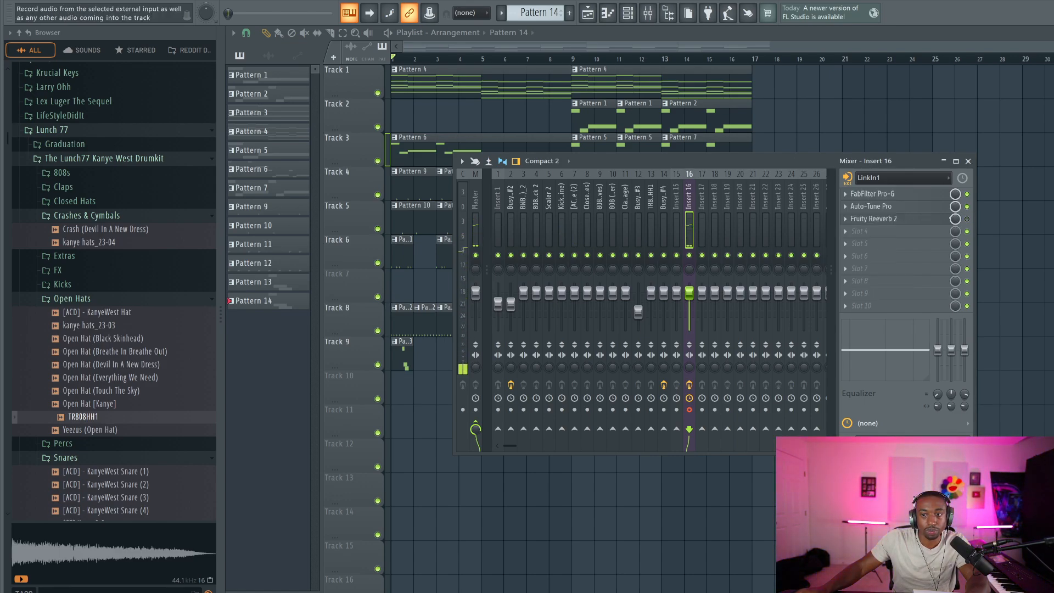
click(848, 180)
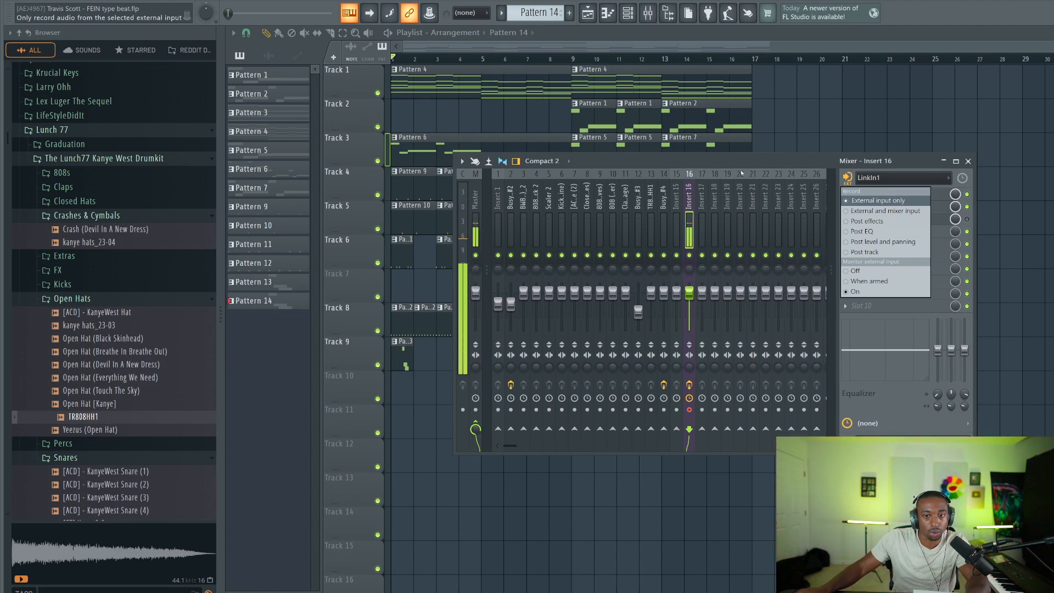
click(767, 168)
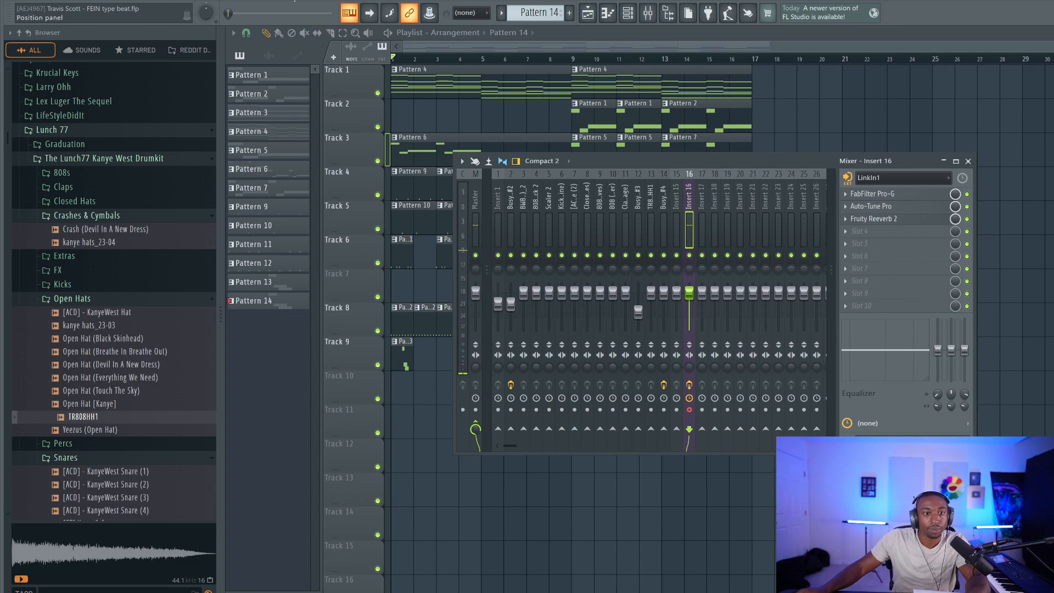
Step: Record a microphone take through Insert 16 into the playlist from bar 1 to just past bar 9
key(F9)
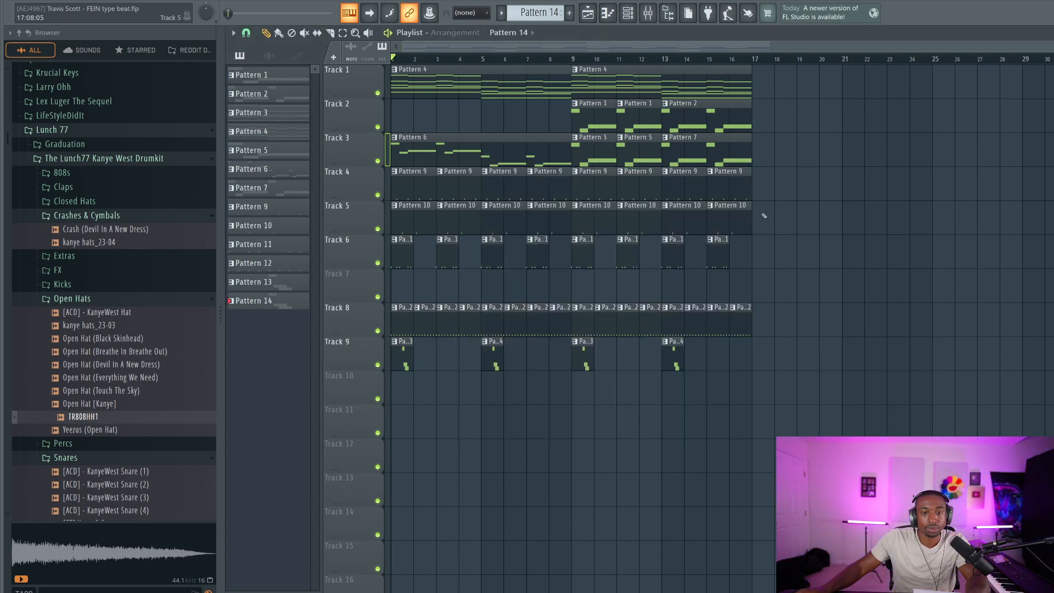
key(space)
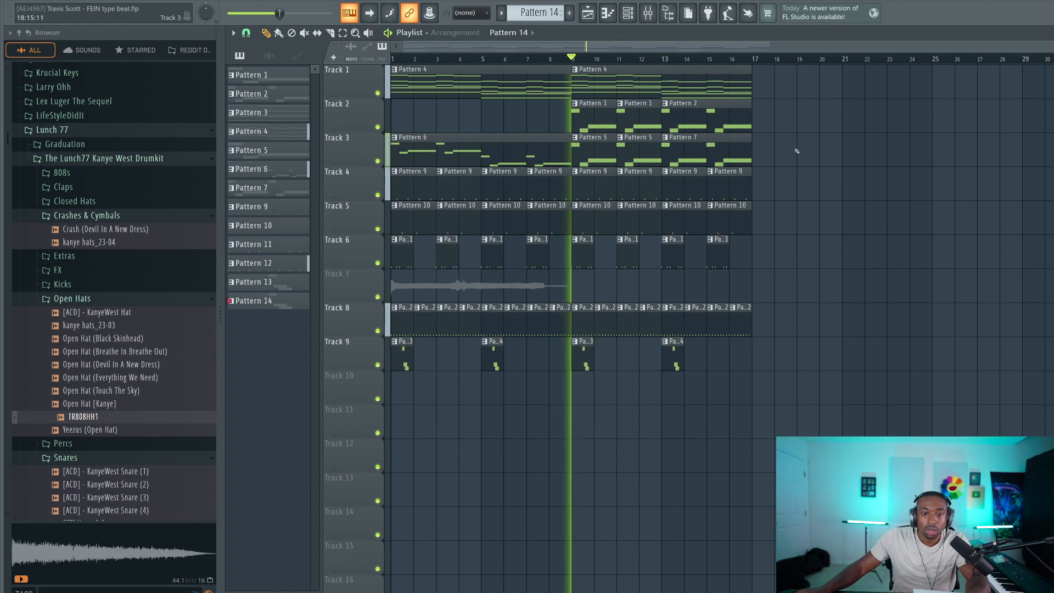
key(space)
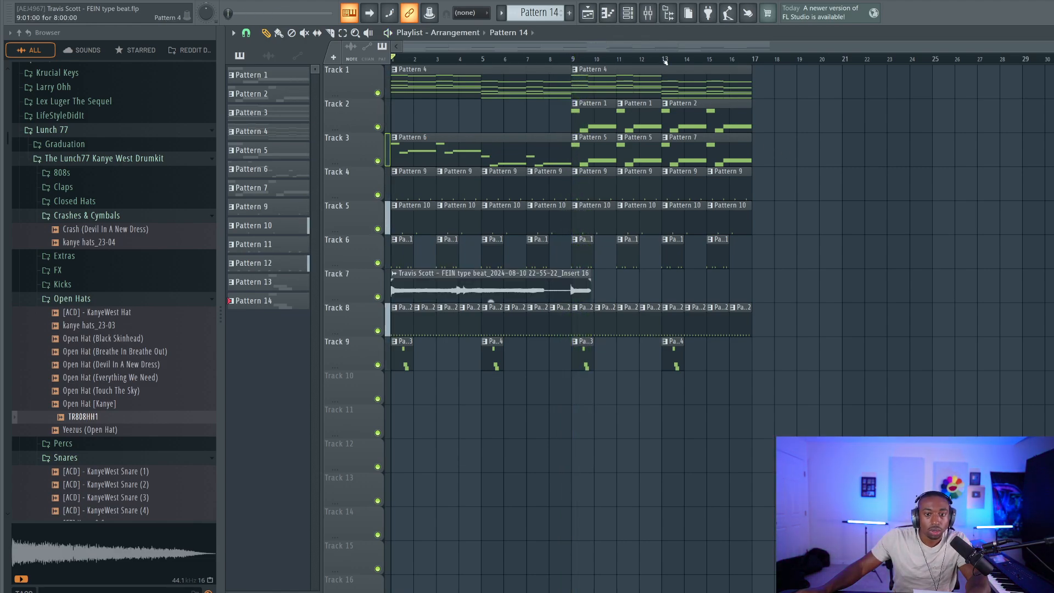
click(648, 15)
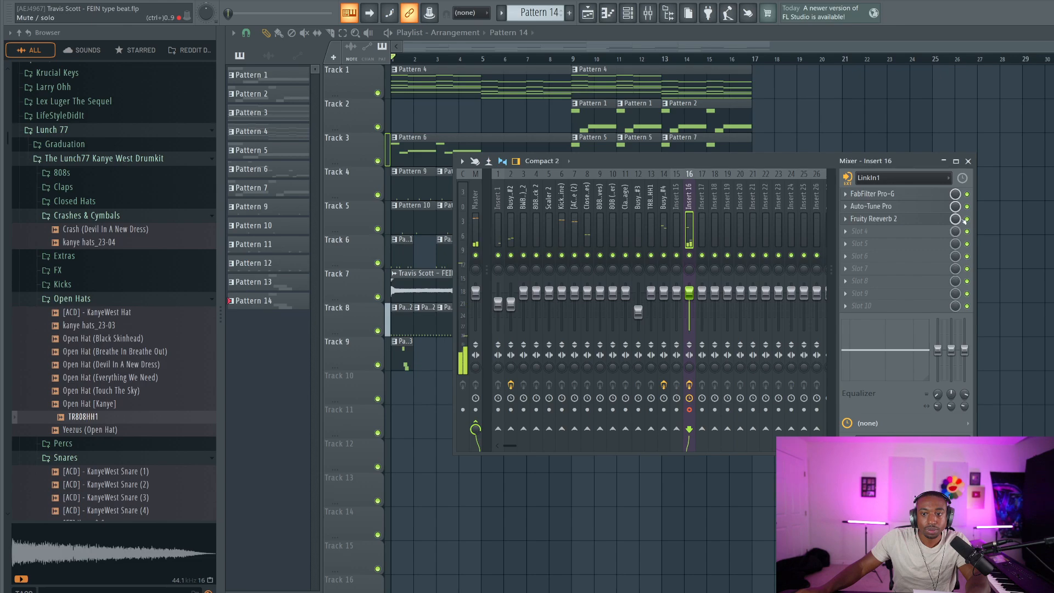
key(F9)
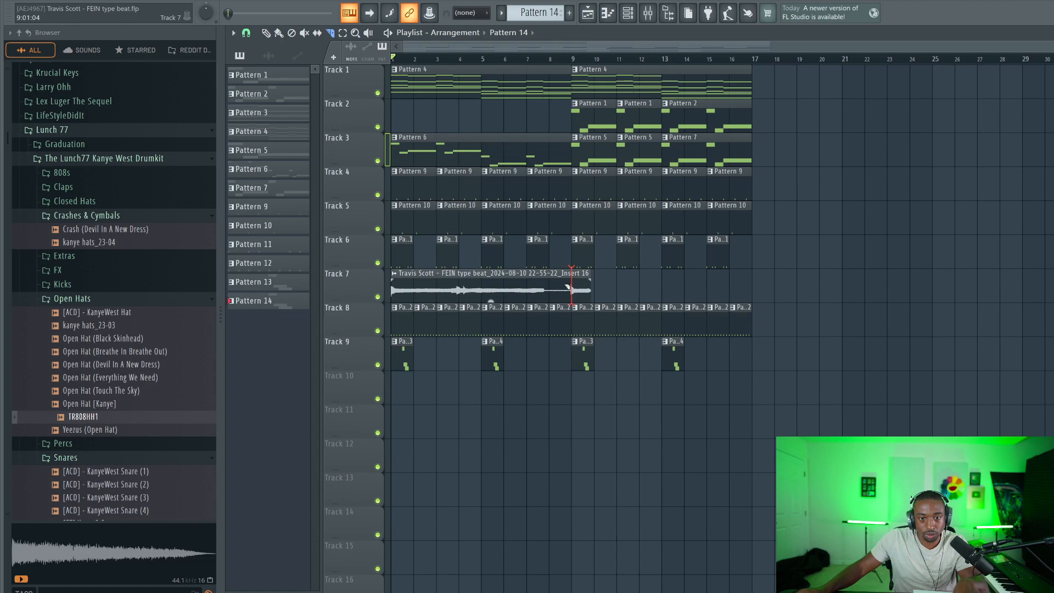
Step: Cut the recorded vocal clip on Track 7 to seven bars and route its channel to mixer track 15
drag(572, 287, 529, 290)
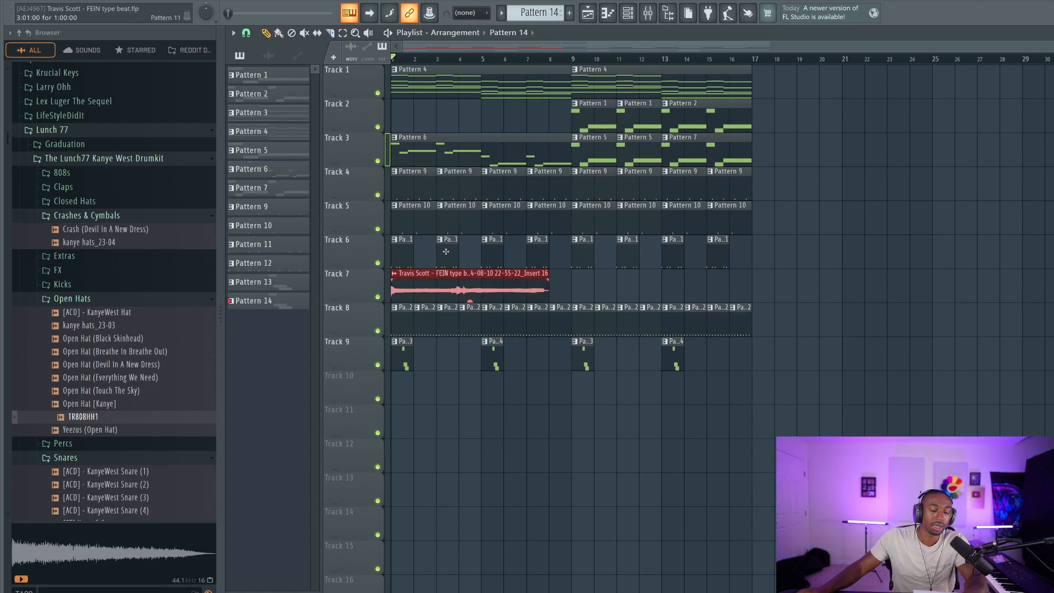
click(470, 289)
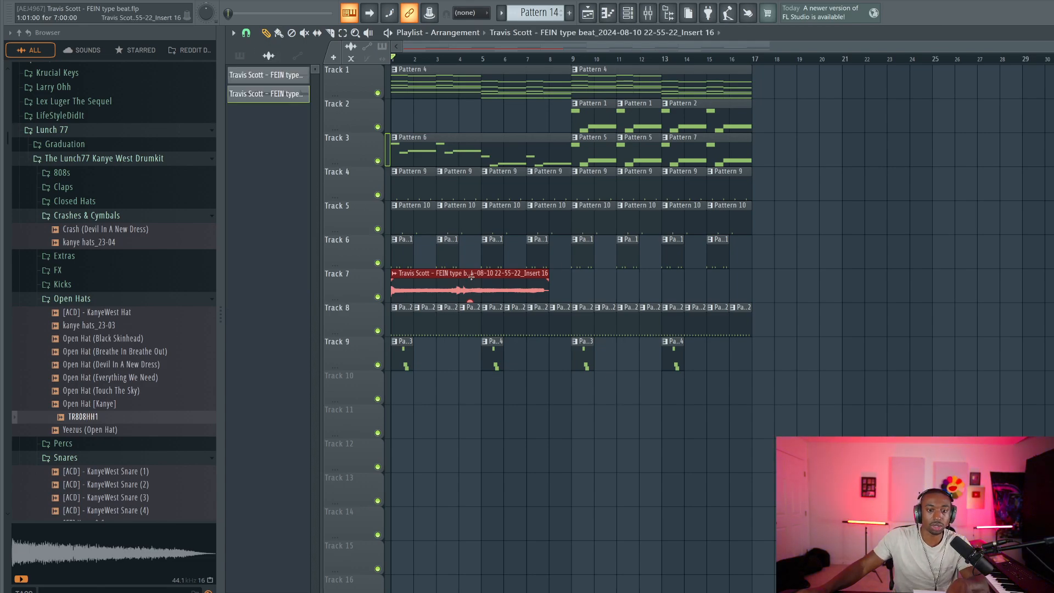
double_click(471, 276)
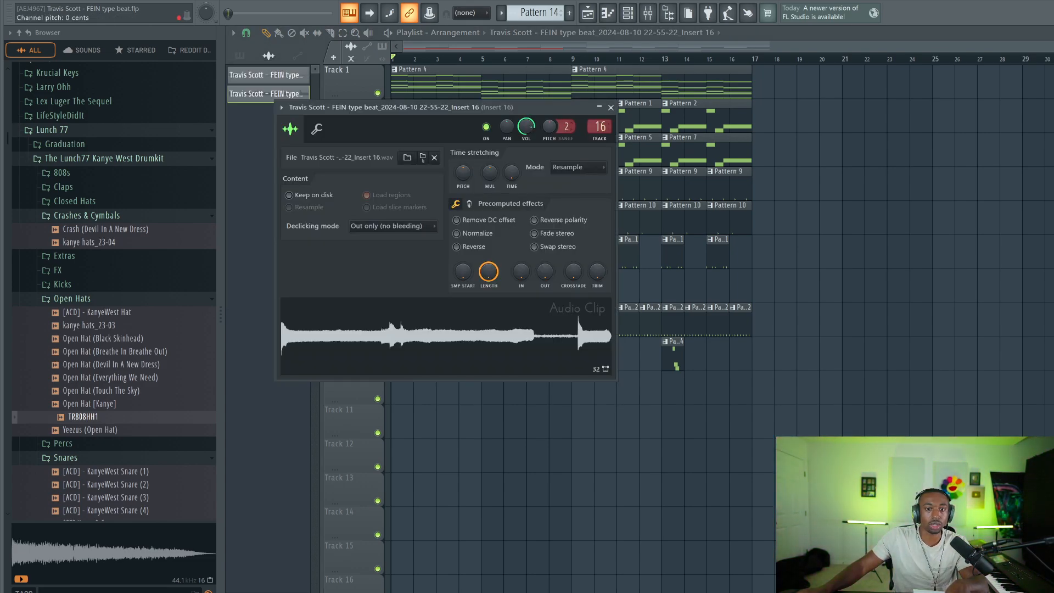
key(ctrl+l)
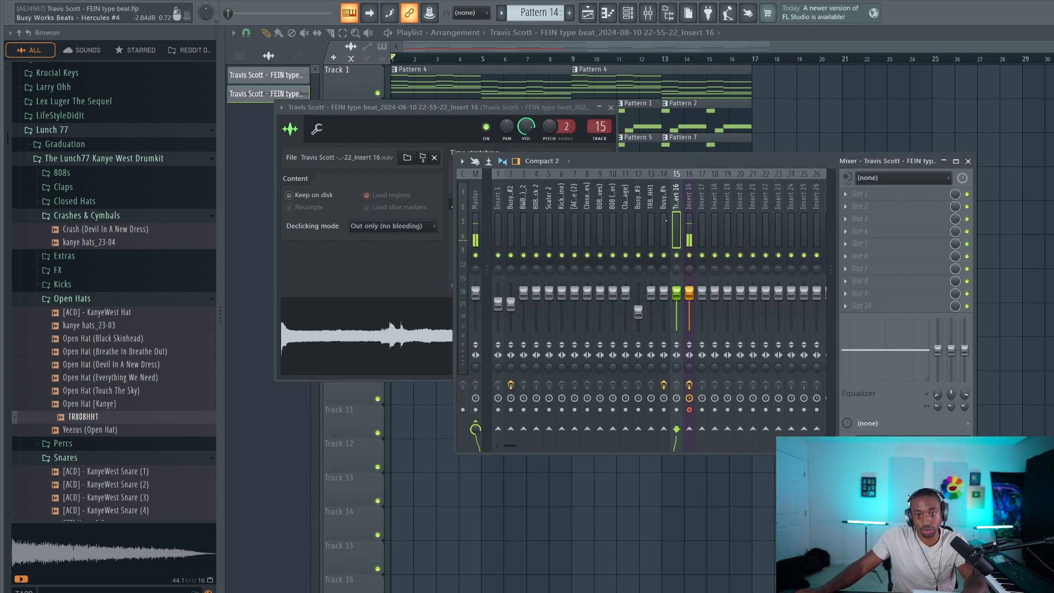
Step: Copy Insert 16's track state with its effect chain onto mixer track 15, and return to the playlist
click(689, 230)
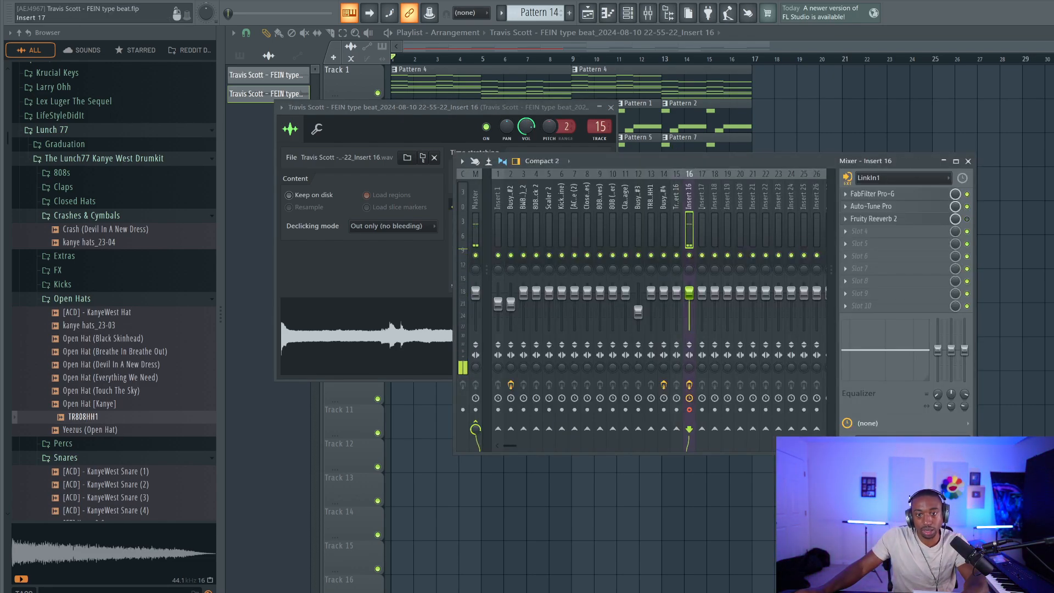
right_click(692, 208)
mouse_move(719, 248)
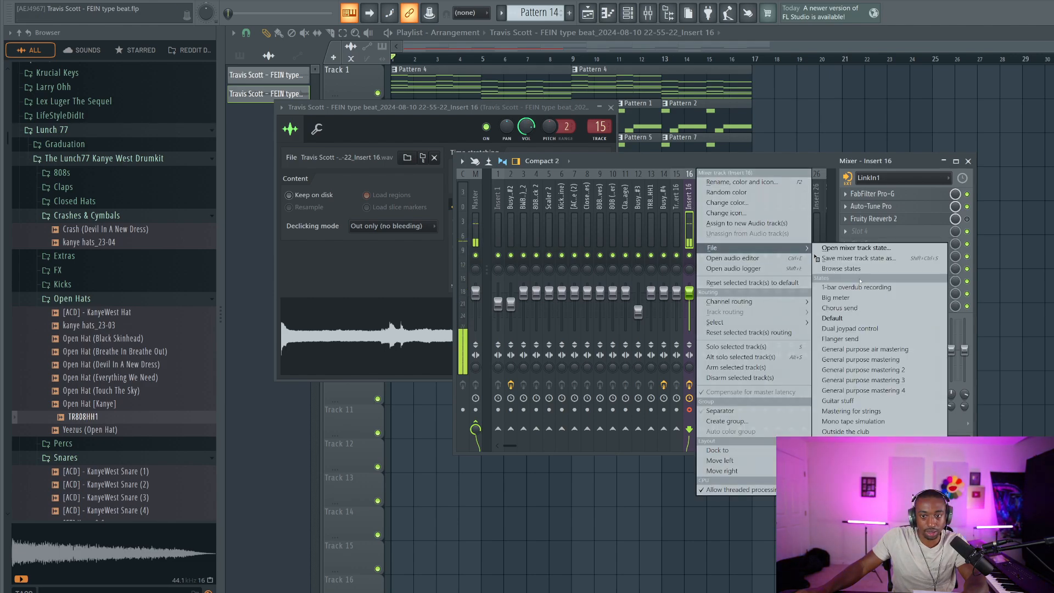
drag(852, 262, 676, 234)
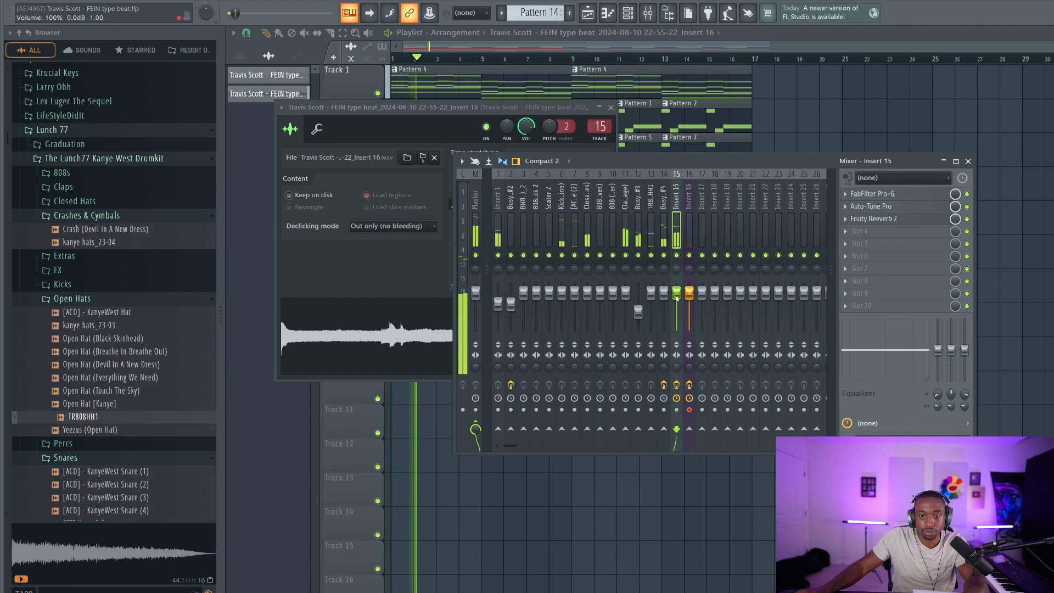
key(F12)
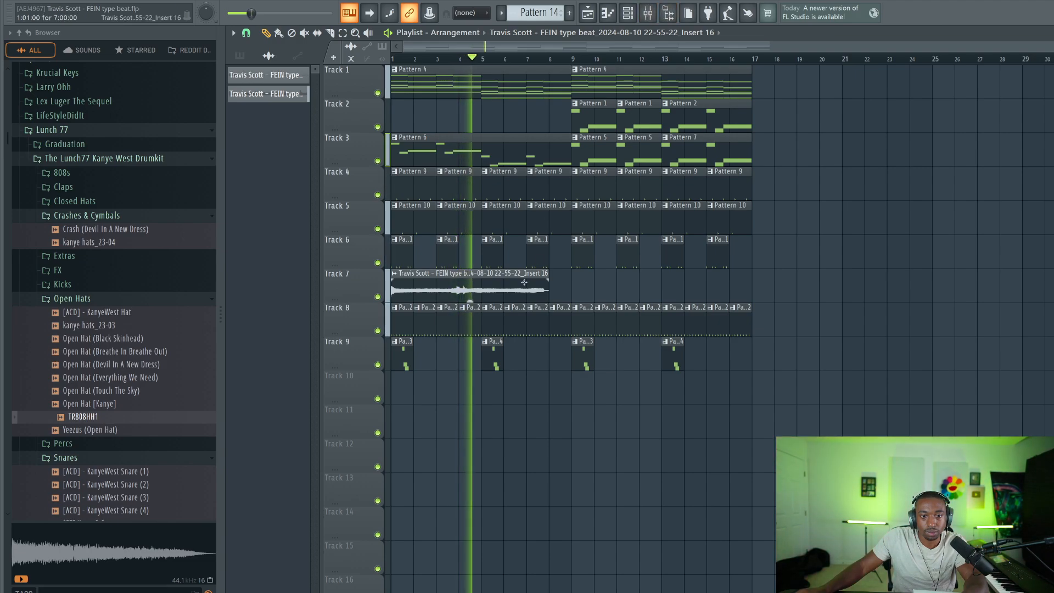
Step: Lower the vocal's Insert 15 volume to about 74% (-6.1 dB) during playback and return to the playlist
double_click(541, 274)
click(651, 13)
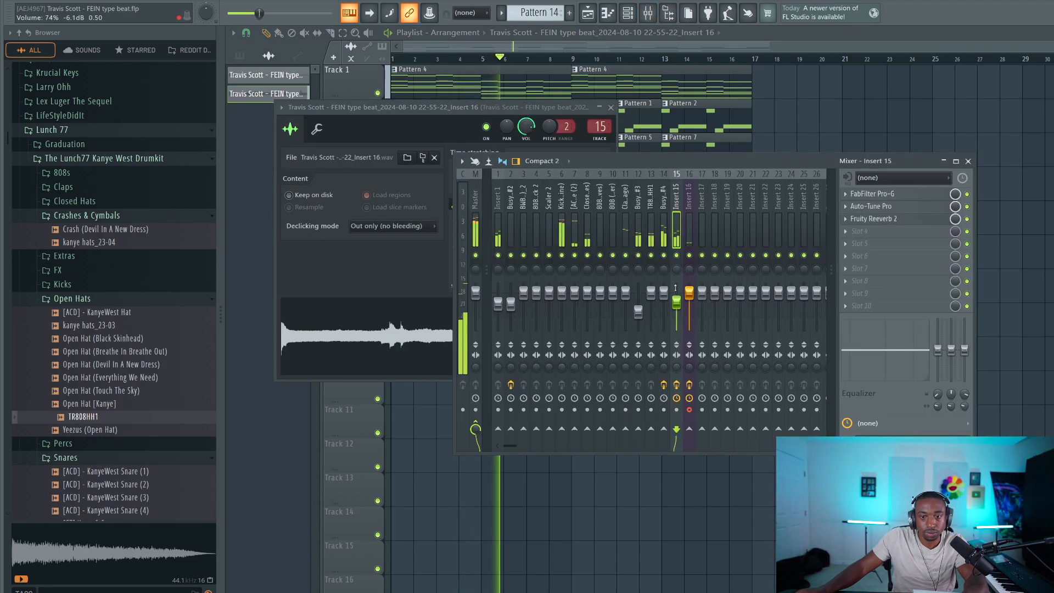
key(F12)
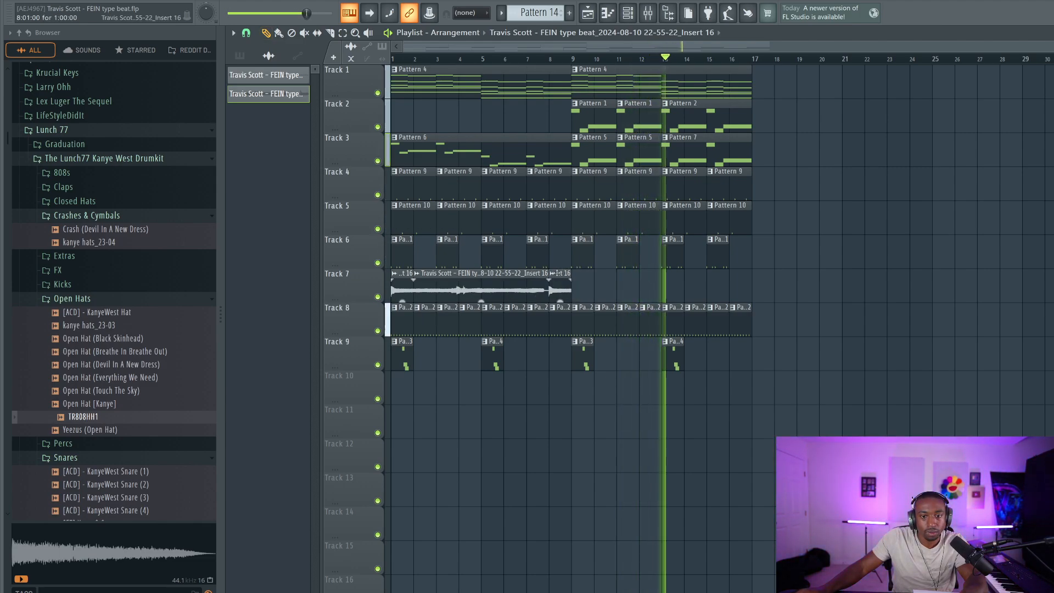
Step: Try reversing the last vocal slice on Track 7 as a unique clip, and replay from about bar 8
right_click(557, 272)
click(579, 386)
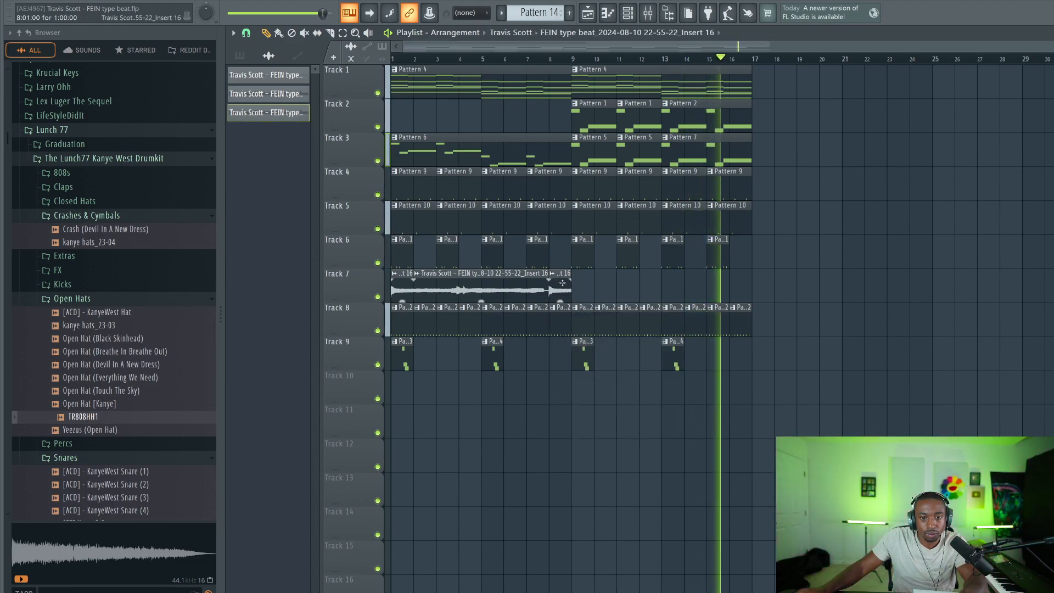
double_click(562, 283)
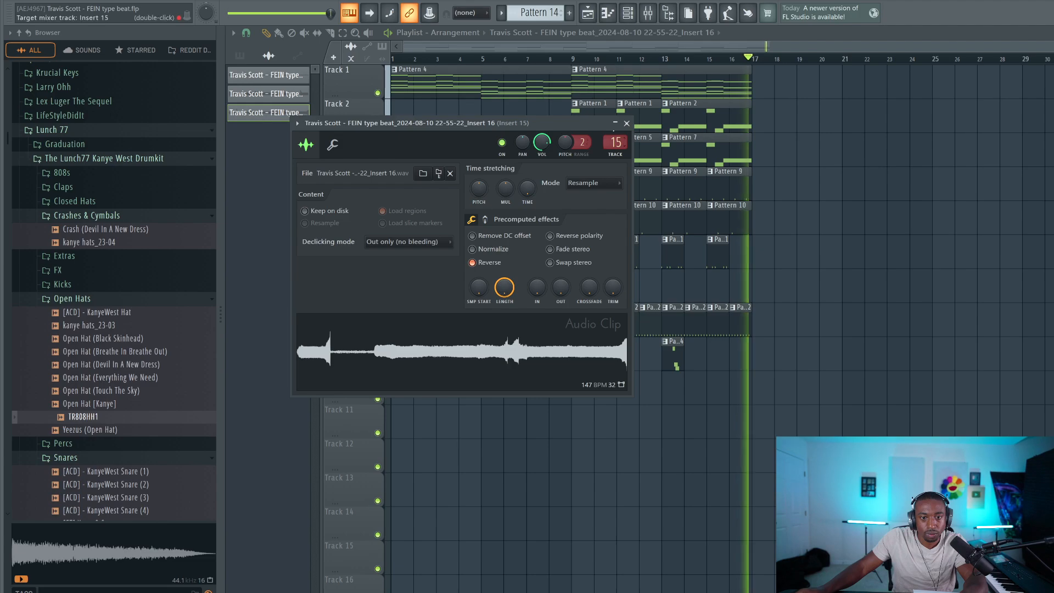
click(626, 124)
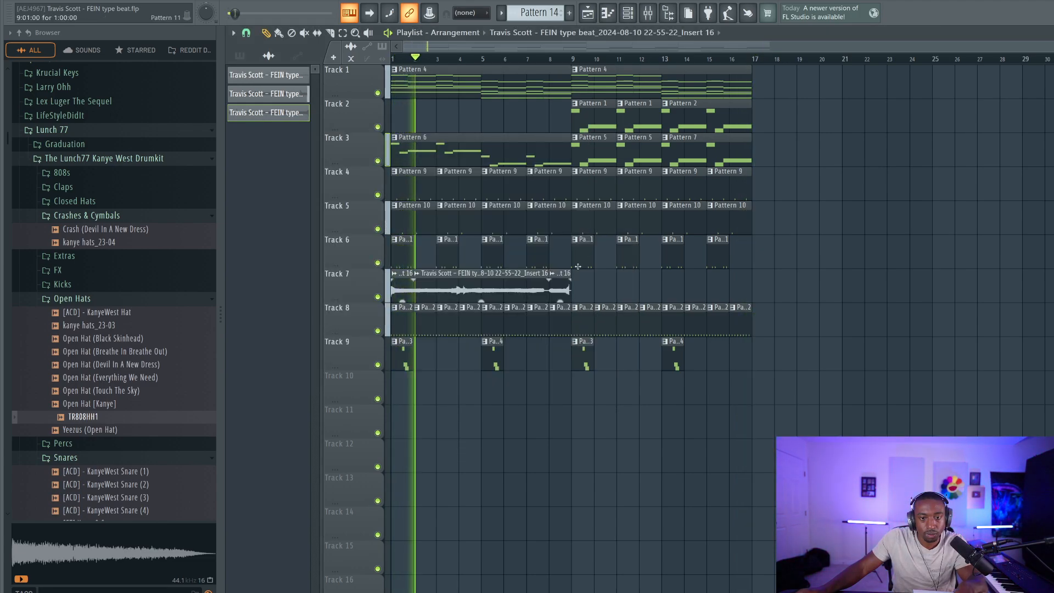
click(548, 59)
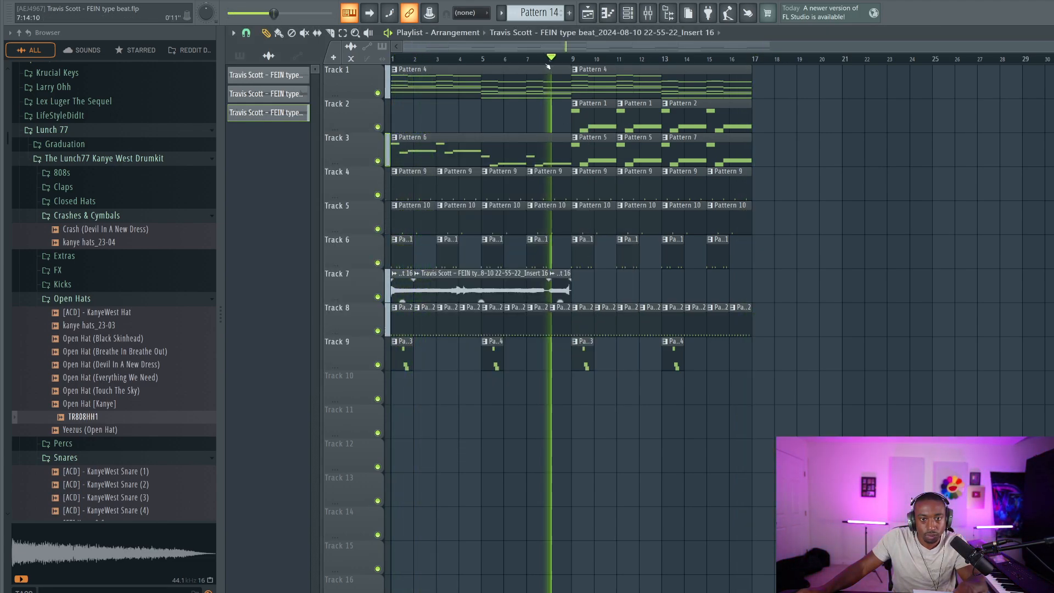
Step: Turn the last vocal slice on Track 7 into its own unique sample and reverse it
right_click(550, 281)
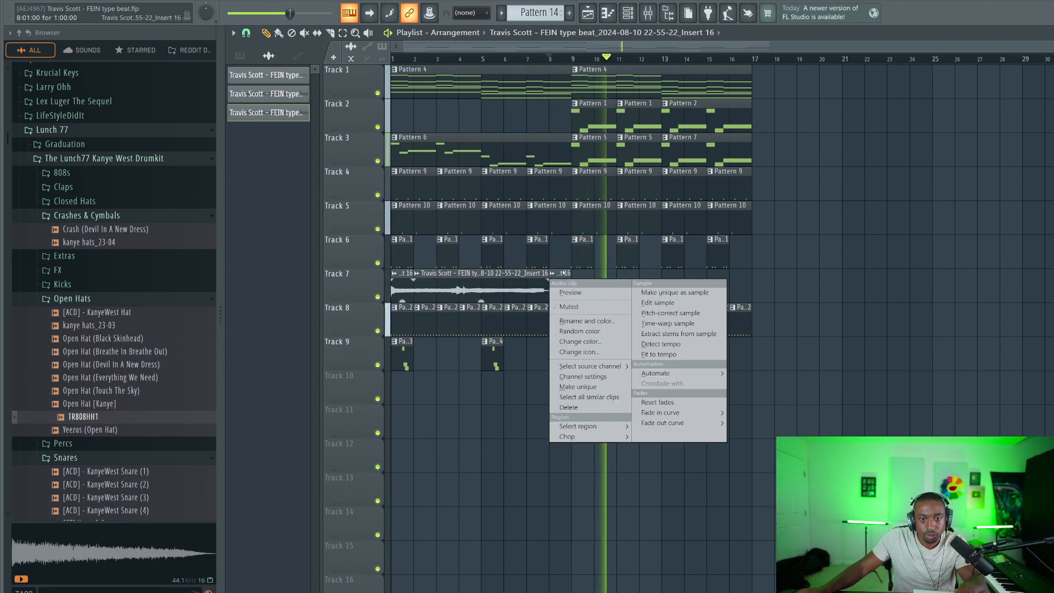
click(681, 291)
click(679, 336)
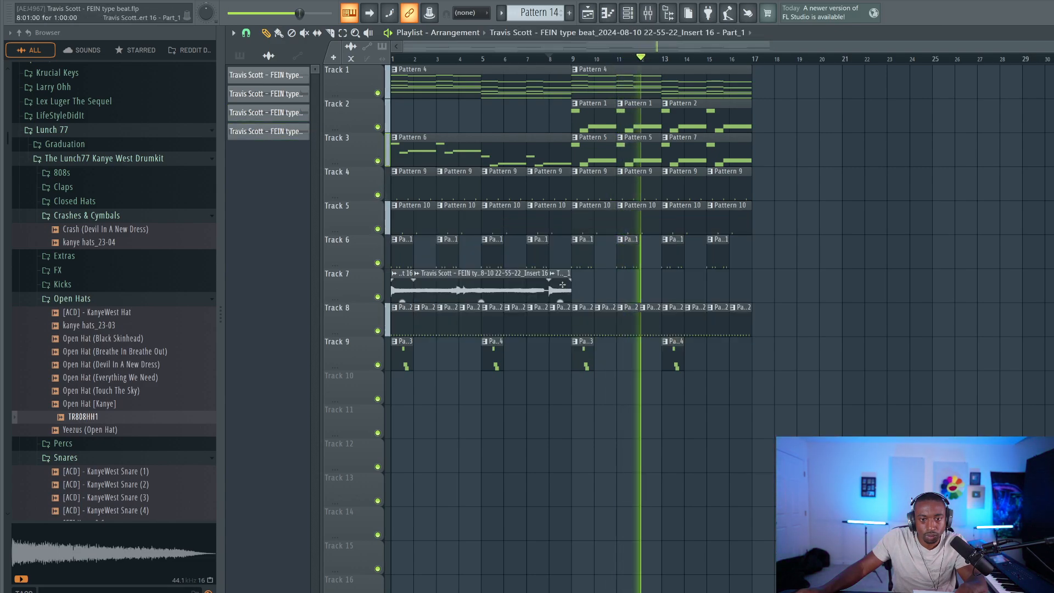
double_click(562, 284)
click(488, 277)
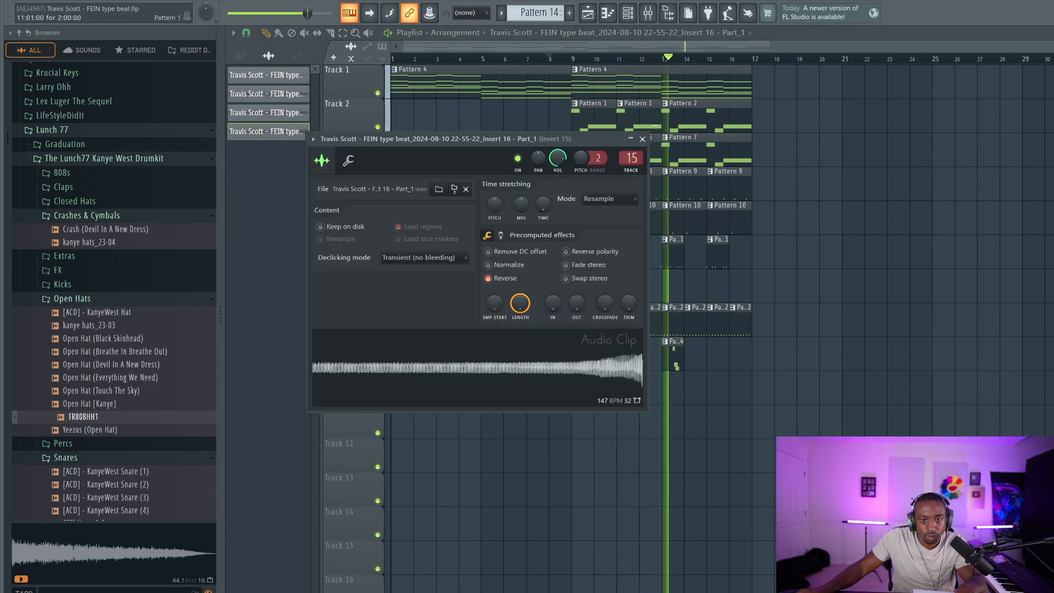
click(642, 139)
Step: Open the kick pattern from Track 6, check its steps in the channel rack and return to the playlist
click(627, 12)
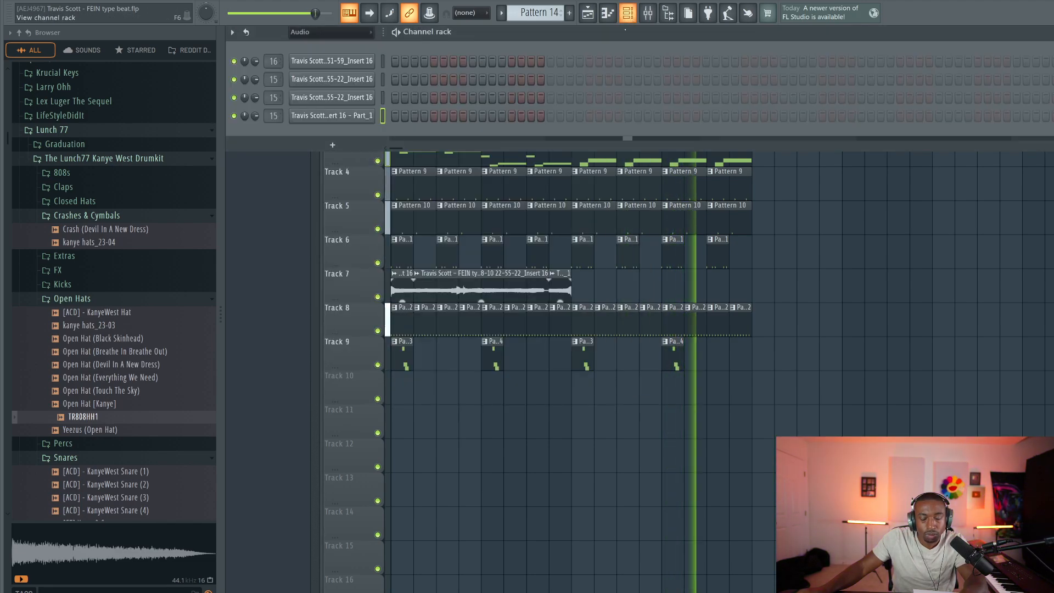
click(627, 12)
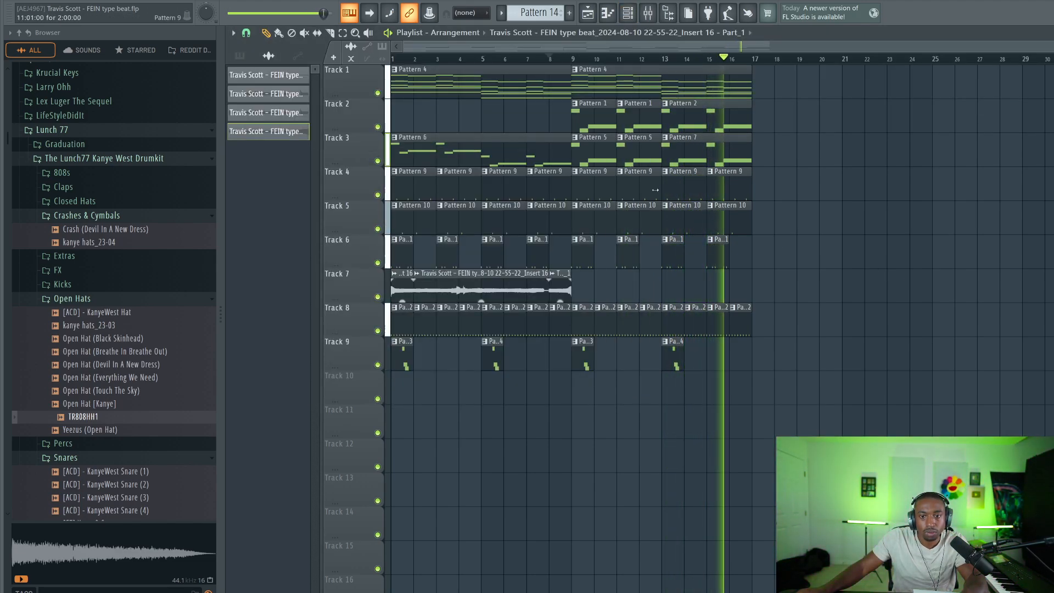
double_click(402, 252)
click(623, 16)
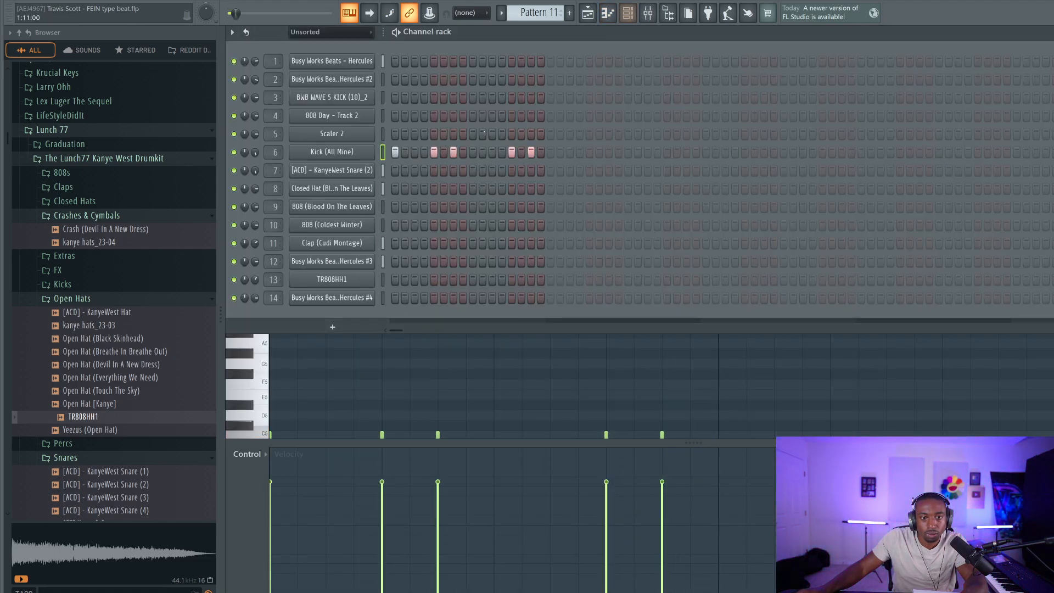
click(586, 16)
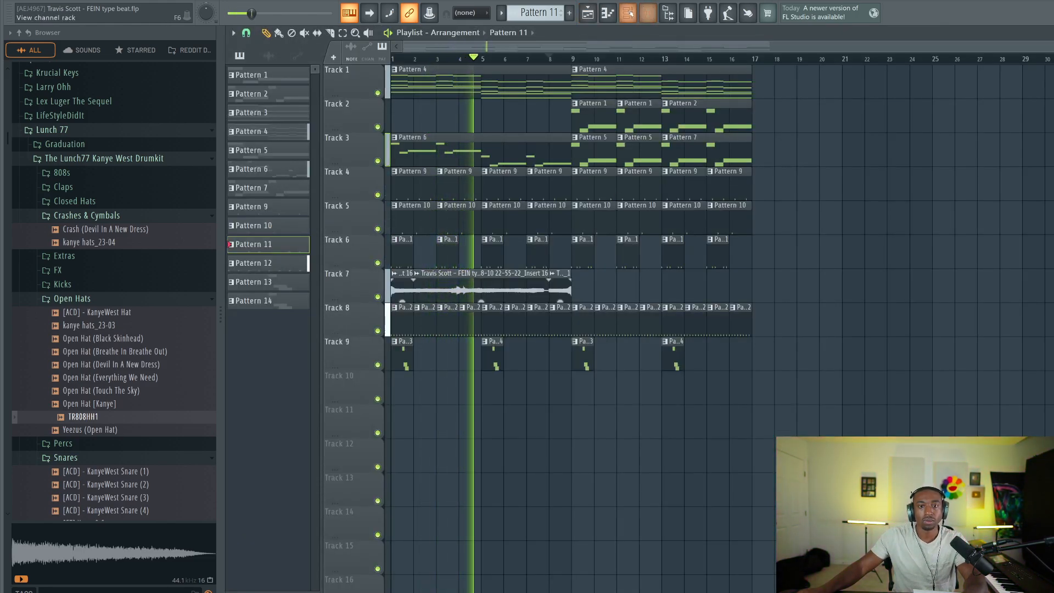
Step: Try Pattern 11 without the Kick (All Mine) hit on step 15 during playback
key(F6)
right_click(531, 154)
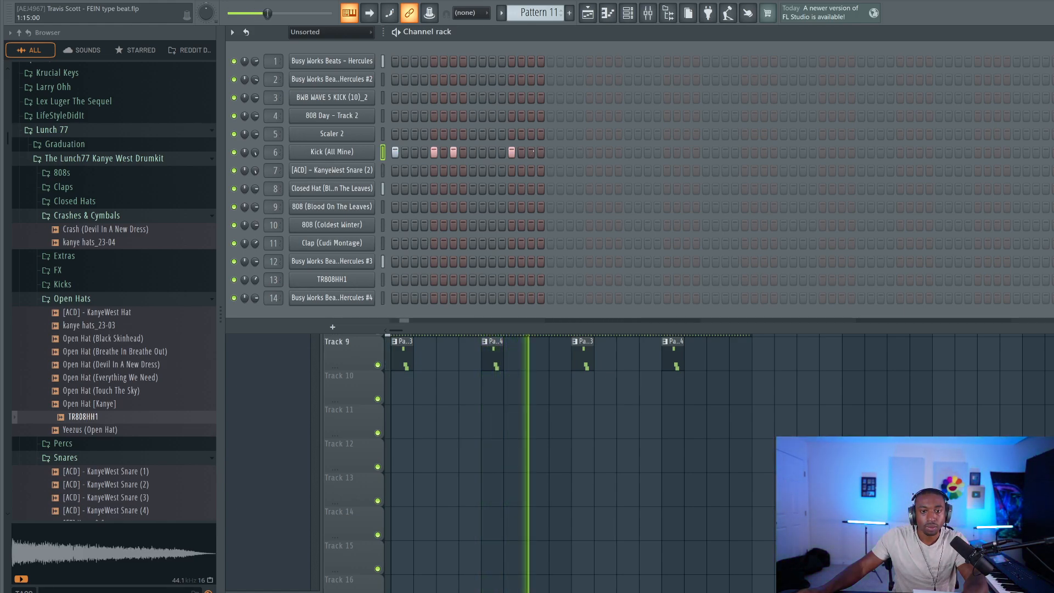
key(F6)
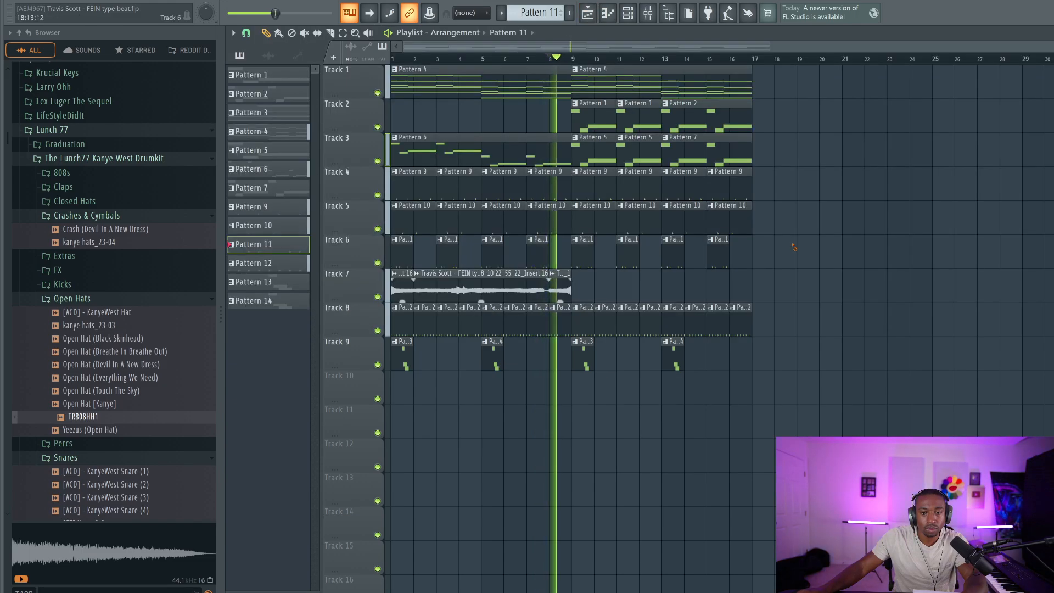
click(627, 14)
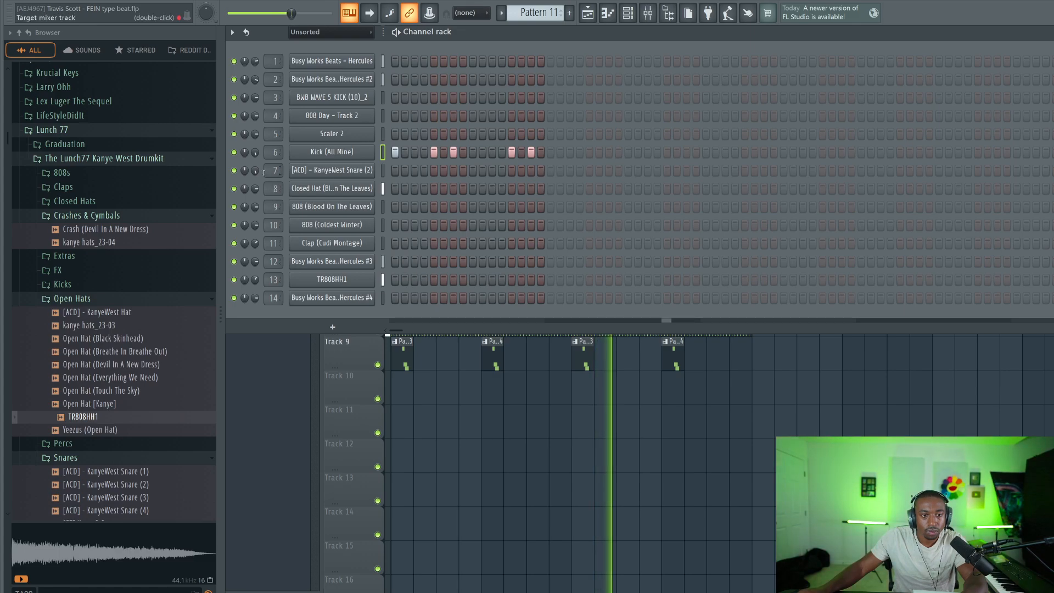
Step: Raise the volume multiplier of the [ACD] - KanyeWest Snare (2) channel to 112% (2.6 dB)
click(311, 170)
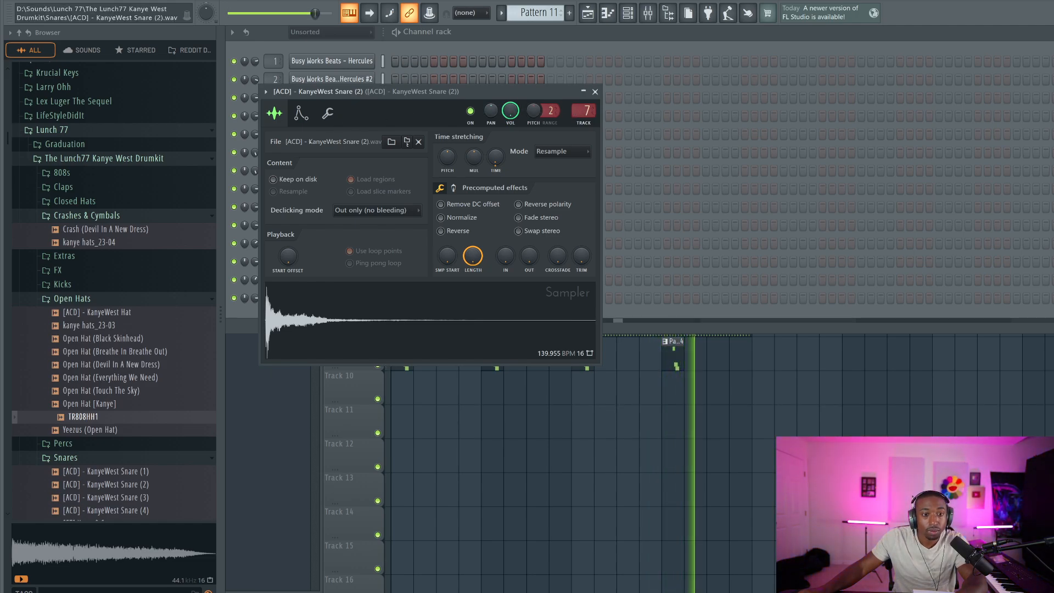
click(327, 116)
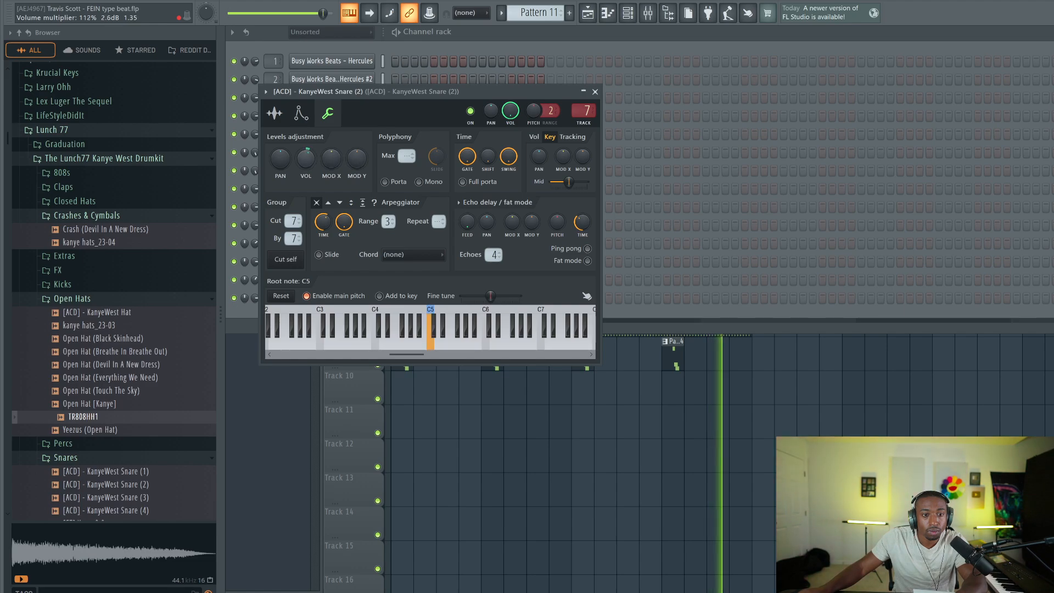
click(594, 92)
right_click(843, 339)
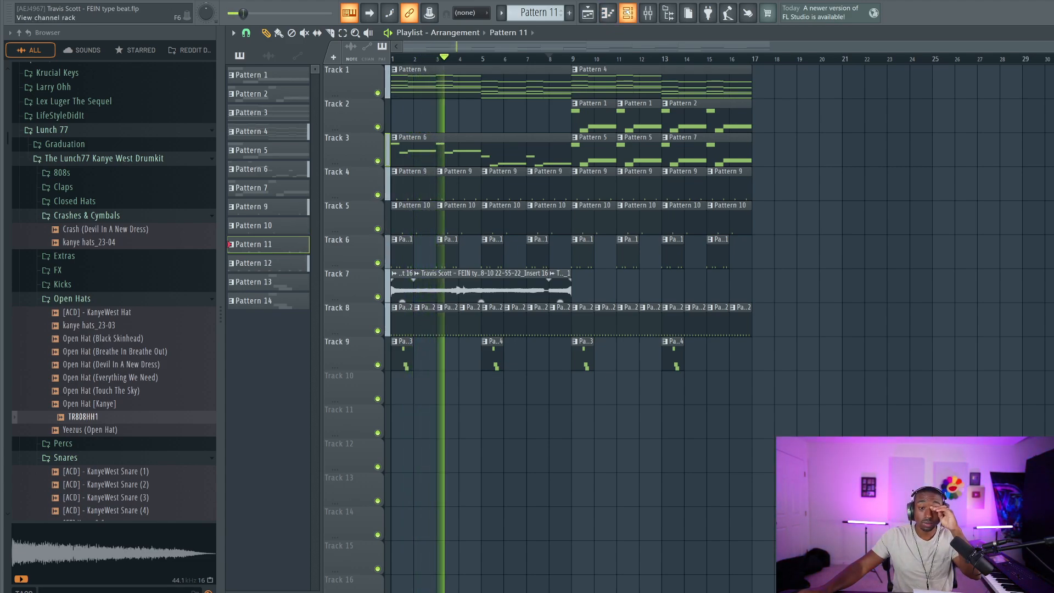
Step: Look through Patterns 11 to 15 in the channel rack, the first Hercules channel's preset and the mixer levels
click(627, 13)
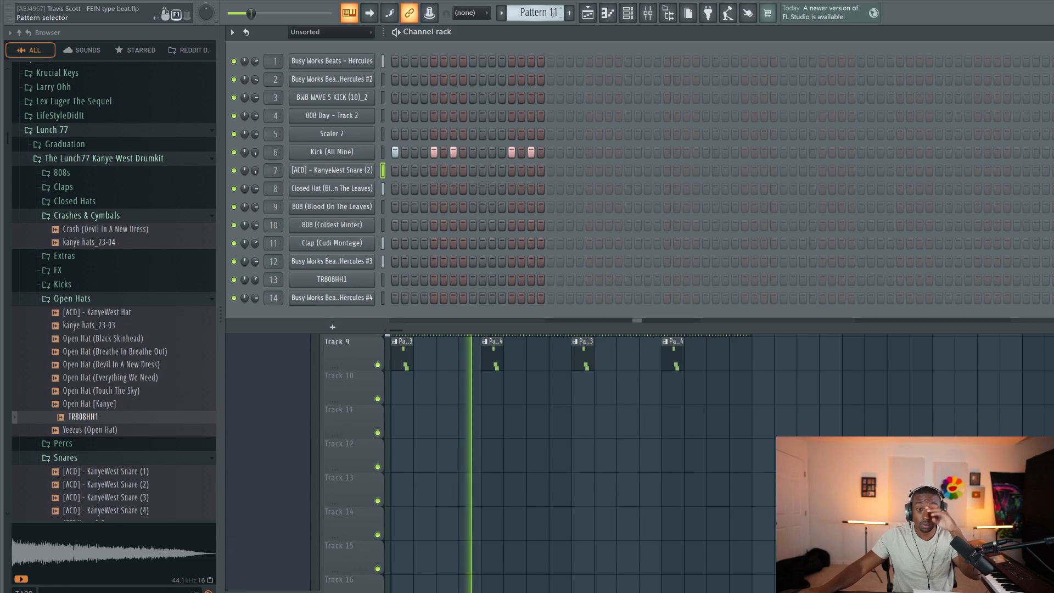
scroll(553, 13, down, 1)
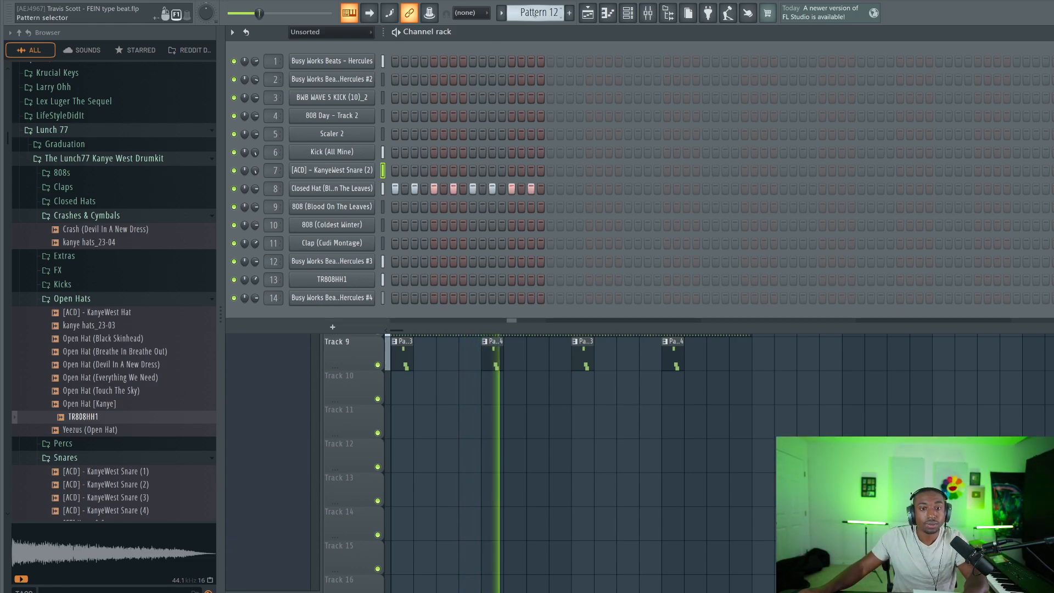
scroll(549, 13, down, 1)
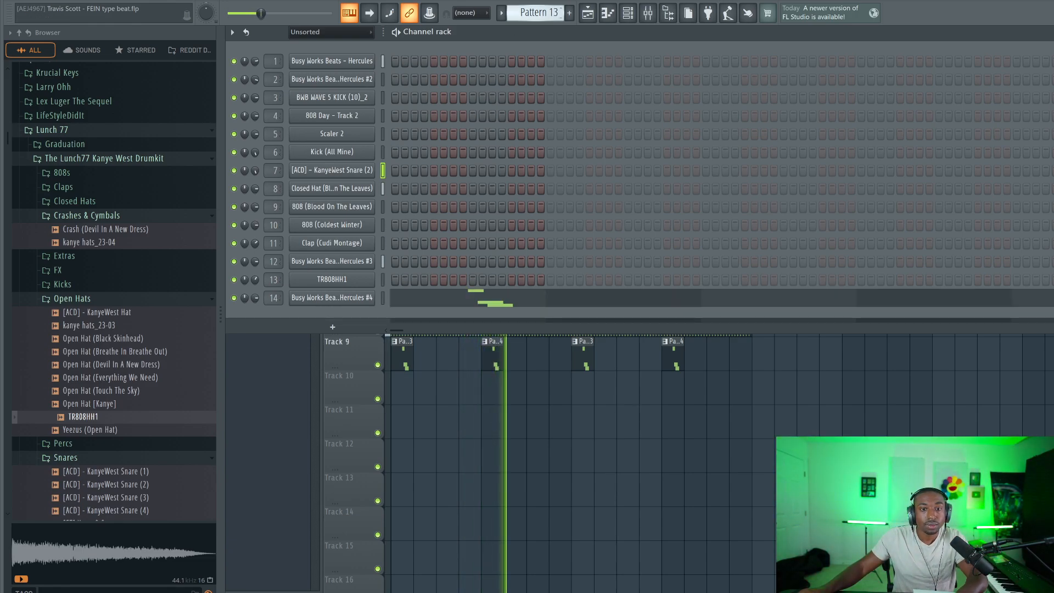
click(345, 62)
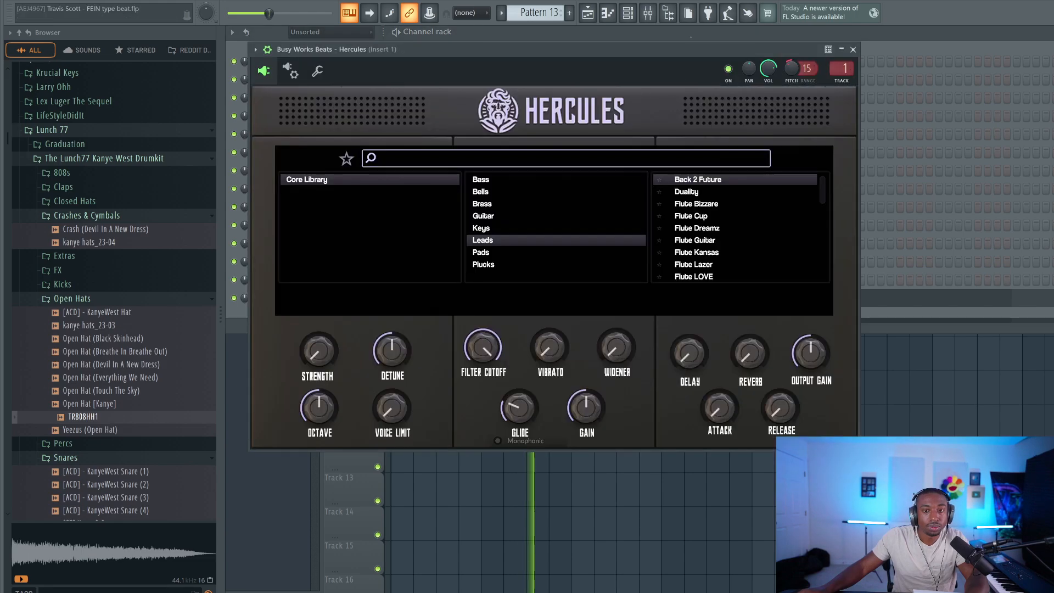
click(852, 49)
scroll(549, 13, down, 1)
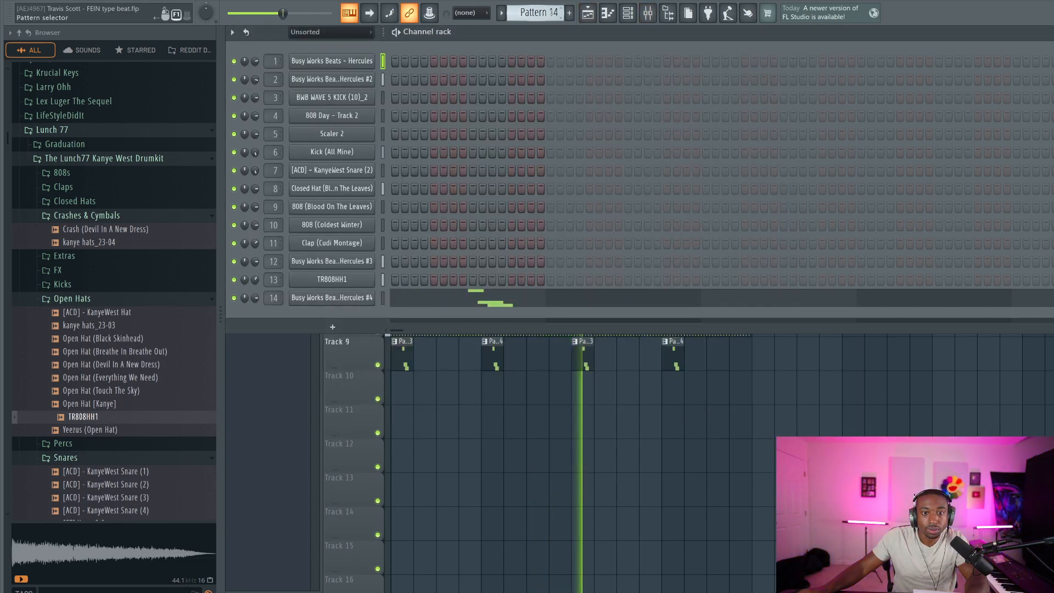
scroll(548, 14, down, 1)
click(647, 13)
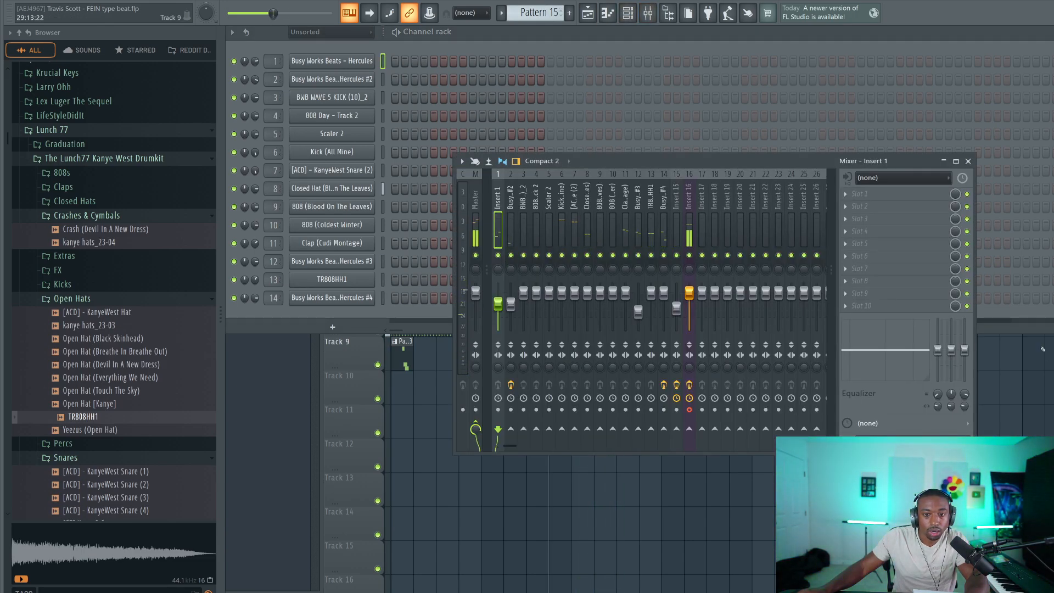
key(F5)
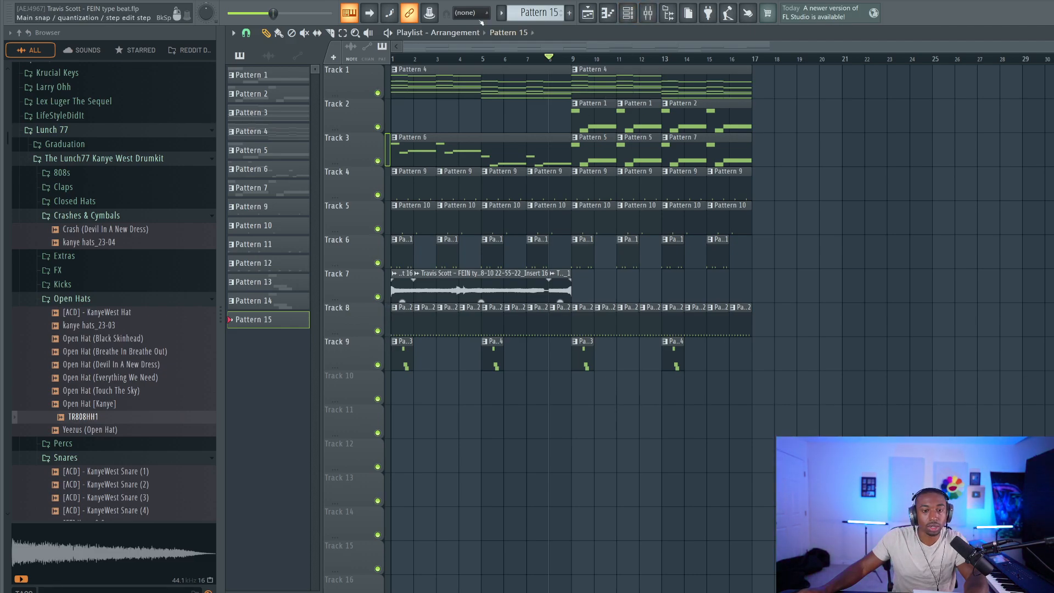
click(647, 14)
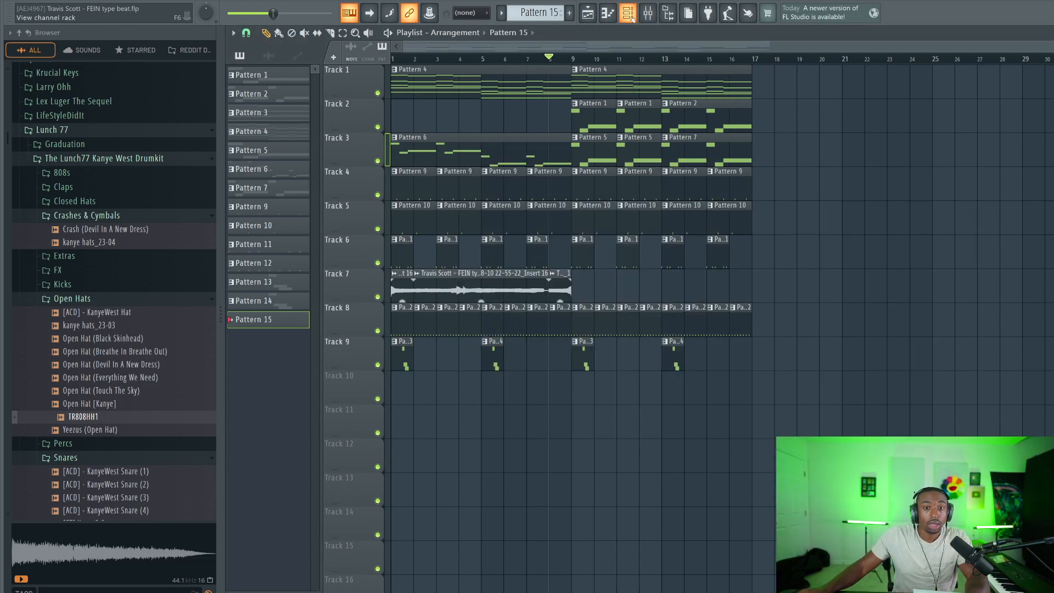
click(631, 17)
Step: Go back to Pattern 5 for its Hercules #3 melody and select the first empty pattern, Pattern 8
scroll(537, 12, up, 7)
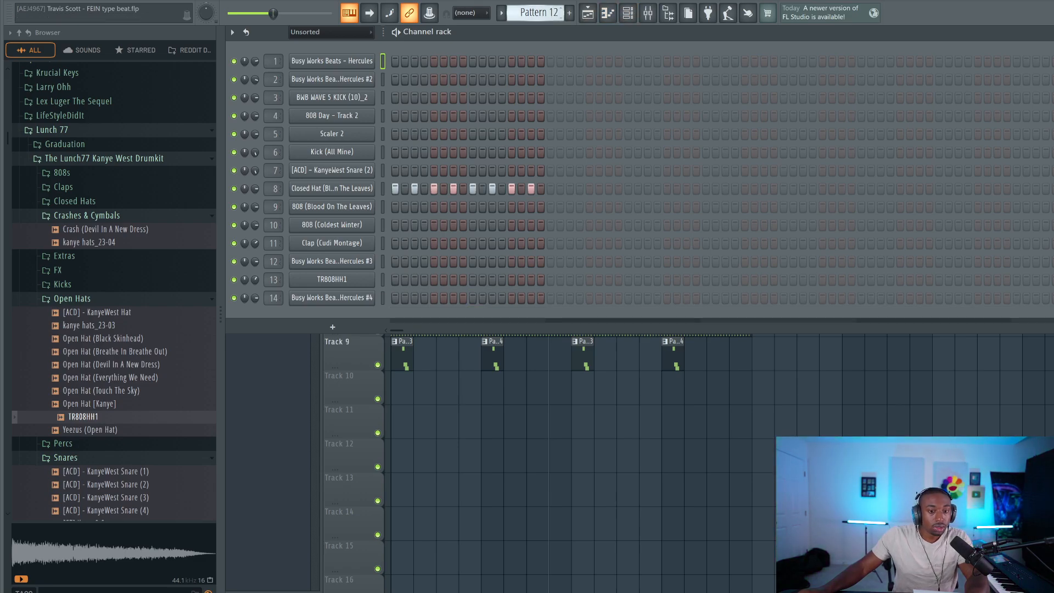
scroll(538, 12, up, 3)
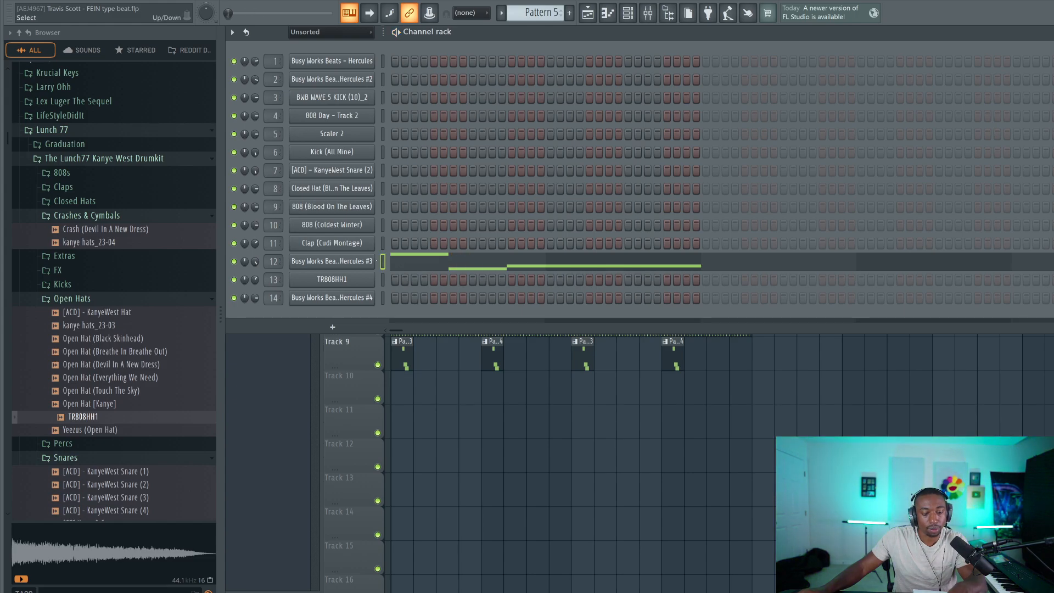
right_click(534, 11)
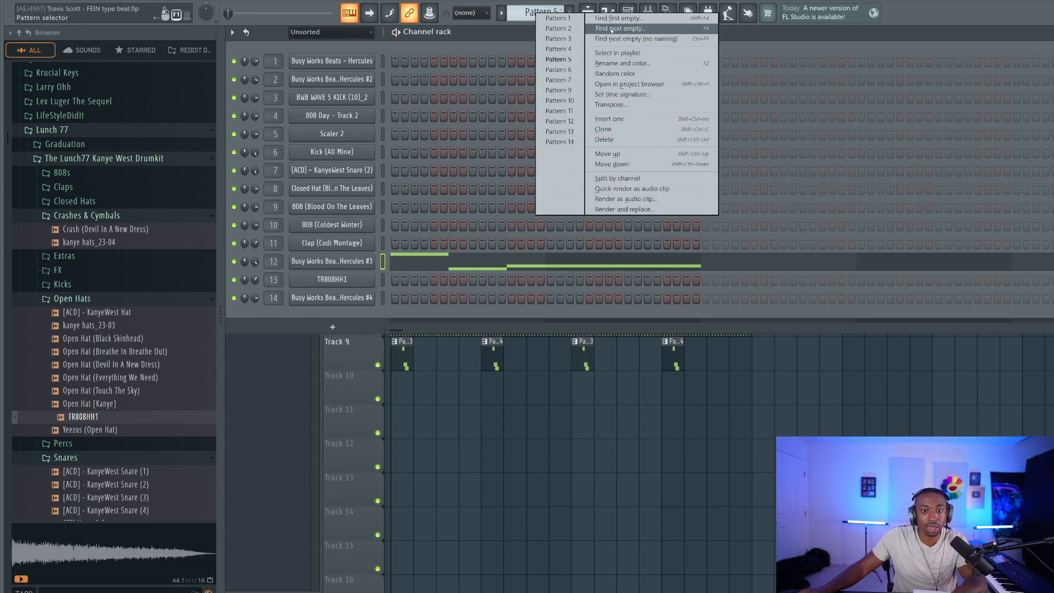
click(613, 17)
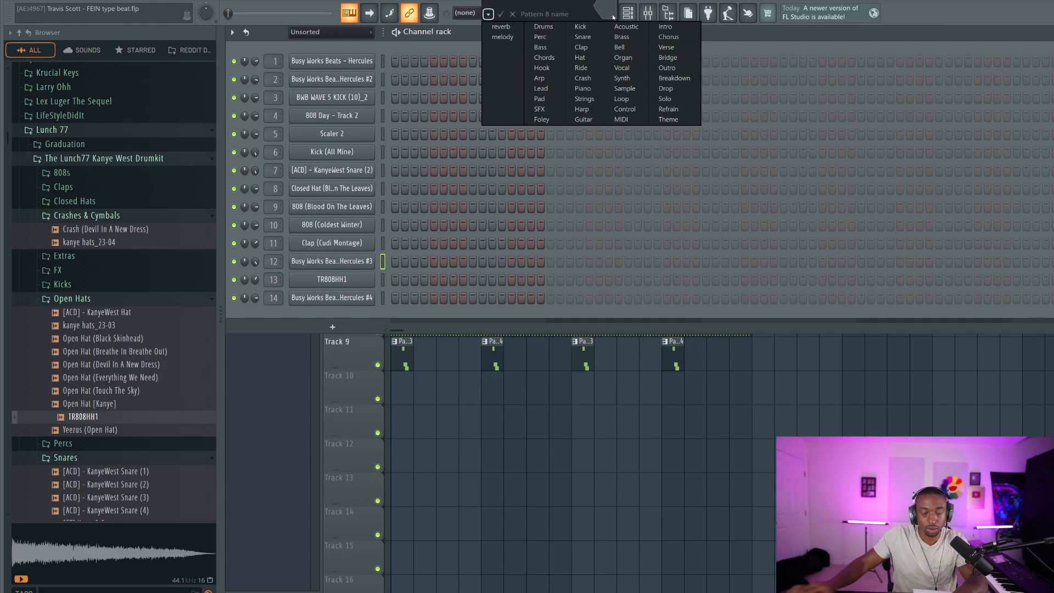
key(Return)
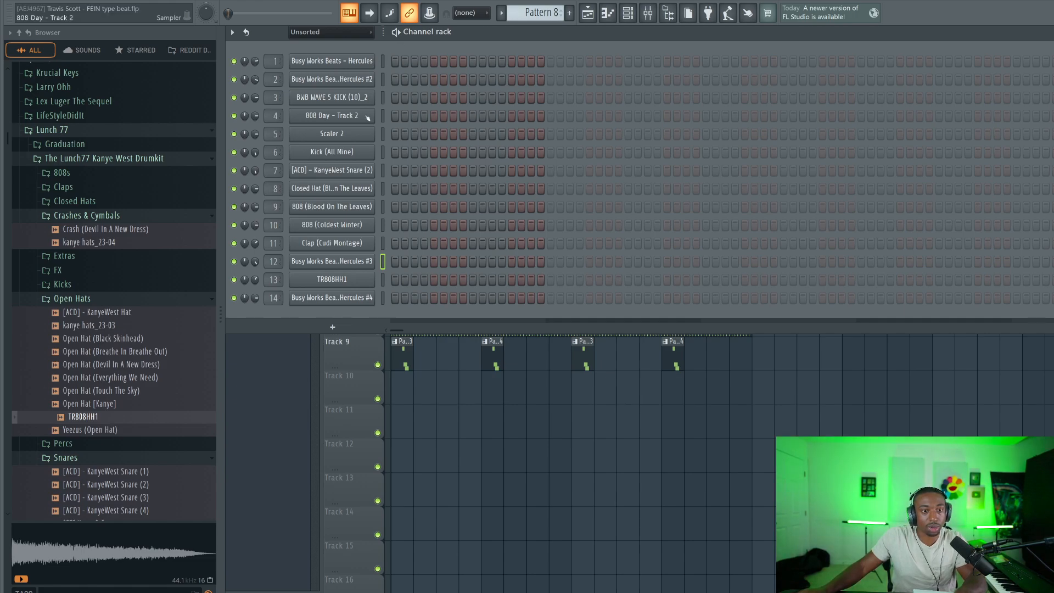
Step: Paste the melody onto the 808 Day - Track 2 channel in Pattern 8 and open its piano roll
click(382, 117)
key(ctrl+v)
click(432, 116)
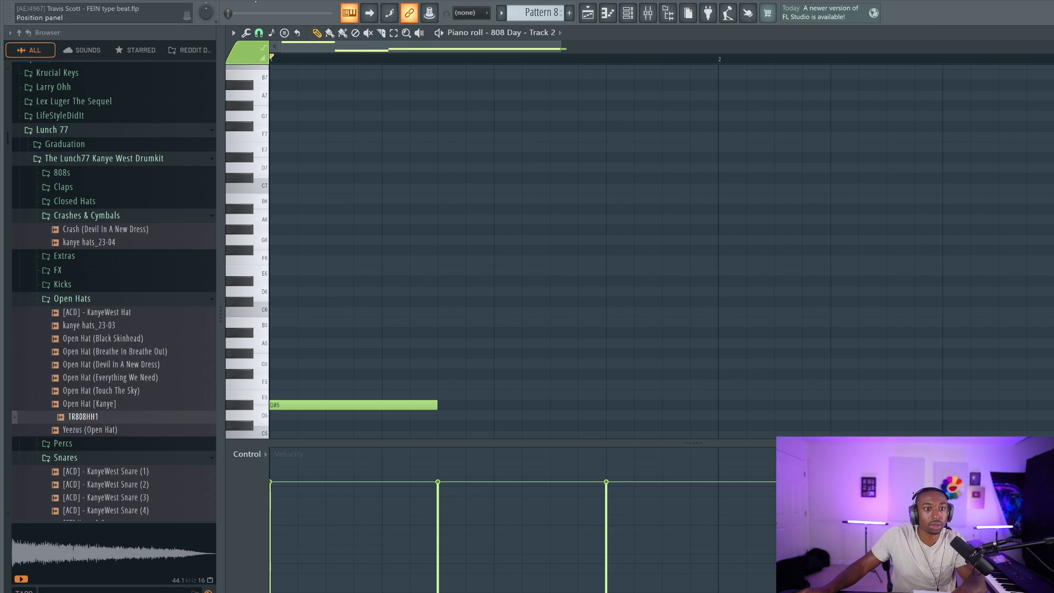
Step: Preview the pasted 808 notes, save the project and transpose the notes up two octaves to start on D#7
key(space)
key(space)
scroll(535, 64, down, 1)
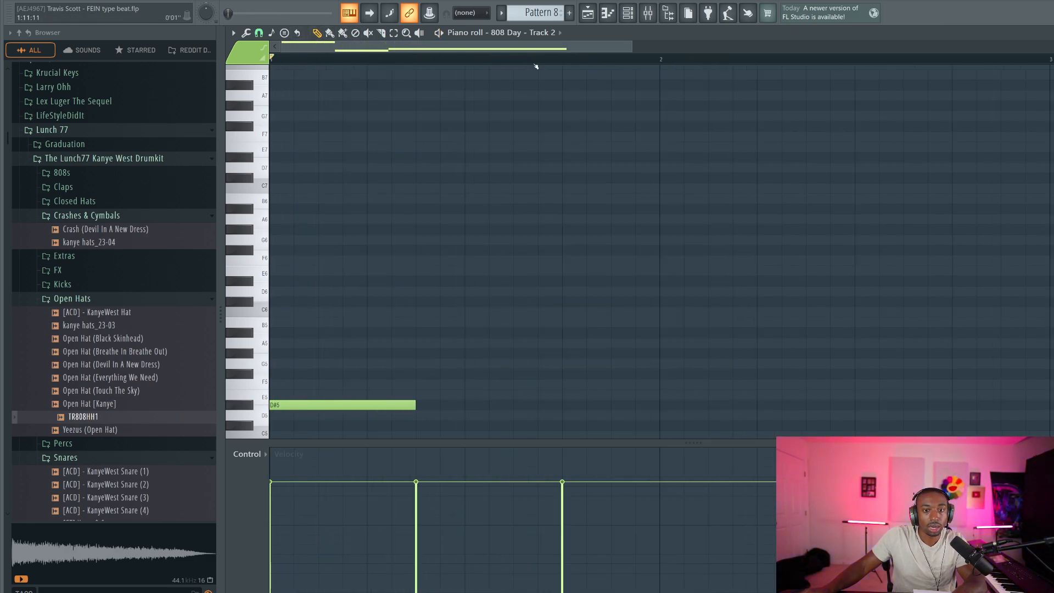
scroll(536, 65, down, 1)
key(ctrl+s)
key(ctrl+Up)
key(ctrl+Up)
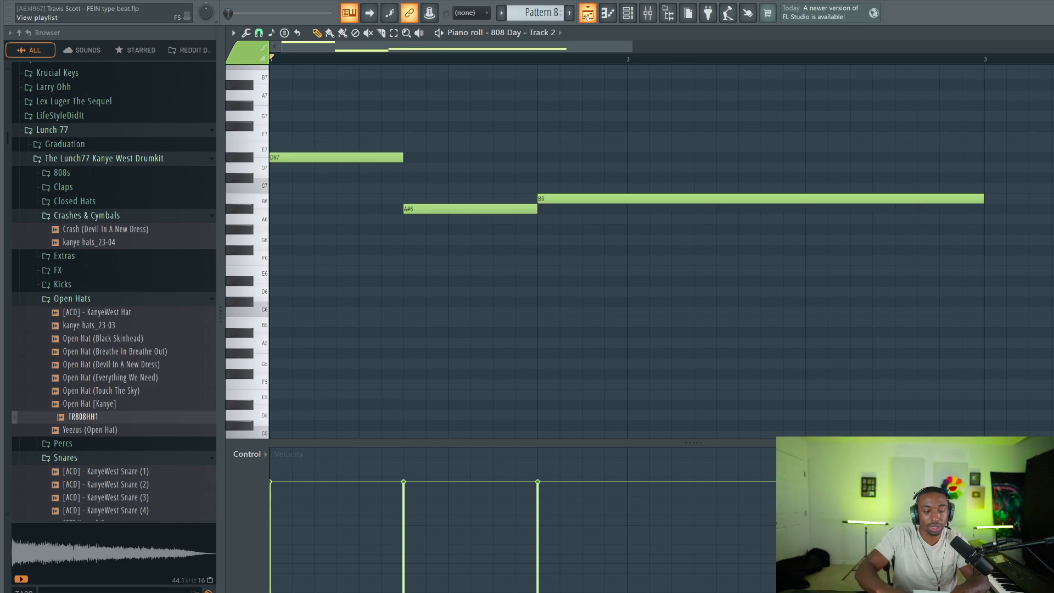
key(space)
Step: Place Pattern 8 on Track 10 at bar 9 of the playlist and return to the channel rack
click(587, 14)
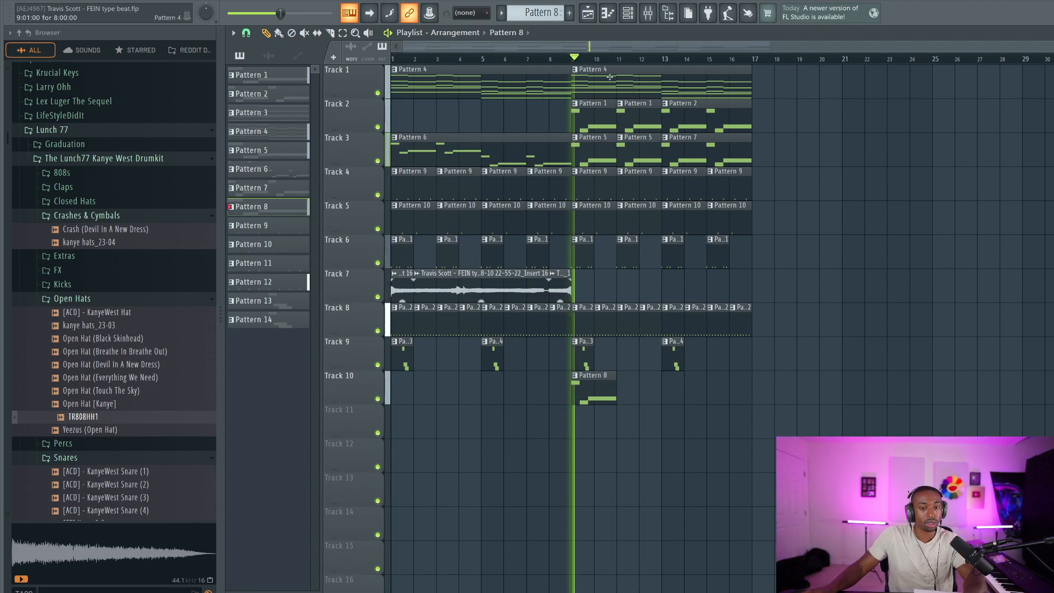
click(627, 13)
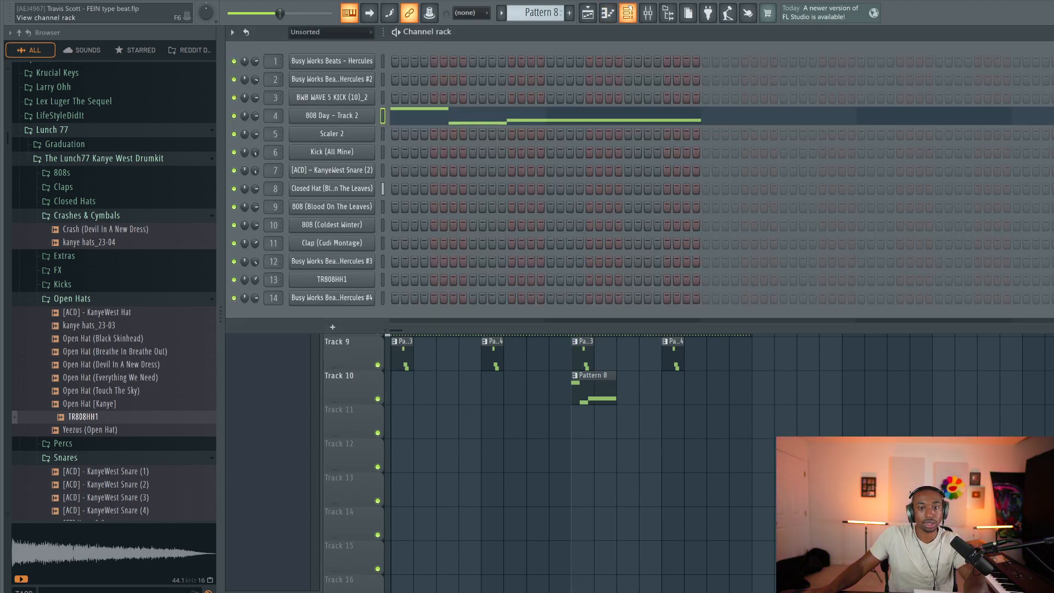
Step: Lower the 808 Day - Track 2 channel's pitch to about -313 cents with a pitch range of 4 semitones while previewing
click(409, 119)
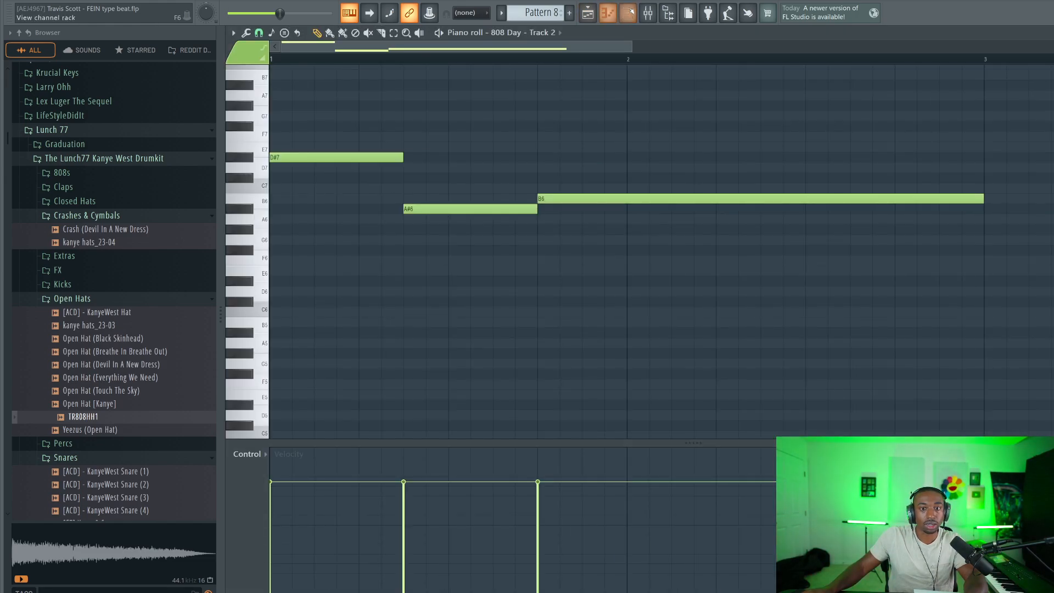
click(628, 13)
click(350, 116)
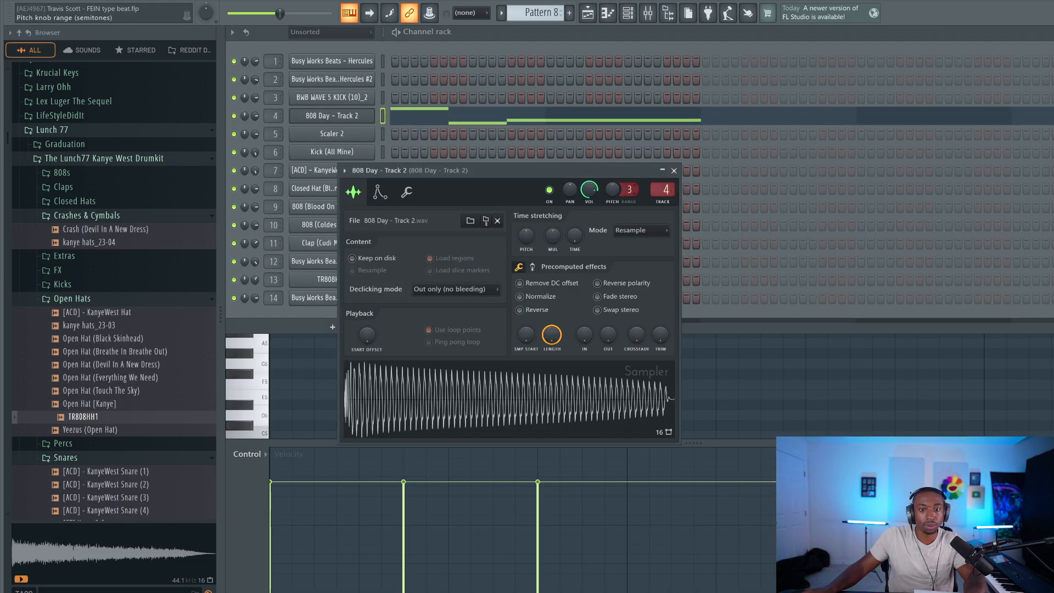
key(space)
drag(611, 189, 612, 205)
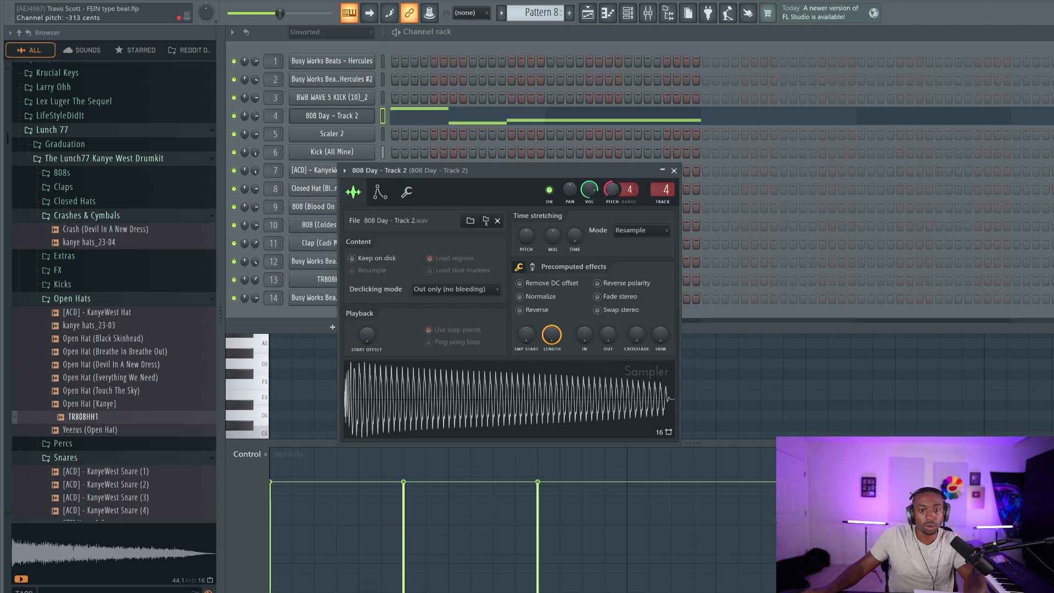
click(674, 171)
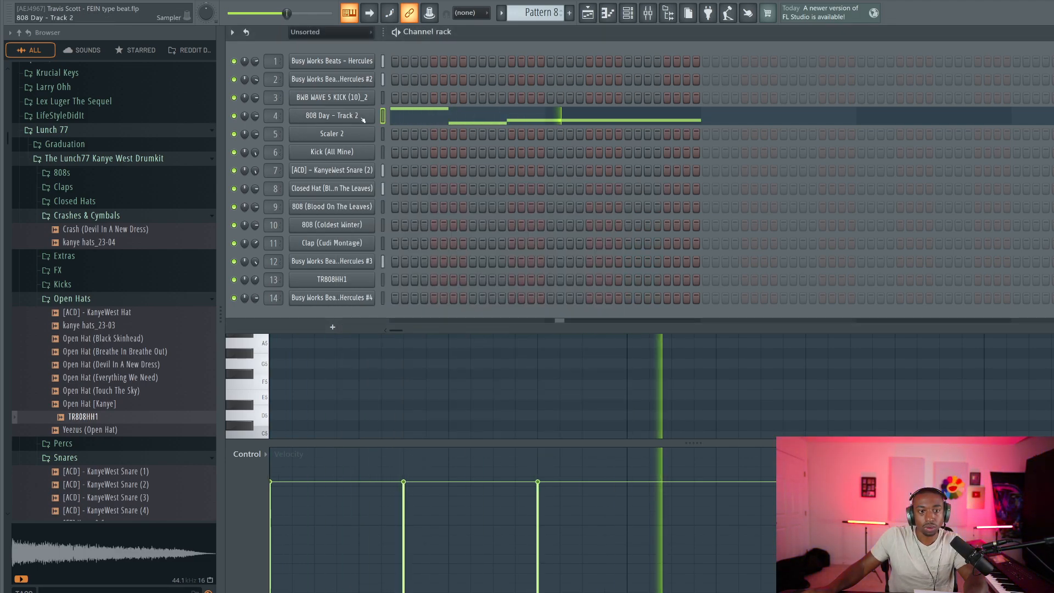
Step: Transpose the 808 notes in Pattern 8 down one octave and return to the playlist
click(439, 115)
key(space)
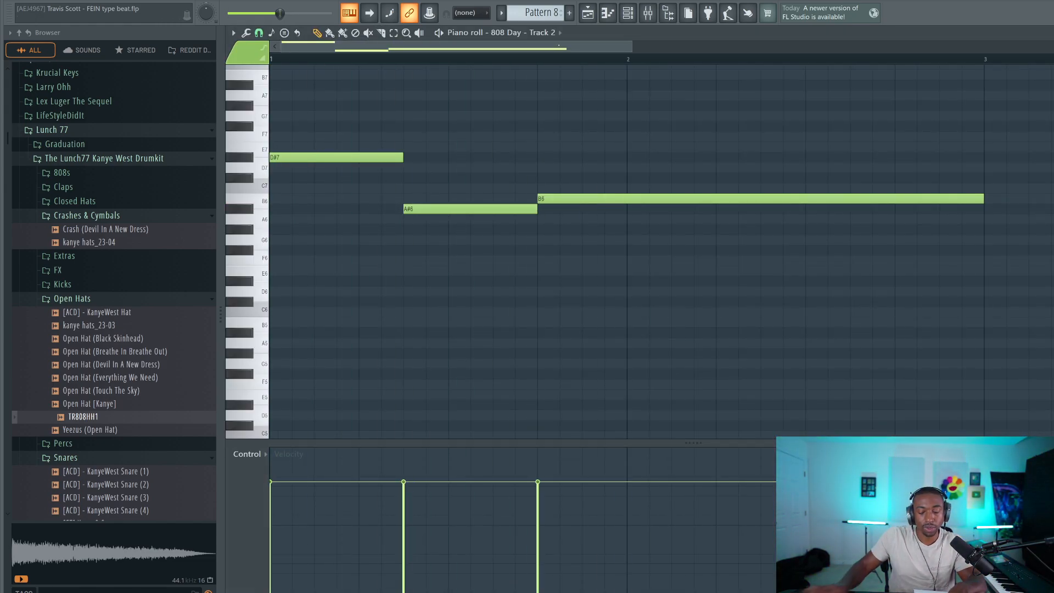
key(ctrl+Down)
click(587, 15)
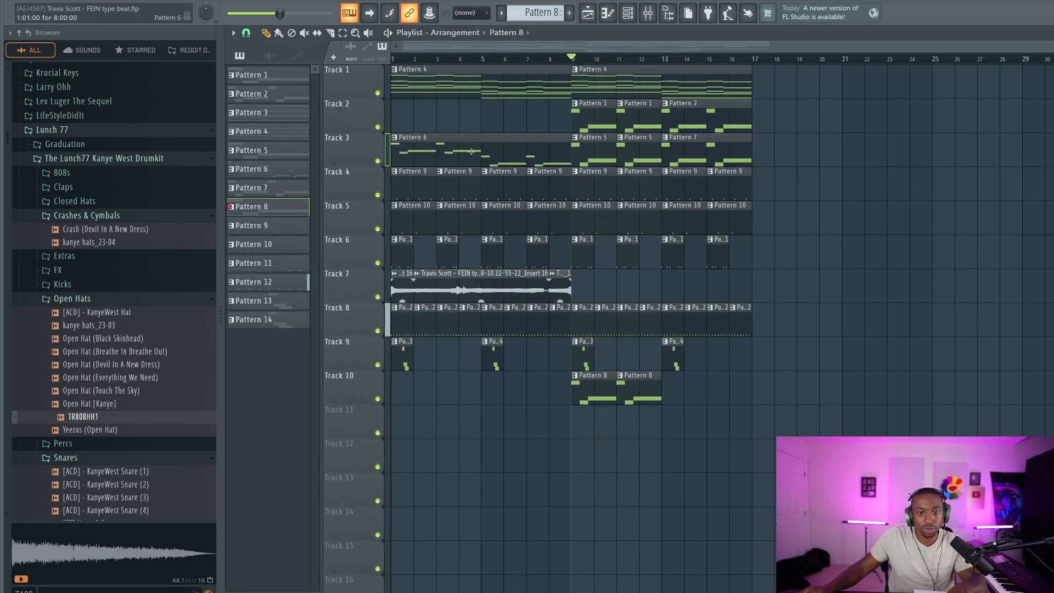
Step: Remove the Pattern 5 and Pattern 7 clips from bars 9 to 16 of Track 3, checking the track in solo
ctrl+click(378, 161)
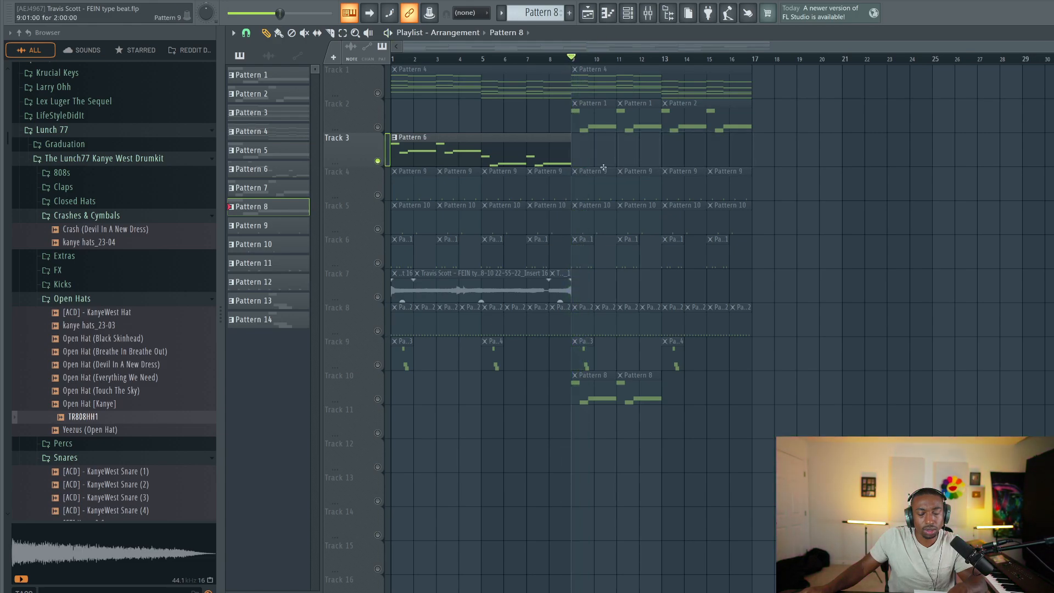
ctrl+click(378, 161)
key(space)
Step: Merge the Pattern 8 clips on Track 10 into one four-bar pattern and make its copy at bar 13 unique
drag(674, 384, 592, 400)
key(ctrl+g)
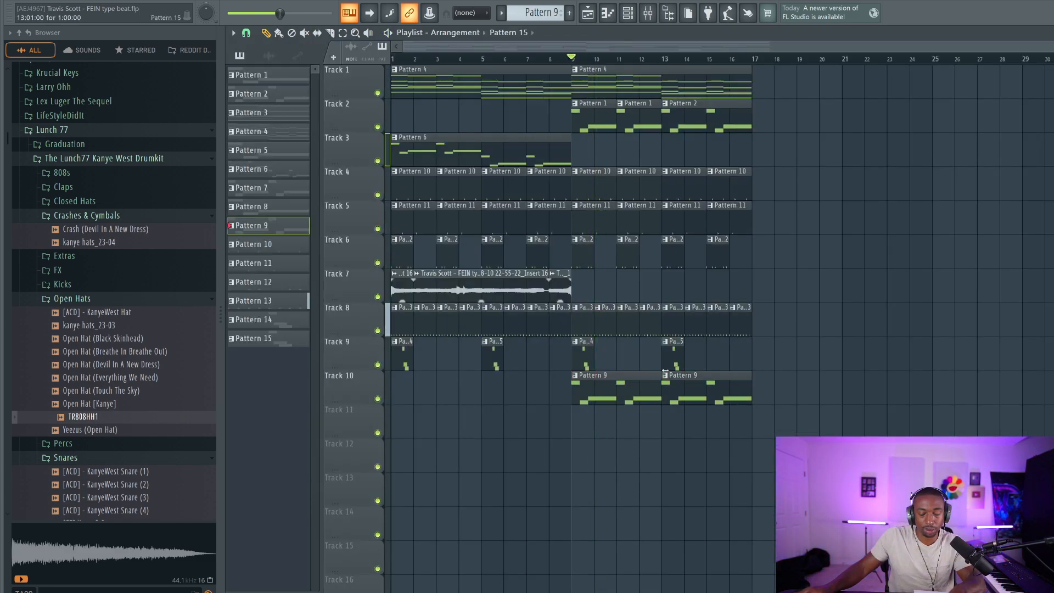
click(665, 375)
click(700, 481)
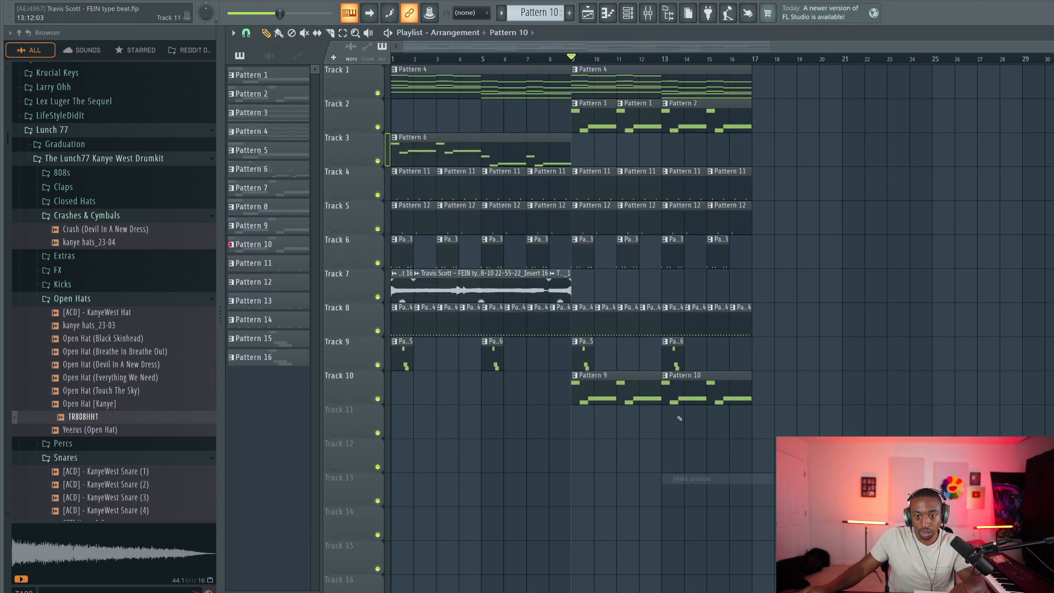
Step: Transpose the 808 notes of the bar 13 clip down seven semitones to start on G#5, and preview the change
double_click(682, 378)
key(Down)
key(Down)
key(Down)
key(Down)
key(Down)
key(Down)
key(Down)
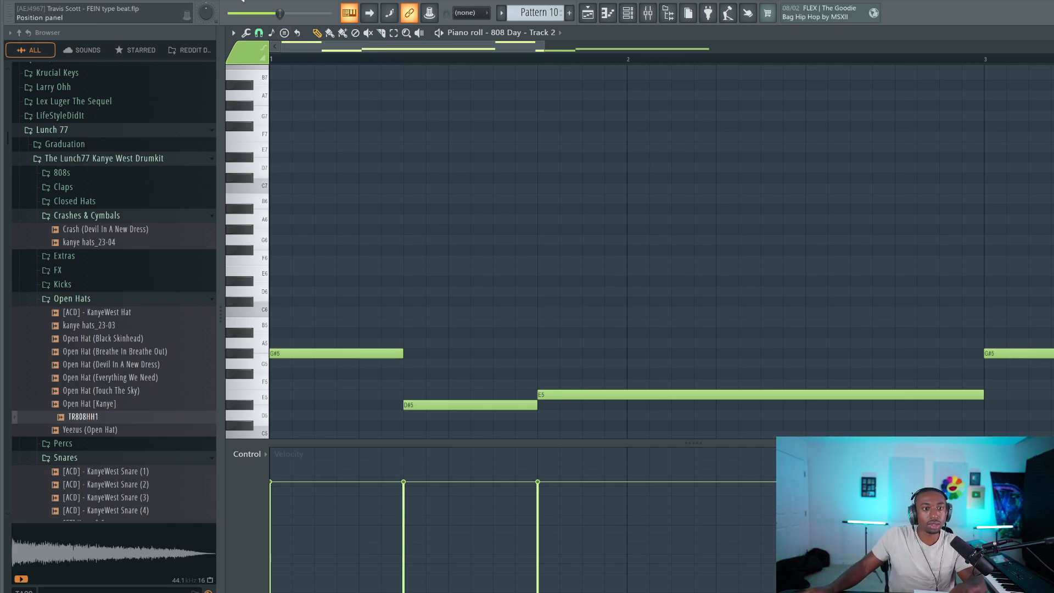
key(space)
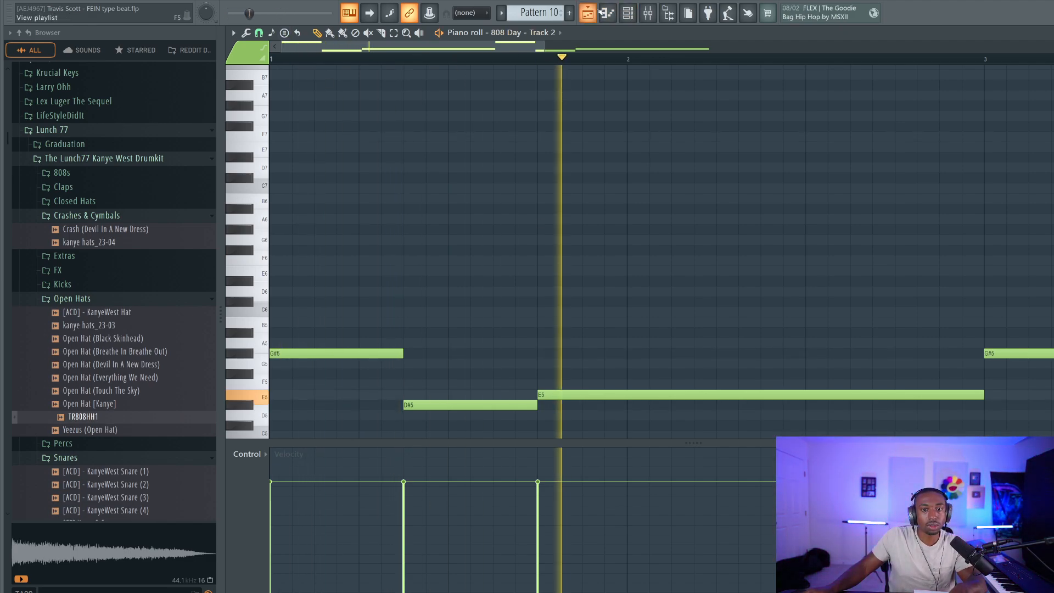
key(F5)
key(space)
Step: Merge the two 808 clips on Track 10 into one eight-bar pattern and transpose its first four bars down one octave
drag(773, 380, 628, 414)
key(ctrl+g)
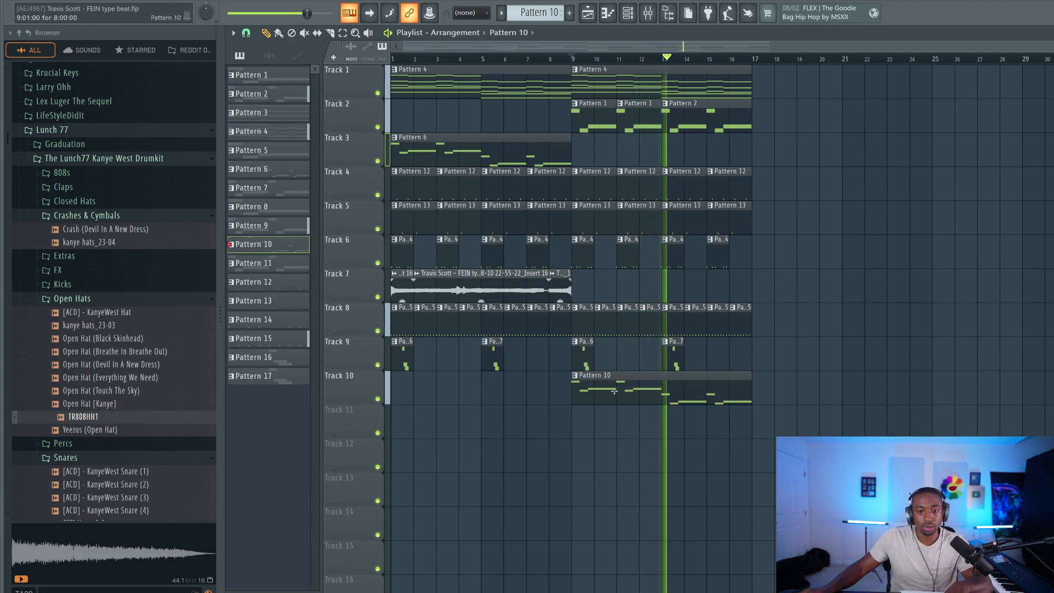
double_click(631, 390)
scroll(426, 59, down, 6)
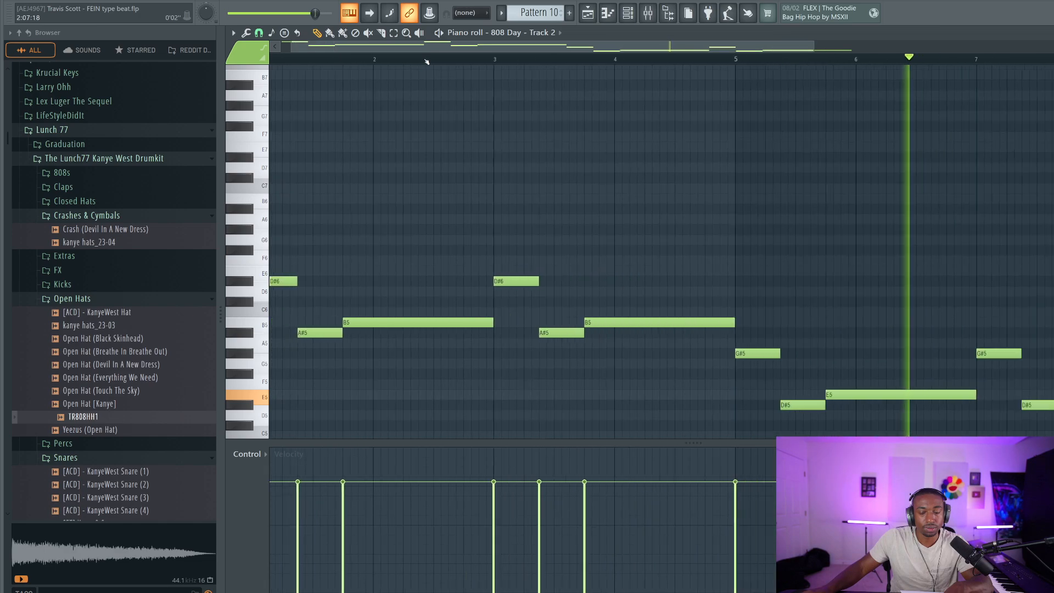
drag(505, 378, 280, 234)
key(ctrl+Down)
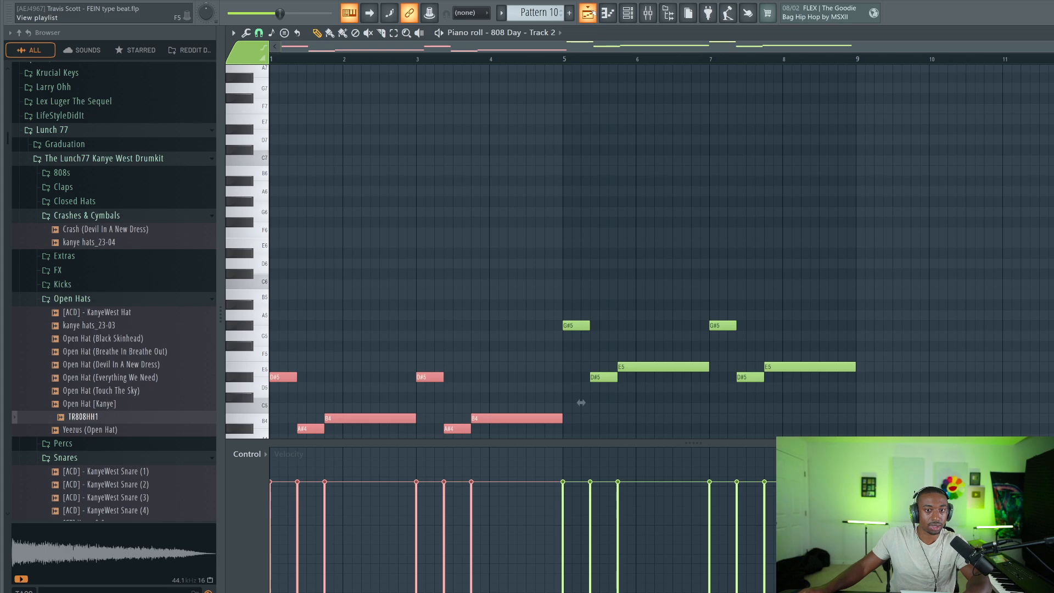
key(F5)
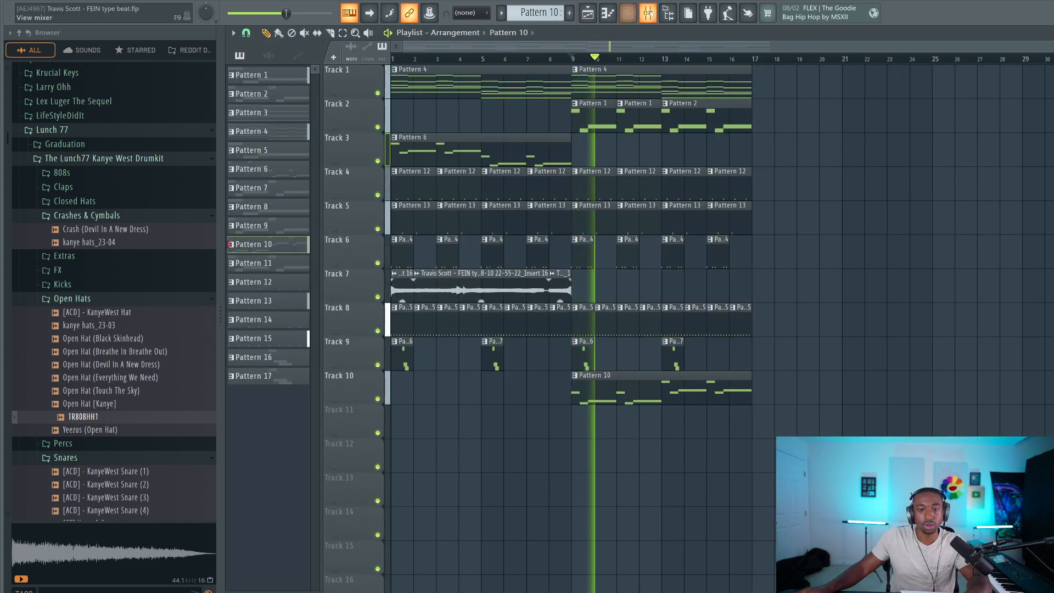
Step: Add a Fruity soft clipper to the first effect slot of the Master mixer track and return to the playlist
click(627, 12)
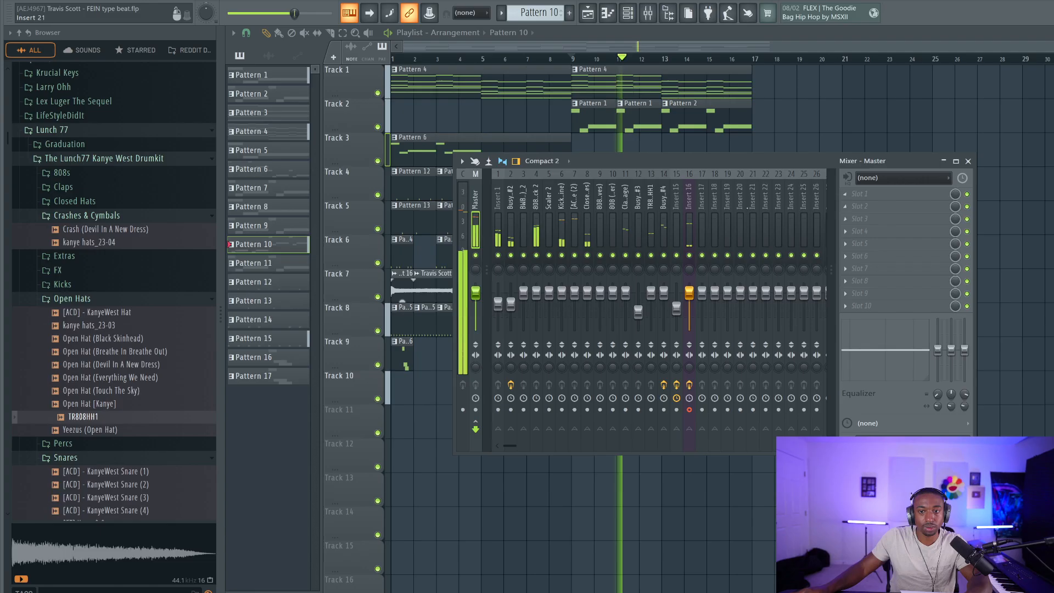
click(858, 194)
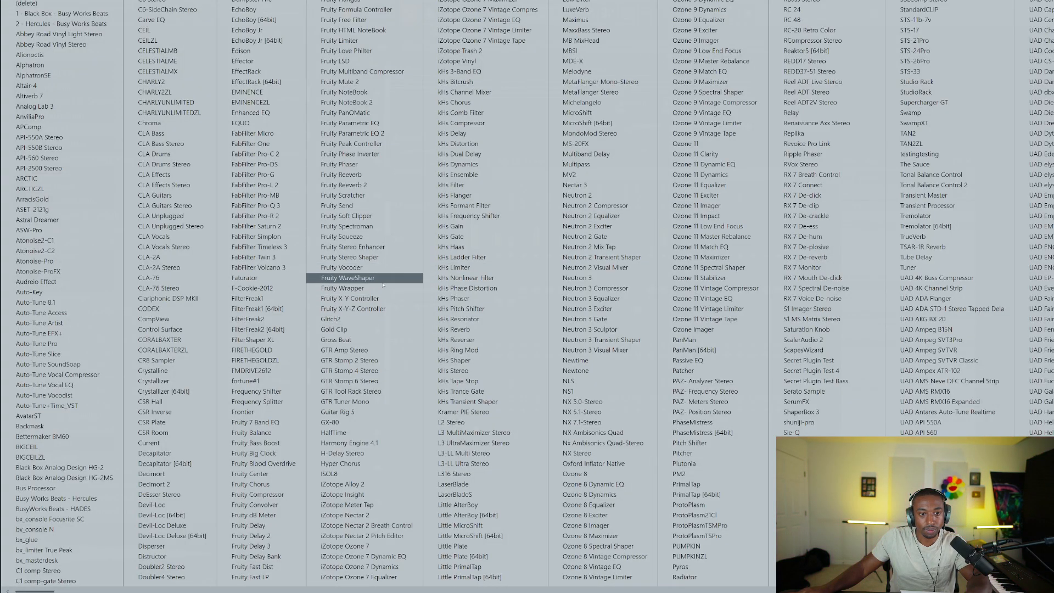
click(364, 217)
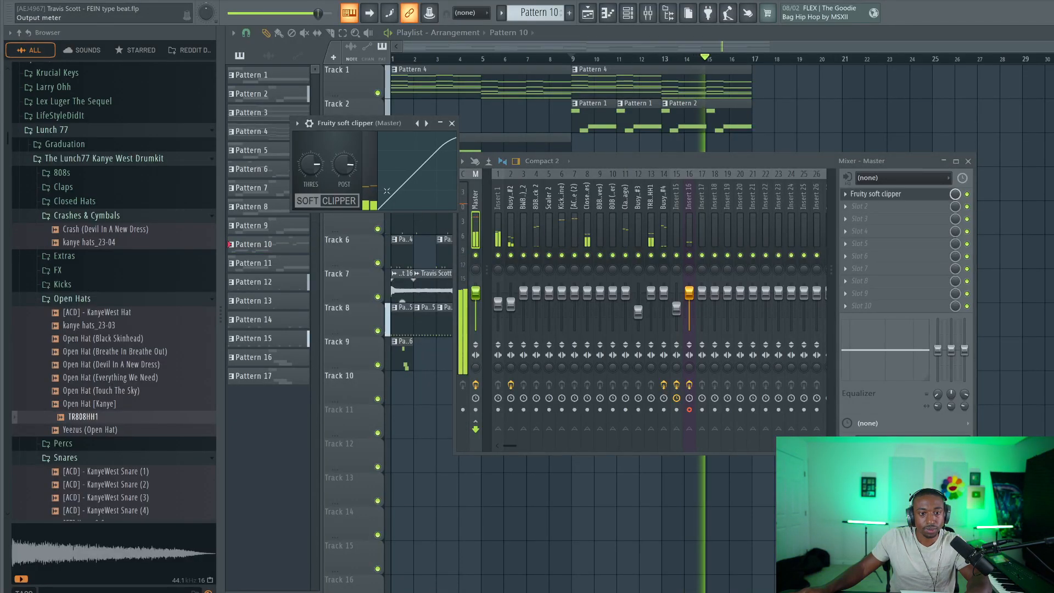
key(F12)
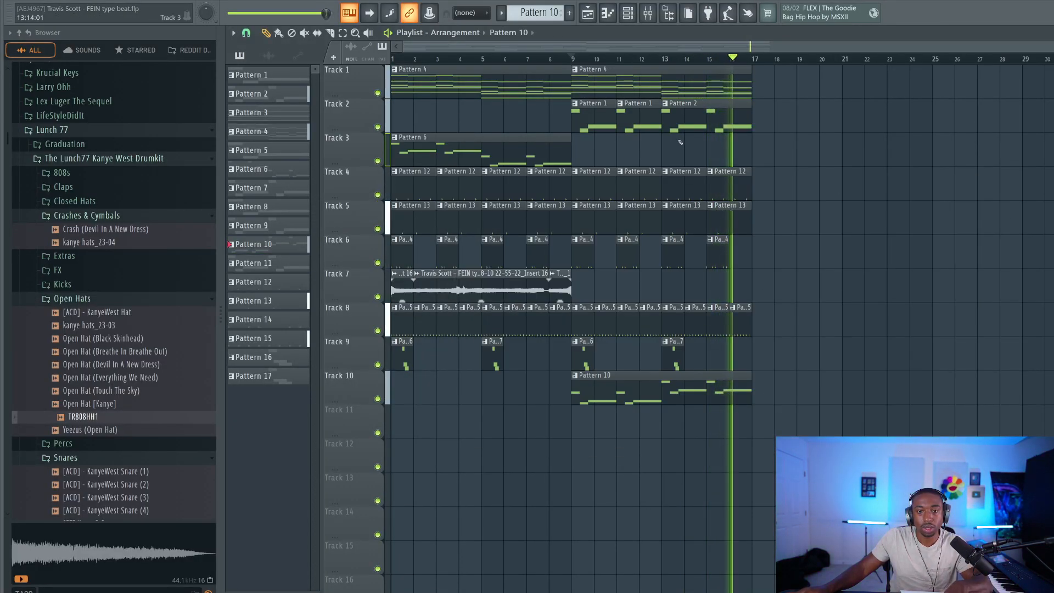
Step: Delete the Pattern 4 clip at bar 9 of Track 1 and duplicate the whole 16-bar arrangement to start at bar 17
right_click(593, 85)
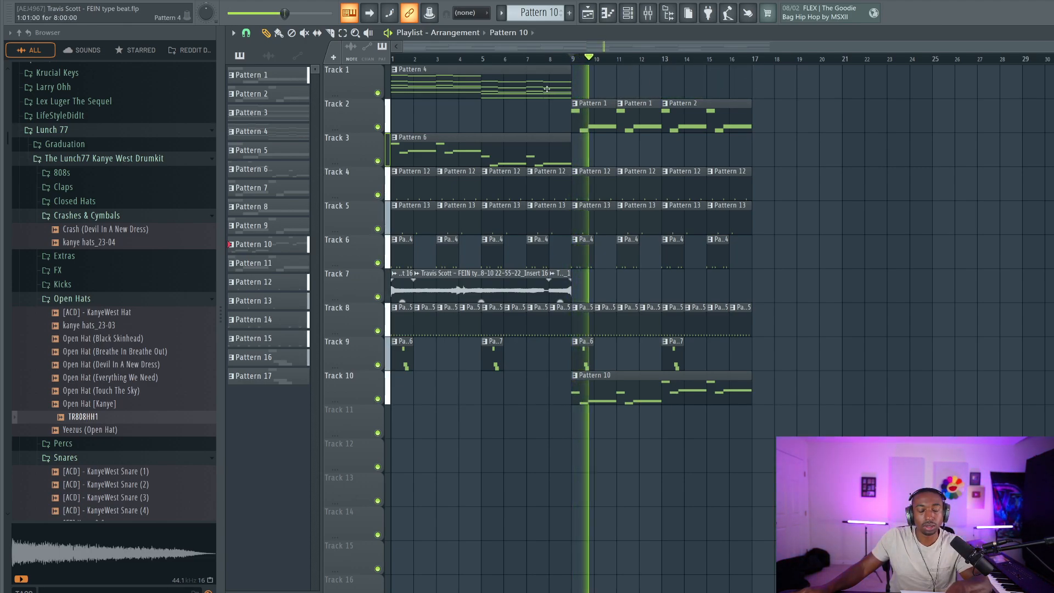
drag(567, 145, 455, 159)
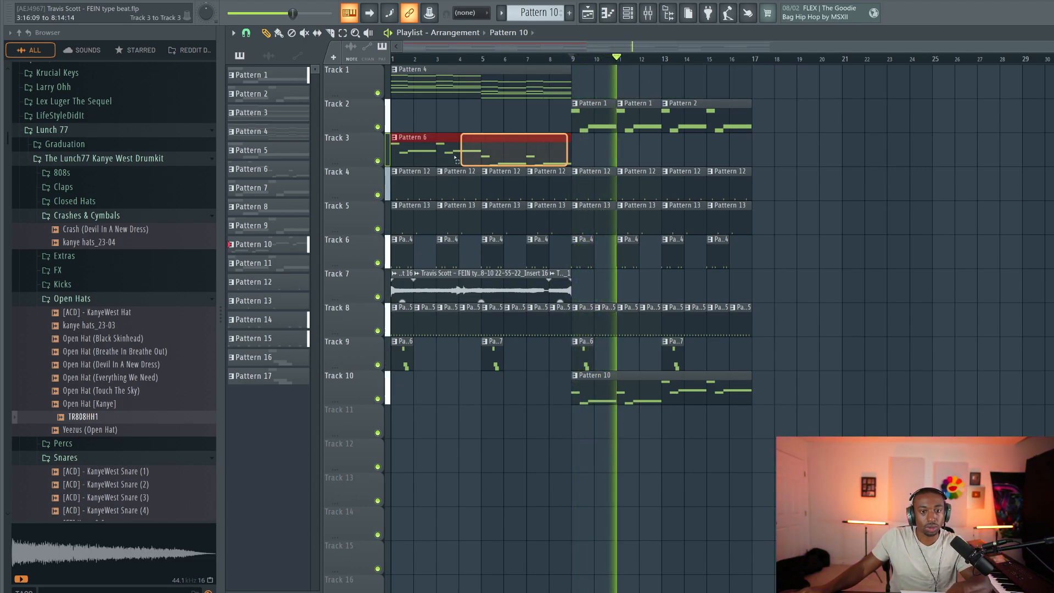
key(ctrl+a)
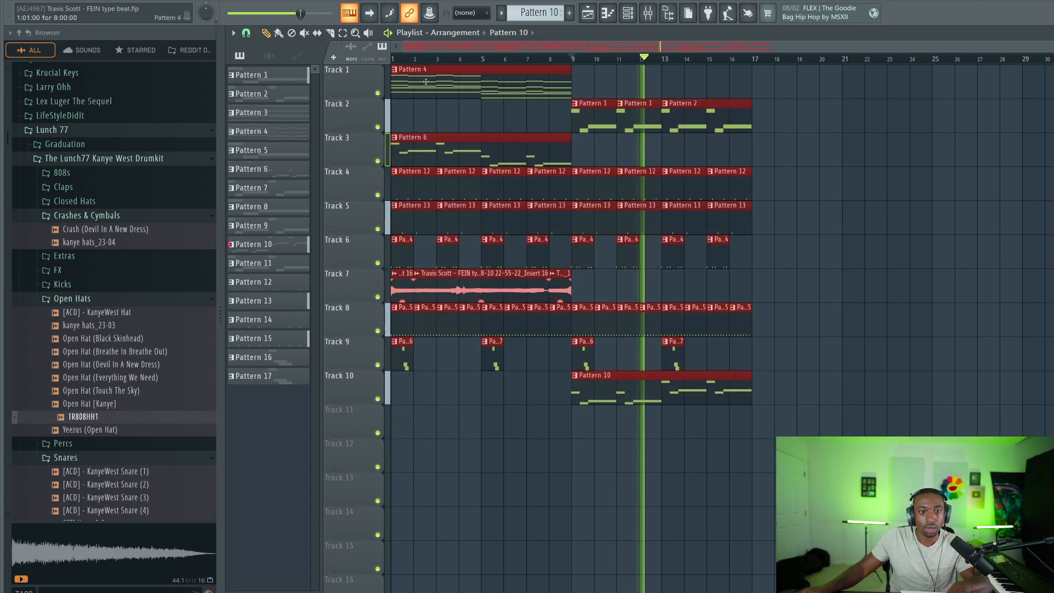
key(ctrl+b)
click(789, 115)
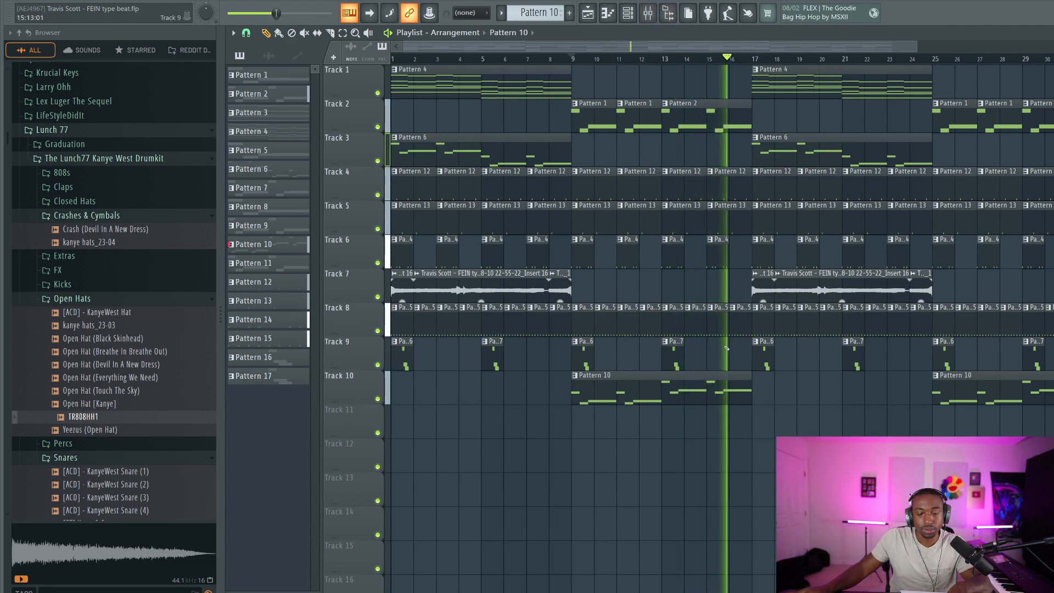
Step: Merge the Track 9 clips into one pattern stretched to 16 bars, and replace the old clips from bar 17 with its copy
drag(722, 349, 352, 356)
key(ctrl+g)
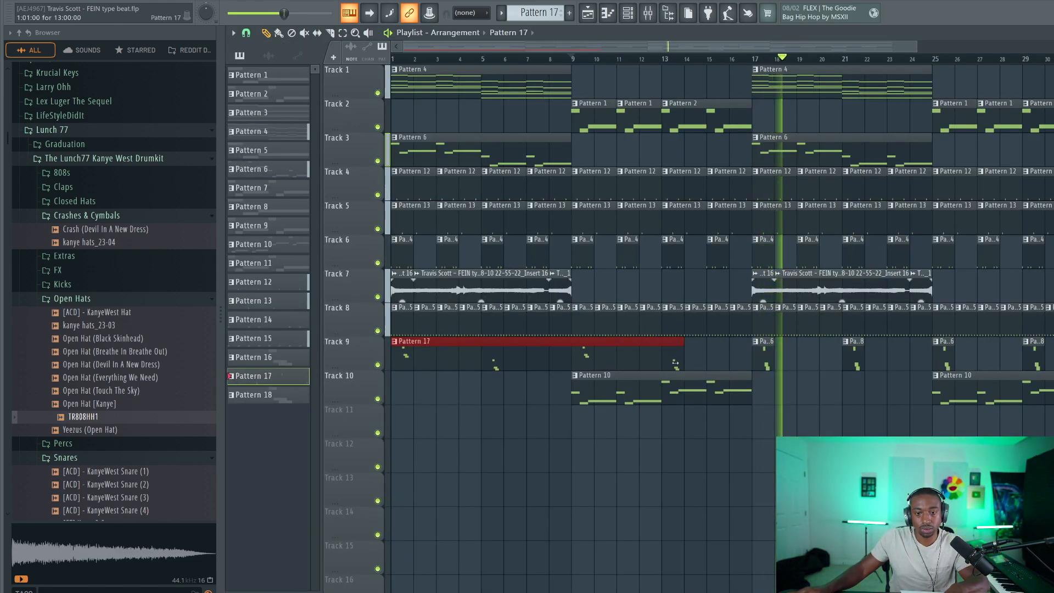
drag(675, 363, 754, 353)
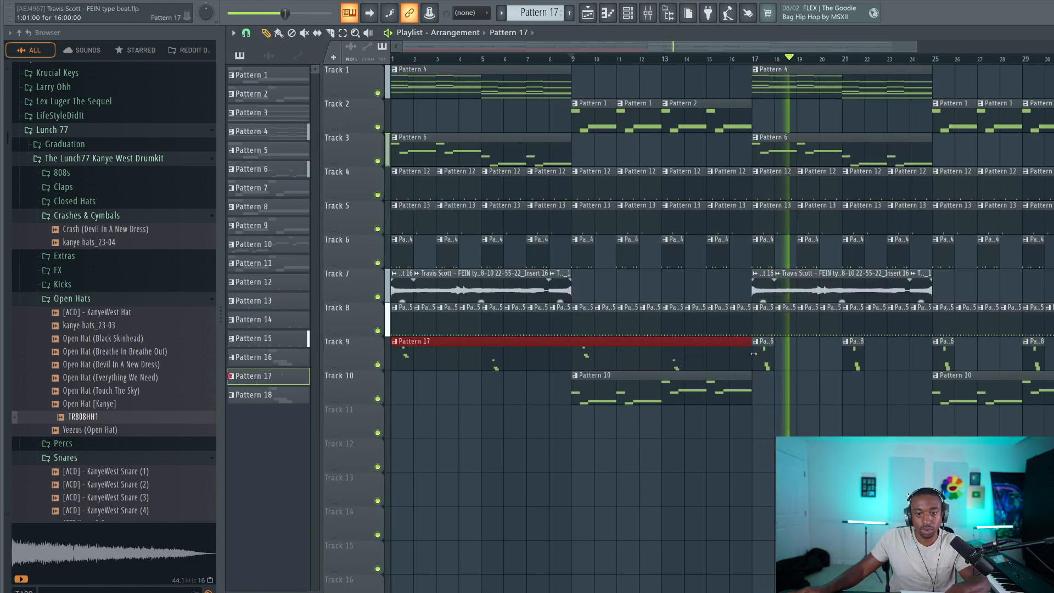
right_click(863, 355)
right_click(944, 356)
right_click(1034, 355)
shift+drag(584, 355, 873, 346)
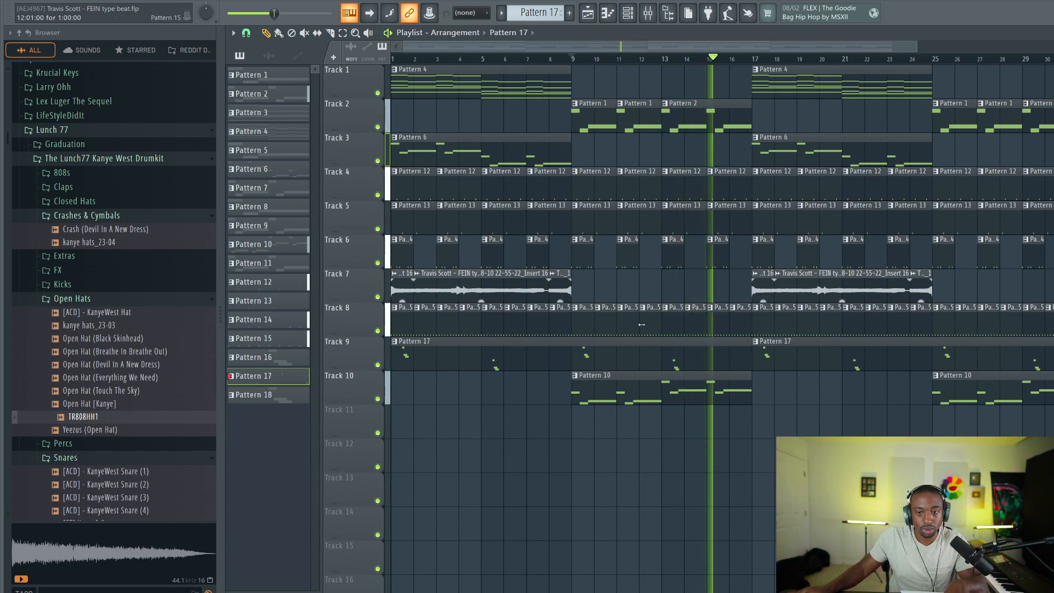
Step: Examine the Fruity Delay 3 settings on the Hercules #4 mixer track and the Fruity Reeverb 2 settings on Insert 15
key(F9)
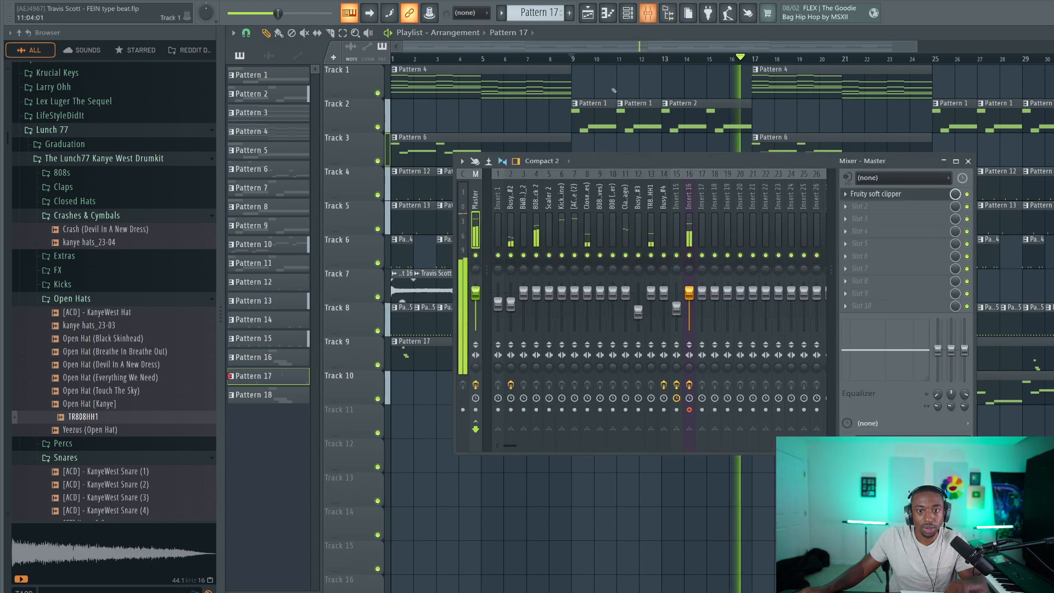
click(666, 224)
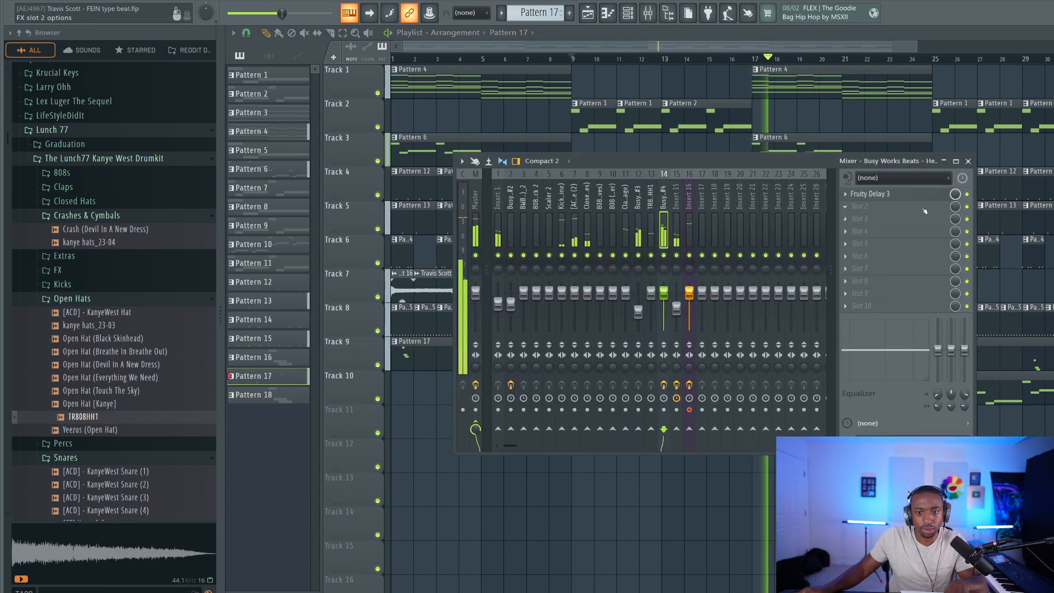
click(877, 193)
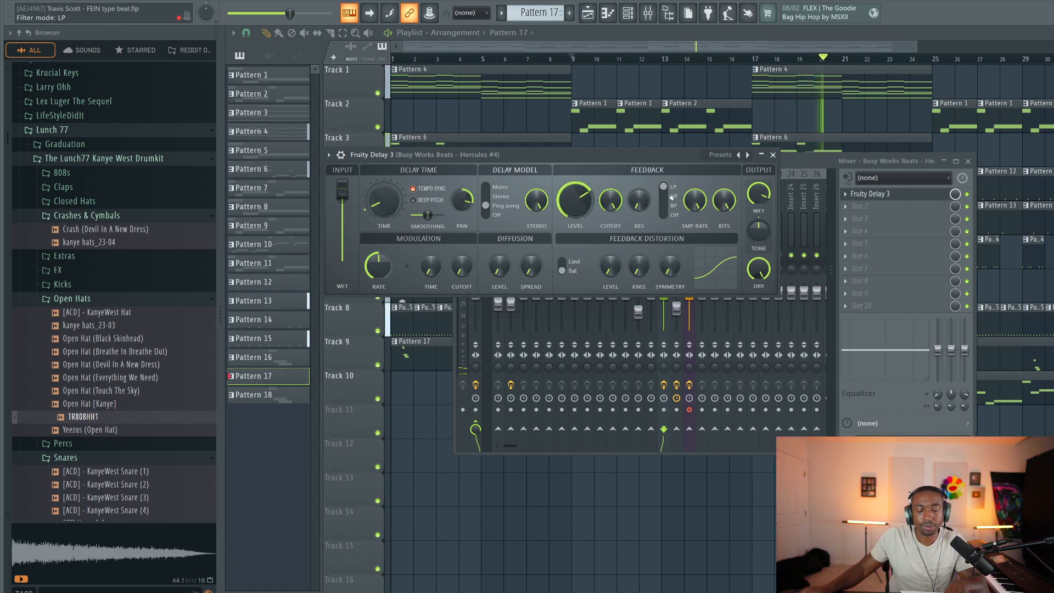
click(773, 156)
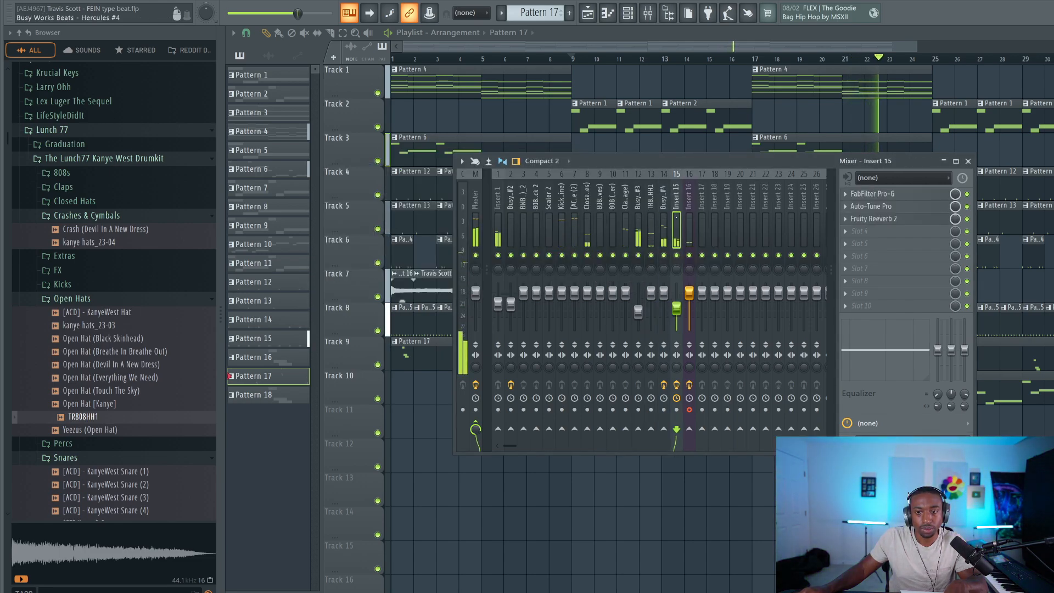
click(908, 219)
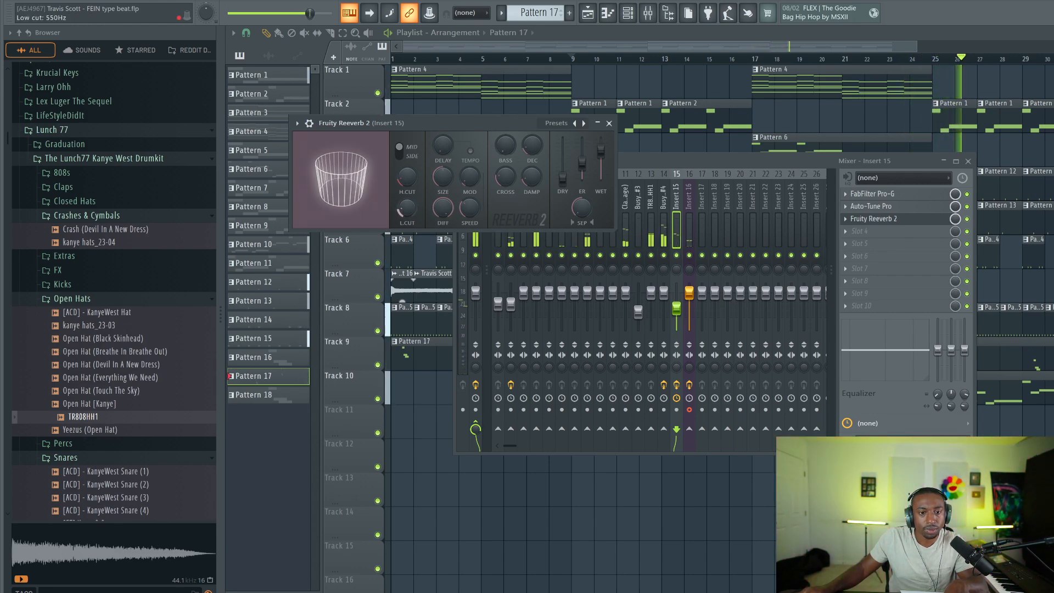
click(608, 123)
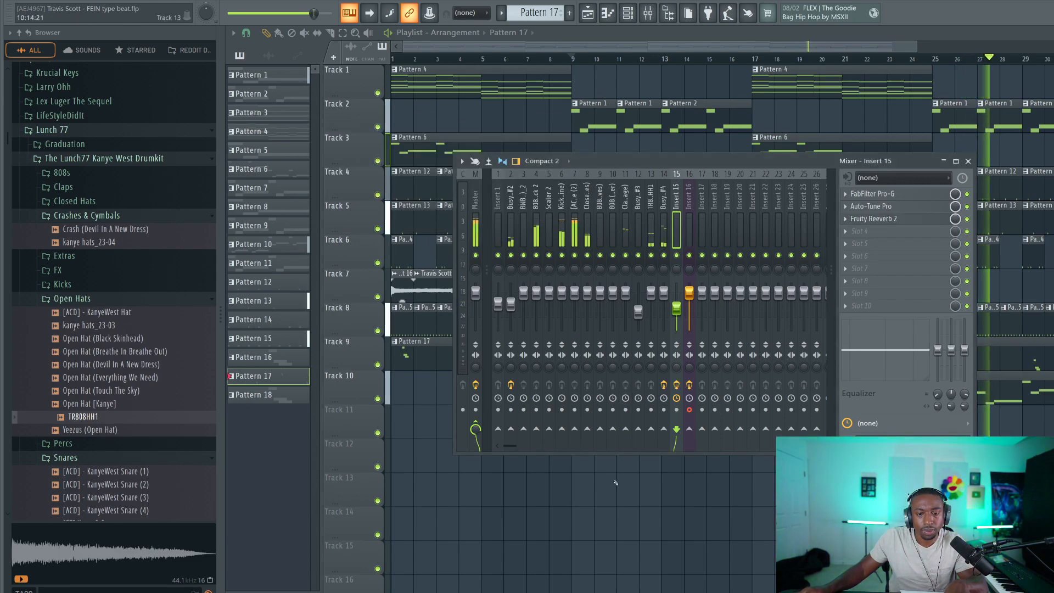
key(F9)
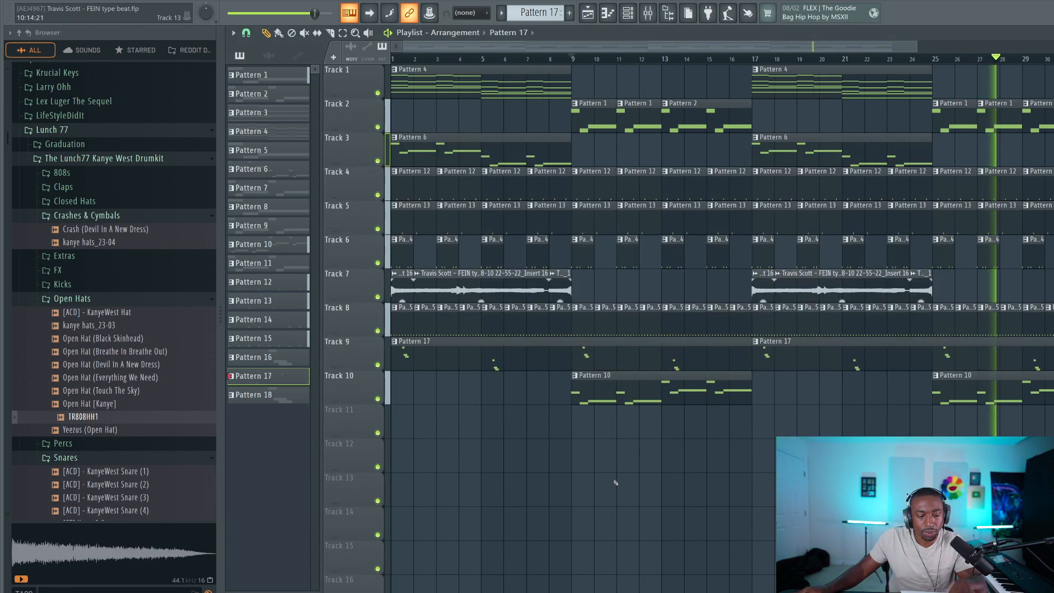
Step: Create a new empty pattern under its default name and return to the playlist
click(630, 14)
key(F6)
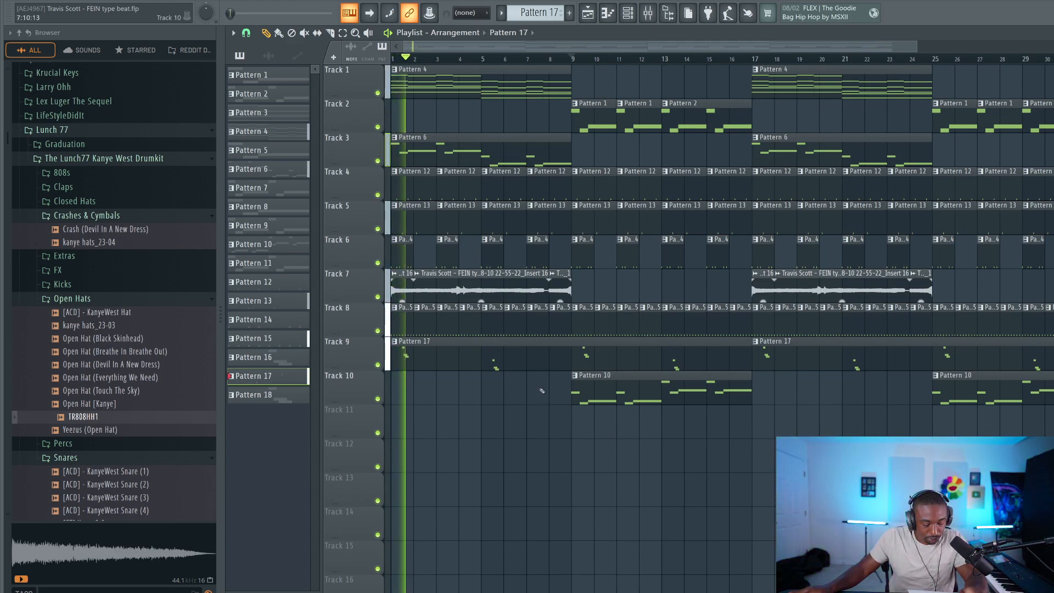
key(F6)
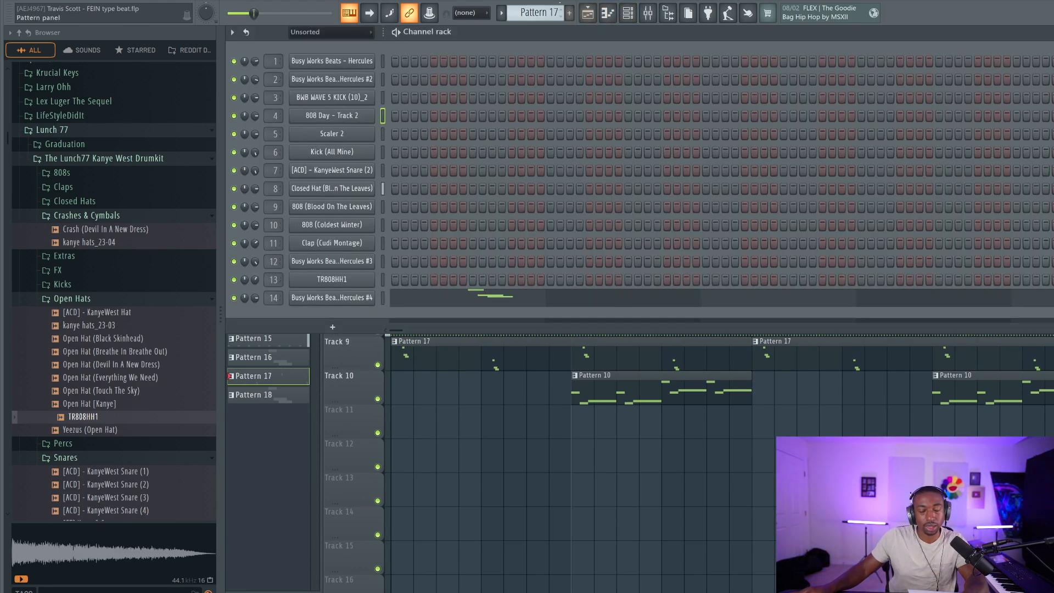
right_click(555, 12)
click(617, 23)
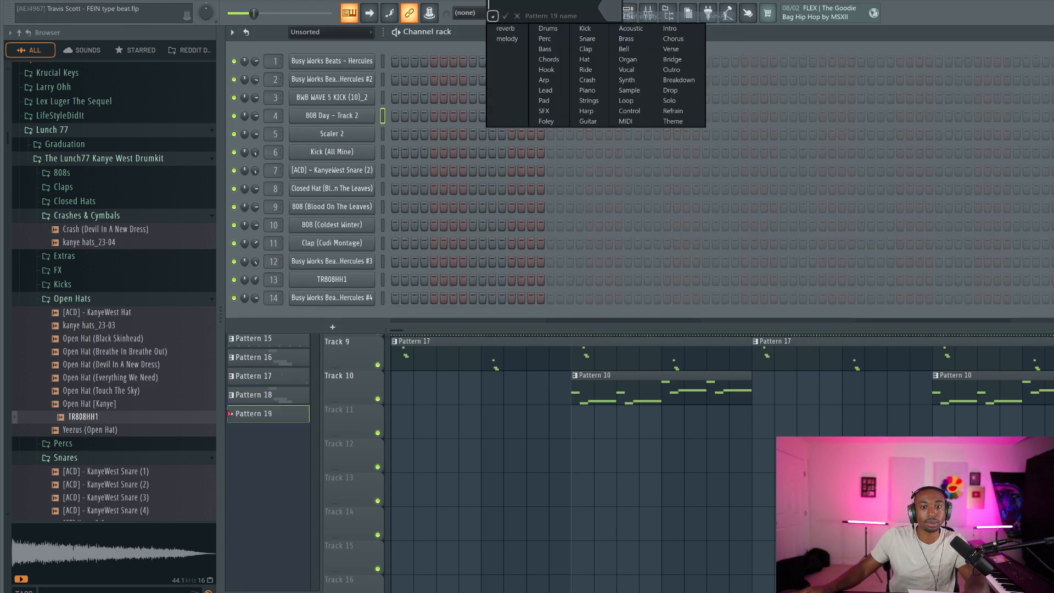
text(.)
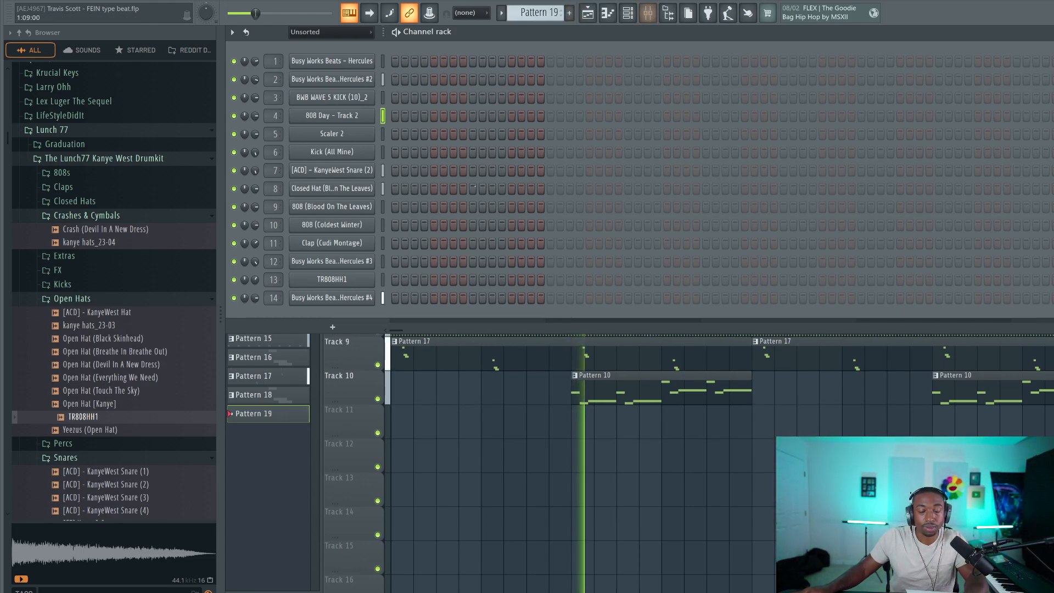
key(F6)
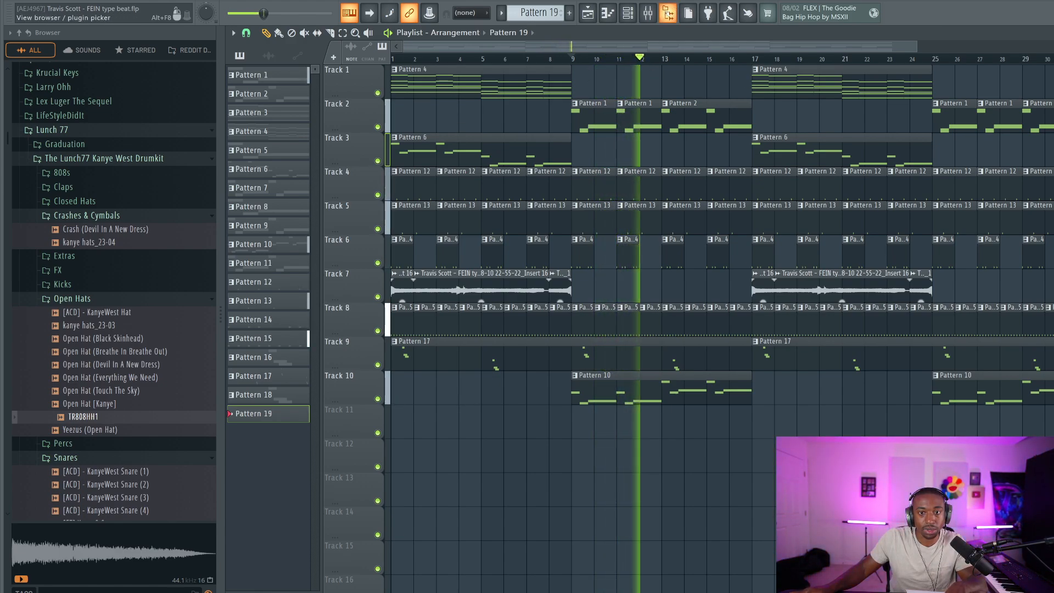
Step: Set the audio input of mixer track Insert 17 to LinkIn5 - LinkIn6
click(657, 13)
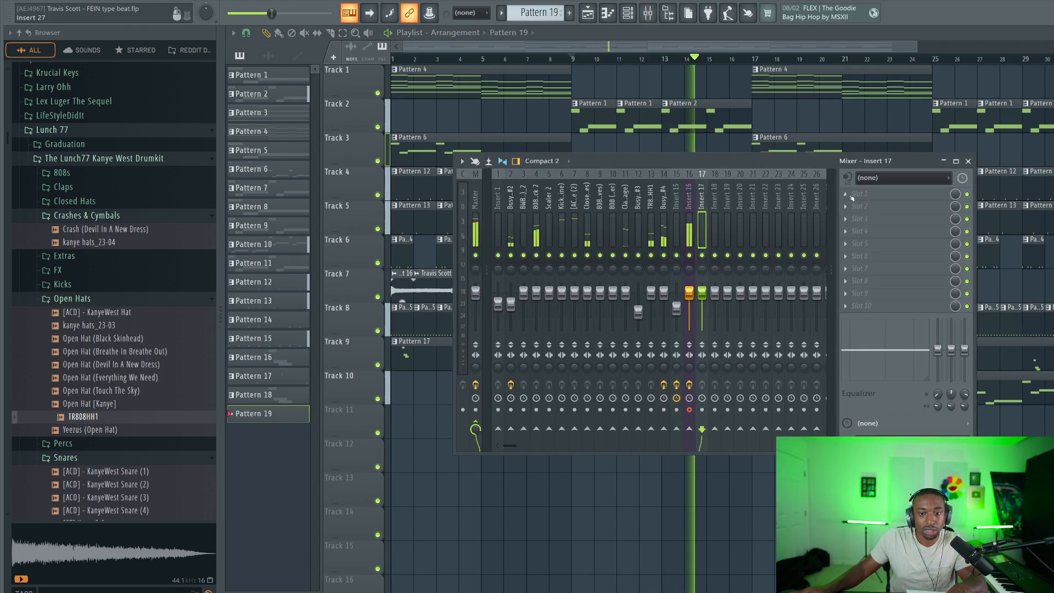
click(894, 179)
click(881, 220)
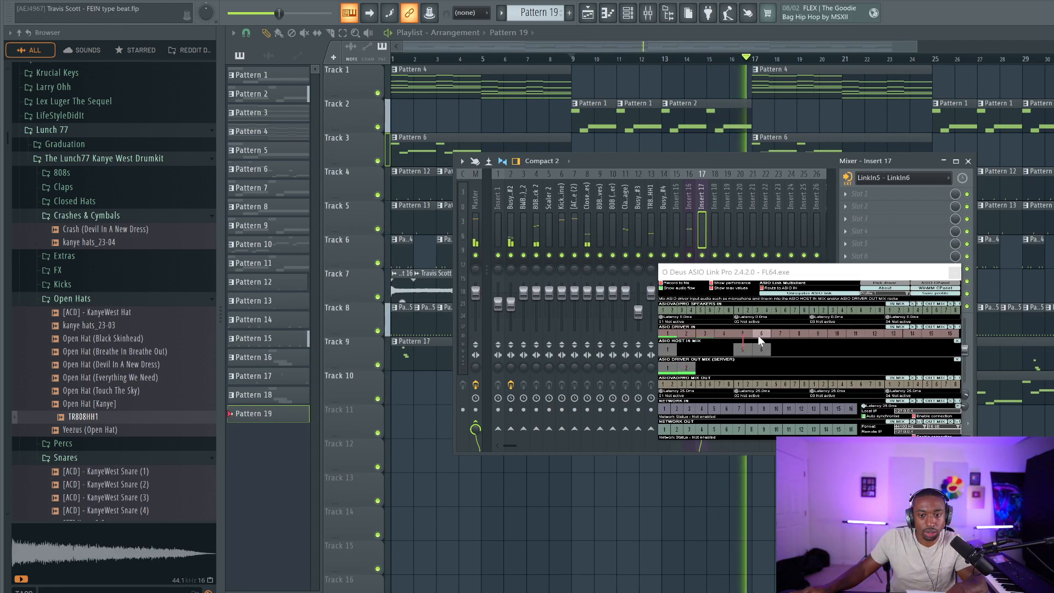
Step: Link ASIO driver input 6 to host input 6 in the ASIO Link Pro routing and close its window
drag(758, 335, 760, 349)
drag(670, 346, 667, 334)
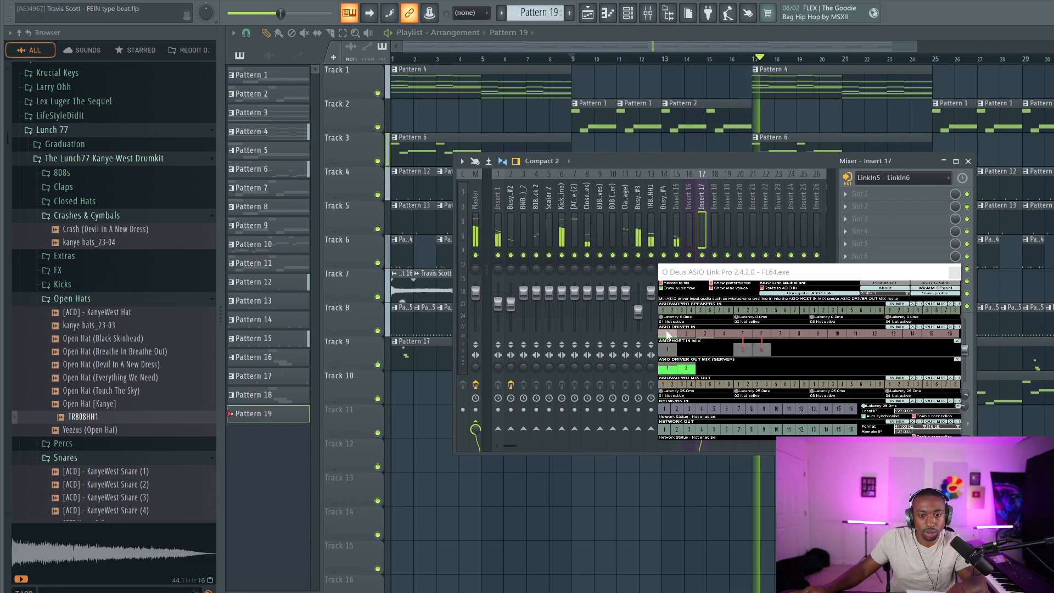
click(948, 272)
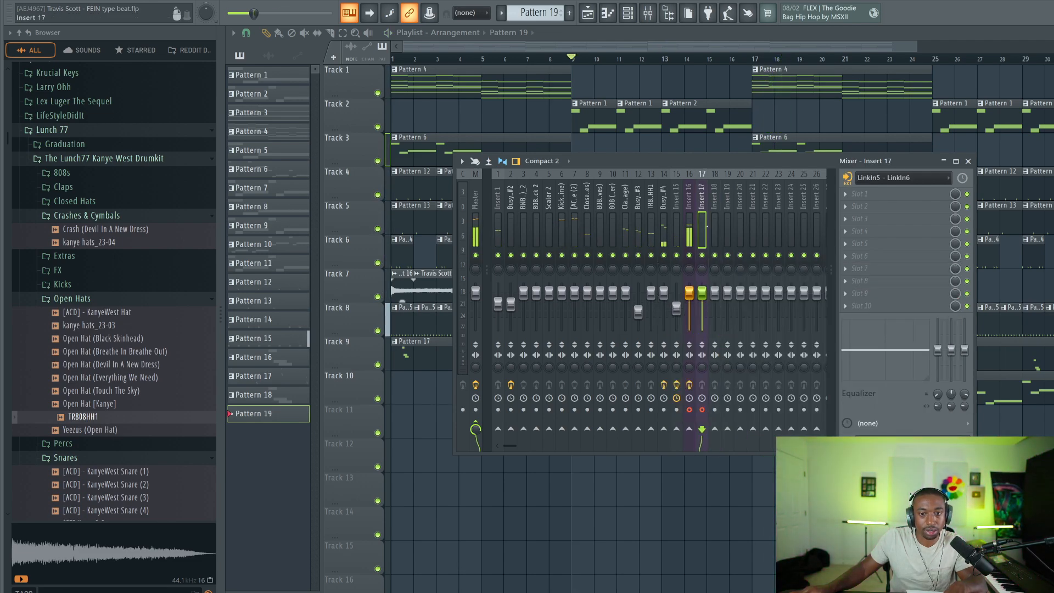
Step: Set the input of mixer Insert 17 to LinkIn5 - LinkIn6 and disarm Insert 16 for recording
click(854, 182)
click(872, 292)
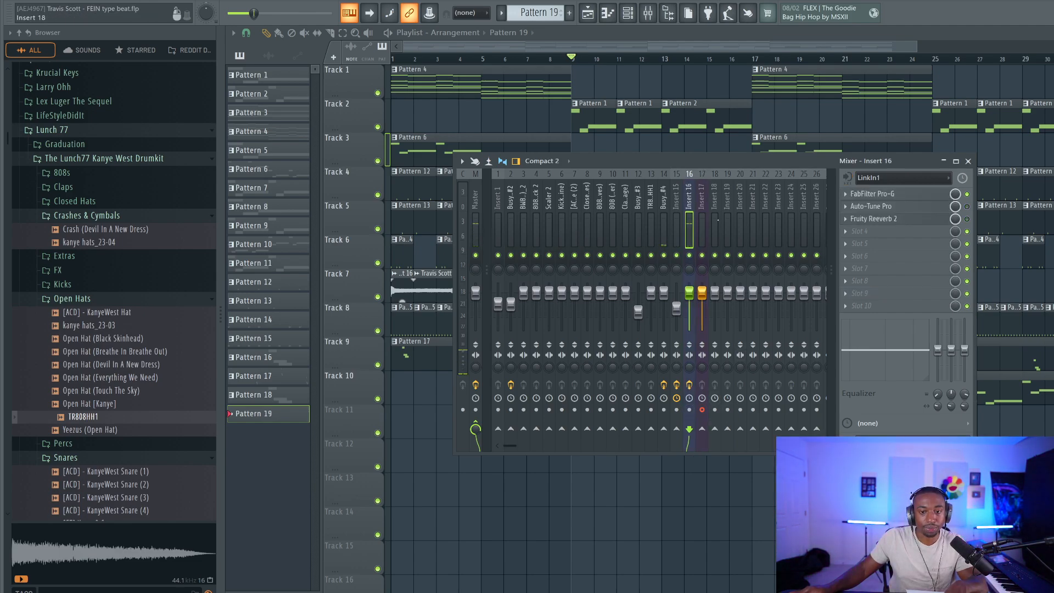
key(F9)
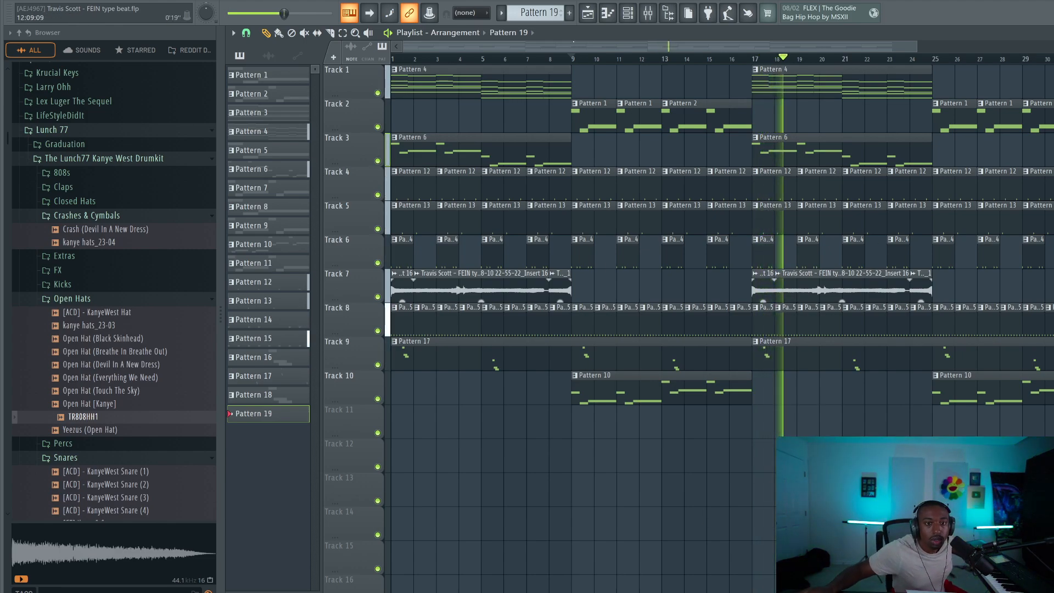
Step: Record an audio take from mixer Insert 17 into the playlist, starting at bar 8 and ending around bar 25
click(552, 59)
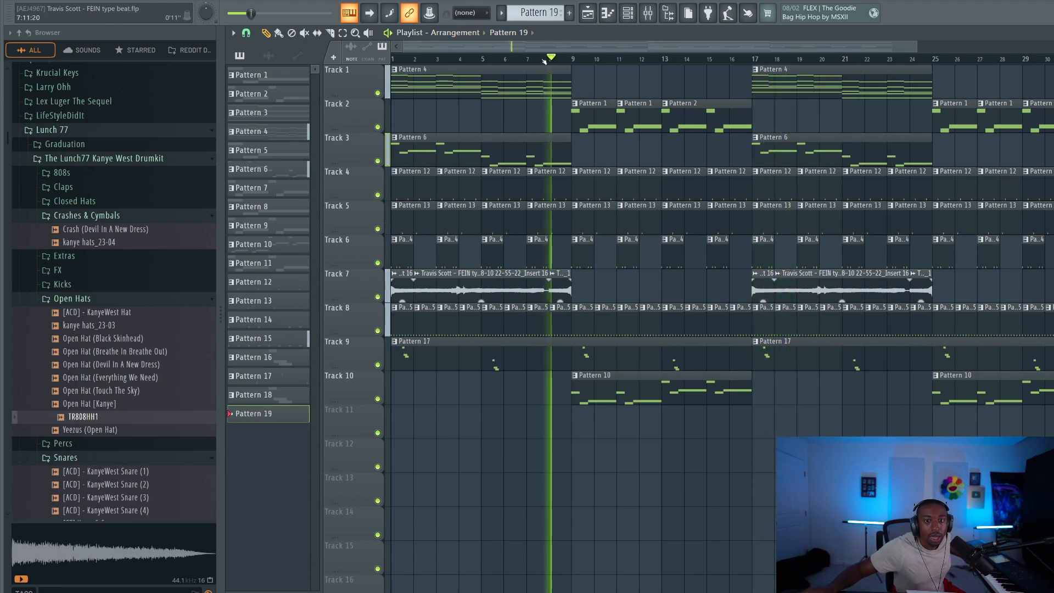
click(647, 13)
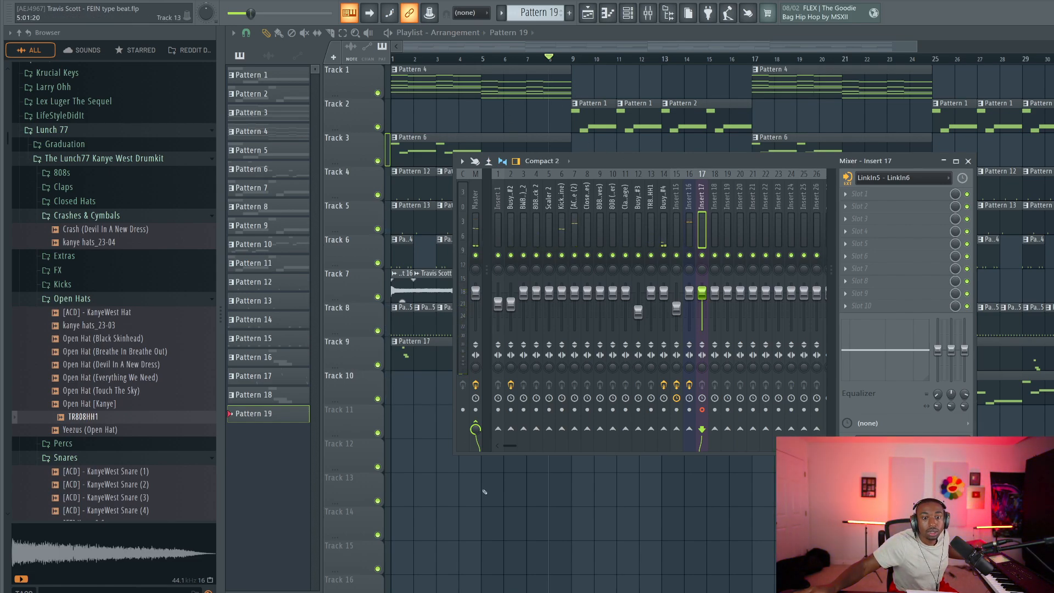
key(F9)
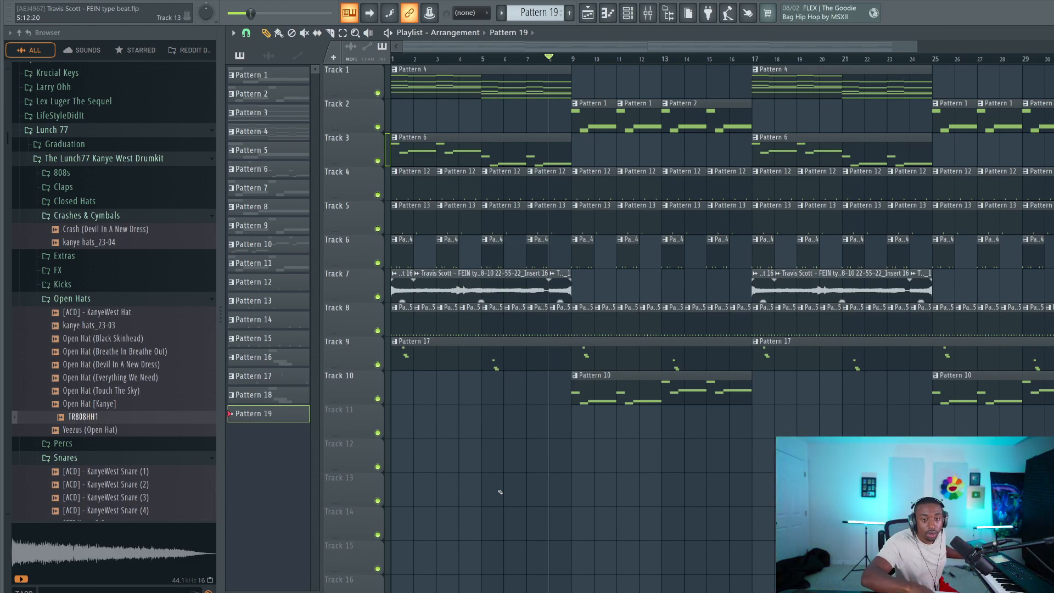
key(space)
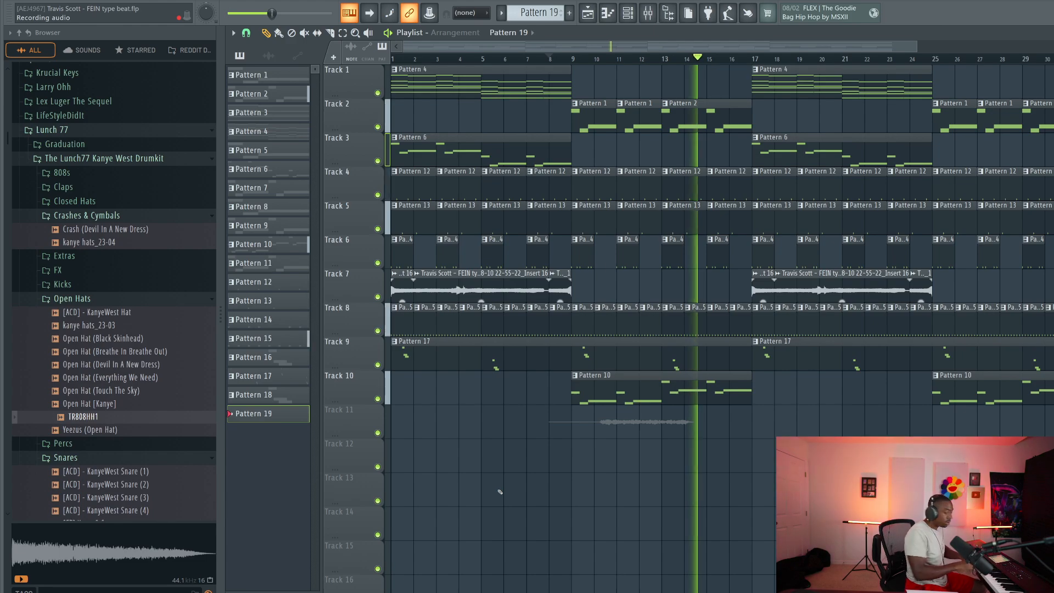
key(space)
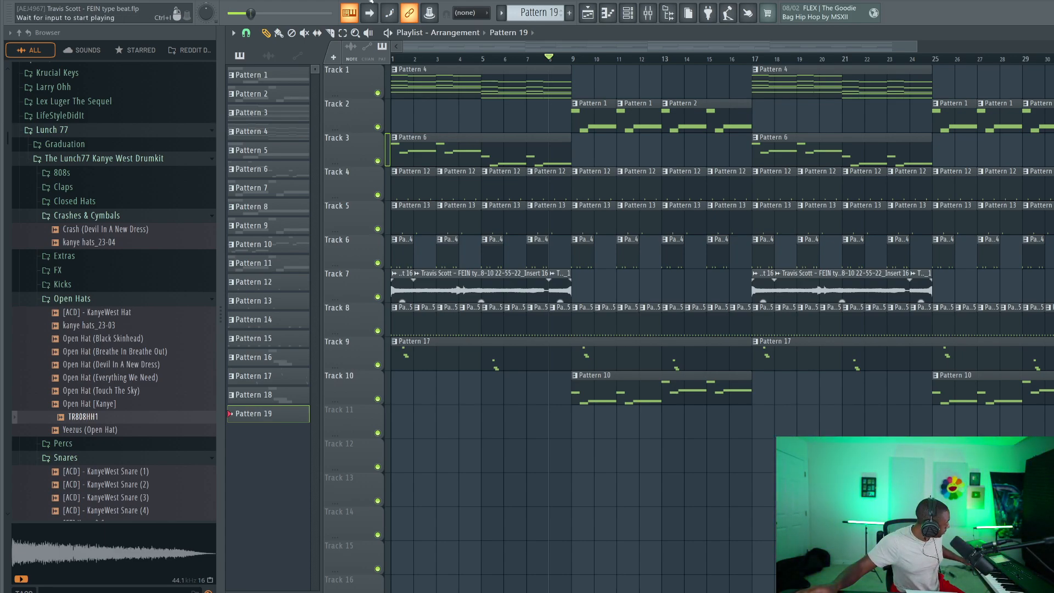
key(space)
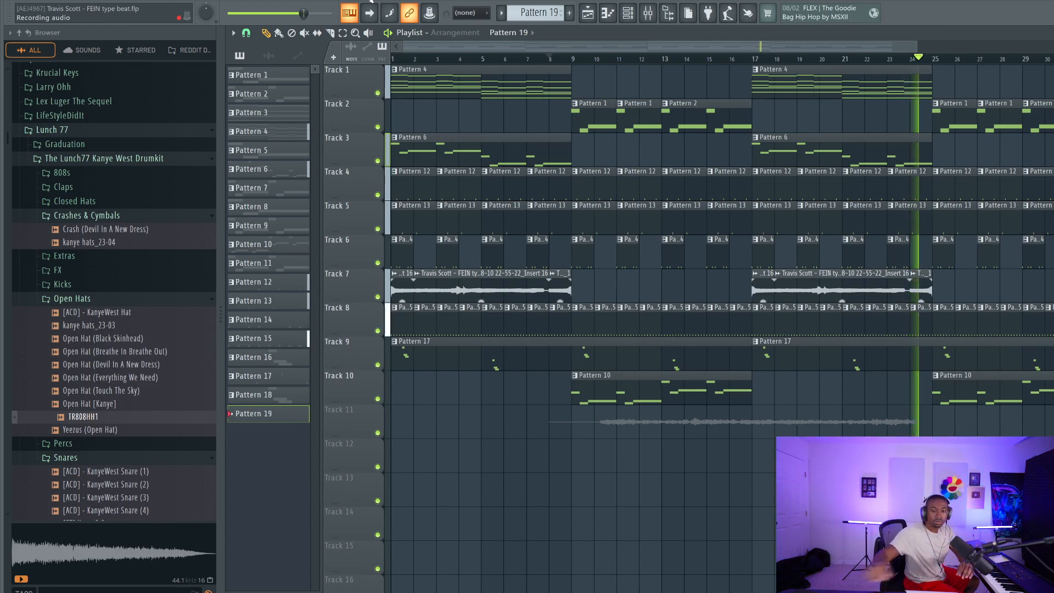
key(space)
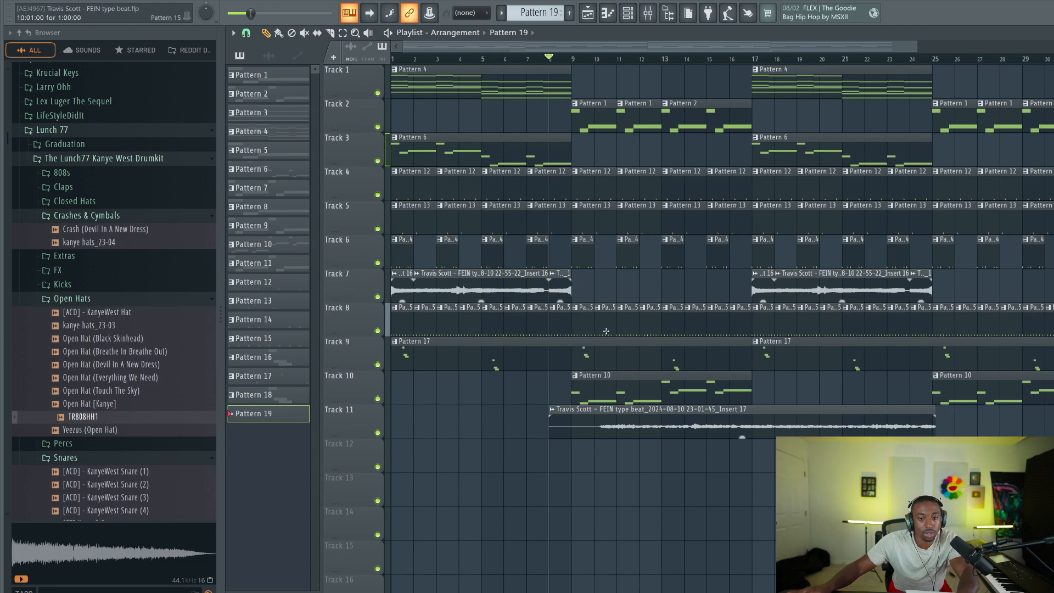
Step: Route the recorded clip on Track 11 to mixer track 18 and reselect Insert 17
double_click(652, 419)
key(ctrl+l)
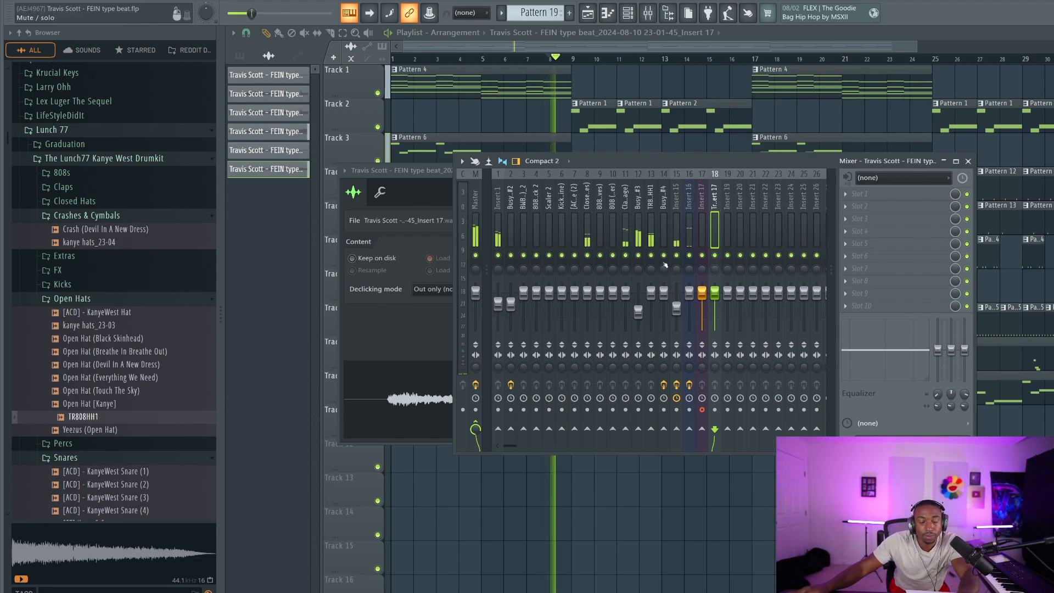
click(699, 223)
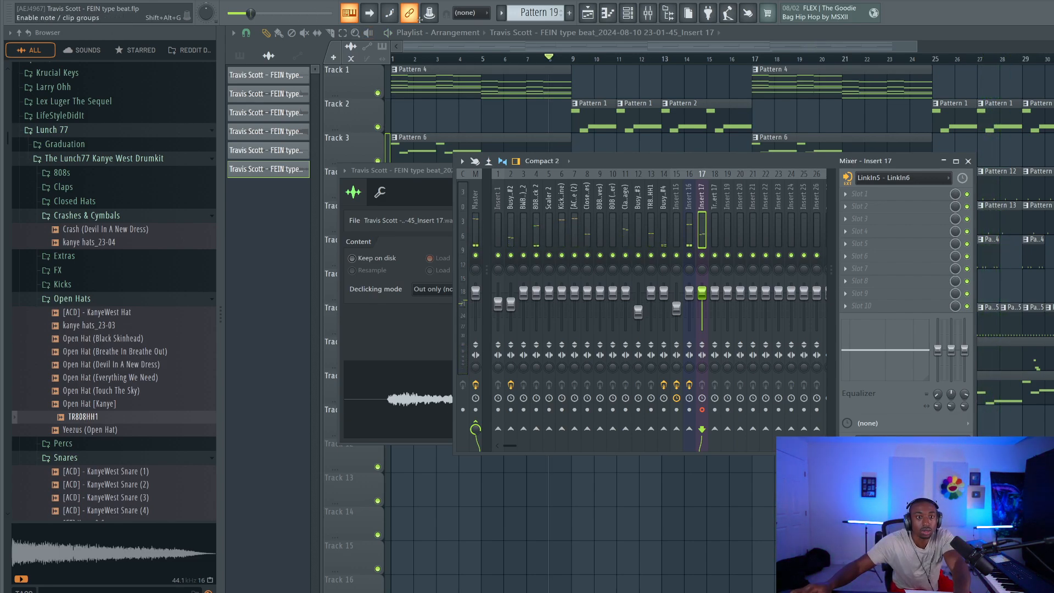
Step: Record a second audio take from Insert 17, starting at bar 7 of the playlist
click(530, 58)
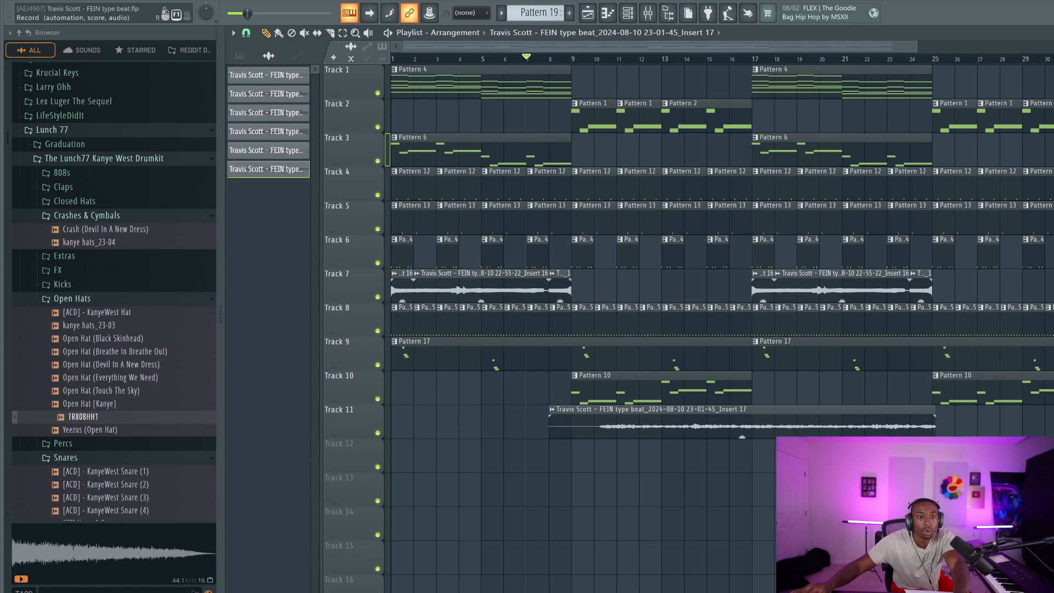
key(space)
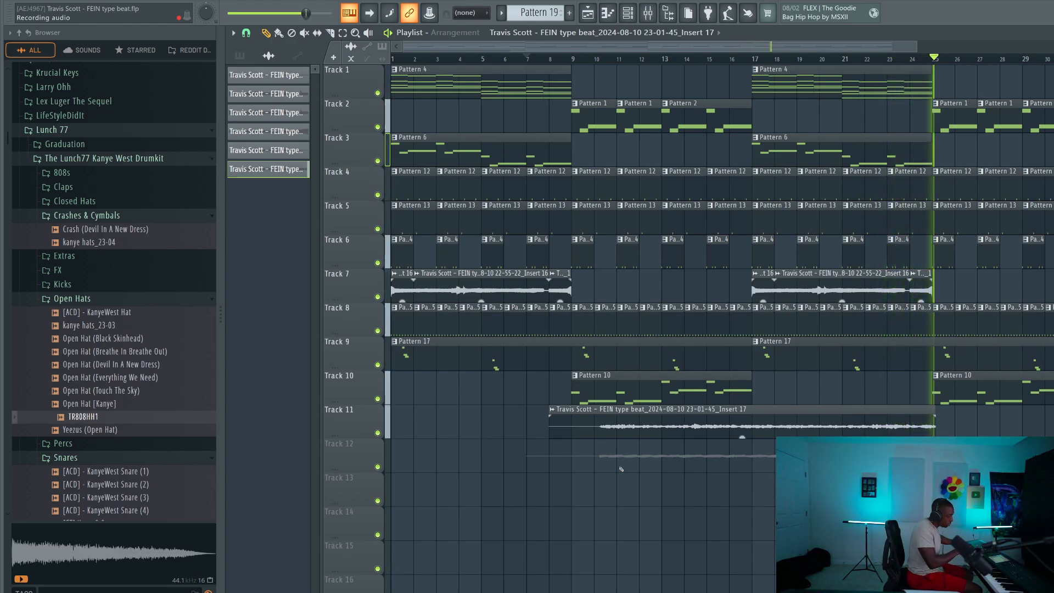
key(space)
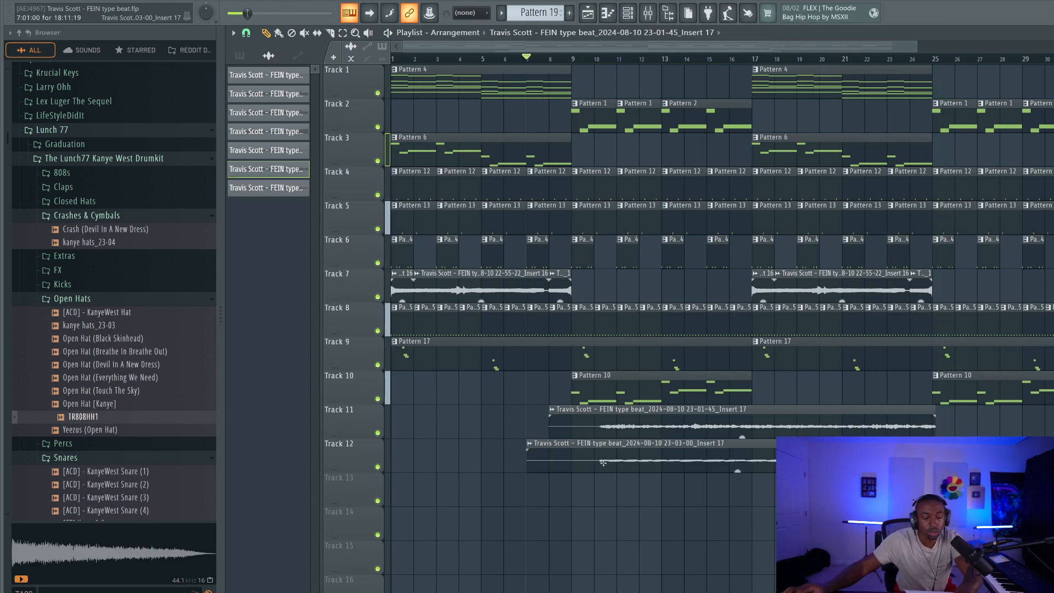
Step: Route the recorded clip on Track 12 to mixer track 19 and save the project
key(space)
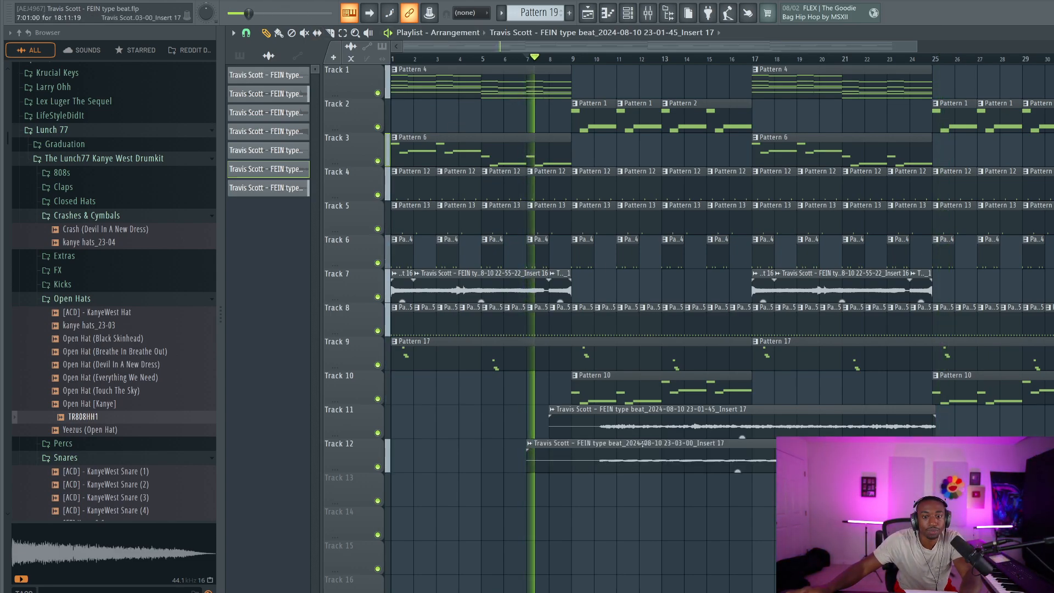
double_click(657, 445)
key(F9)
key(ctrl+s)
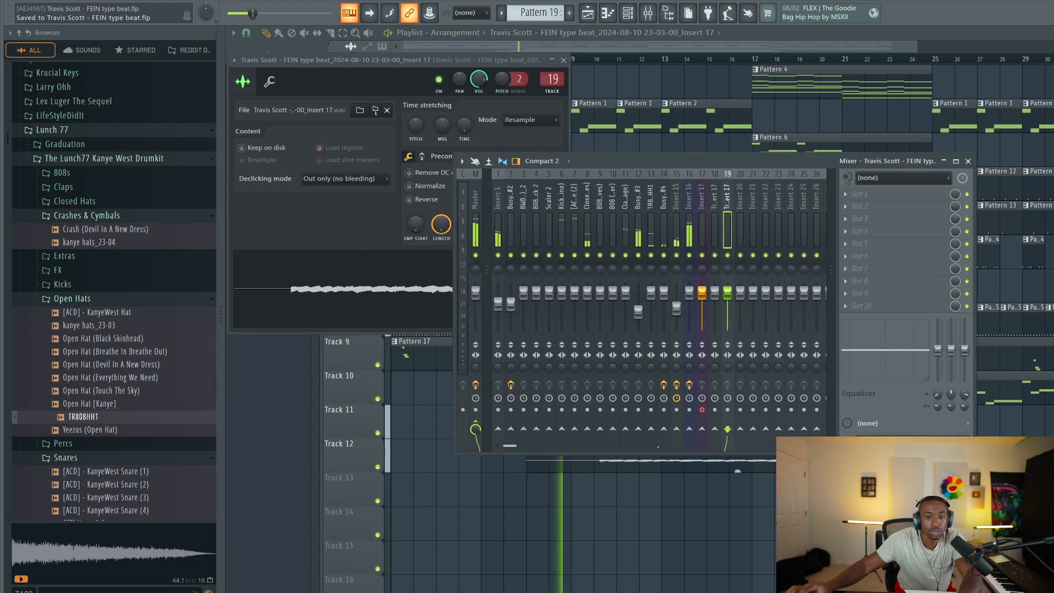
right_click(695, 510)
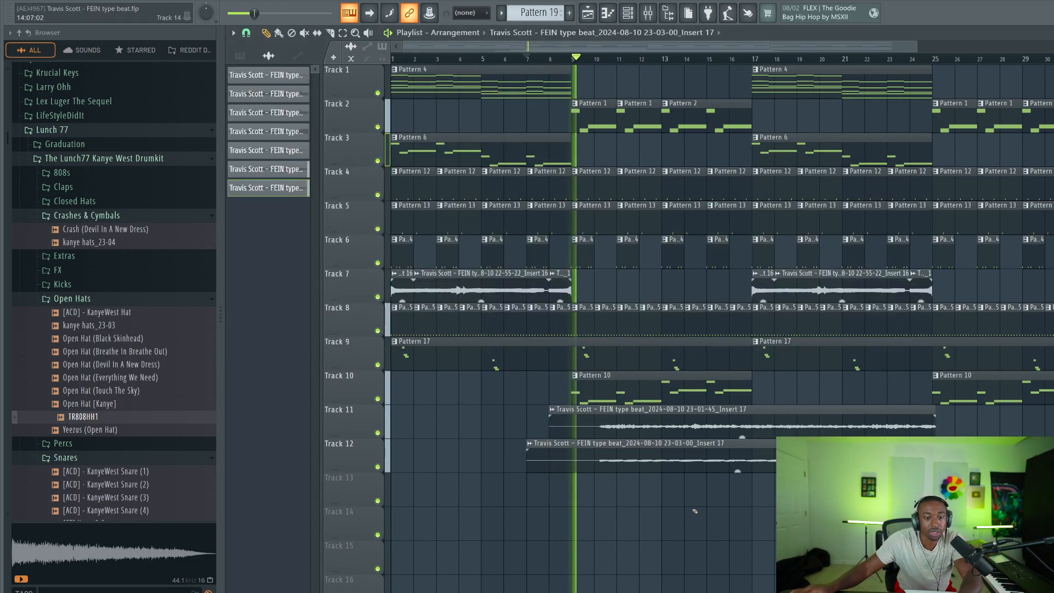
Step: Check the recordings' levels in the mixer and reroute the Track 12 audio clip to mixer track 20
click(646, 13)
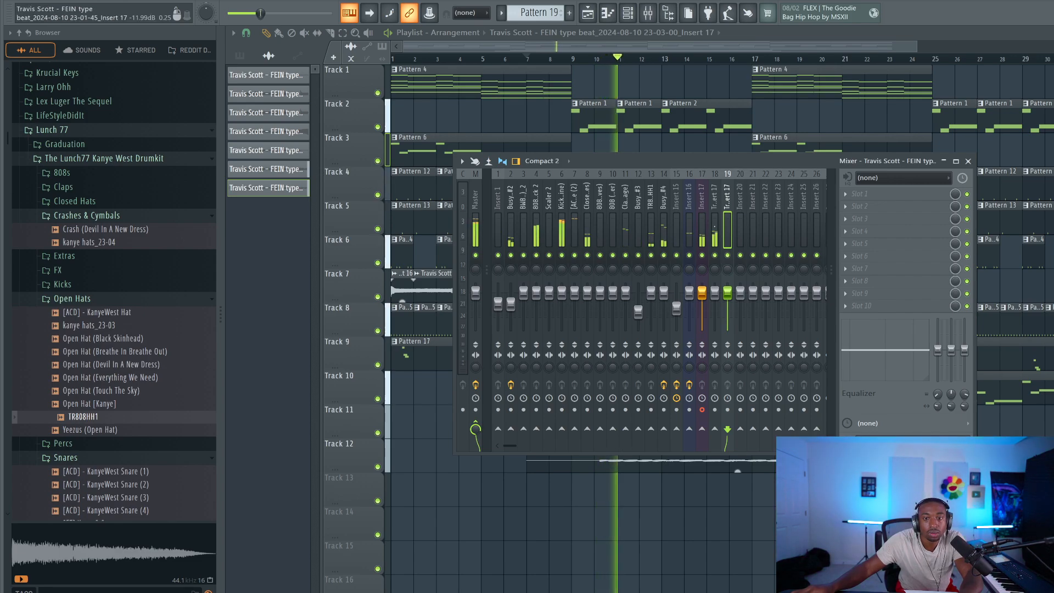
click(648, 456)
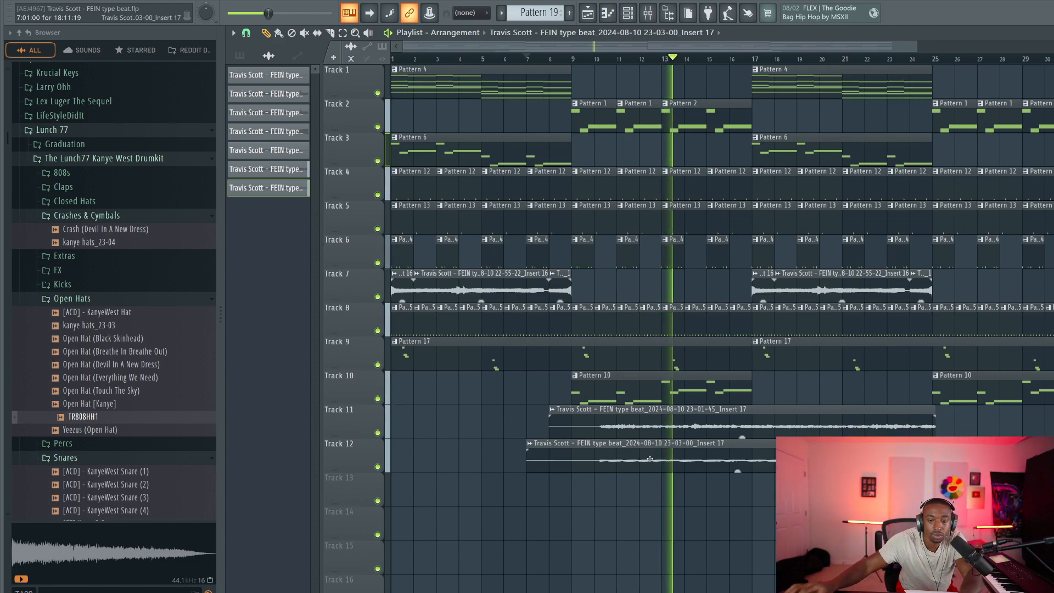
double_click(649, 458)
key(F9)
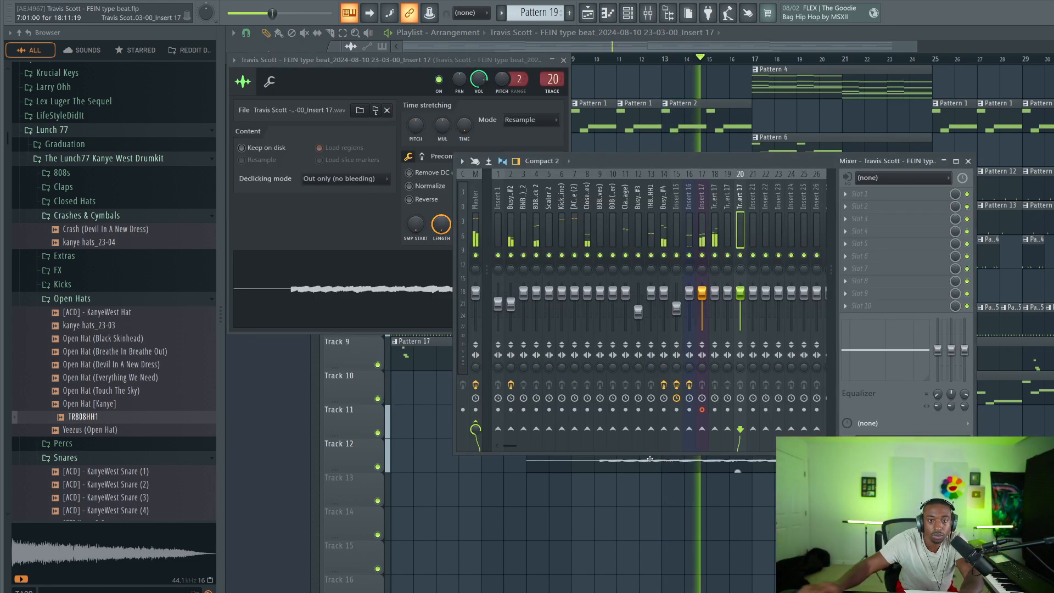
click(639, 476)
Step: Reroute the Track 11 audio clip to mixer track 21 and return to the playlist
double_click(658, 427)
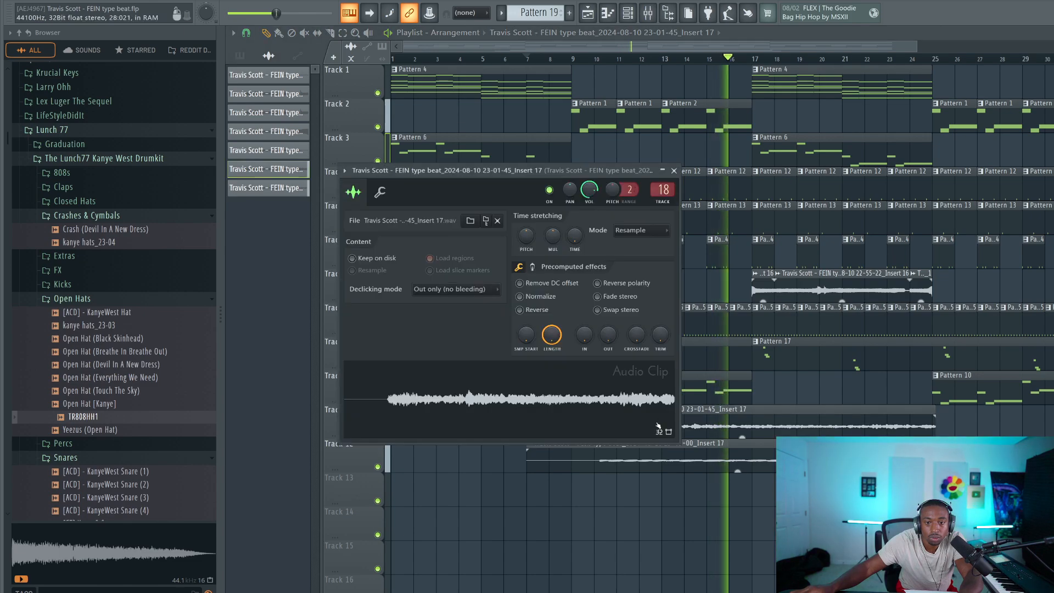
key(F9)
click(692, 466)
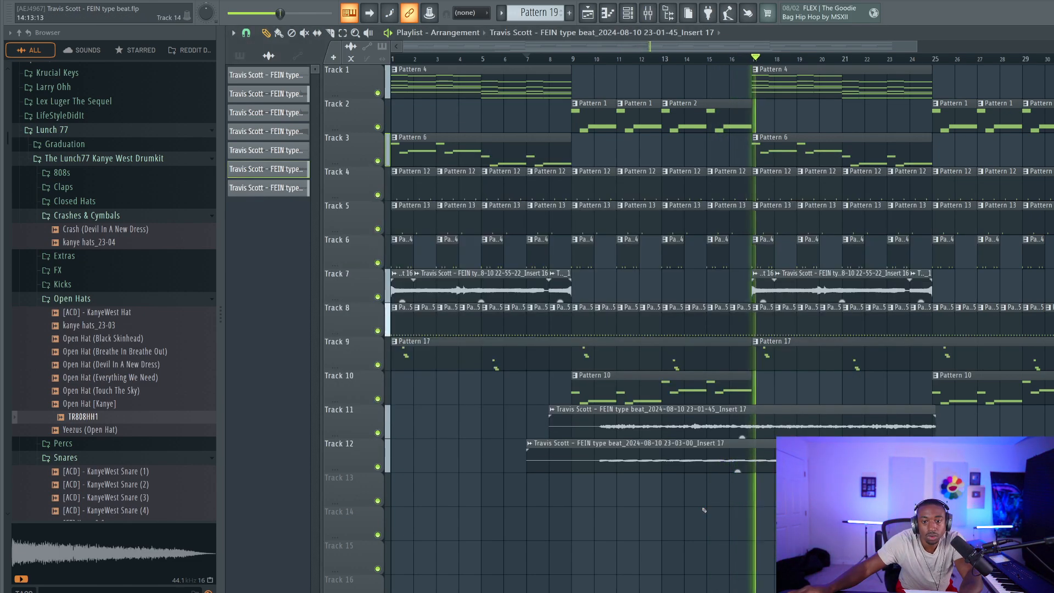
Step: Place the playhead at bar 7 and make a playlist time selection from bar 7 to bar 27
click(525, 59)
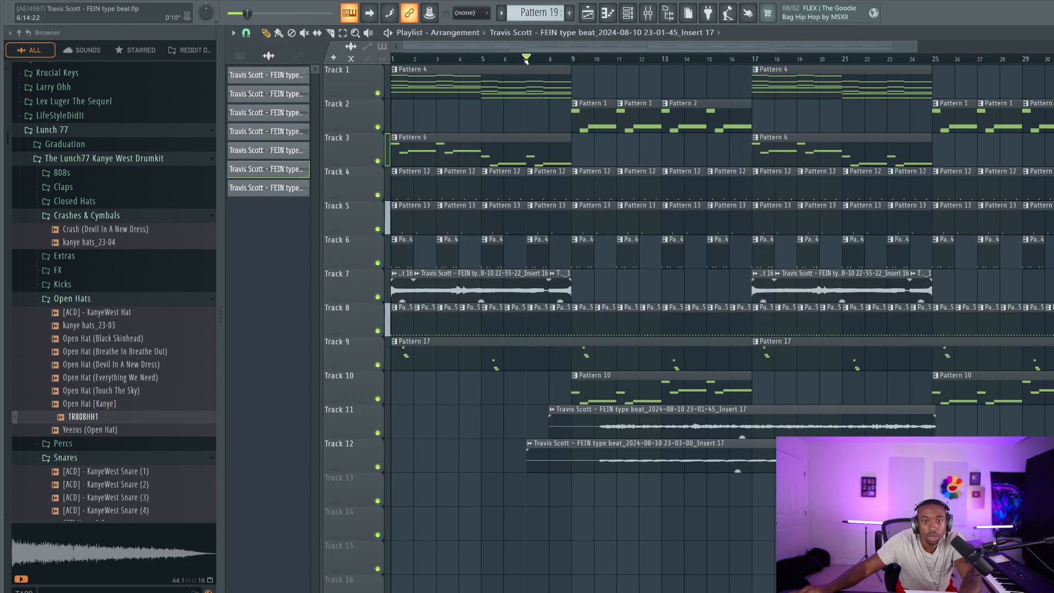
click(648, 13)
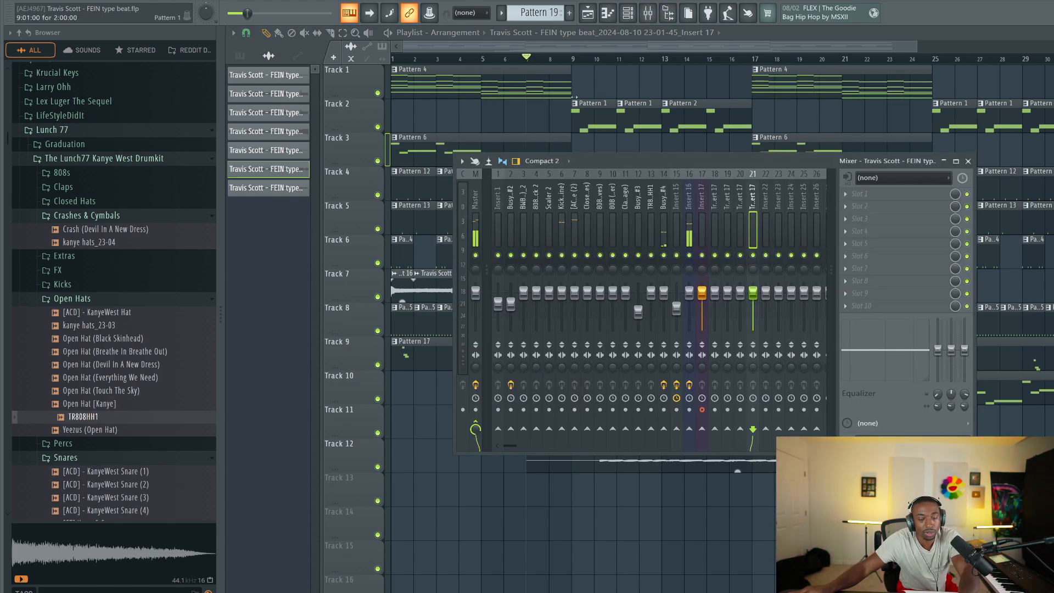
drag(540, 61, 978, 68)
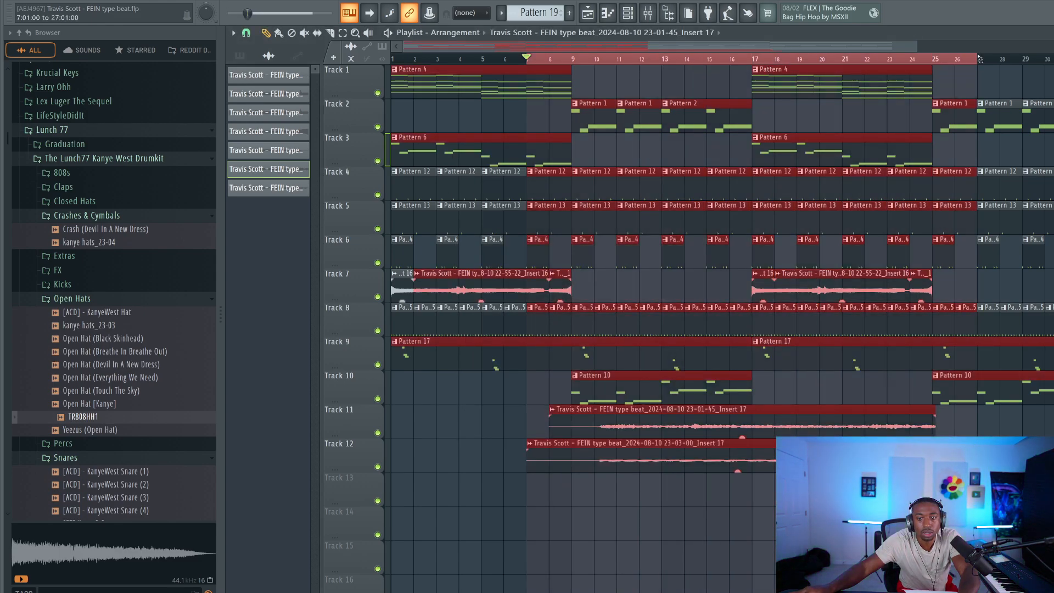
Step: Play the selected range briefly and record a third audio take over it, starting at bar 7
key(space)
click(665, 502)
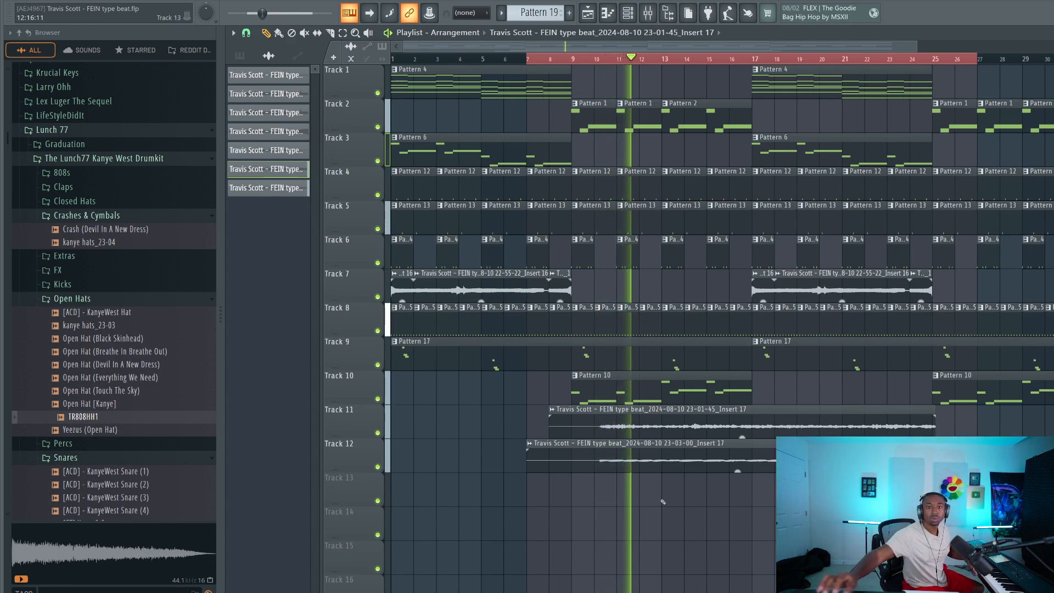
key(space)
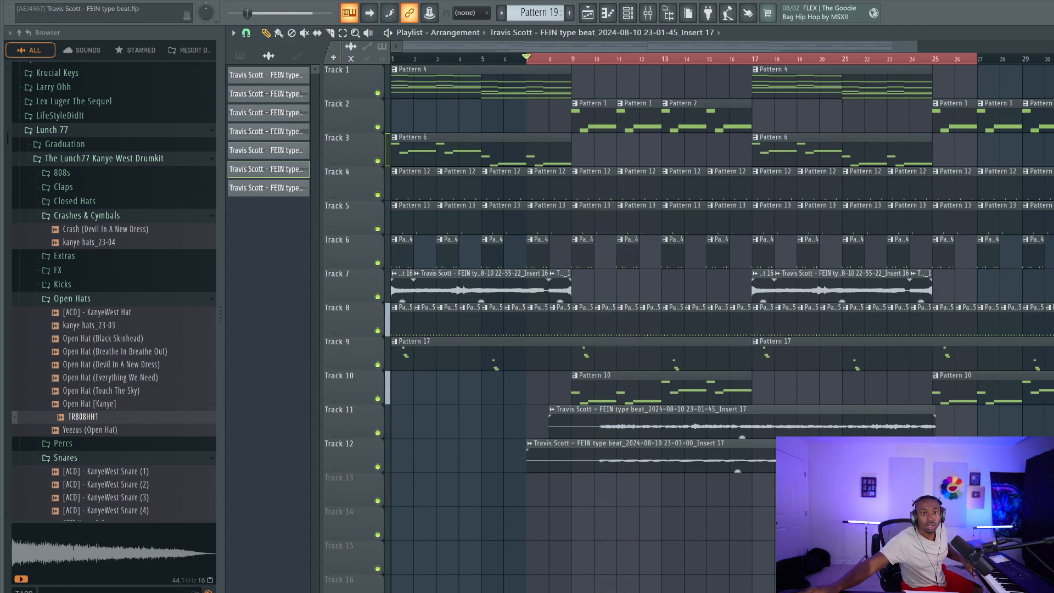
key(space)
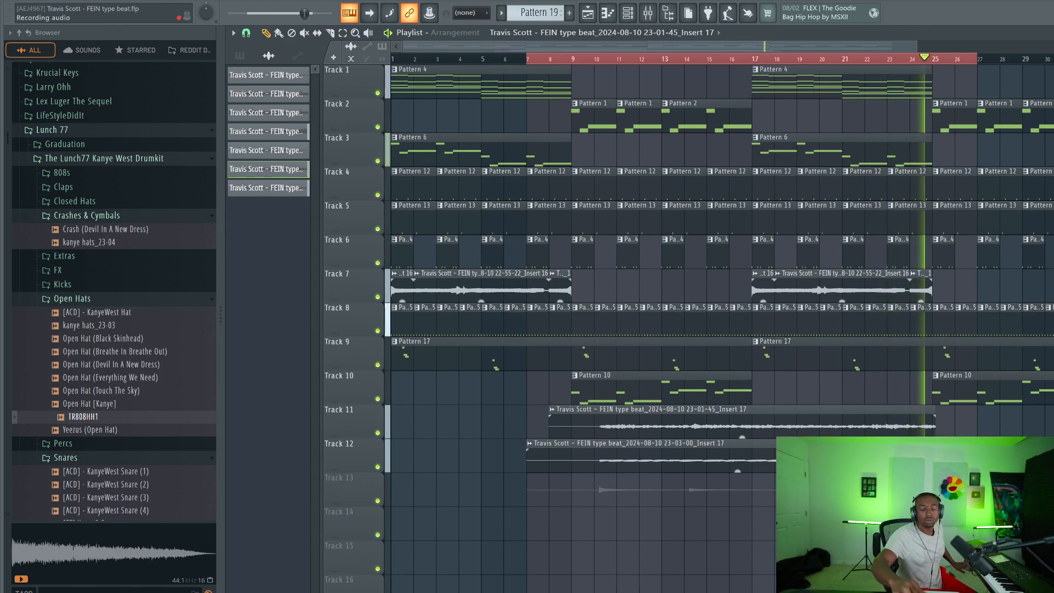
key(space)
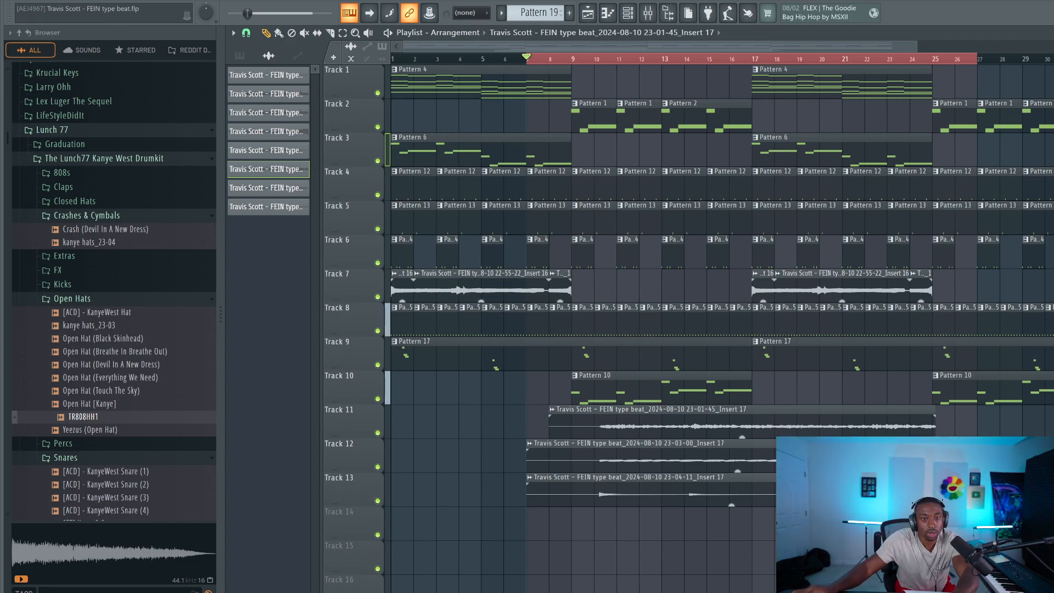
Step: Route the recorded clip on Track 13 to mixer track 22 and save the project
double_click(674, 500)
key(ctrl+l)
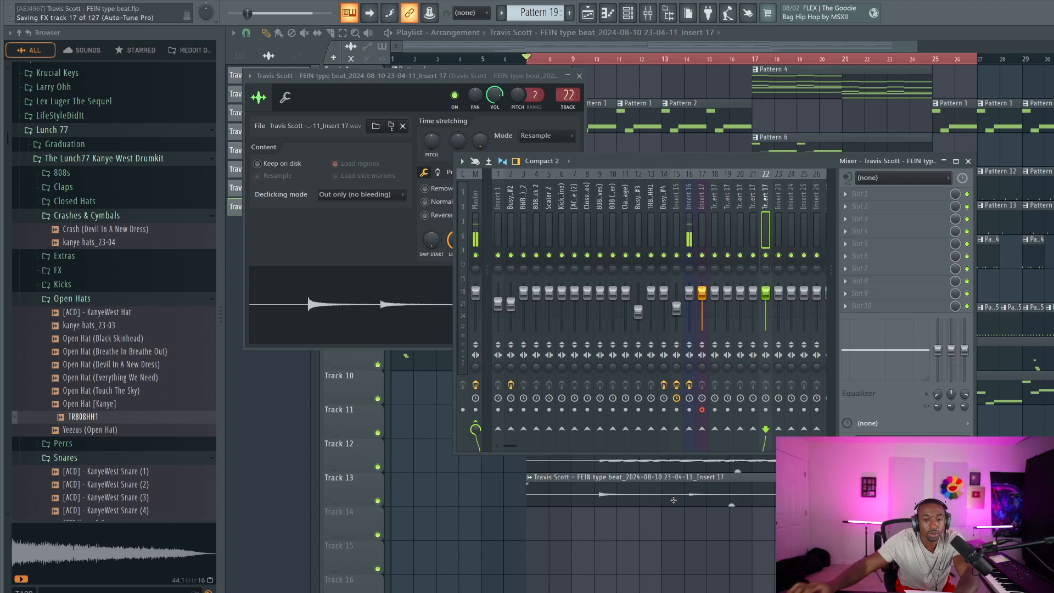
click(673, 500)
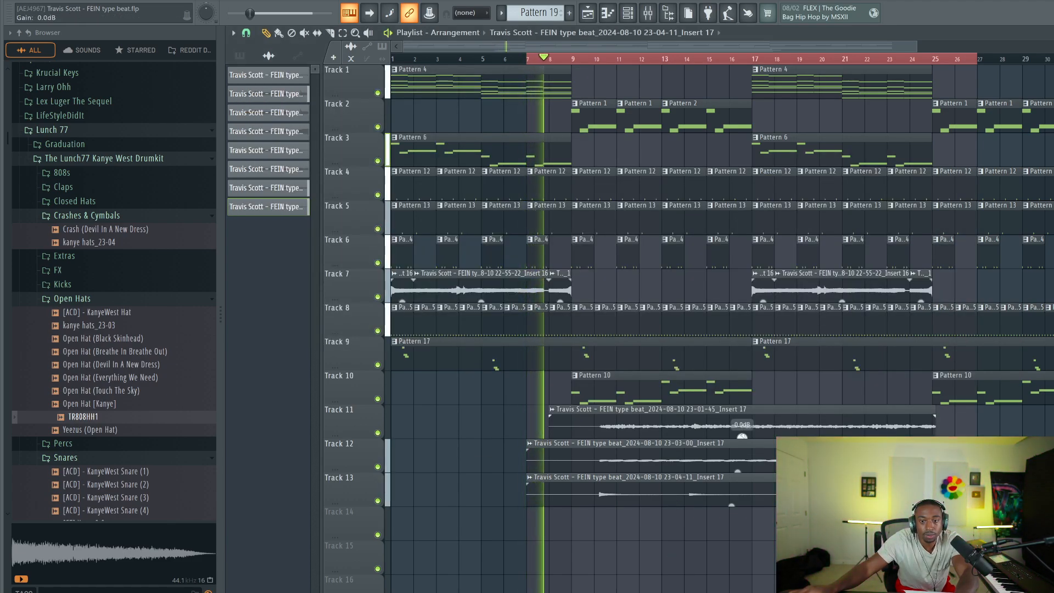
Step: Lower the gain of the Track 11 audio clip to -10.4 dB and stop playback
drag(742, 435, 742, 453)
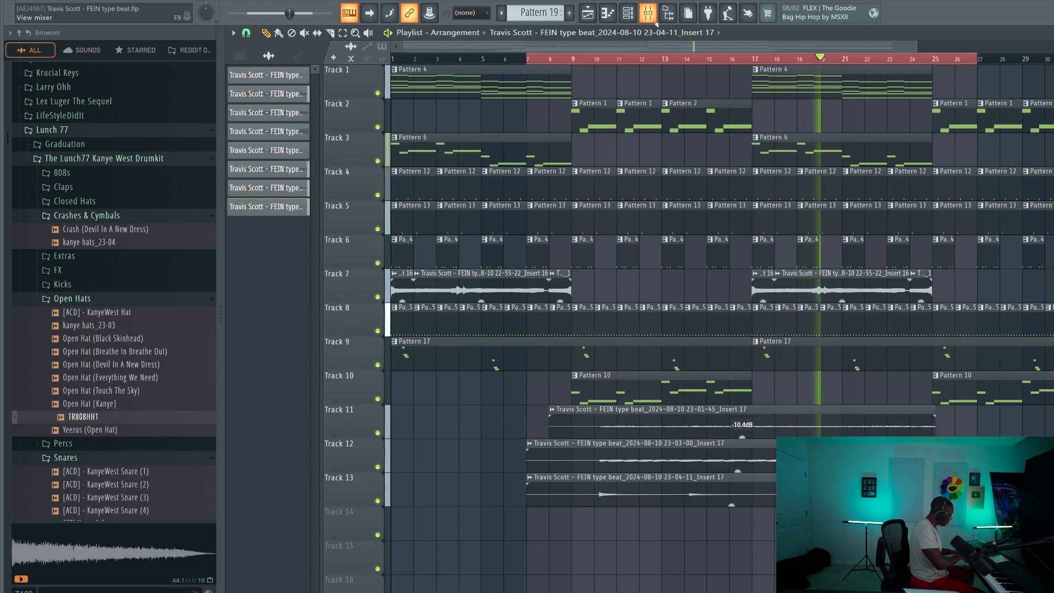
key(space)
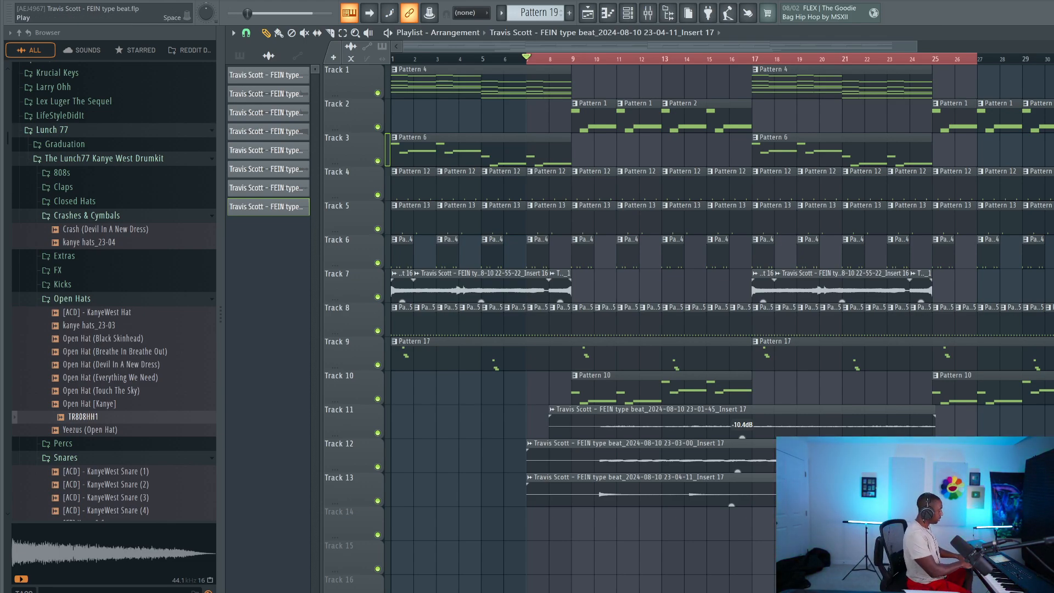
Step: Record a fourth audio take starting at bar 7 and route the recorded clip on Track 14 to mixer track 23
key(space)
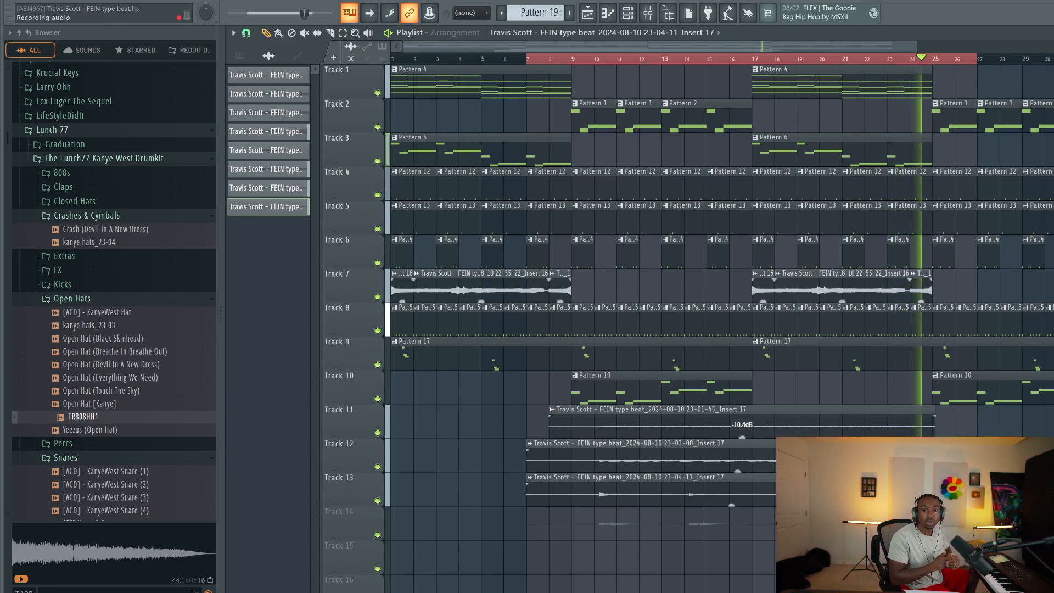
key(space)
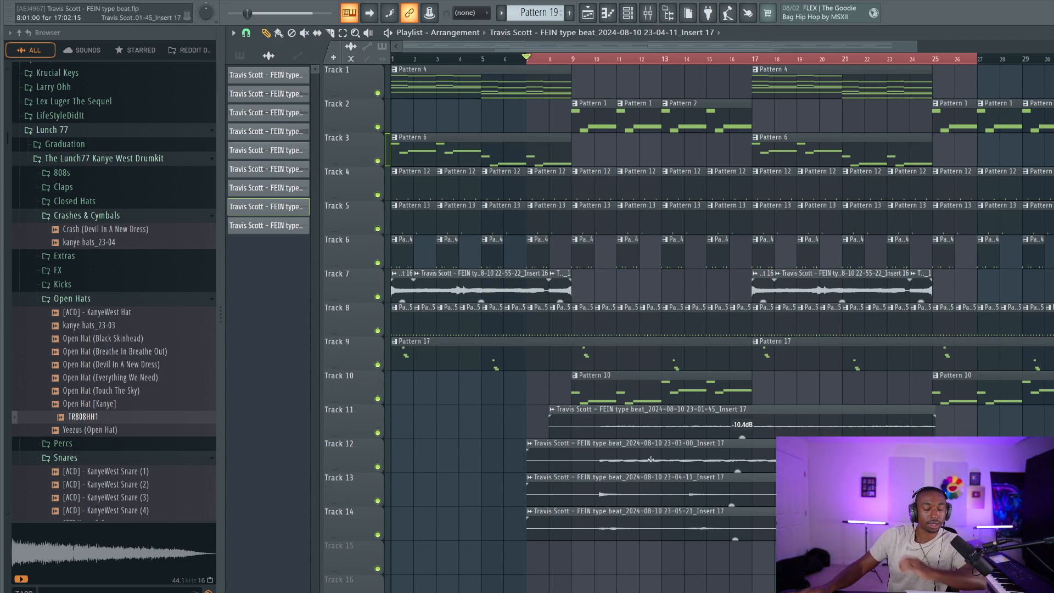
double_click(662, 514)
key(ctrl+l)
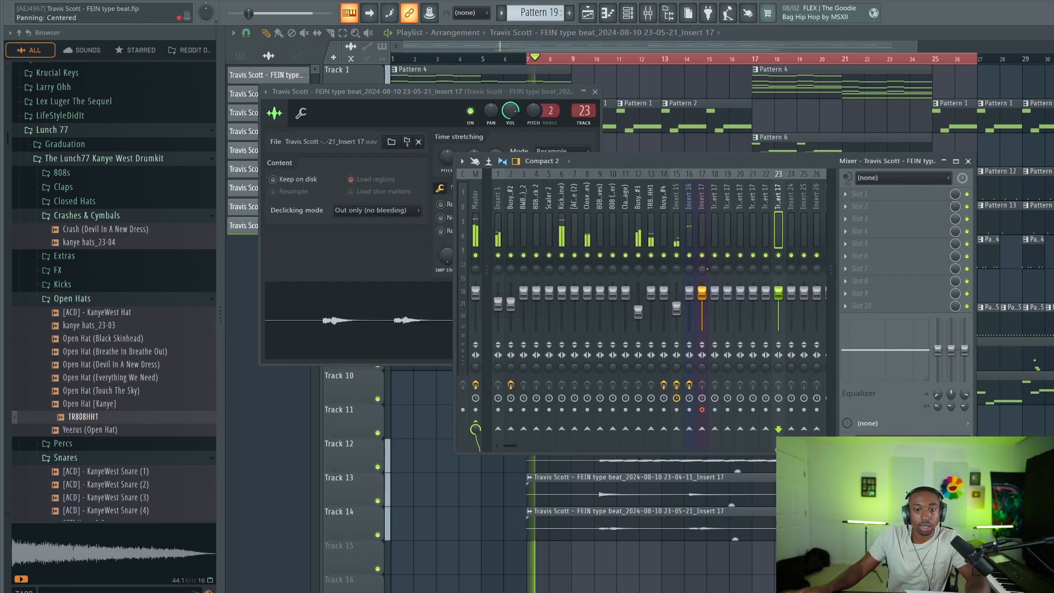
key(F12)
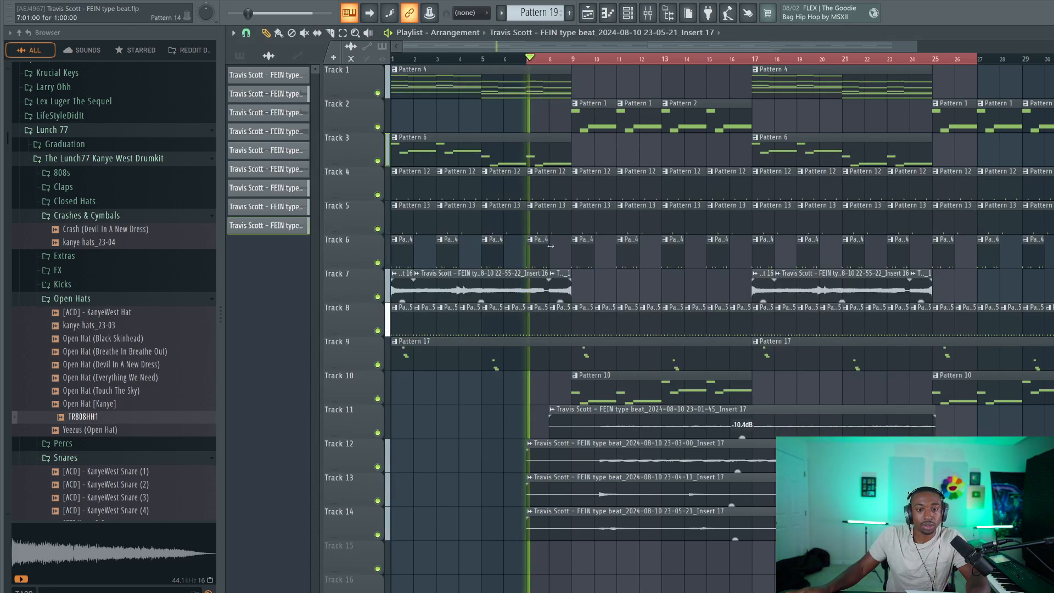
Step: Raise the mixer level of Busy Works Beats - Hercules #3 on track 12 to -5.2 dB
double_click(529, 159)
click(648, 13)
click(629, 13)
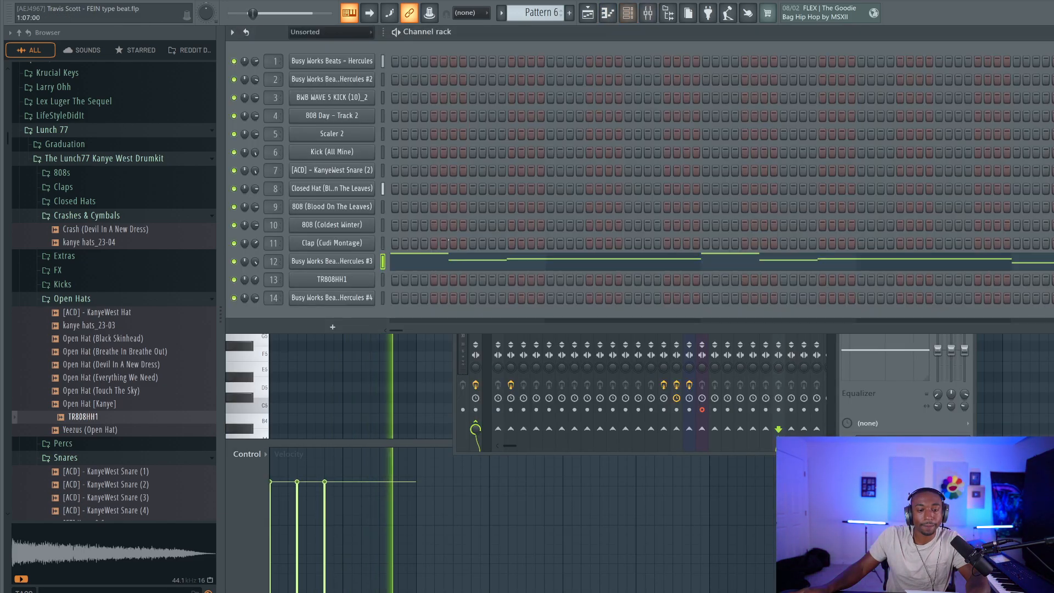
click(875, 389)
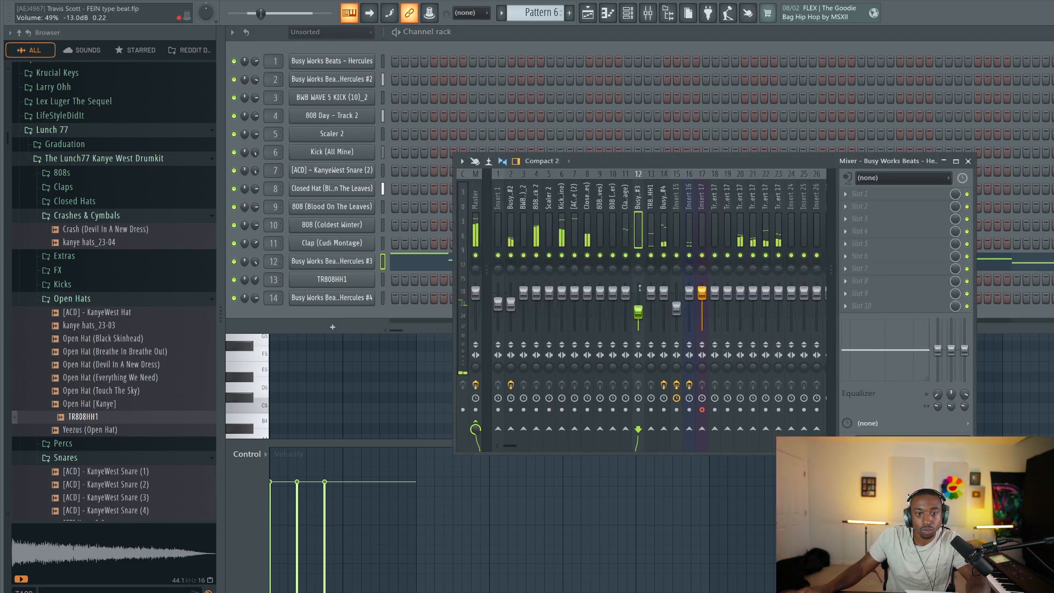
drag(643, 310, 644, 299)
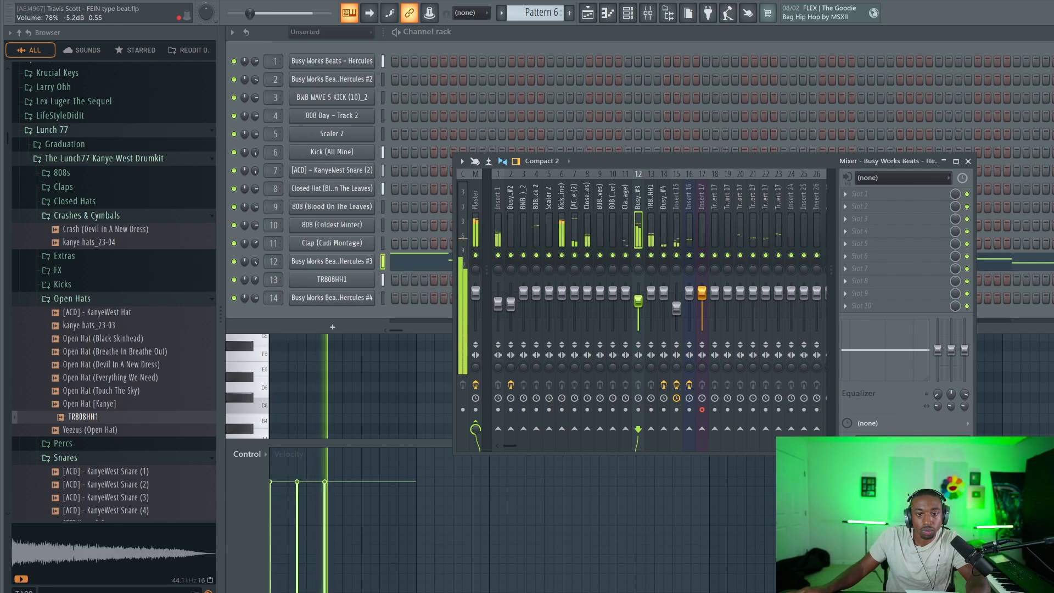
Step: Check the kick's mixer track and examine the sampler settings of BWB WAVE 5 KICK (10)_2 and Kick (All Mine)
click(562, 233)
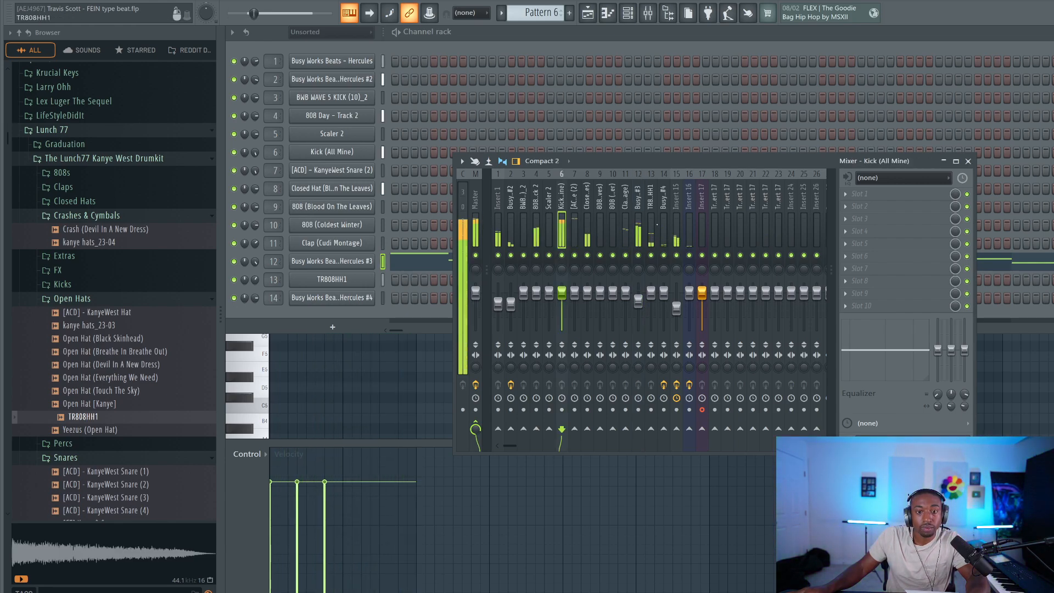
click(968, 161)
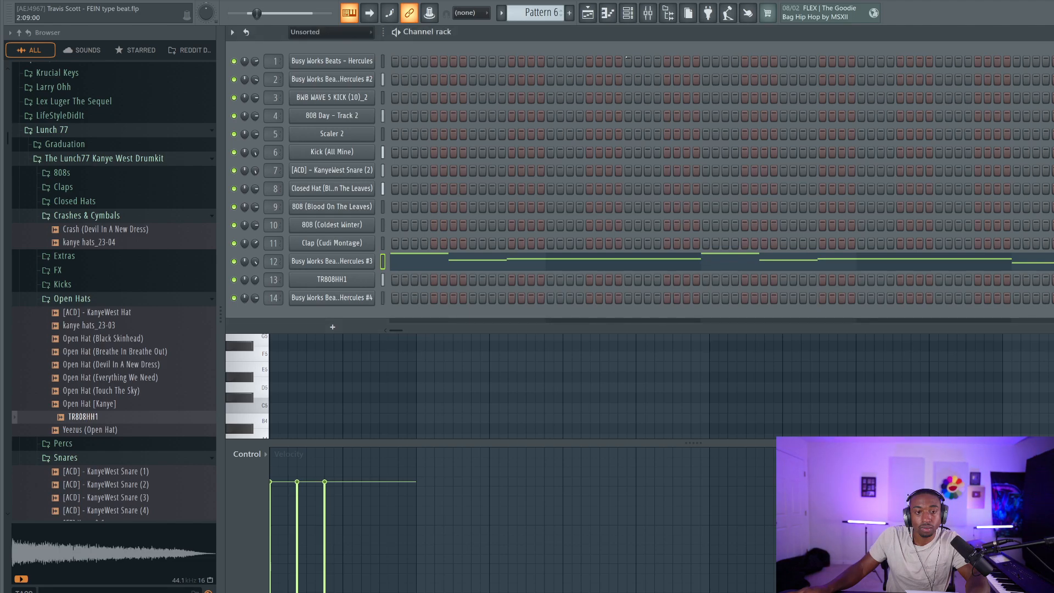
click(588, 17)
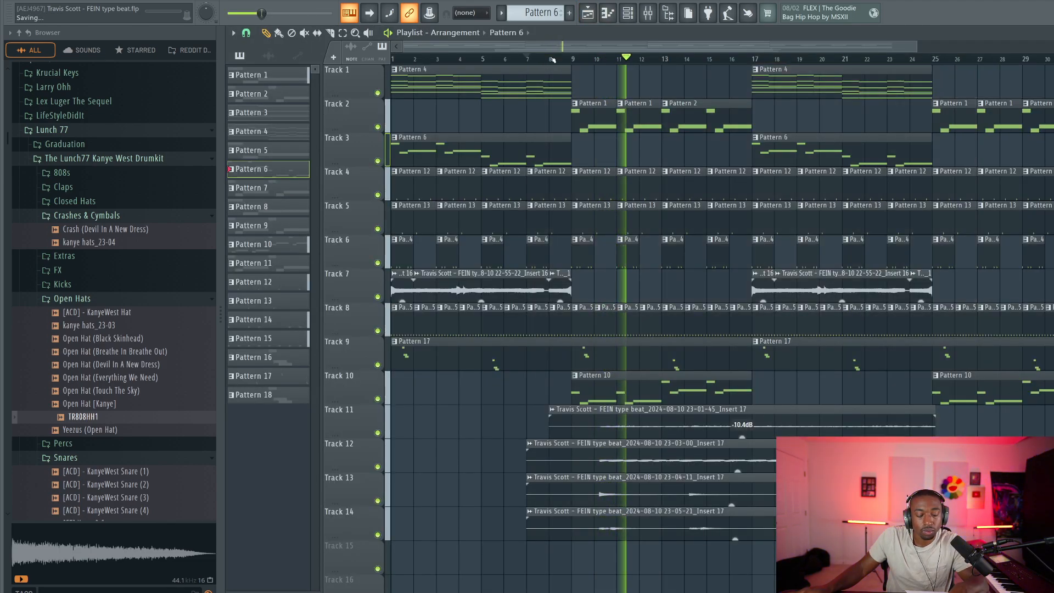
key(F6)
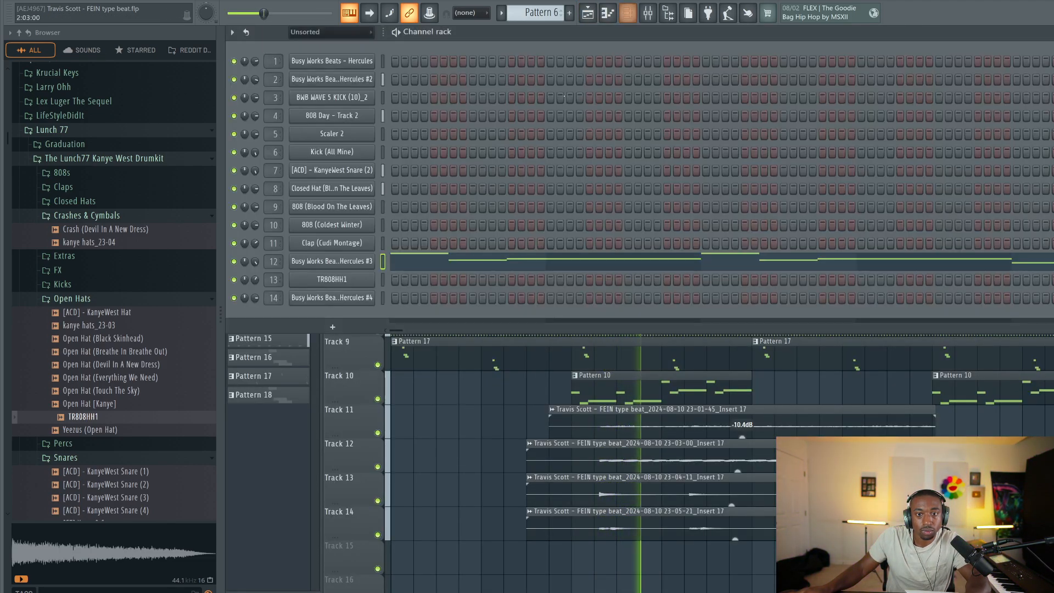
click(360, 103)
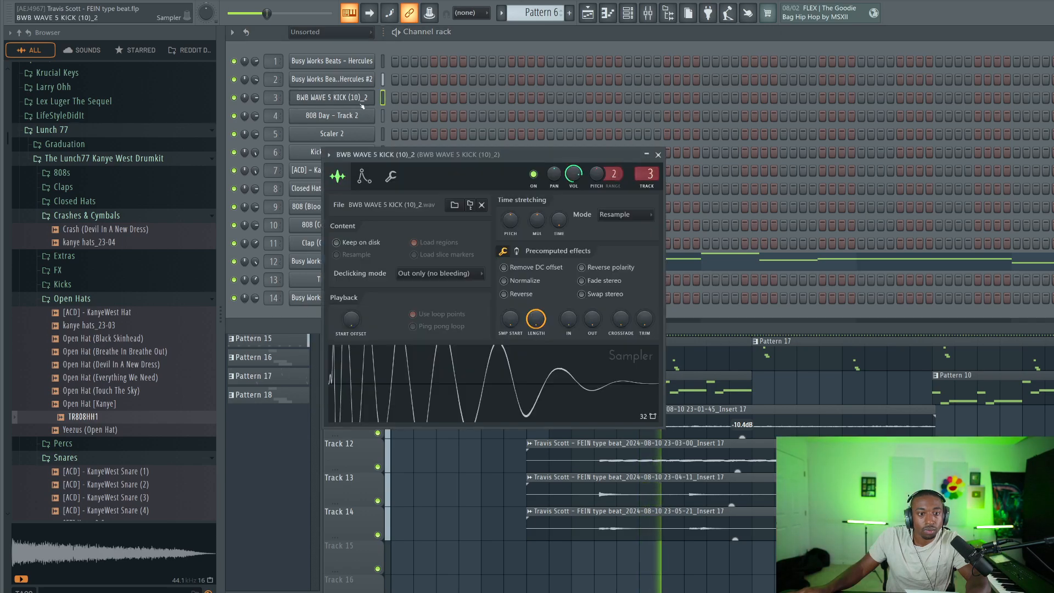
click(311, 150)
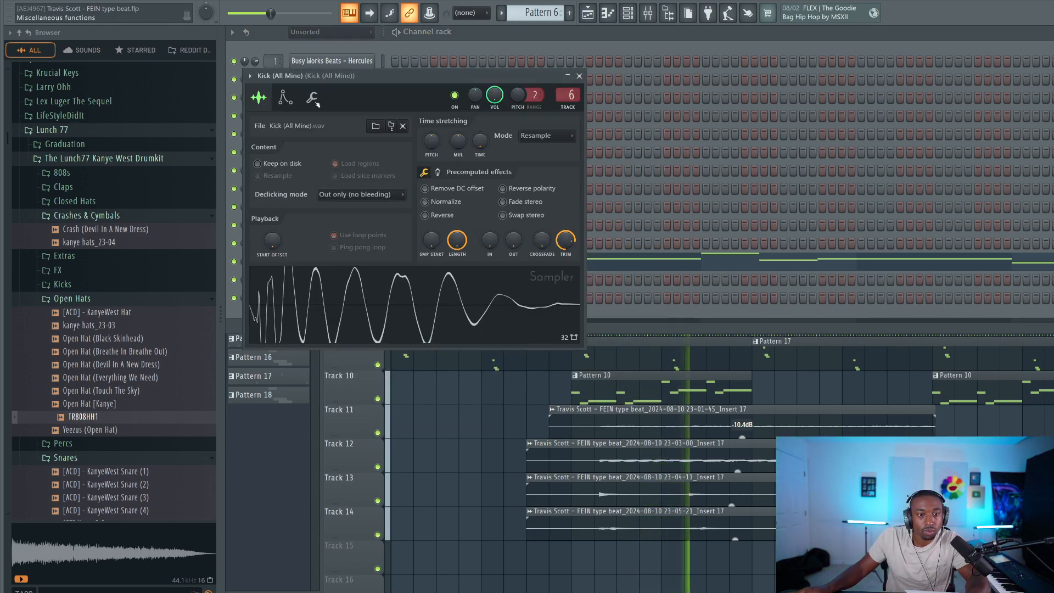
click(579, 76)
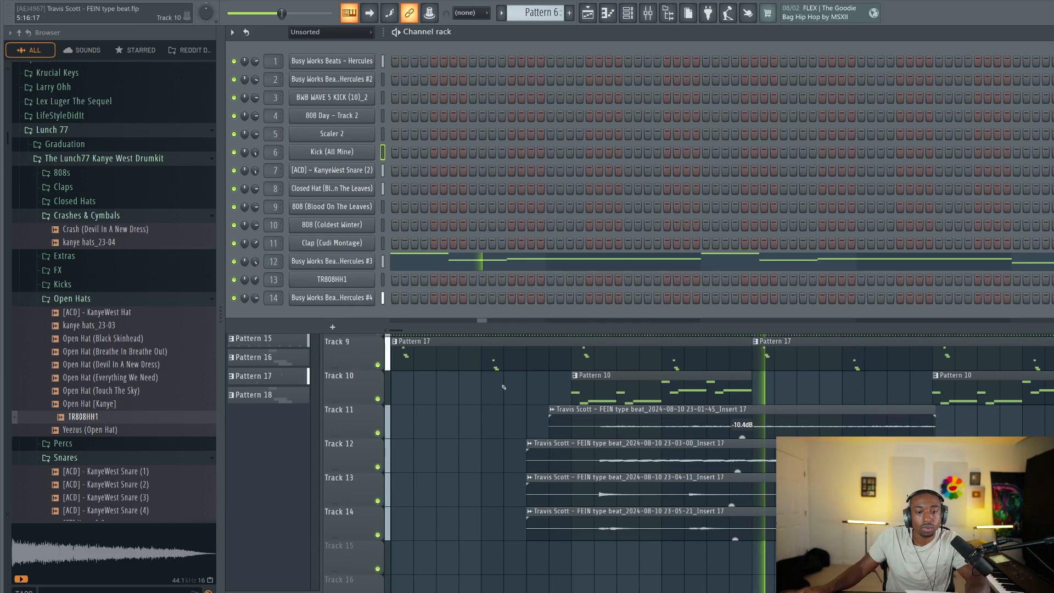
Step: Load Gold Clip into effect slot 1 of the Master mixer track and set its Gold amount to 1.34 dB
key(F6)
key(F9)
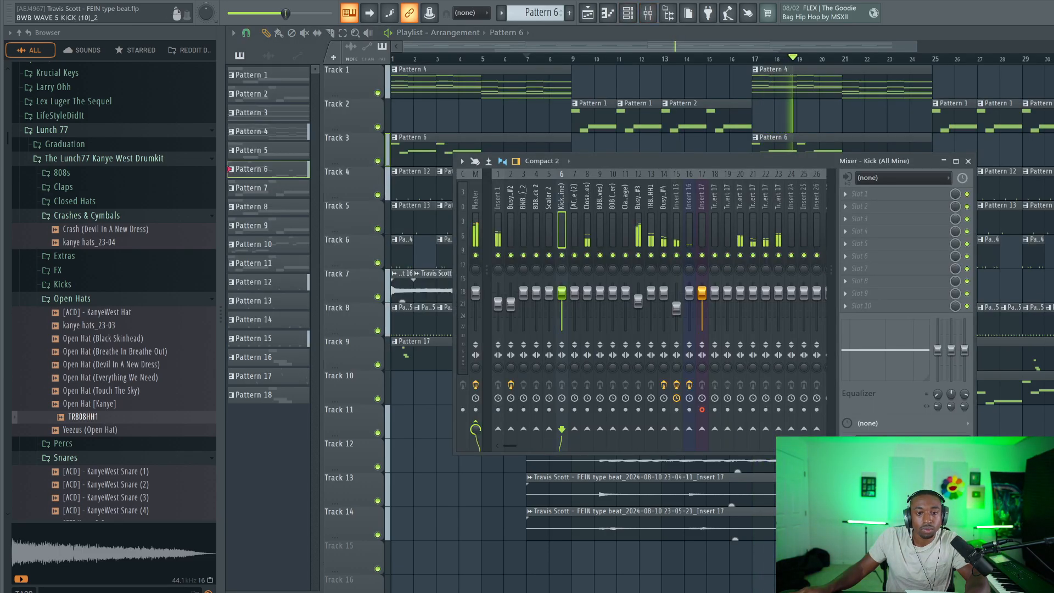
click(477, 202)
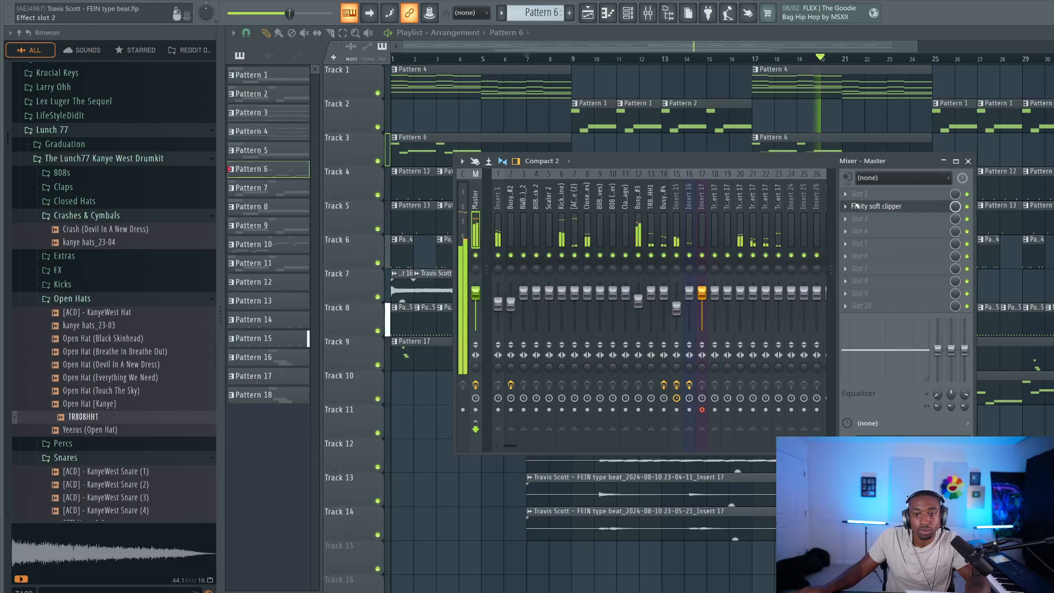
click(859, 206)
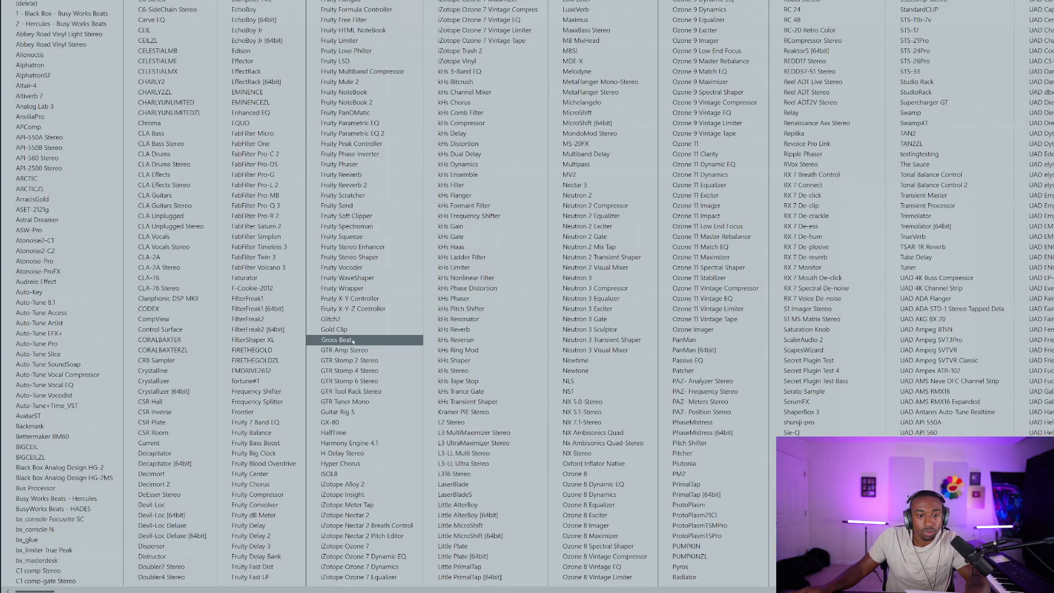
click(349, 330)
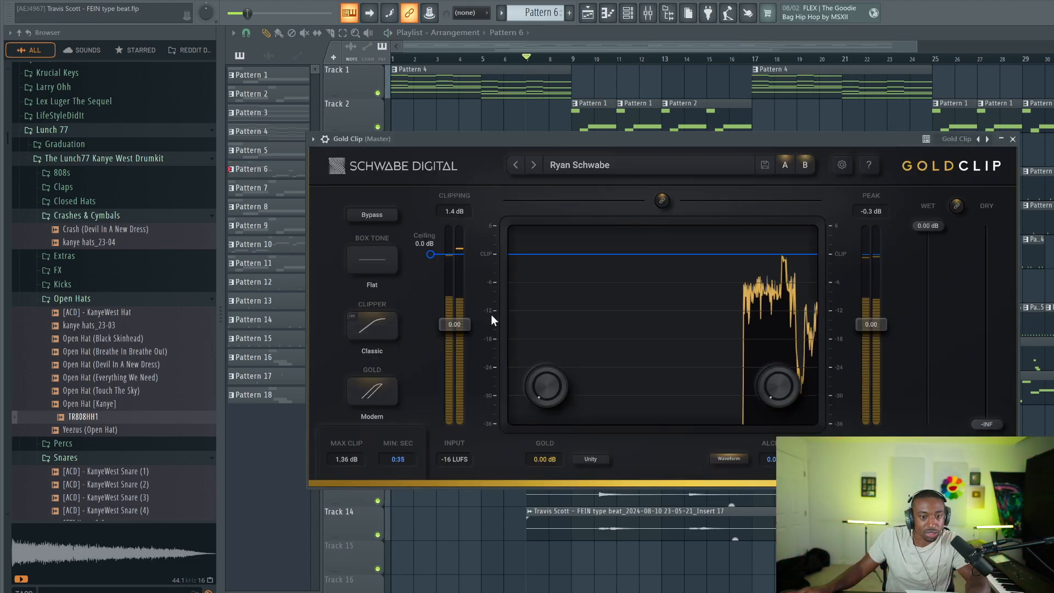
drag(546, 386, 546, 324)
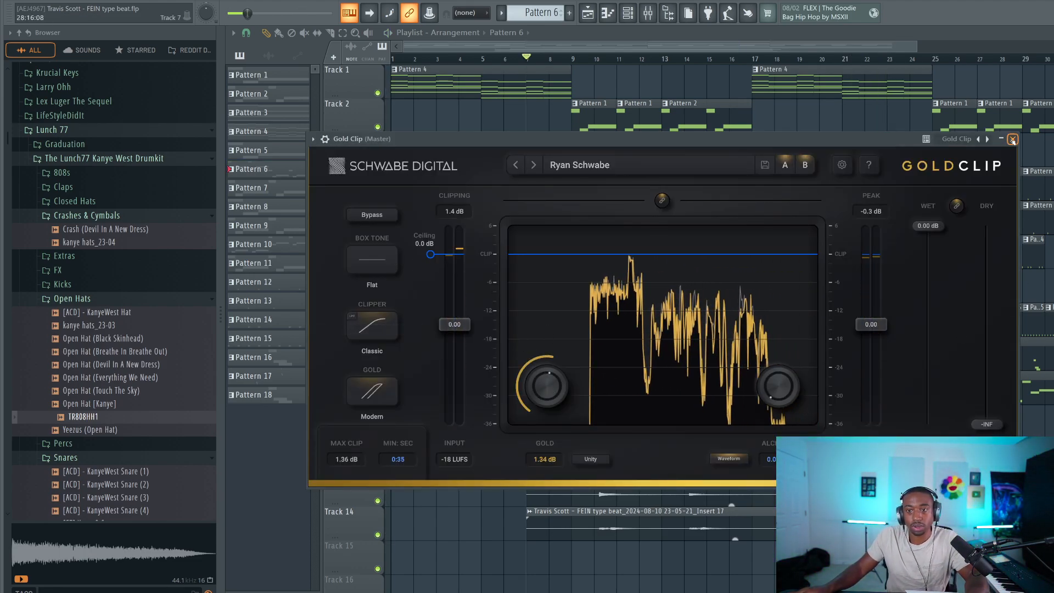
click(1012, 139)
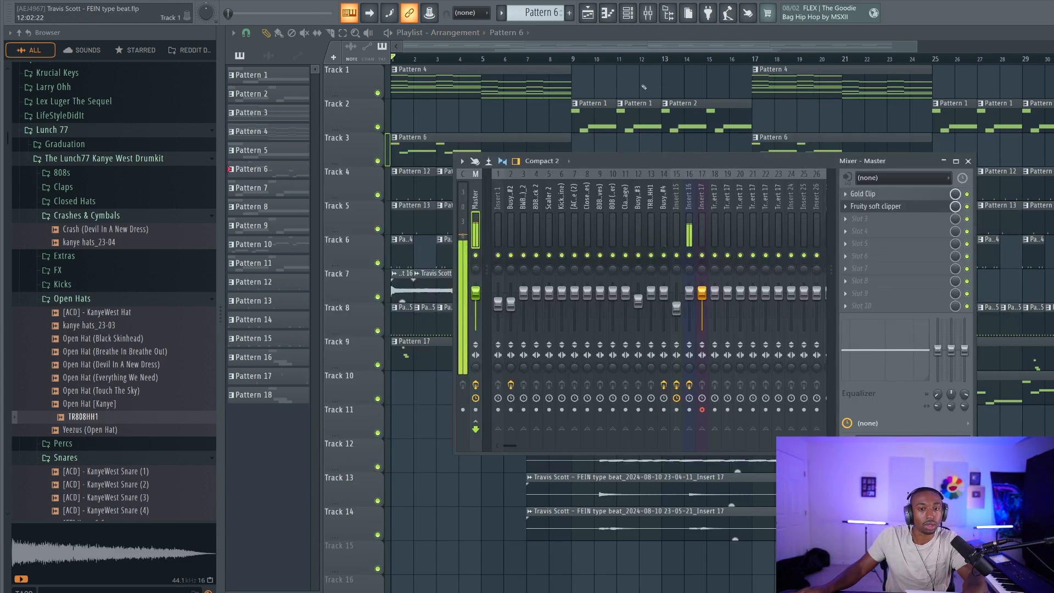
right_click(644, 87)
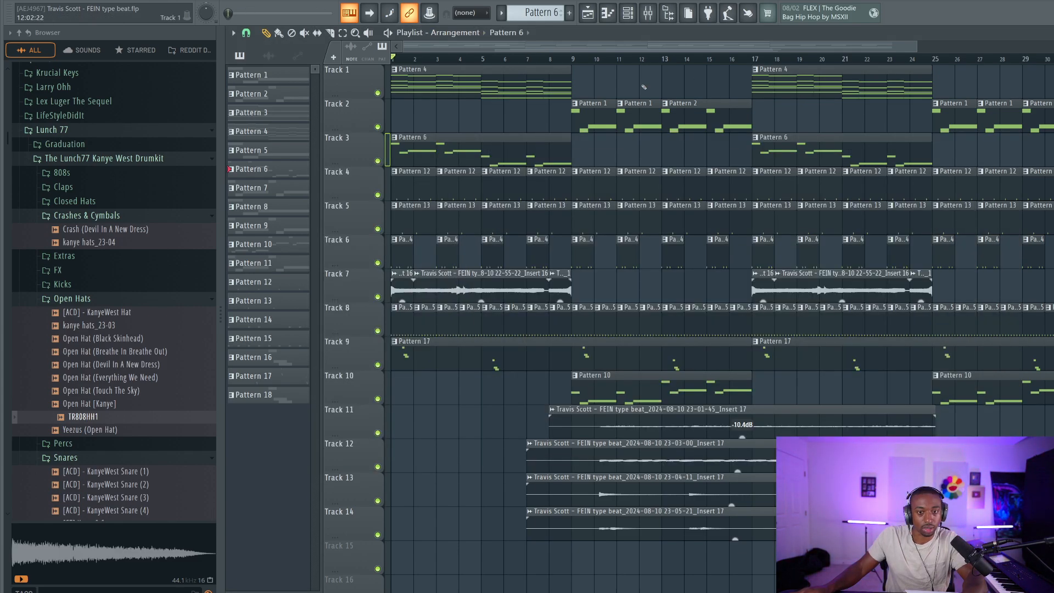
Step: Move Fruity soft clipper to effect slot 5 on the Master track and slightly raise the Hercules #3 mixer fader
click(648, 13)
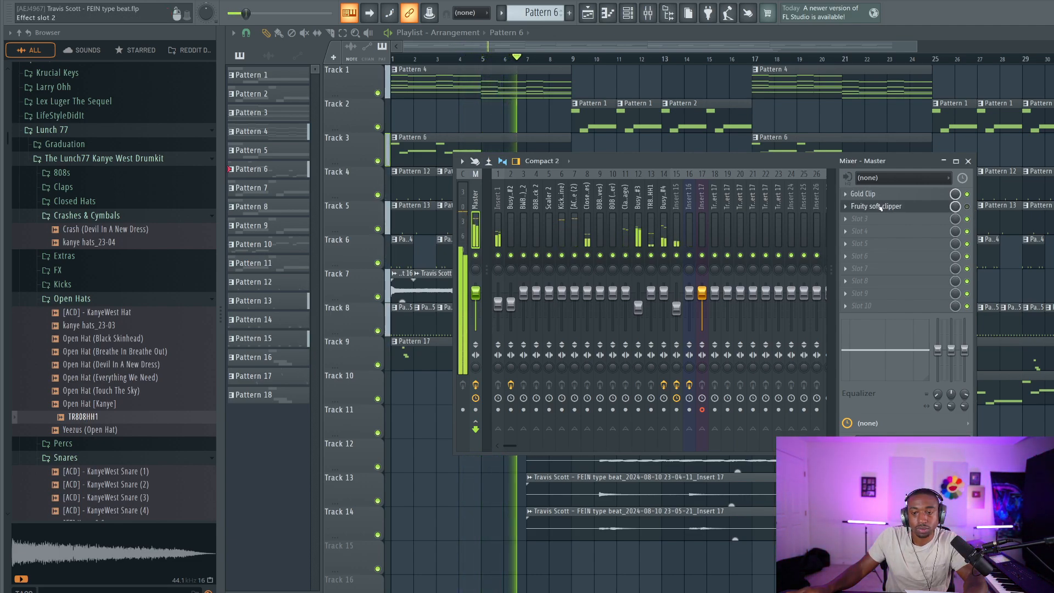
drag(879, 207, 874, 245)
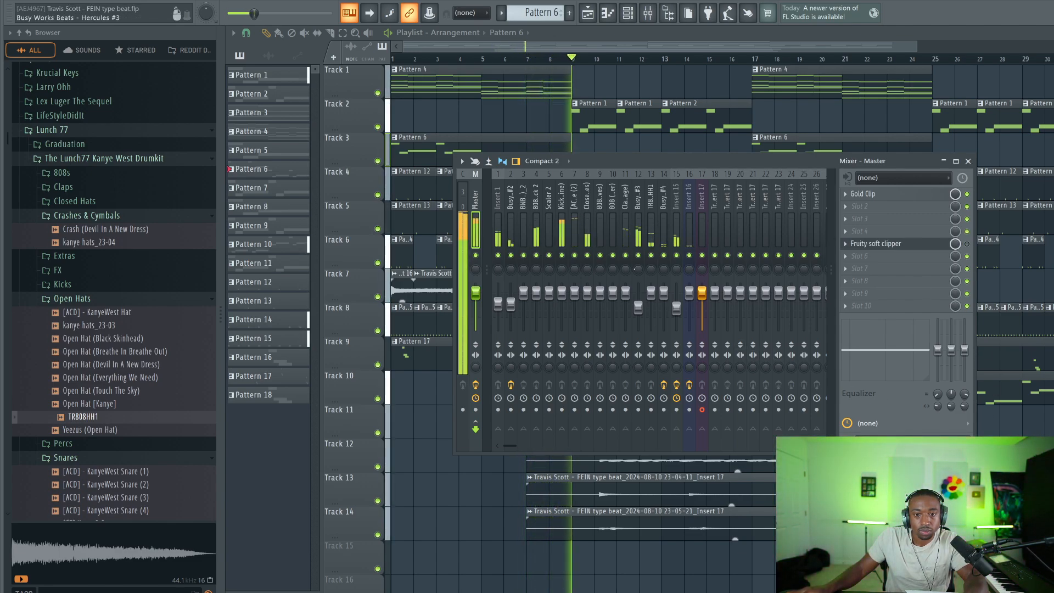
drag(637, 308, 638, 306)
Step: Lower the gain of the Track 13 audio clip to -4.1 dB and the Track 12 clip to -6.3 dB
key(F9)
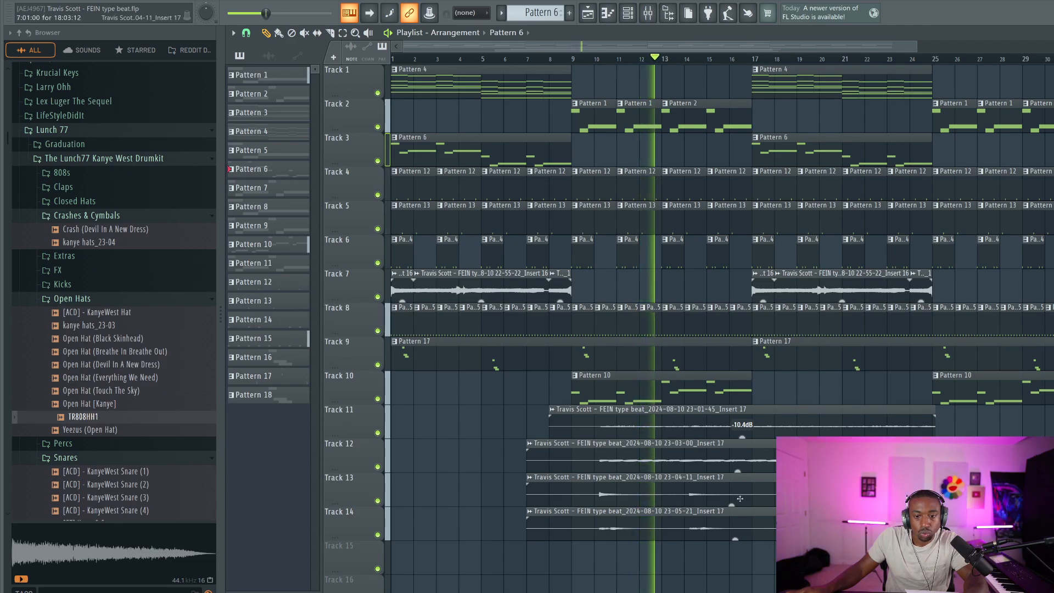
drag(731, 504, 731, 517)
drag(736, 470, 737, 488)
Step: Inspect the Track 12 clip's channel settings and pan mixer tracks 20 and 21 away from centre
double_click(725, 444)
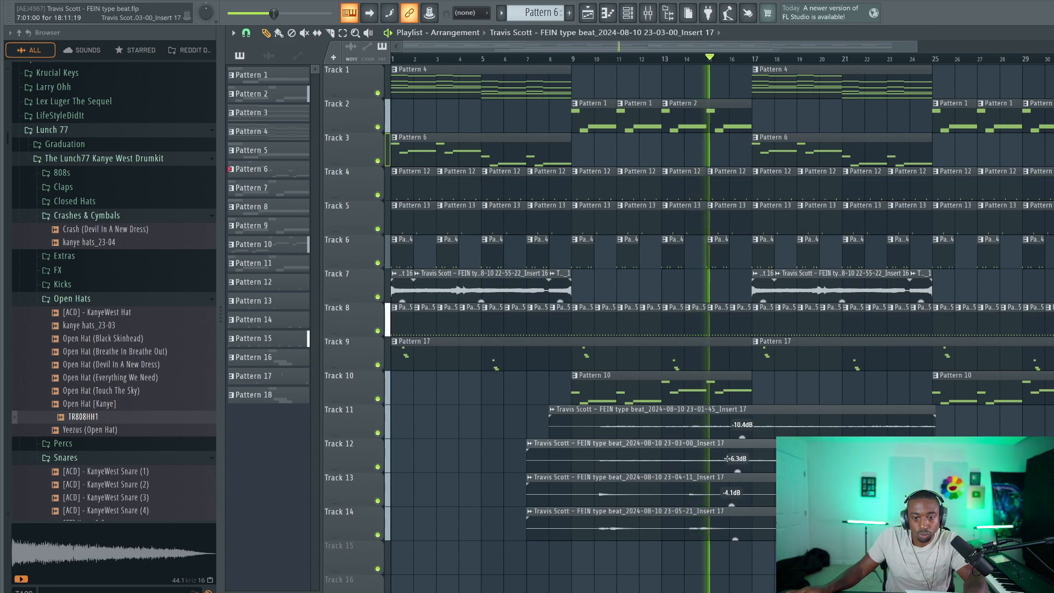
key(F9)
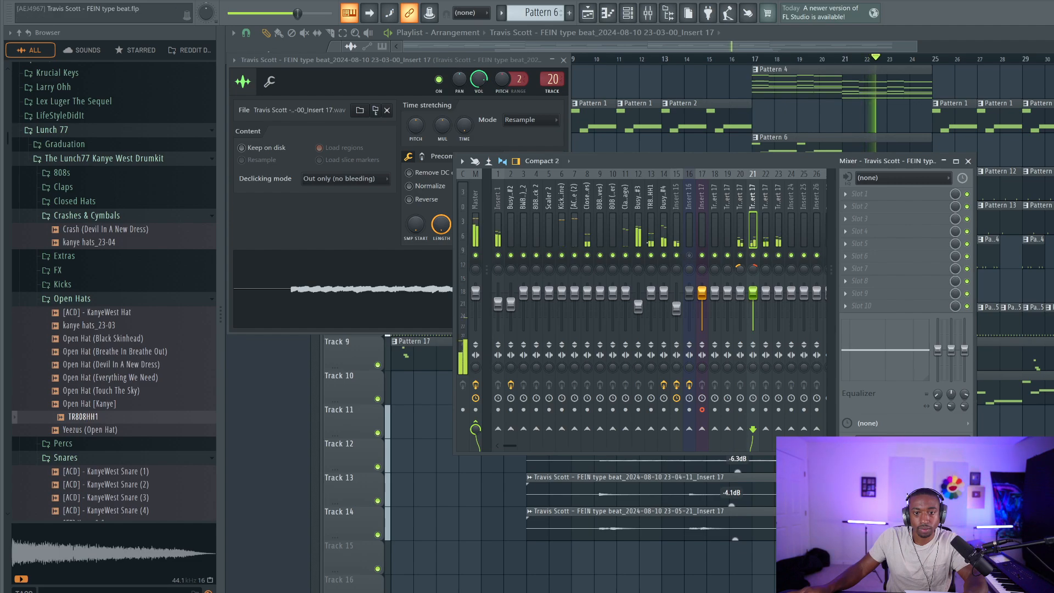
key(F5)
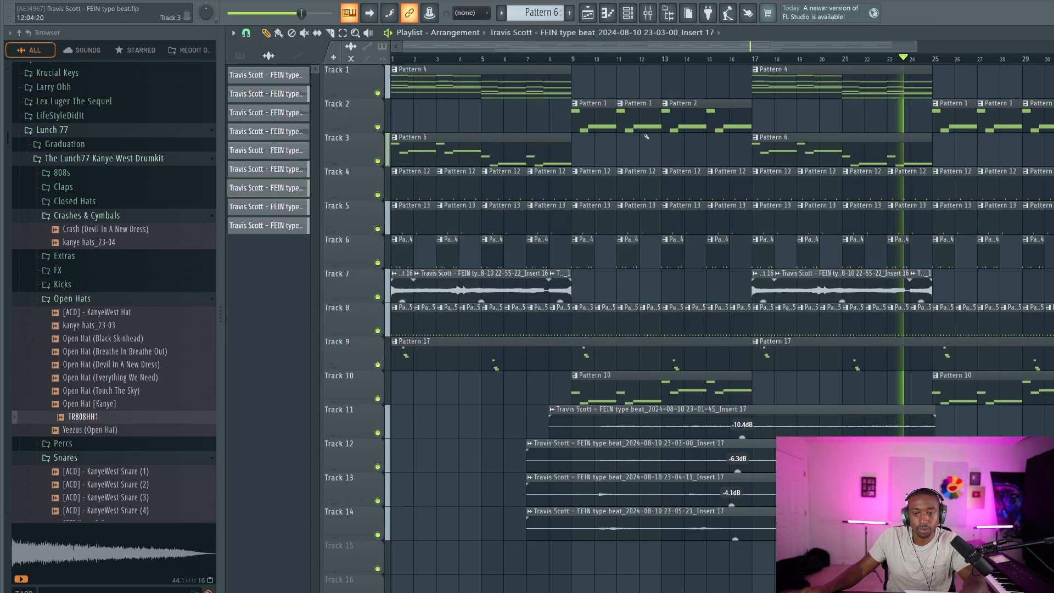
Step: Browse through the patterns in the channel rack and select Pattern 9
key(F9)
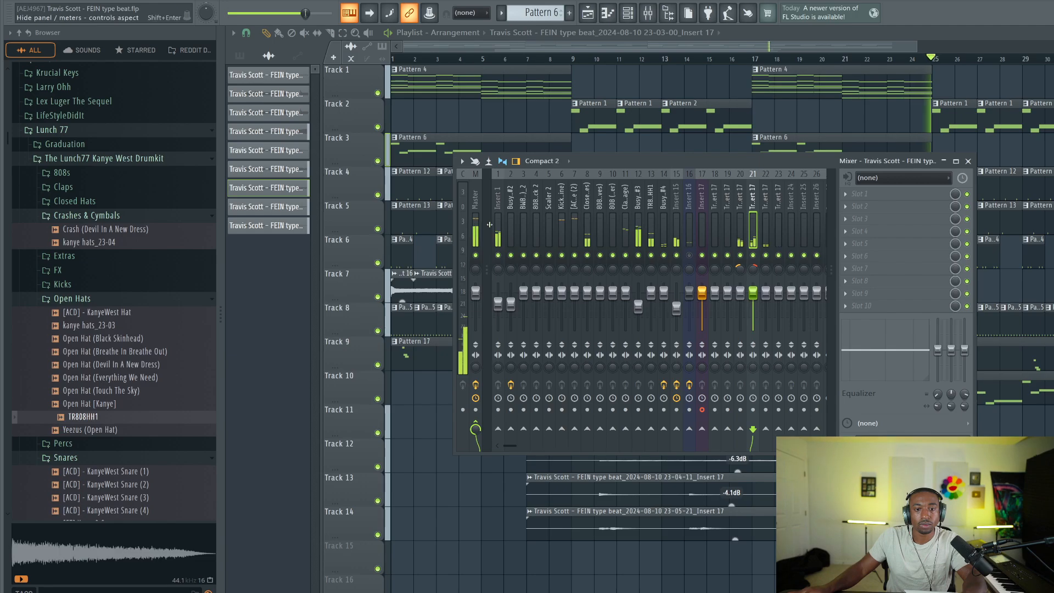
click(627, 13)
scroll(541, 13, up, 5)
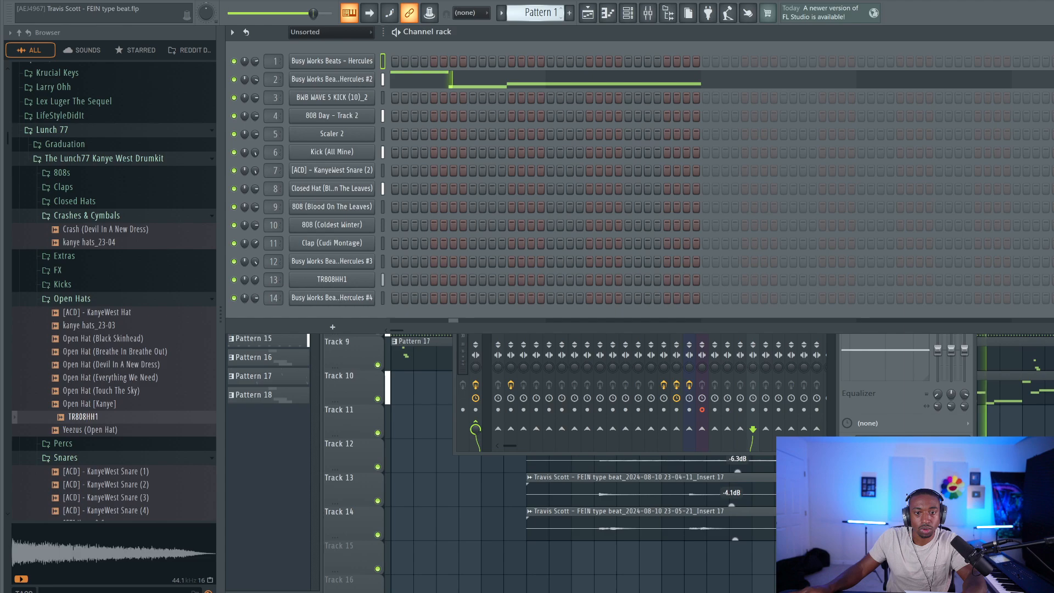
scroll(535, 12, down, 6)
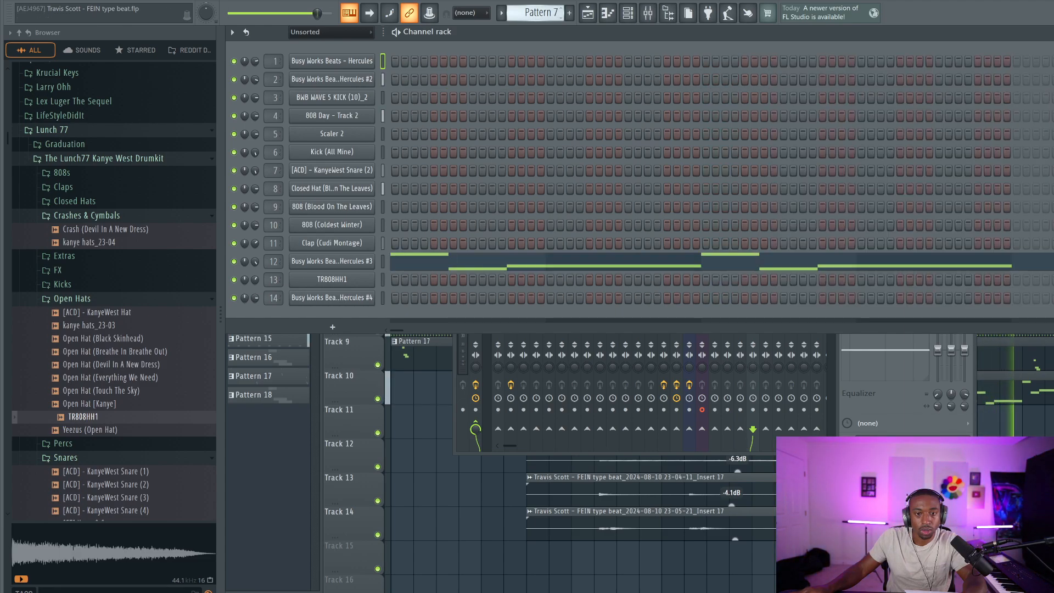
scroll(535, 12, down, 2)
Step: Try the Tropicanta Flute preset in Busy Works Beats - Hercules #2 and load the Vintage 2 lead preset
click(354, 81)
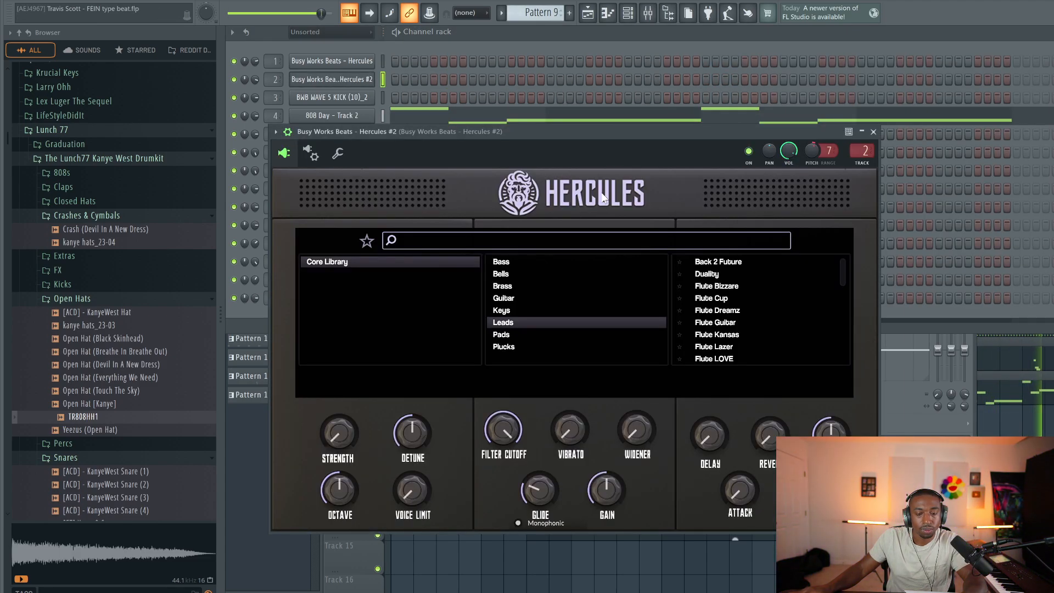
scroll(727, 298, down, 10)
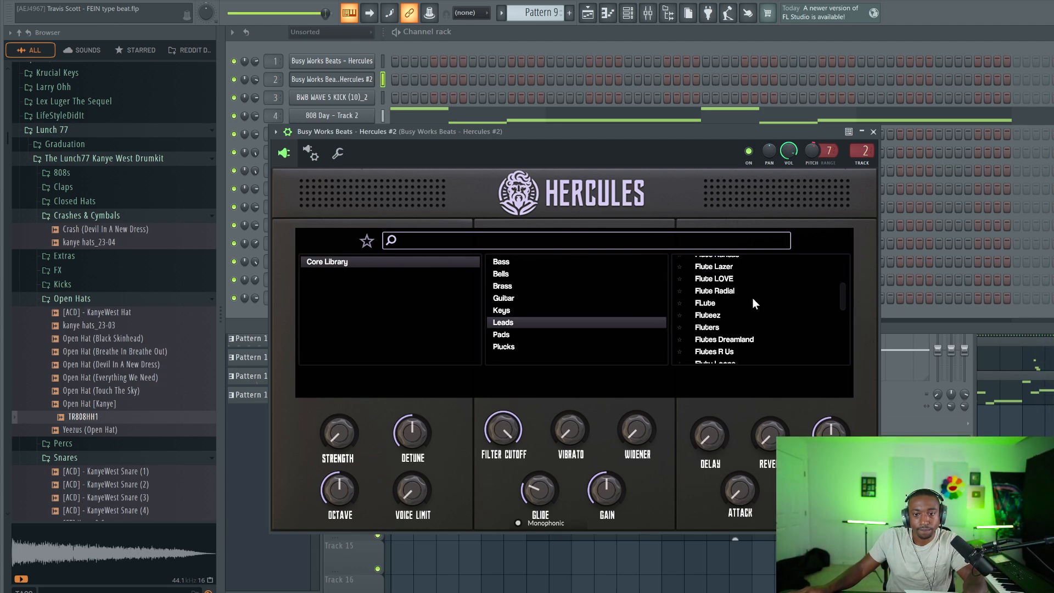
click(723, 309)
click(726, 320)
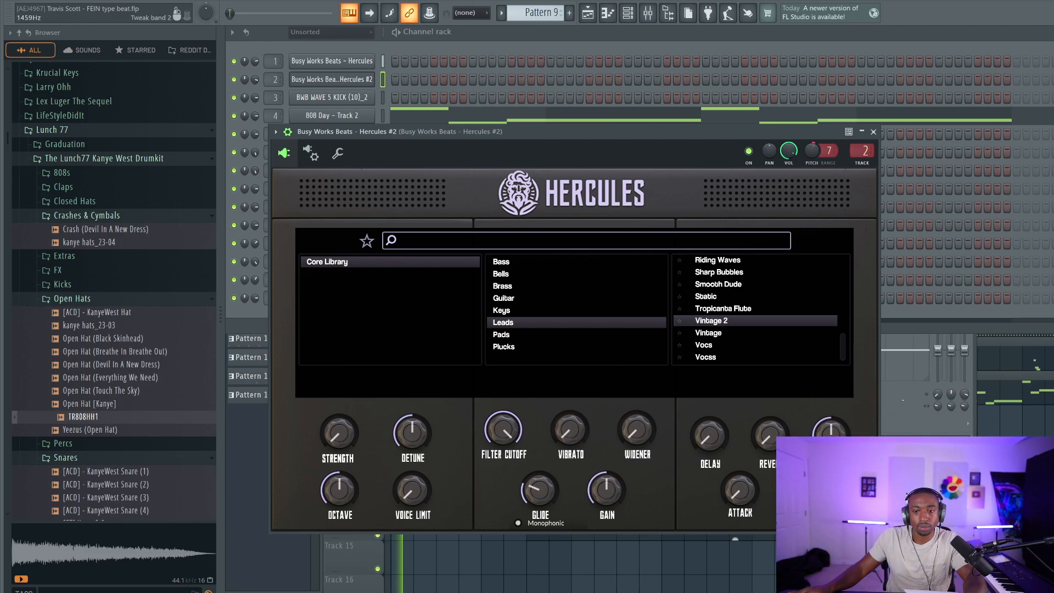
click(873, 132)
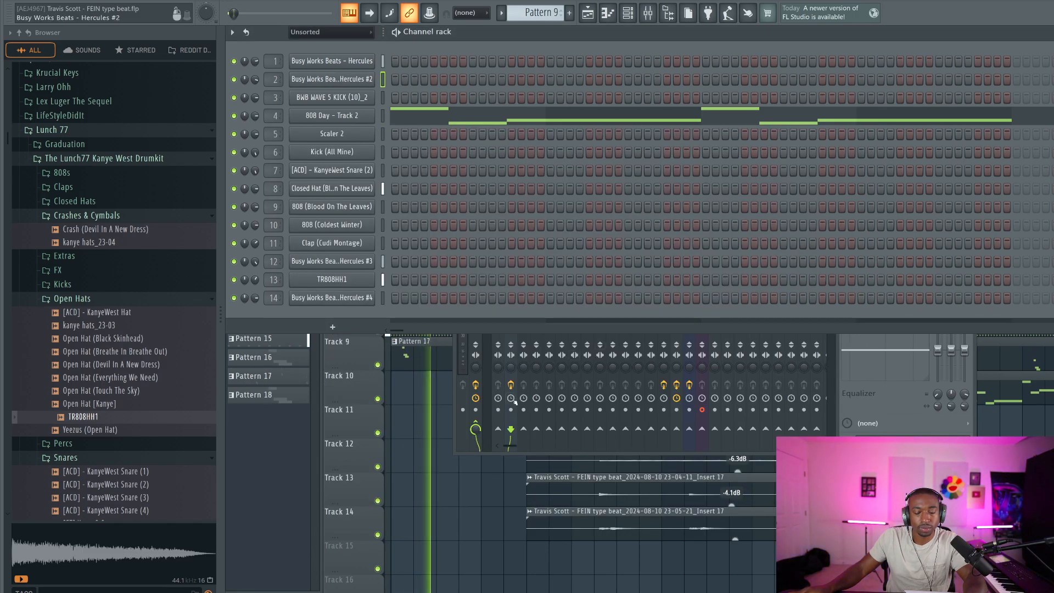
key(F6)
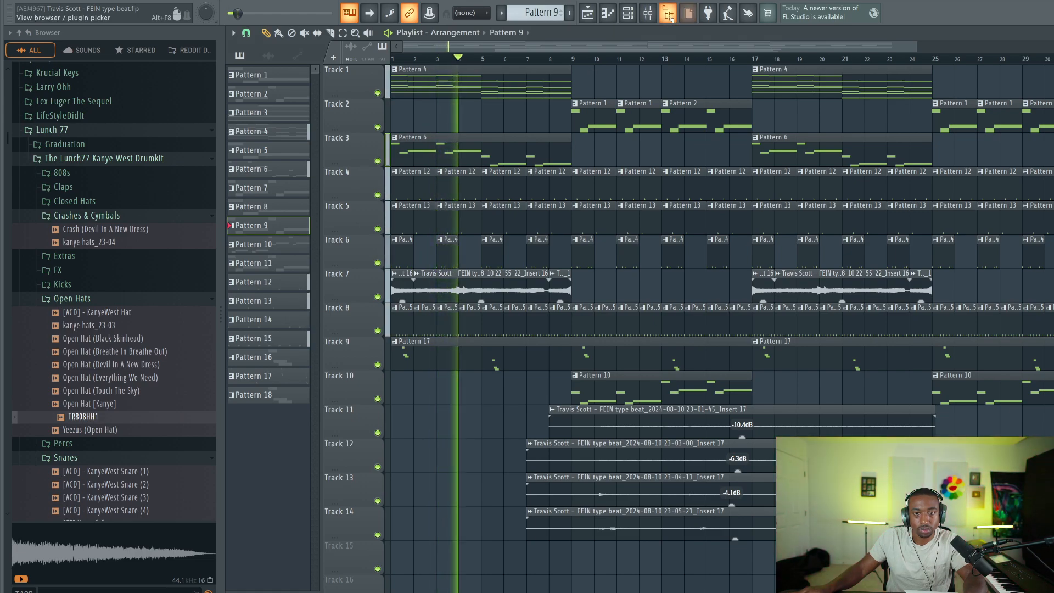
Step: Merge the melodic pattern clips on Tracks 1, 2, 3, 9 and 10 into a single pattern clip and save the project
key(F9)
key(space)
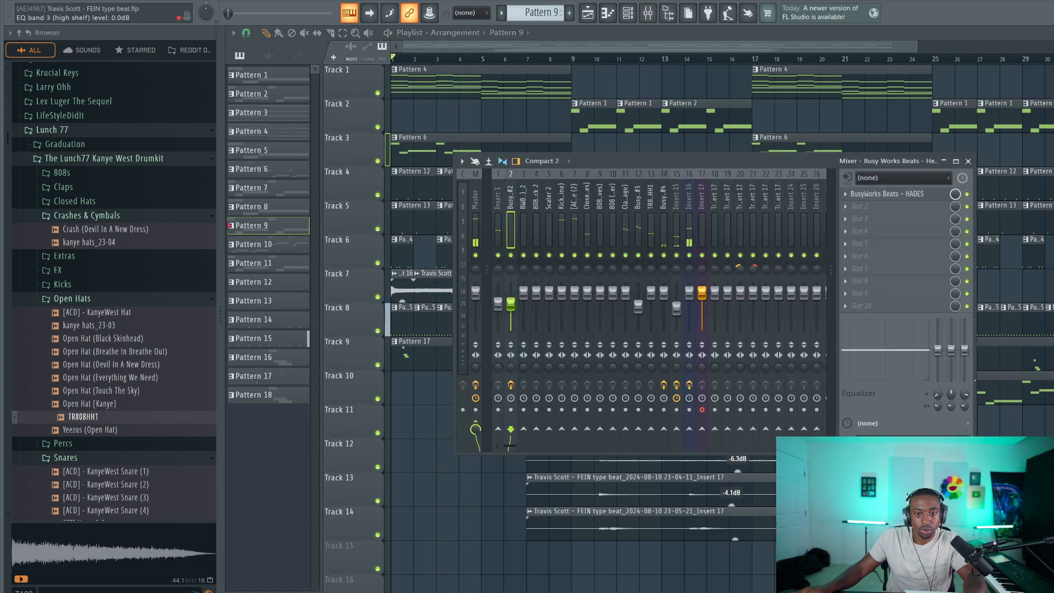
key(F9)
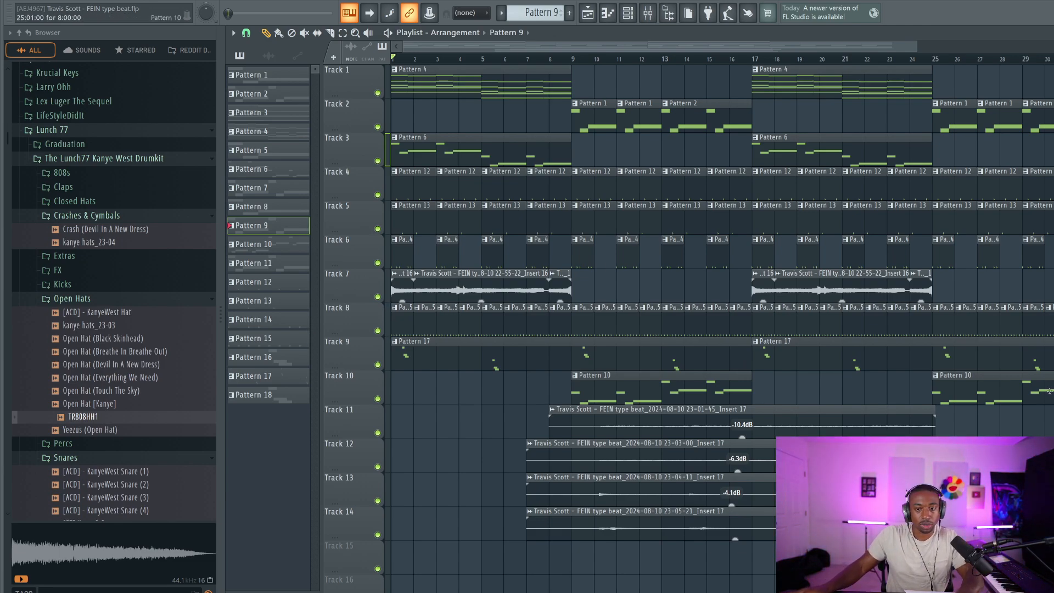
drag(1048, 391, 499, 337)
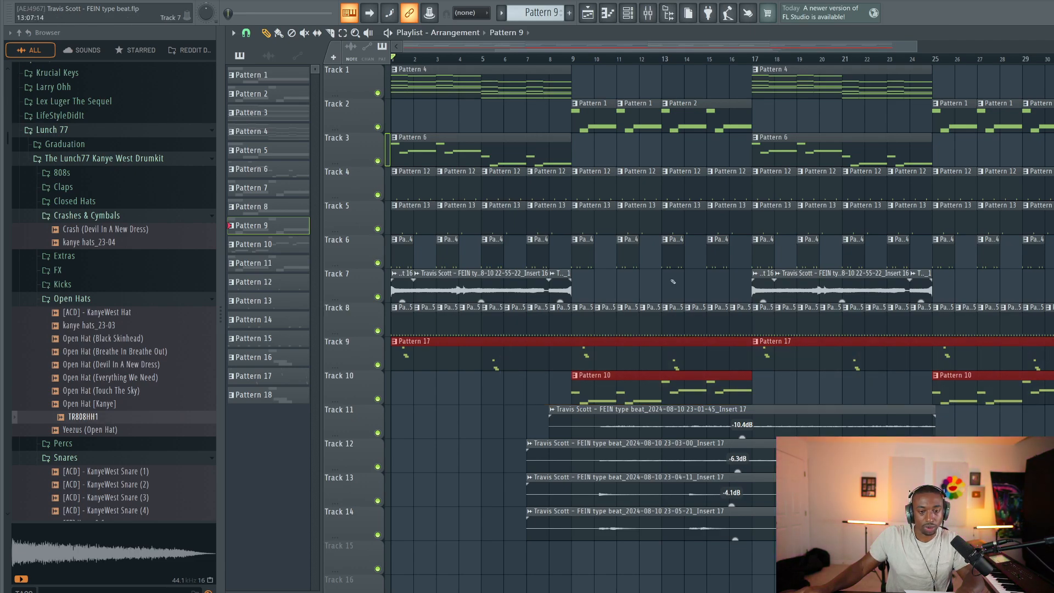
drag(1051, 151, 378, 49)
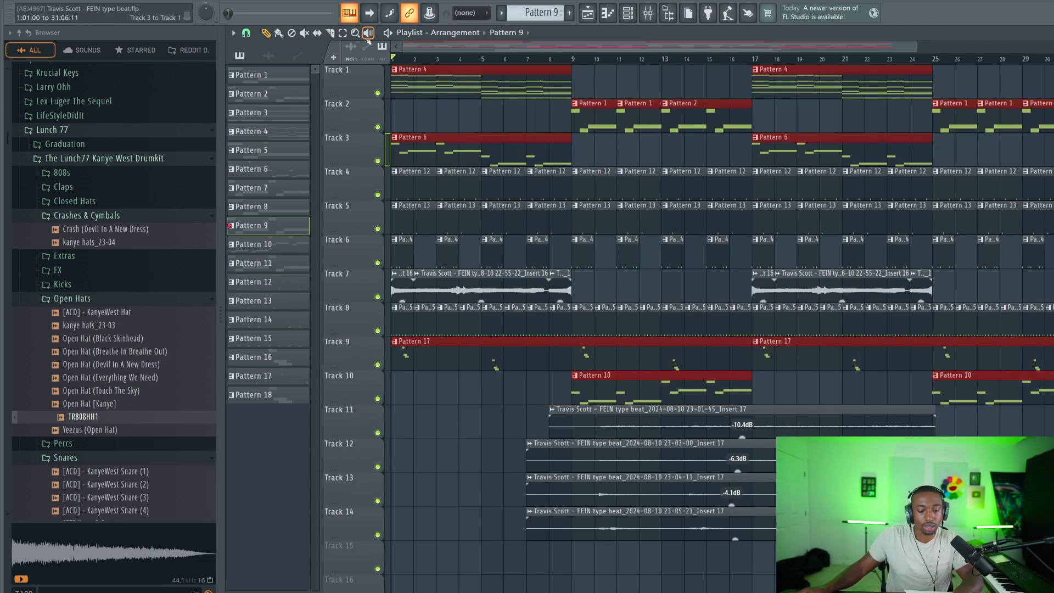
key(ctrl+g)
key(ctrl+s)
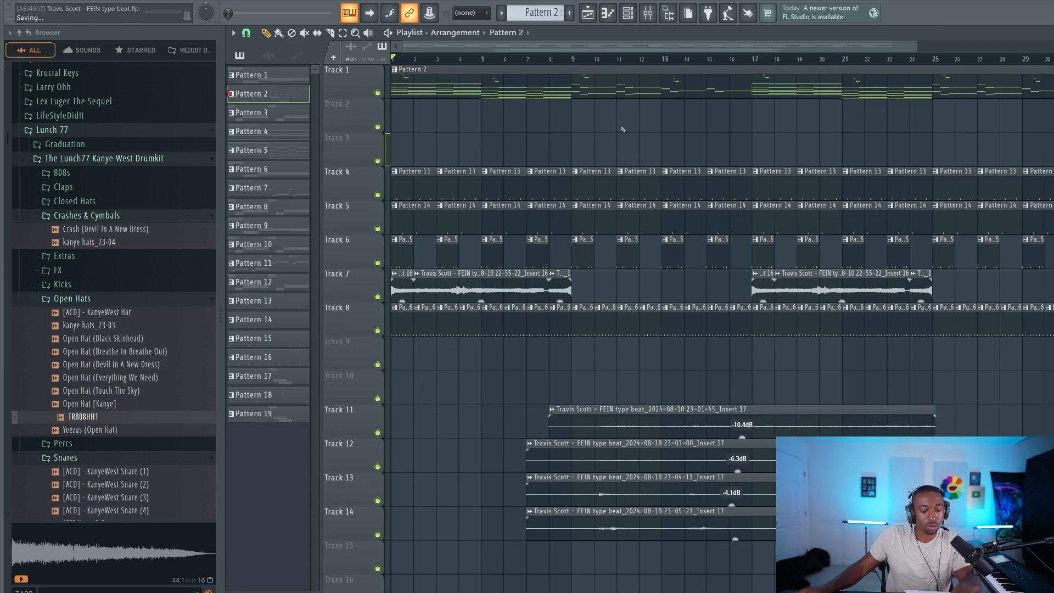
Step: Consolidate Track 1 into an audio clip and close the ASIO Link Pro and Fruity soft clipper windows
right_click(355, 80)
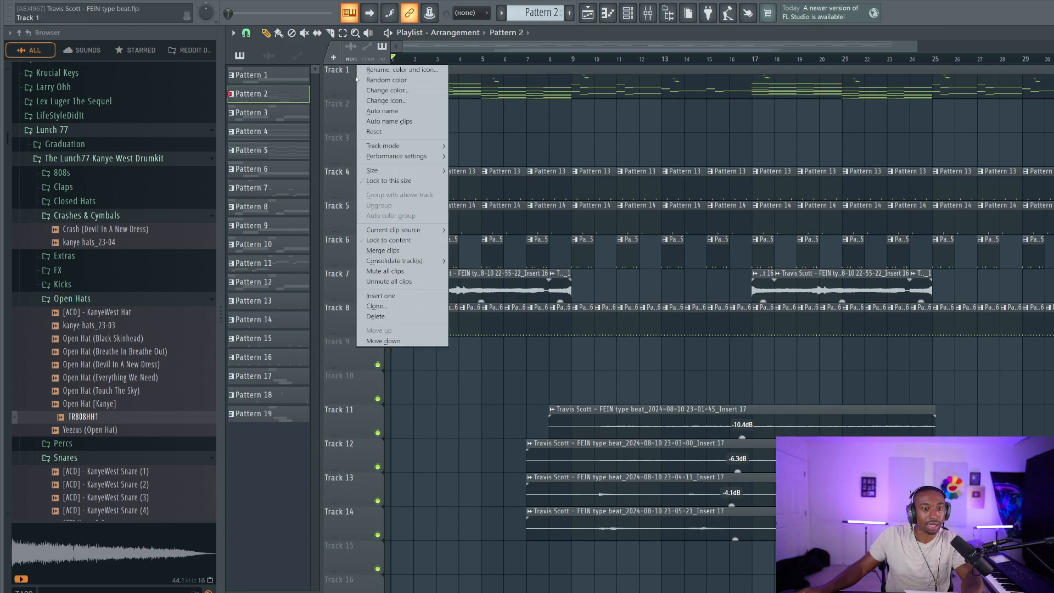
mouse_move(428, 261)
click(482, 260)
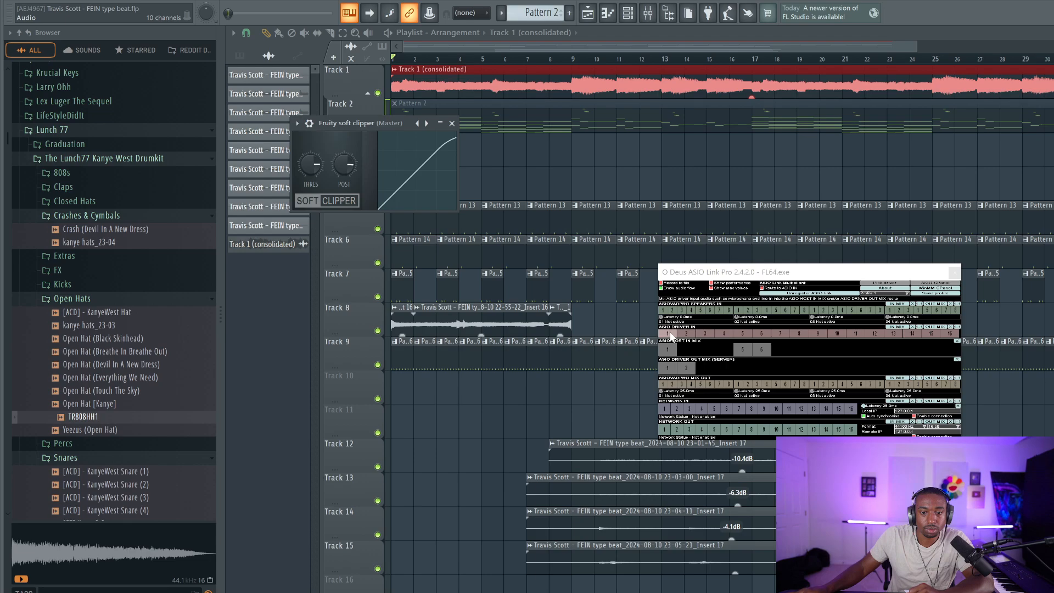
click(954, 272)
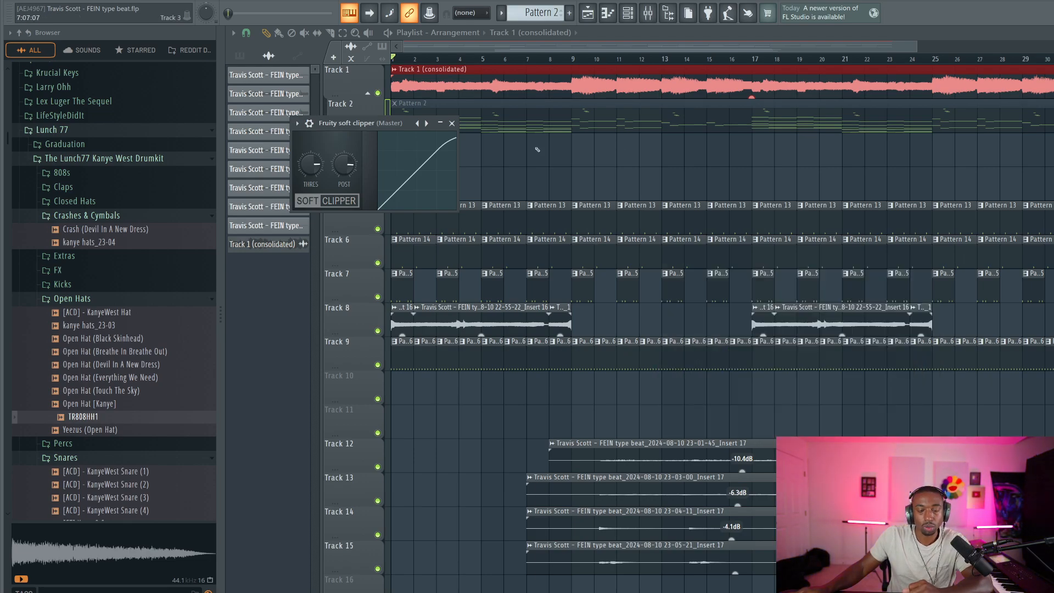
click(452, 123)
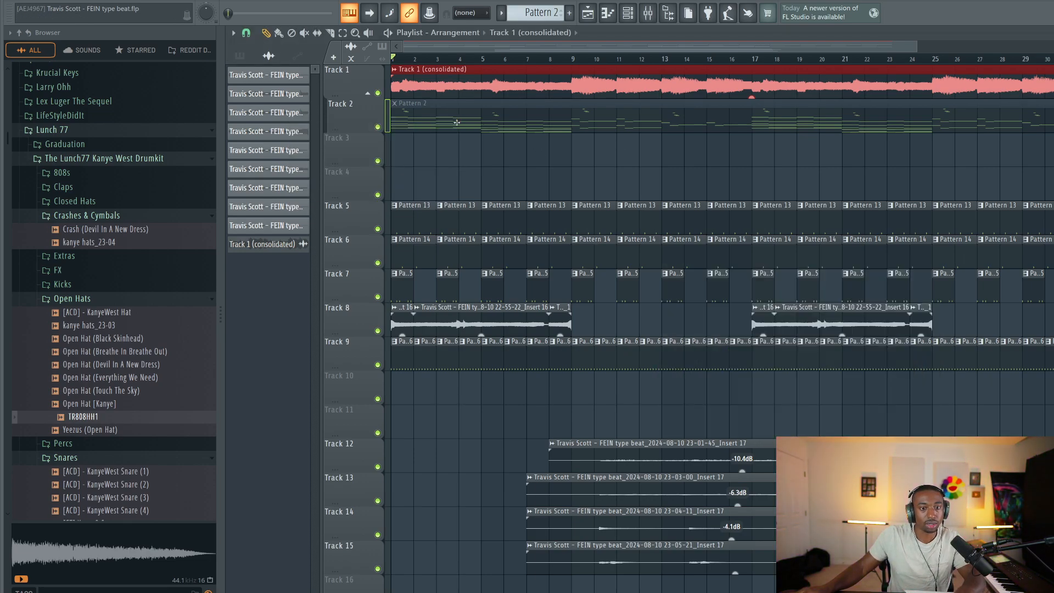
Step: Open the consolidated Track 1 clip's channel settings and try the Stretch time-stretching mode against Resample
double_click(429, 74)
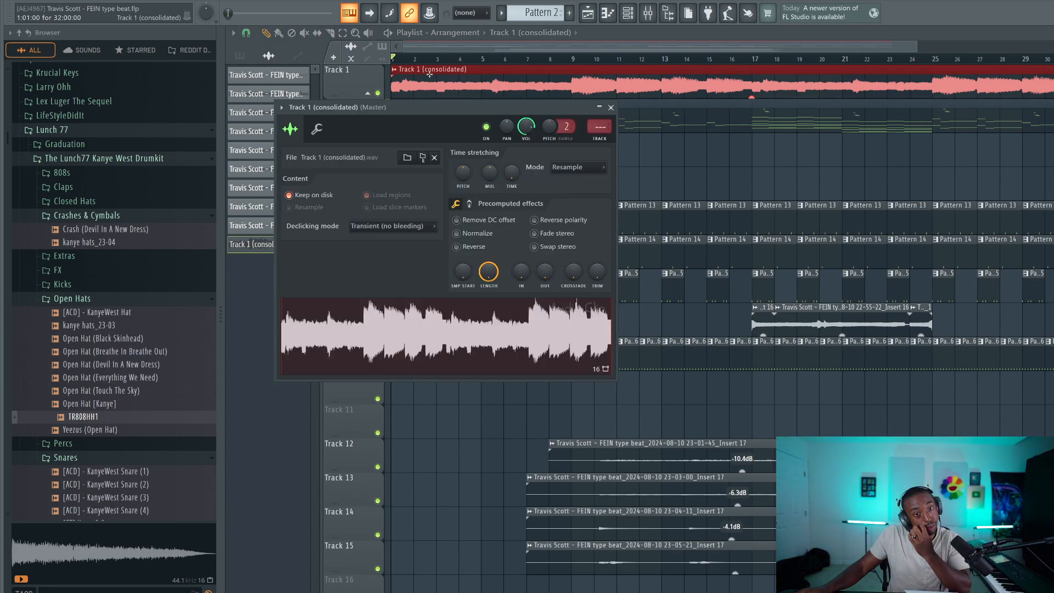
click(593, 172)
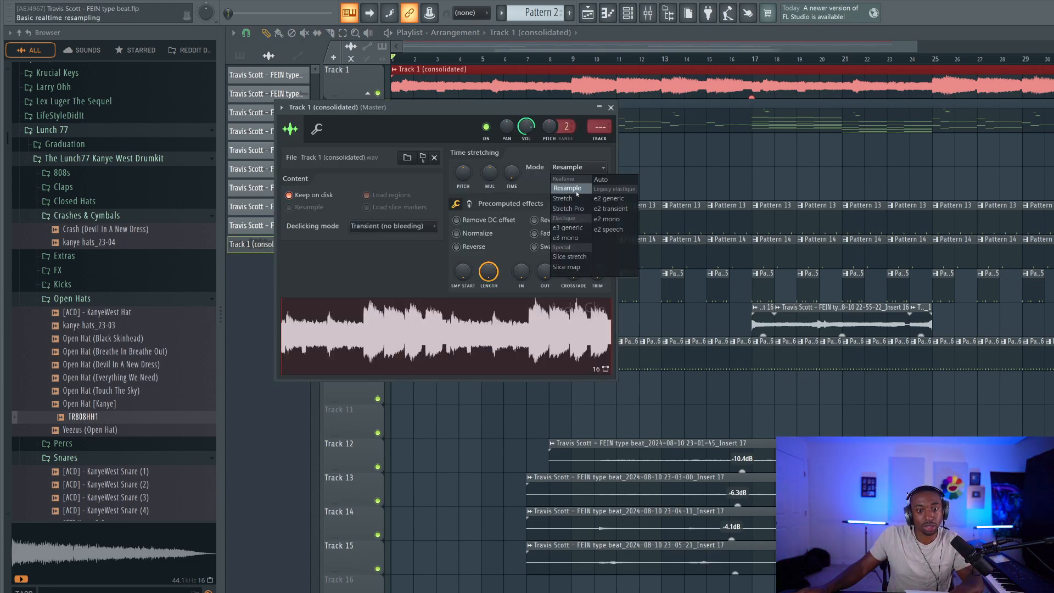
click(571, 198)
click(572, 171)
click(566, 186)
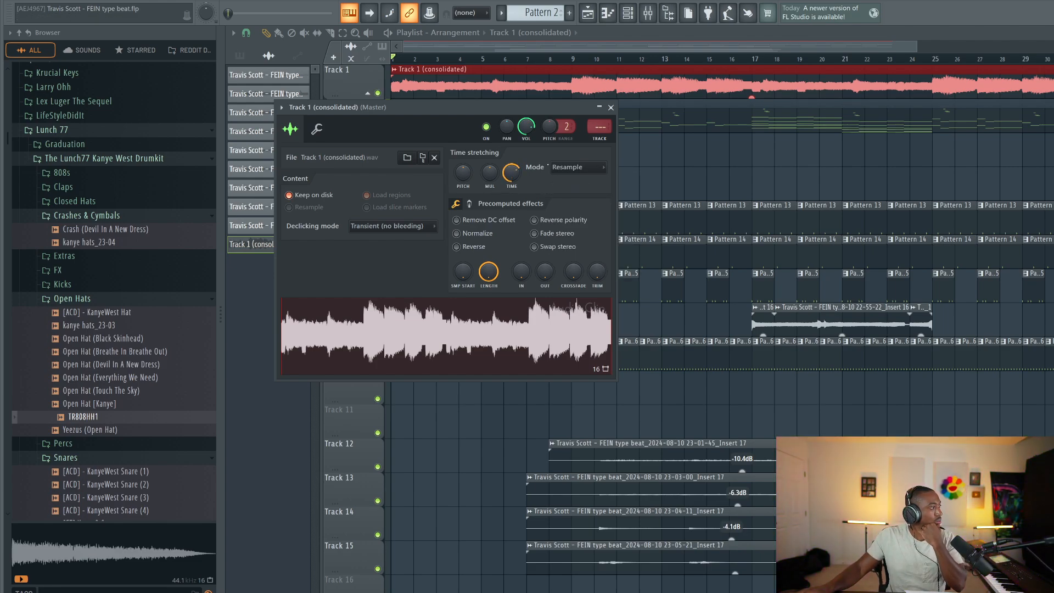
click(574, 168)
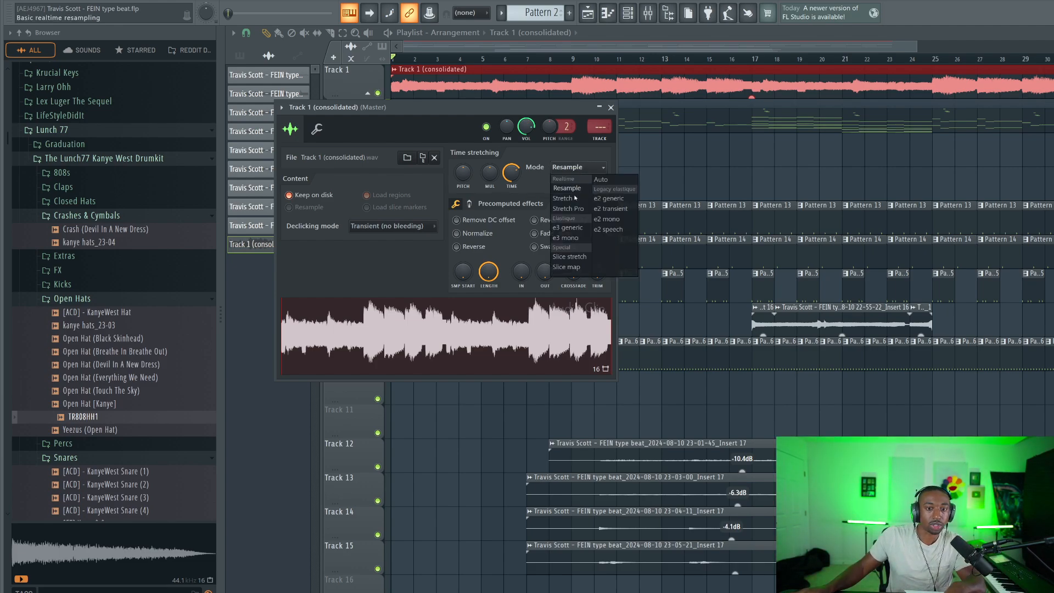
click(570, 198)
click(573, 172)
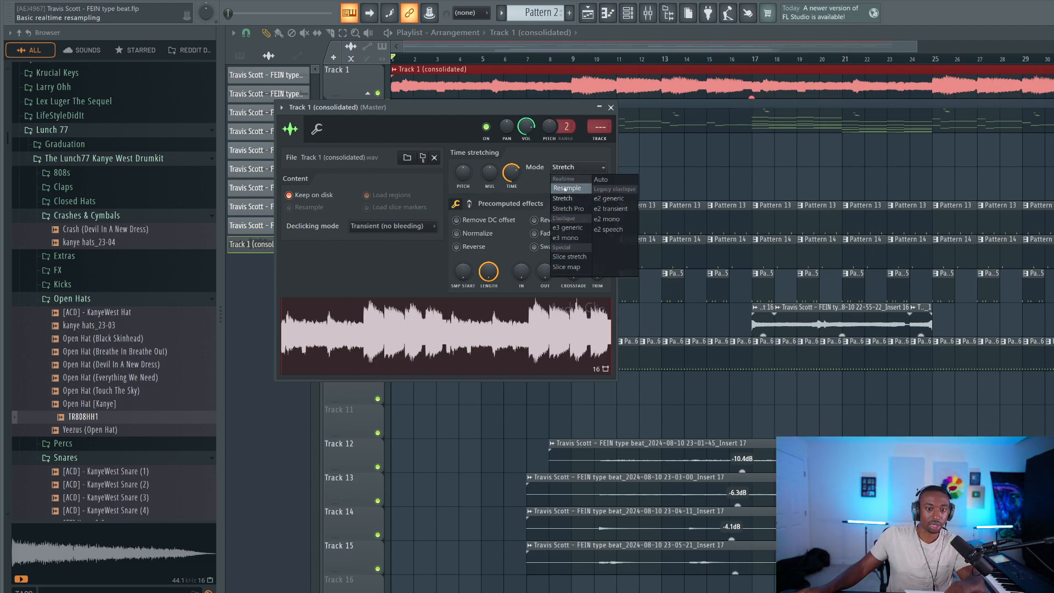
click(565, 186)
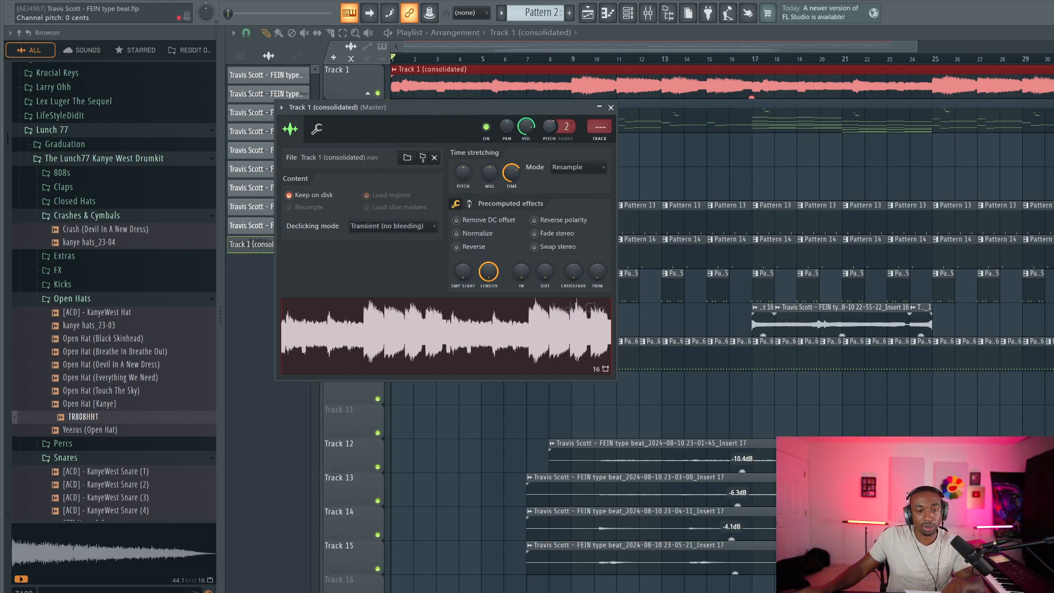
Step: Audition channel pitch changes on the consolidated Track 1 clip and set its stretch time to none
key(space)
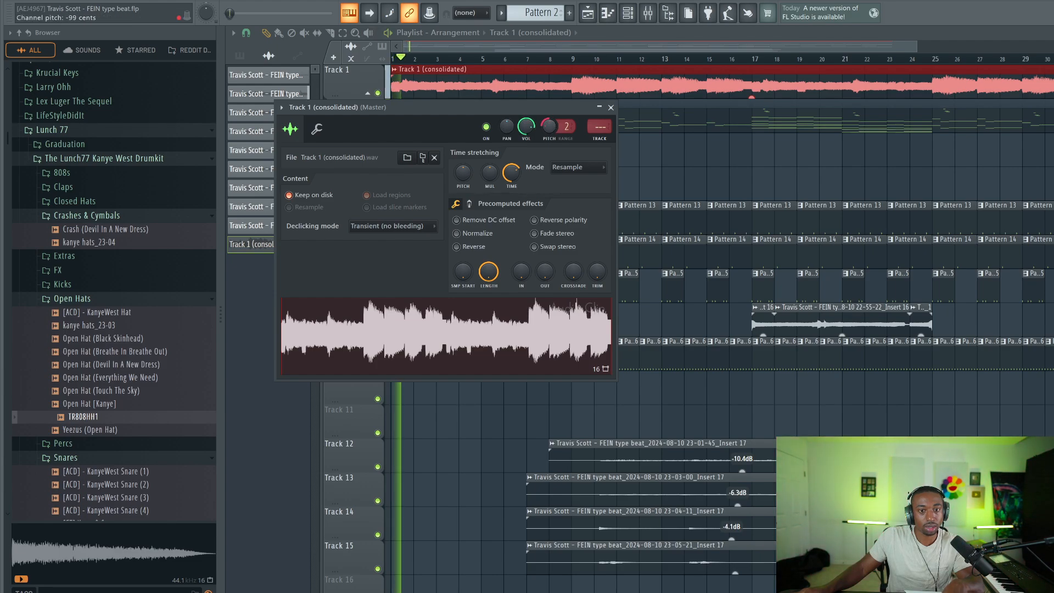
key(space)
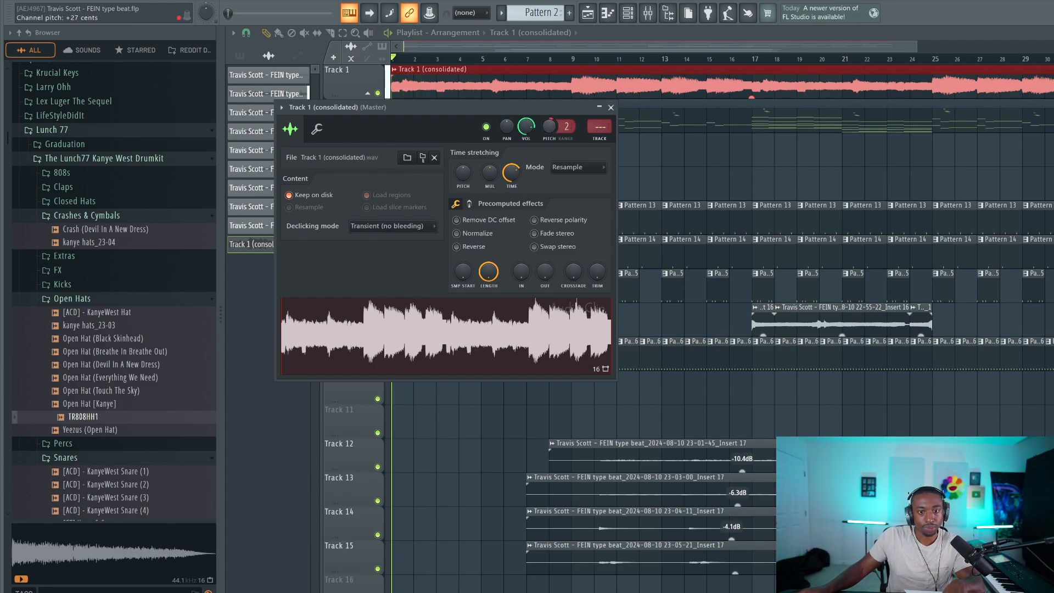
right_click(510, 175)
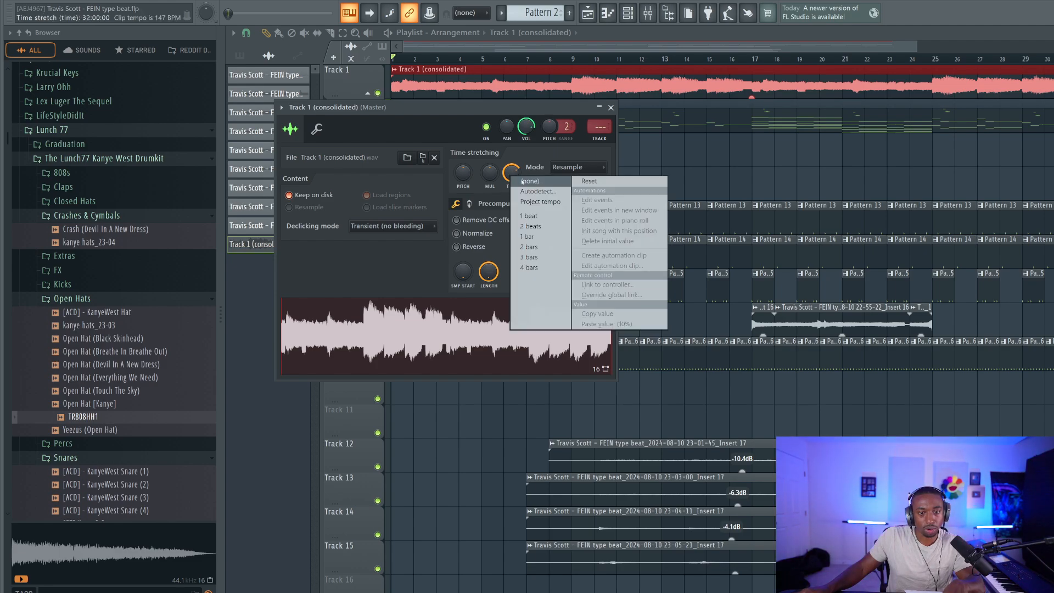
click(522, 181)
Step: Try lowering the unstretched clip's channel pitch to -102 cents during playback, and reset the pitch
key(space)
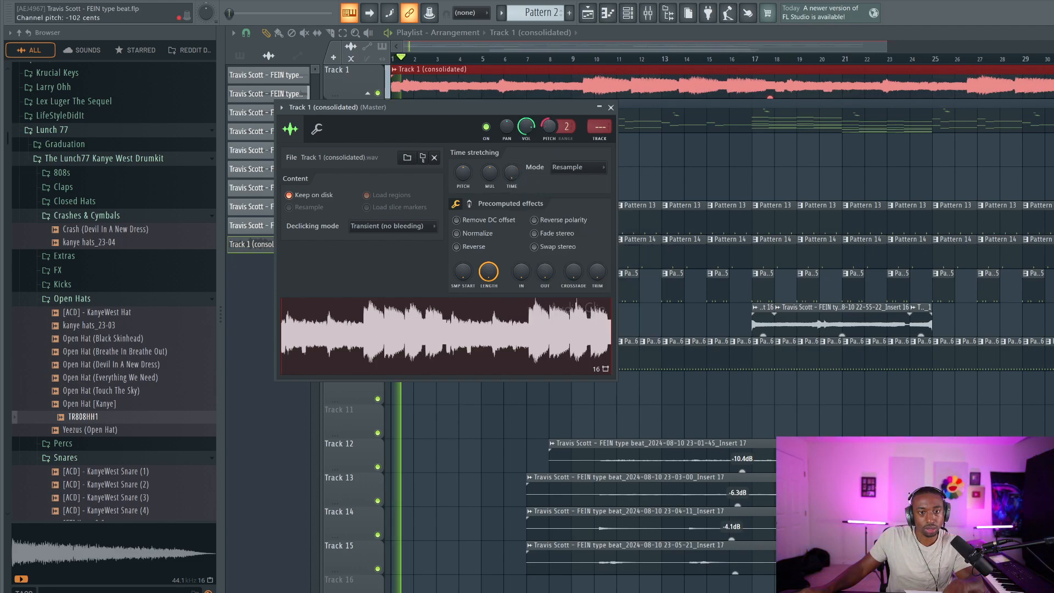
key(space)
right_click(553, 122)
click(573, 128)
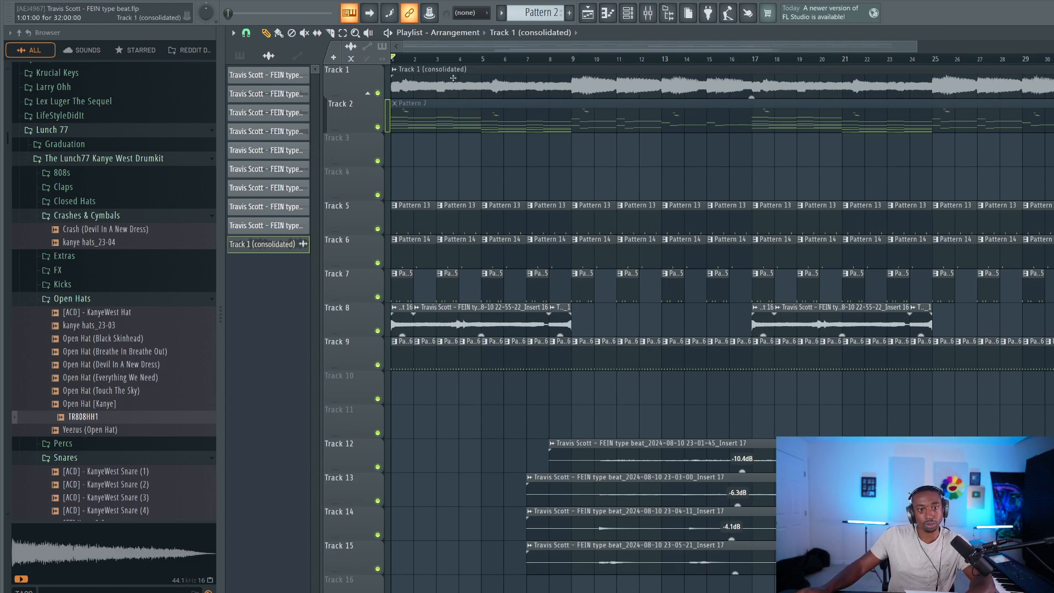
Step: Set the consolidated clip's pitch knob range to 1 semitone and audition the channel pitch at -69 cents
double_click(478, 84)
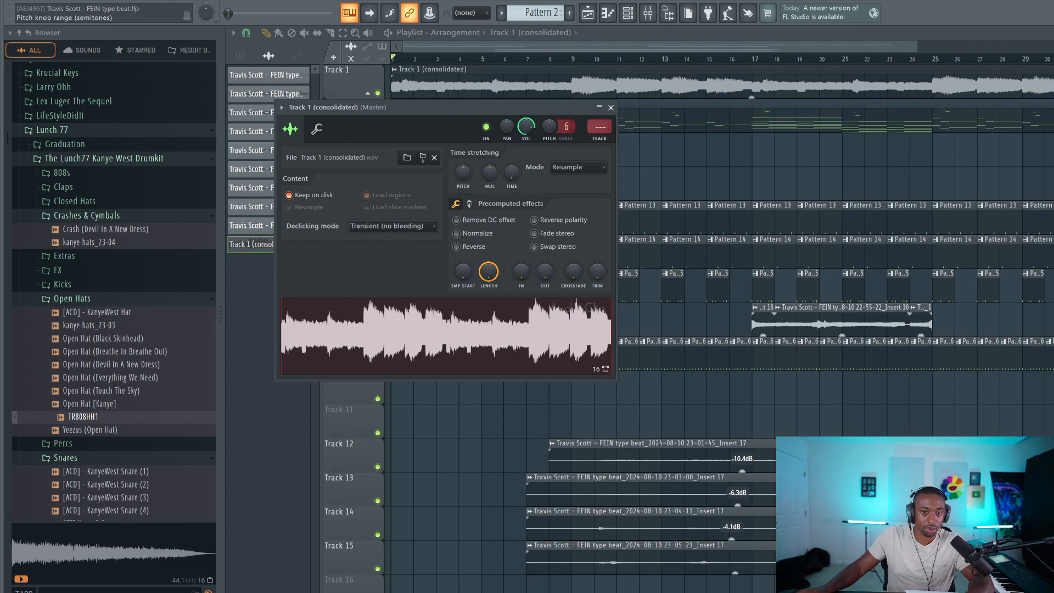
key(space)
drag(549, 127, 566, 137)
key(space)
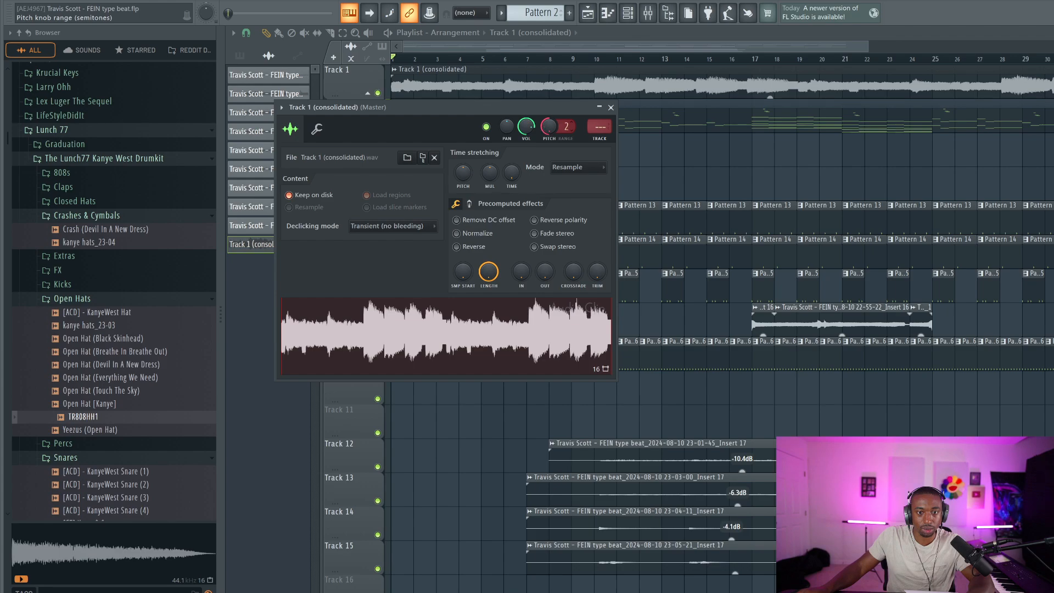
key(space)
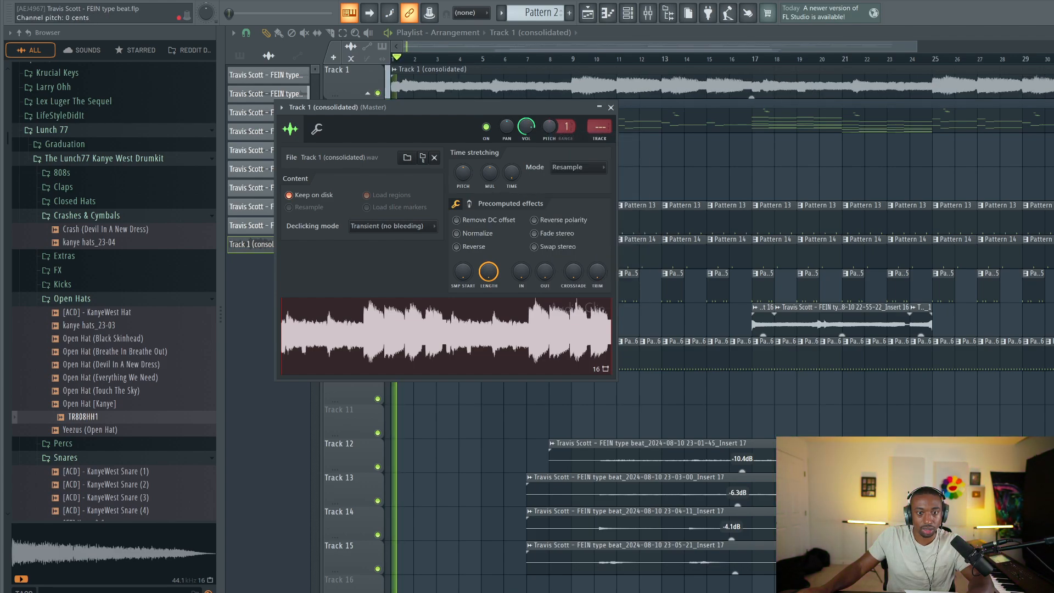
drag(548, 126, 549, 107)
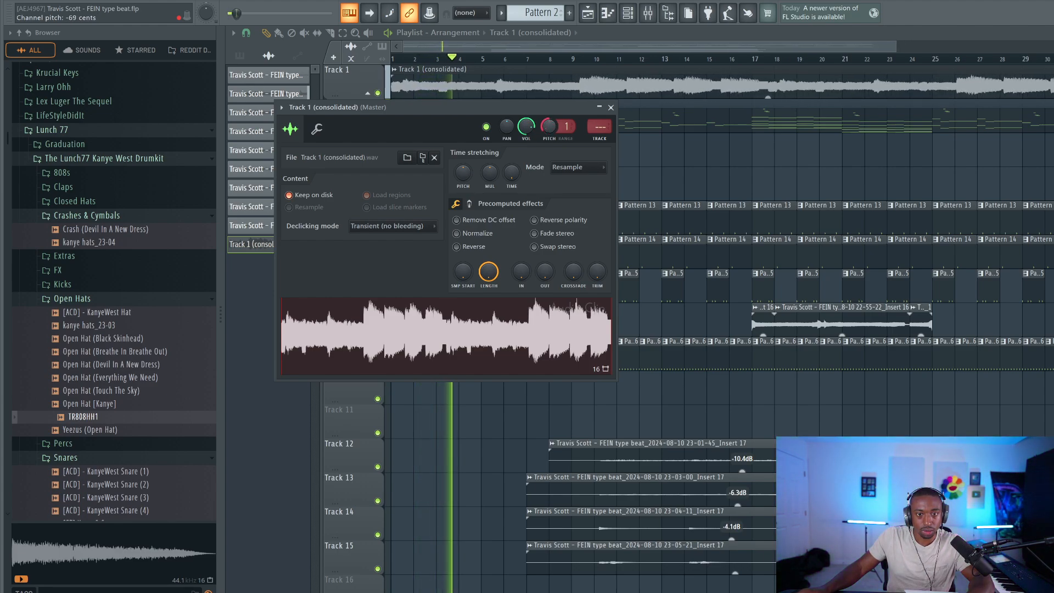
key(space)
Step: Create an automation clip for the channel pitch of the consolidated Track 1 audio
right_click(548, 125)
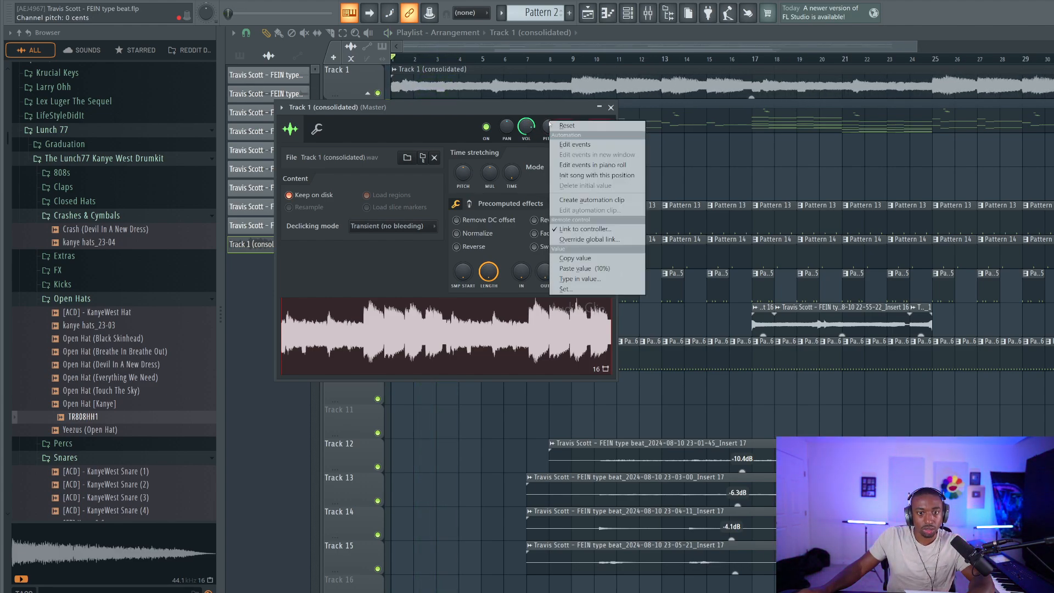
click(584, 200)
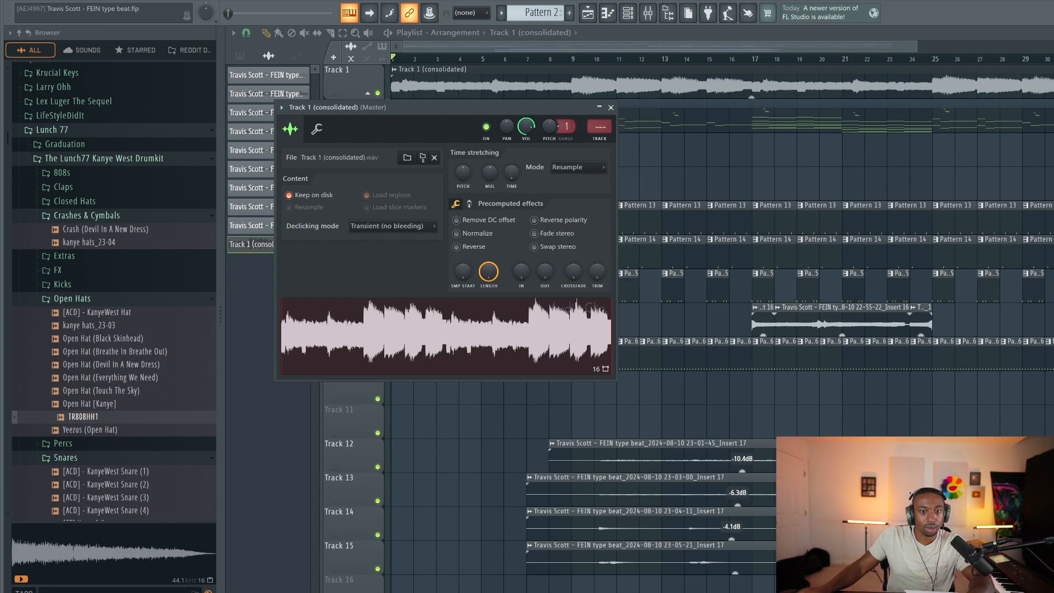
right_click(557, 127)
click(600, 206)
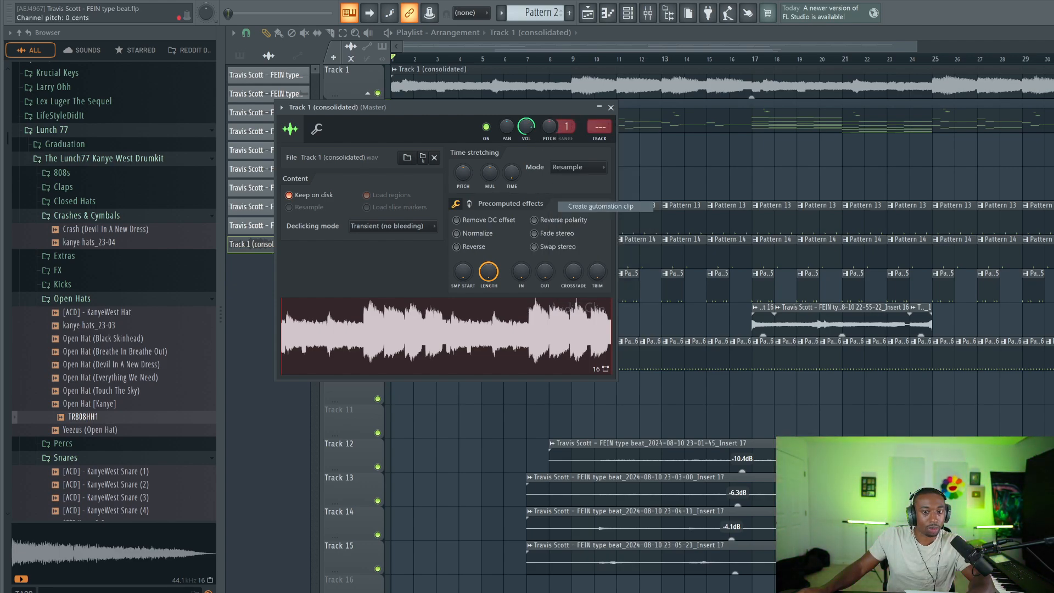
key(ctrl+z)
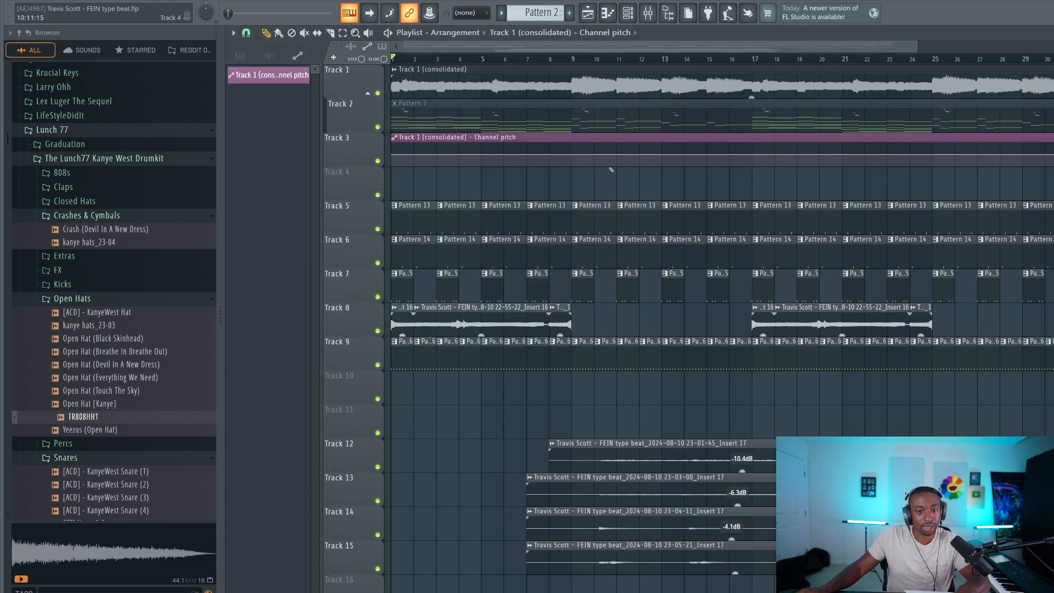
Step: Enlarge the Track 3 lane holding the channel pitch automation clip and play the arrangement from the start
scroll(437, 77, up, 3)
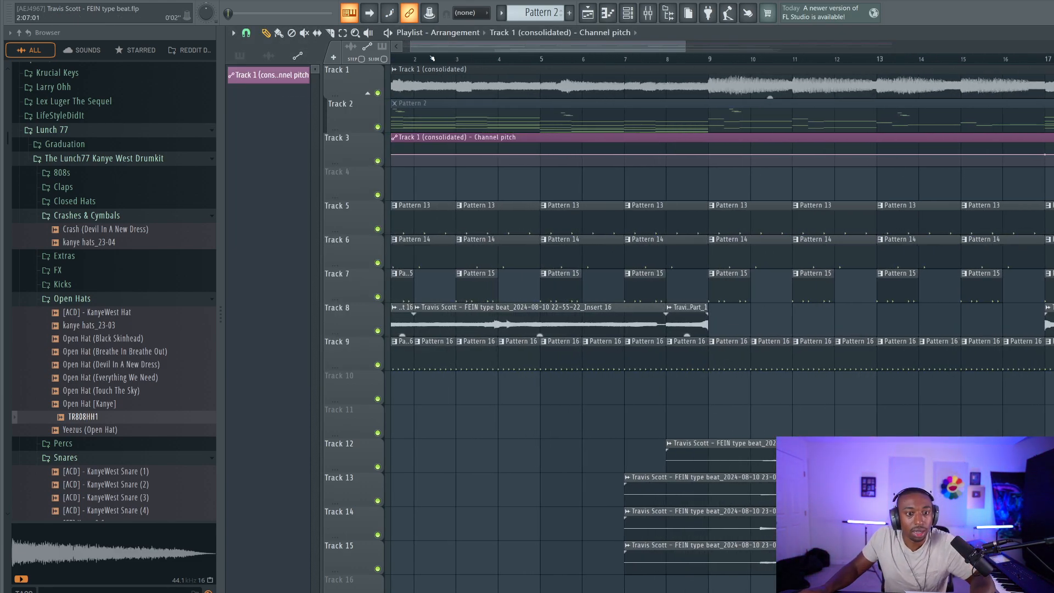
drag(369, 42, 384, 31)
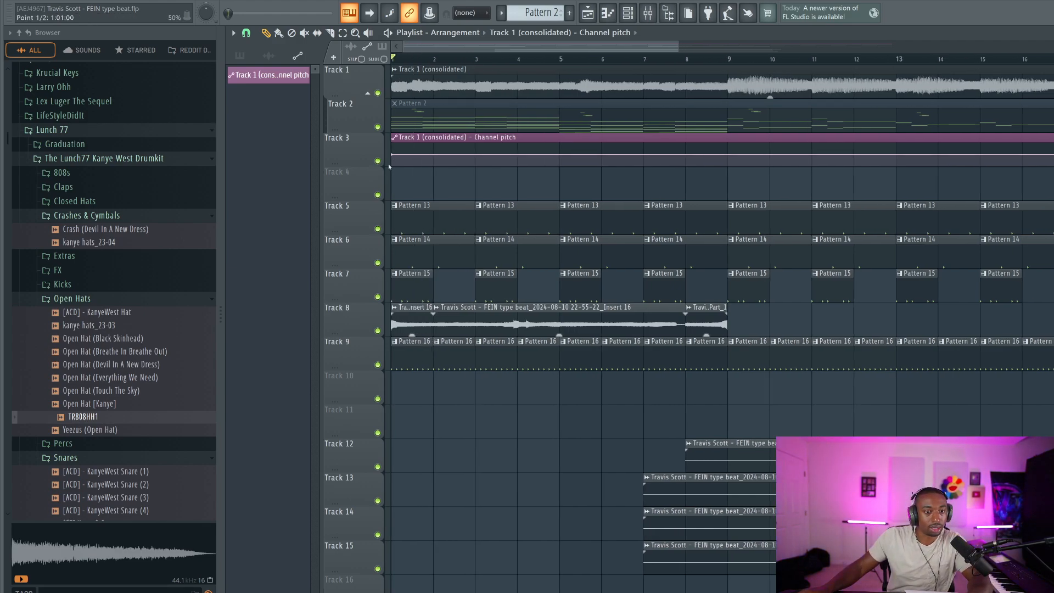
drag(361, 172, 361, 192)
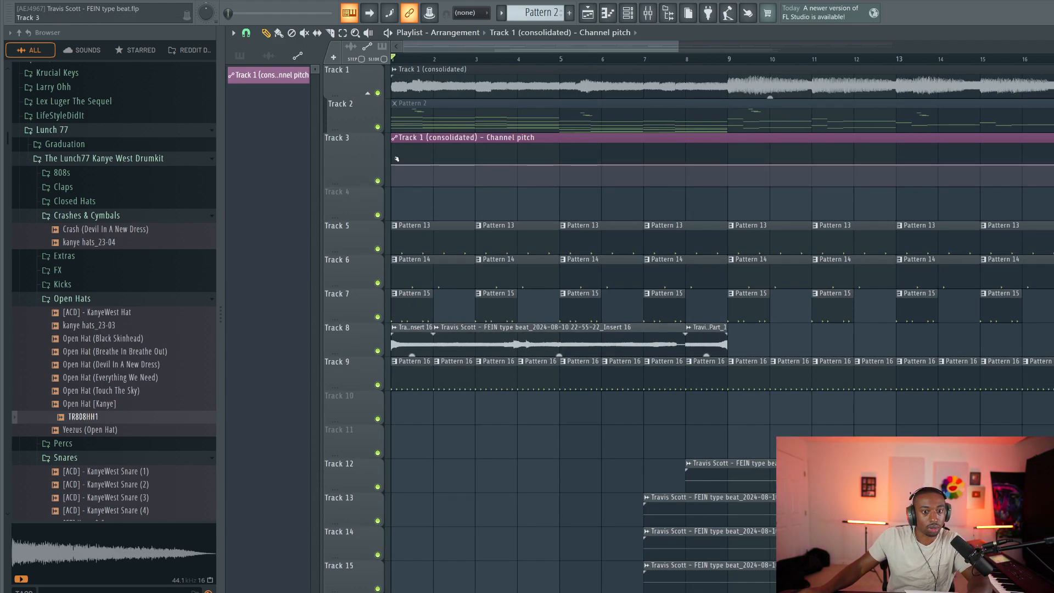
click(256, 34)
click(254, 187)
key(space)
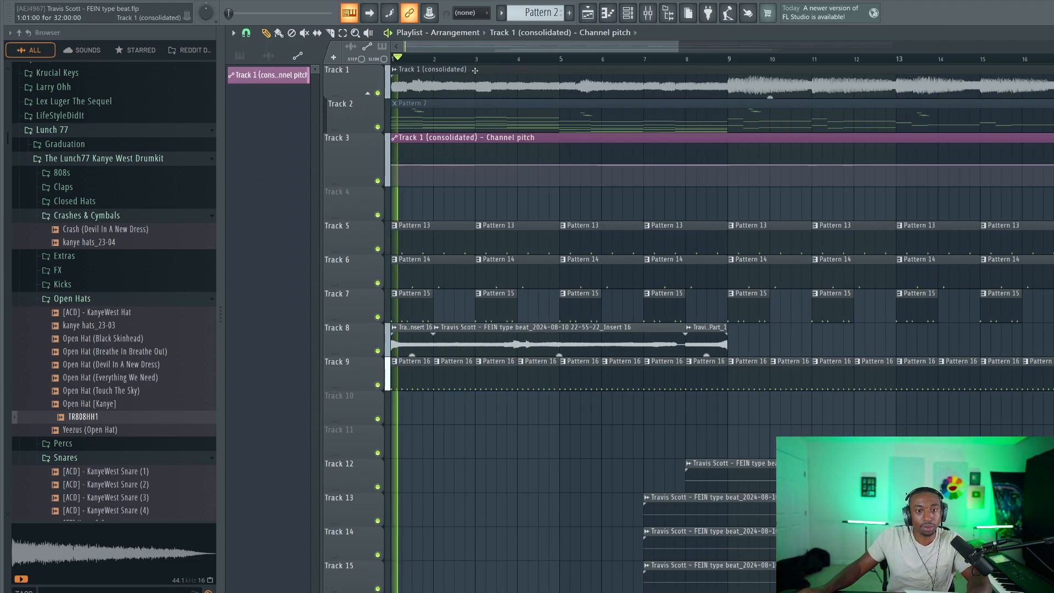
Step: Try dipping the channel pitch automation from 50% to its minimum at bar 3, return it to 50%, and audition the bend
scroll(481, 59, up, 3)
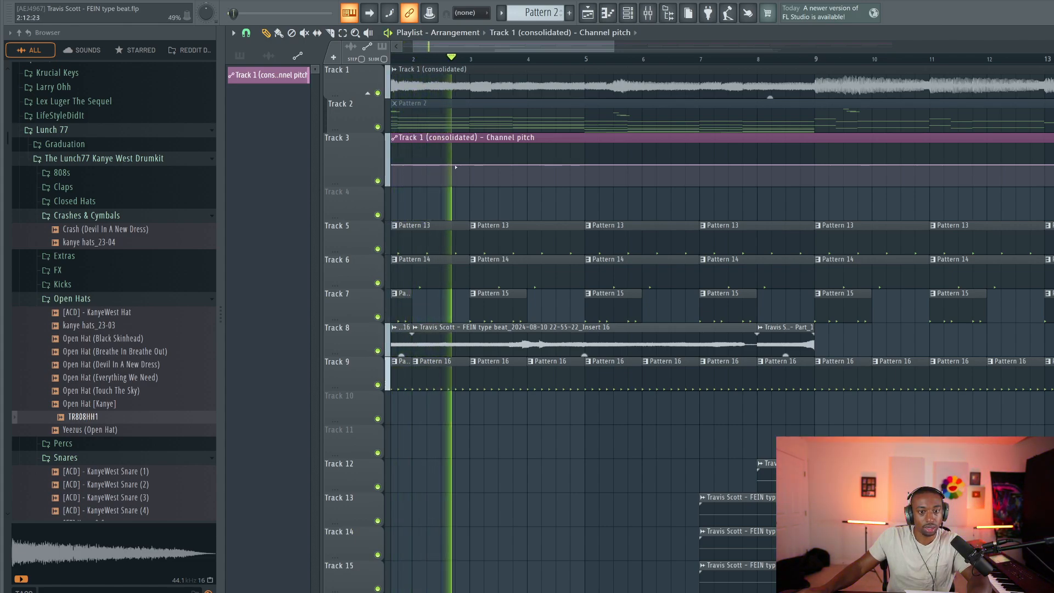
key(space)
scroll(417, 164, left, 1)
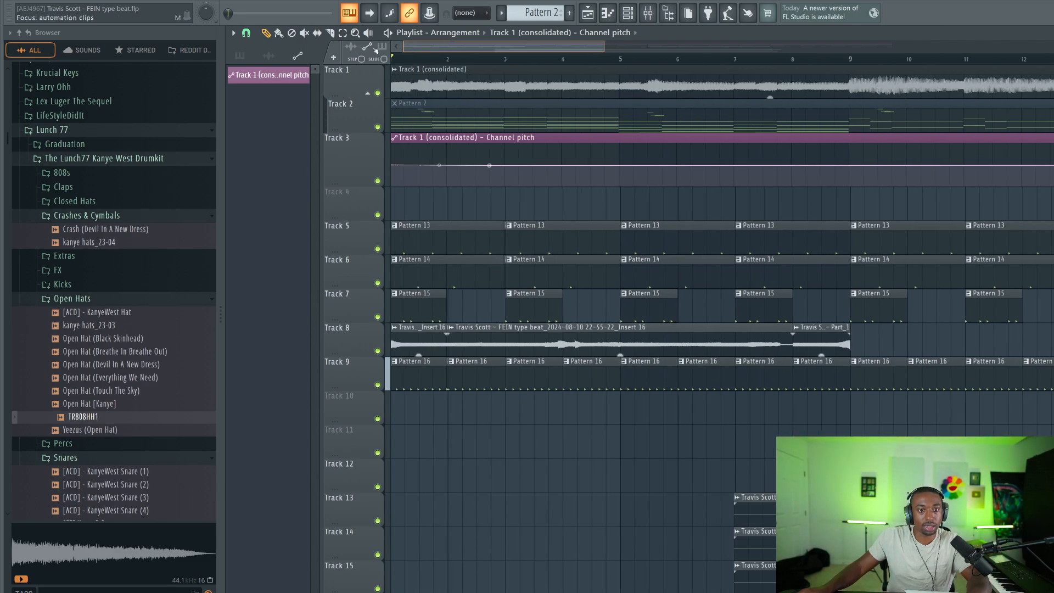
right_click(397, 164)
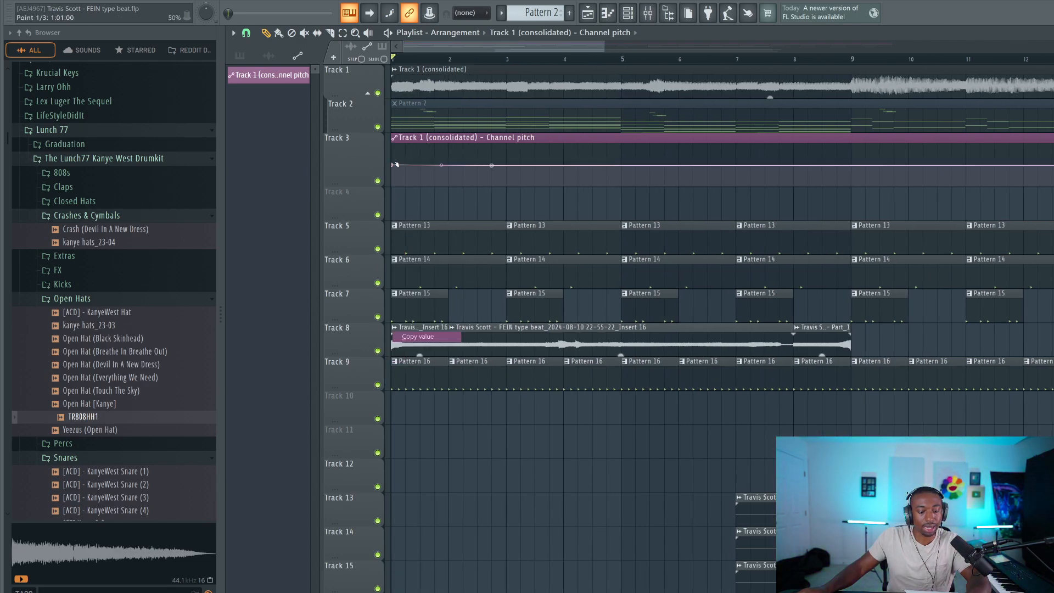
right_click(491, 165)
key(Escape)
drag(505, 165, 505, 185)
right_click(507, 167)
right_click(507, 166)
click(535, 347)
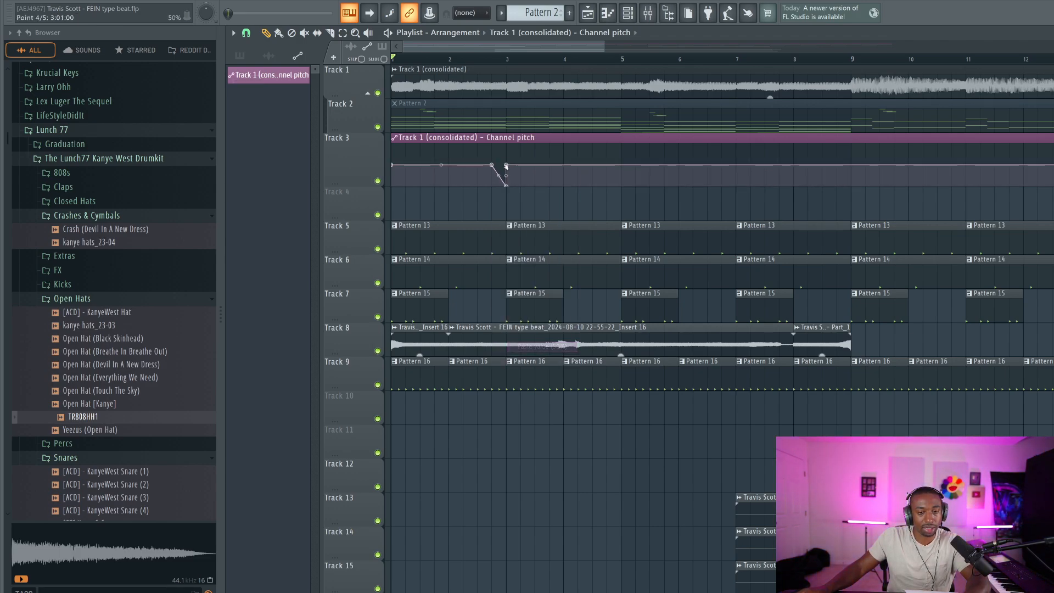
key(space)
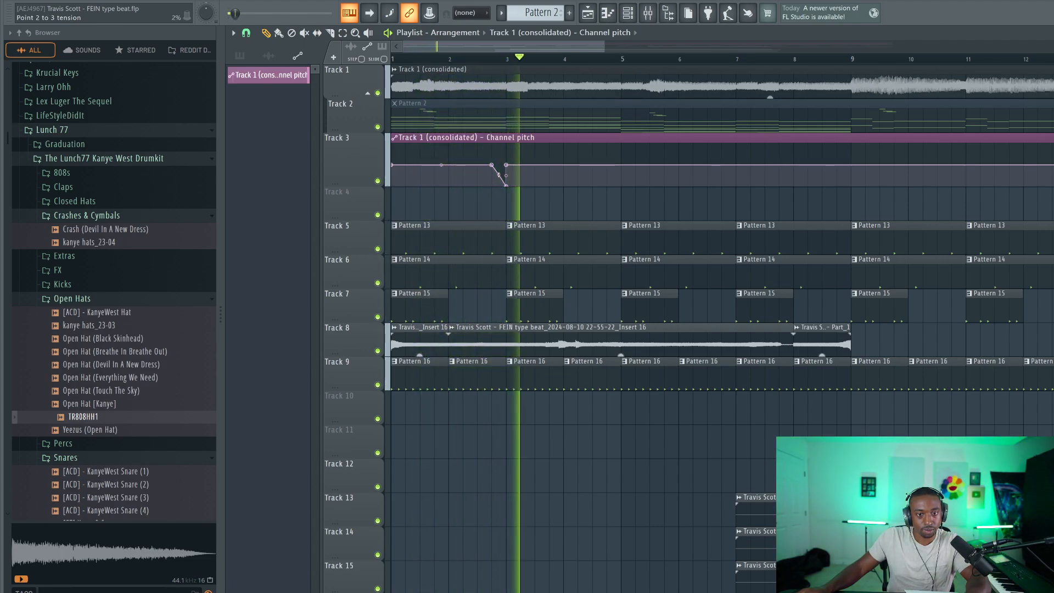
key(space)
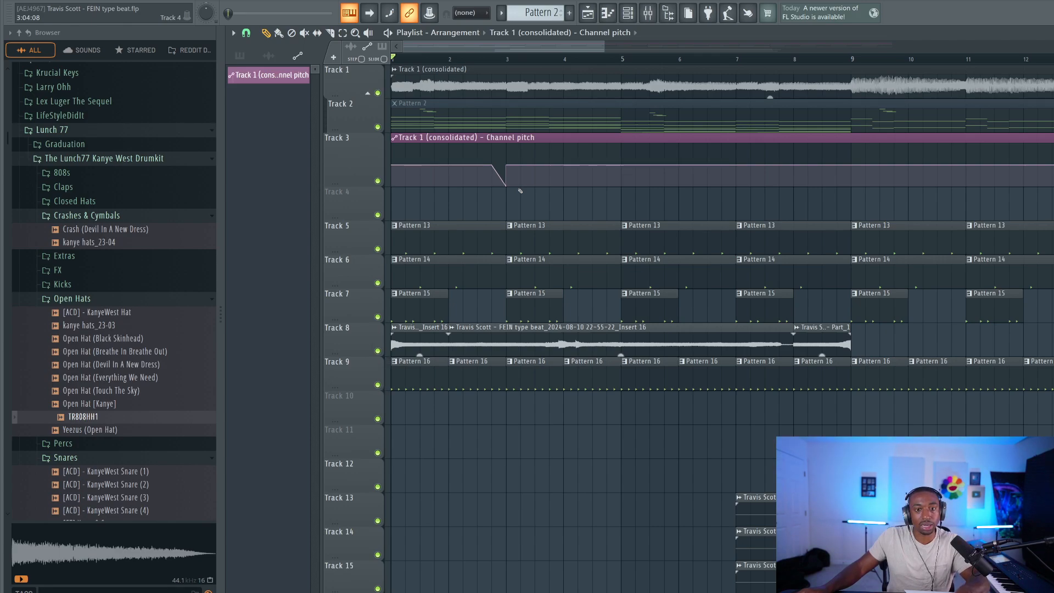
Step: Delete the channel pitch automation clip of the consolidated Track 1 audio
right_click(512, 165)
right_click(290, 75)
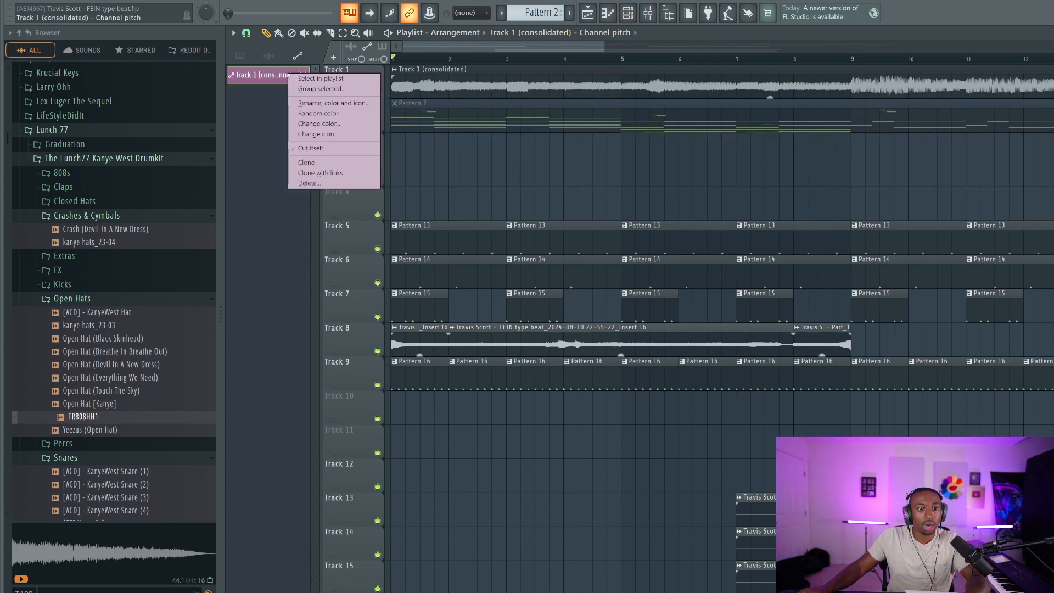
click(329, 181)
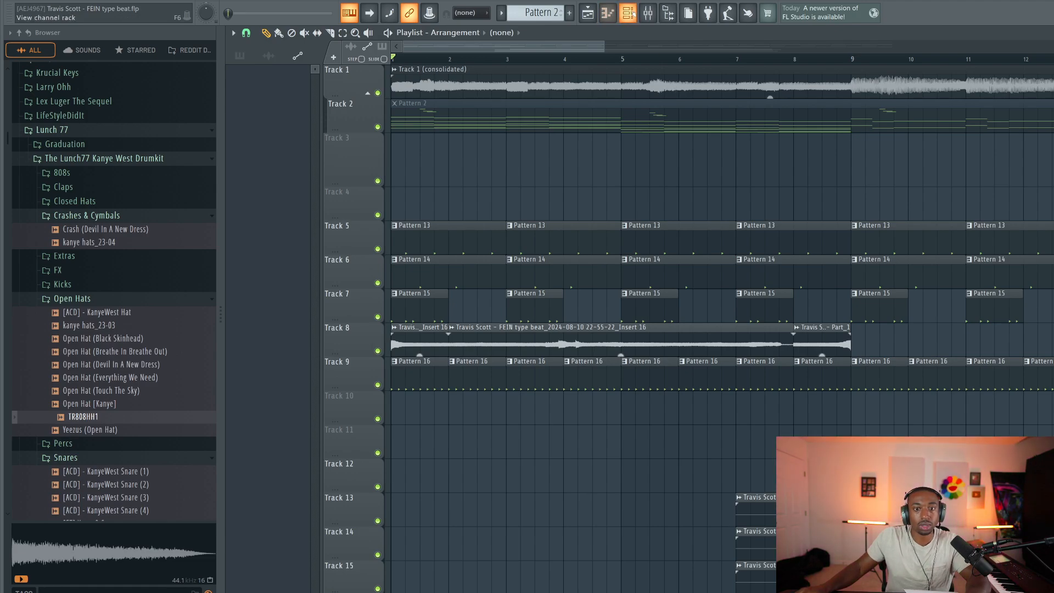
key(F6)
click(585, 20)
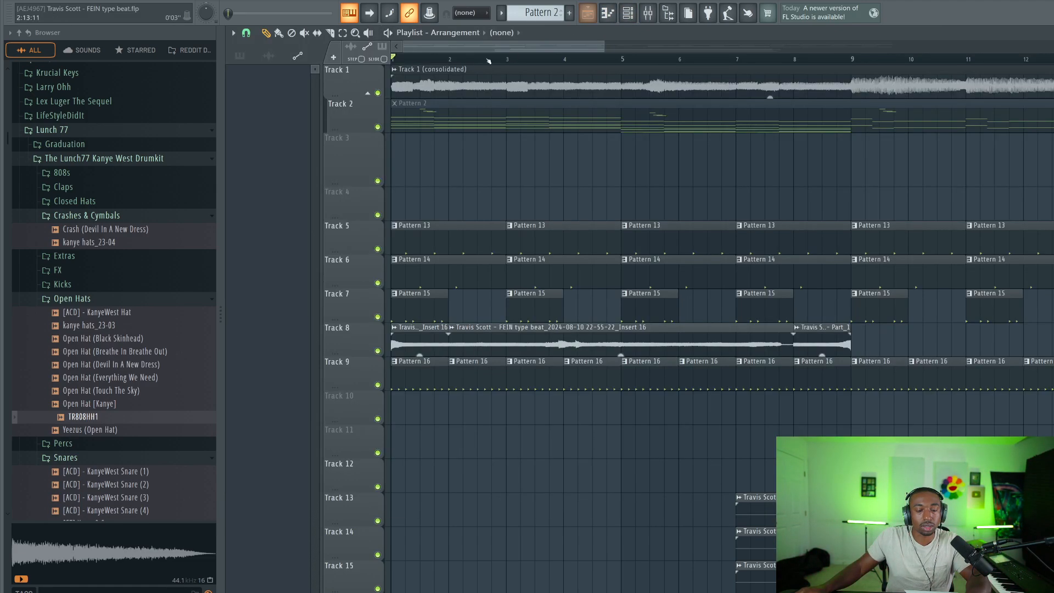
Step: Create a new channel pitch automation clip for the consolidated Track 1 audio with the pitch range at 2 semitones
double_click(462, 71)
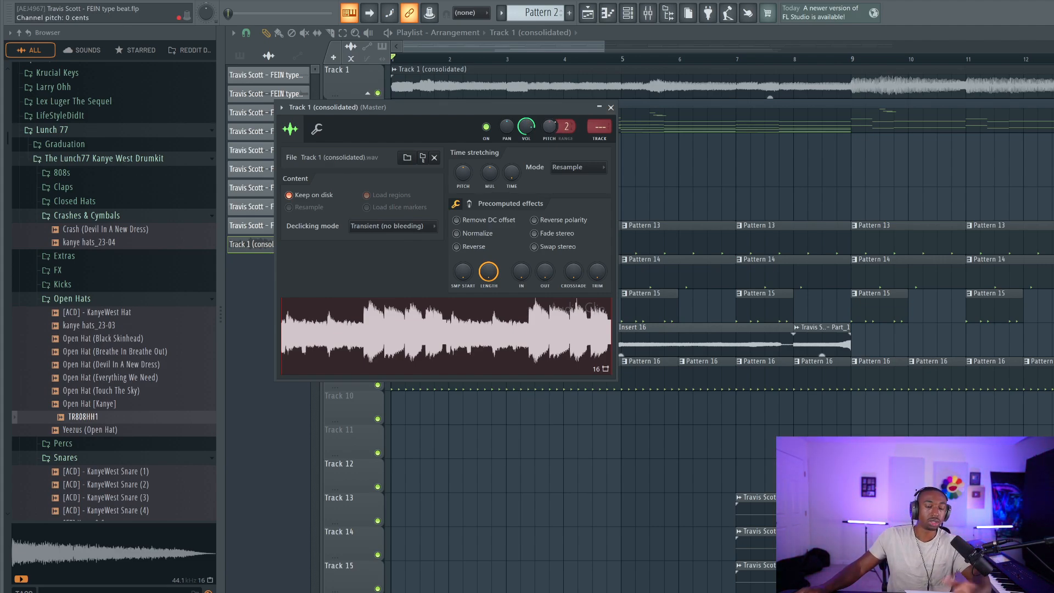
right_click(556, 125)
click(597, 203)
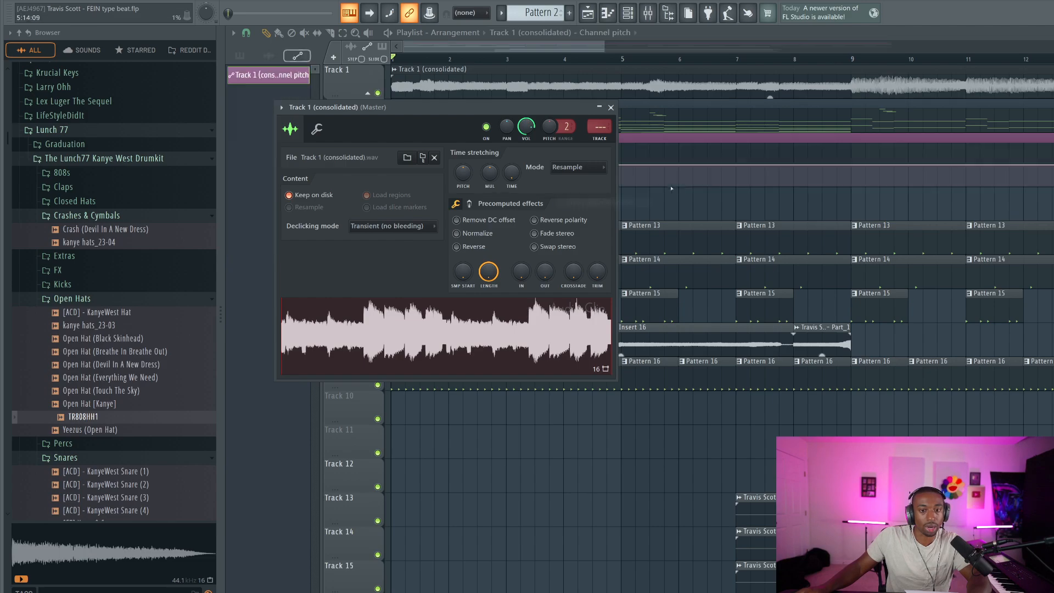
Step: Shape a pitch dip from 50% at 2:13:00 to the minimum at 3:01:00, restore 50% there, and audition it
right_click(392, 165)
click(418, 336)
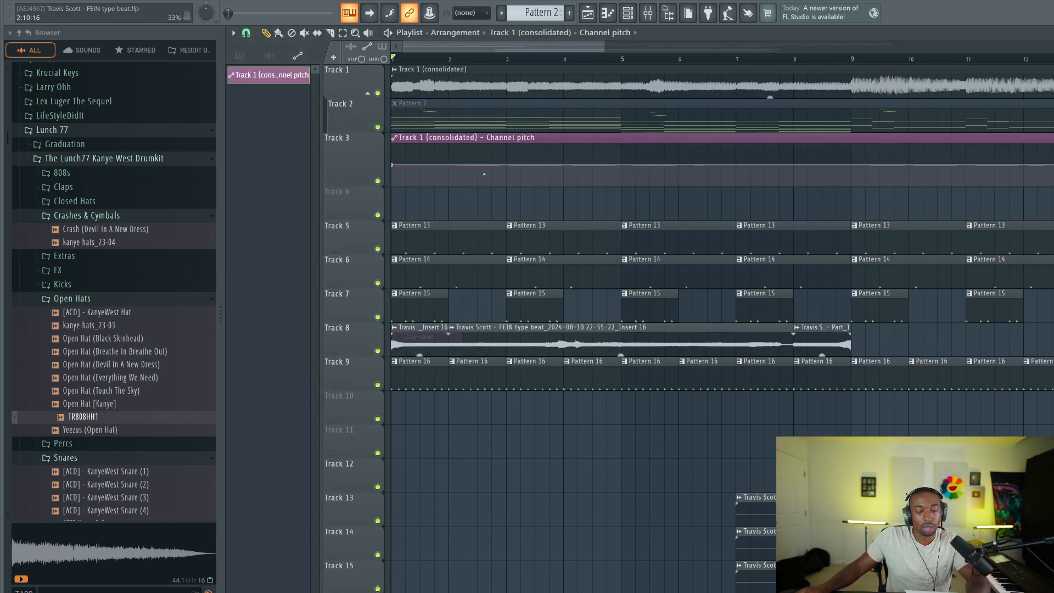
right_click(492, 165)
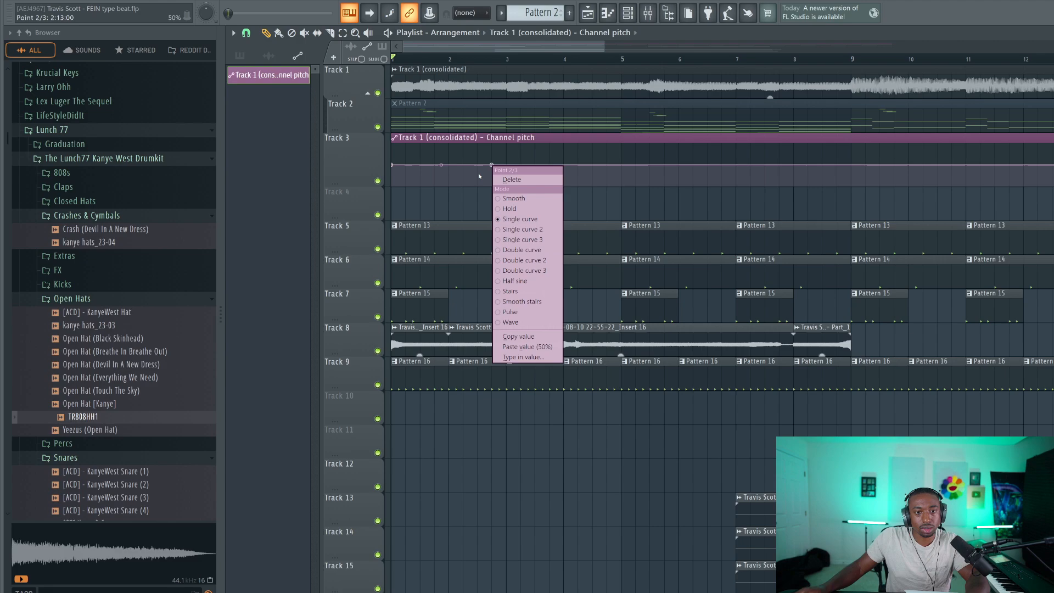
click(527, 346)
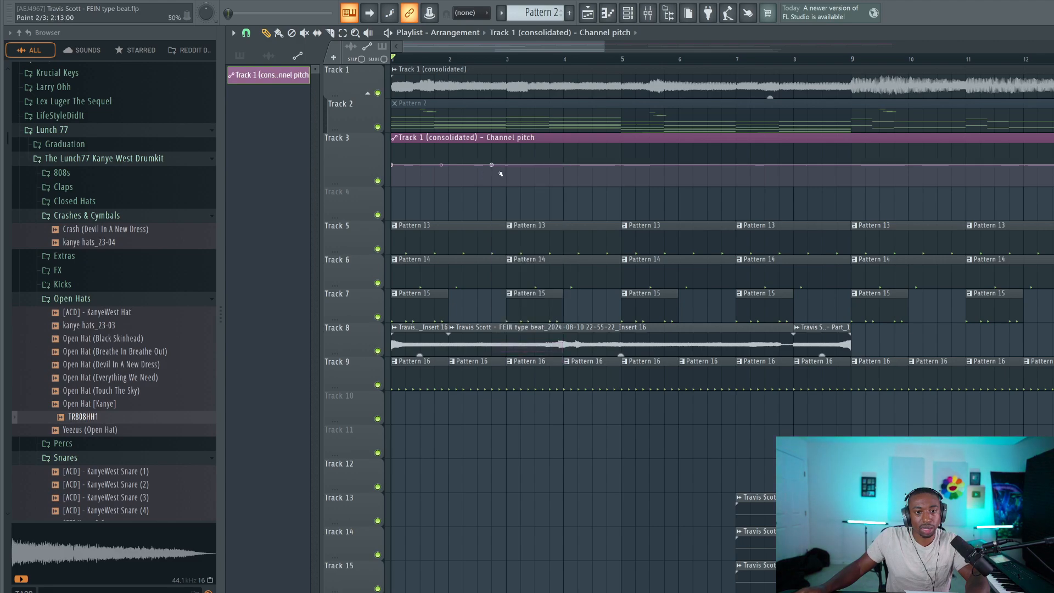
mouse_move(497, 170)
mouse_down()
mouse_move(496, 186)
mouse_move(507, 184)
mouse_up()
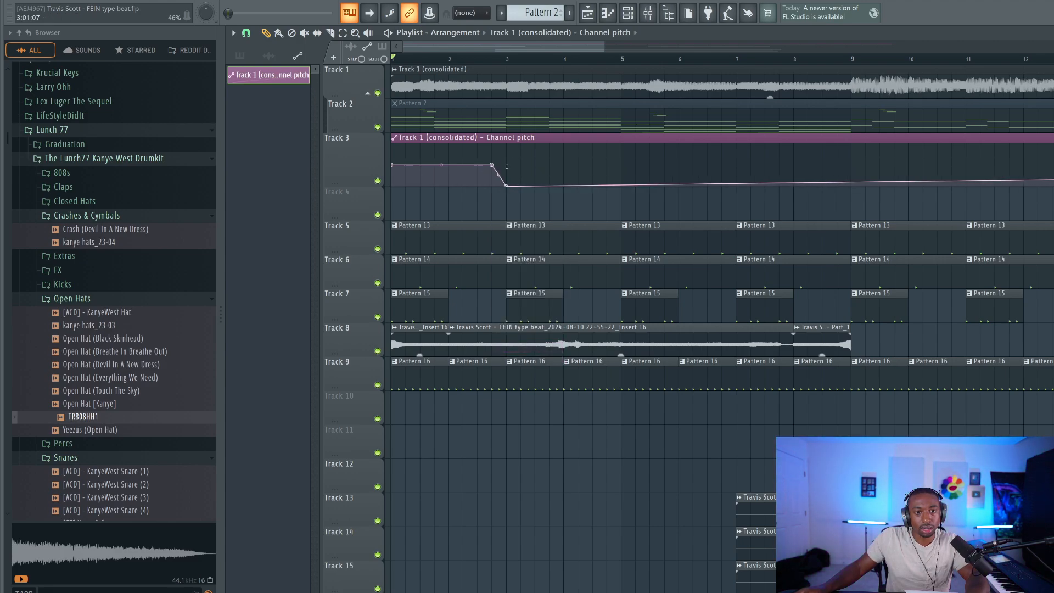
right_click(506, 166)
right_click(505, 165)
click(540, 346)
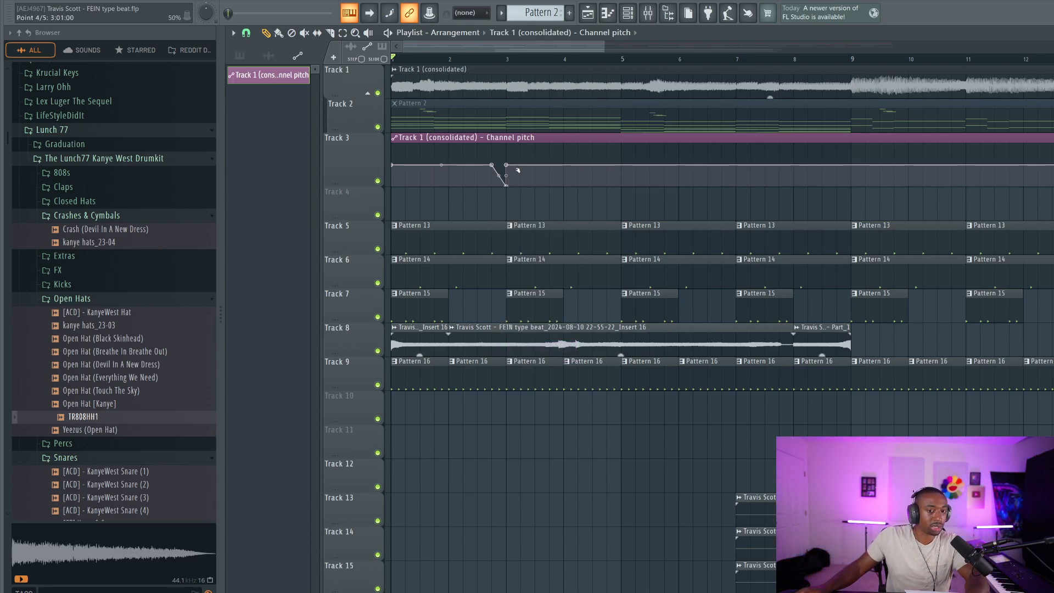
key(space)
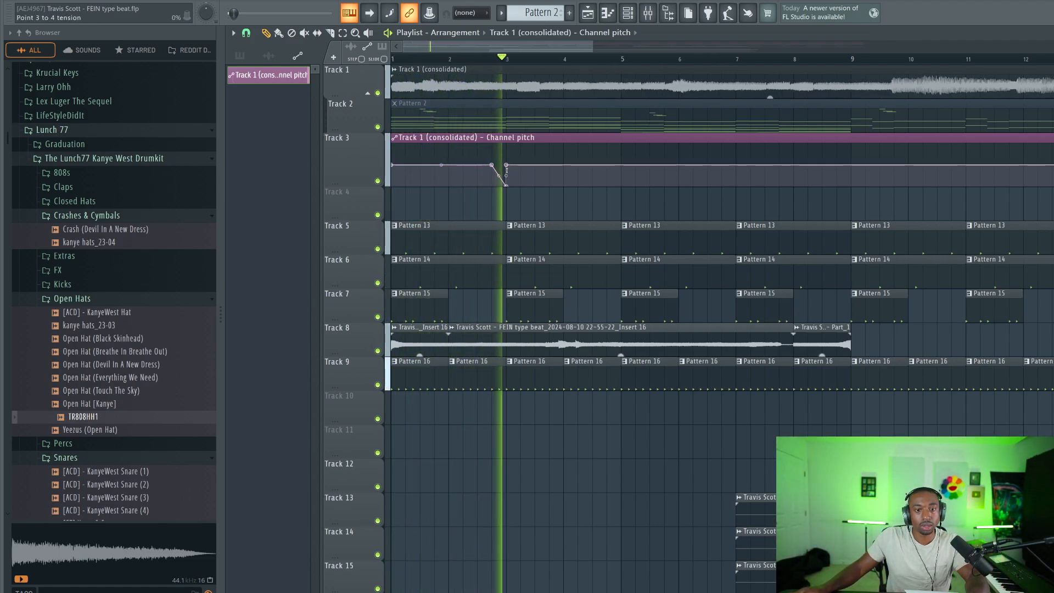
key(space)
Step: Add a pitch rise from 50% just before bar 5 to the maximum at bar 5, restore 50% there, and audition it
right_click(606, 164)
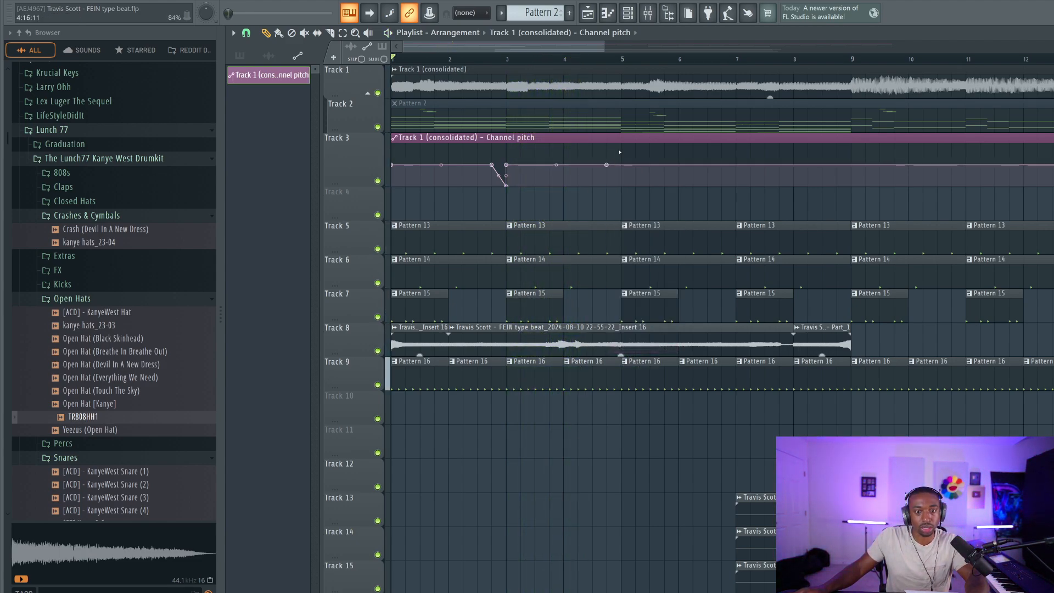
right_click(620, 144)
right_click(621, 165)
right_click(621, 165)
click(641, 348)
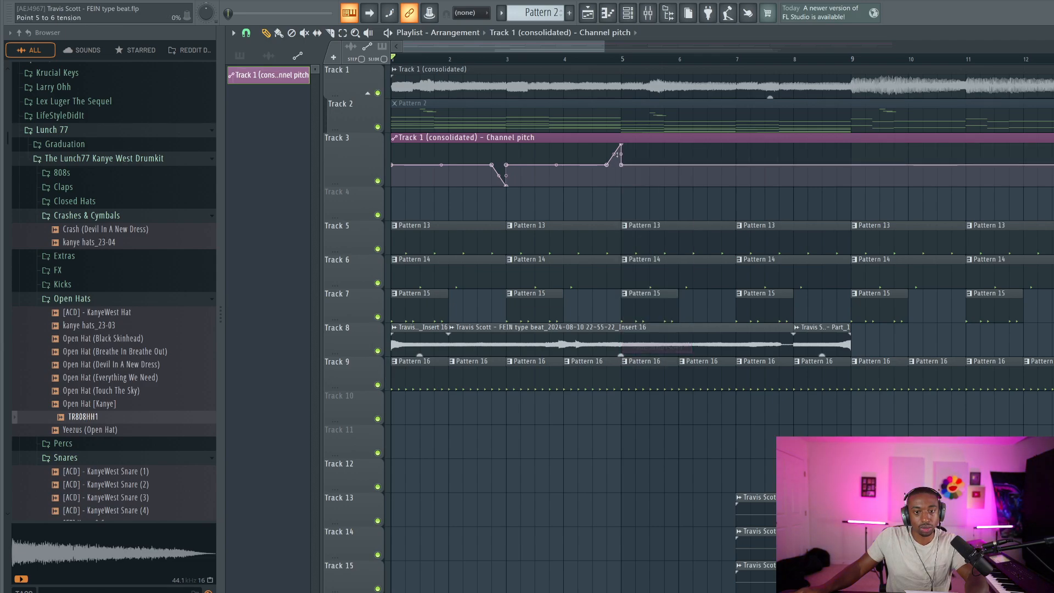
key(space)
scroll(581, 151, down, 3)
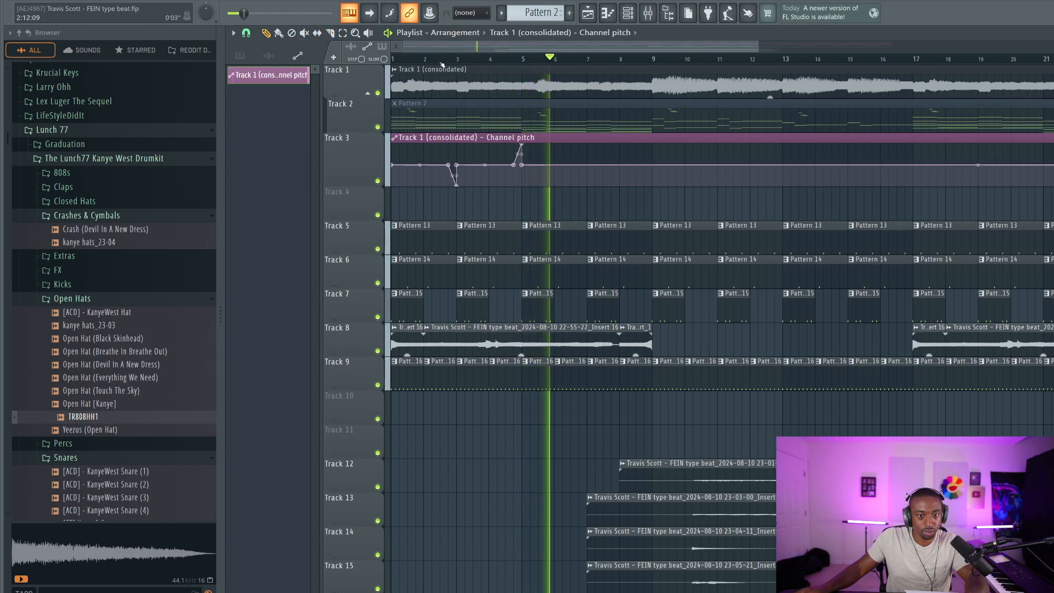
key(space)
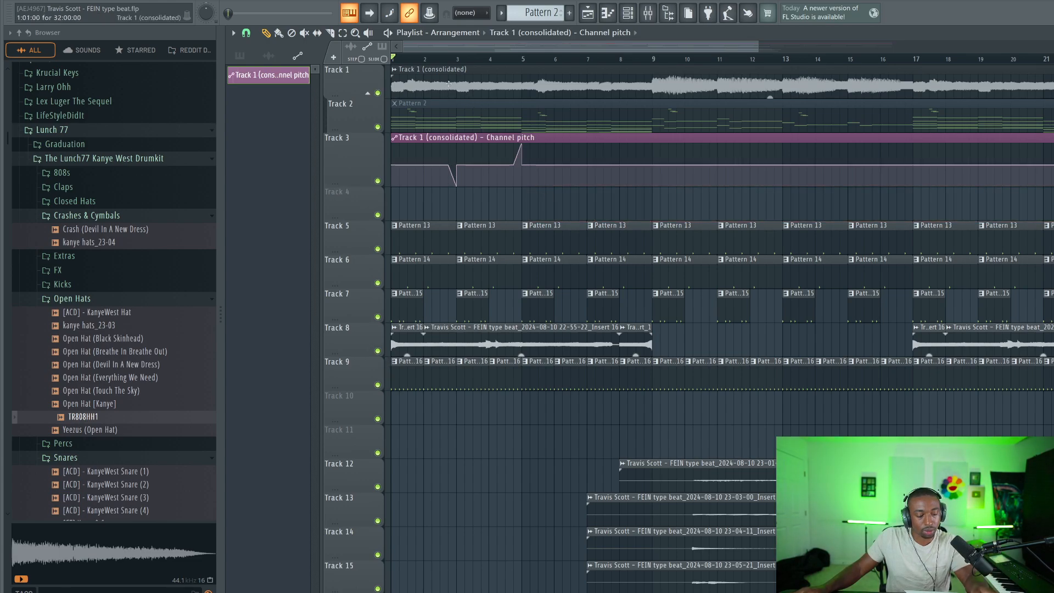
Step: Slice the Track 3 pitch automation clip at bar 5 and delete the portion after the cut
click(330, 32)
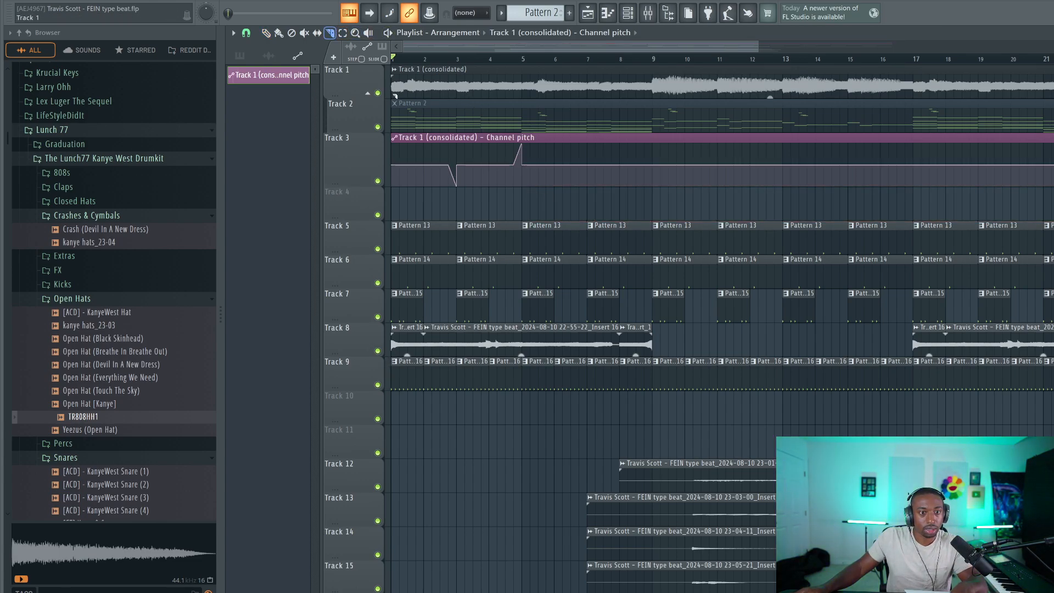
click(522, 186)
right_click(542, 173)
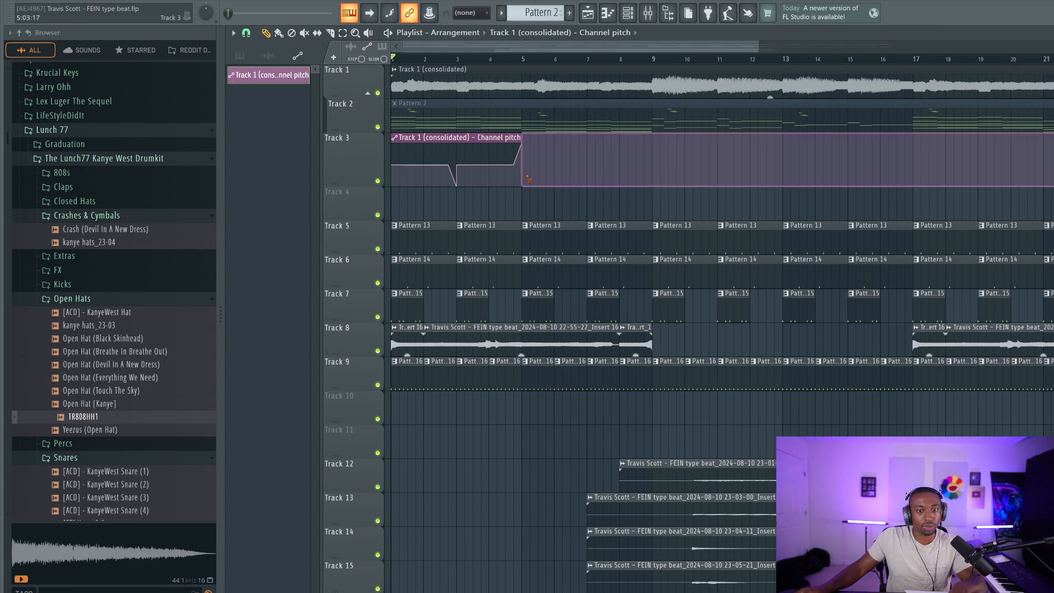
Step: Duplicate the four-bar pitch automation clip end to end along Track 3 through bar 32
key(ctrl+b)
key(ctrl+b)
key(ctrl+b)
key(ctrl+b)
key(ctrl+b)
key(ctrl+b)
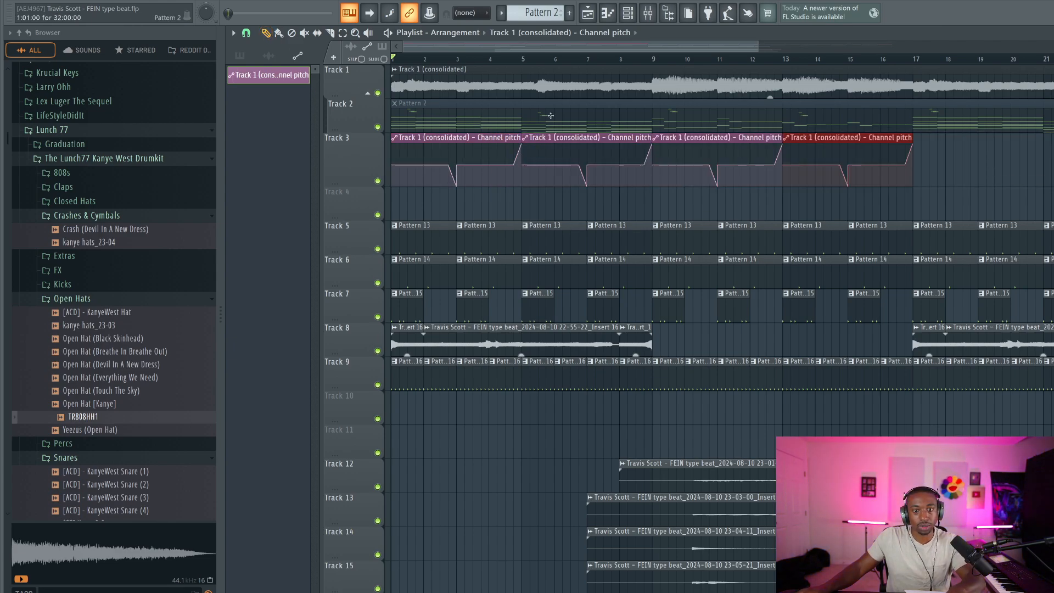
scroll(620, 60, down, 4)
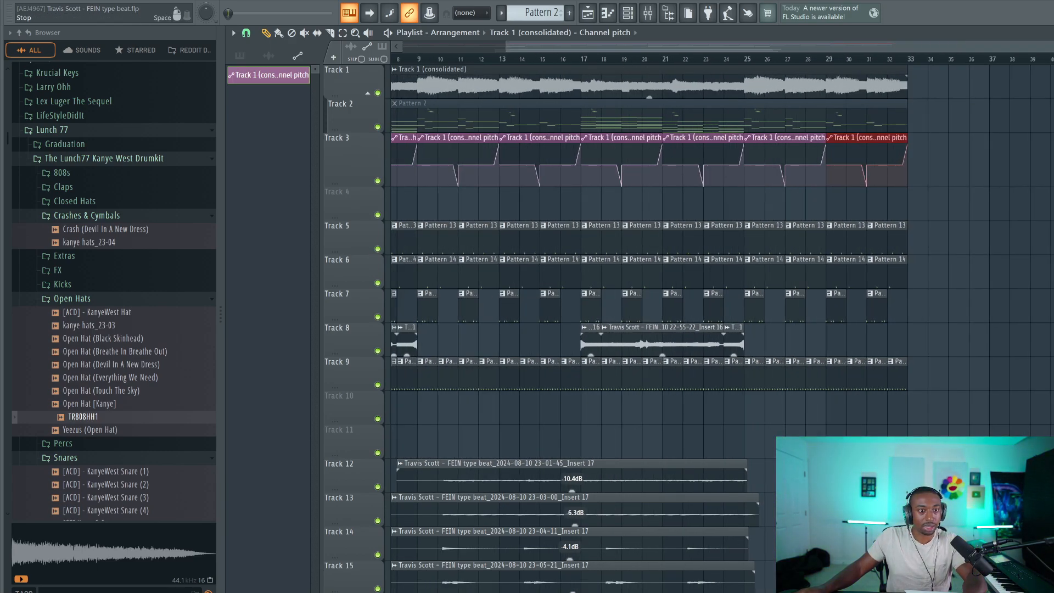
Step: Show all channels in the channel rack, toggle the mute of the Kick (All Mine) channel, and check the mixer
click(627, 13)
click(363, 33)
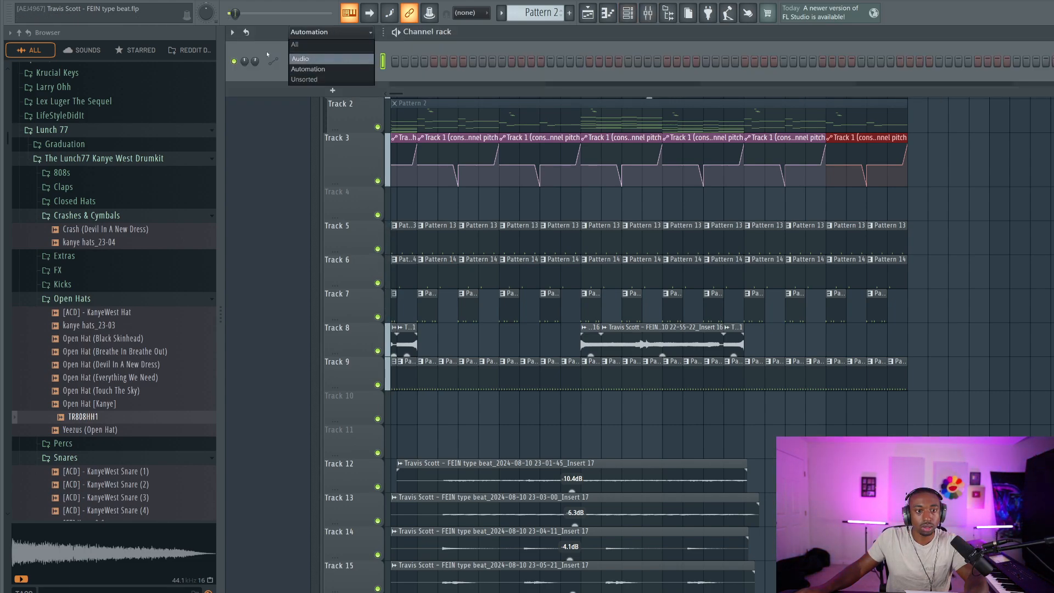
click(308, 43)
click(233, 152)
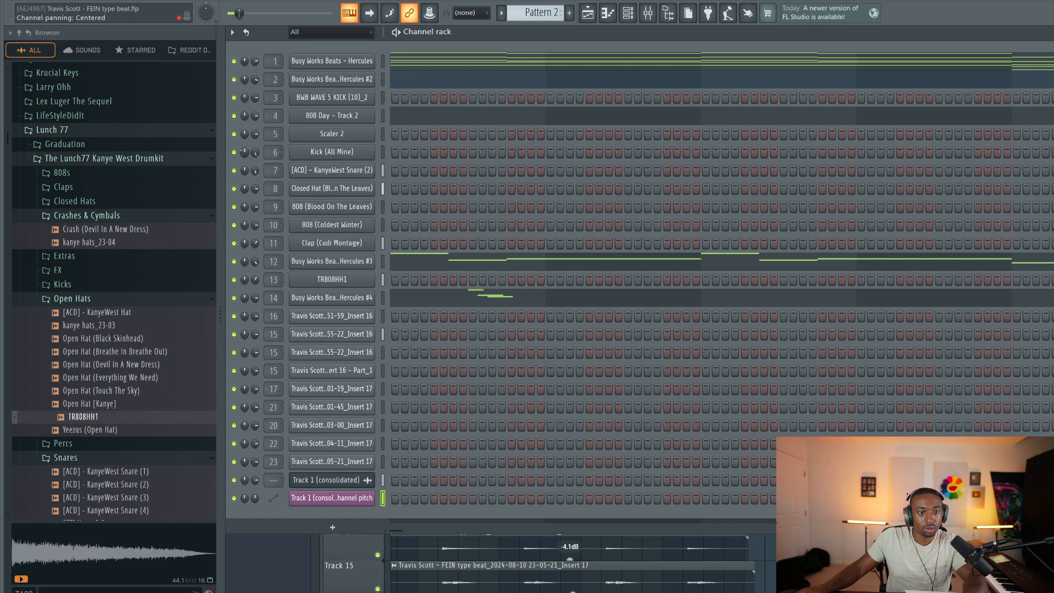
click(961, 547)
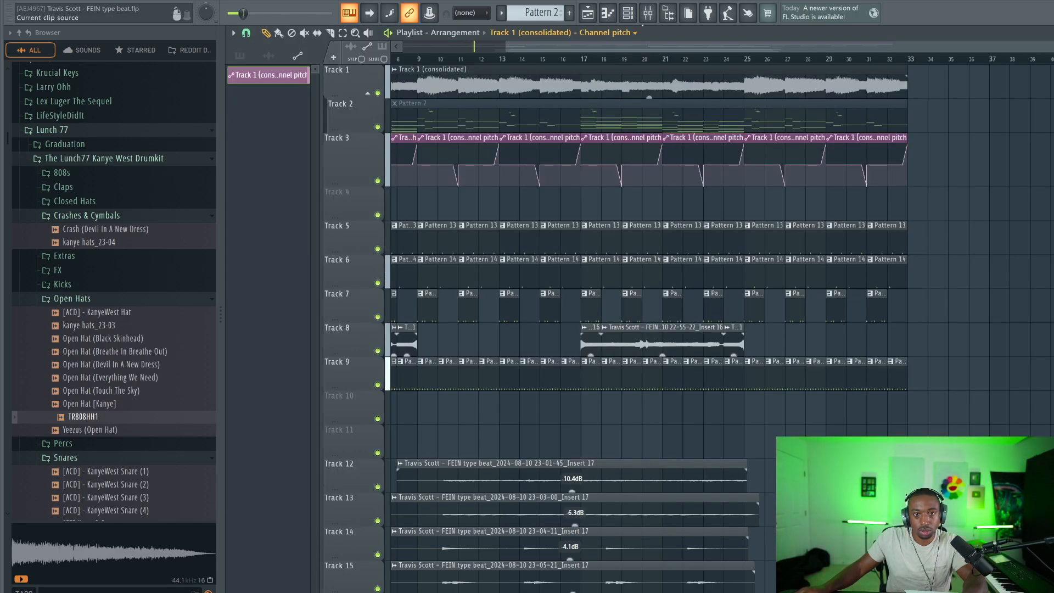
click(646, 12)
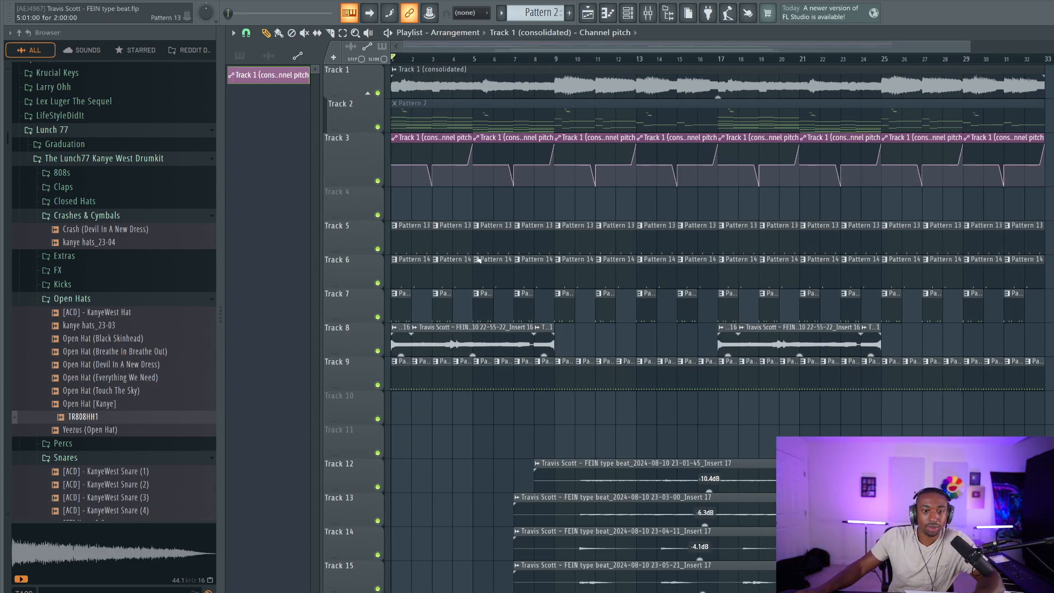
Step: Delete every Pattern 15 clip on Track 7 except the first, and make the remaining clip unique
drag(1039, 306, 423, 317)
key(Delete)
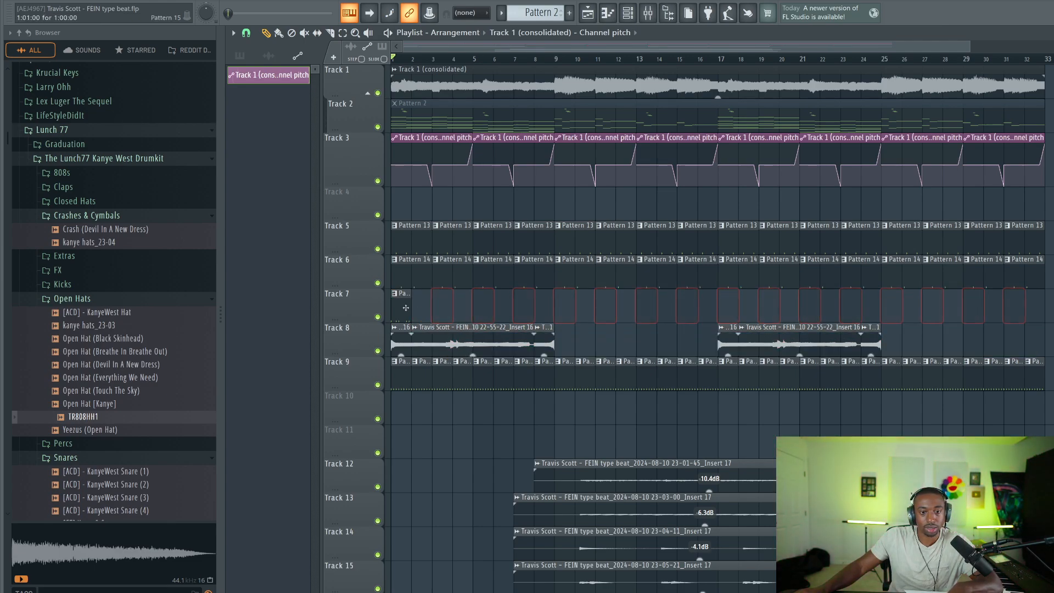
click(394, 294)
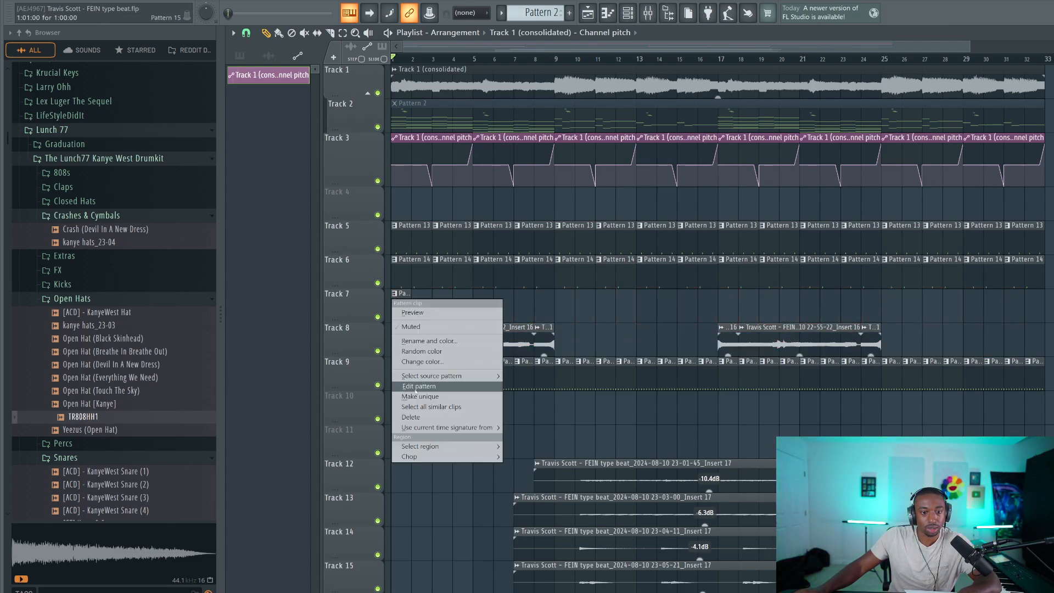
click(420, 396)
click(692, 345)
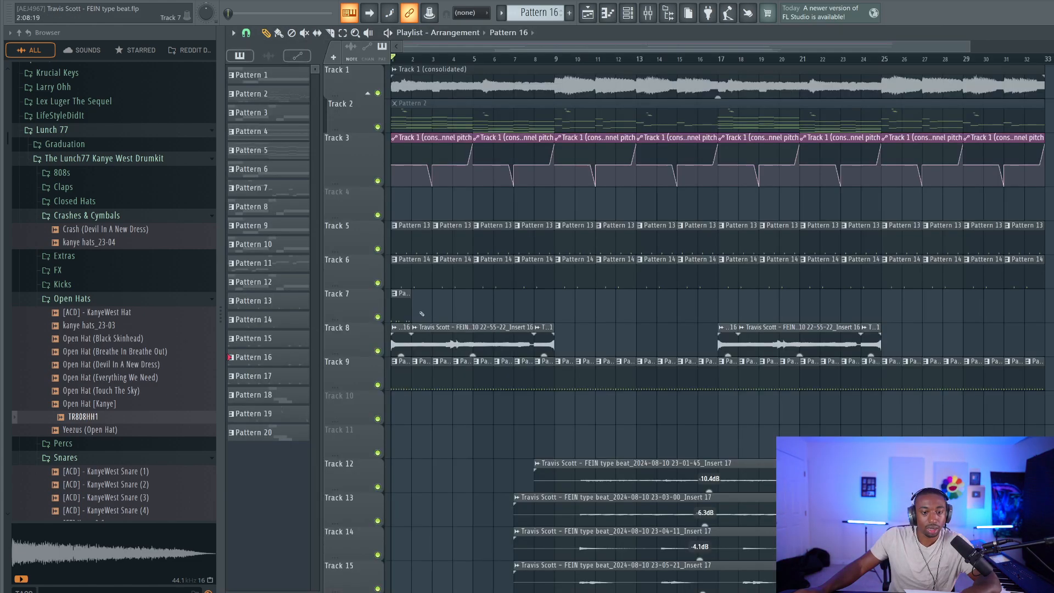
Step: Remove all Kick (All Mine) notes after the first one from the unique pattern's piano roll
double_click(397, 313)
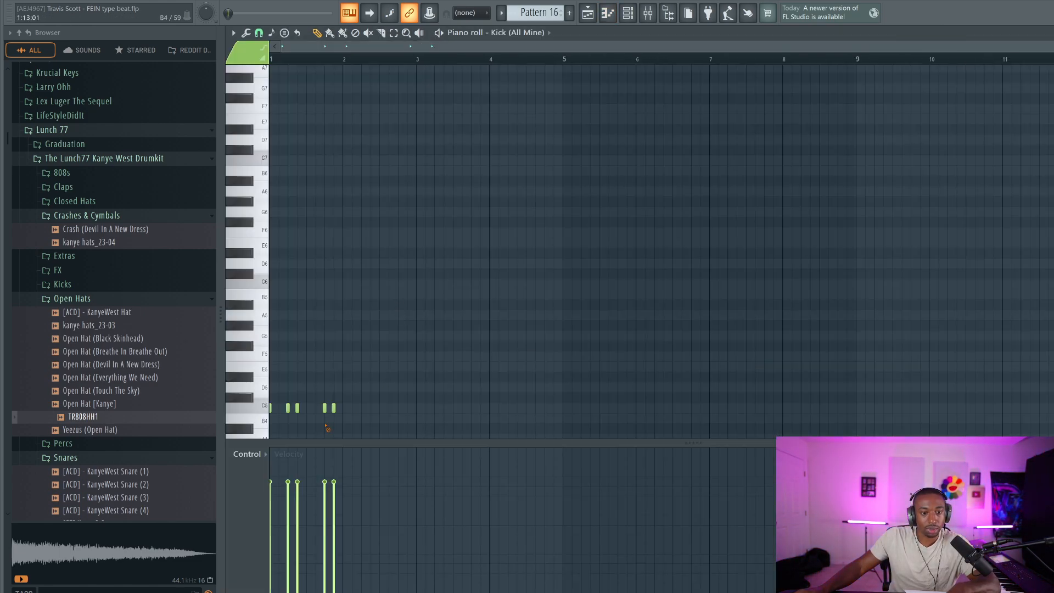
right_click(288, 407)
right_click(297, 407)
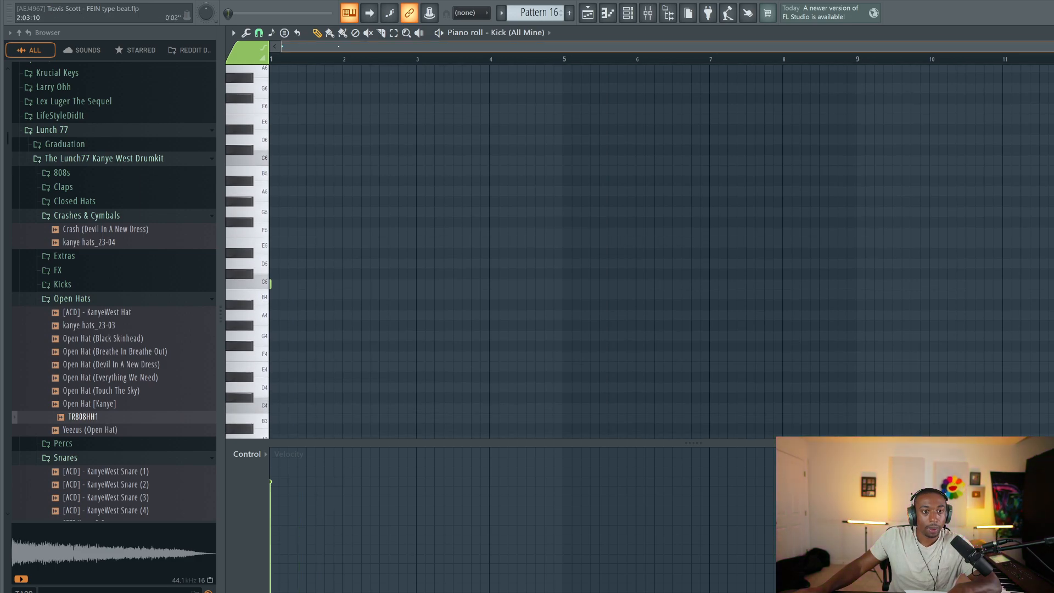
scroll(328, 55, up, 2)
scroll(328, 56, up, 2)
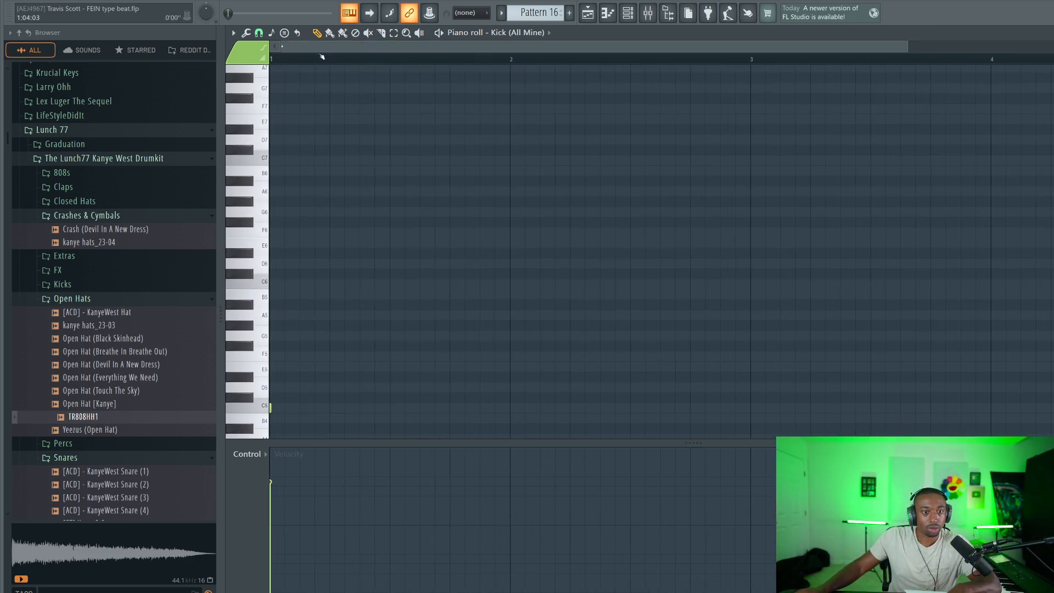
Step: Try a C5 kick note on the fourth step of bar 1 in Pattern 16 and audition it
scroll(324, 80, down, 3)
drag(310, 324, 310, 315)
key(space)
key(space)
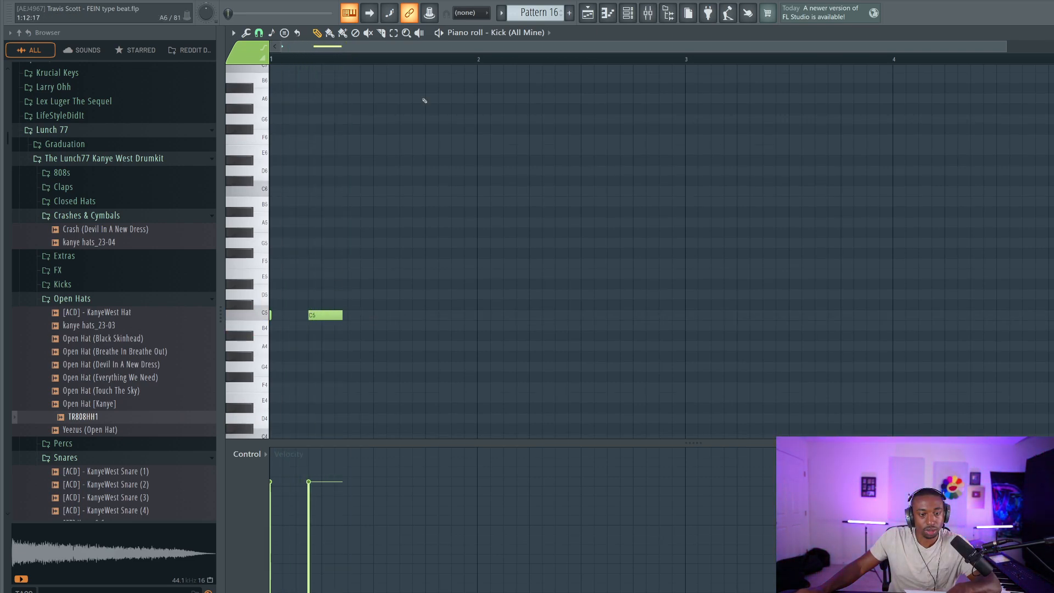
click(627, 13)
key(space)
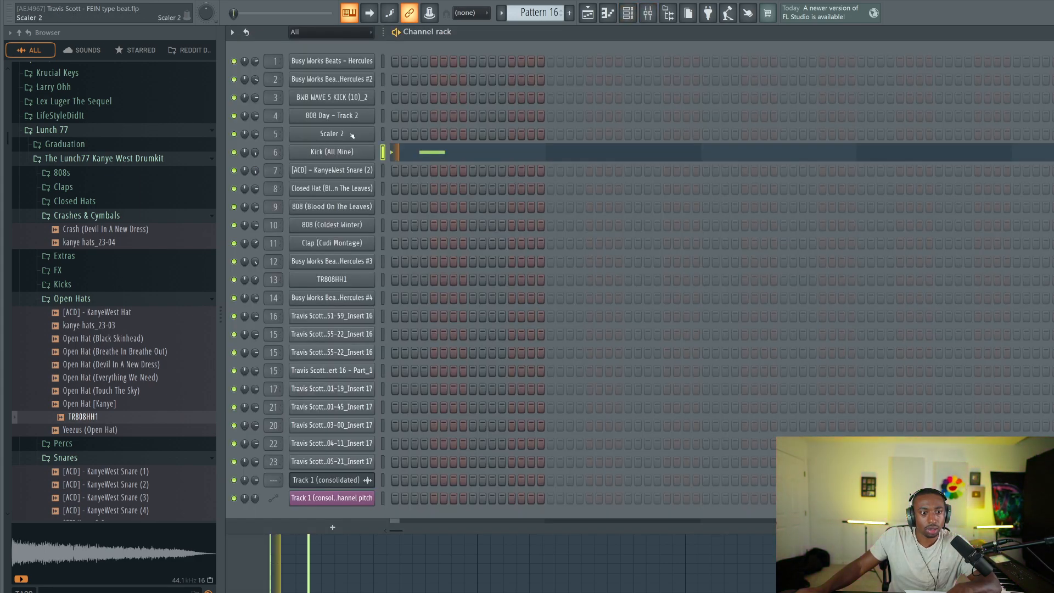
key(space)
click(588, 15)
click(588, 18)
click(461, 155)
click(461, 155)
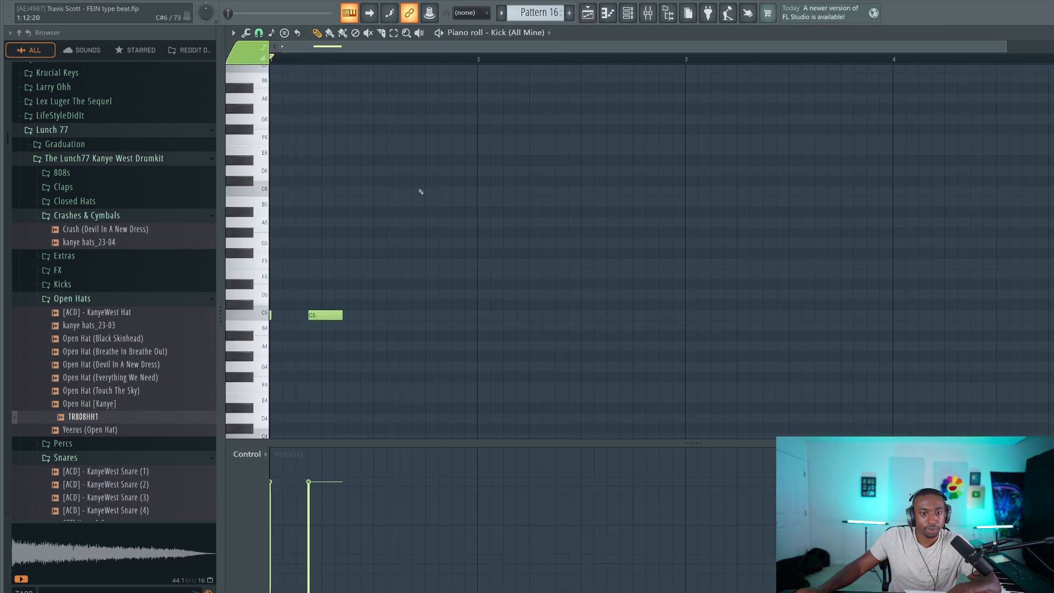
right_click(324, 315)
Step: Add C5 kick notes on steps 7 and 13 of bar 1 in Pattern 16, adjusting the grid snap, and play the pattern
click(354, 315)
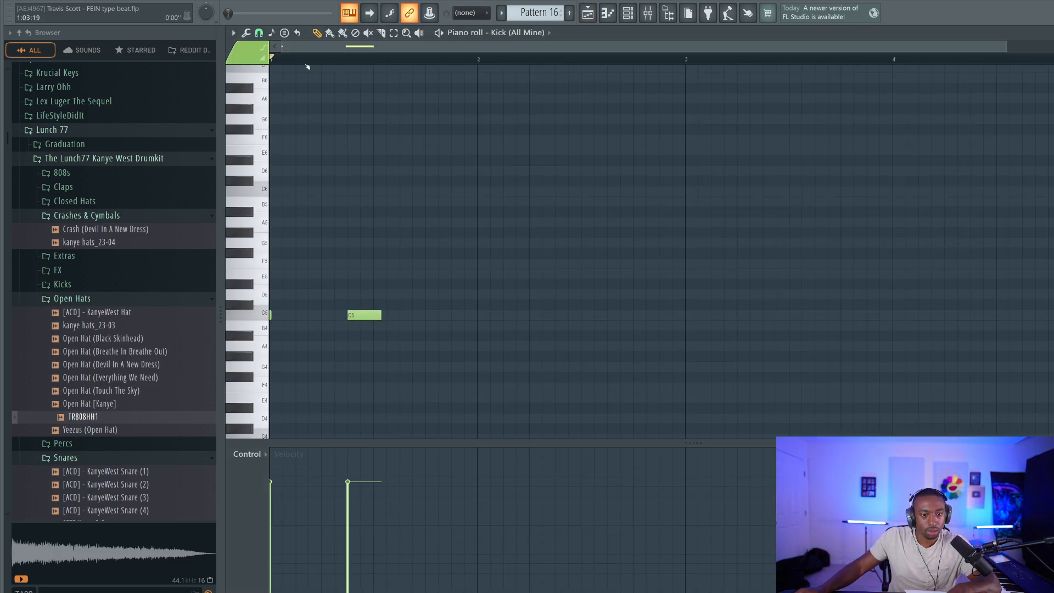
click(258, 33)
click(275, 177)
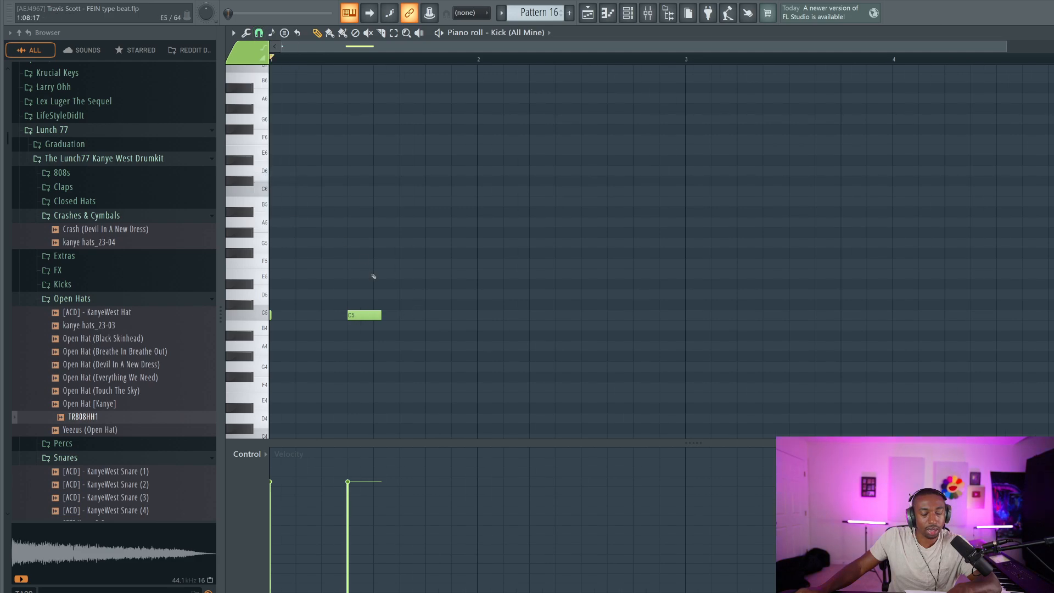
click(443, 315)
key(space)
key(space)
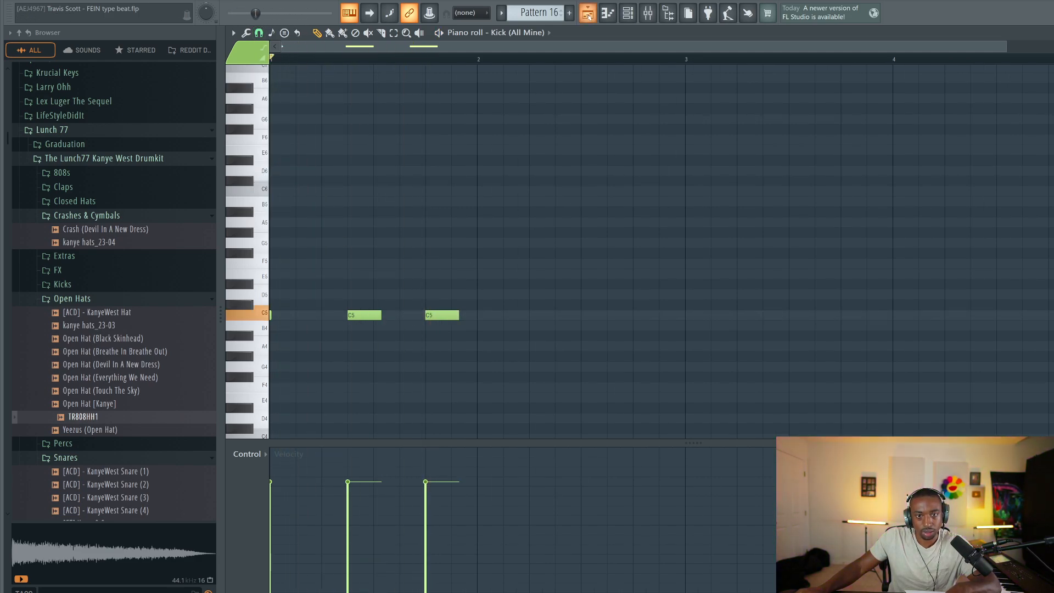
Step: Return to the playlist and set its grid snap to Bar, clearing the off-grid Pattern 16 clip on Track 7
click(588, 14)
click(481, 302)
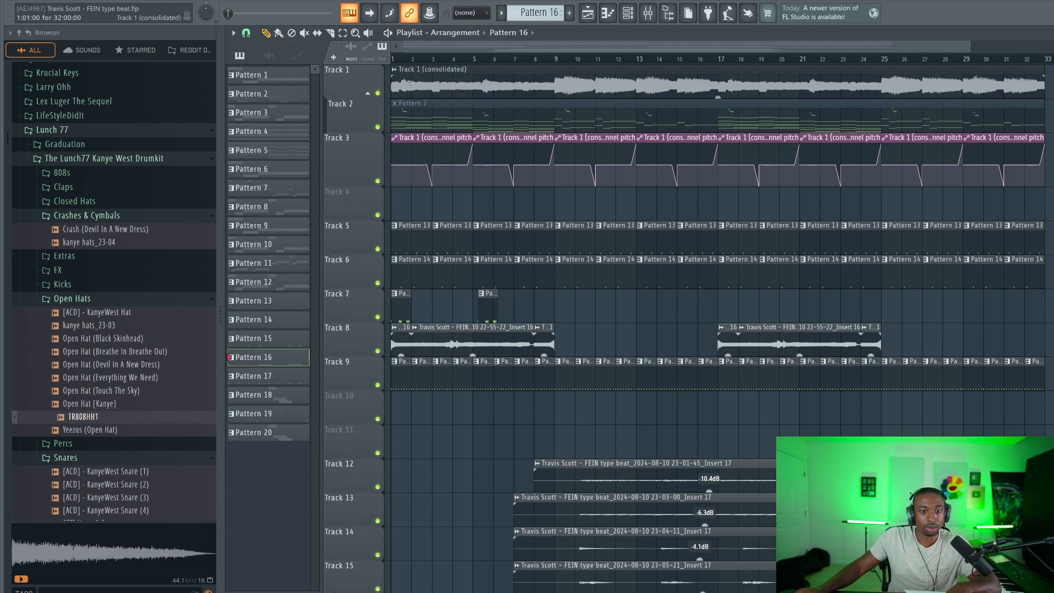
click(246, 33)
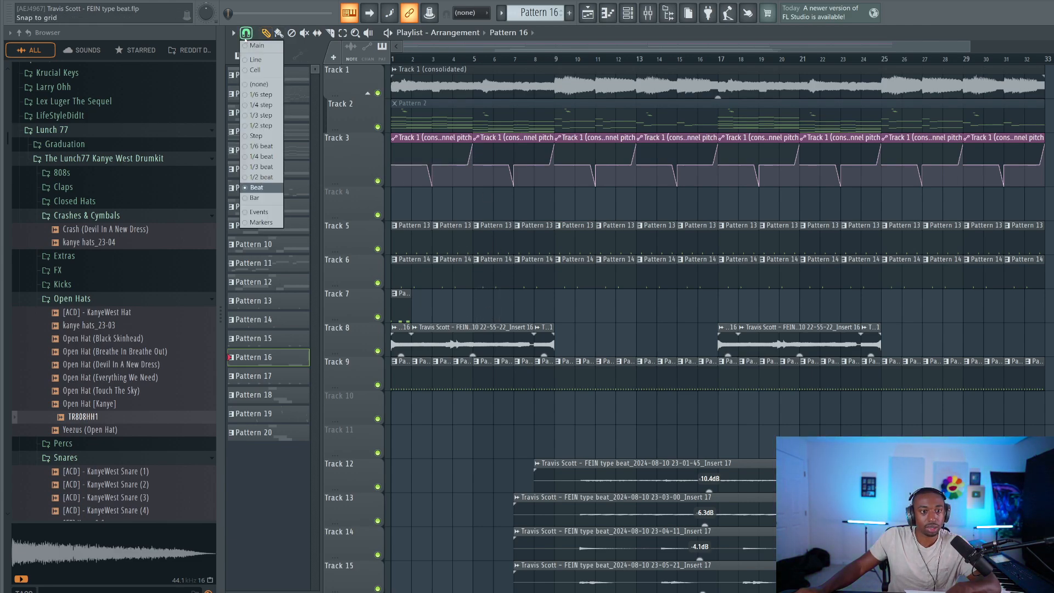
click(259, 198)
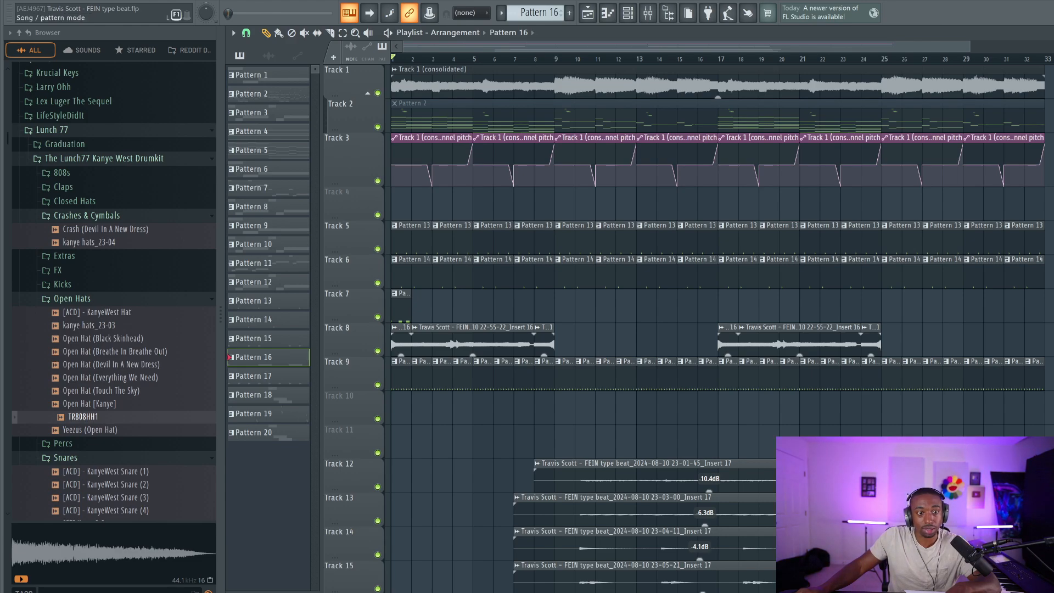
Step: Play the arrangement from the beginning and check the mixer
key(space)
click(648, 13)
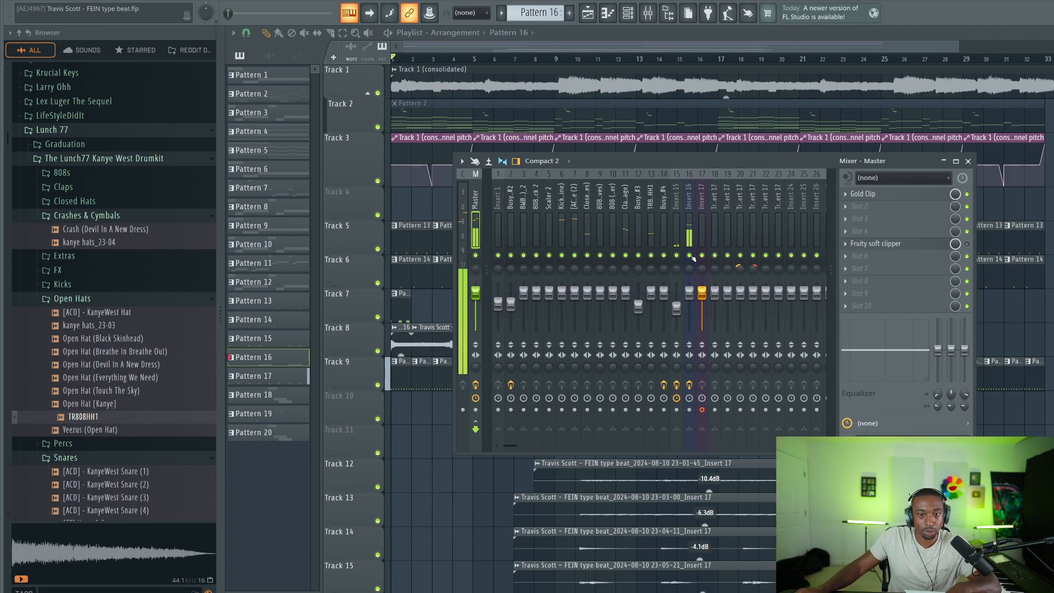
key(space)
key(F9)
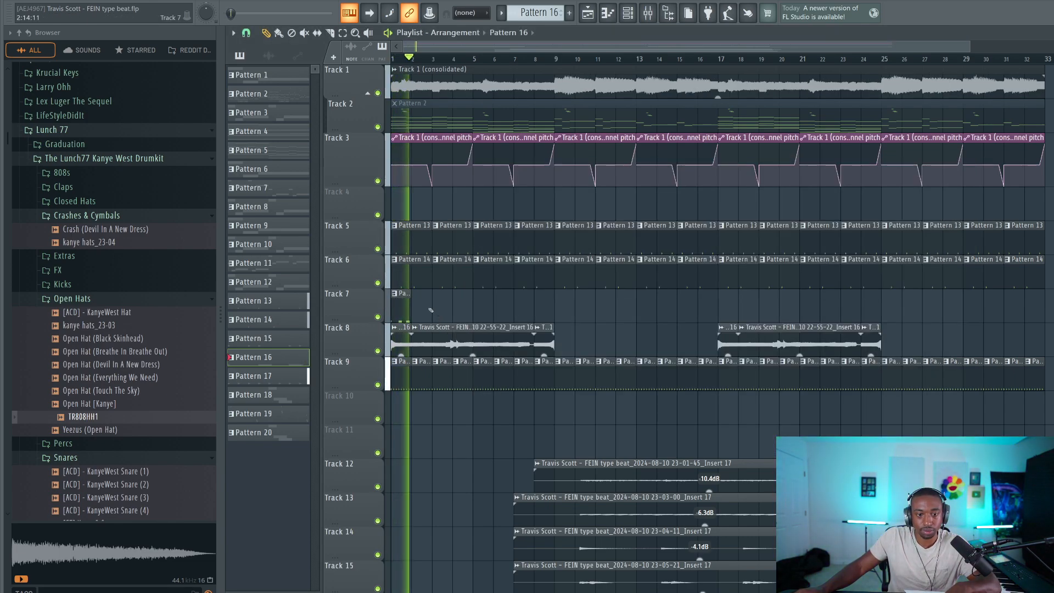
Step: Place kick pattern clips on Track 7 at bars 3, 5 and 7, and make the bar 3 clip unique
drag(463, 310, 488, 292)
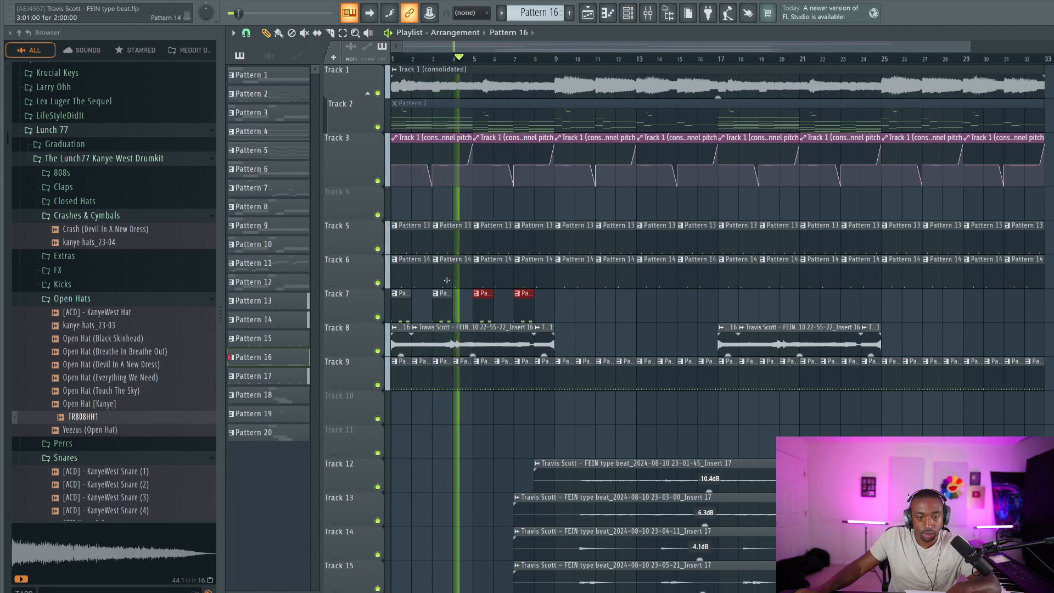
right_click(438, 297)
click(468, 402)
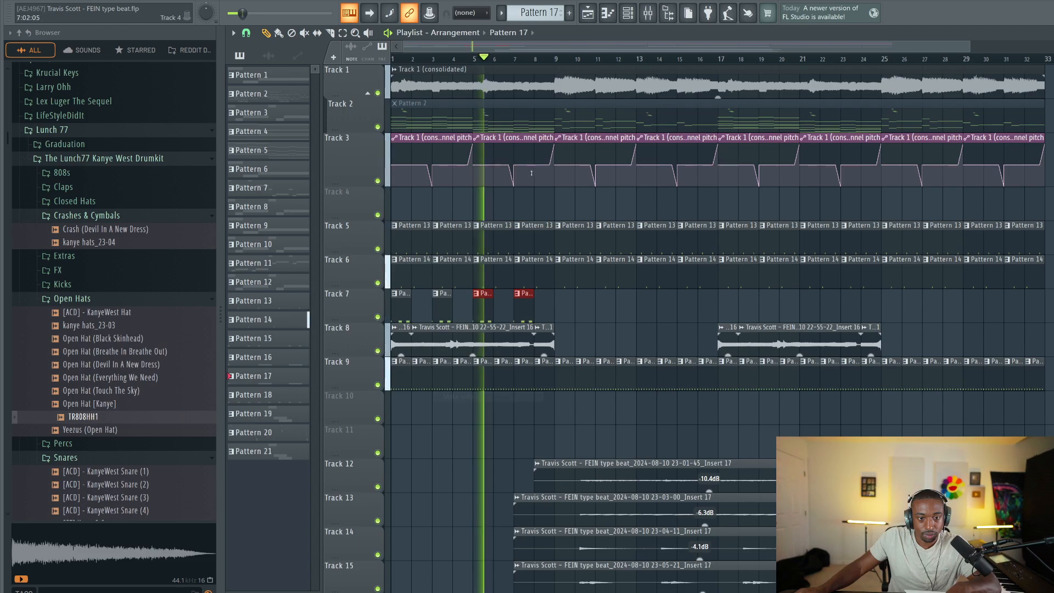
Step: Add a Kick (All Mine) note on the third step of Pattern 17 and return to the playlist
click(627, 16)
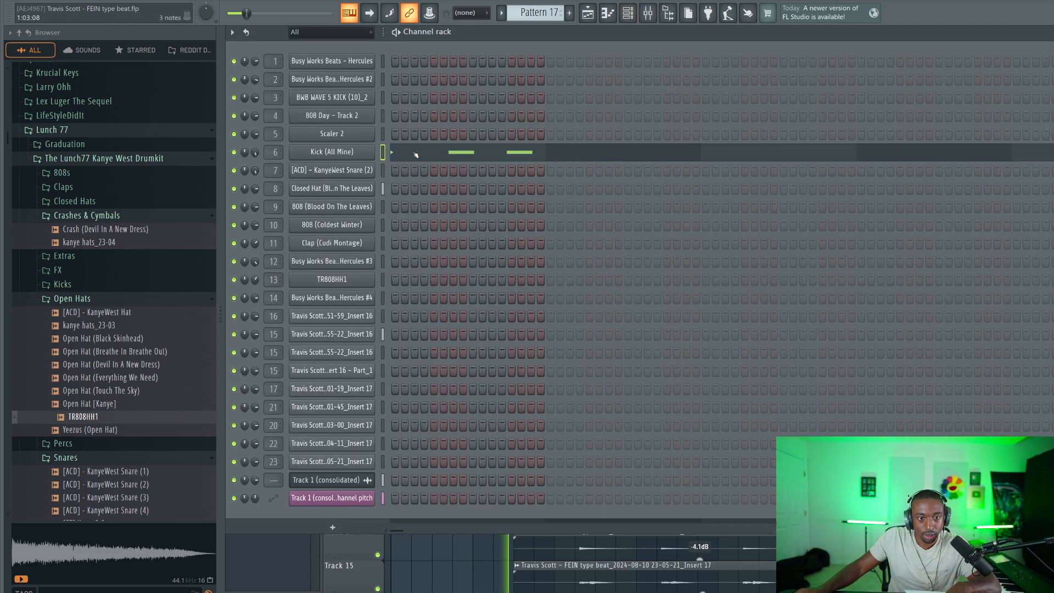
click(416, 156)
click(587, 13)
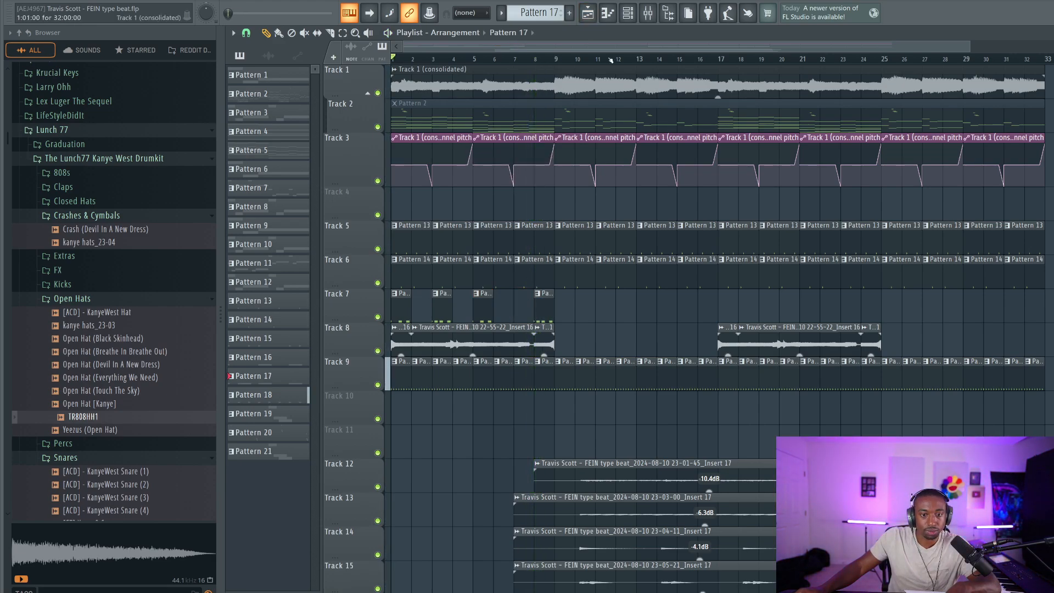
Step: Place the last Track 7 kick clip at bar 7, and check the mixer while playing the arrangement
click(648, 13)
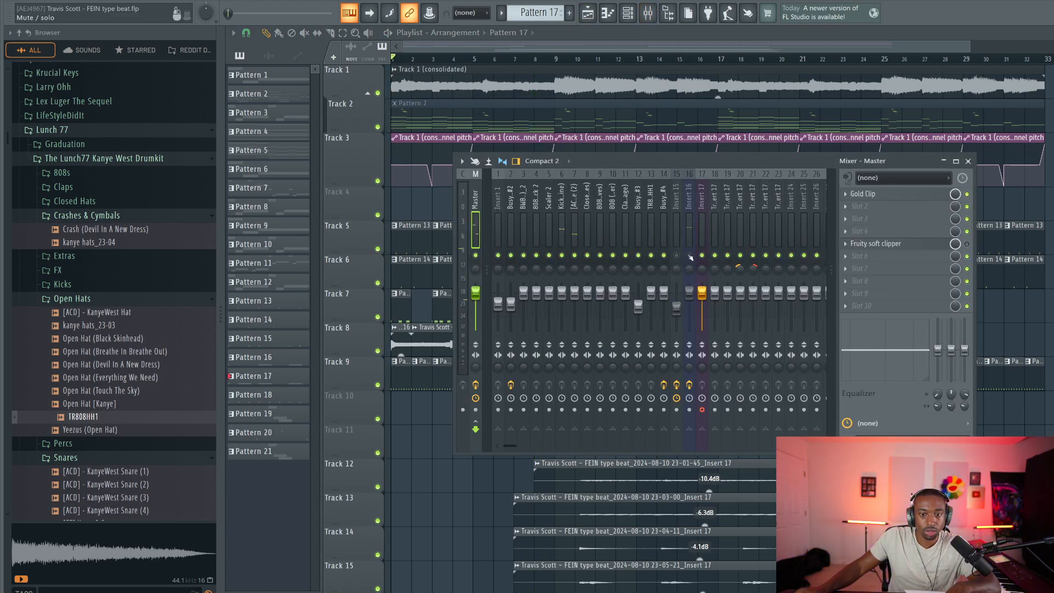
key(F9)
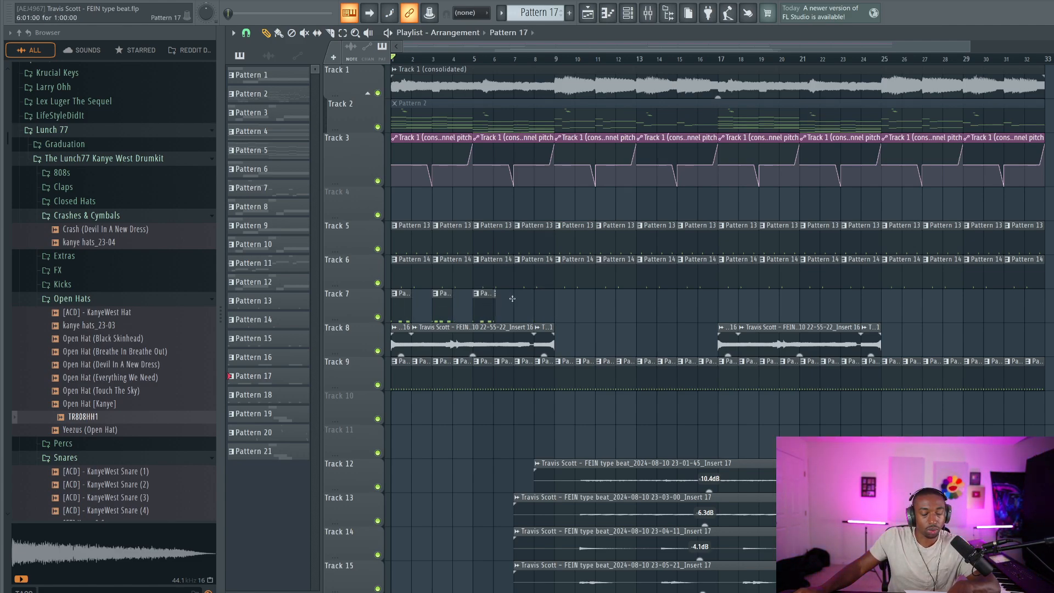
key(space)
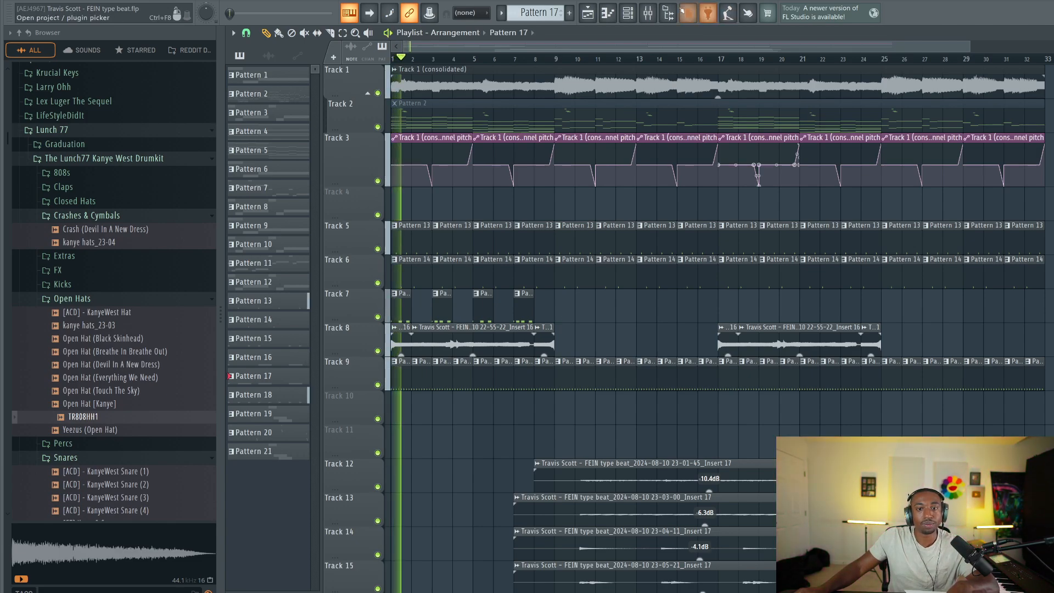
click(646, 14)
click(648, 14)
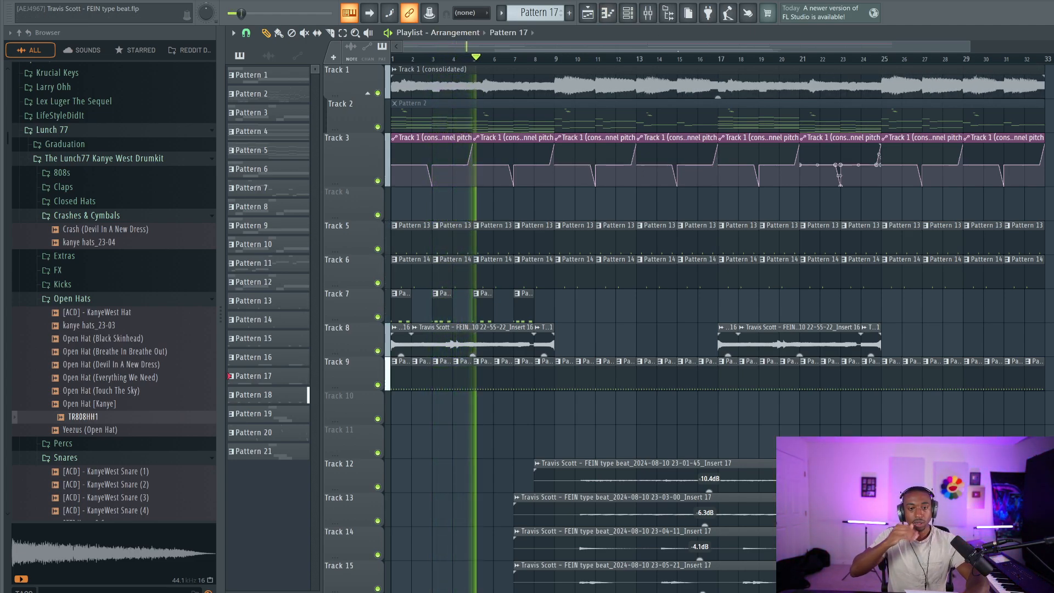
Step: Select the four kick clips on Track 7 and duplicate them to bars 9 through 15
drag(547, 290, 390, 322)
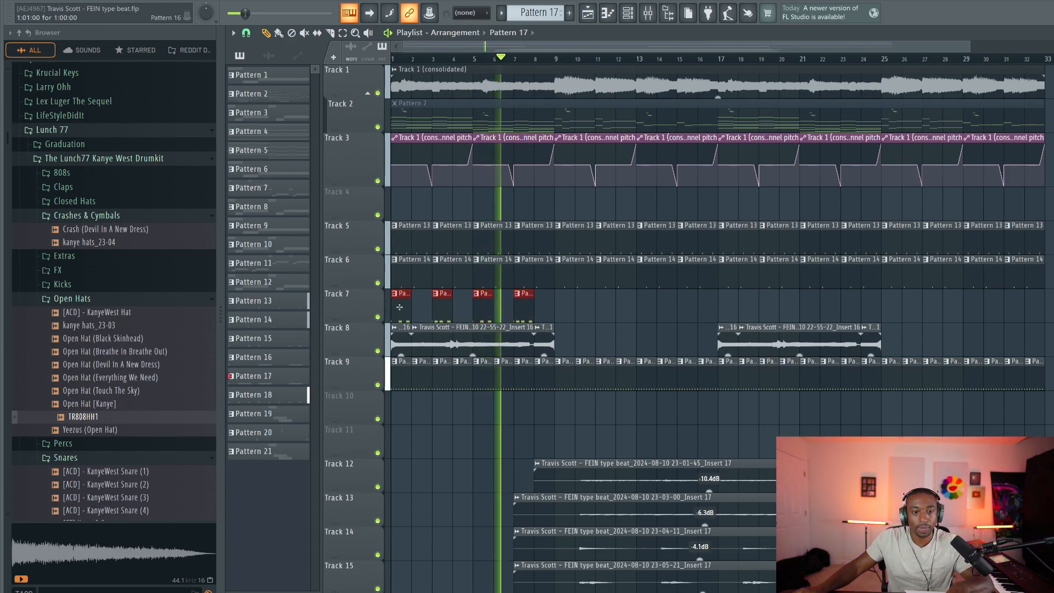
key(ctrl+b)
drag(571, 312, 592, 312)
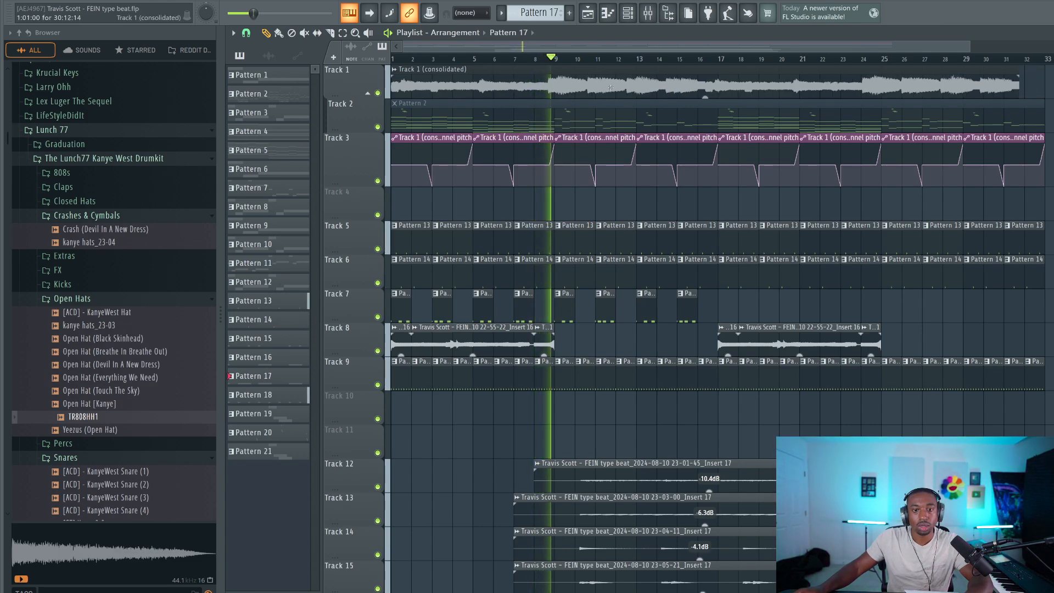
Step: Examine the channel rack and mixer while the arrangement plays
click(627, 14)
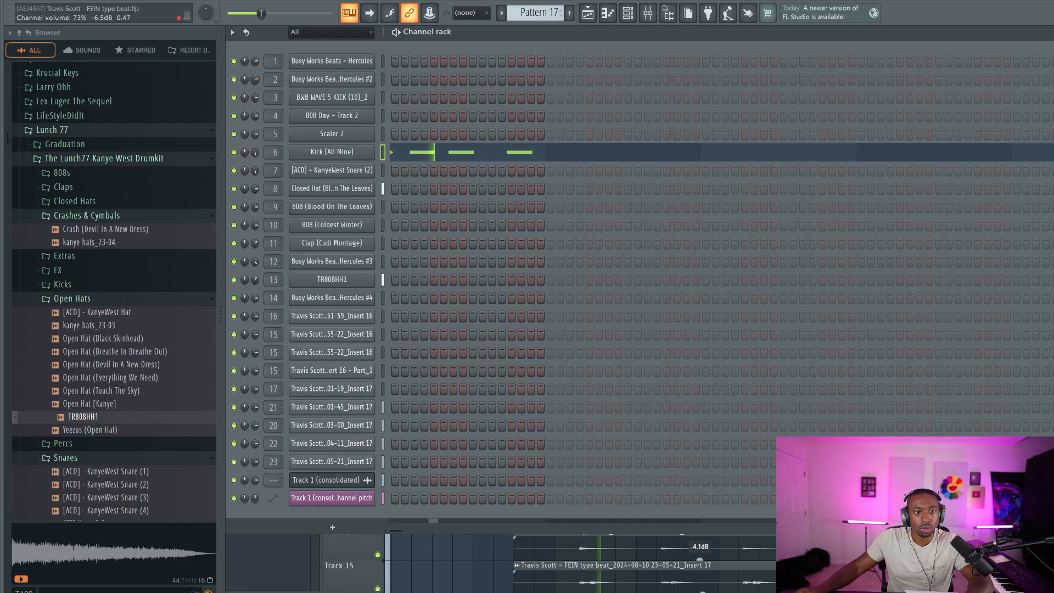
key(F6)
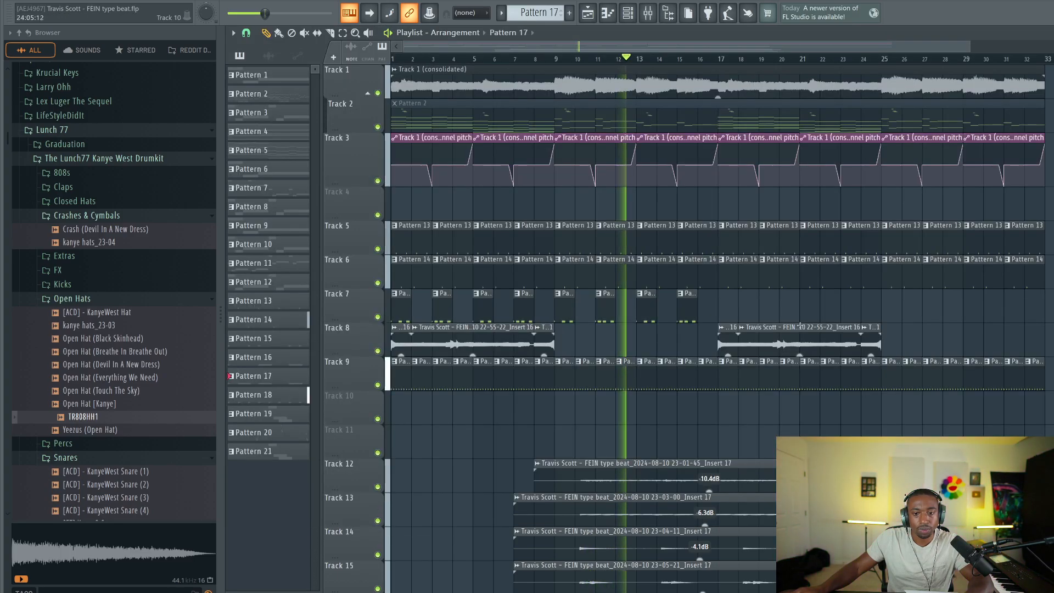
scroll(677, 369, down, 2)
scroll(677, 368, up, 2)
key(space)
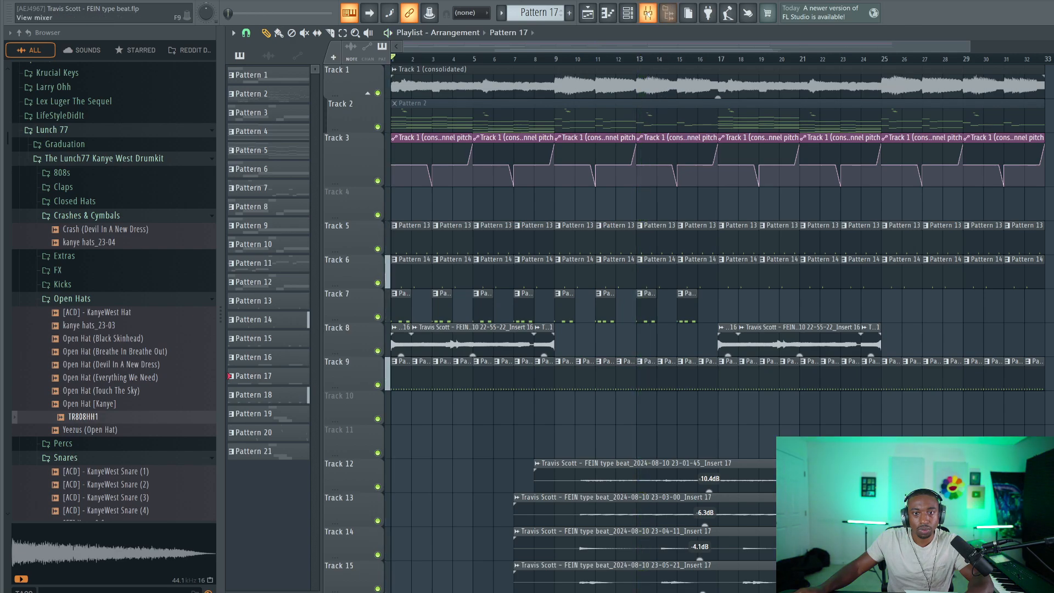
click(647, 14)
key(F9)
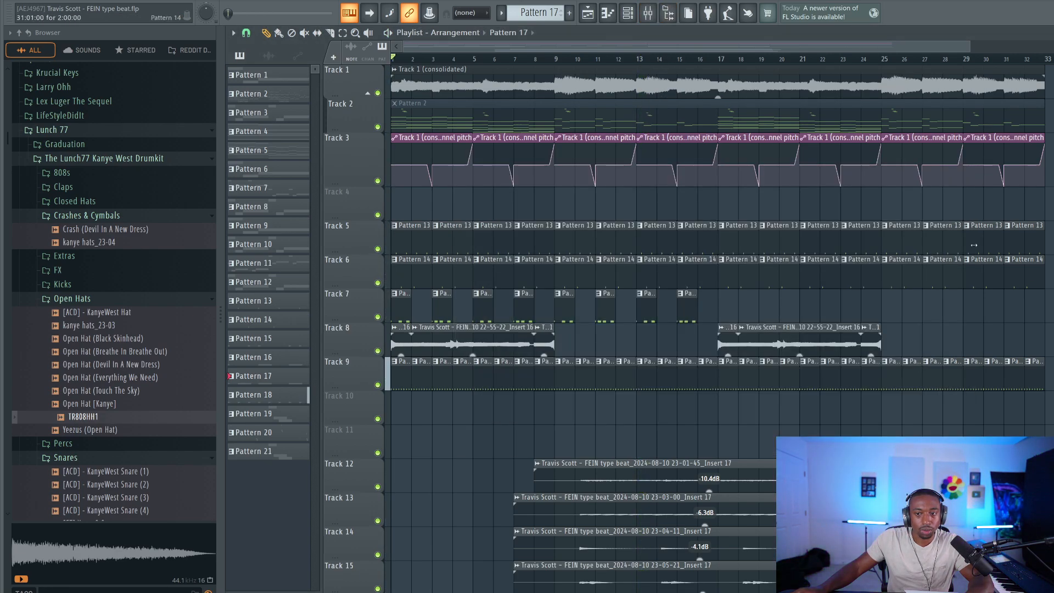
Step: Delete the consolidated melody clip from Track 1 and unmute the Pattern 2 clip on Track 2
right_click(424, 94)
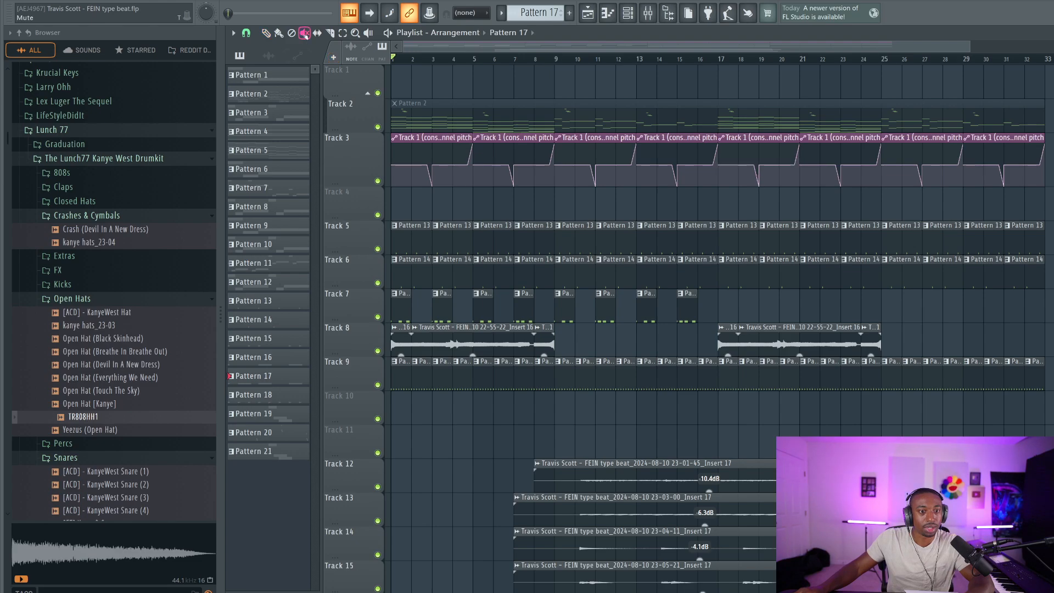
click(394, 83)
Step: Play from bar 9 and inspect the channel pitch of the Hercules #2 instrument
click(556, 59)
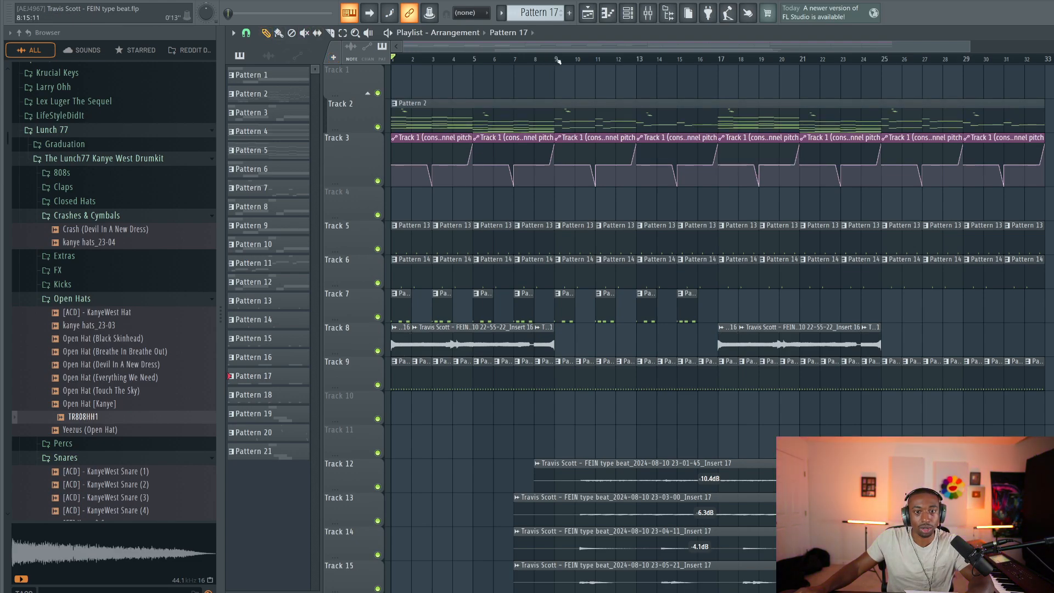
key(F6)
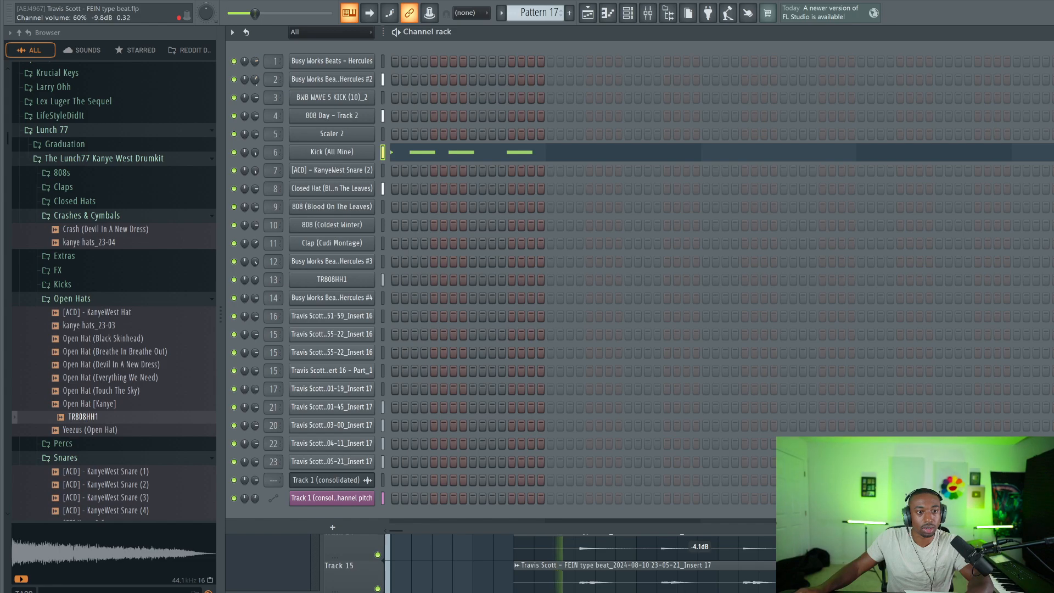
click(352, 80)
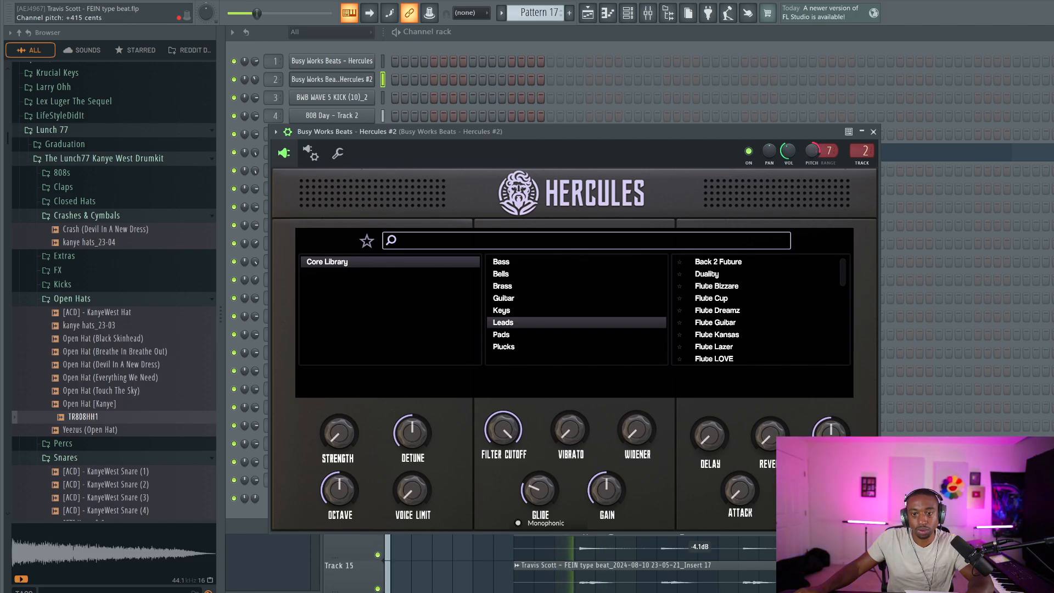
click(873, 132)
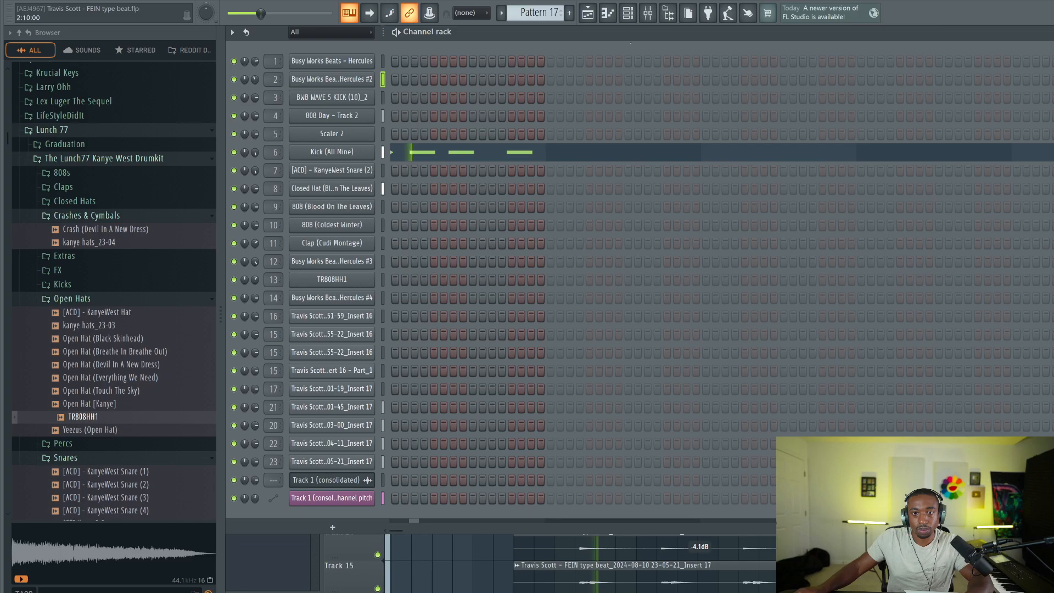
Step: Switch to Pattern 3 and examine the Hercules #2 melody in its piano roll during playback
drag(539, 13, 538, 50)
click(419, 85)
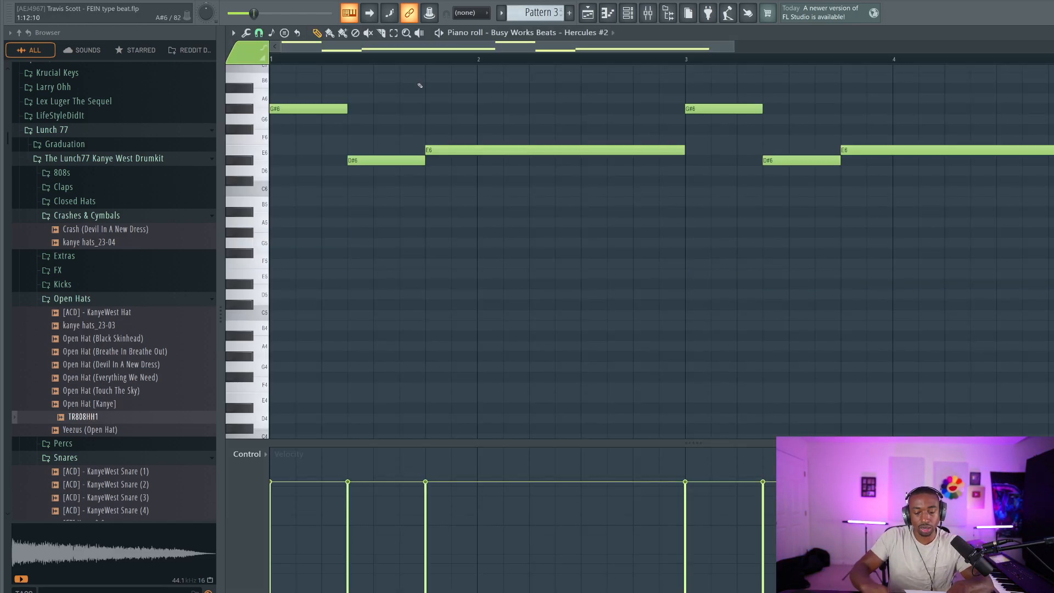
key(space)
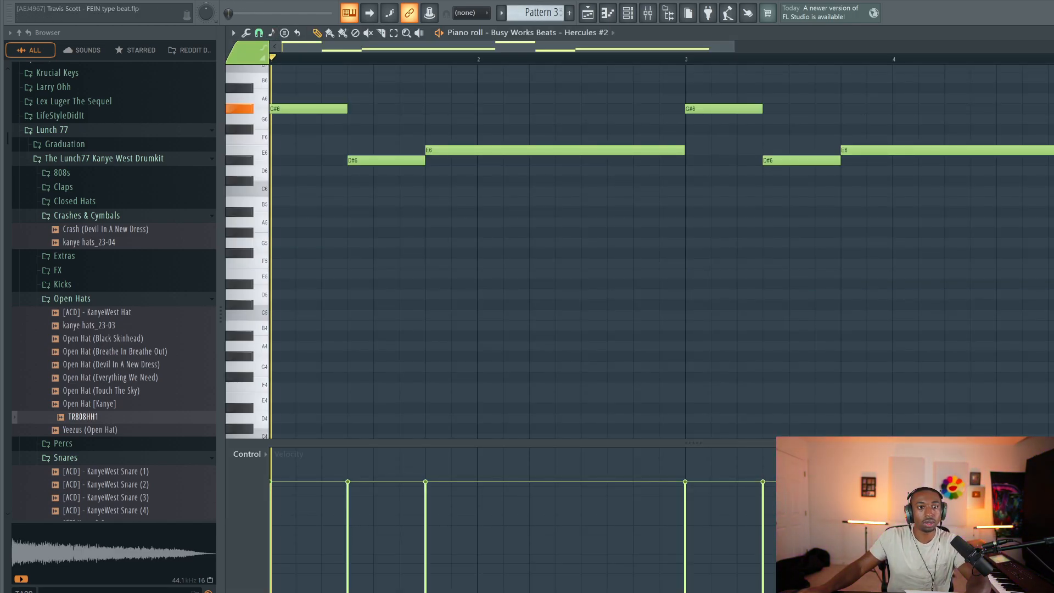
Step: Open the Hercules chords of the Pattern 2 clip on Track 2 in the piano roll
click(587, 13)
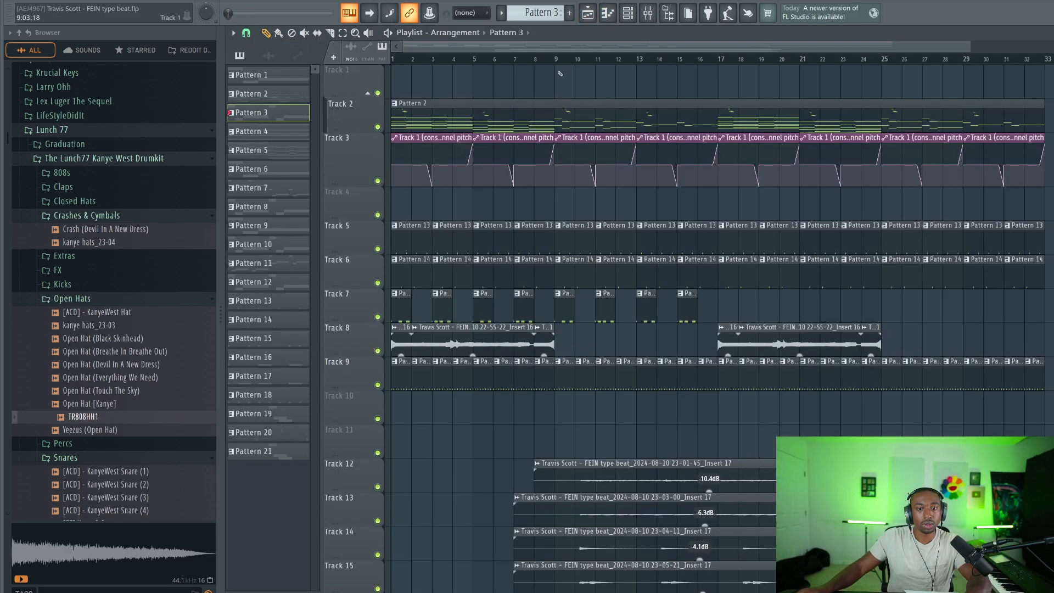
click(492, 108)
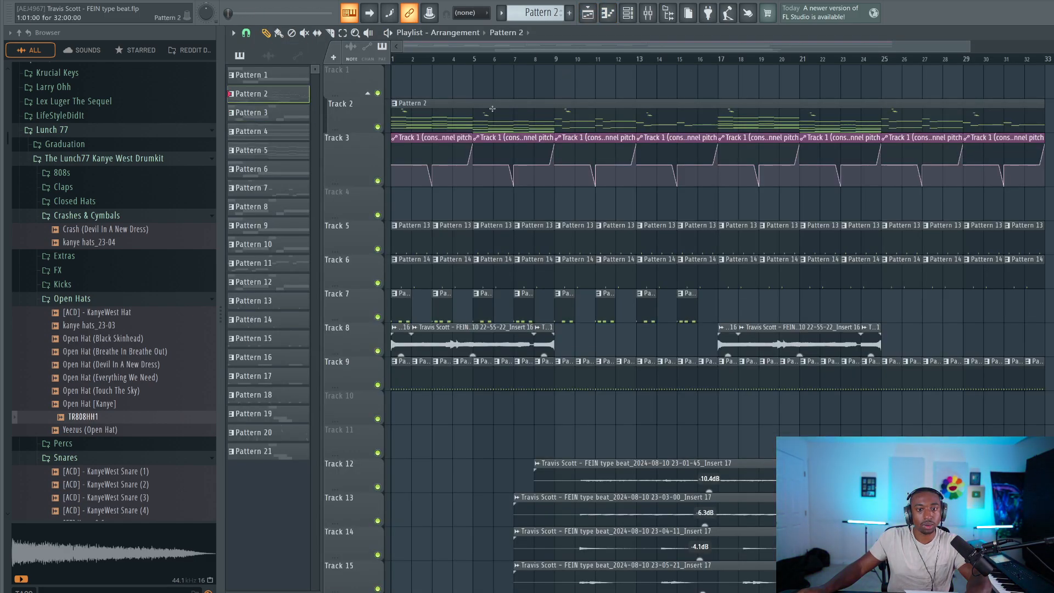
double_click(495, 112)
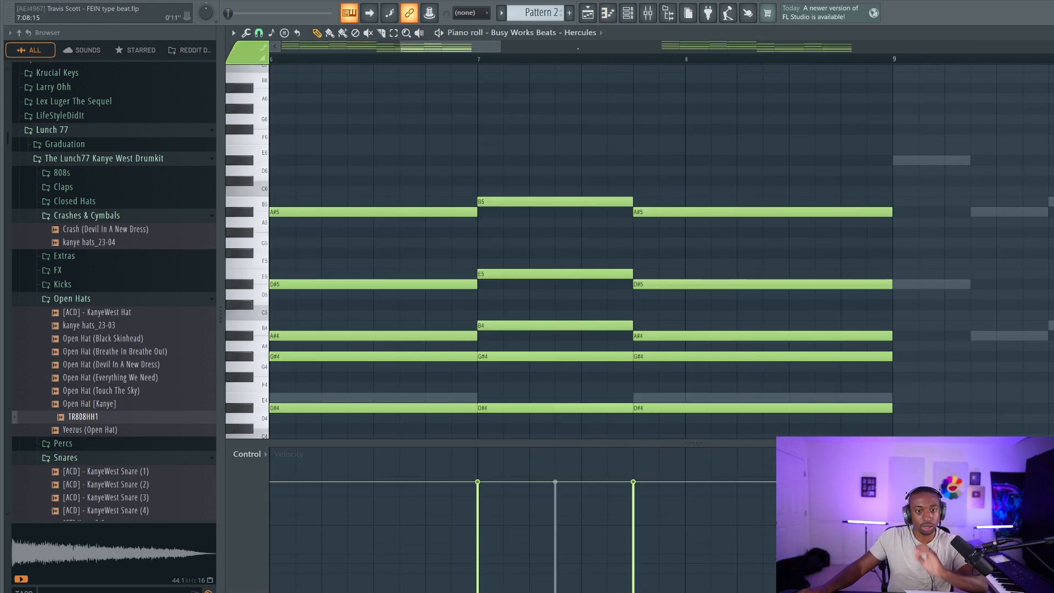
Step: Open the Hercules #2 melody of Pattern 2 and try it one octave higher during playback from bar 9
click(583, 40)
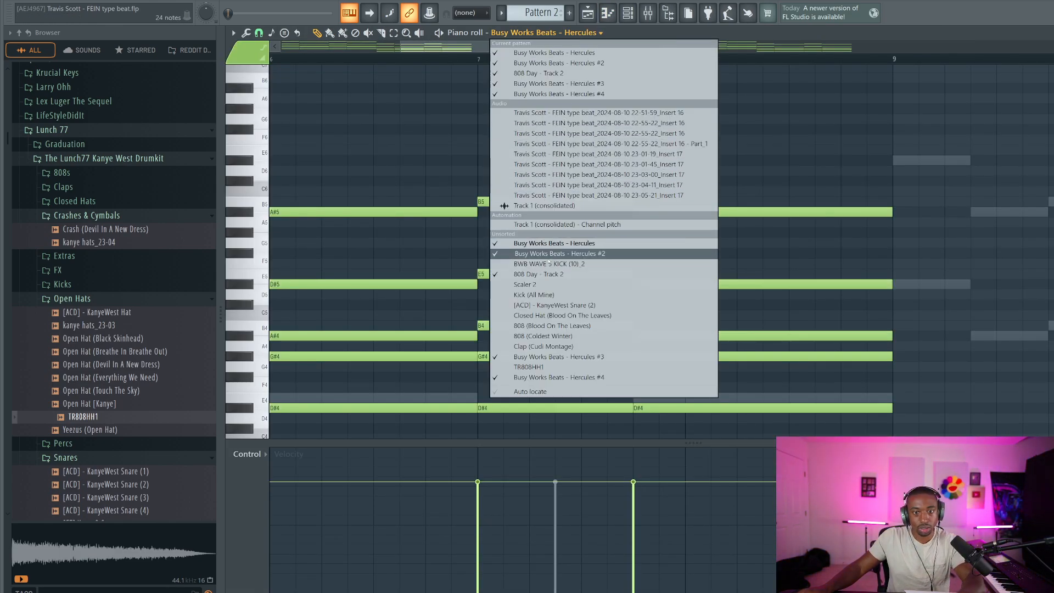
click(527, 254)
key(ctrl+Up)
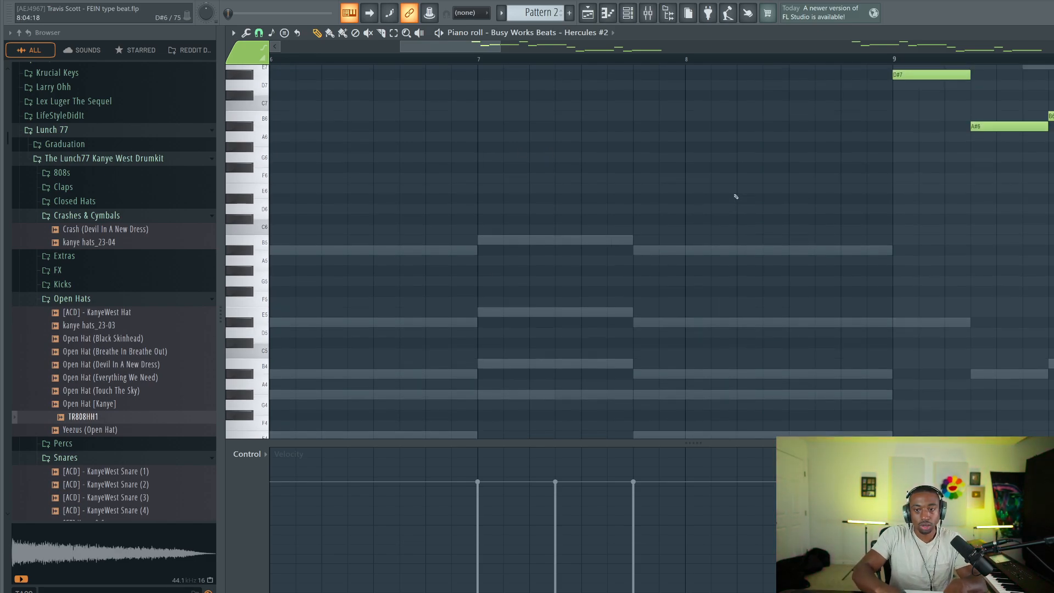
click(894, 58)
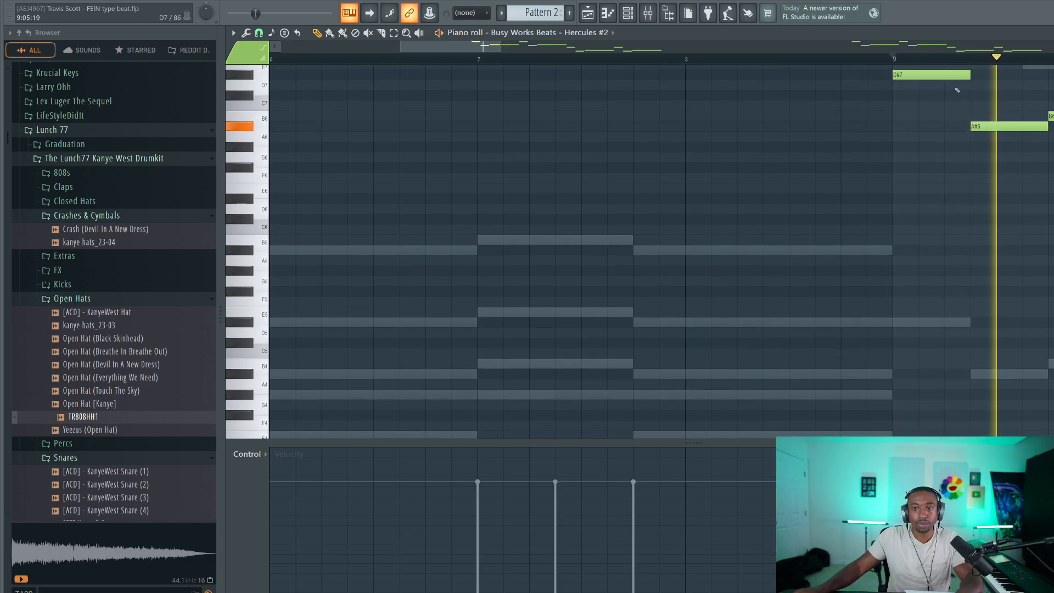
key(ctrl+Down)
key(space)
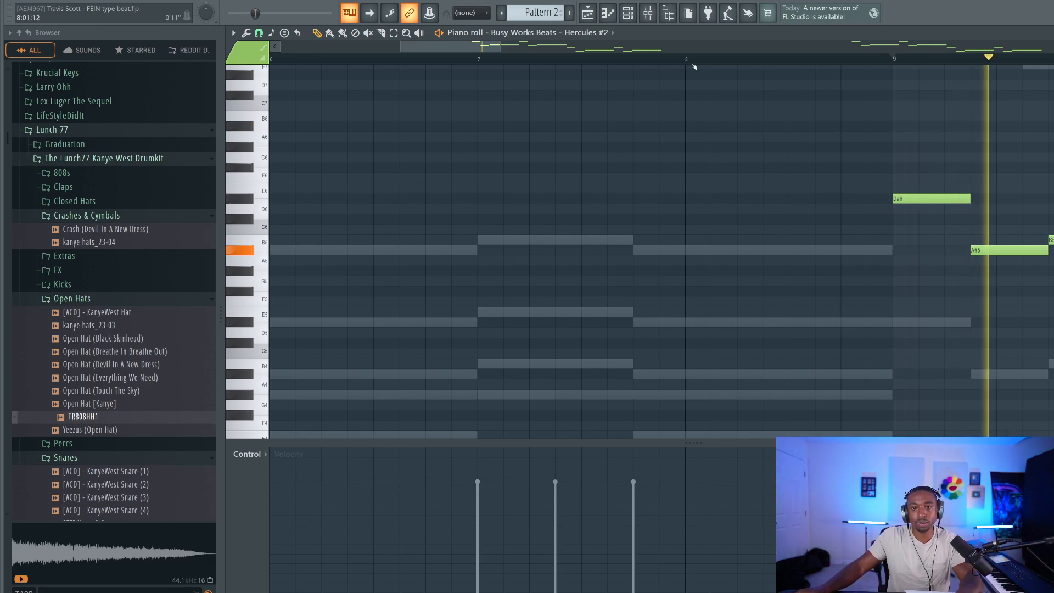
Step: Play the Hercules #2 melody in the piano roll and check its mixer track and effect slots
scroll(694, 61, up, 1)
scroll(702, 54, down, 4)
scroll(703, 54, down, 4)
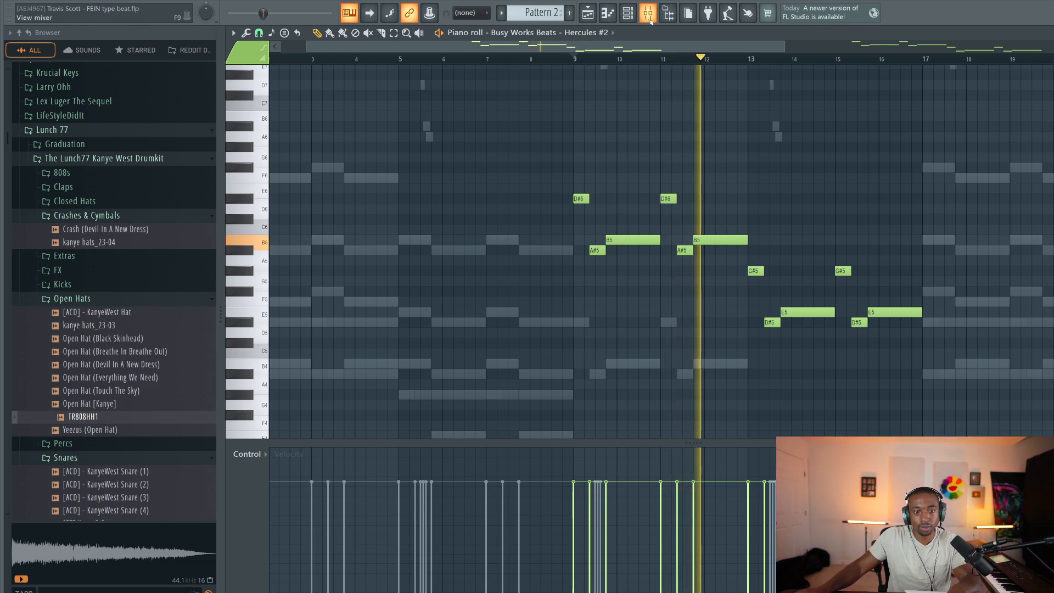
key(F9)
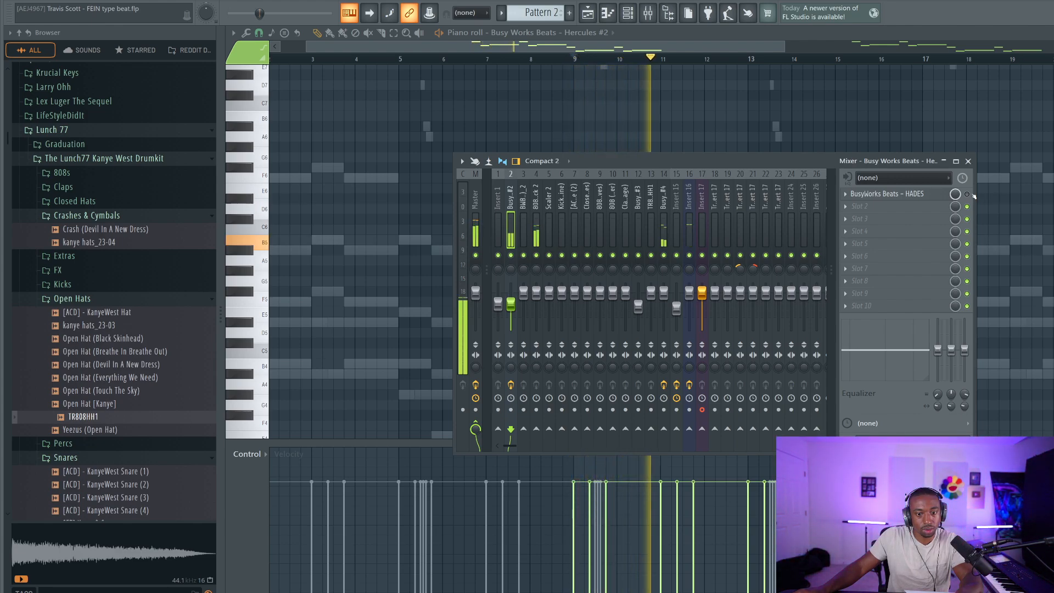
click(967, 161)
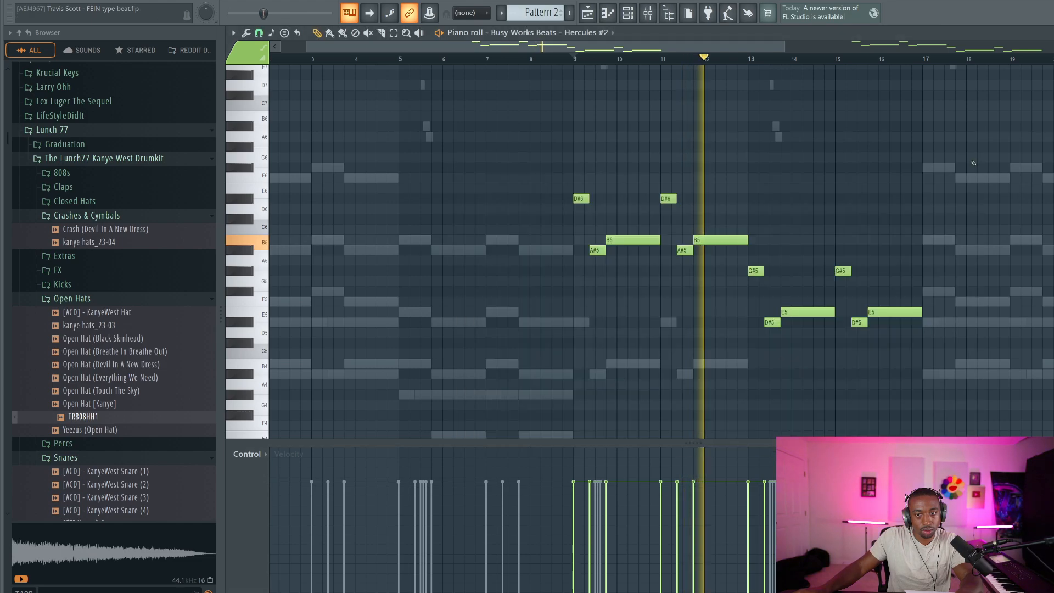
key(space)
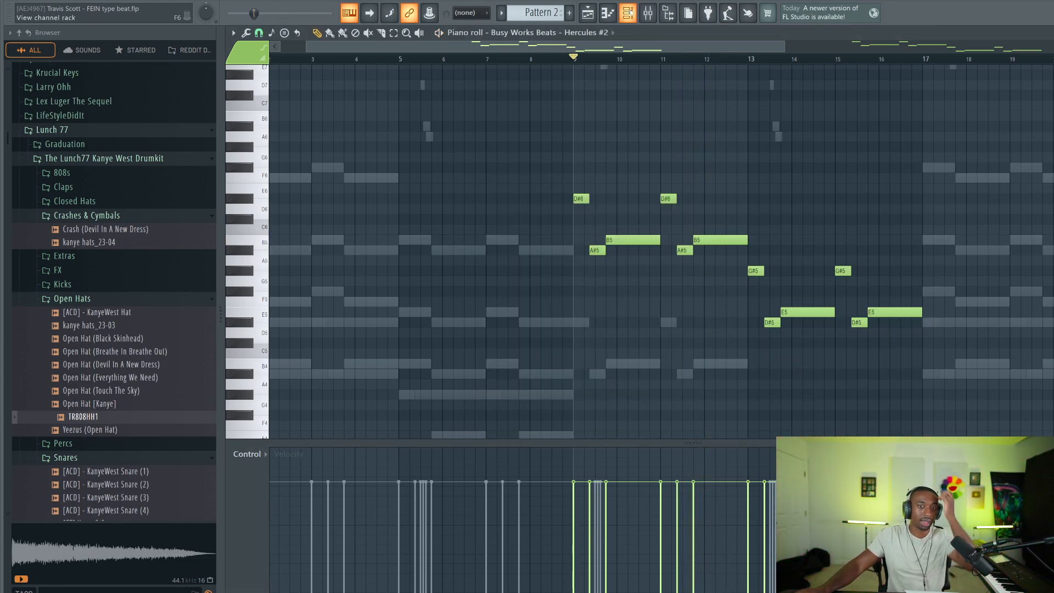
Step: Play Pattern 2 while viewing the channel rack, and return to the playlist
click(647, 14)
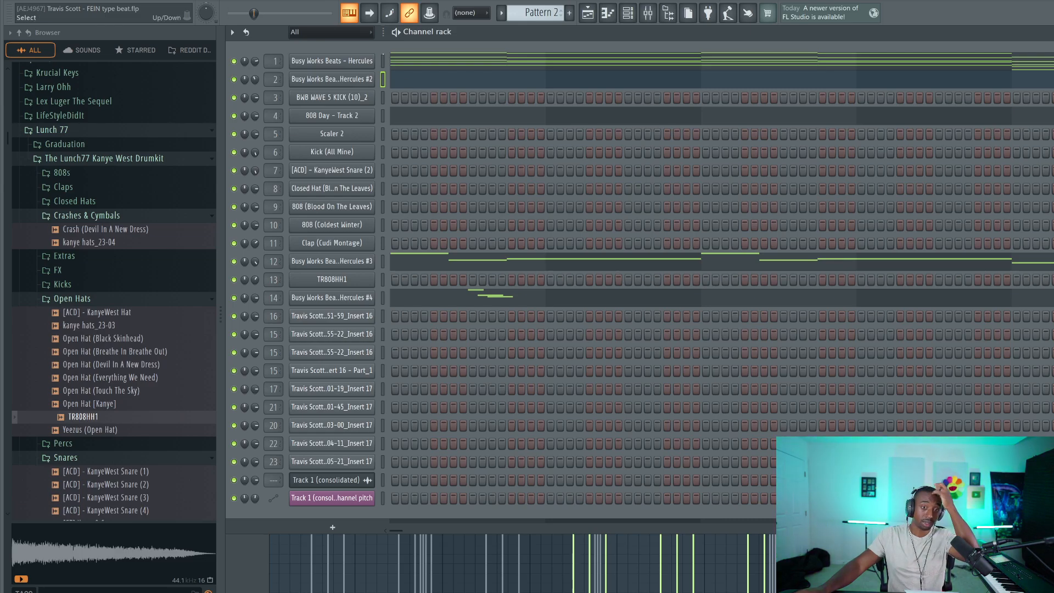
key(space)
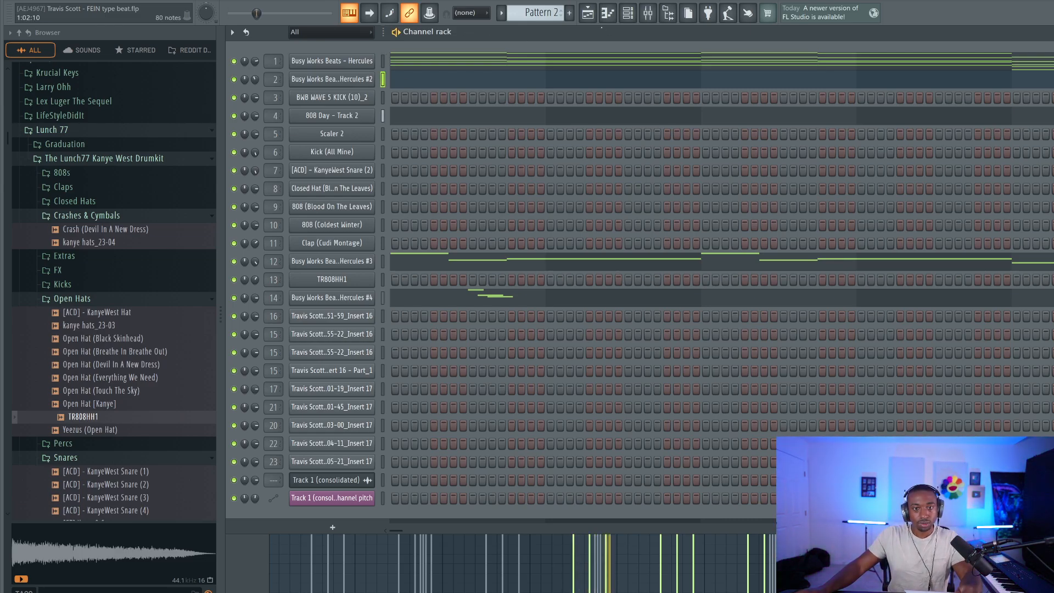
click(592, 20)
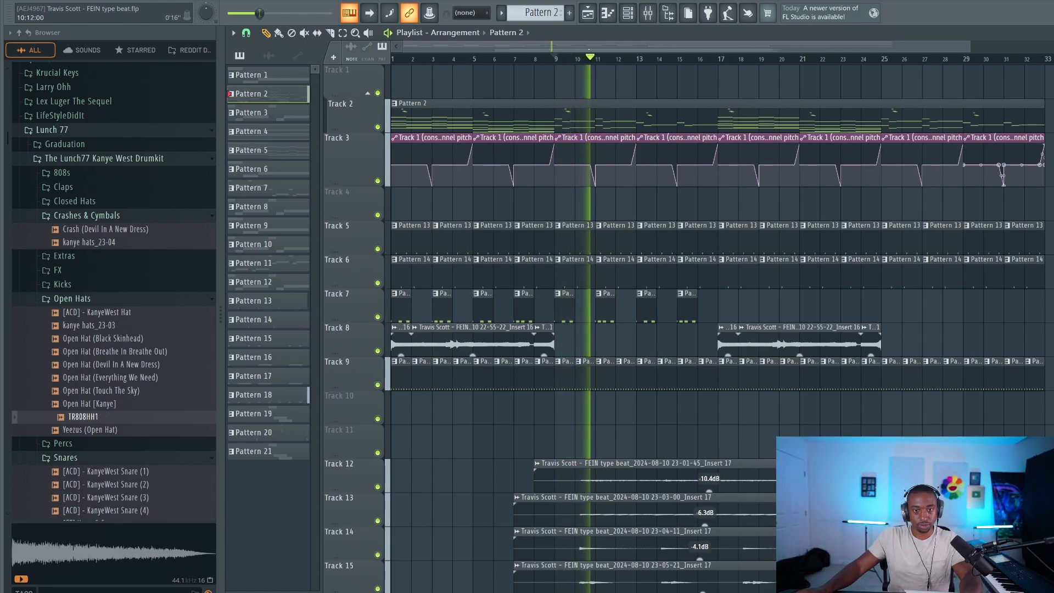
key(space)
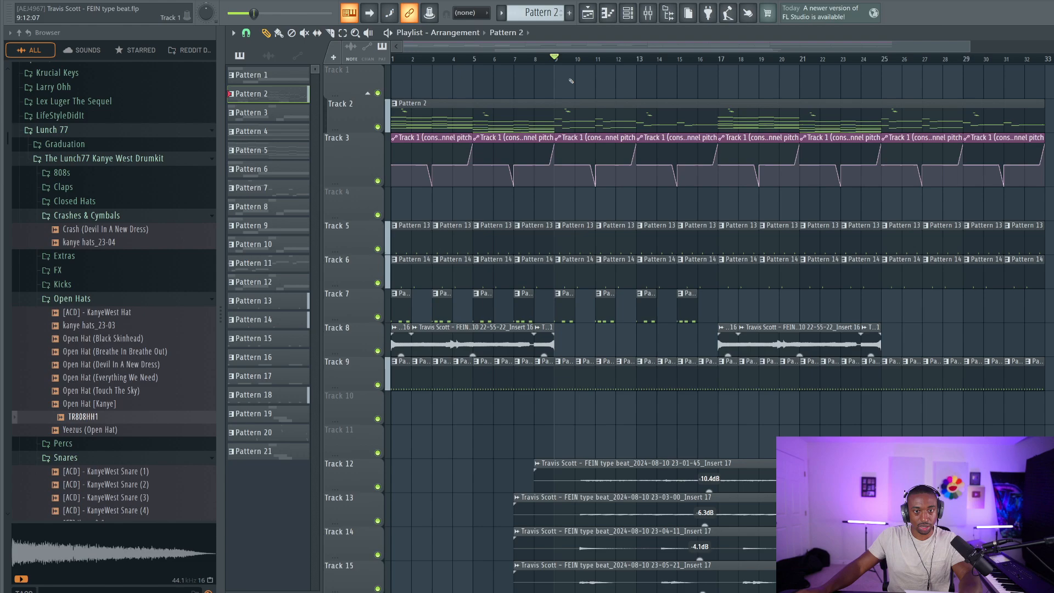
Step: Consolidate Track 2 into a 32-bar WAV audio clip and close the ASIO Link Pro window
right_click(375, 104)
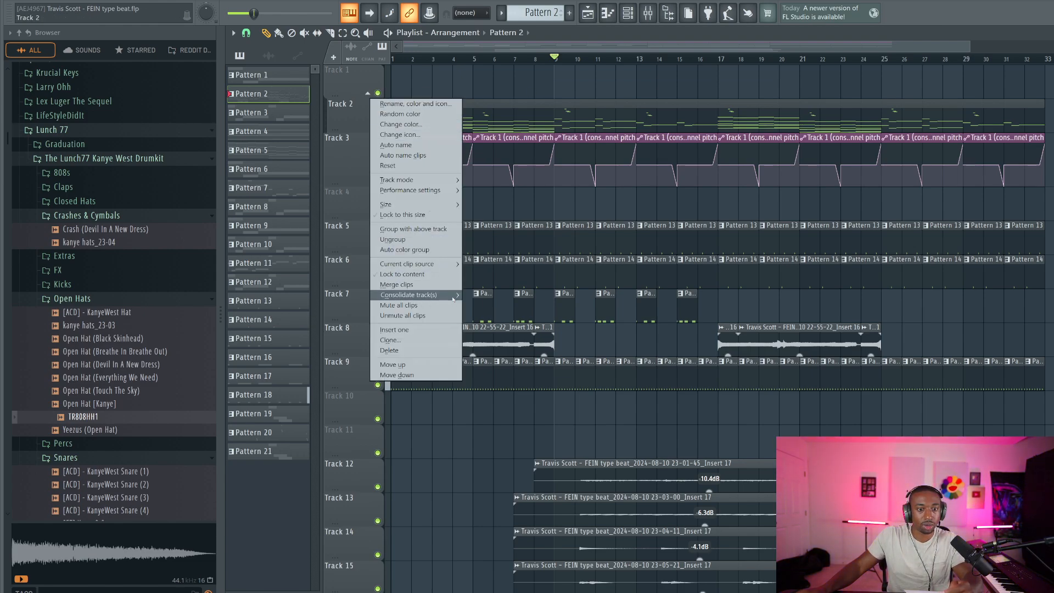
mouse_move(454, 299)
click(491, 296)
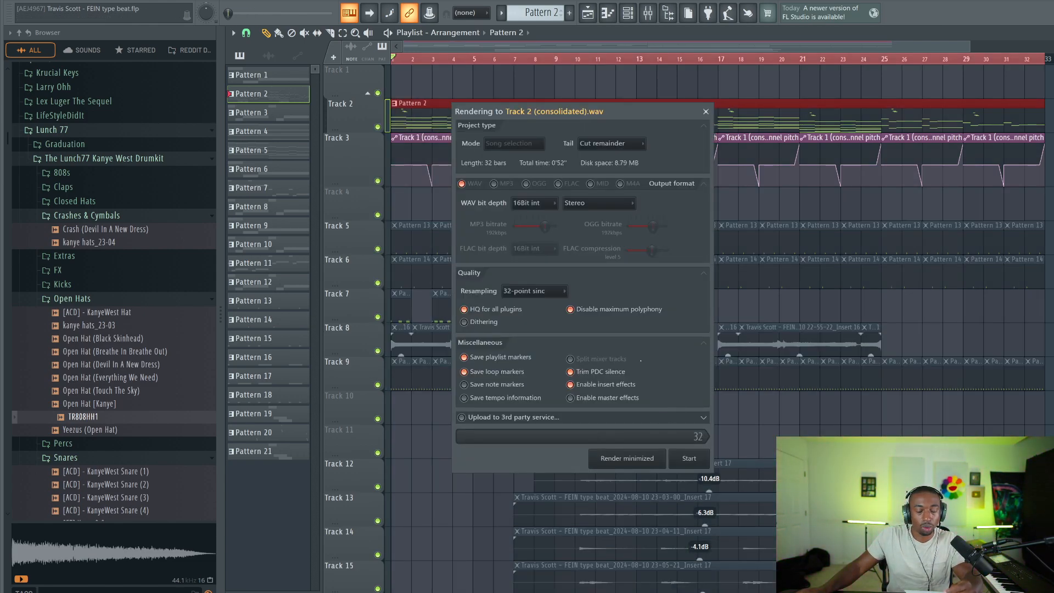
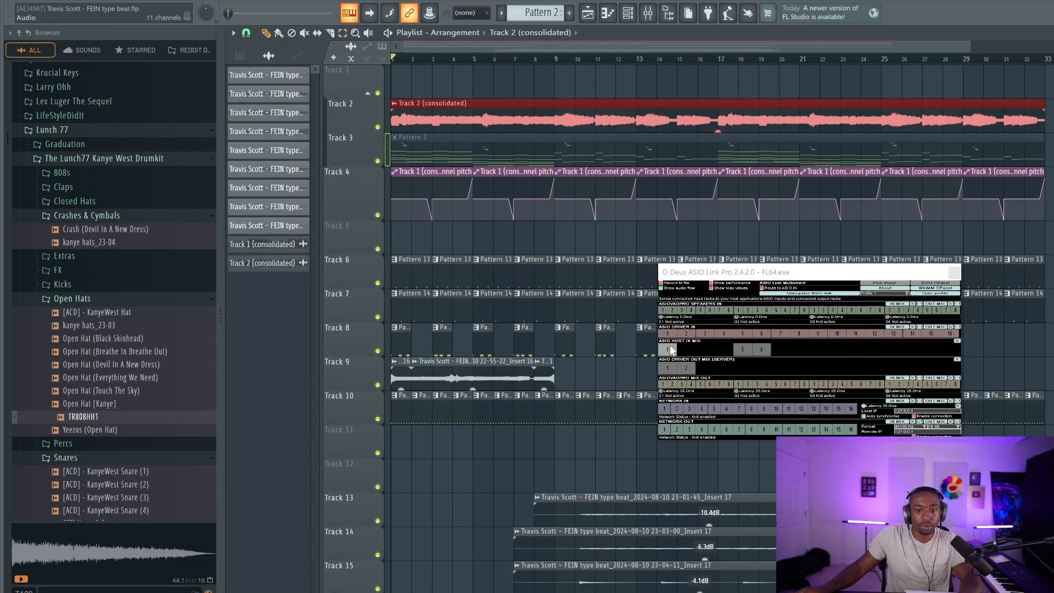
drag(666, 336, 668, 349)
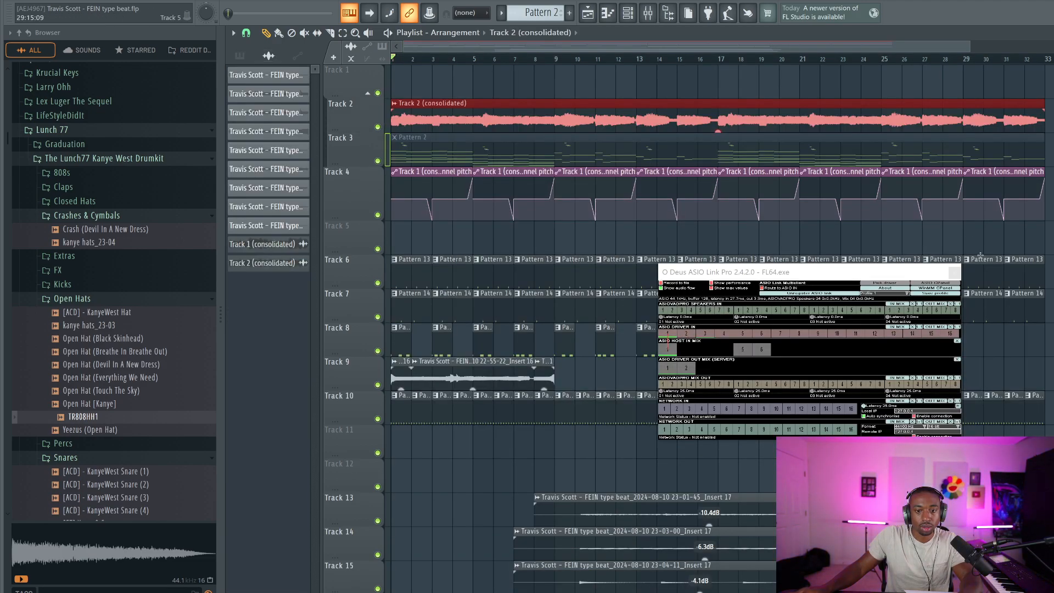
click(955, 272)
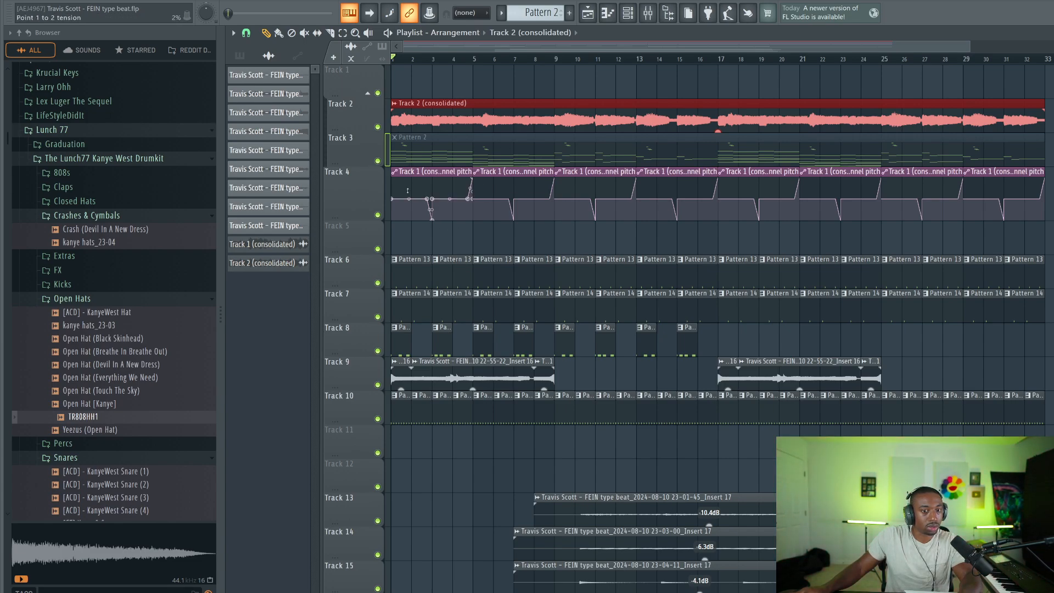
Step: Delete all Track 1 channel pitch automation clips from Track 4, along with their automation channel
drag(408, 190, 1052, 212)
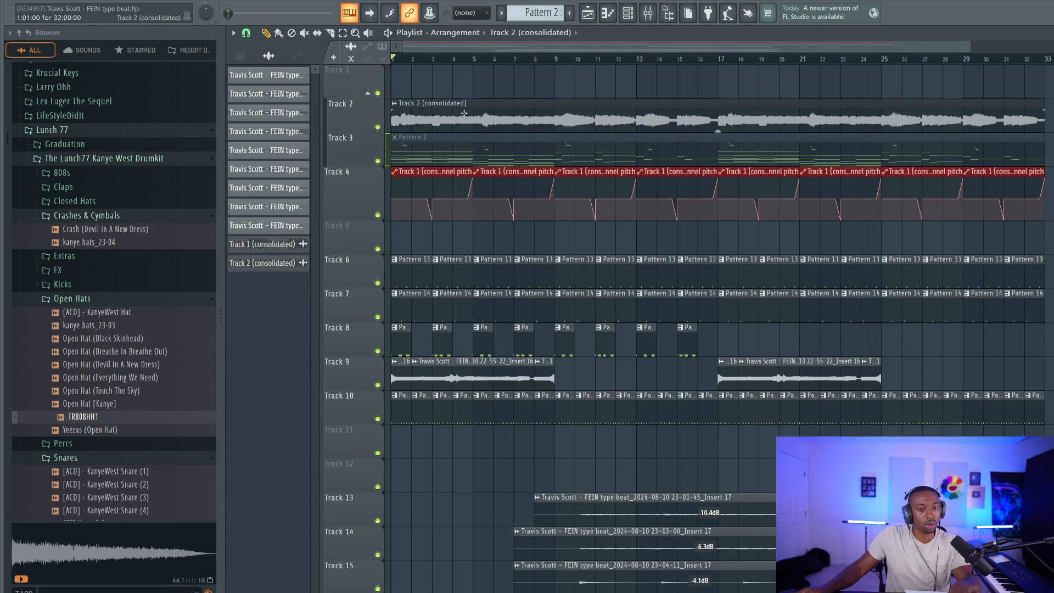
key(Delete)
click(297, 56)
right_click(286, 75)
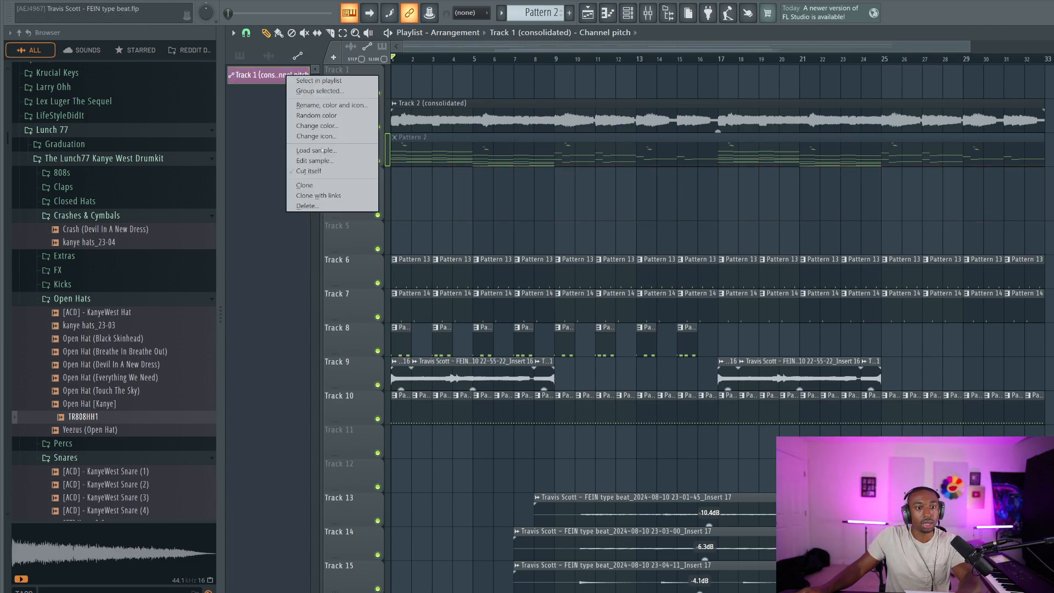
click(306, 206)
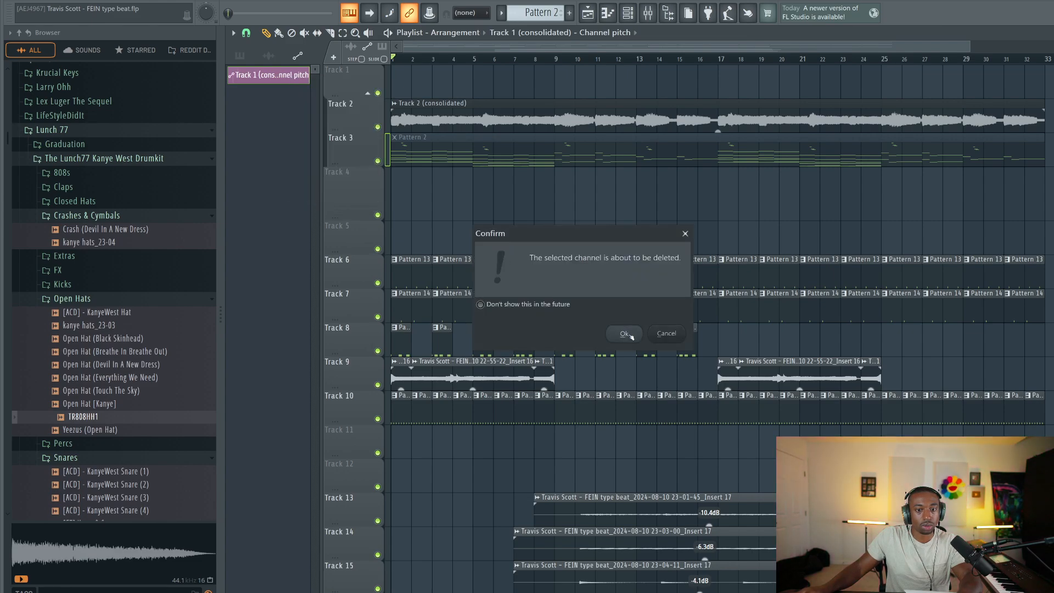
click(625, 333)
Step: Create an automation clip for the channel pitch of the Track 2 (consolidated) audio clip
double_click(511, 114)
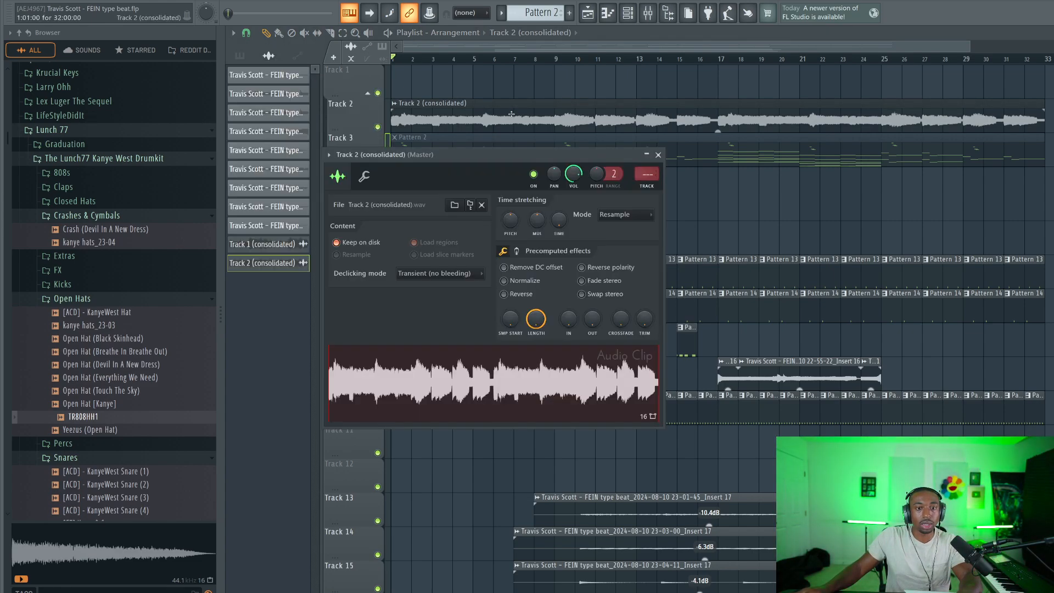
right_click(596, 177)
click(631, 254)
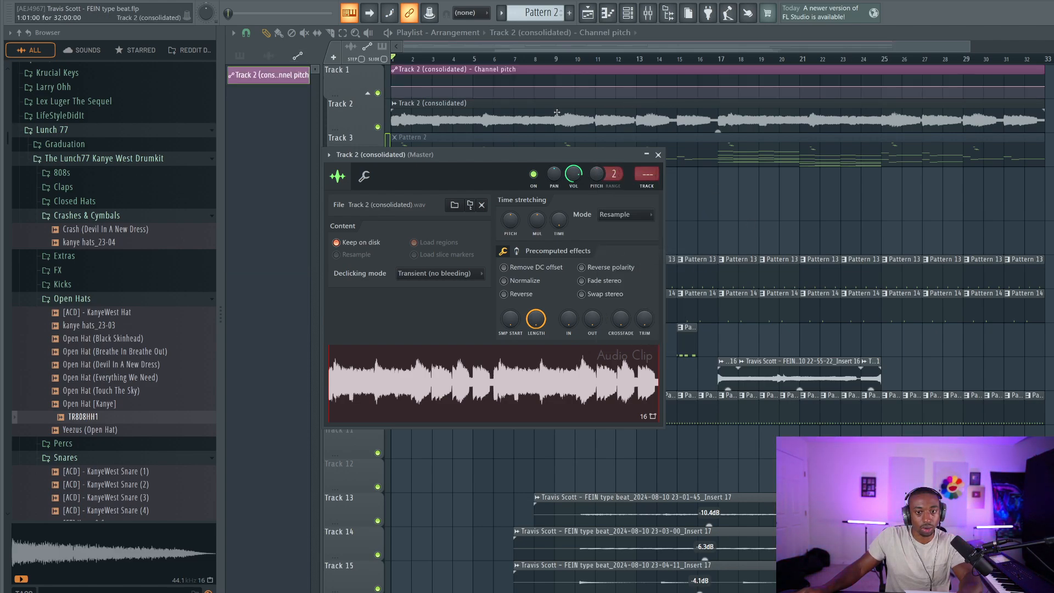
key(Escape)
Step: Set the playlist snap to Beat and copy the value of the channel pitch automation's starting point
click(247, 33)
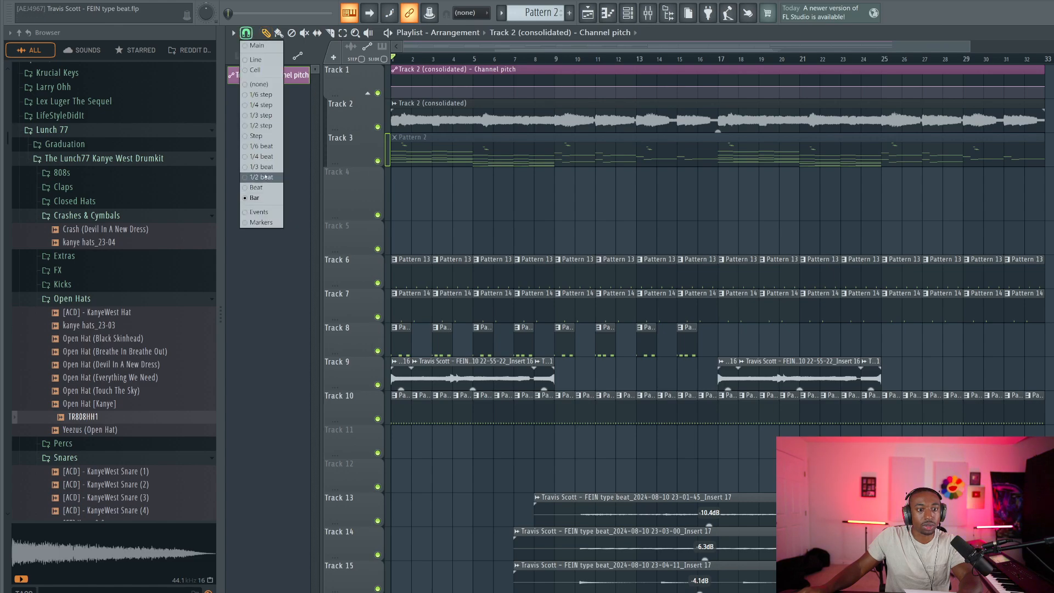
click(261, 188)
scroll(434, 59, up, 3)
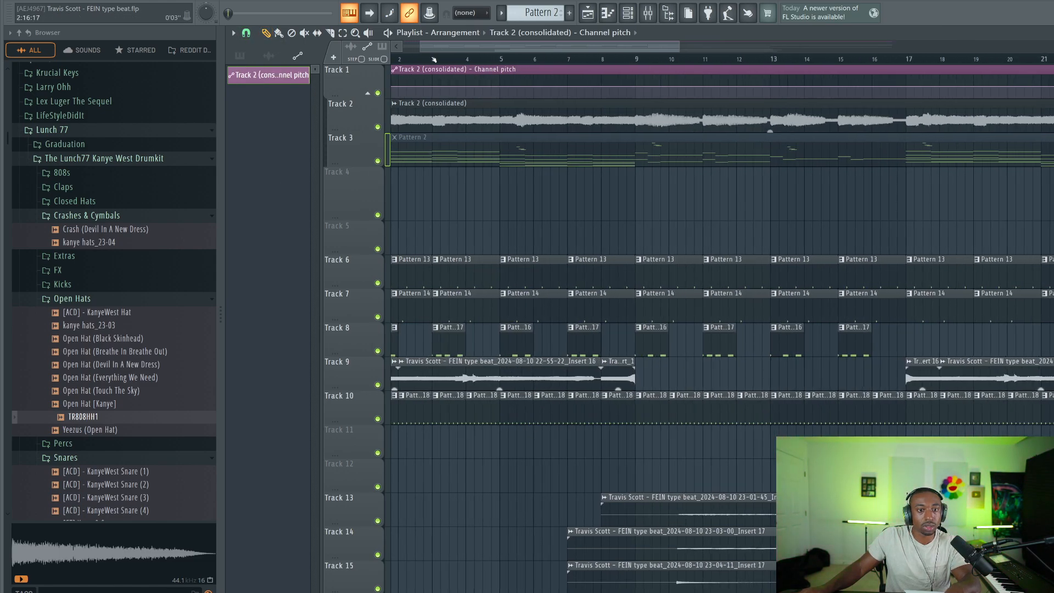
right_click(393, 87)
click(419, 258)
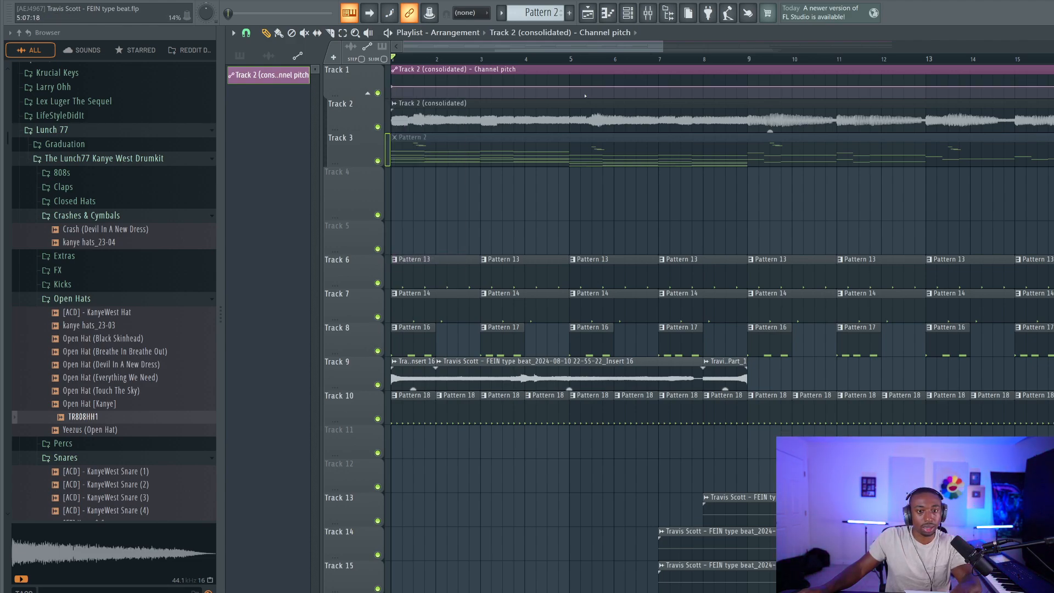
Step: Enlarge Track 1 and shape a pitch drop from 50% at beat 4 of bar 2 to the minimum at bar 3, returning near the centre
key(space)
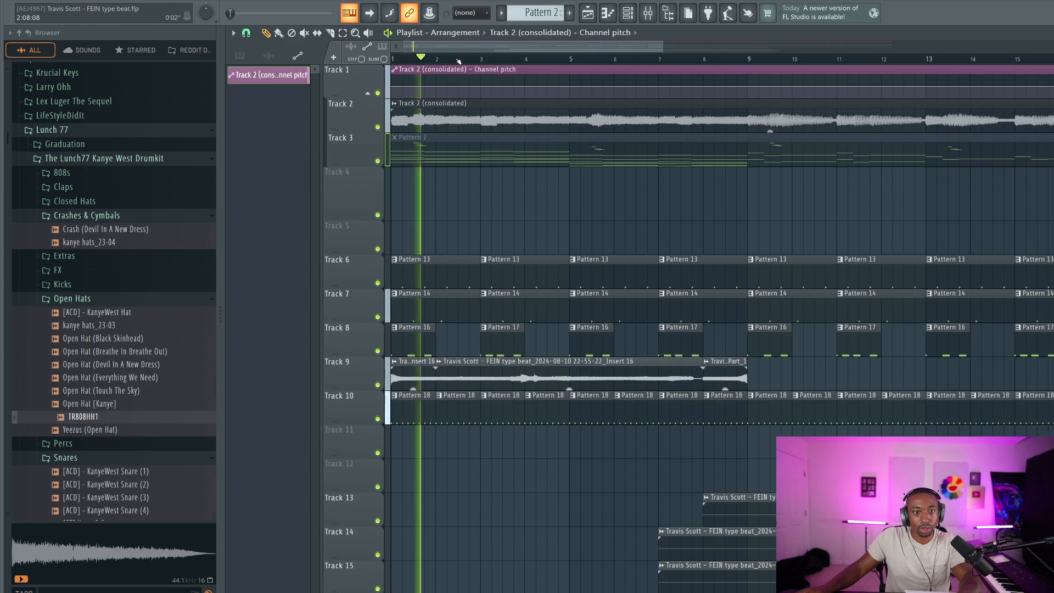
scroll(481, 85, up, 2)
drag(482, 85, 486, 90)
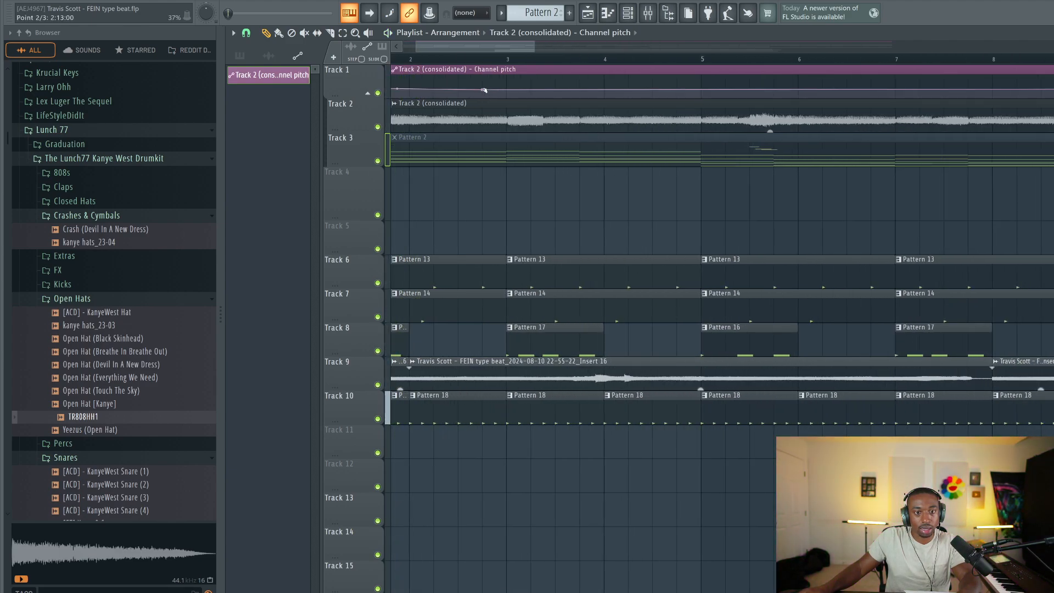
drag(351, 95, 351, 200)
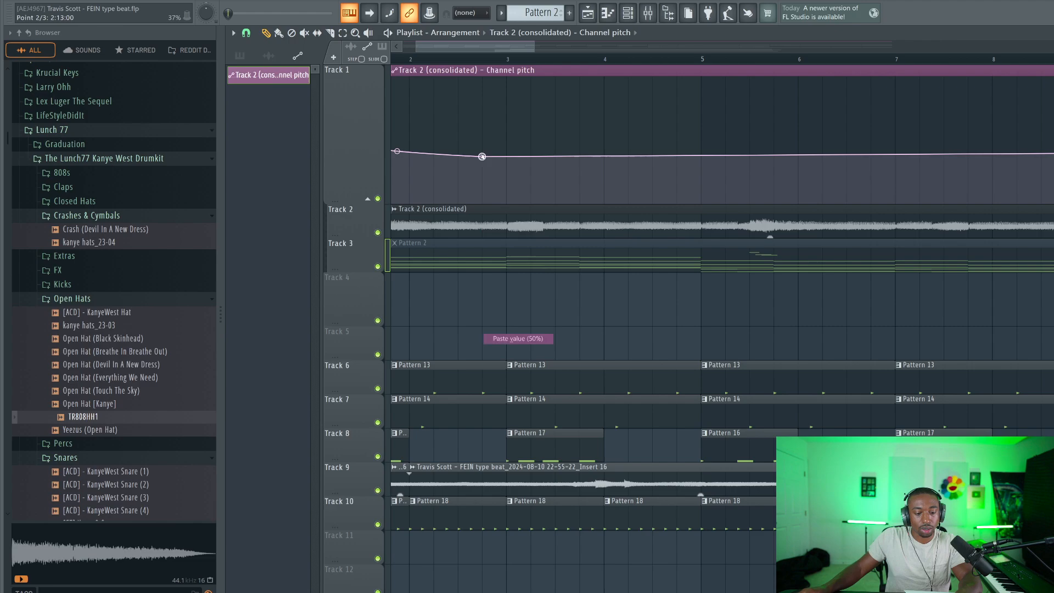
right_click(507, 199)
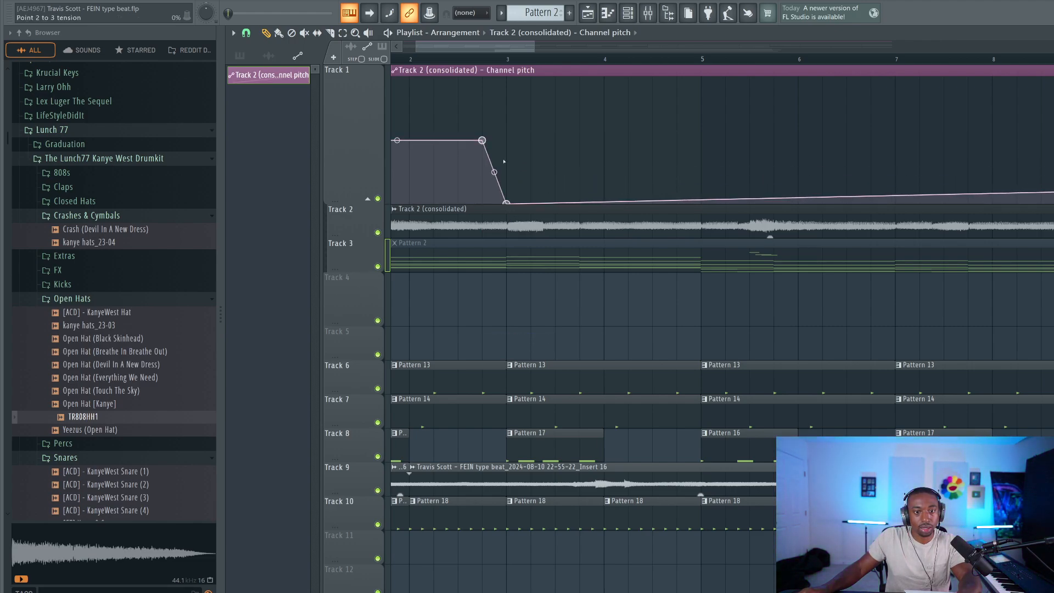
right_click(505, 141)
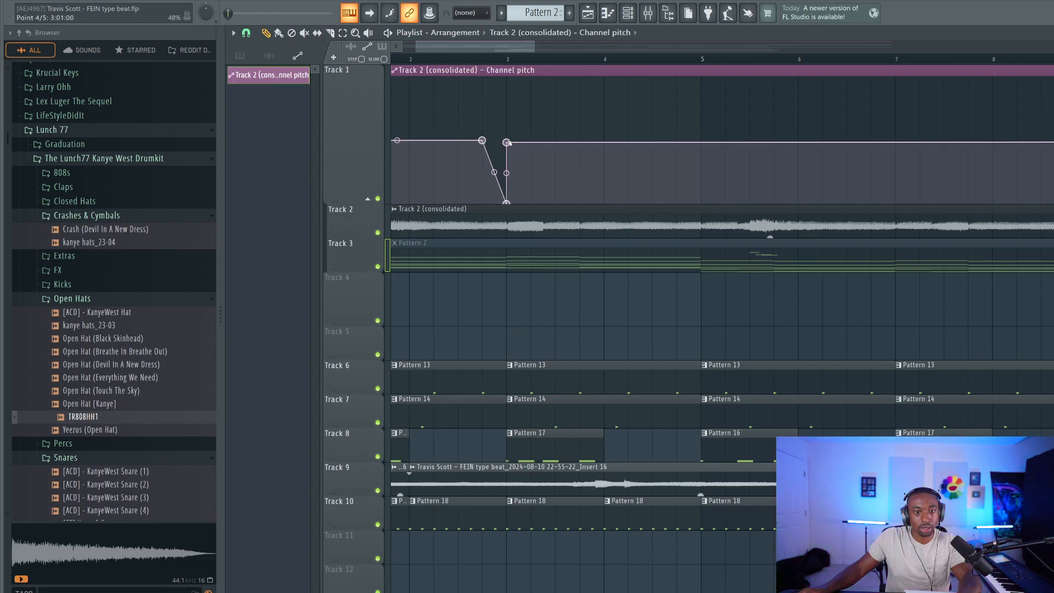
Step: Paste the copied value onto a point at the last beat of bar 4 and ramp the pitch to its maximum at bar 5
right_click(678, 142)
right_click(677, 141)
click(708, 322)
right_click(700, 87)
drag(700, 87, 700, 76)
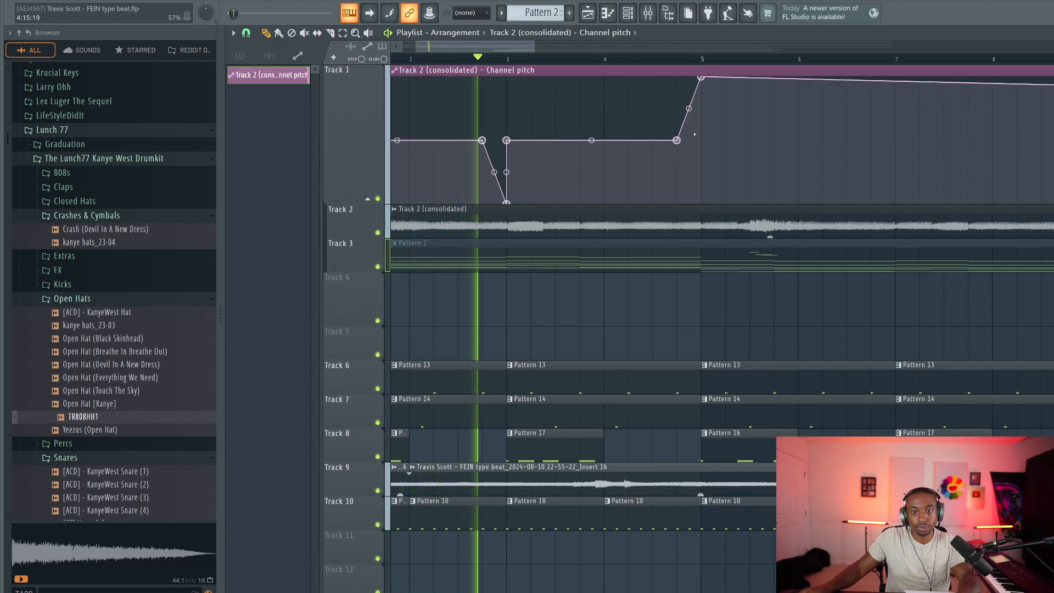
Step: Add a point at bar 5 with the copied centre value to drop the pitch straight back, and stop playback
right_click(701, 142)
right_click(701, 142)
click(728, 323)
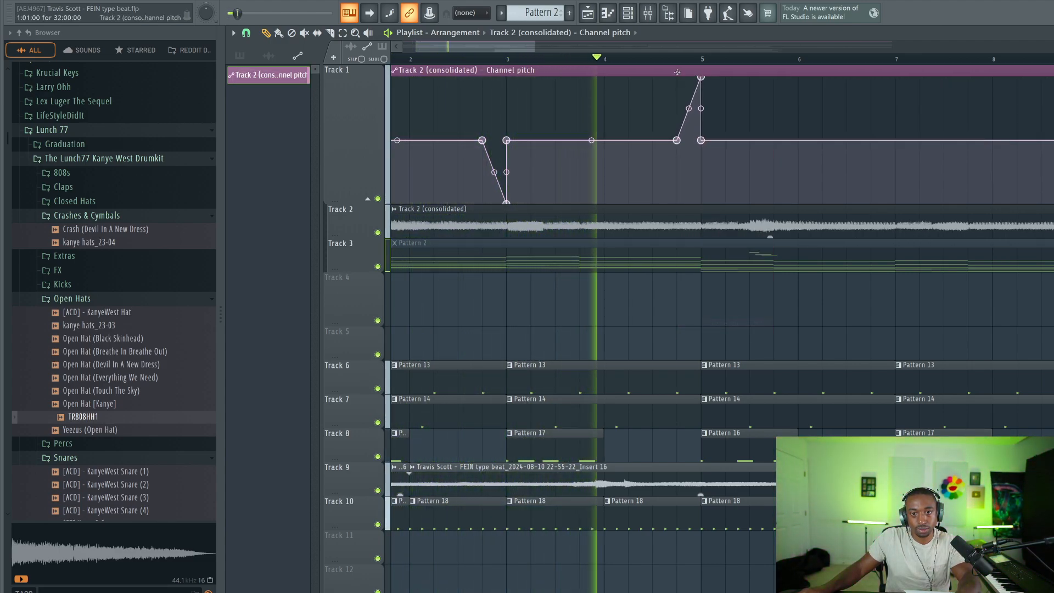
scroll(677, 71, down, 3)
key(space)
scroll(560, 331, down, 3)
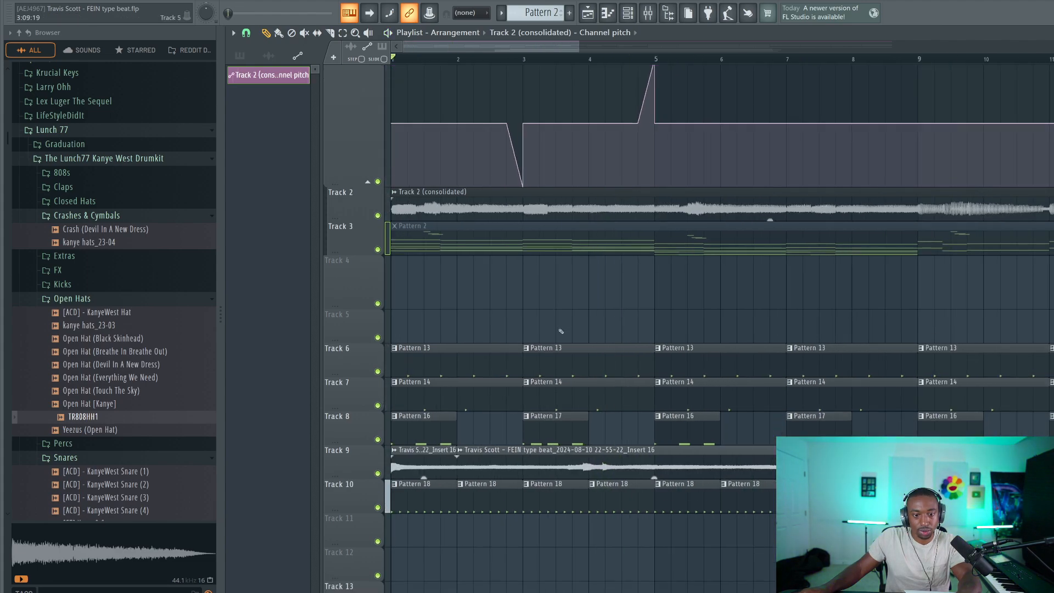
scroll(546, 226, up, 3)
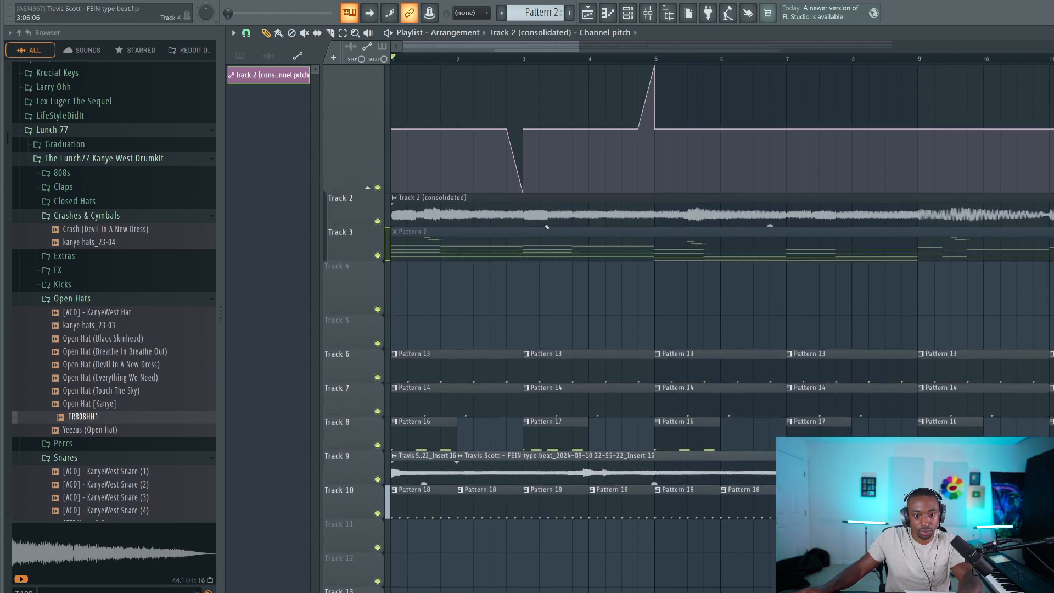
scroll(546, 226, up, 1)
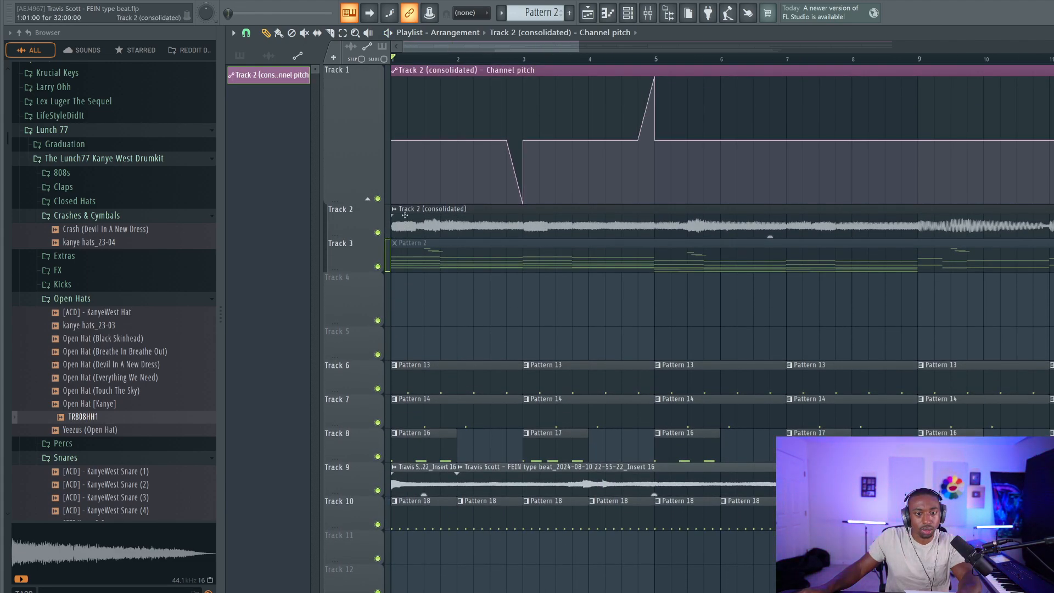
Step: Play back the channel pitch automation from bar 1 to hear the drop at bar 3 and the rise at bar 5
key(space)
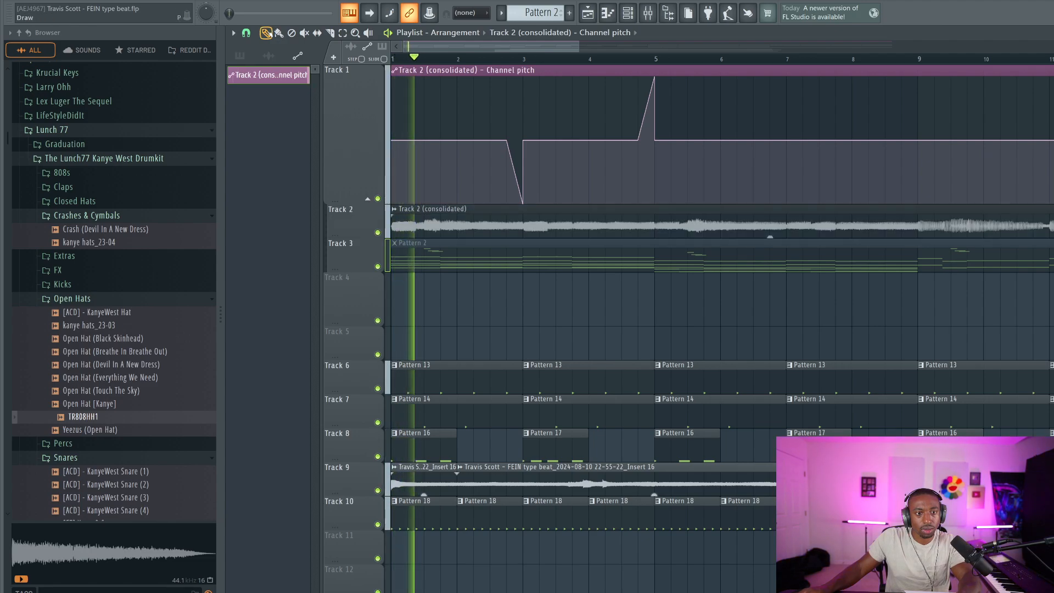
scroll(423, 58, up, 3)
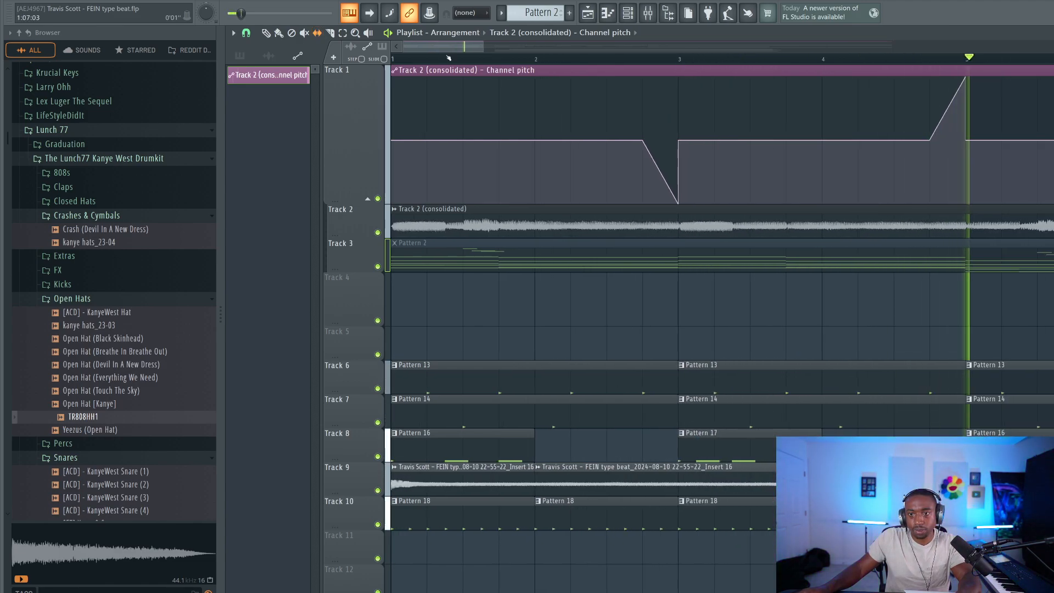
key(space)
scroll(403, 49, down, 4)
key(space)
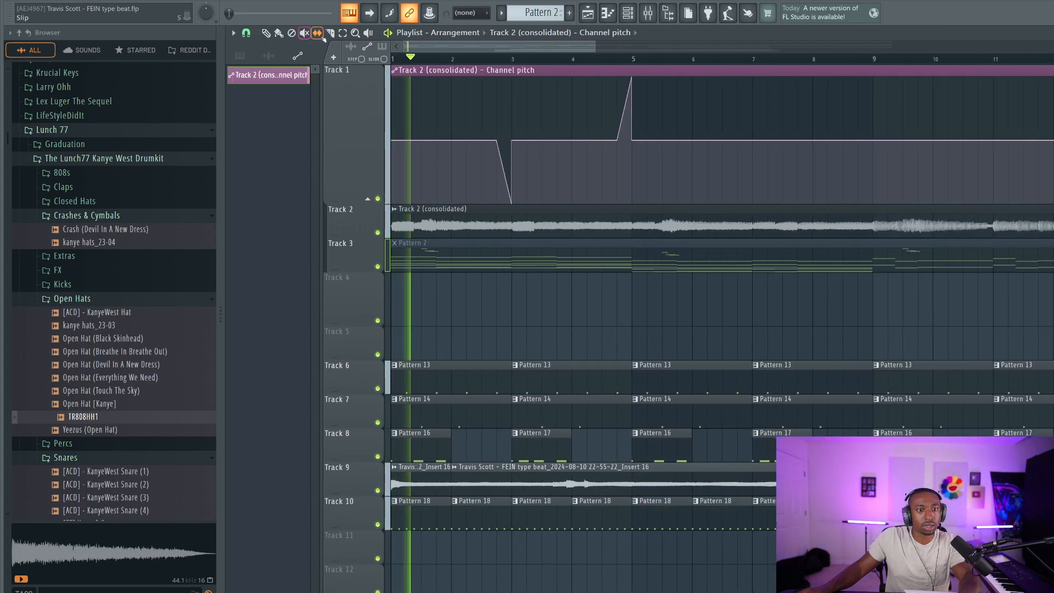
Step: Slice the channel pitch automation clip at bar 5, delete the portion after the cut, and stop playback
click(331, 32)
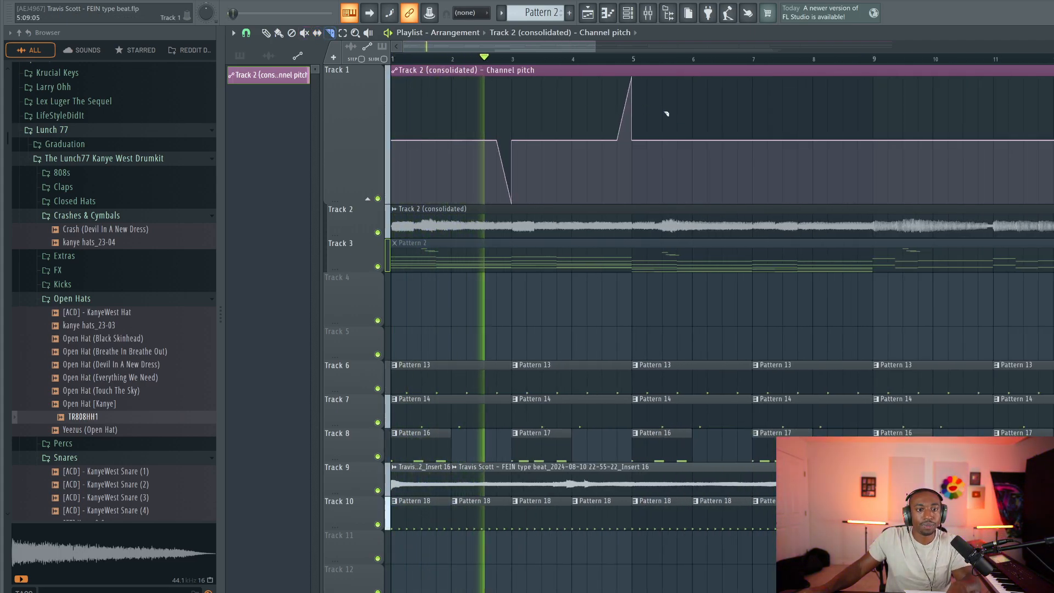
drag(647, 144, 637, 158)
ctrl+click(679, 103)
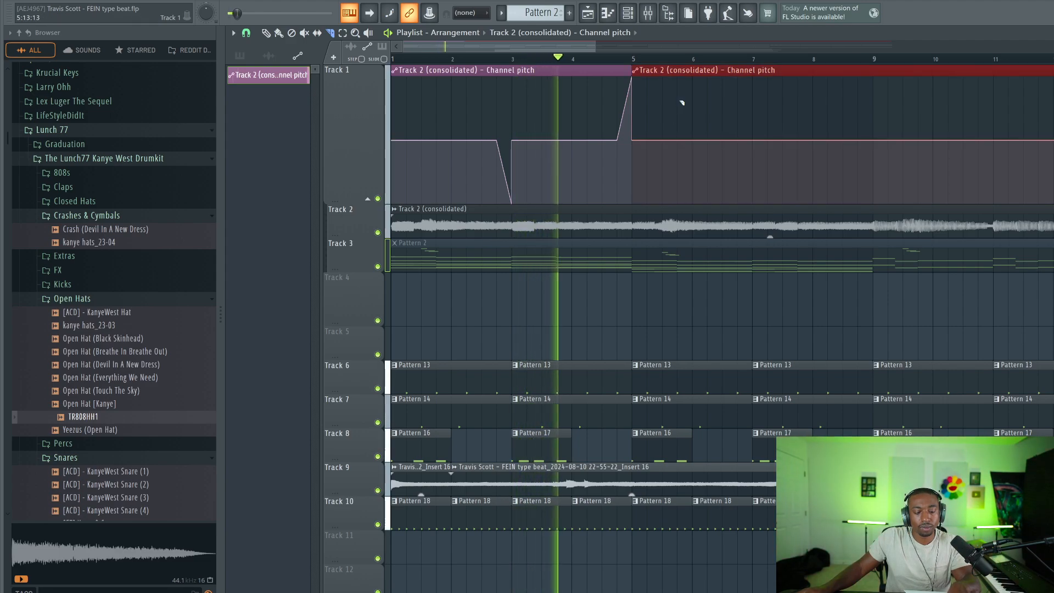
key(Delete)
key(space)
Step: Duplicate the four-bar channel pitch automation clip end to end along Track 1 until it reaches bar 33
drag(662, 88, 521, 106)
key(ctrl+b)
key(ctrl+b)
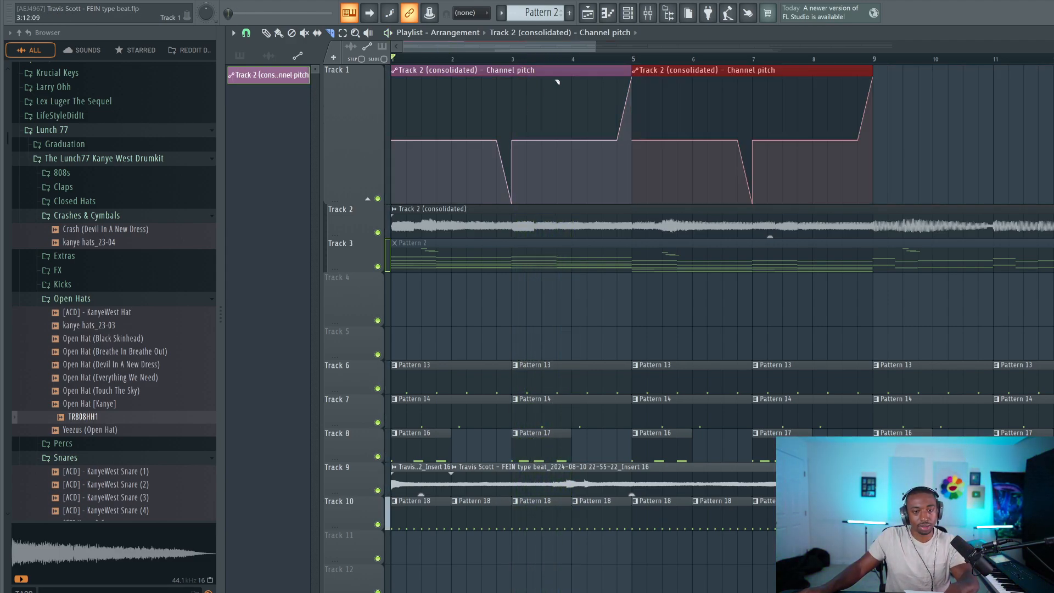
scroll(546, 61, down, 4)
scroll(546, 62, down, 2)
key(ctrl+b)
key(ctrl+b)
key(ctrl+b)
key(ctrl+b)
key(ctrl+b)
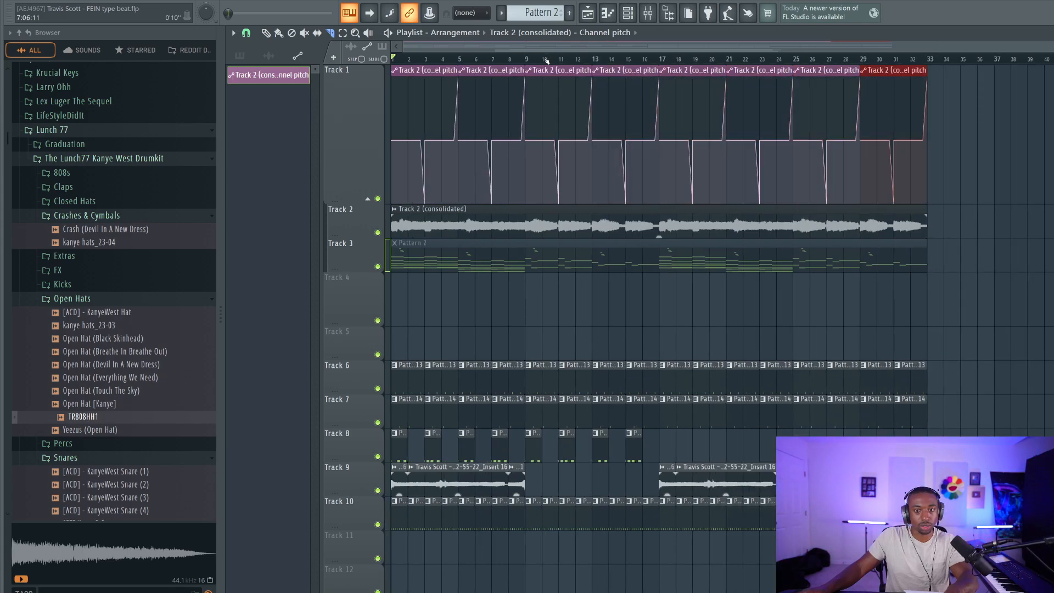
Step: Choose Beat as the playlist snap and shrink Track 1 to a compact height
click(246, 33)
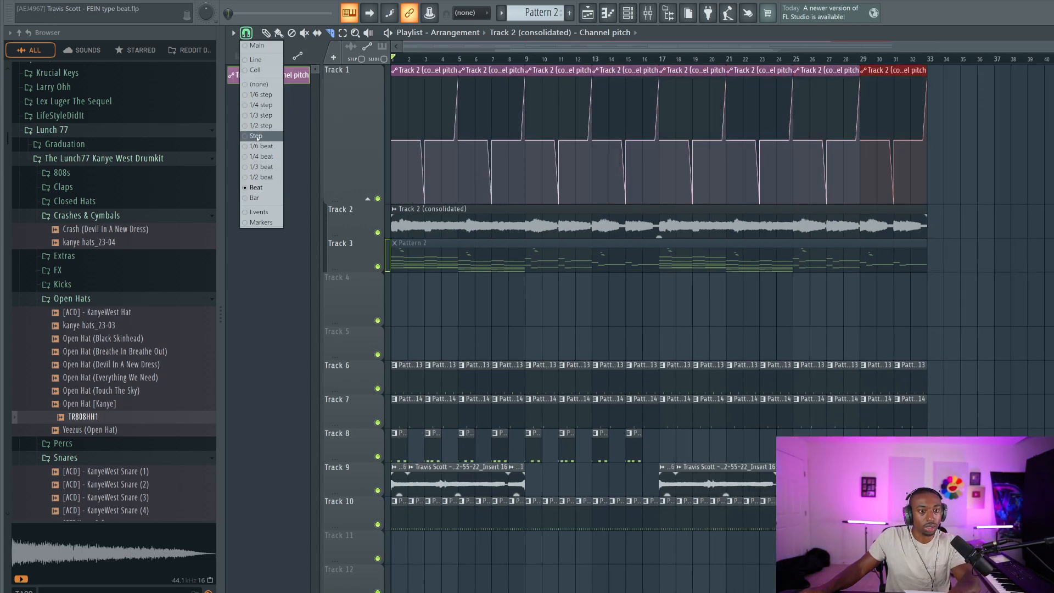
click(264, 189)
drag(372, 201, 393, 96)
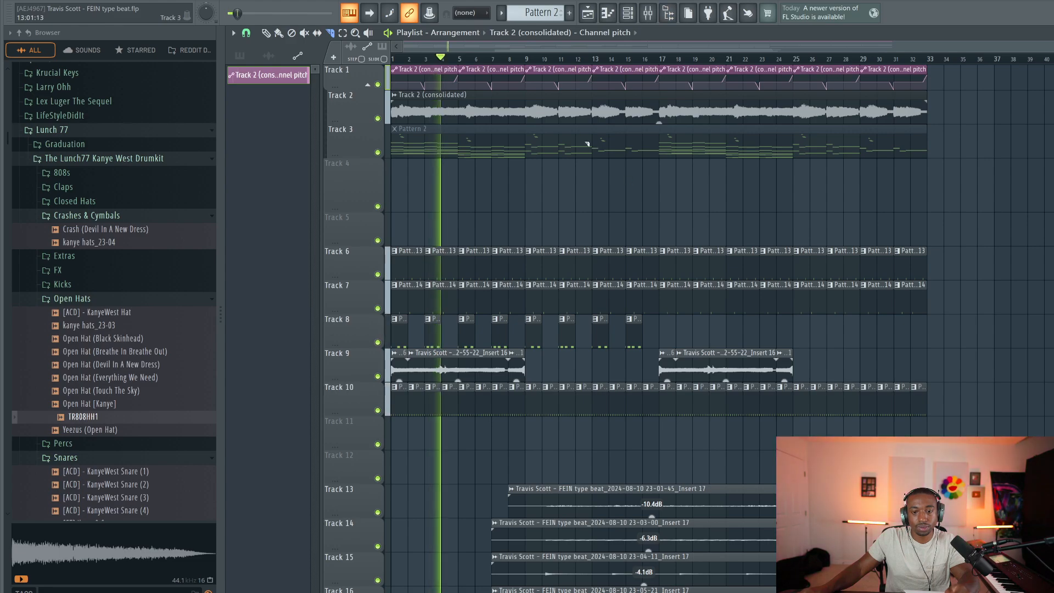
Step: Delete the long middle audio clips on Track 9 starting at bars 2 and 18, and stop playback
scroll(378, 149, down, 4)
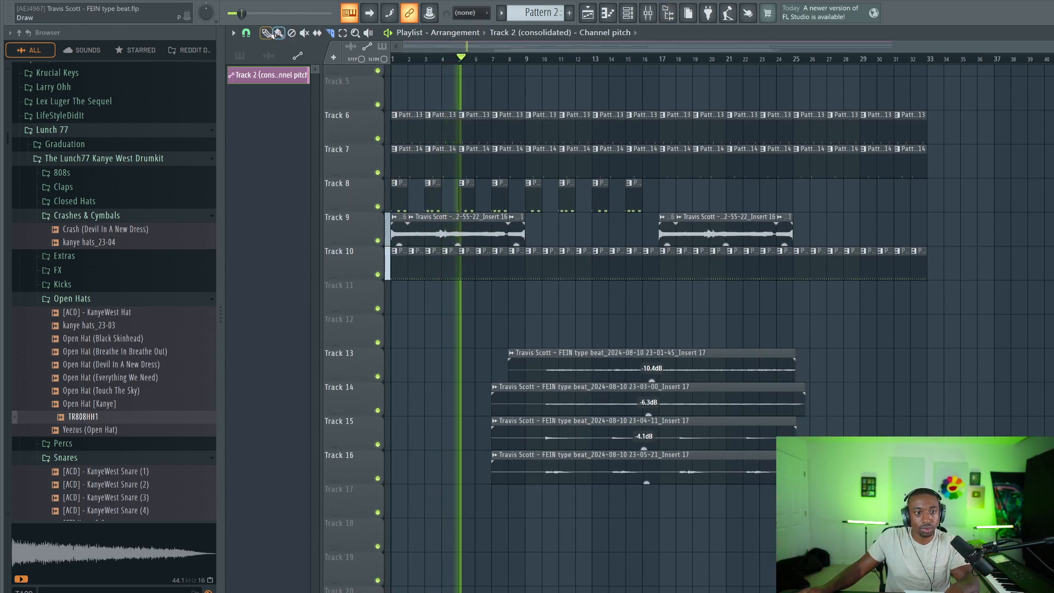
right_click(478, 229)
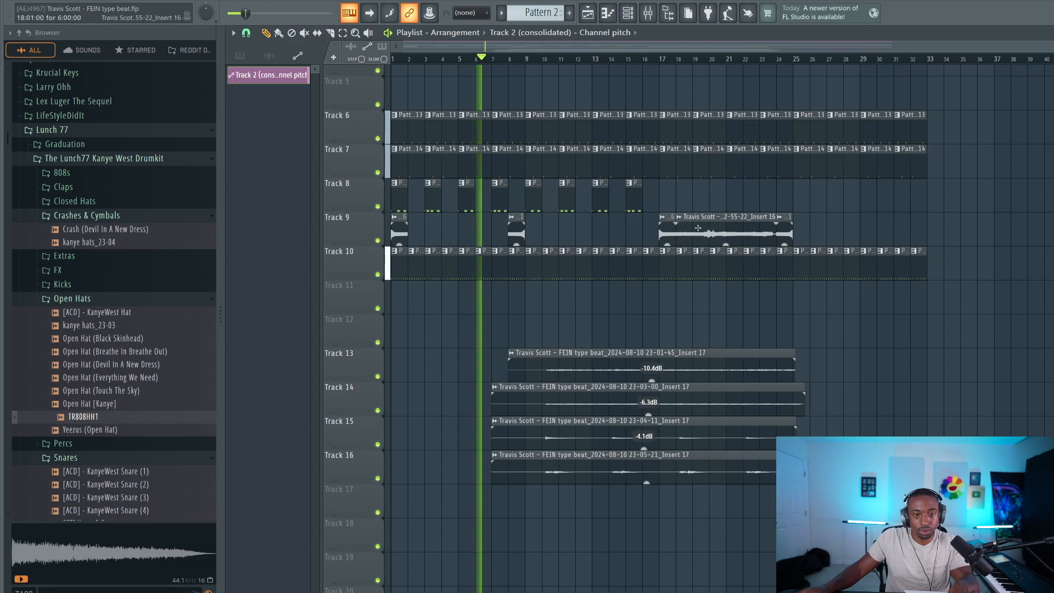
right_click(726, 234)
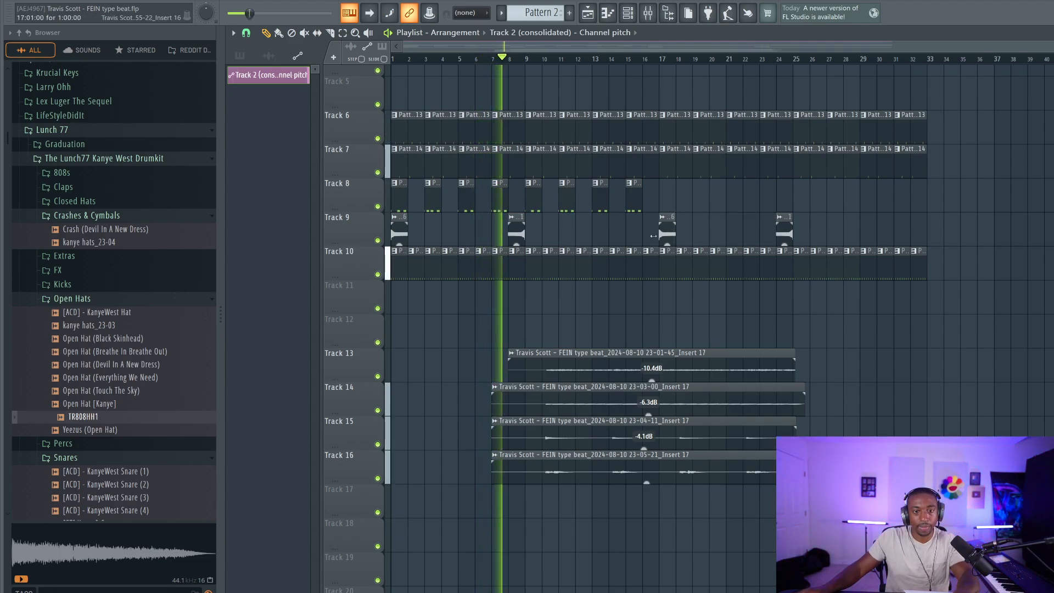
key(space)
Step: Solo Track 9 to listen to its short audio clip before bar 9, and restore the other tracks
double_click(516, 217)
click(510, 46)
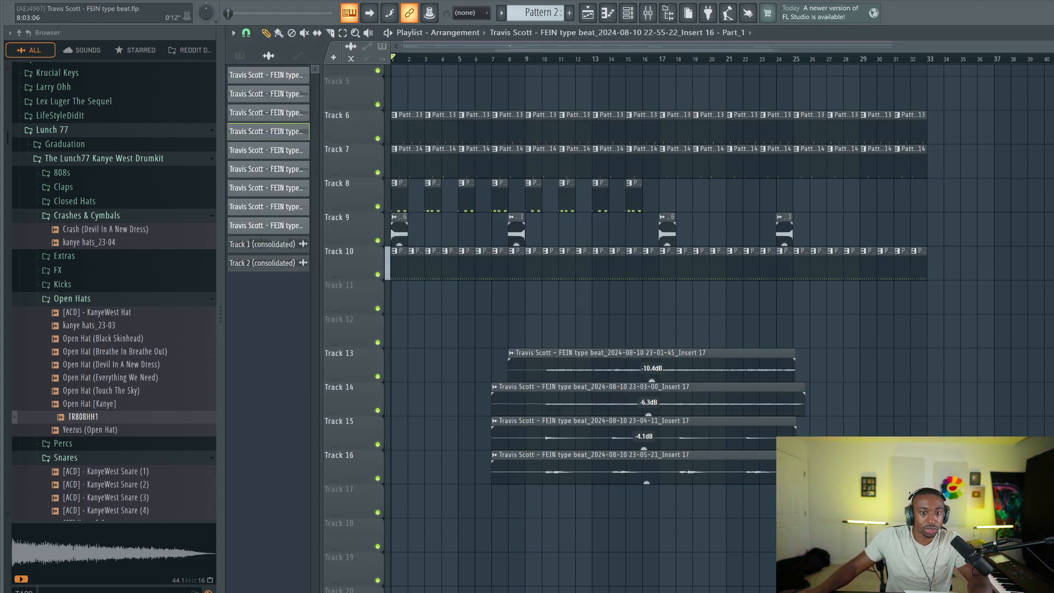
right_click(377, 240)
key(space)
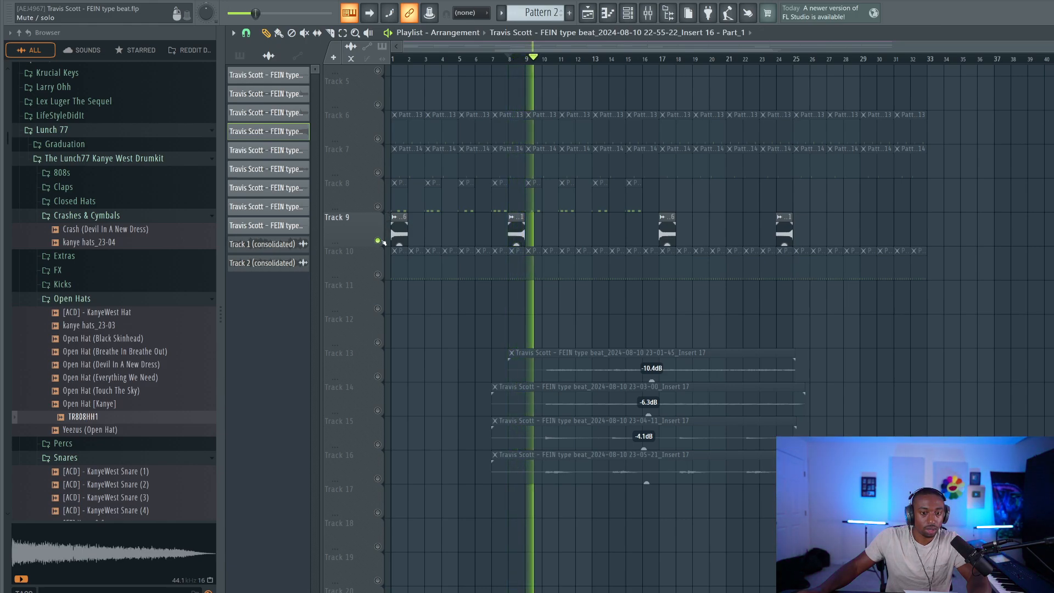
right_click(383, 242)
key(space)
Step: Play the arrangement and examine the mixer levels, the playlist tracks and the channel rack
click(649, 11)
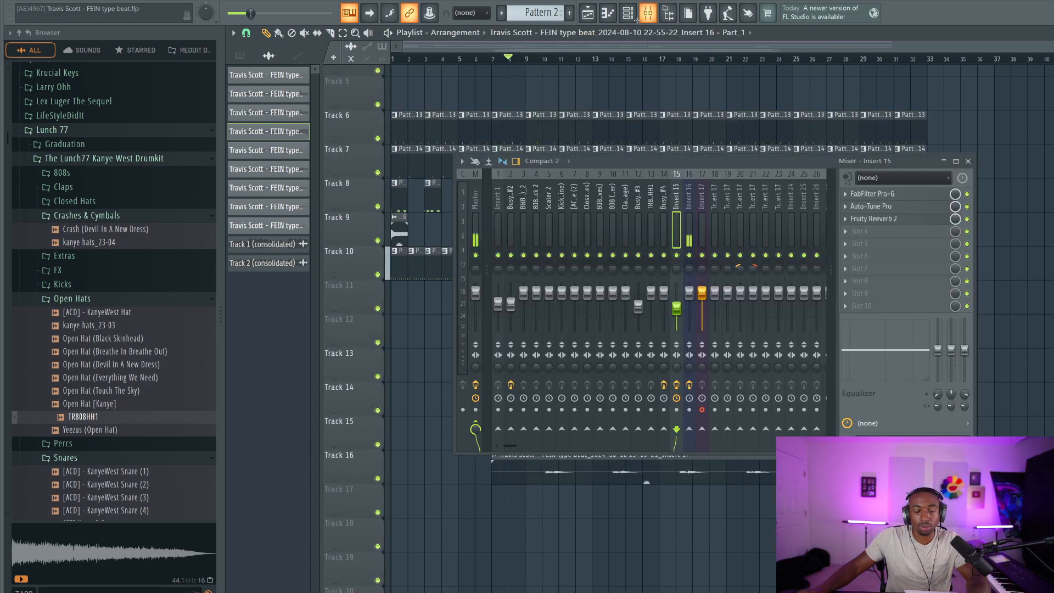
key(space)
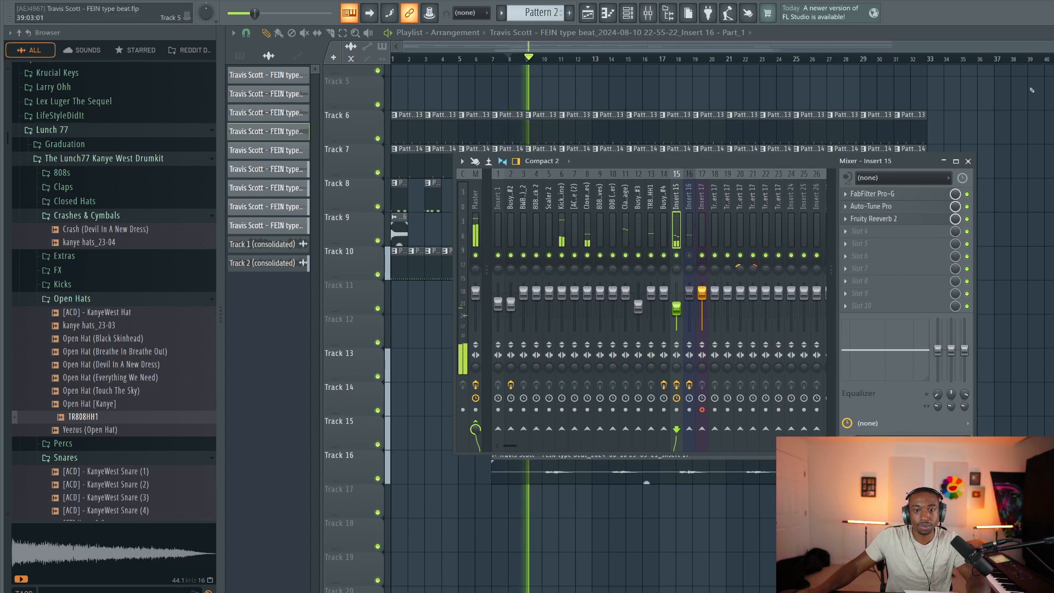
key(F9)
scroll(617, 242, up, 4)
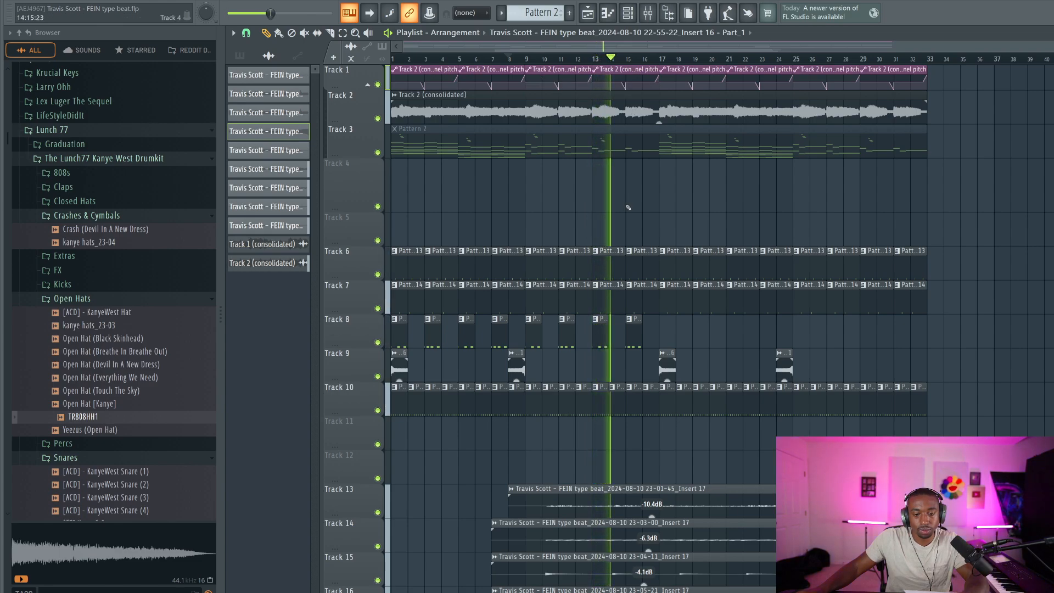
scroll(620, 230, down, 4)
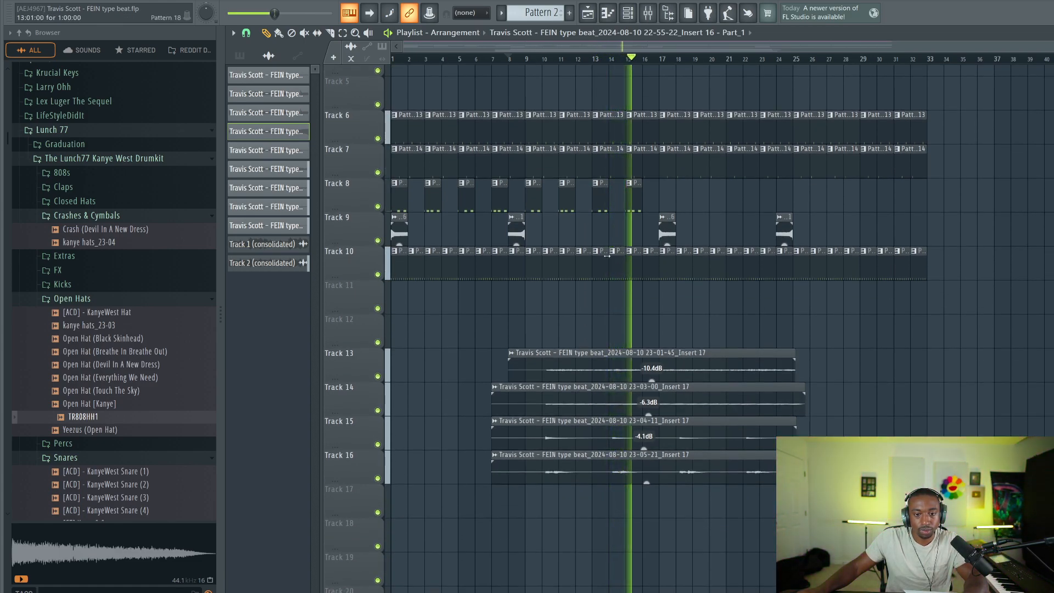
scroll(648, 257, up, 2)
scroll(675, 265, up, 2)
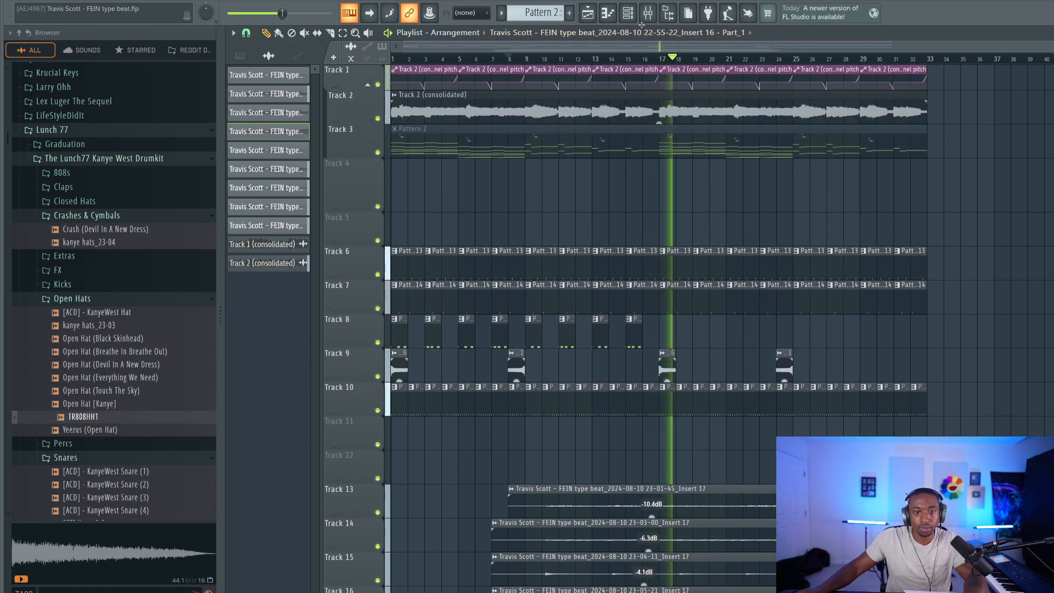
key(space)
click(657, 16)
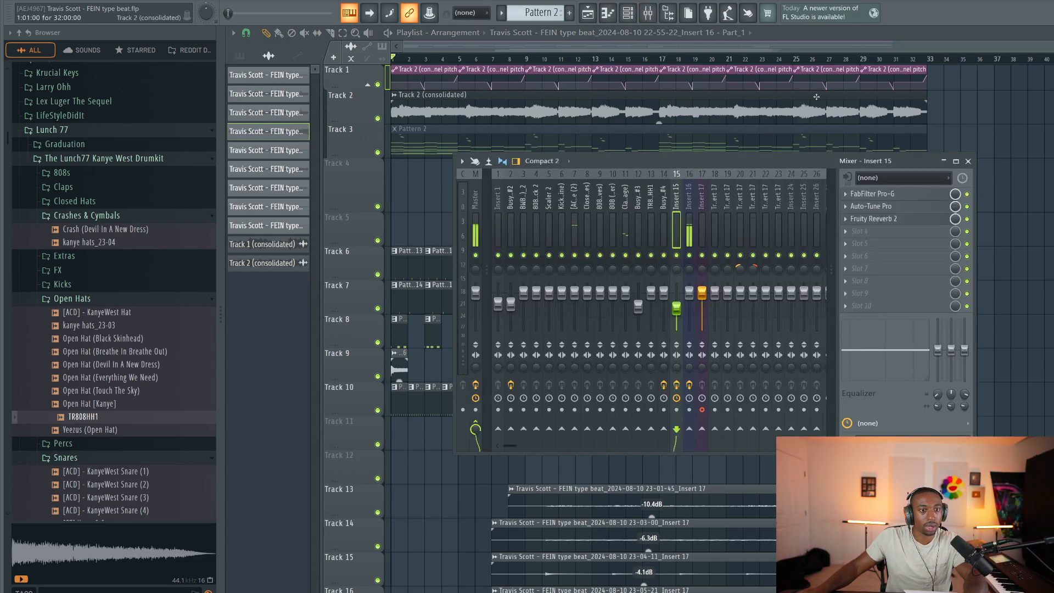
key(F9)
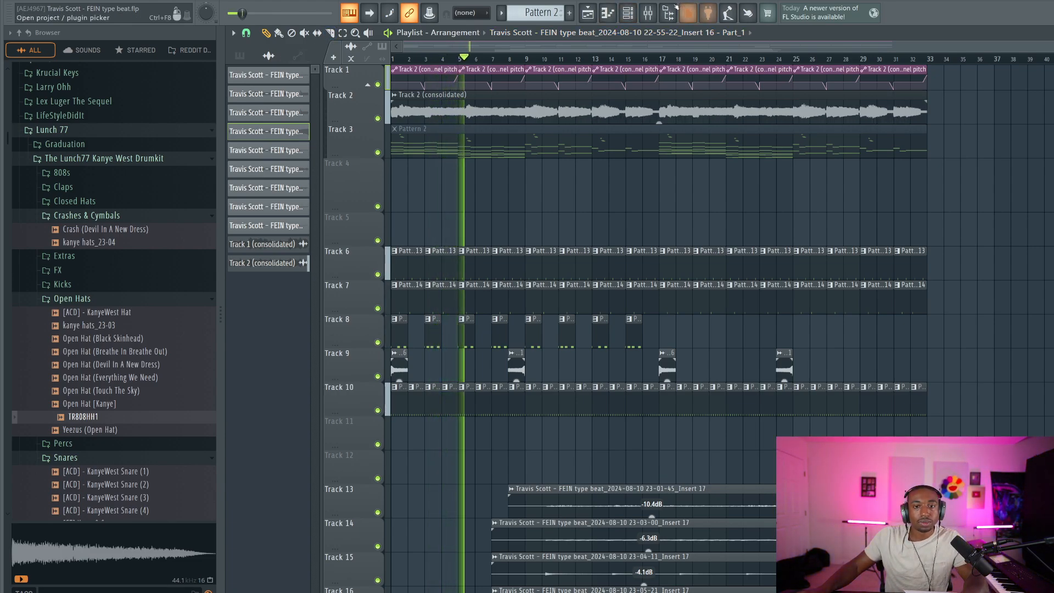
key(F9)
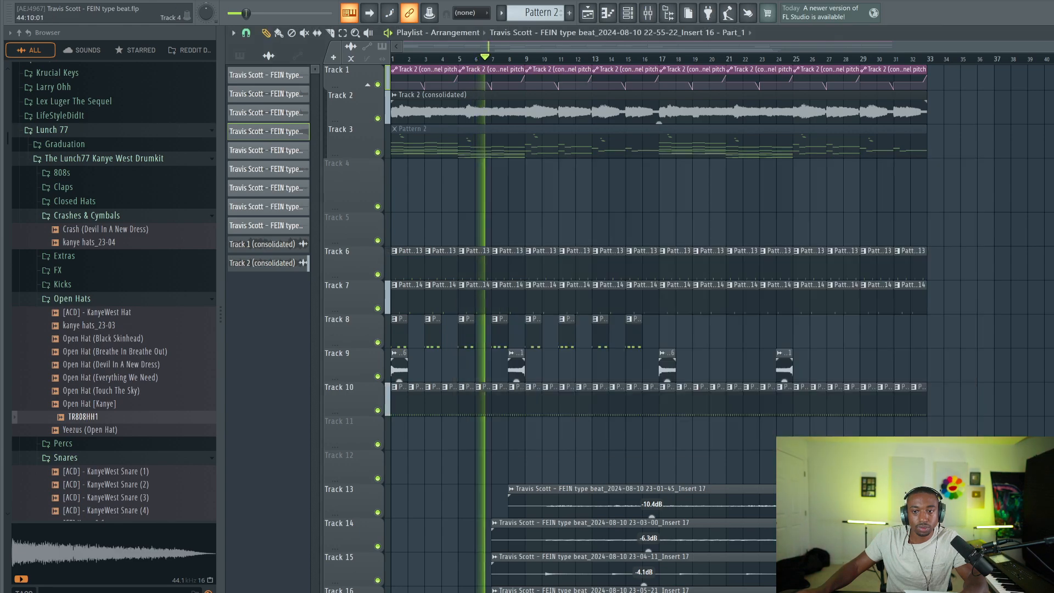
click(648, 14)
click(648, 13)
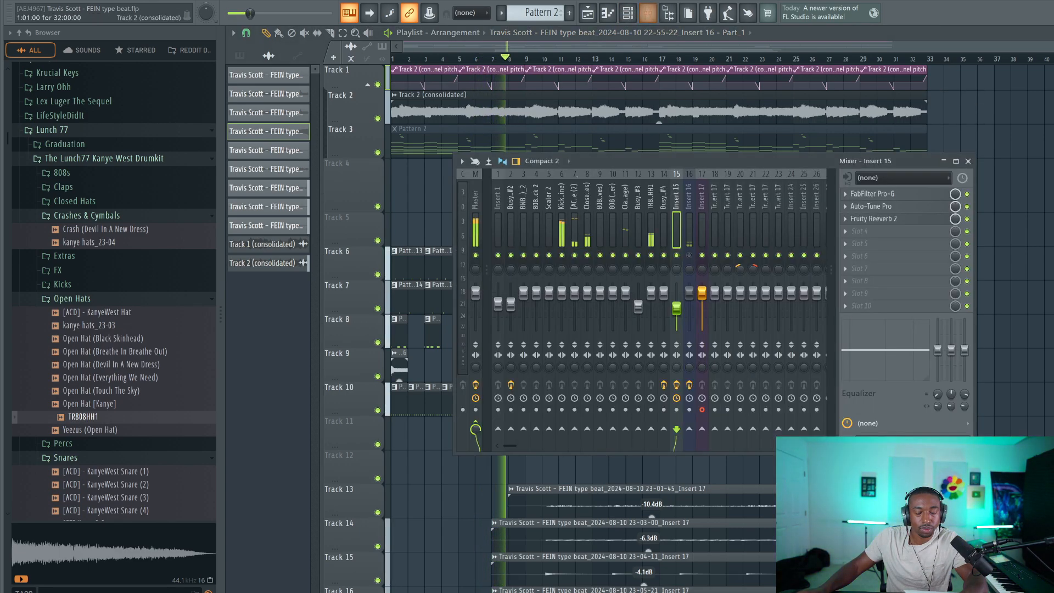
click(967, 161)
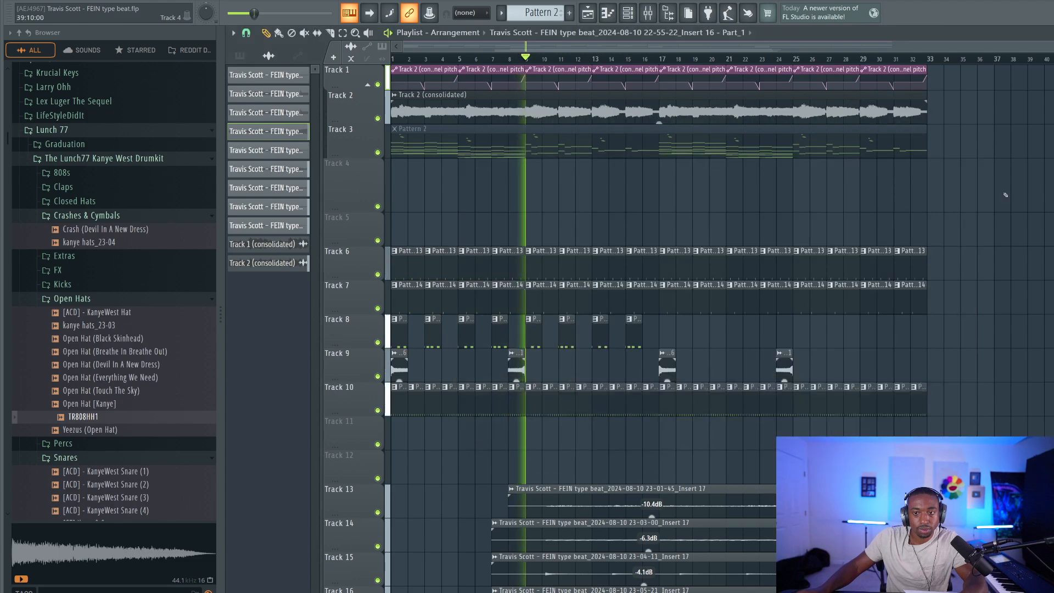
click(626, 16)
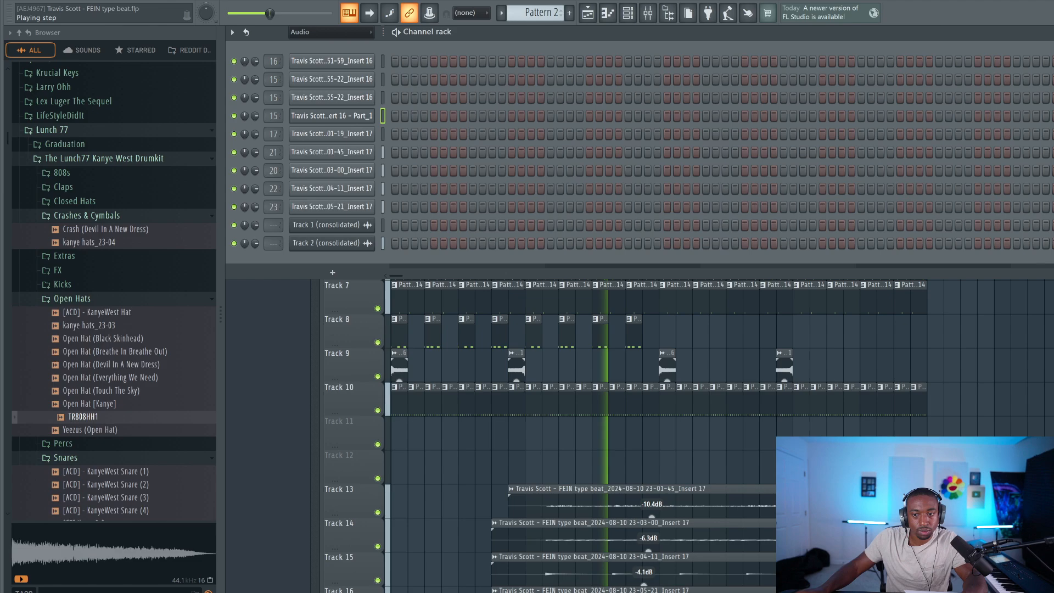
key(F6)
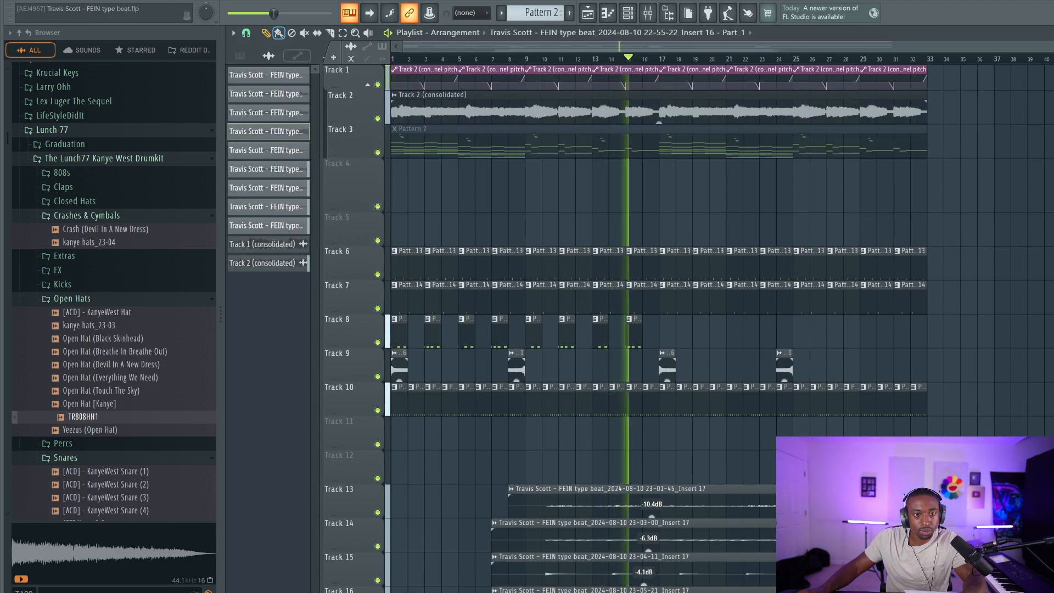
Step: Stop playback, delete the consolidated audio clip from Track 2 and unmute the Pattern 2 clip on Track 3
key(space)
right_click(626, 109)
key(F9)
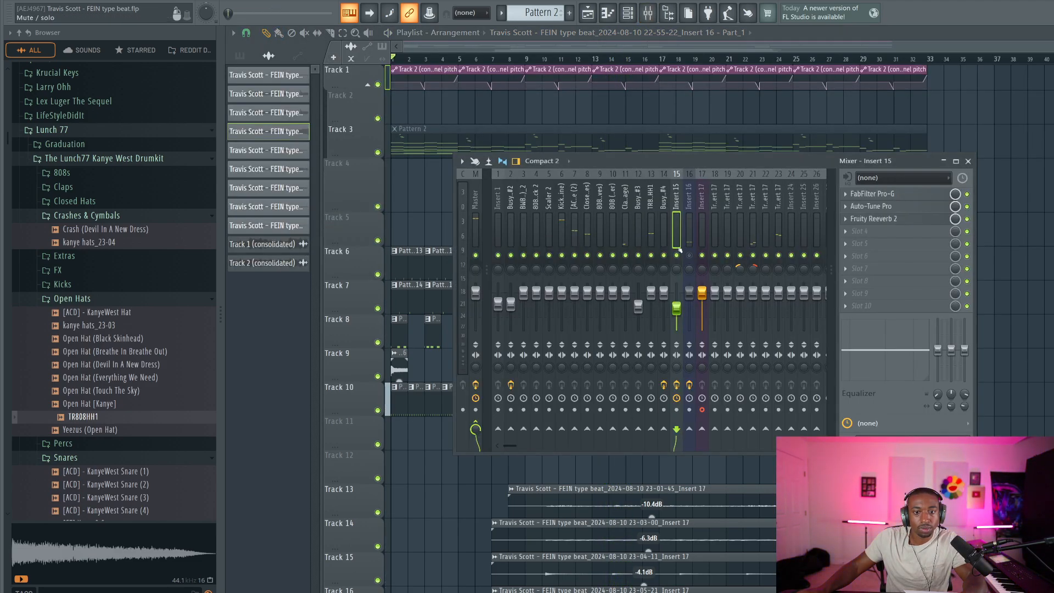
key(F9)
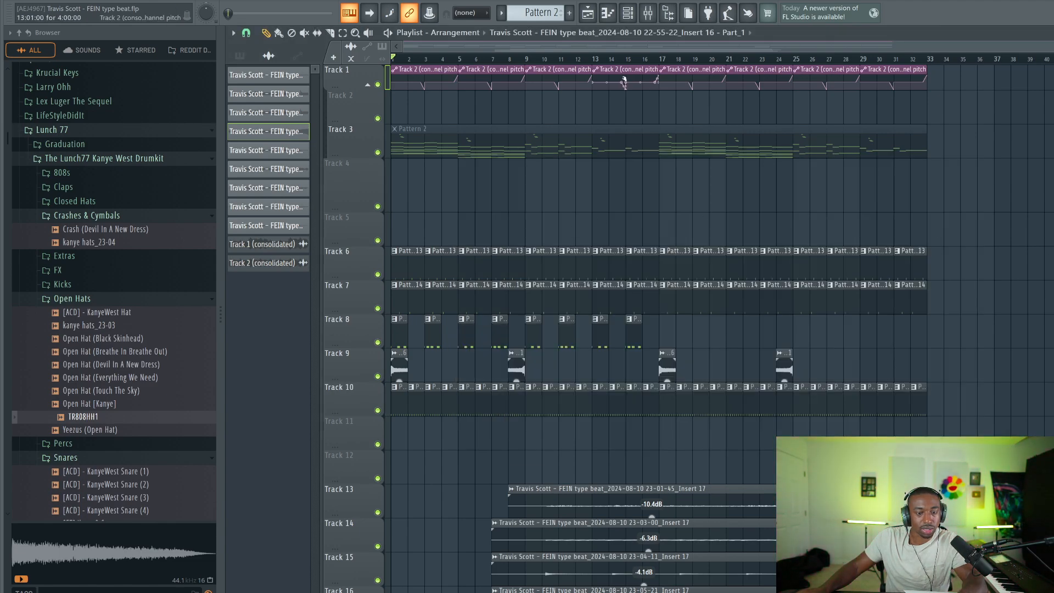
click(760, 147)
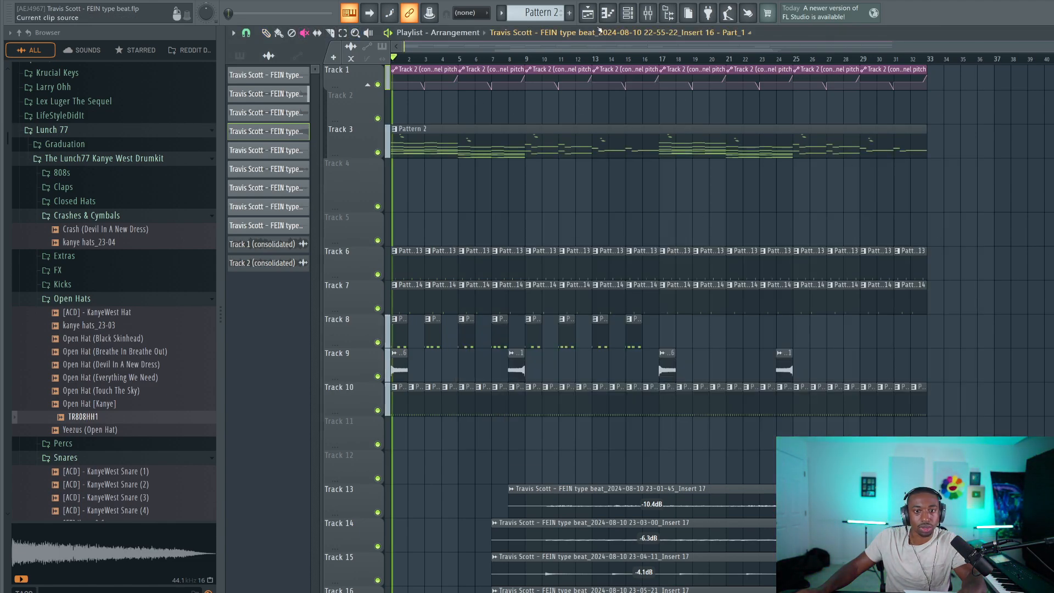
Step: Switch the channel rack to show the Unsorted channels
key(F6)
key(F6)
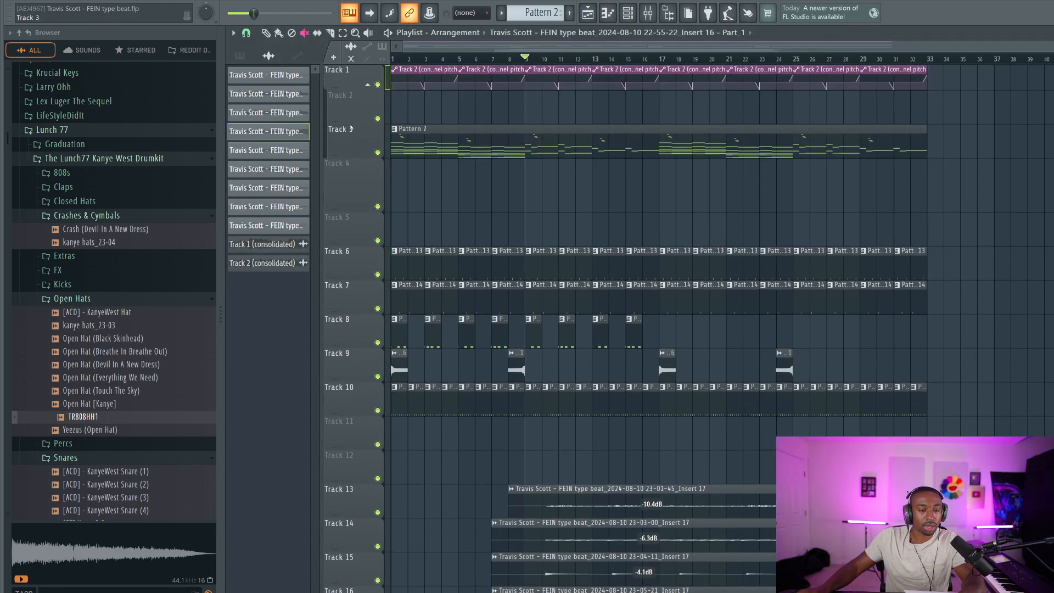
key(F6)
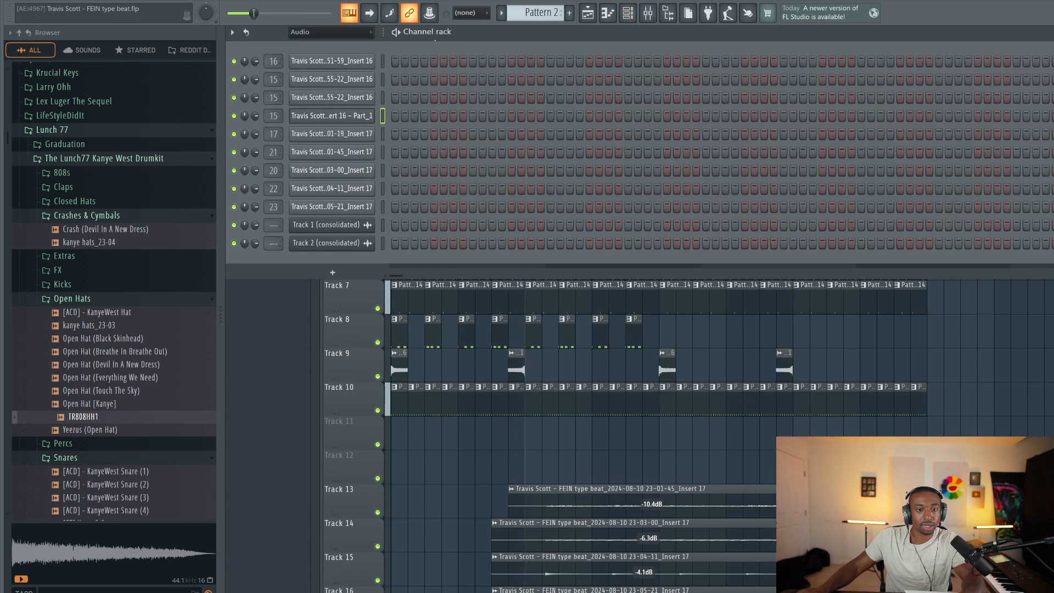
click(346, 33)
click(305, 80)
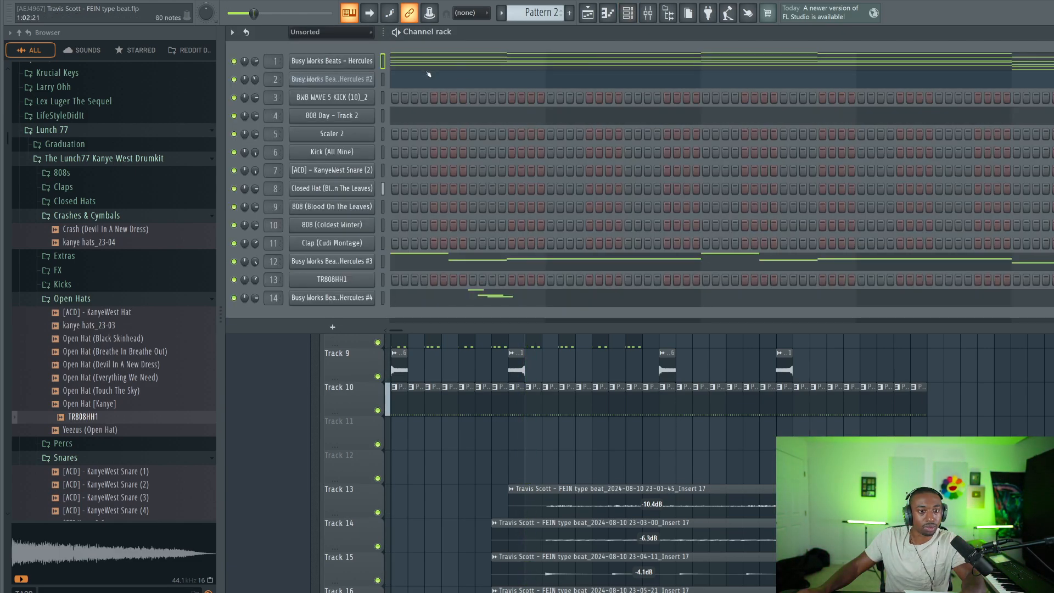
Step: Open the Busy Works Beats - Hercules #2 instrument and choose the Tropicanta Flute preset from Leads
click(369, 78)
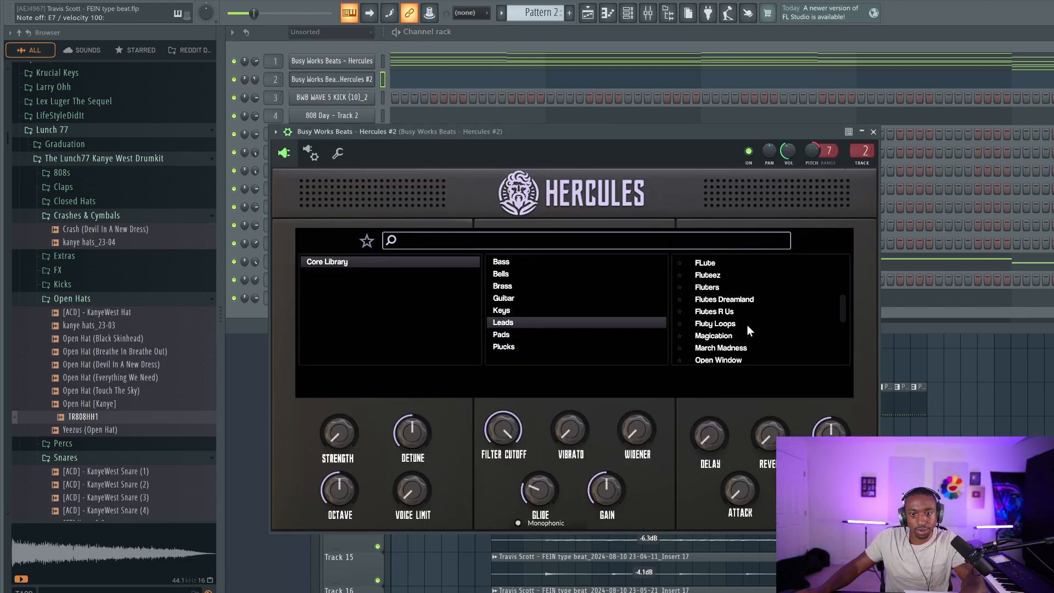
scroll(716, 340, down, 2)
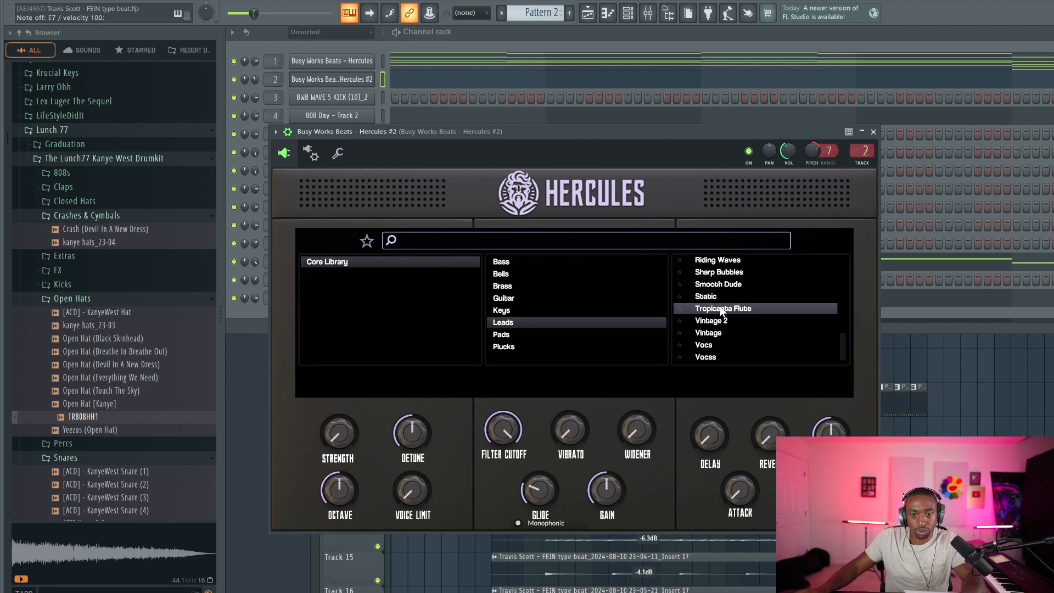
click(720, 305)
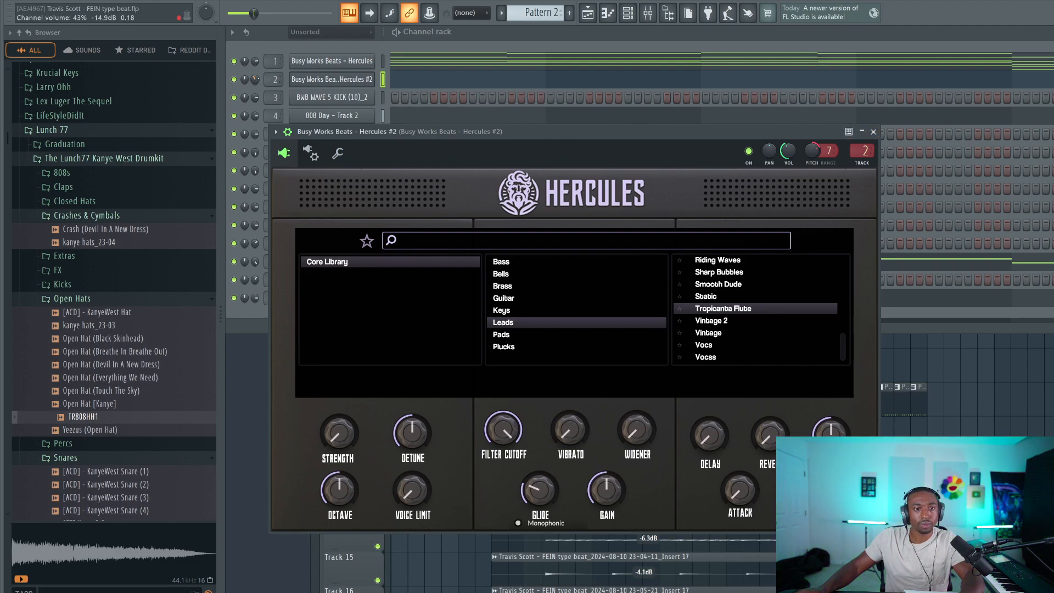
Step: Adjust the channel volume of Busy Works Beats - Hercules #2 while the arrangement plays and check its loaded instrument
drag(255, 79, 254, 70)
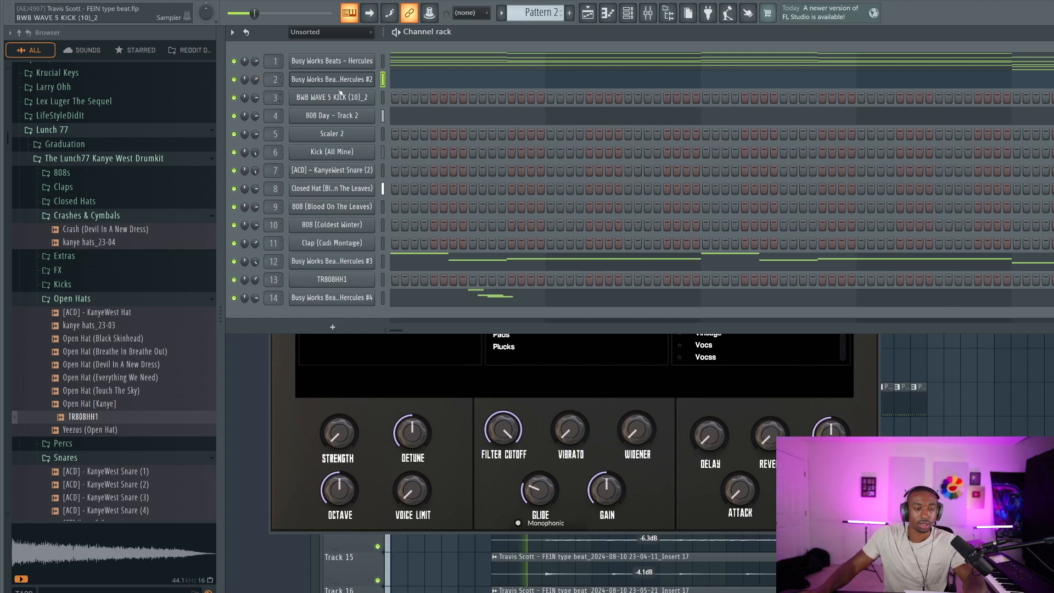
click(939, 407)
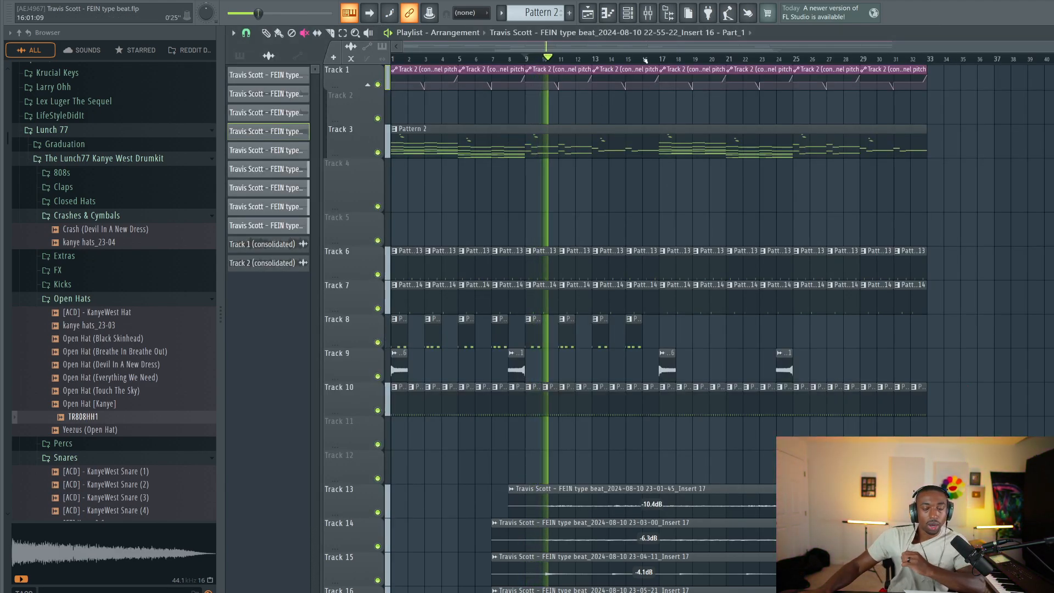
click(628, 12)
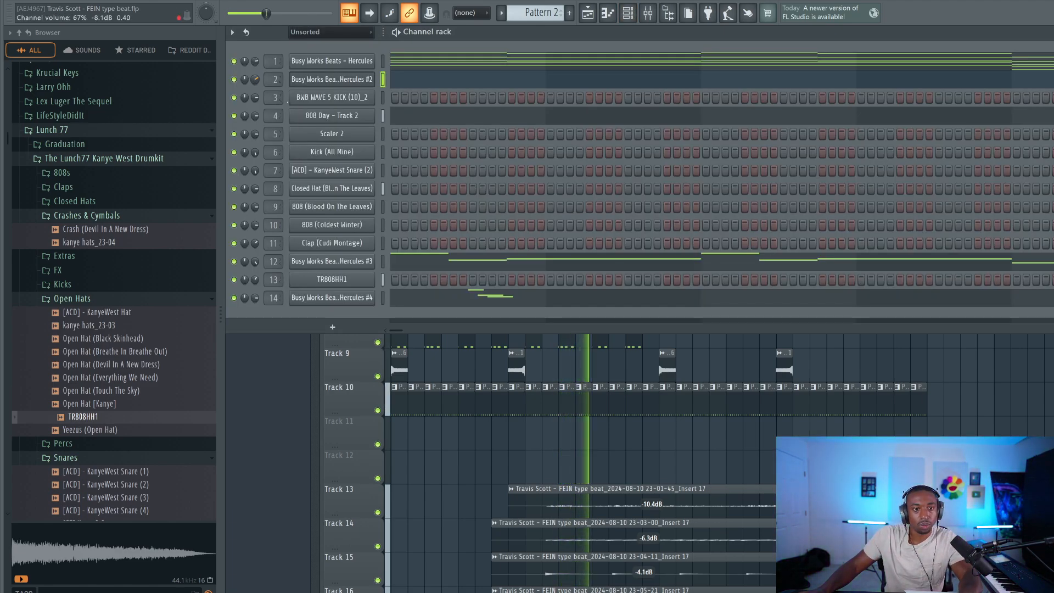
click(332, 79)
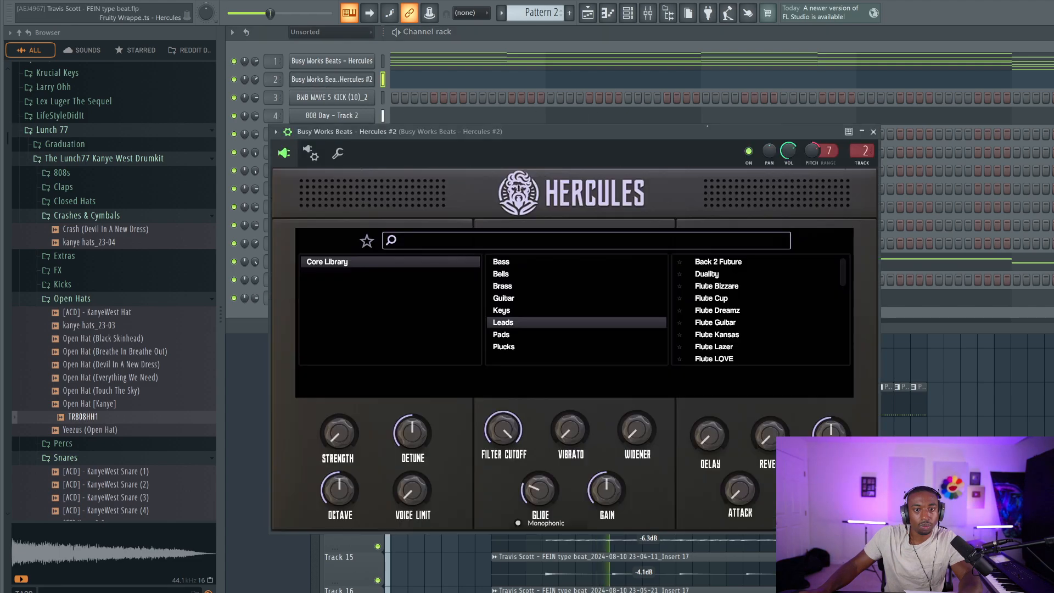
click(873, 132)
click(905, 362)
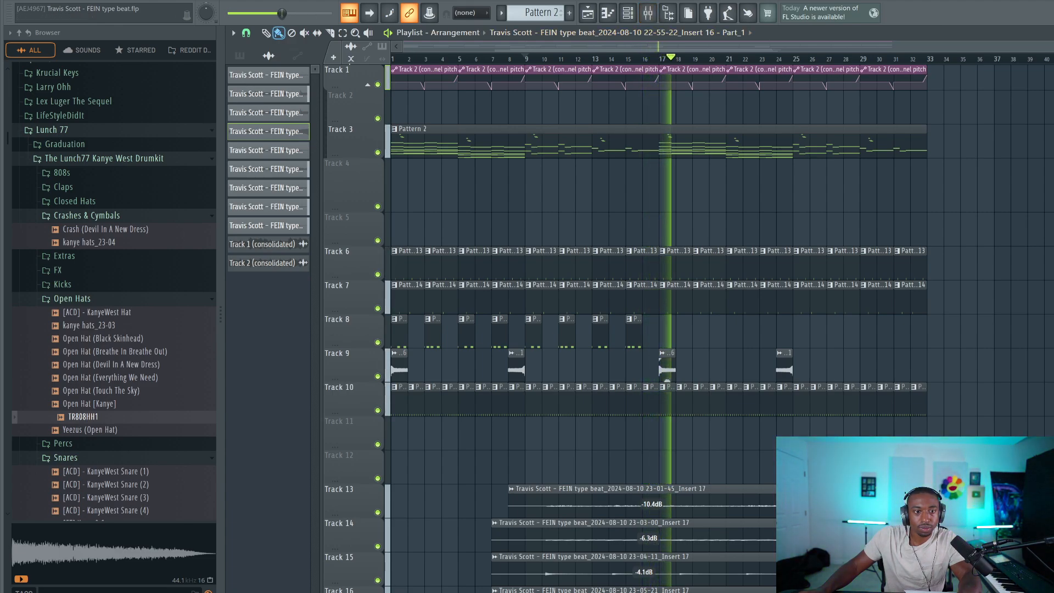
Step: Stop playback and consolidate the Pattern 2 clip on Track 3 into an audio clip
drag(959, 87, 390, 65)
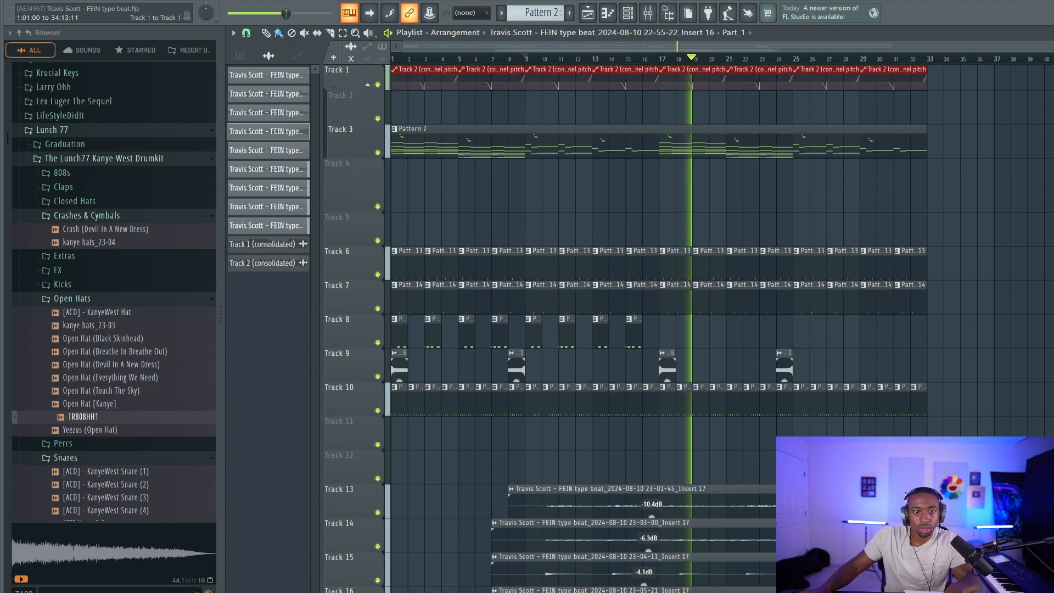
key(space)
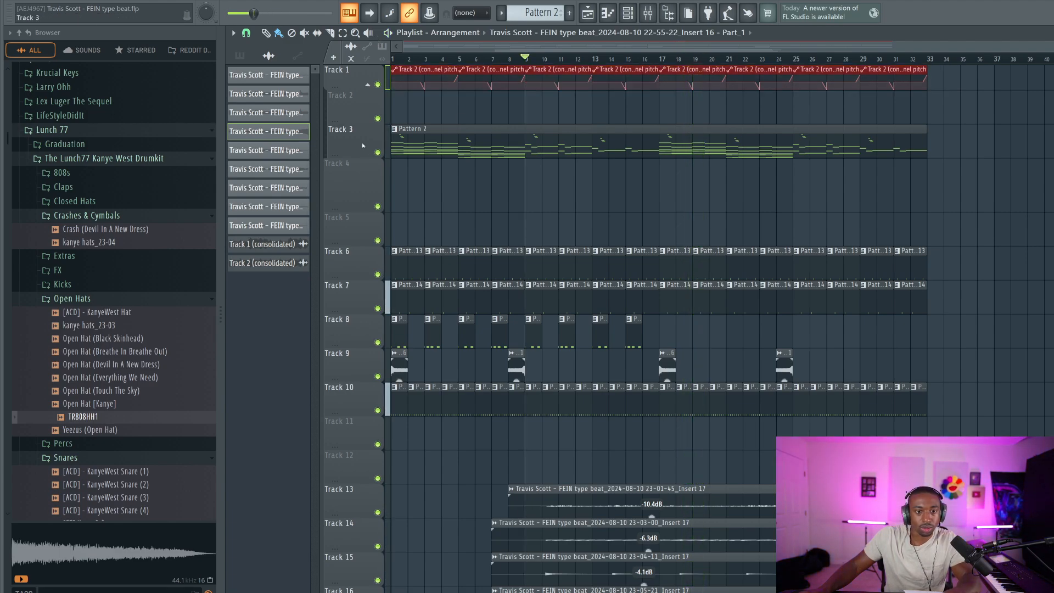
right_click(362, 146)
mouse_move(434, 320)
click(486, 320)
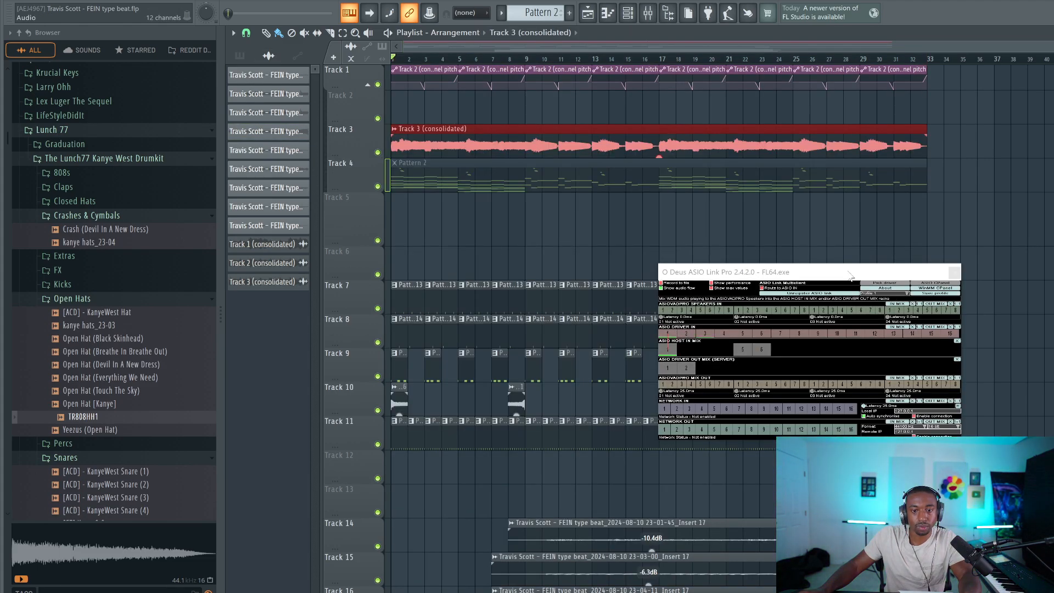
key(space)
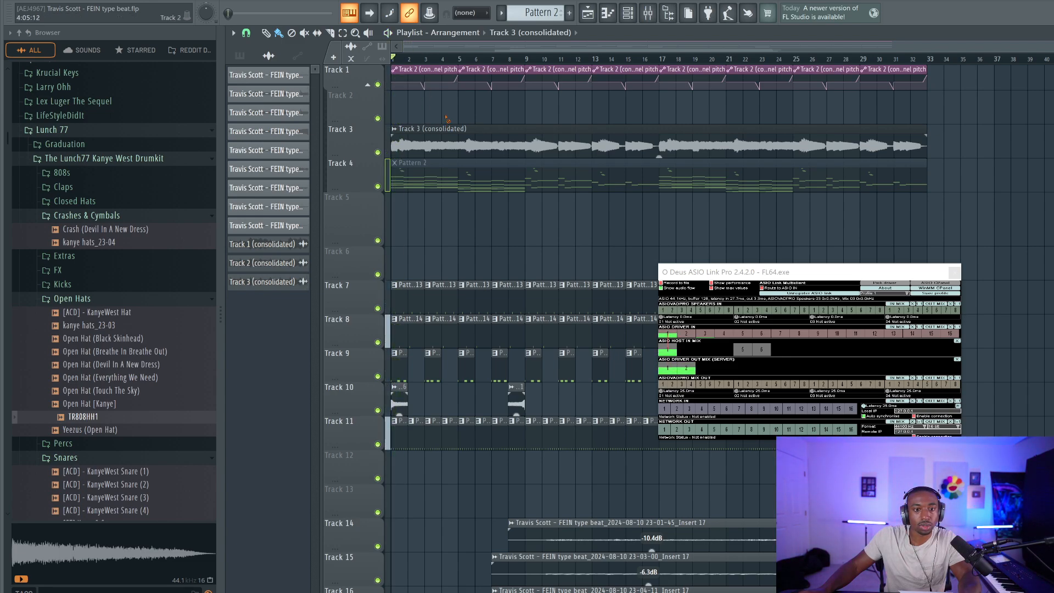
Step: Remove the old Track 2 pitch automation clips from Track 1, delete their automation channel and close the ASIO Link window
right_click(421, 84)
right_click(659, 86)
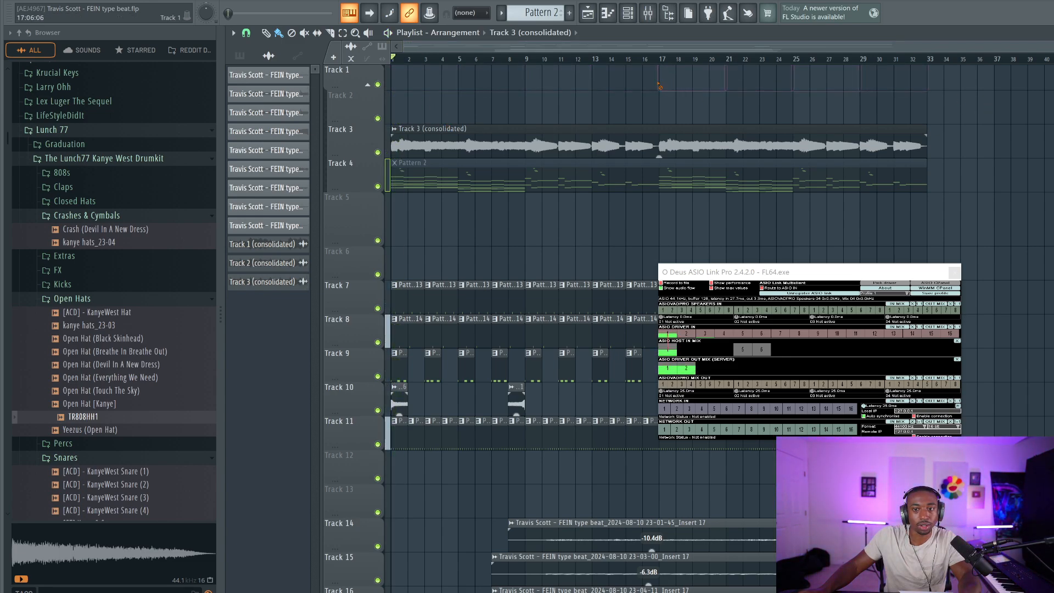
click(291, 58)
right_click(269, 74)
click(288, 203)
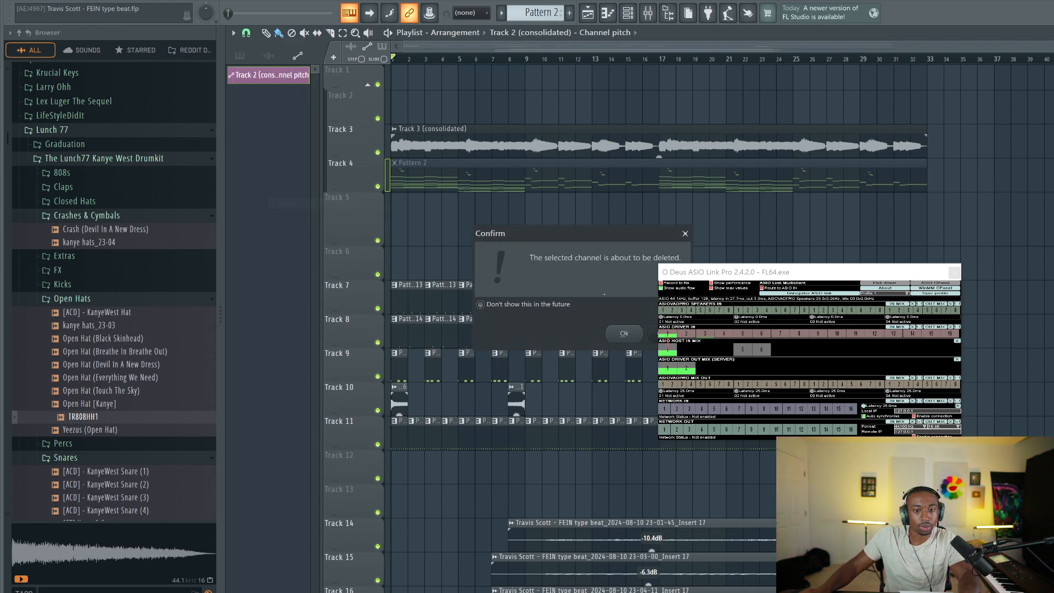
key(Return)
click(954, 271)
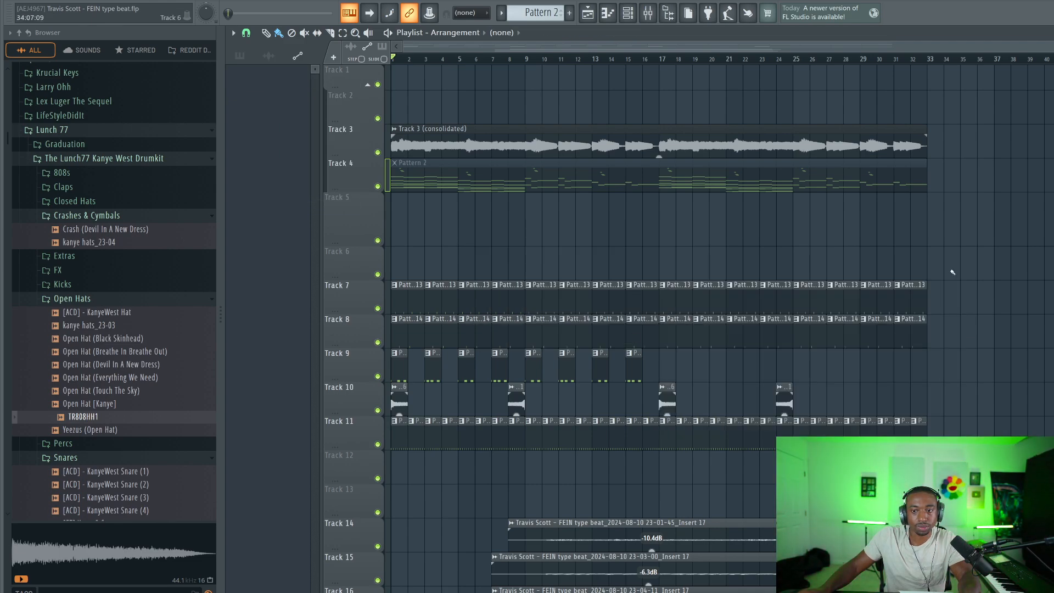
Step: Route the Track 3 (consolidated) audio clip to mixer track 24 and create an automation clip for its channel pitch
double_click(561, 133)
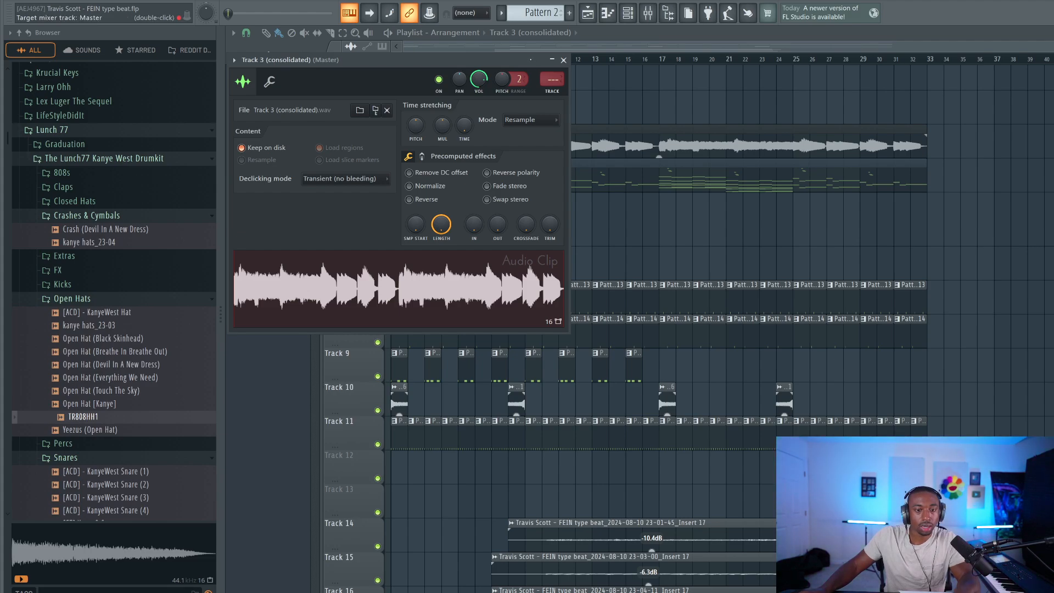
double_click(550, 89)
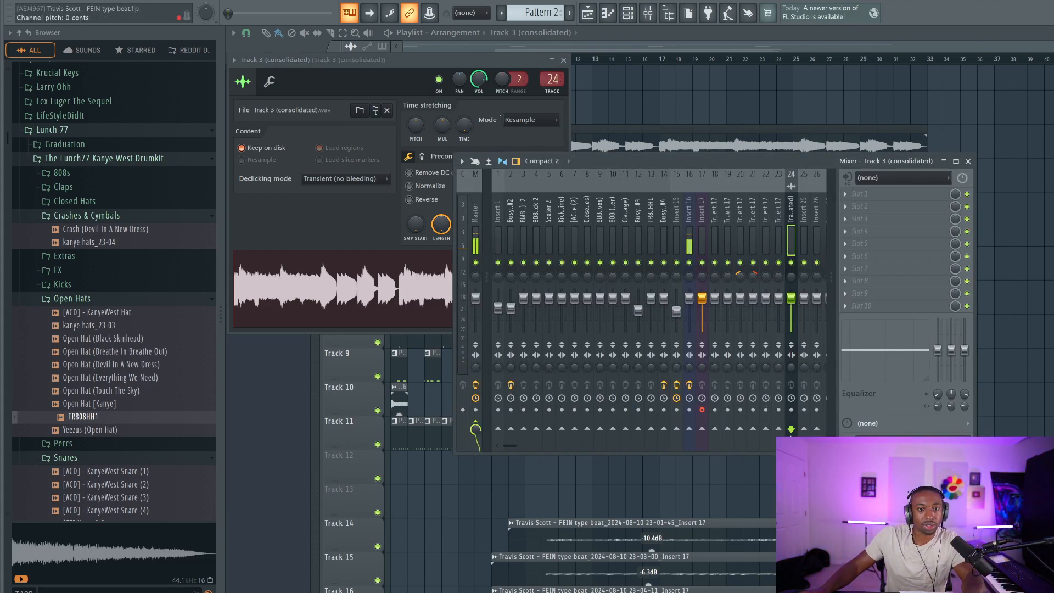
click(483, 58)
right_click(503, 83)
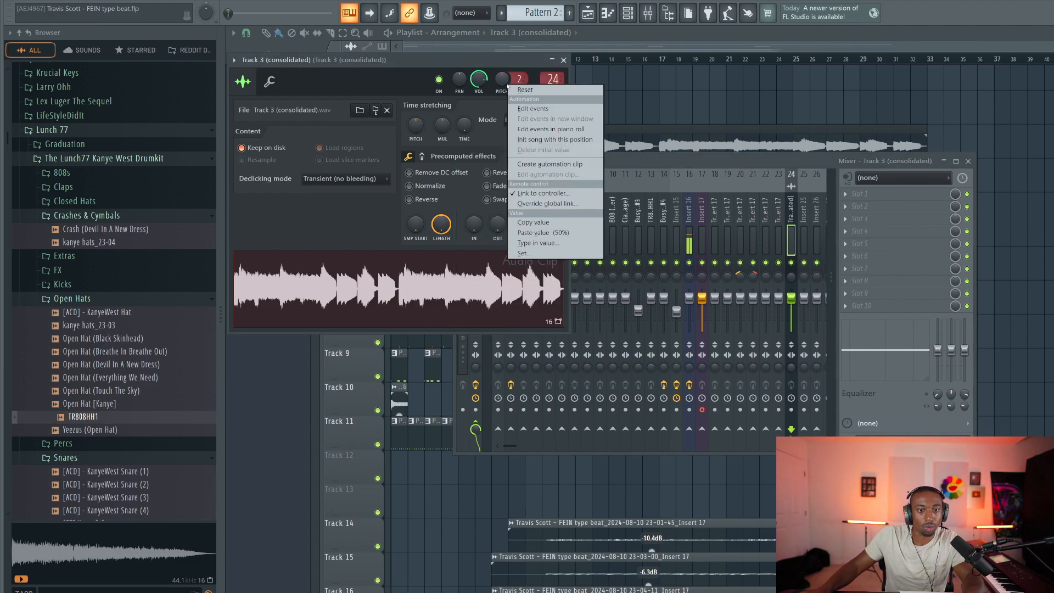
click(546, 163)
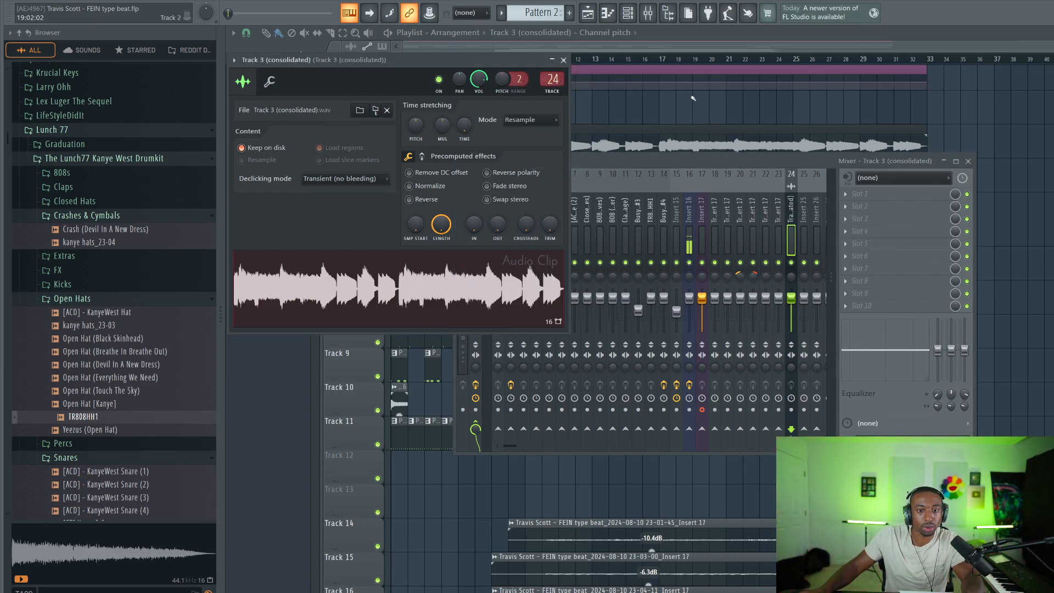
key(F12)
Step: Enlarge Track 1 in the playlist and choose a different snap setting for editing the automation
drag(359, 87, 348, 186)
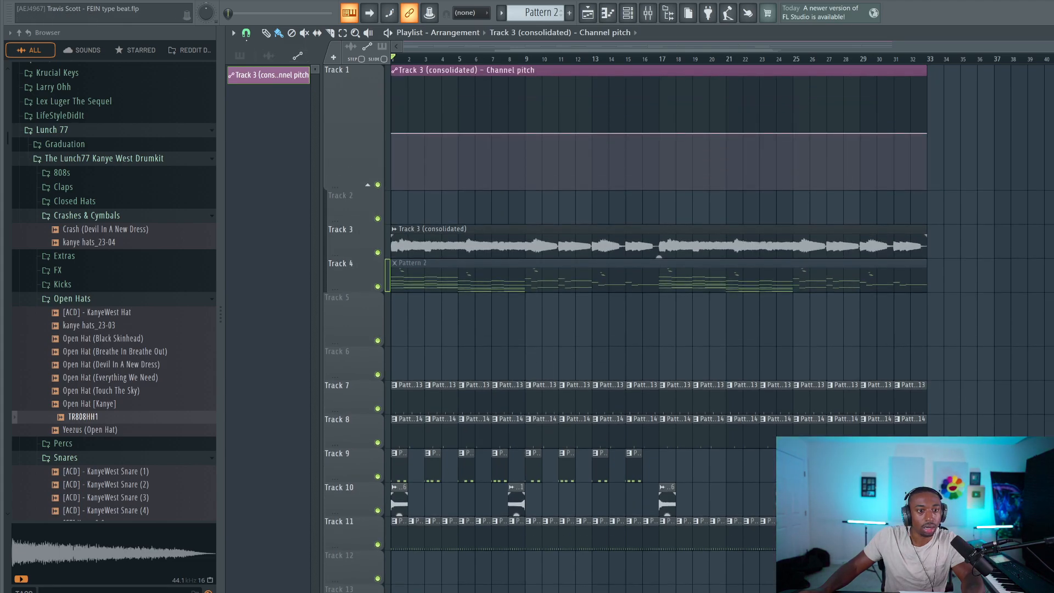
click(246, 33)
click(274, 196)
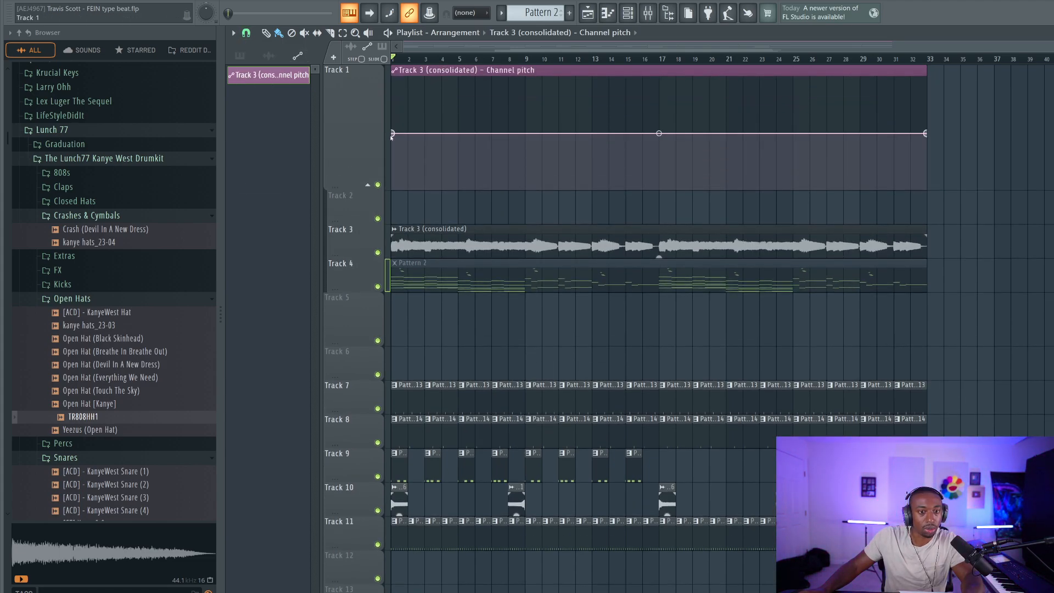
Step: Preview the start, and shape a drop in the pitch automation from mid-bar 2 down to 0% at bar 3
scroll(430, 62, up, 5)
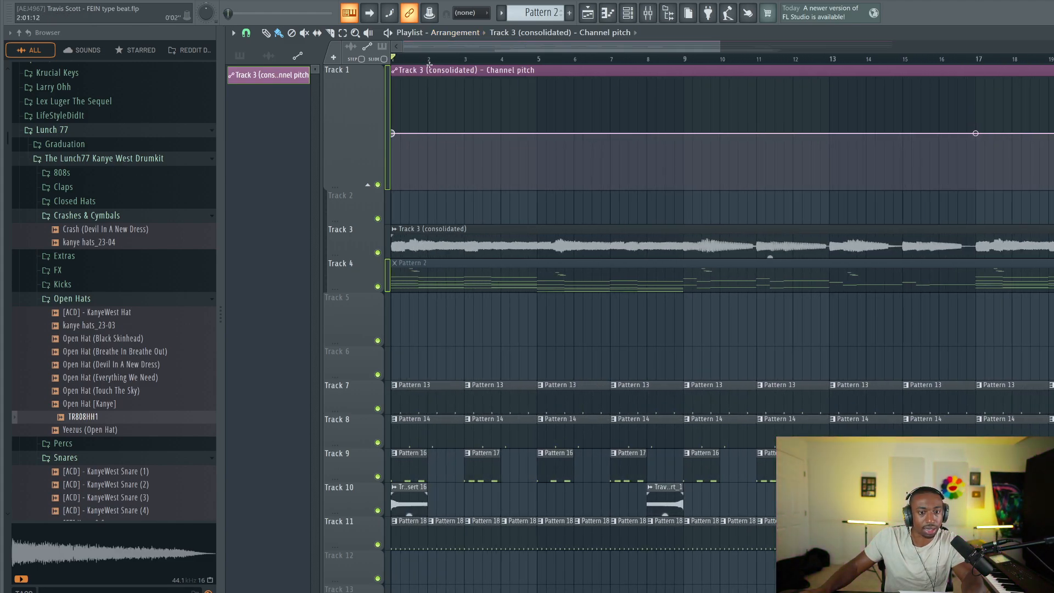
key(space)
scroll(430, 62, up, 2)
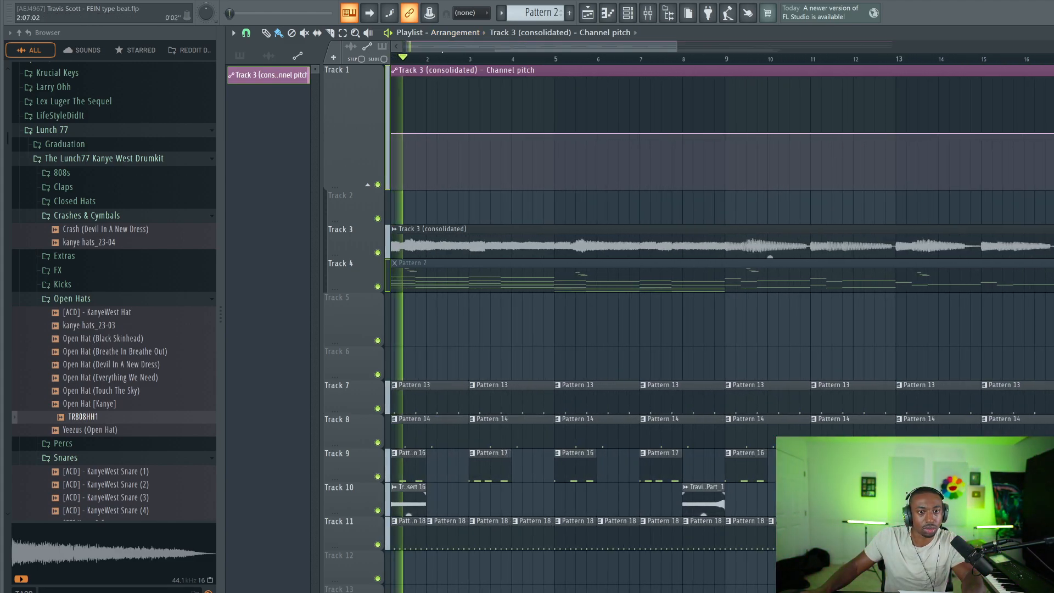
key(space)
right_click(450, 133)
right_click(468, 165)
drag(468, 166, 474, 206)
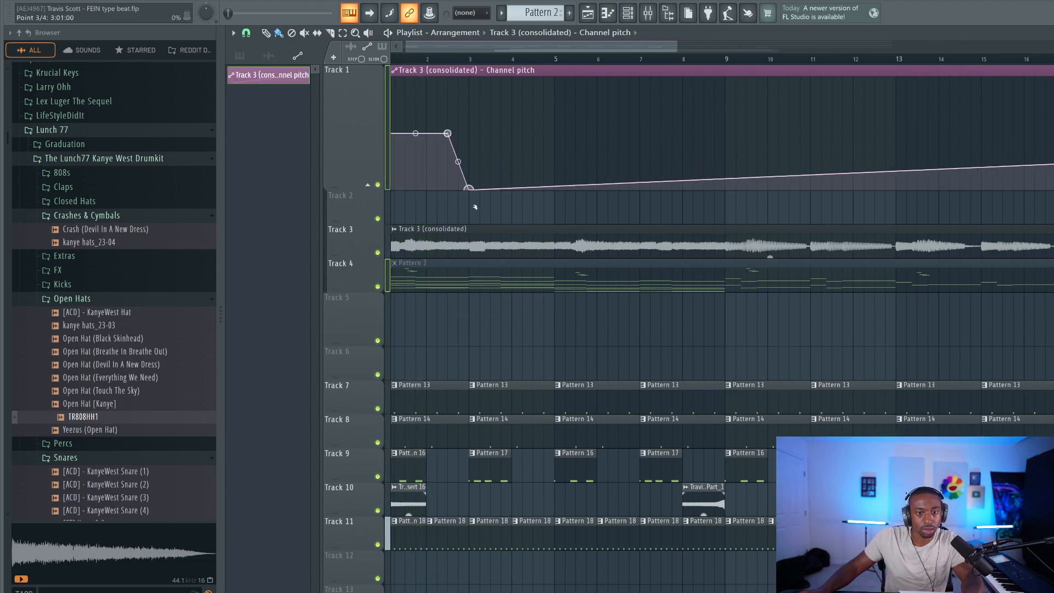
Step: Return the pitch automation to centre at bar 3, ramp it up to maximum from mid-bar 4 and reset it at bar 5
right_click(469, 130)
right_click(469, 130)
key(v)
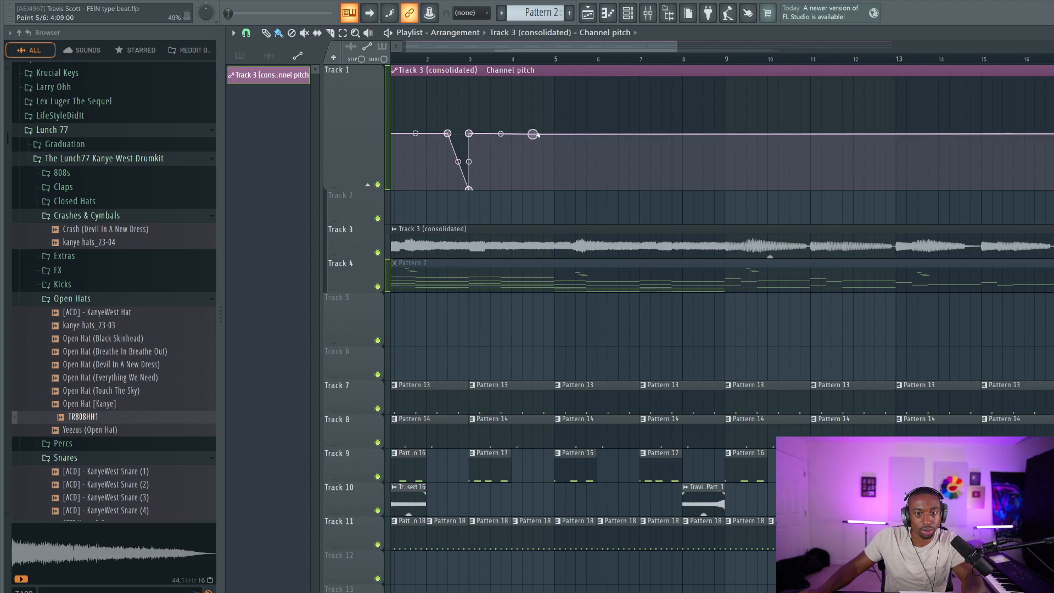
right_click(555, 98)
right_click(554, 133)
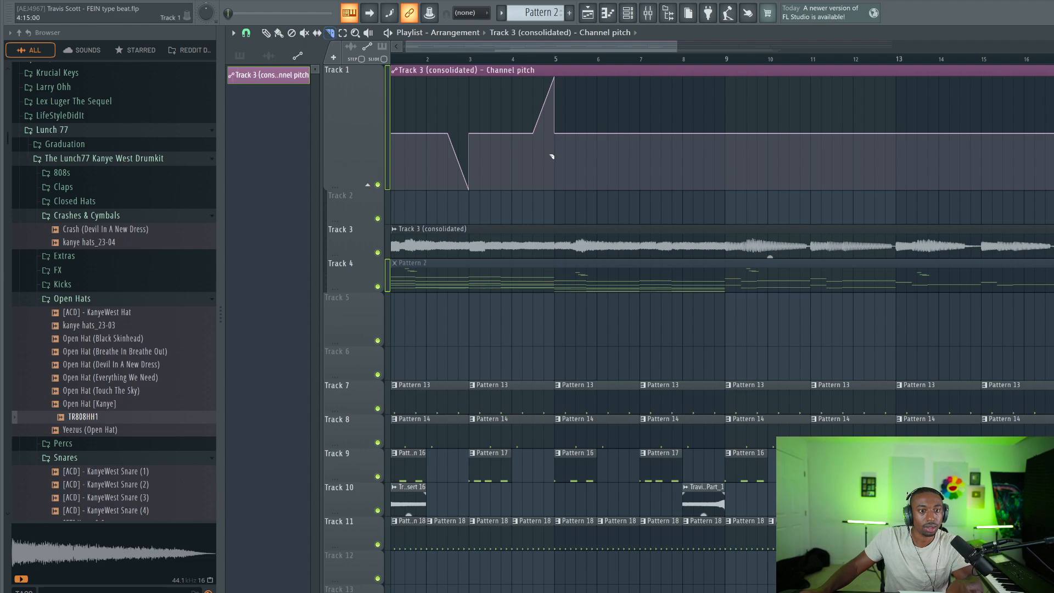
Step: Slice the pitch automation clip at bar 5, remove the remainder and duplicate the four-bar clip seven times up to bar 33
right_click(704, 136)
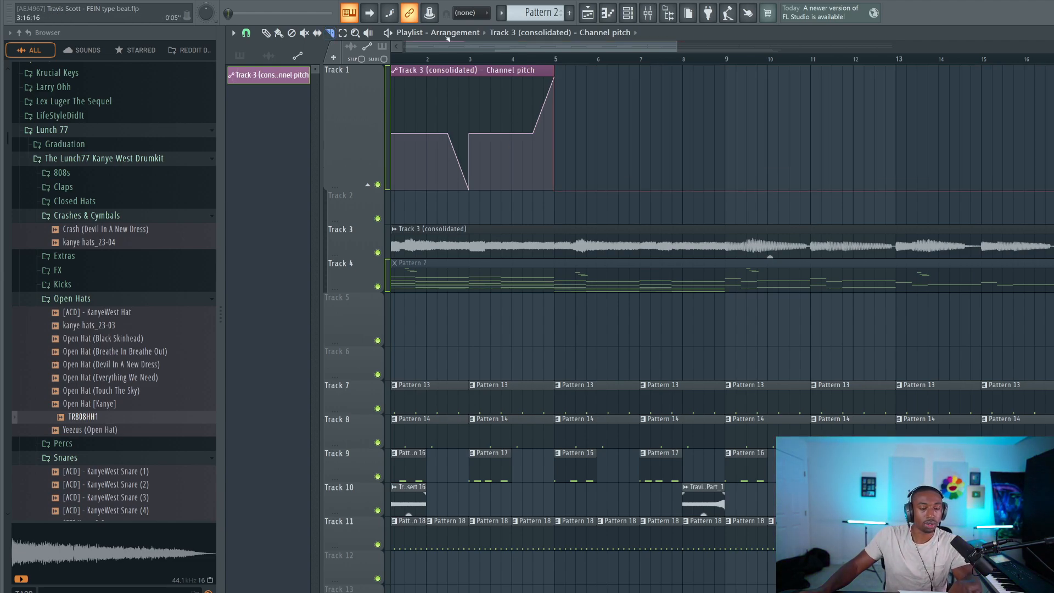
drag(579, 179, 413, 113)
key(ctrl+b)
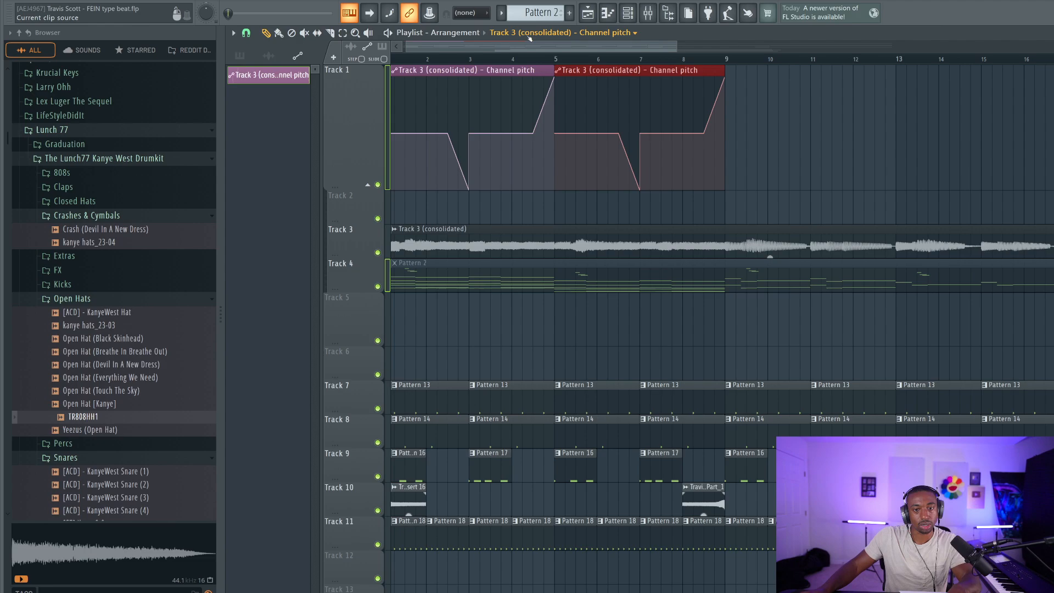
scroll(529, 62, down, 5)
key(ctrl+b)
key(ctrl+b)
key(ctrl+b)
key(ctrl+b)
key(ctrl+b)
key(ctrl+b)
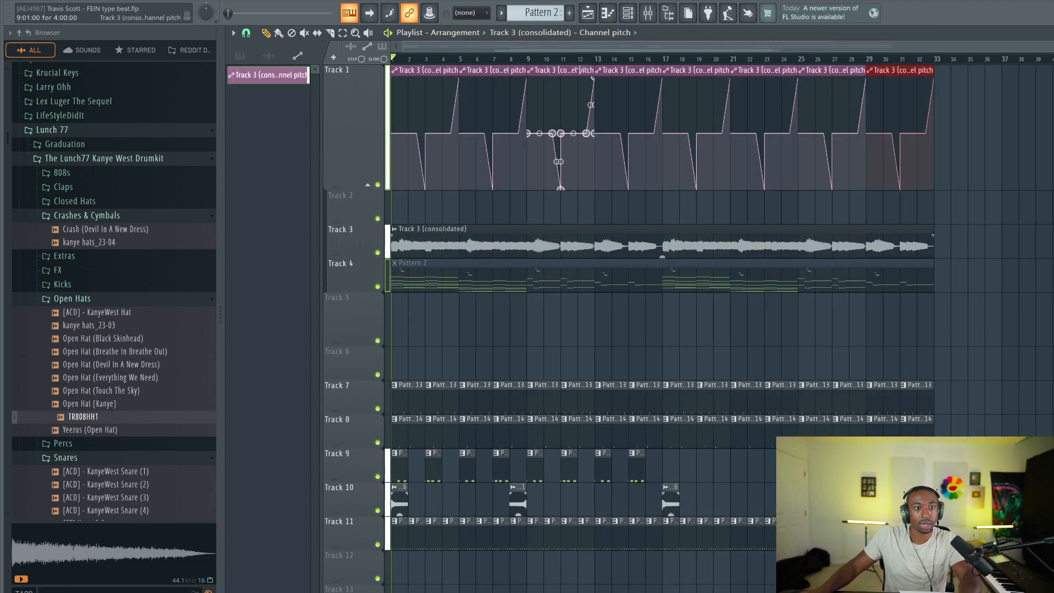
Step: Play the arrangement with the repeated pitch automation and check the mixer levels
key(space)
key(F9)
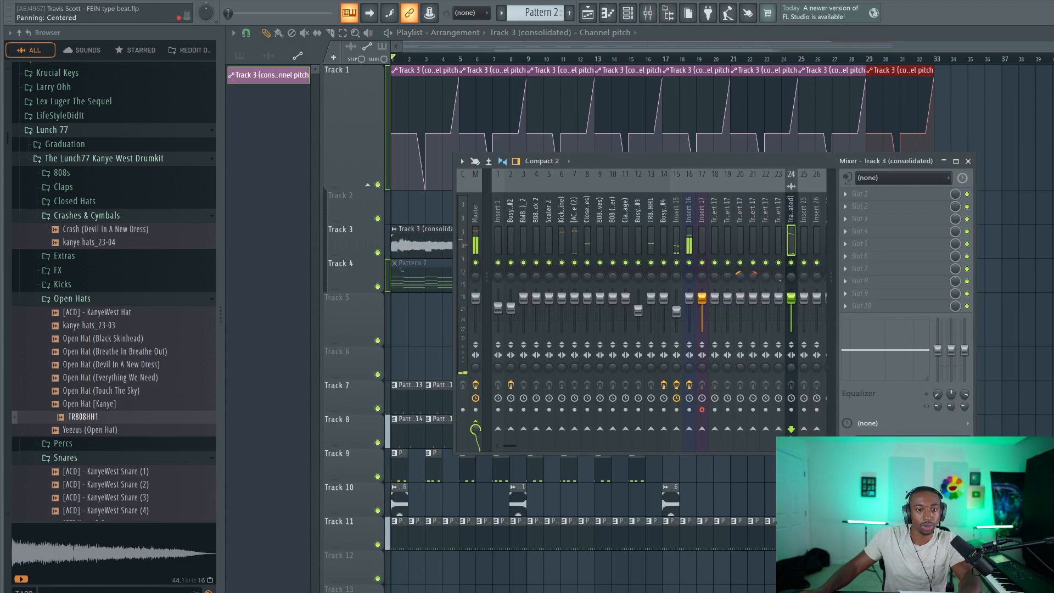
key(F9)
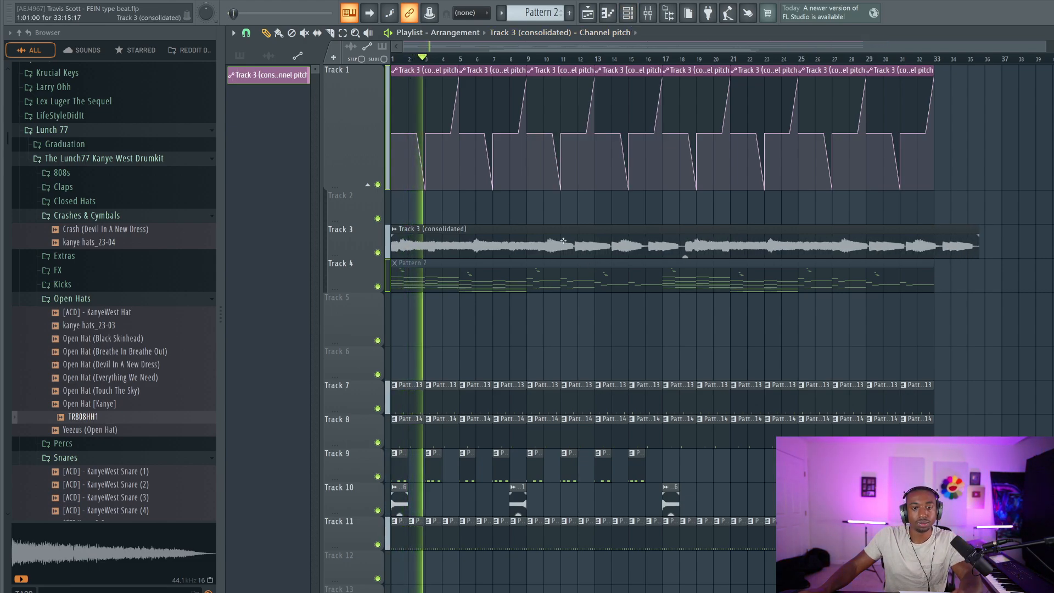
Step: Load BusyWorks Beats - HADES on the Track 3 (consolidated) mixer track, set Width Tilt to 6440 and raise Side Sizzle and Side Enhance
click(648, 12)
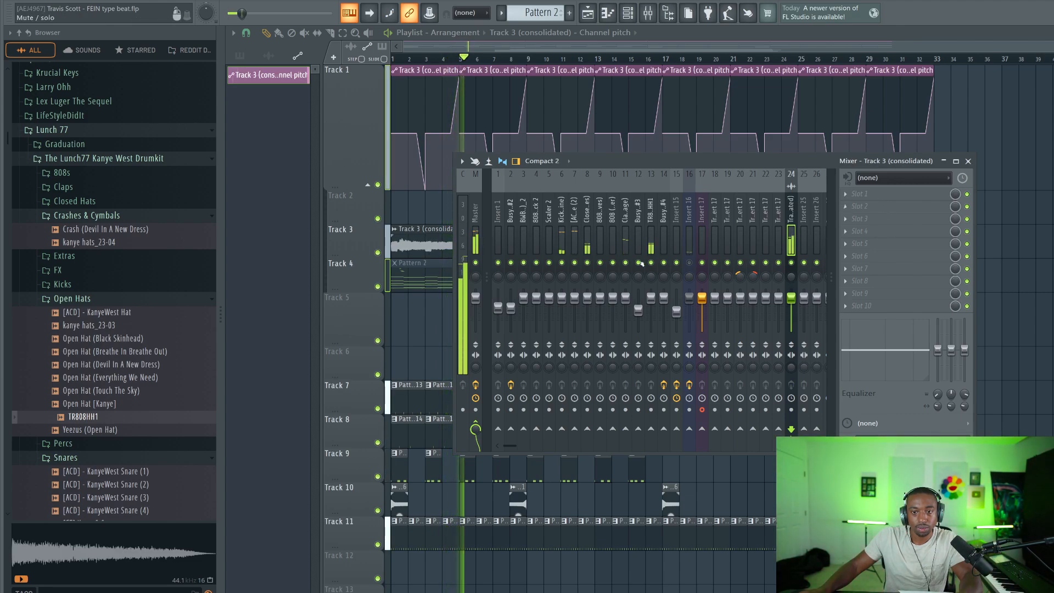
key(space)
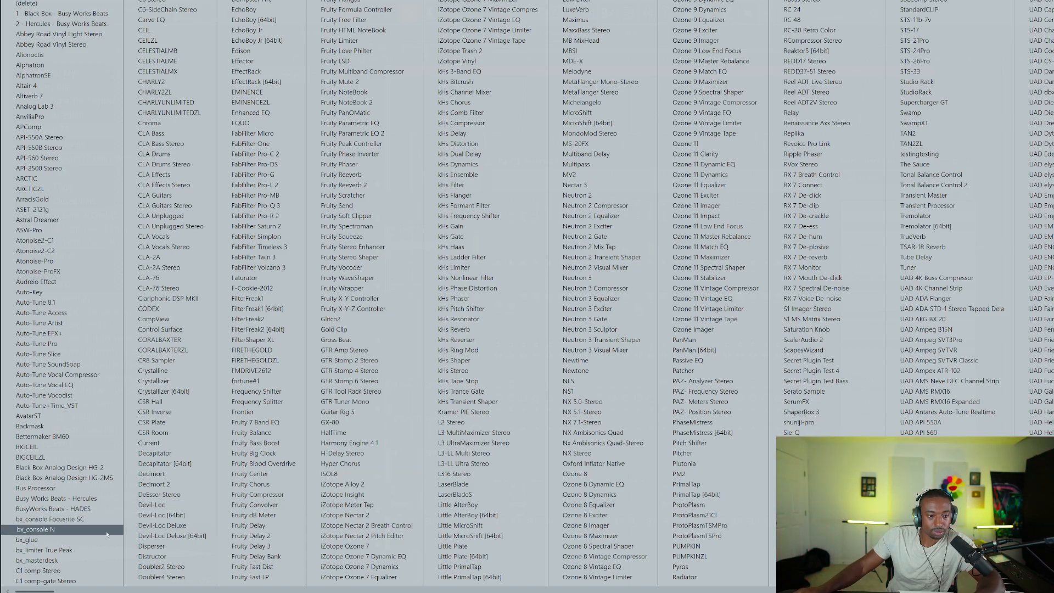
click(103, 513)
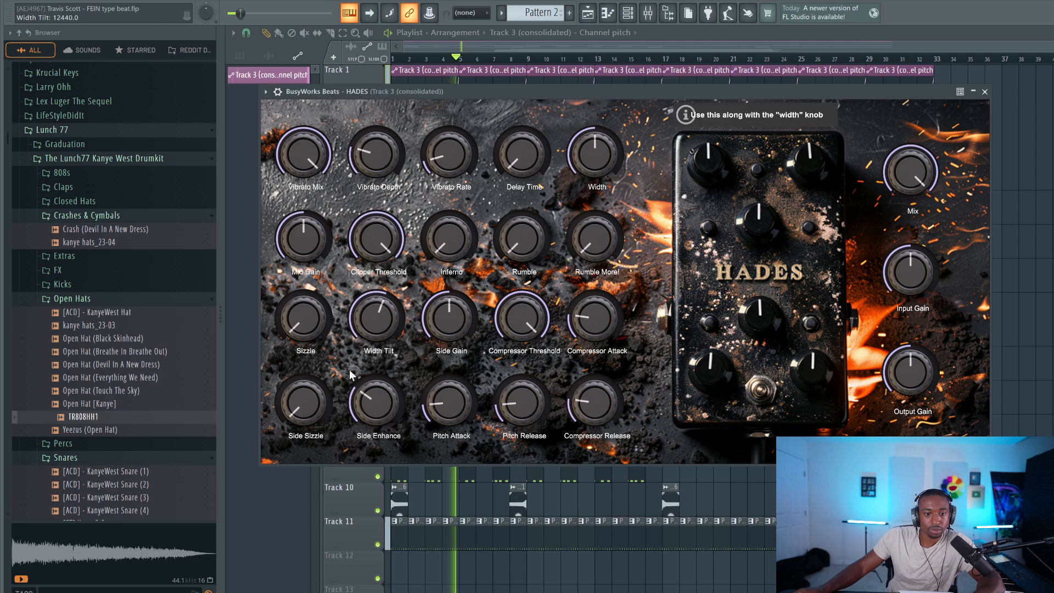
drag(349, 370, 337, 393)
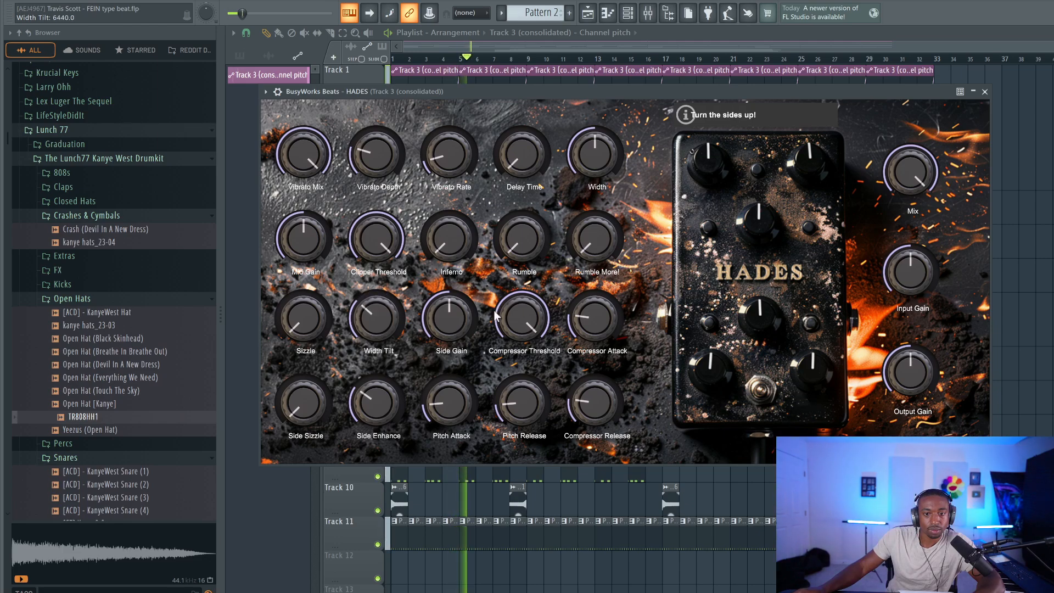
drag(449, 160, 443, 274)
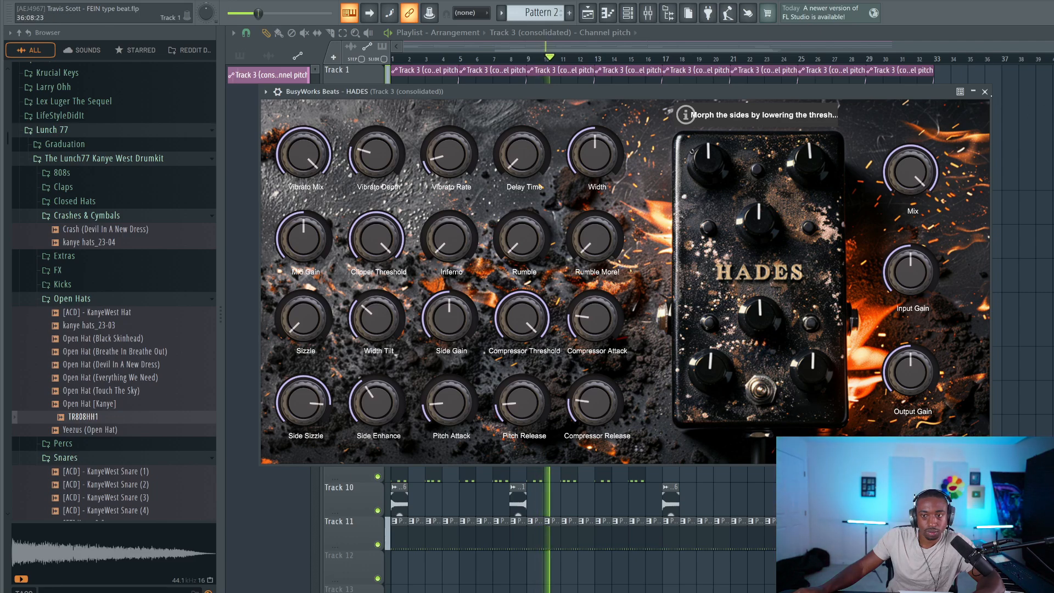
click(985, 92)
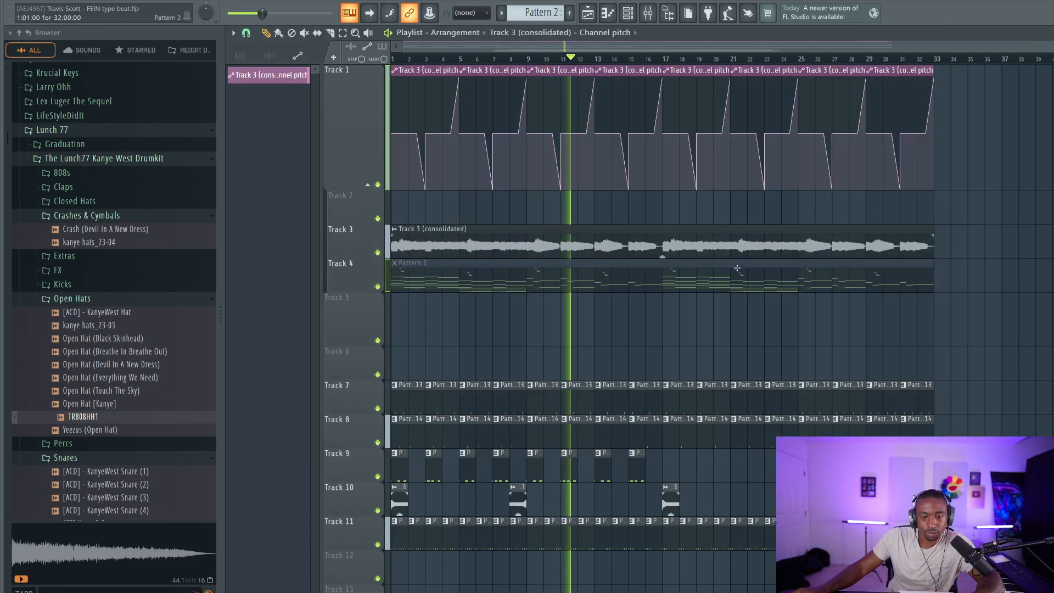
click(655, 19)
click(965, 160)
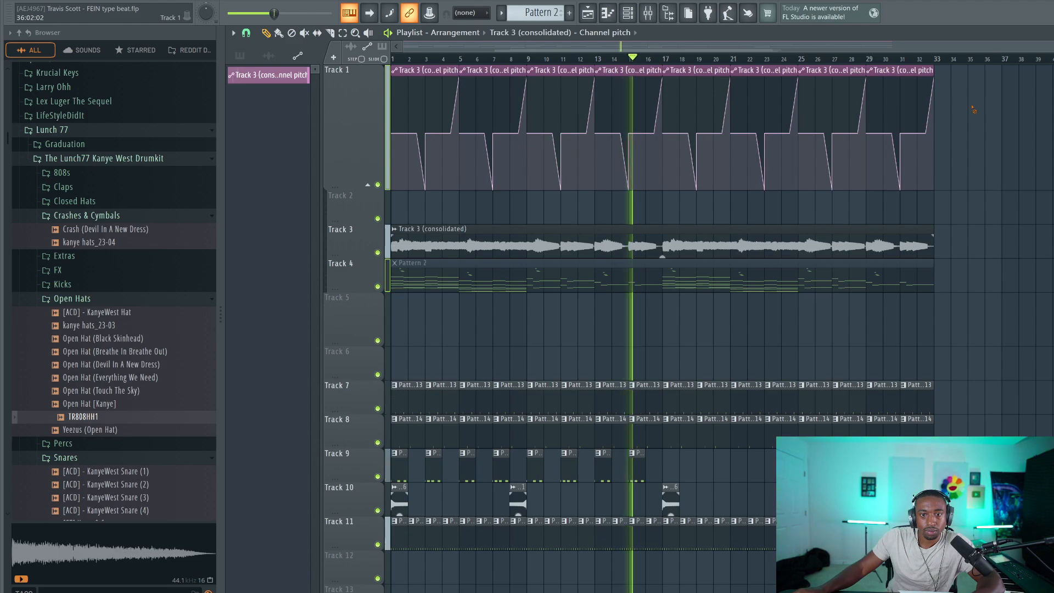
Step: Remove the pitch automation clips from Track 1 and replay the arrangement from the start with the mixer showing
key(space)
click(648, 13)
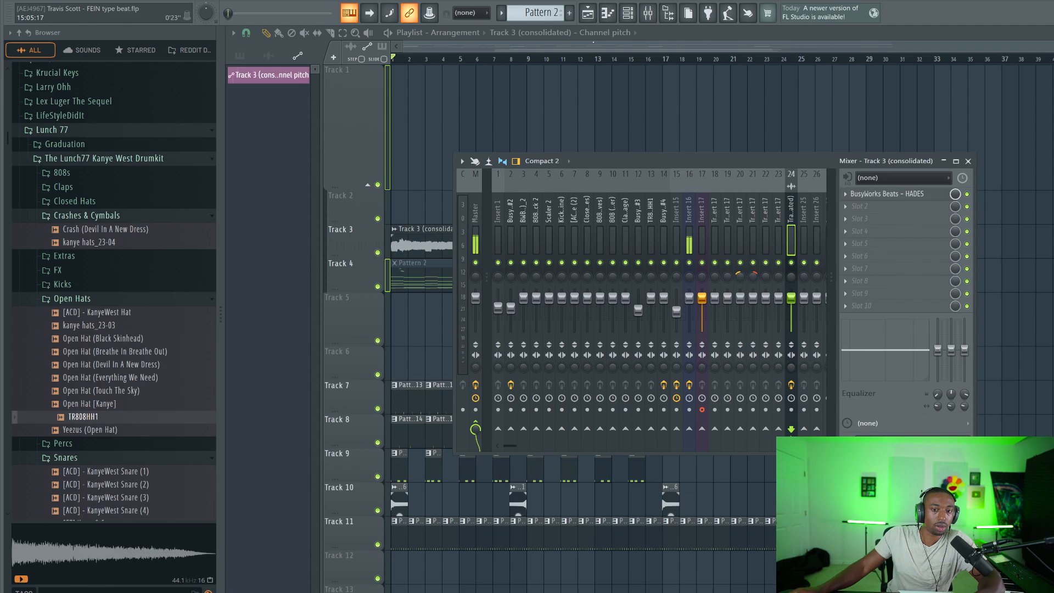
key(space)
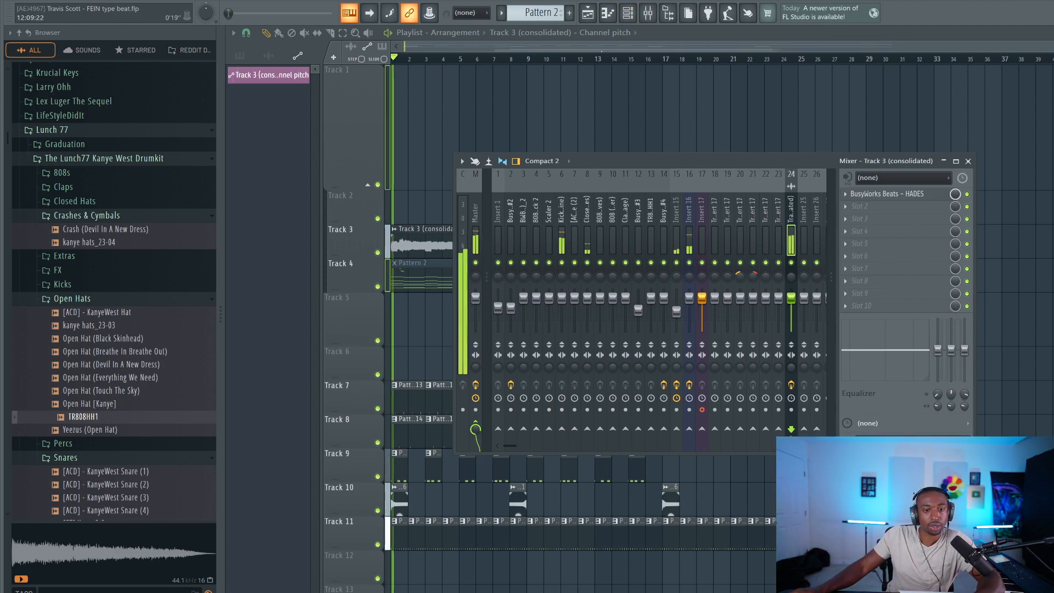
Step: Show all channel types in the channel rack, and filter it to the Unsorted group
key(F6)
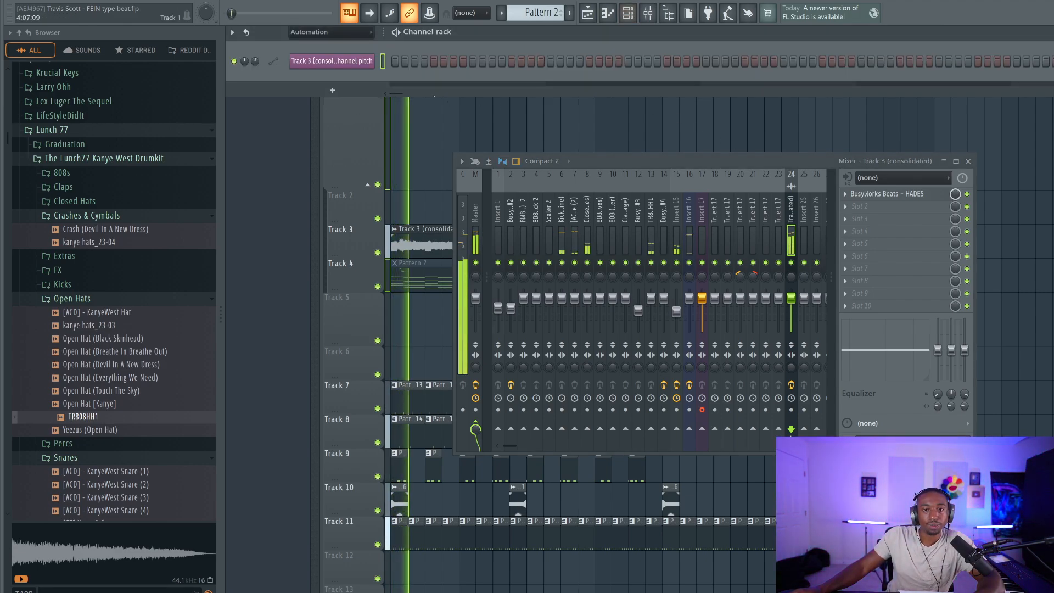
click(305, 34)
click(308, 45)
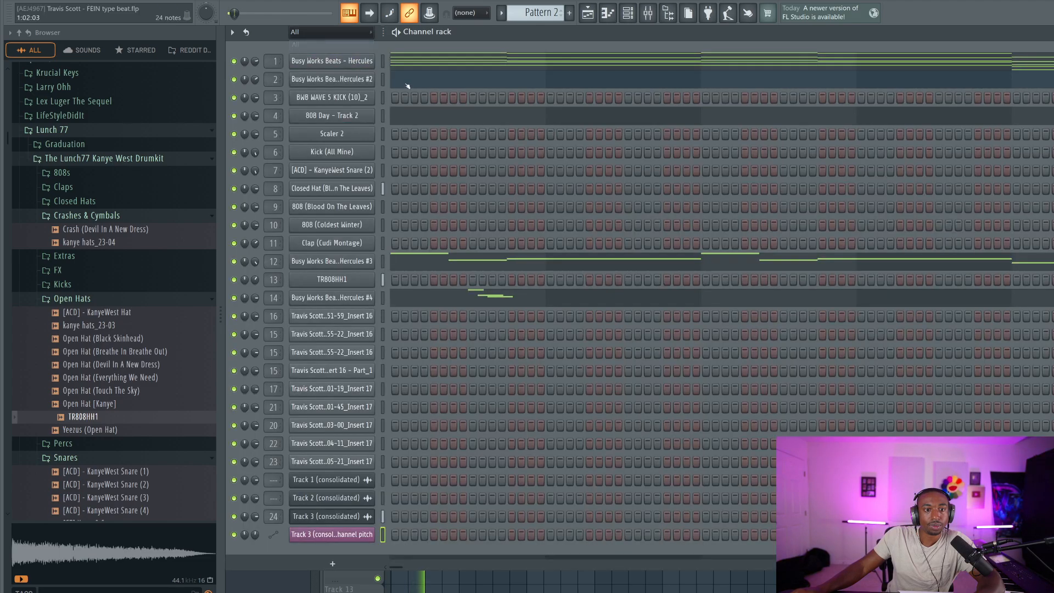
click(360, 36)
click(337, 79)
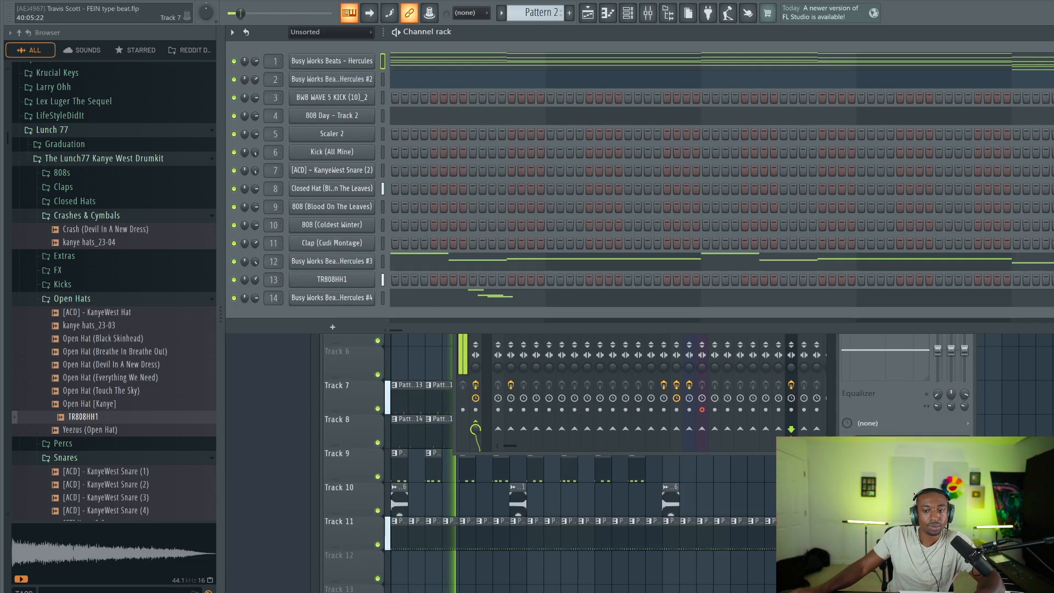
Step: Open the channel settings of the Track 3 (consolidated) clip and reset the channel pitch to 0 cents
key(F5)
double_click(472, 241)
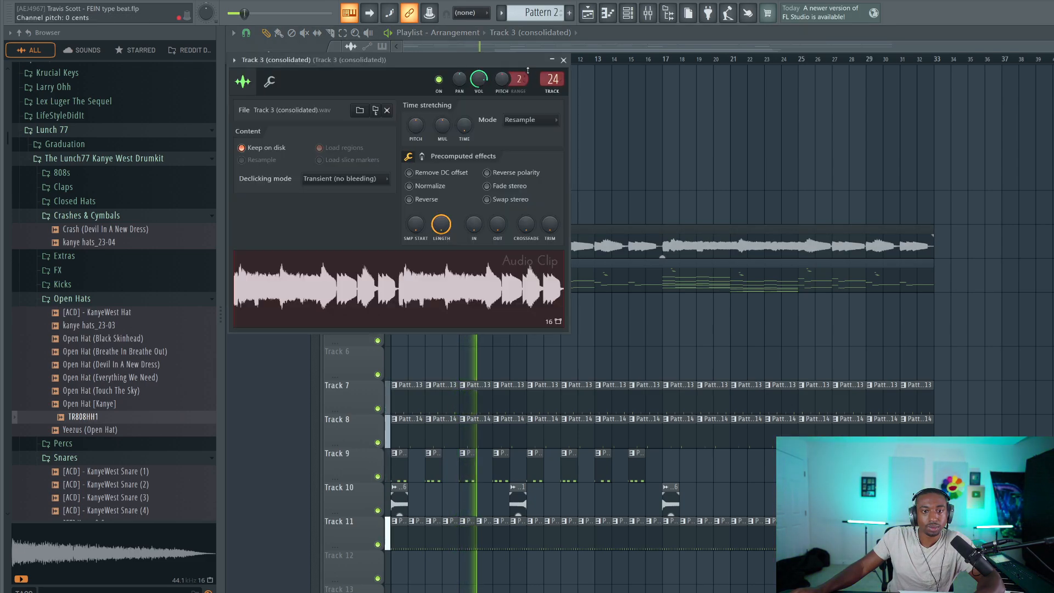
Step: In HADES on the Track 3 (consolidated) mixer track, set Sizzle to 1.4, lower Side Sizzle and raise Mid Gain
click(647, 13)
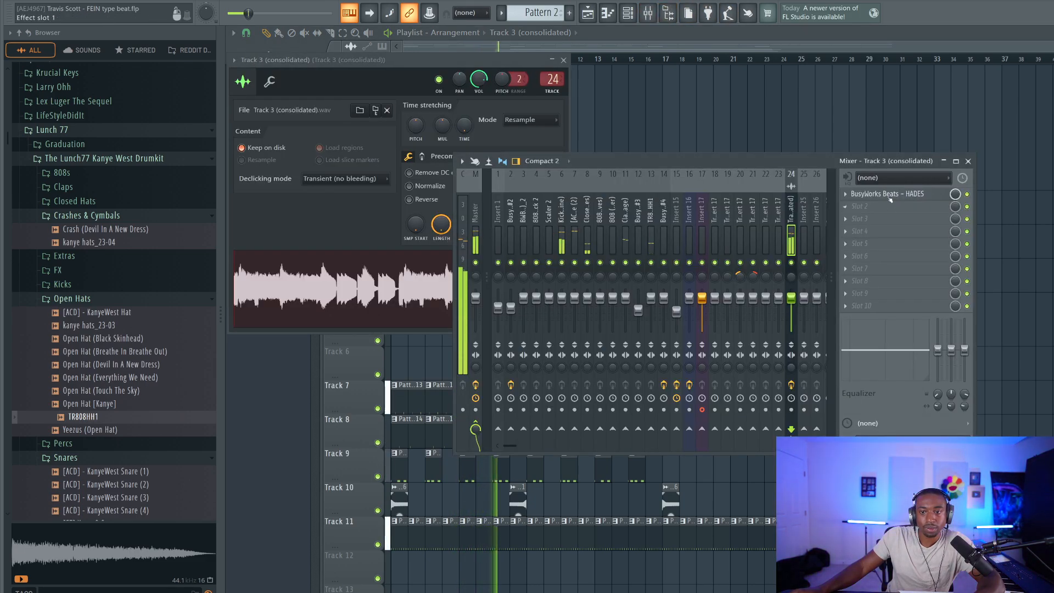
click(884, 194)
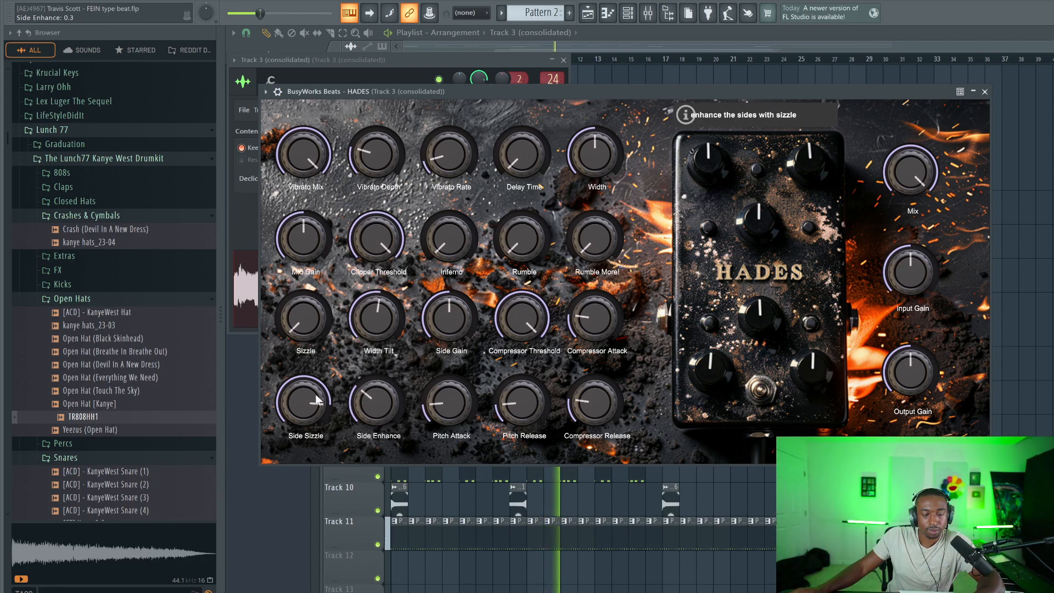
drag(302, 353, 335, 221)
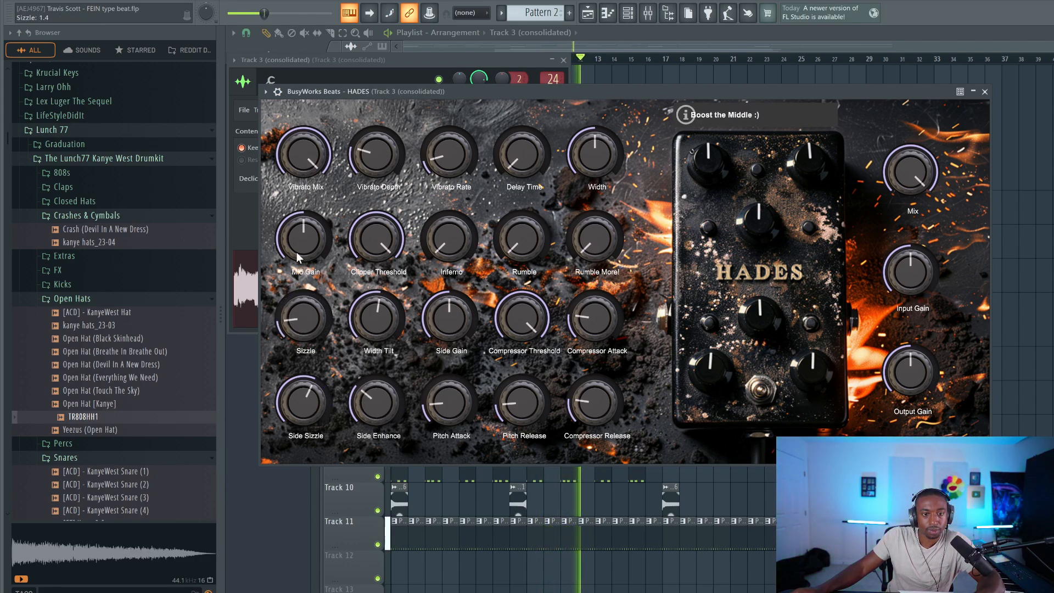
drag(298, 153, 297, 179)
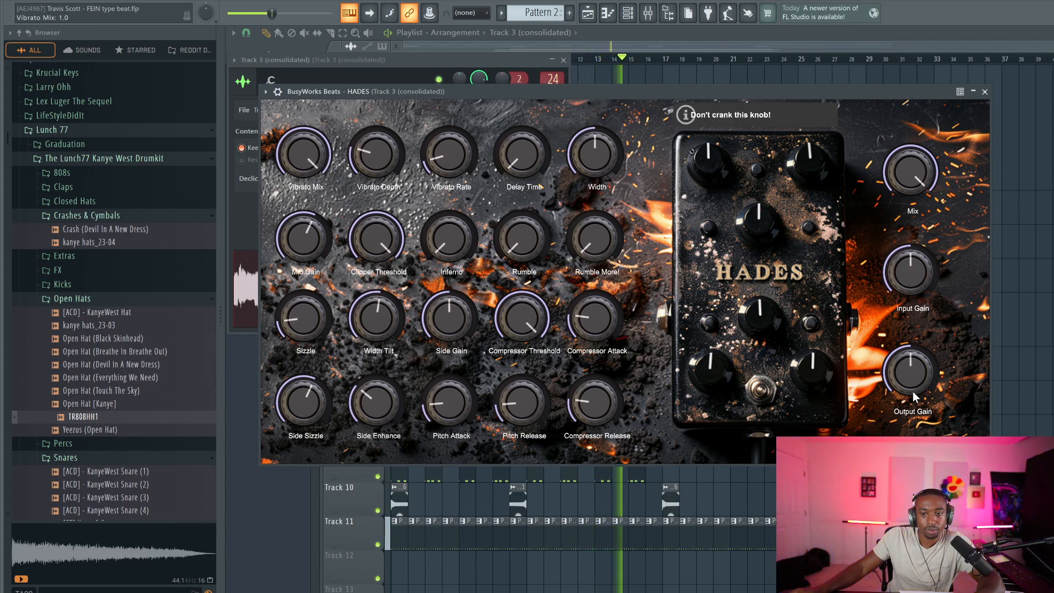
Step: Lower the HADES Output Gain, raise Input Gain and Pitch Attack, and close the plugin
mouse_move(914, 396)
mouse_down()
mouse_move(903, 400)
mouse_move(898, 387)
mouse_up()
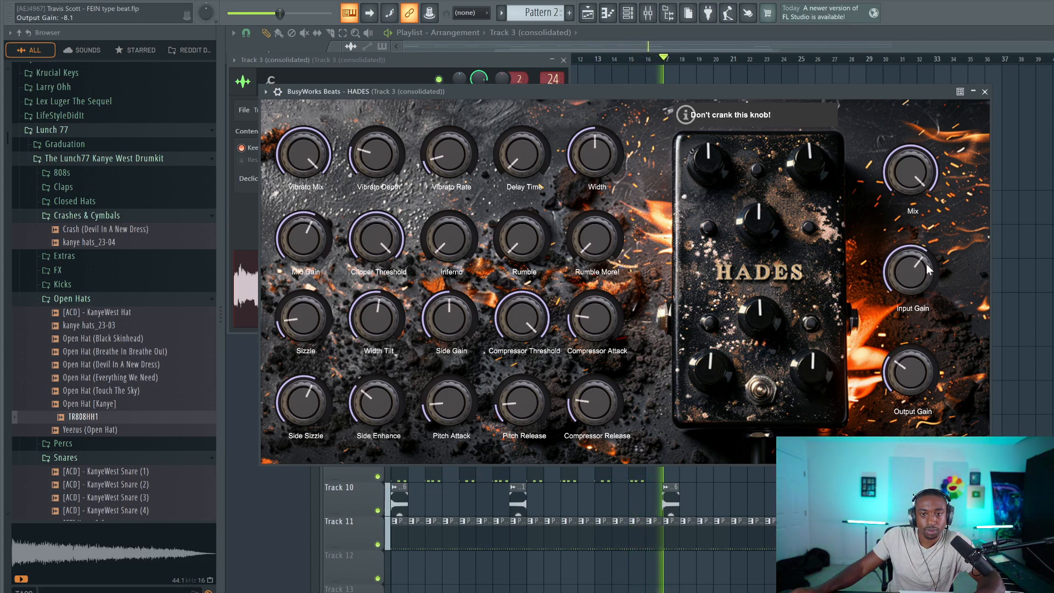
drag(908, 367, 905, 353)
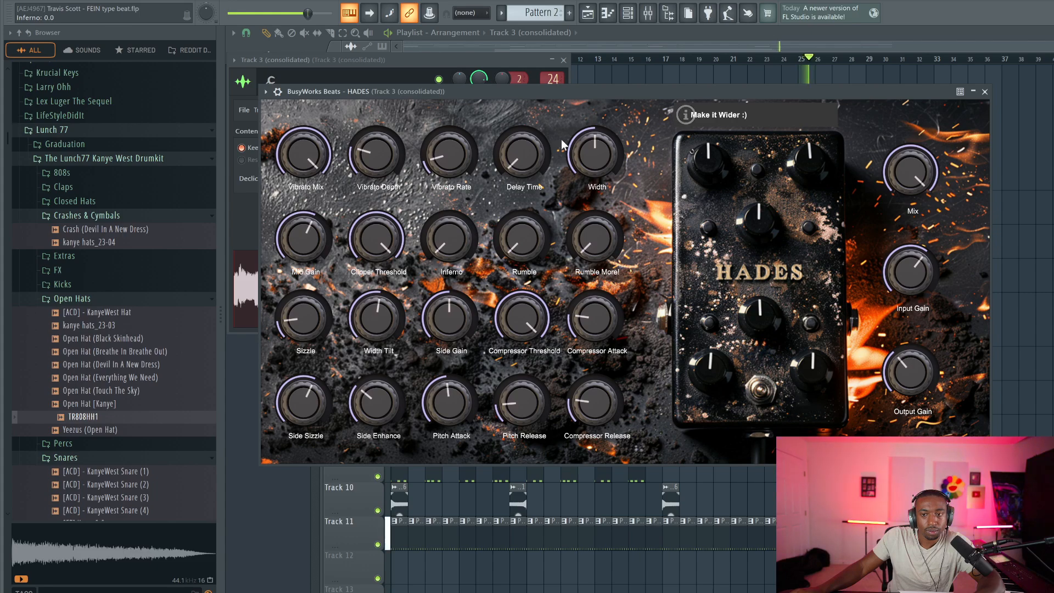
click(984, 93)
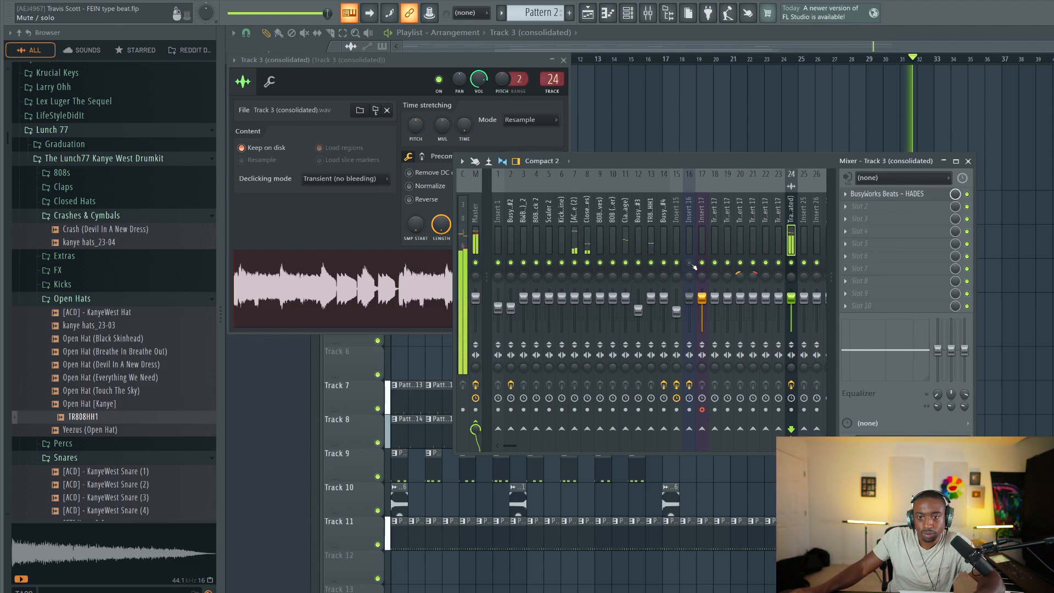
Step: Stop playback, inspect the effects loaded on Insert 16 and reselect the Track 3 (consolidated) mixer track
key(space)
drag(685, 235, 786, 215)
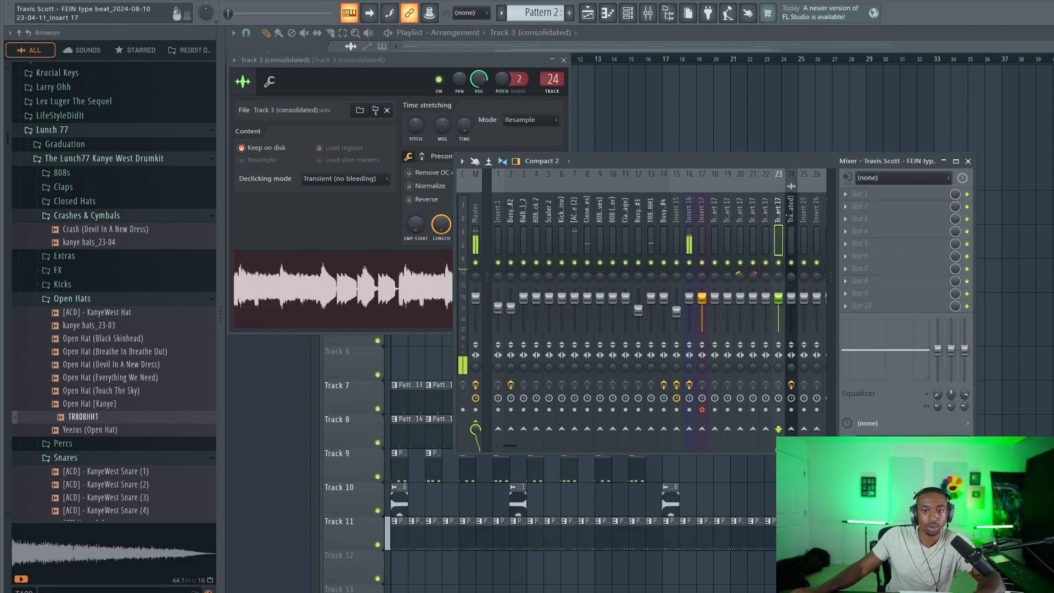
click(689, 233)
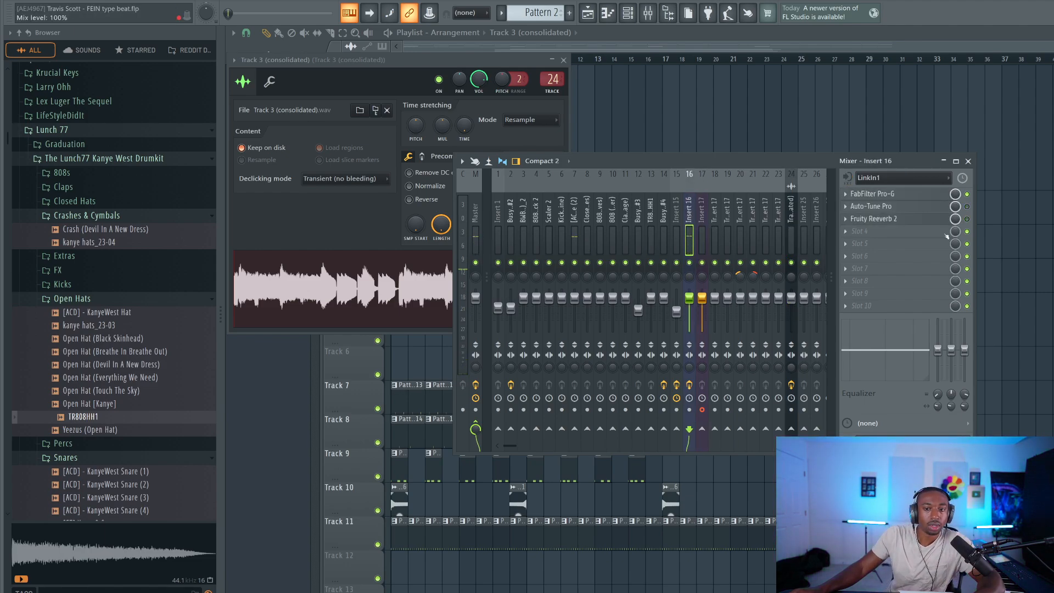
click(778, 231)
click(790, 229)
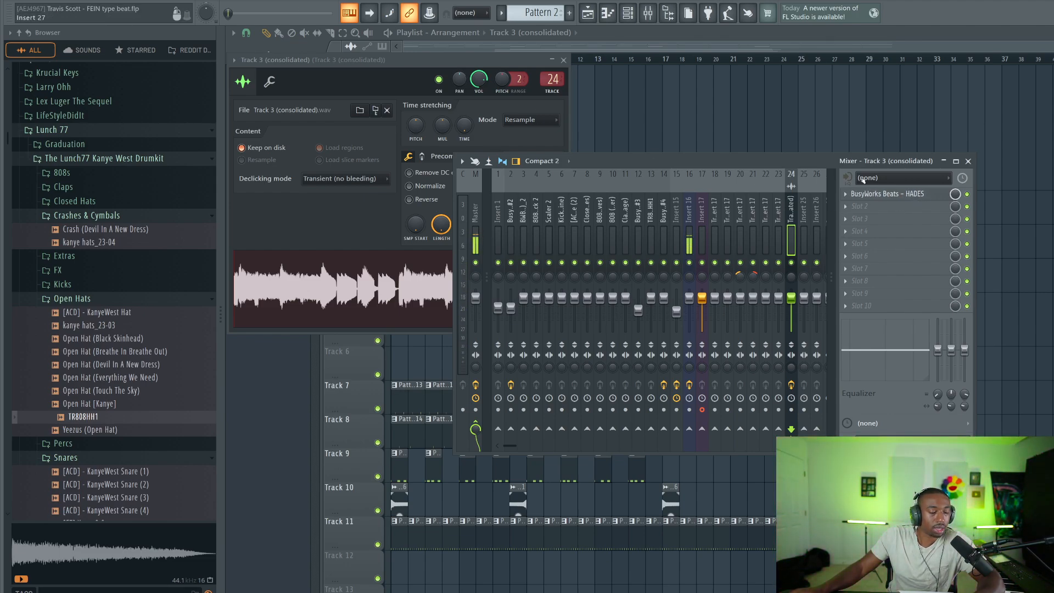
Step: Replay the arrangement from the start and mute the Insert 16 mixer track
key(space)
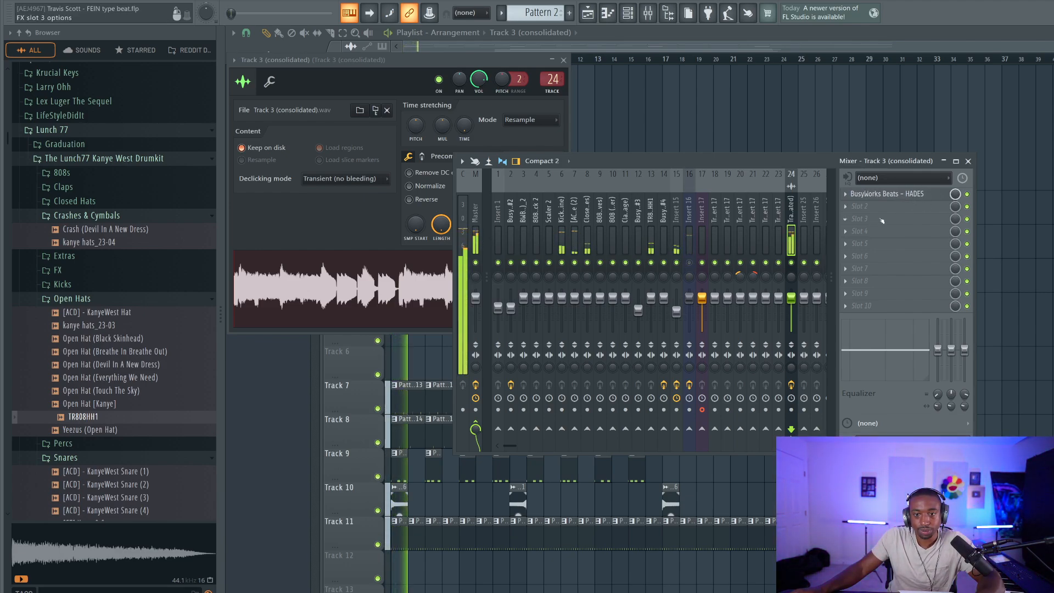
key(F5)
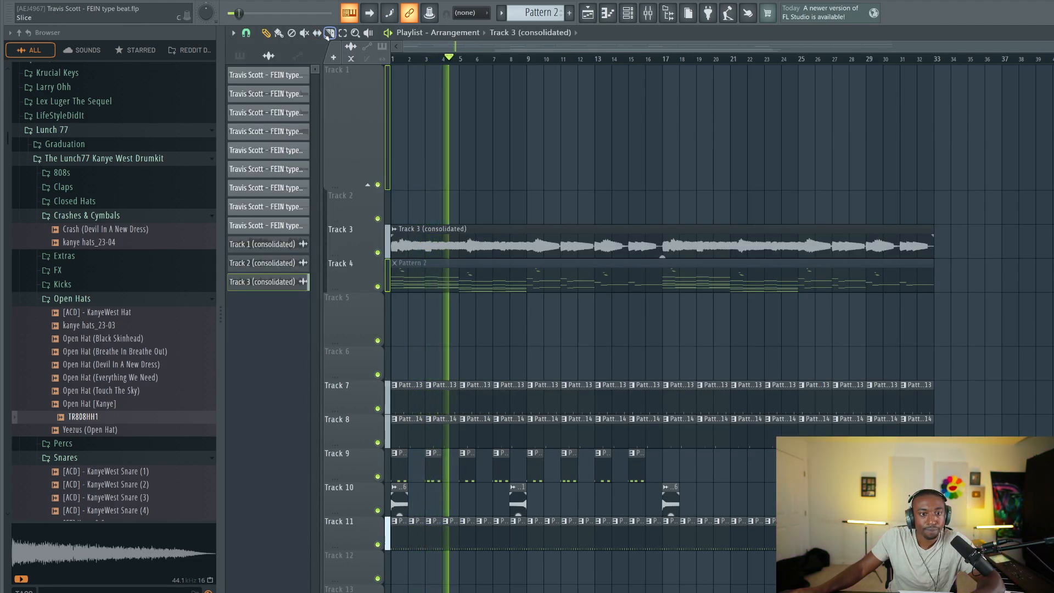
click(645, 17)
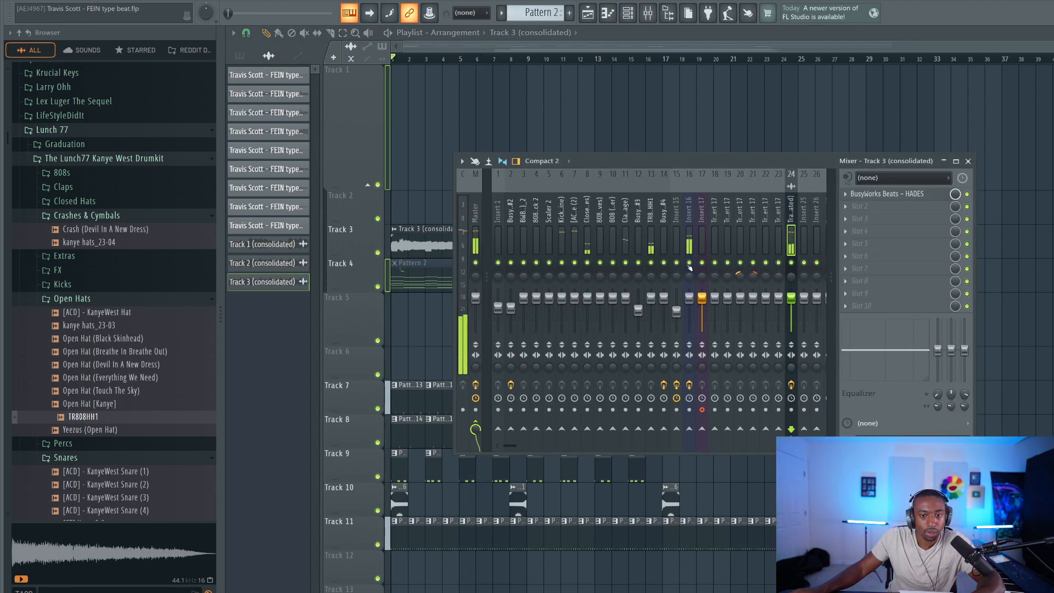
key(space)
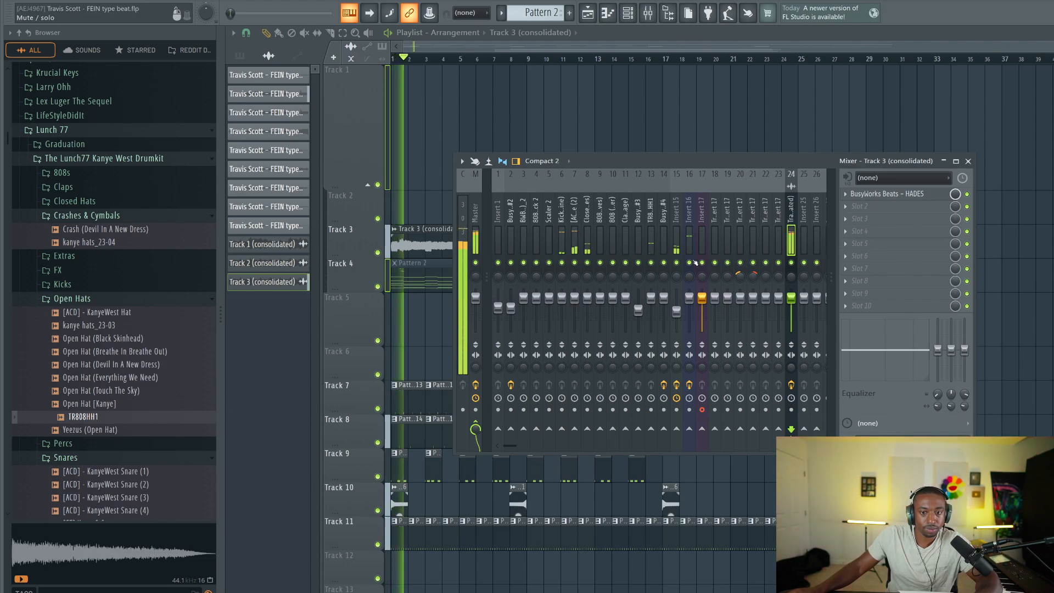
click(689, 263)
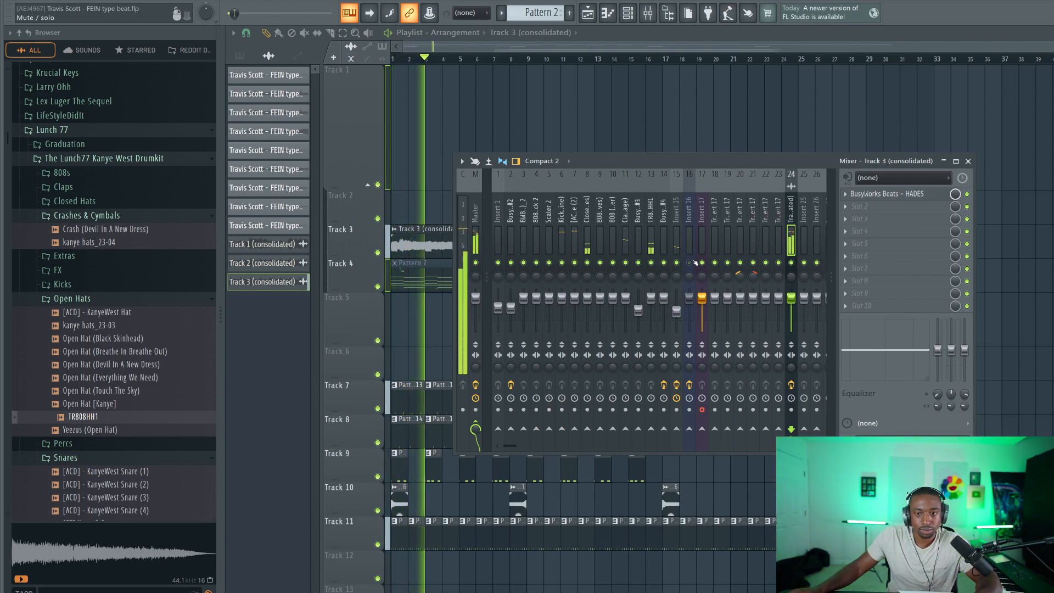
Step: Listen on through the arrangement in the playlist and check the mixer levels during playback
click(968, 161)
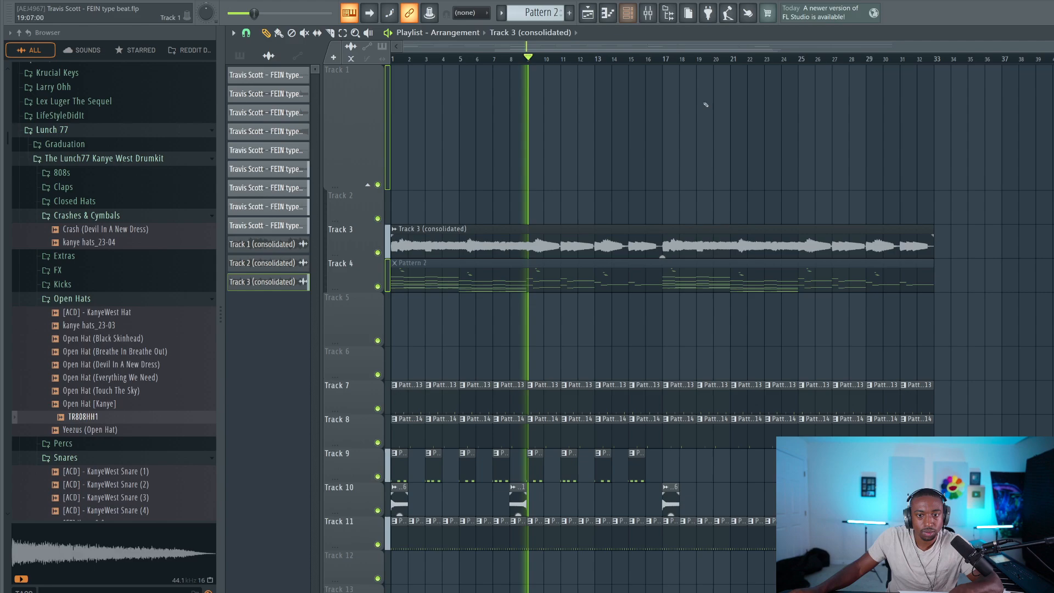
click(657, 15)
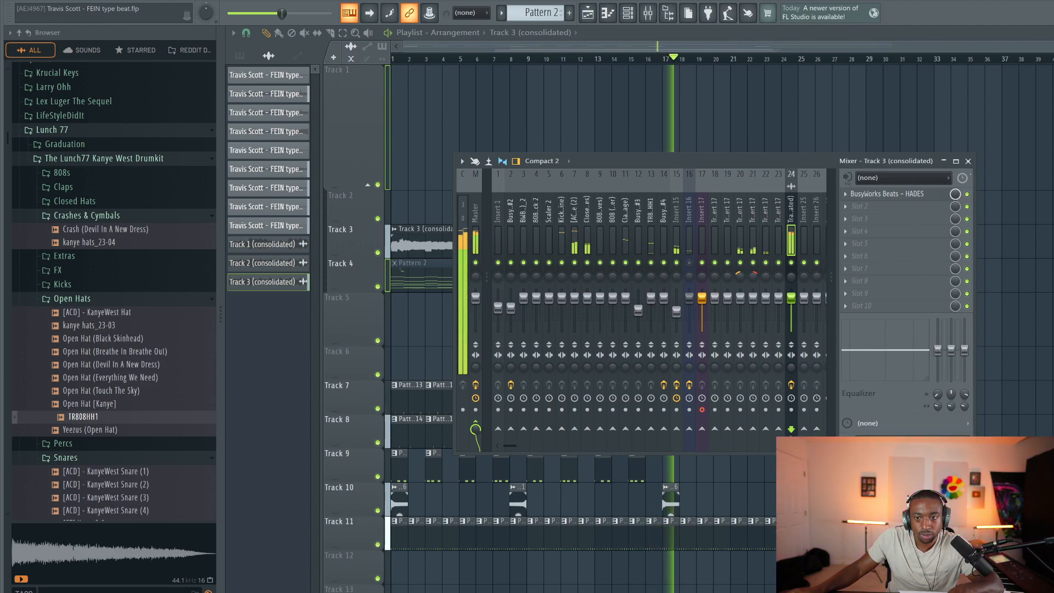
click(967, 160)
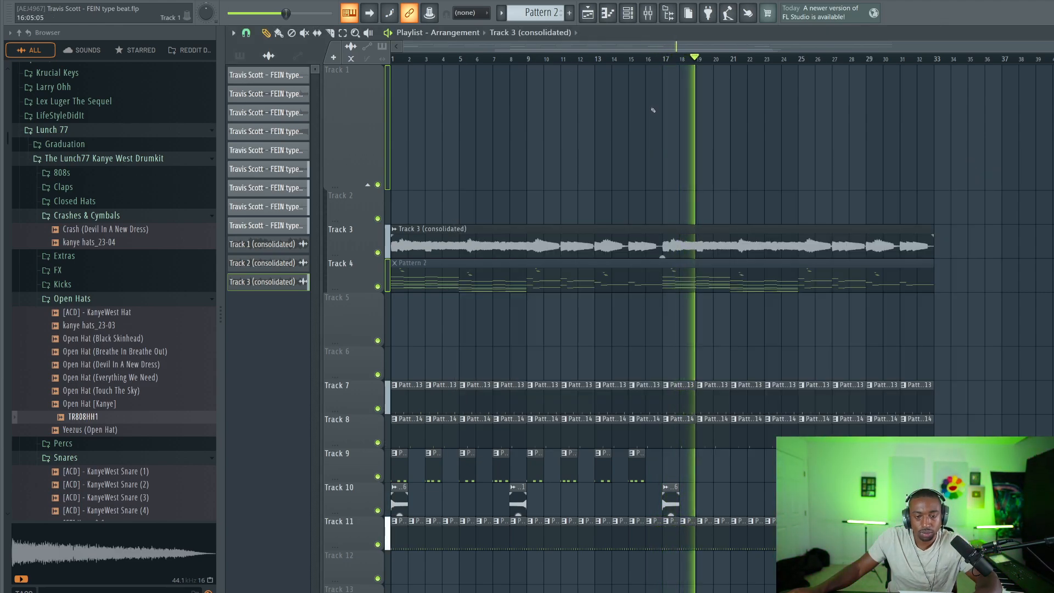
Step: Select the four Insert 17 audio clips on Tracks 14 to 17 in the playlist
scroll(625, 260, down, 7)
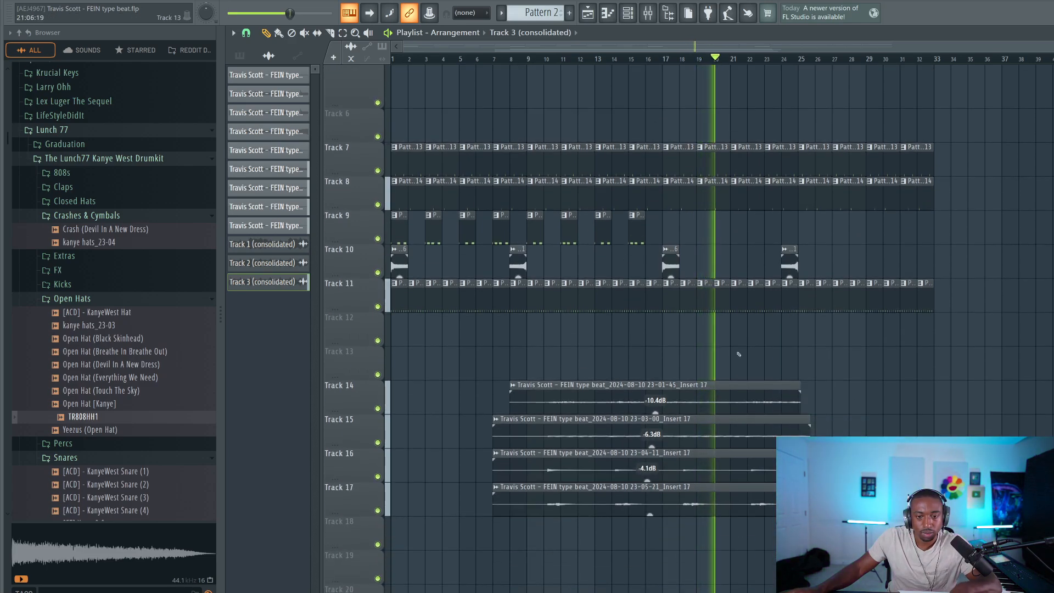
drag(715, 354, 609, 501)
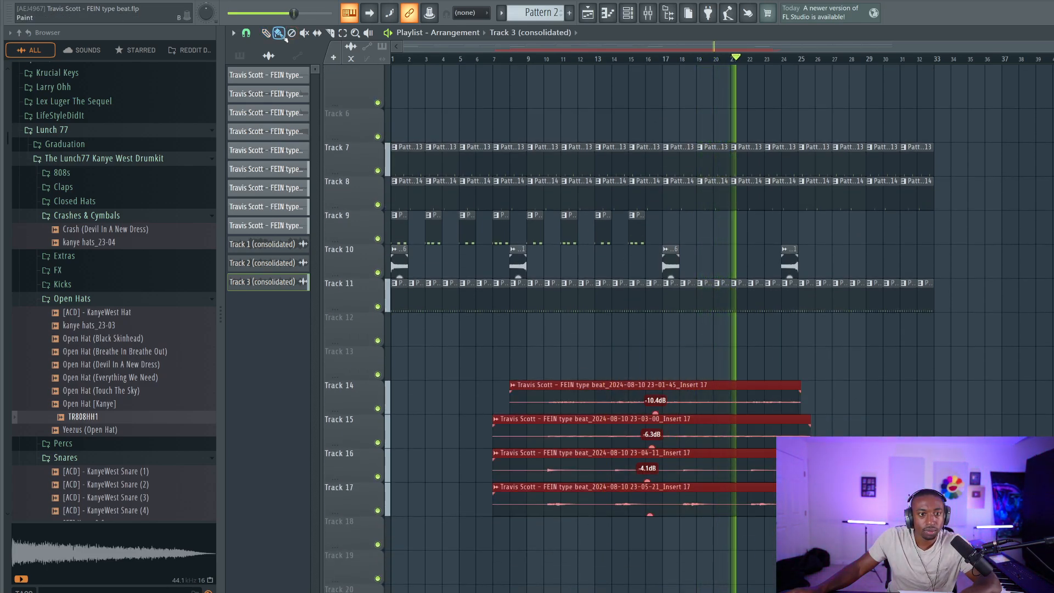
scroll(614, 291, up, 7)
scroll(613, 291, down, 3)
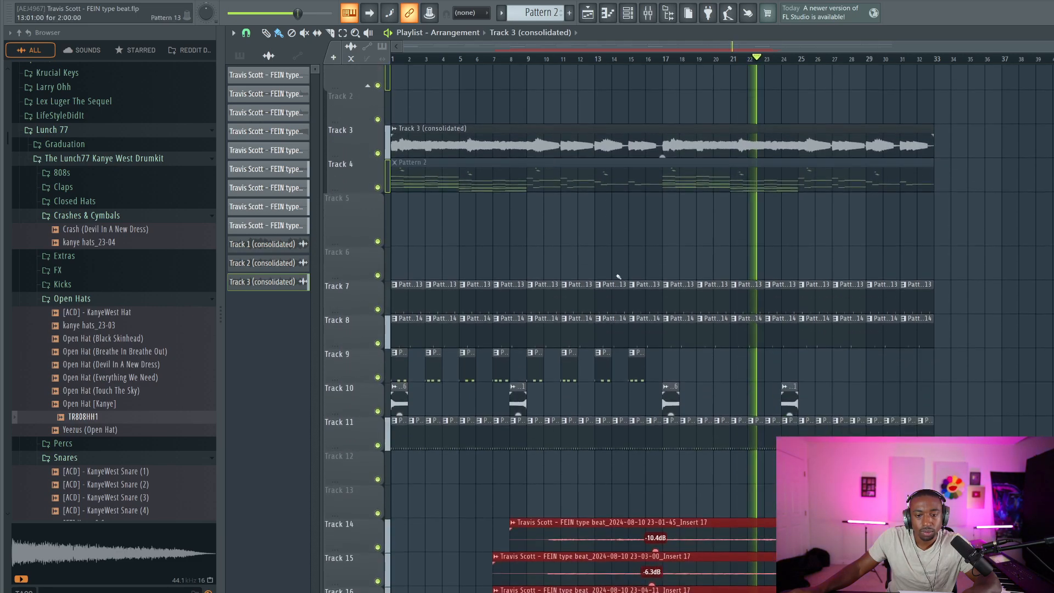
Step: Switch the channel rack filter from Audio back to Unsorted and return to the playlist
key(F6)
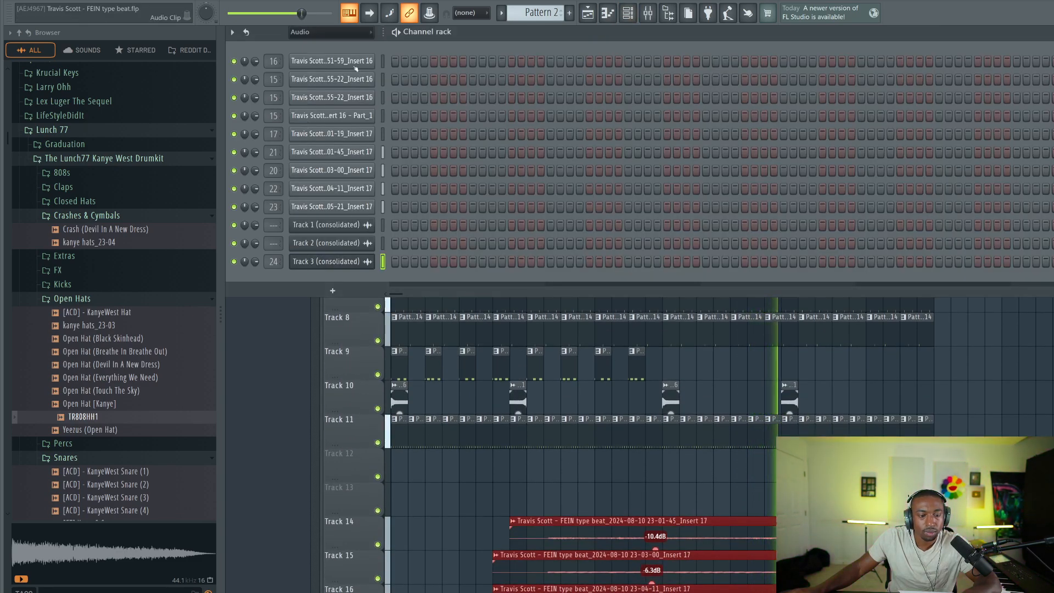
click(306, 33)
click(317, 76)
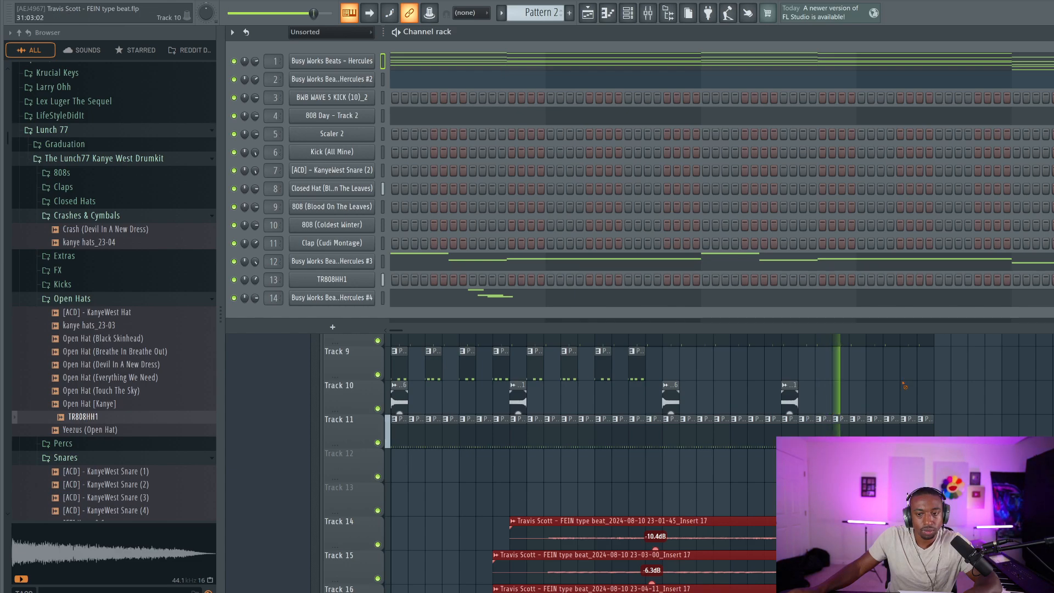
key(F6)
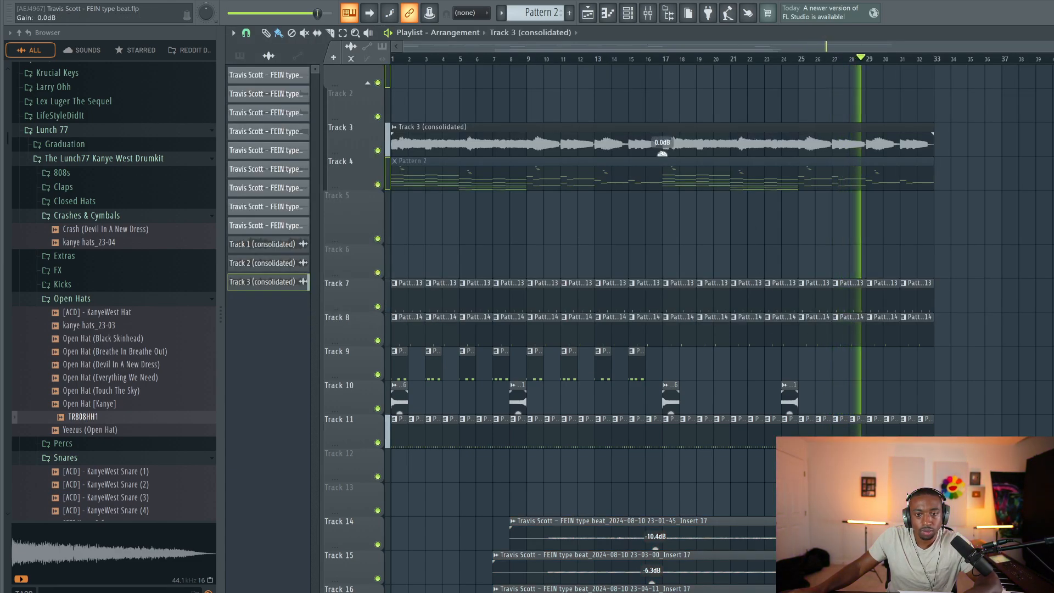
Step: Try lowering the Track 3 (consolidated) clip gain to -5.4 dB and check the mixer levels
drag(662, 153, 662, 160)
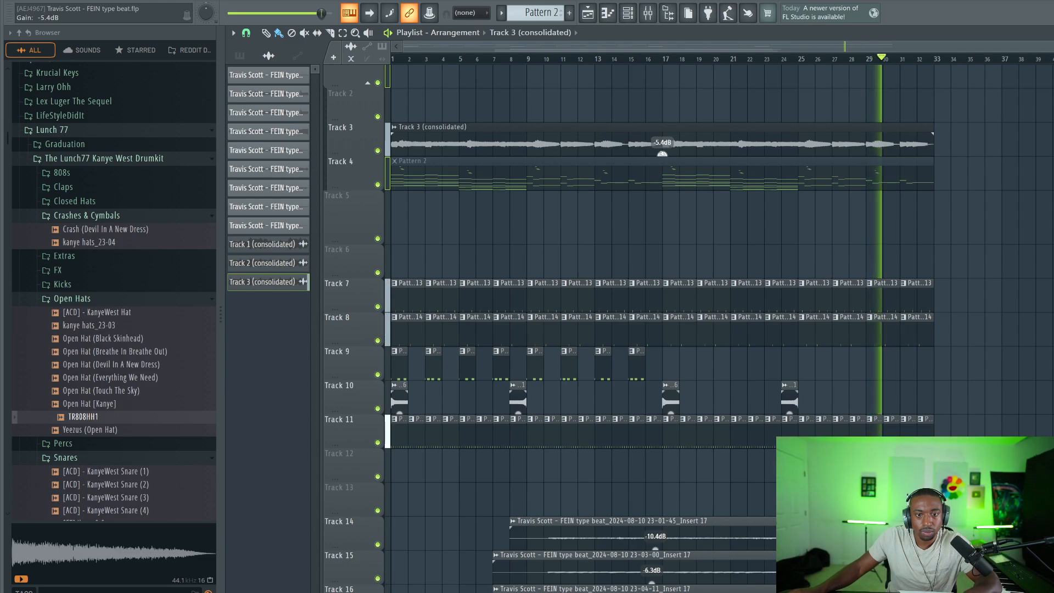
click(648, 14)
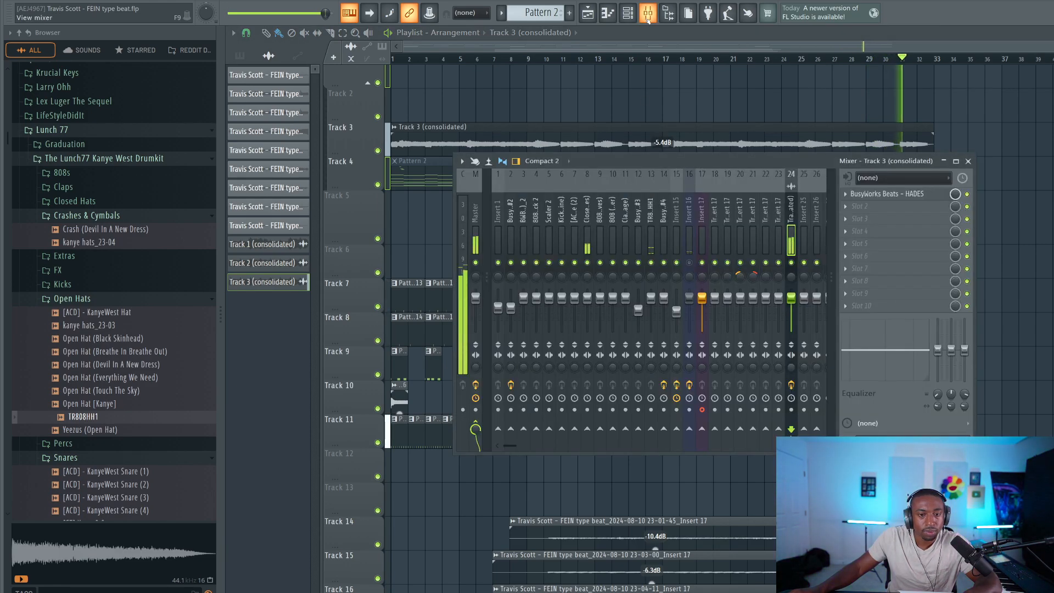
key(F9)
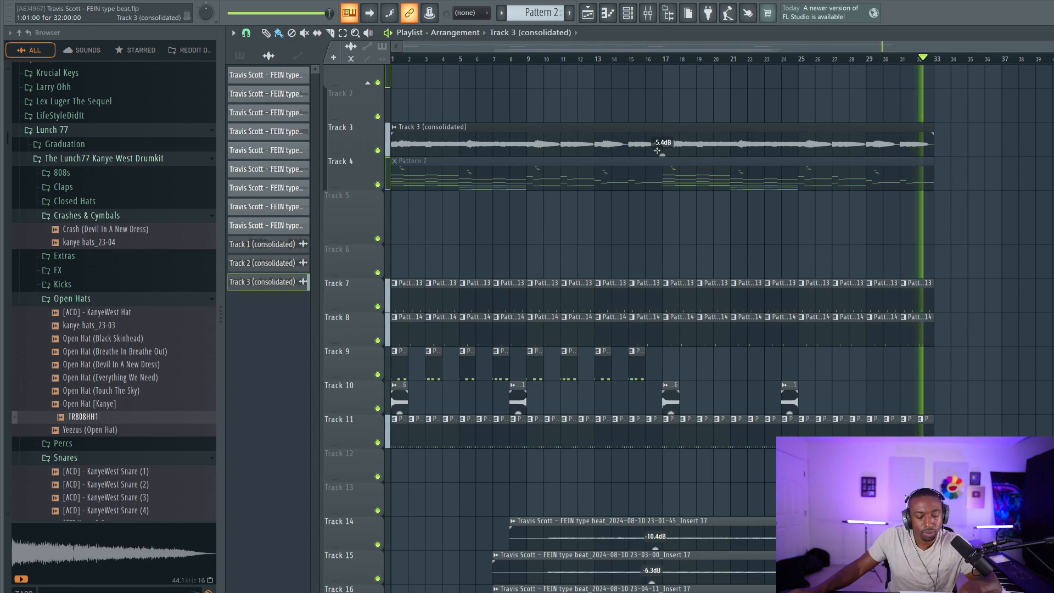
Step: Open HADES on the Track 3 (consolidated) insert, audition a Clipper Threshold of 0.5, restore it to 4.0 and turn Vibrato Mix fully down
click(647, 14)
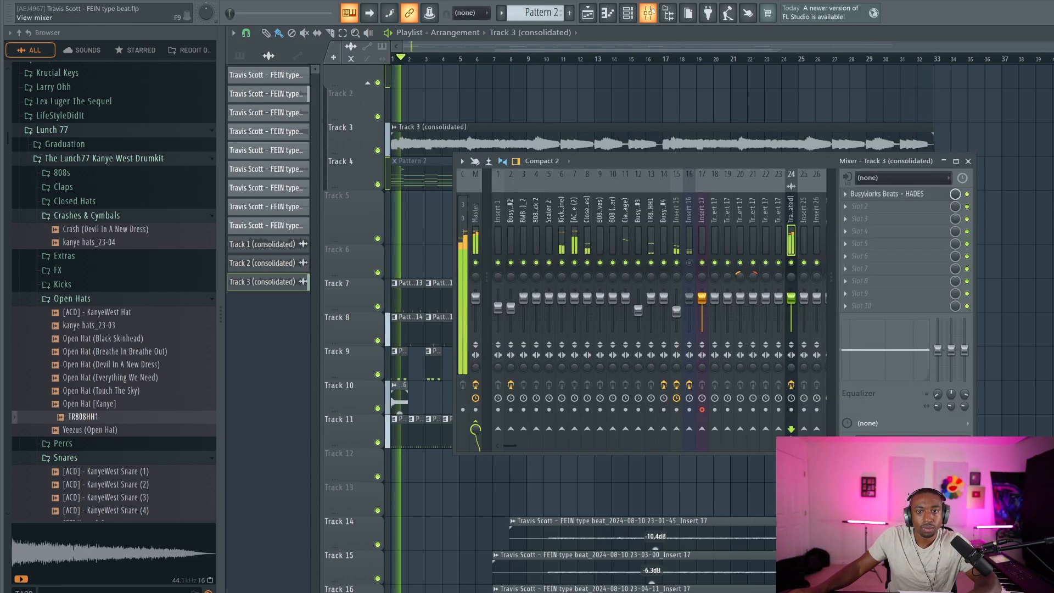
click(880, 193)
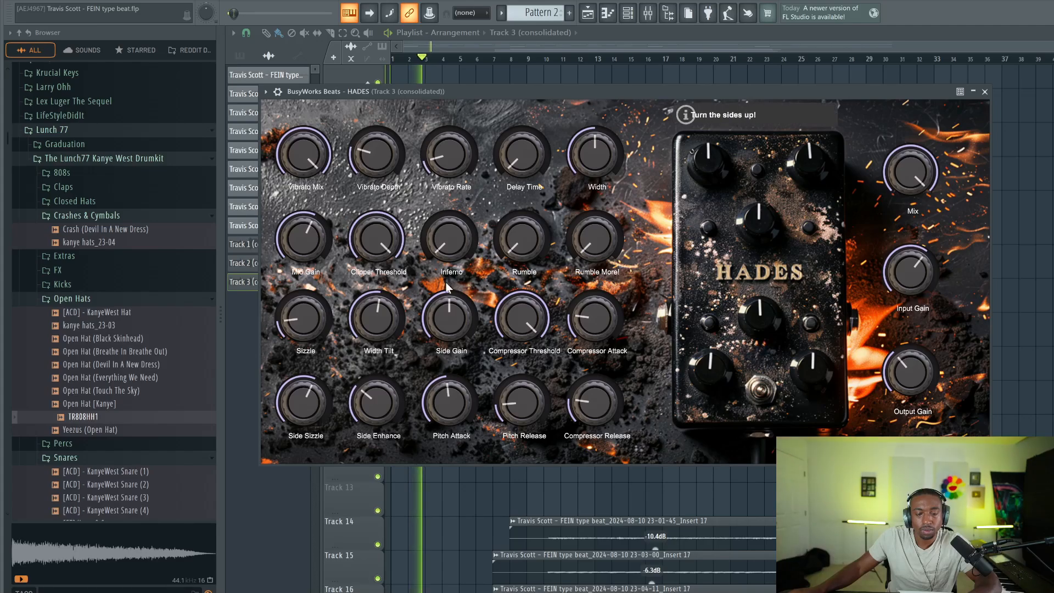
drag(376, 220, 369, 292)
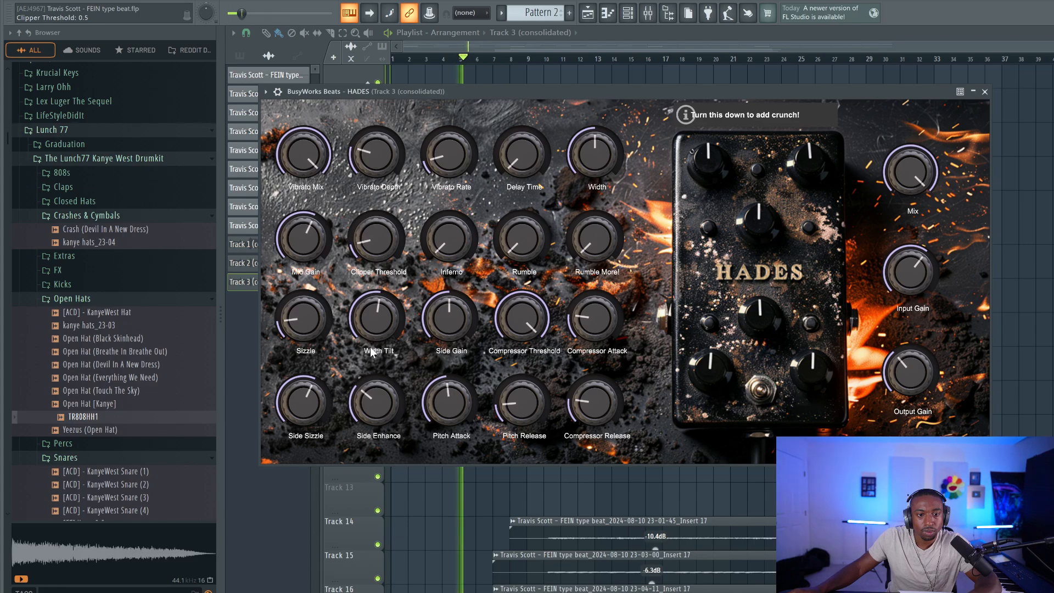
drag(371, 352, 372, 354)
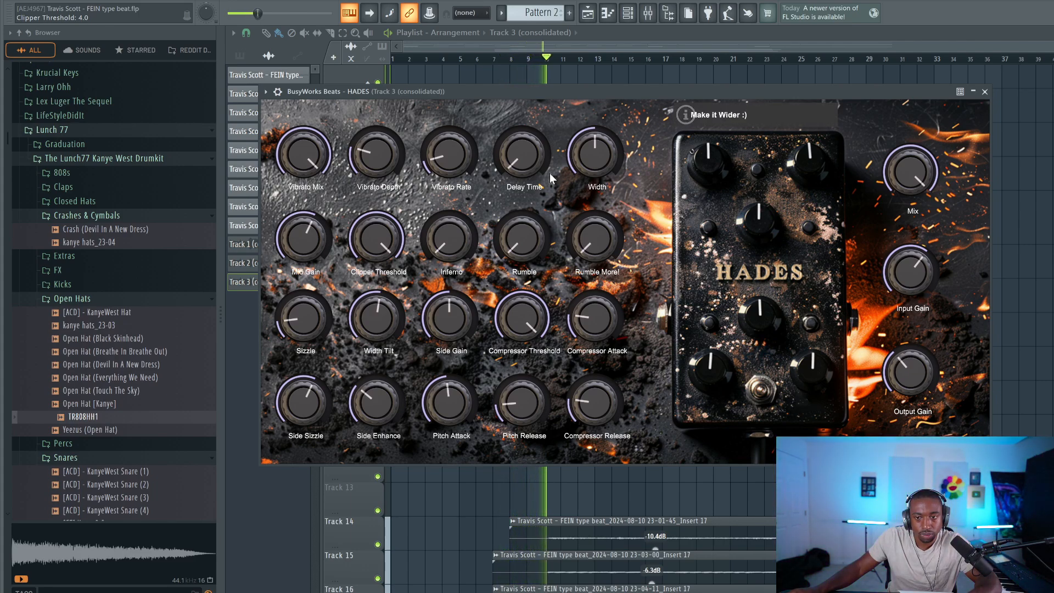
drag(306, 152, 267, 307)
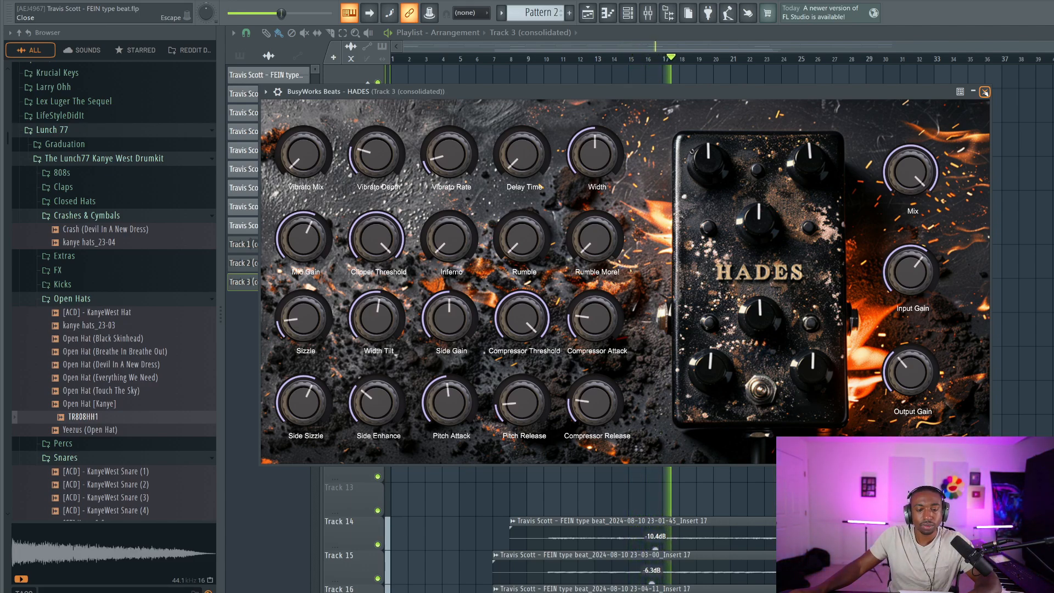
Step: Try raising the HADES Inferno amount to 0.5 during playback, return it to zero and stop the song
drag(457, 236, 464, 180)
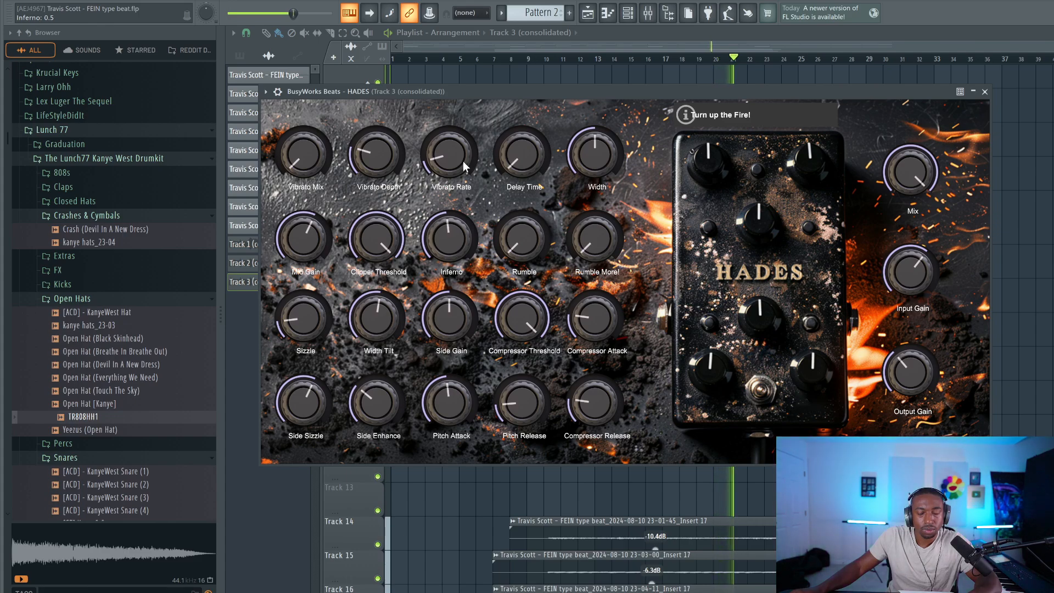
drag(463, 162, 453, 212)
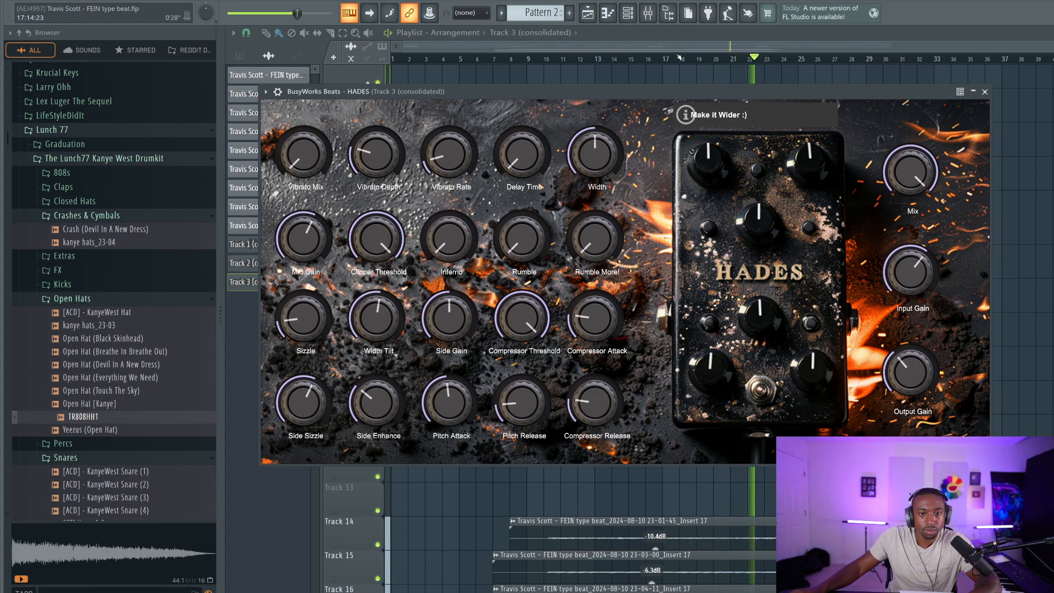
key(space)
click(648, 14)
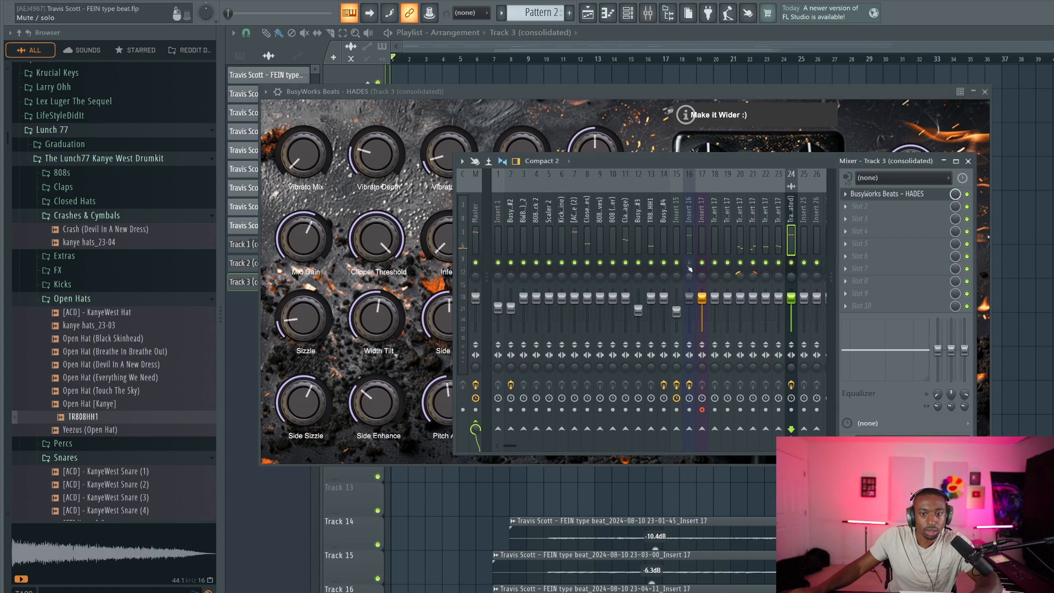
click(689, 264)
Step: Browse the HADES parameters and create an automation clip for Inferno on Track 3 (consolidated)
click(265, 92)
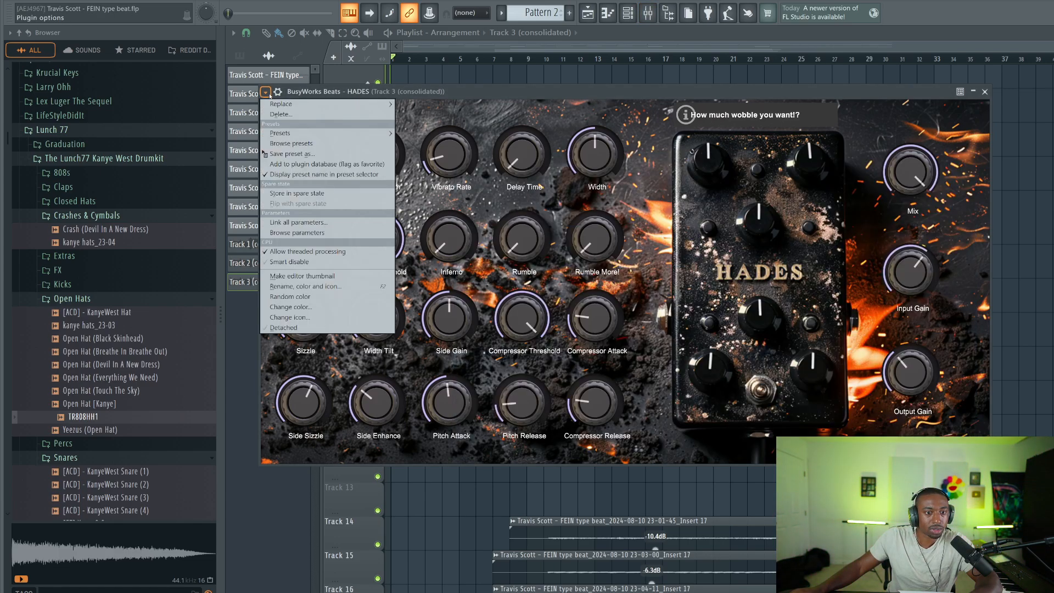
click(299, 233)
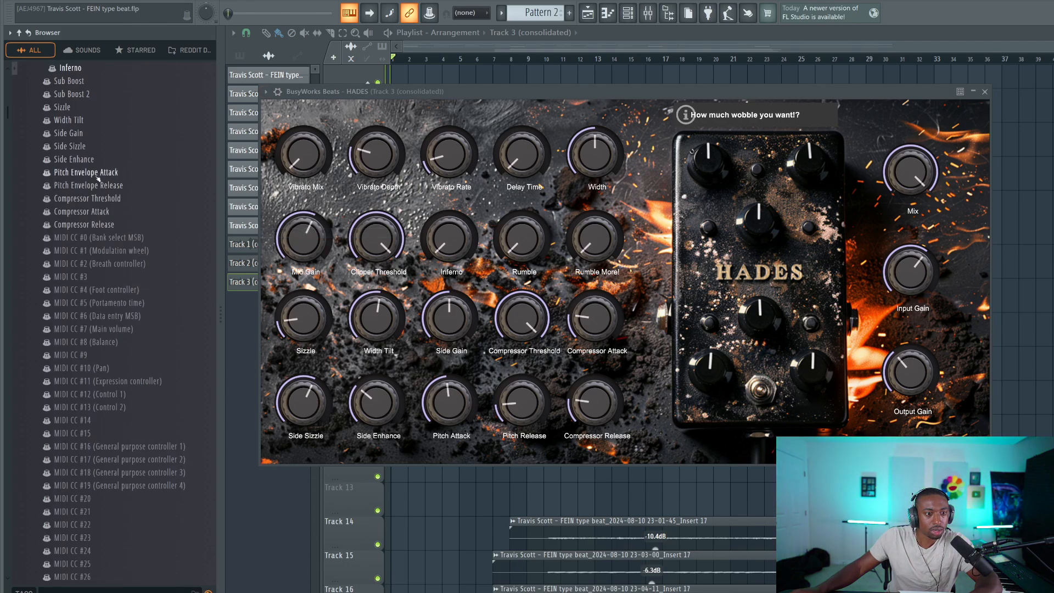
scroll(103, 148, up, 5)
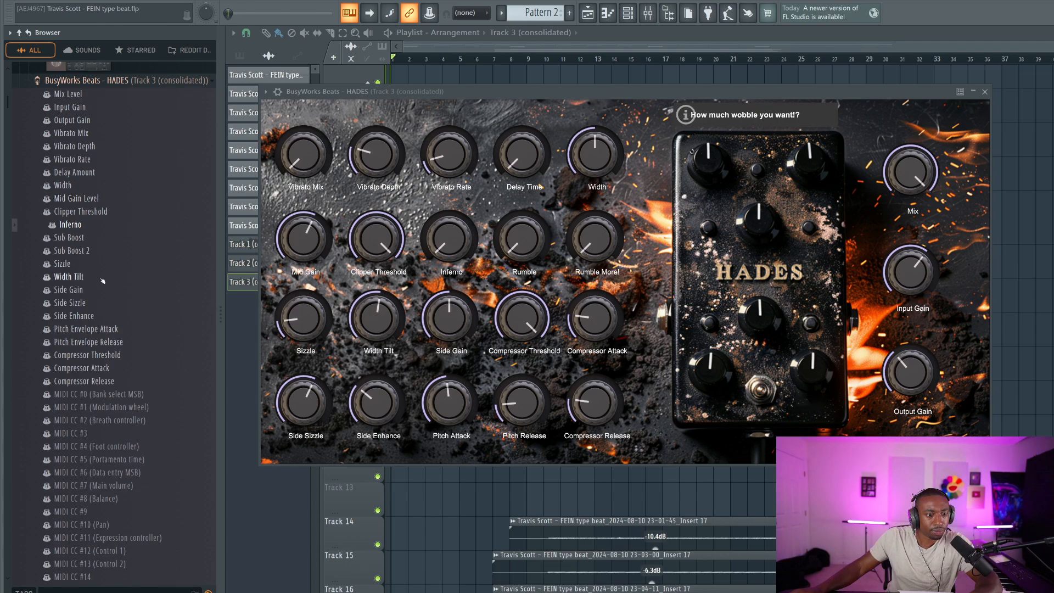
right_click(100, 230)
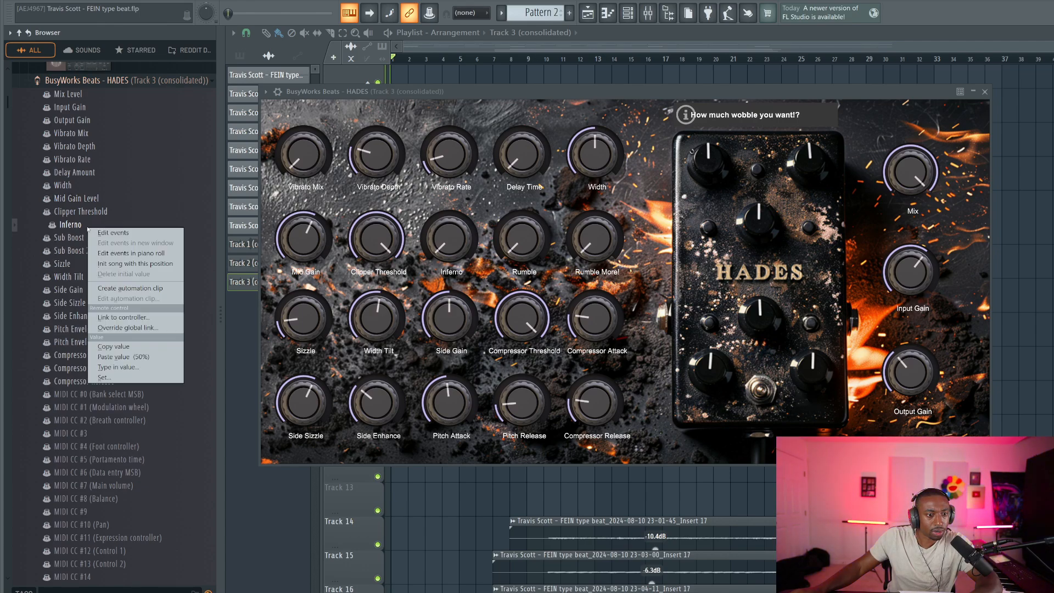
click(120, 288)
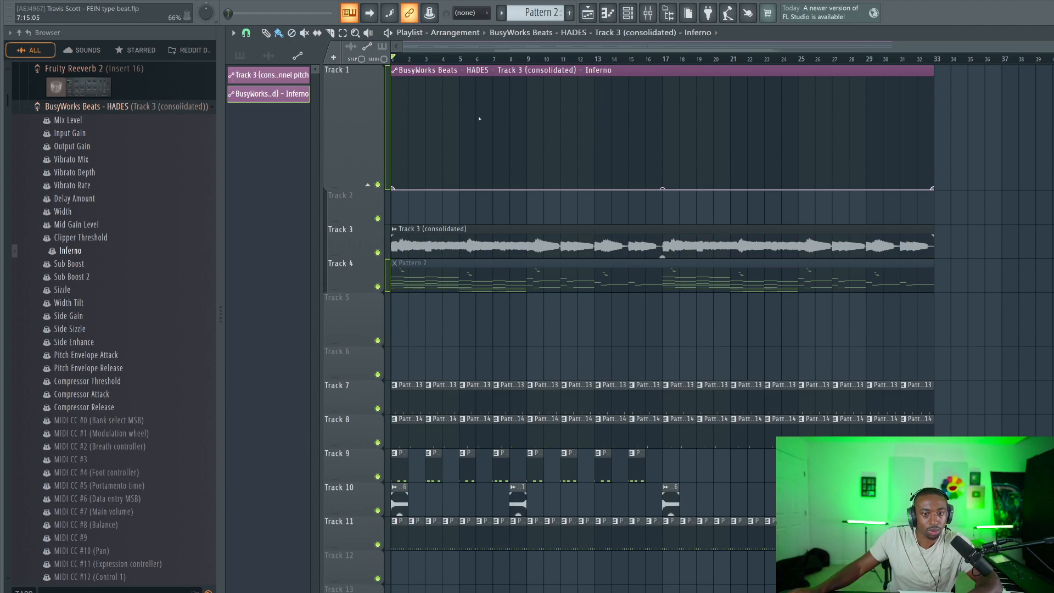
Step: Shape the Inferno automation to rise from zero at bar 17 to about 40% in bar 20 and return to zero around bar 25
right_click(389, 190)
click(426, 362)
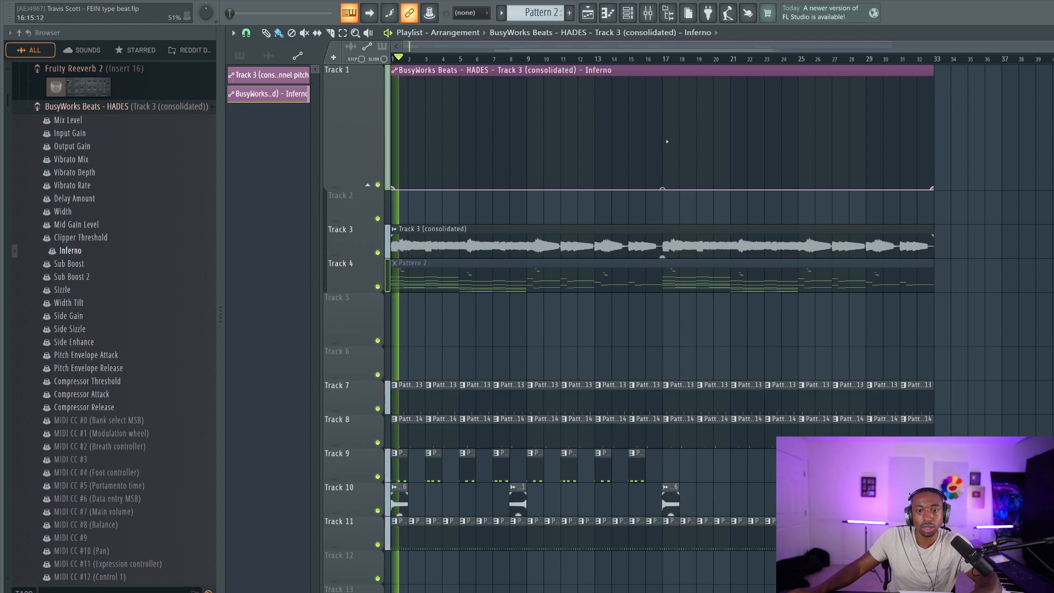
right_click(724, 145)
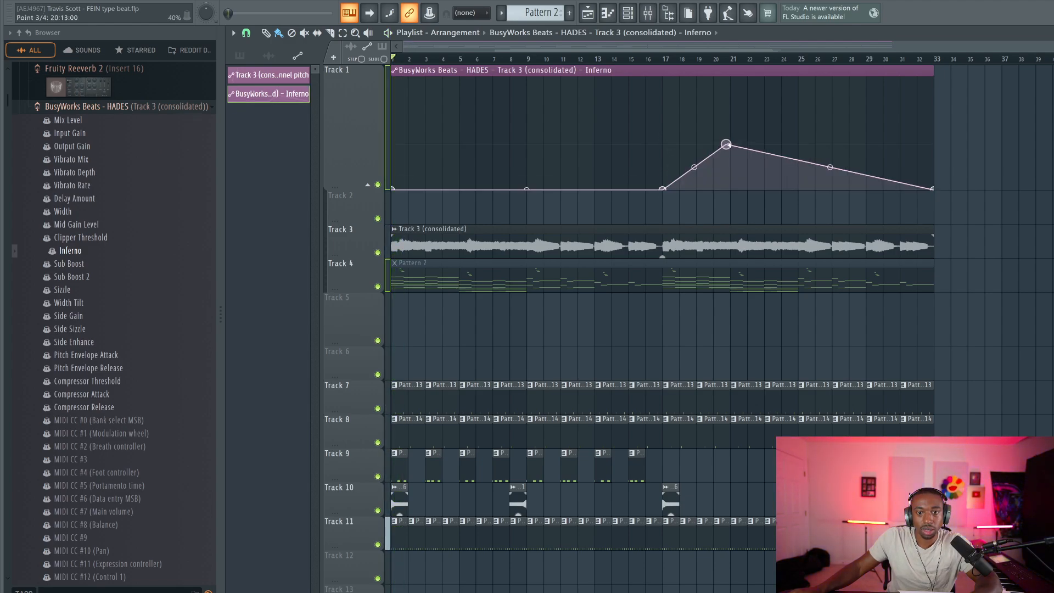
right_click(806, 186)
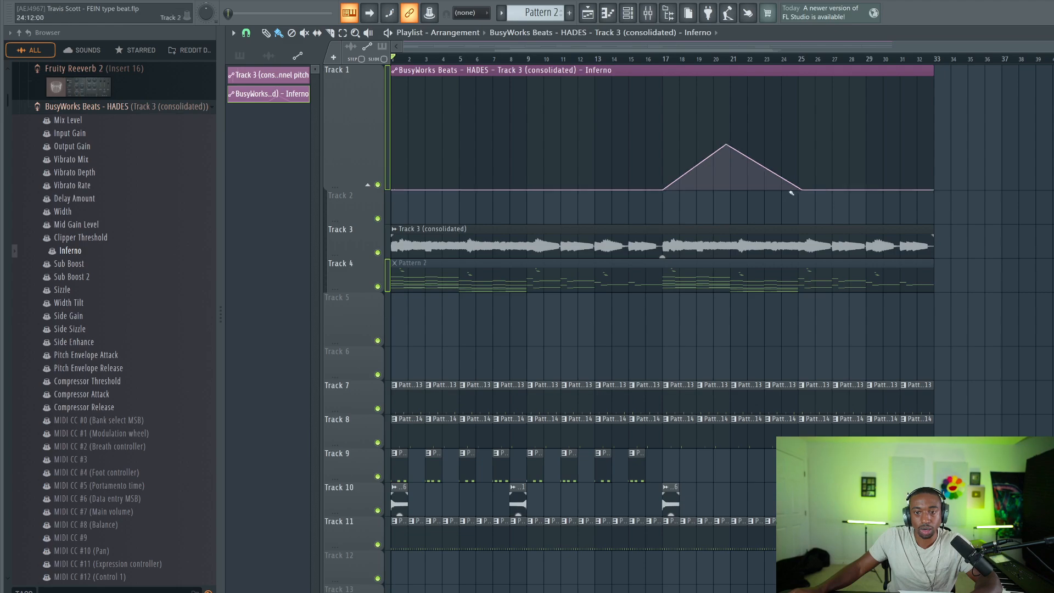
Step: Play the arrangement through the Inferno automation and check the mixer levels and the lower playlist tracks
click(648, 13)
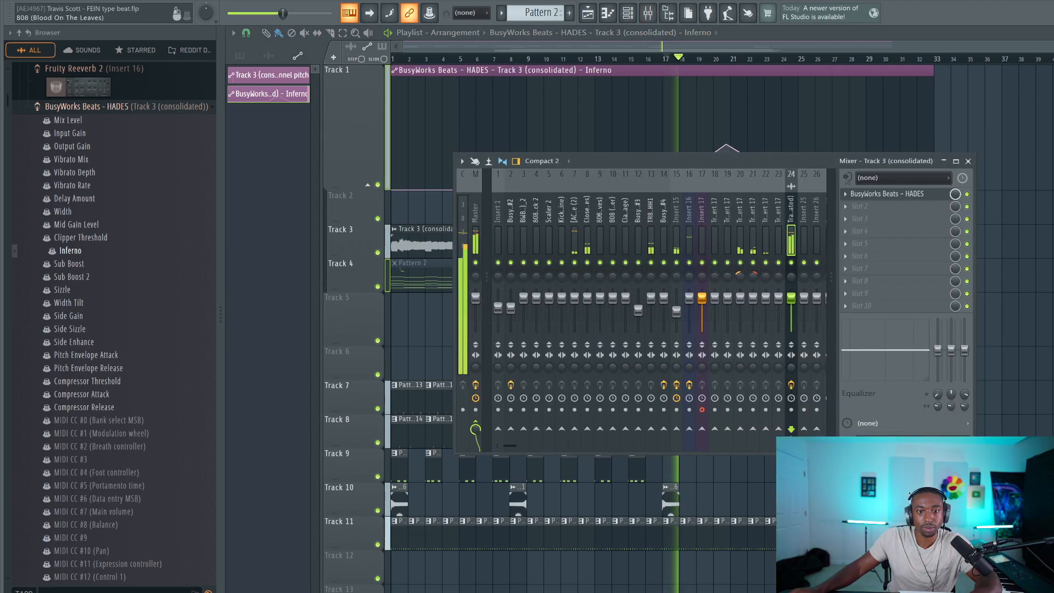
key(F9)
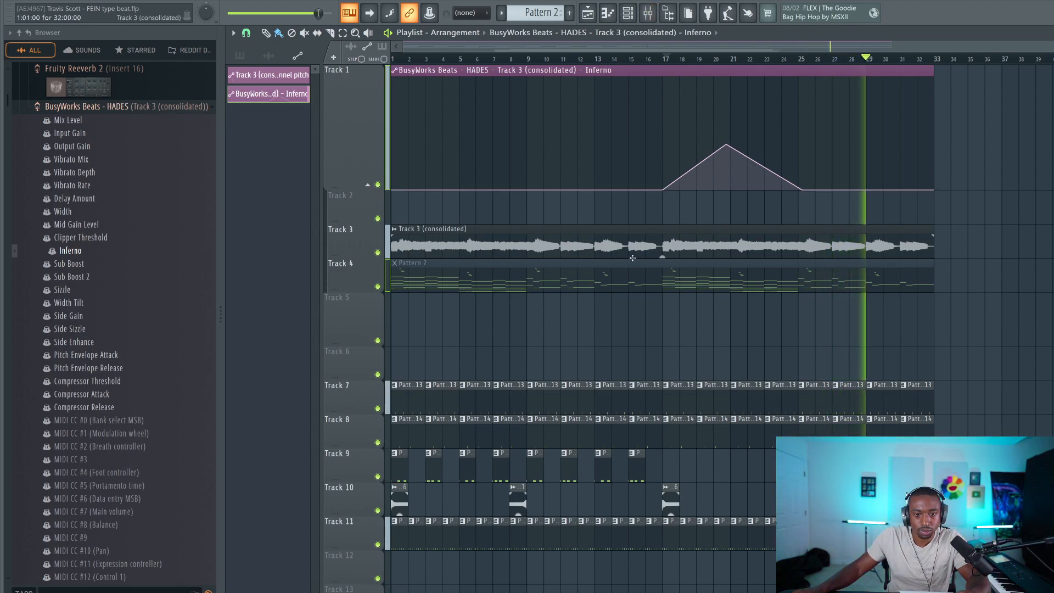
scroll(633, 258, down, 6)
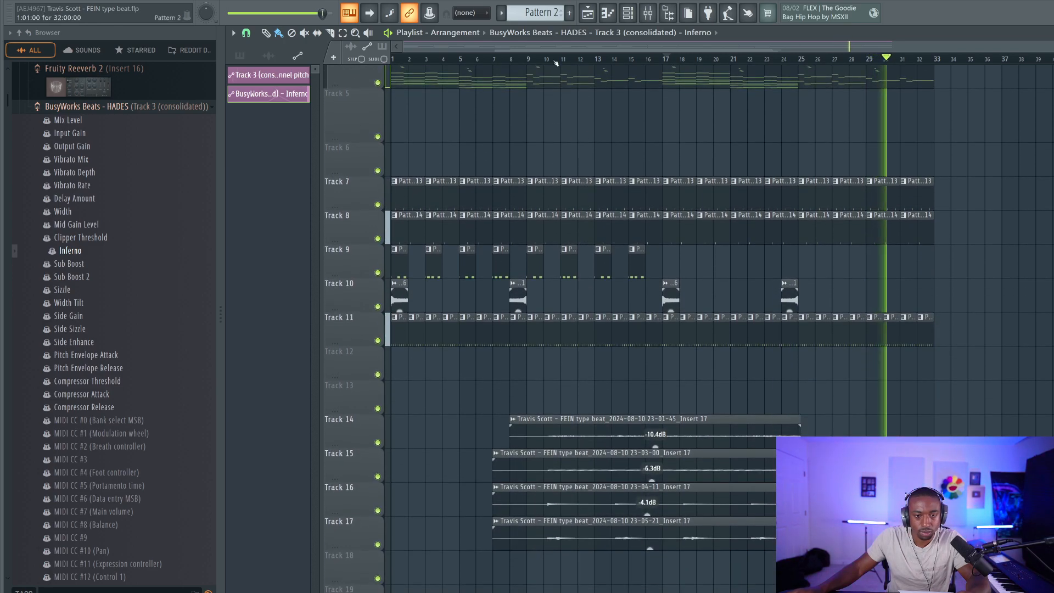
Step: Switch the channel rack filter from Automation to Unsorted, select Pattern 15 with the kick steps and return to the playlist
click(624, 19)
click(306, 32)
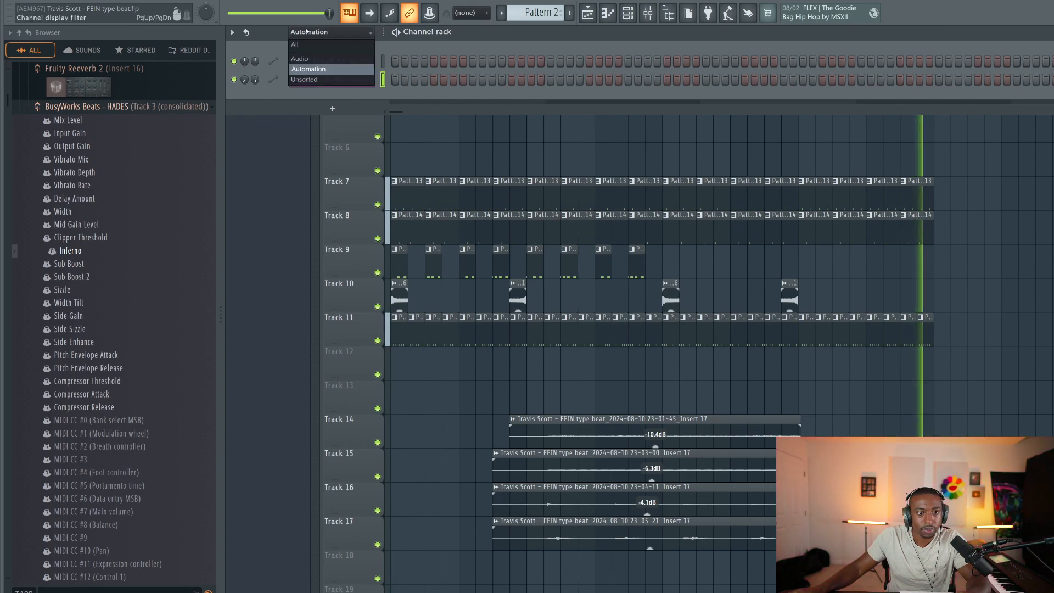
click(299, 81)
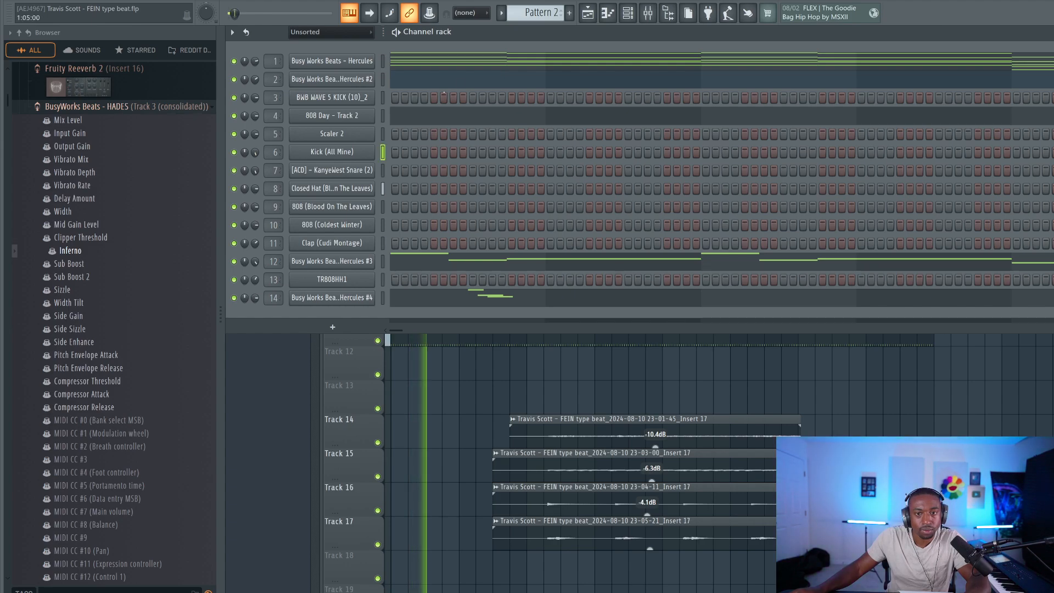
scroll(538, 12, down, 7)
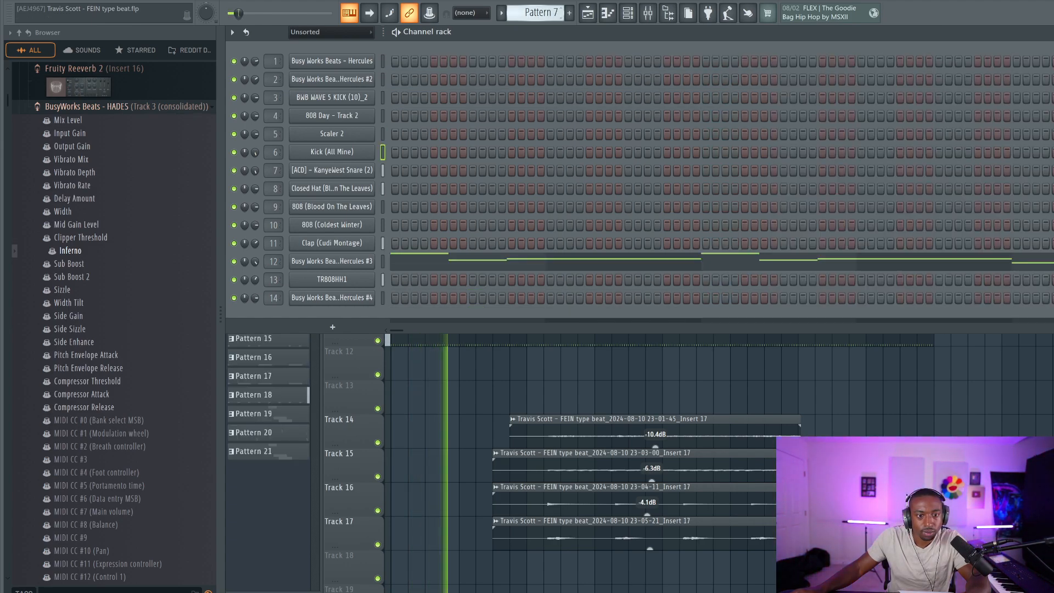
scroll(538, 13, down, 7)
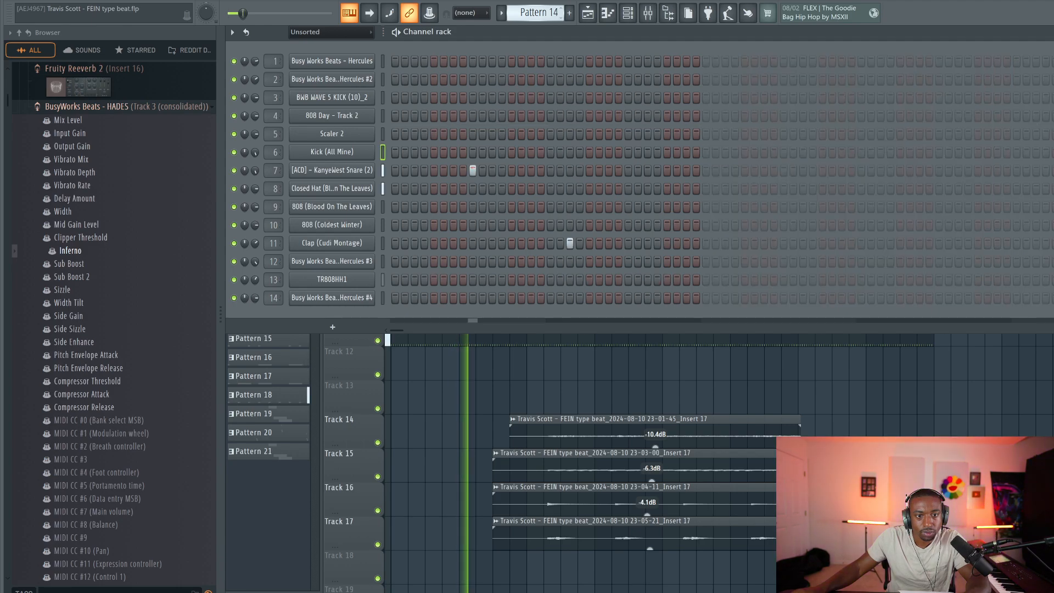
scroll(538, 13, up, 1)
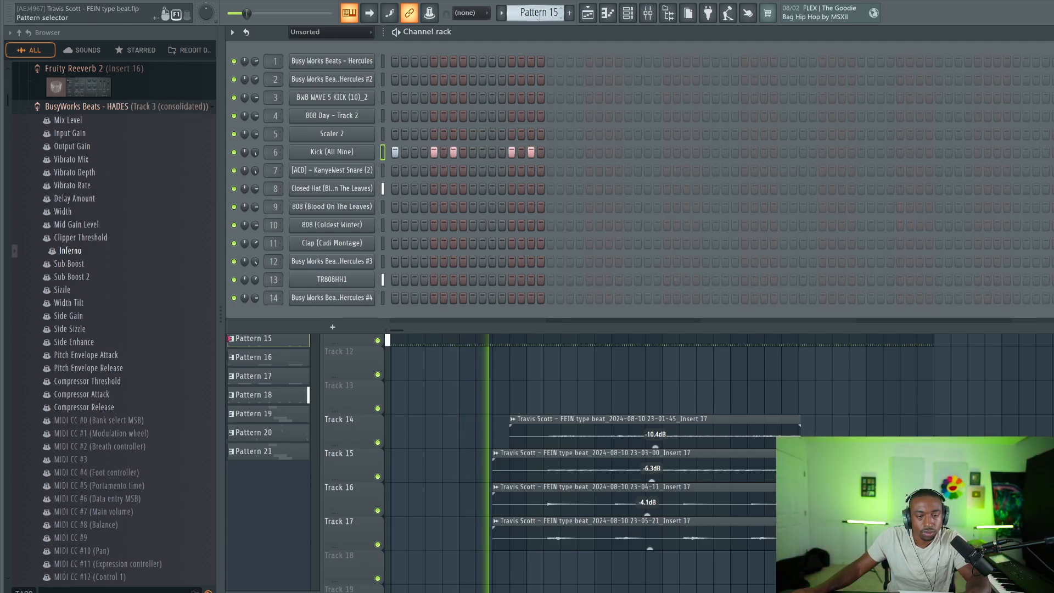
key(F6)
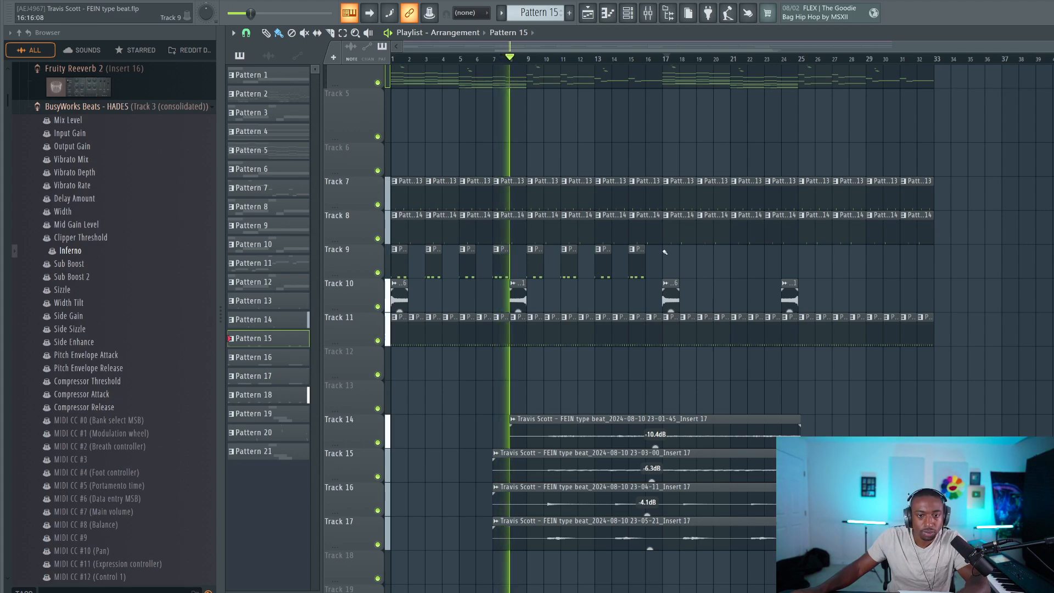
Step: Copy the eight Pattern 15 clips on Track 9 to the section starting at bar 17 and set the playlist snap to Bar
drag(694, 276, 395, 244)
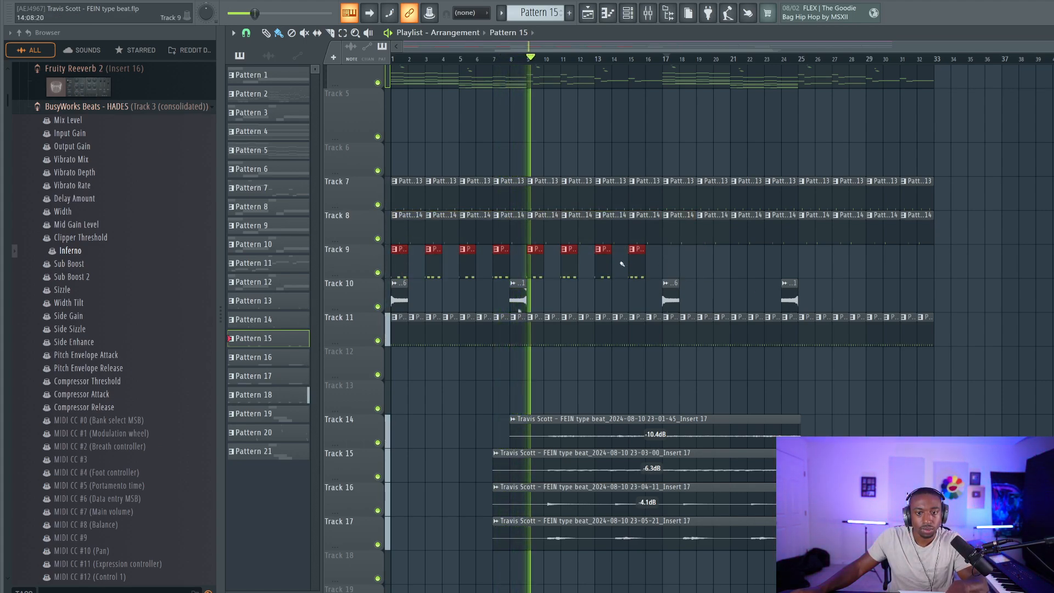
drag(634, 258, 904, 264)
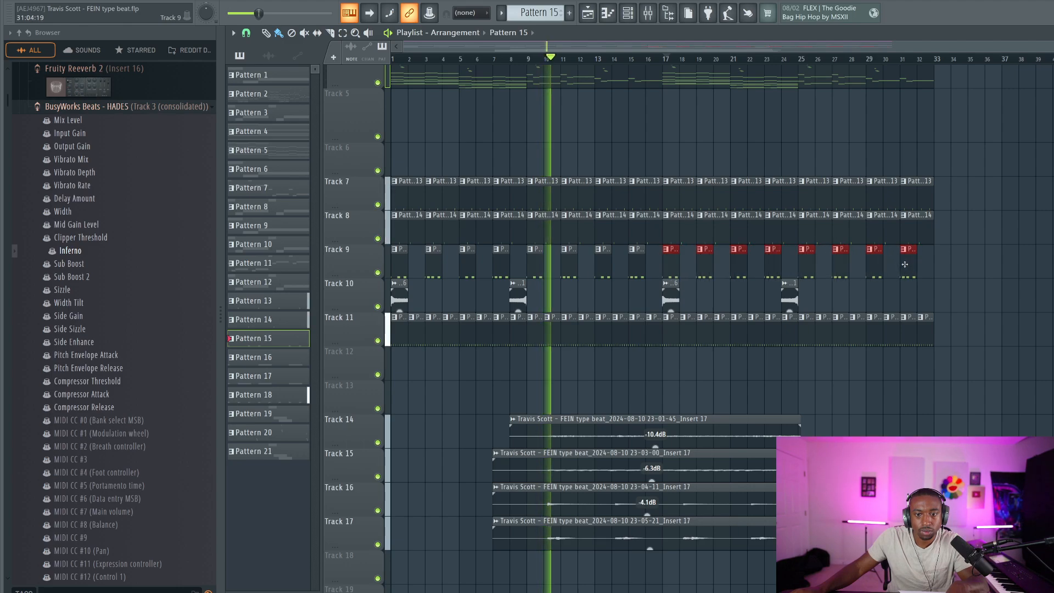
click(247, 33)
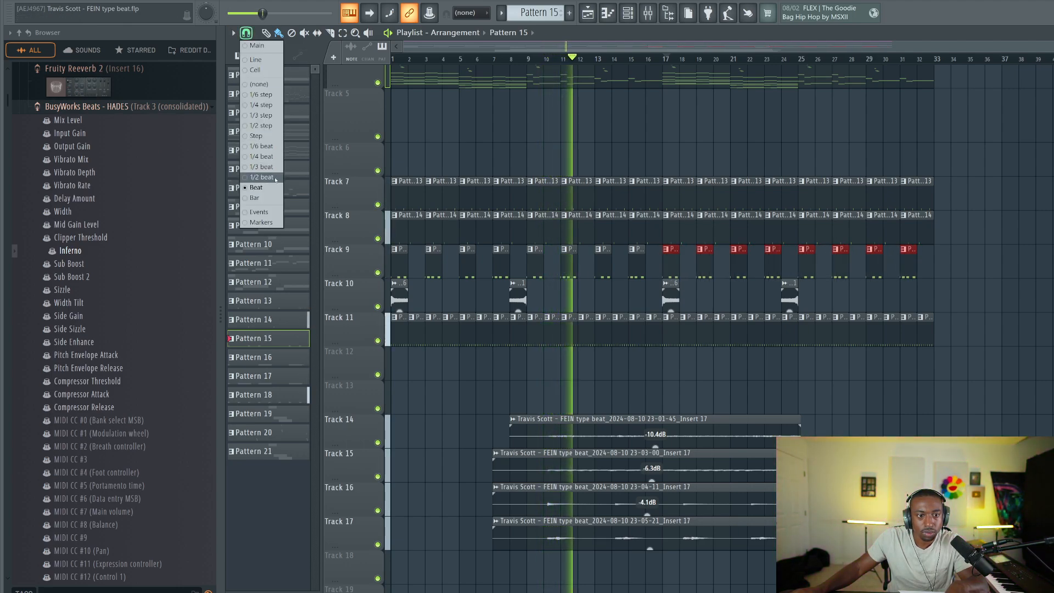
click(258, 197)
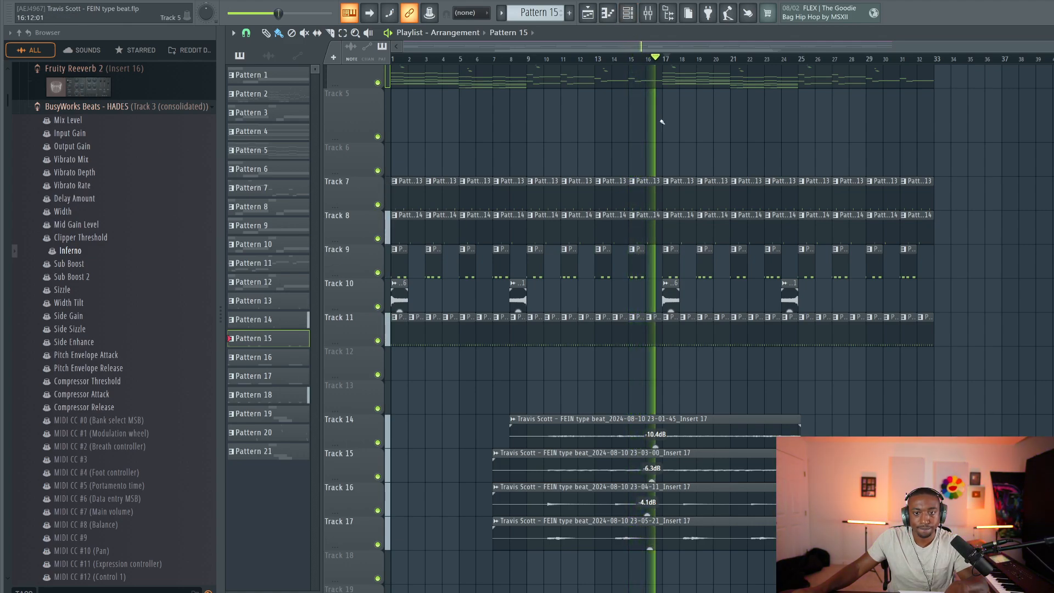
Step: Lower the input gain of Gold Clip on the Master to about -0.98 dB and close the plugin
scroll(738, 133, up, 5)
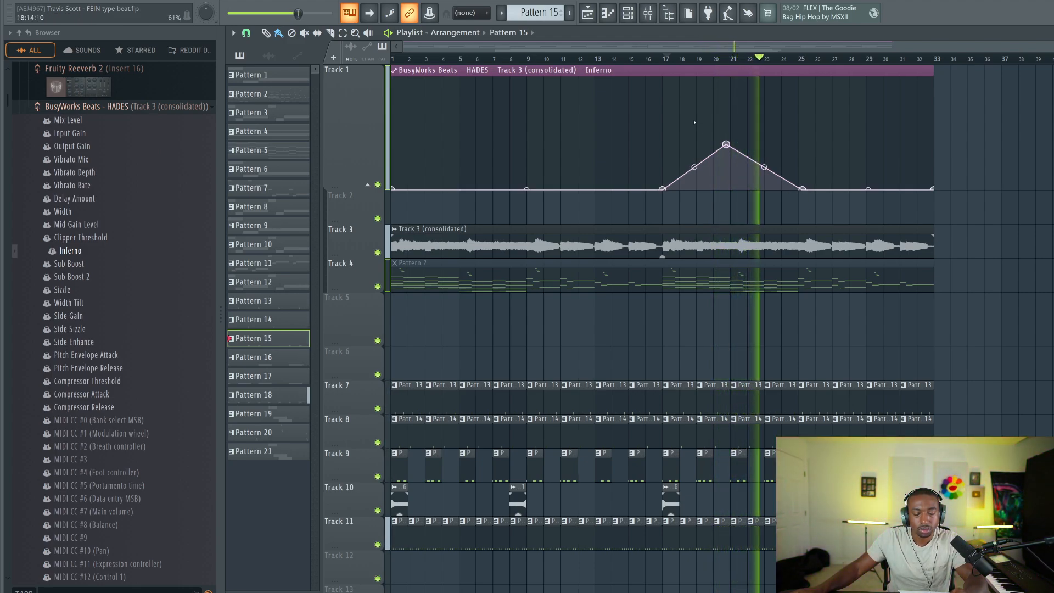
click(653, 14)
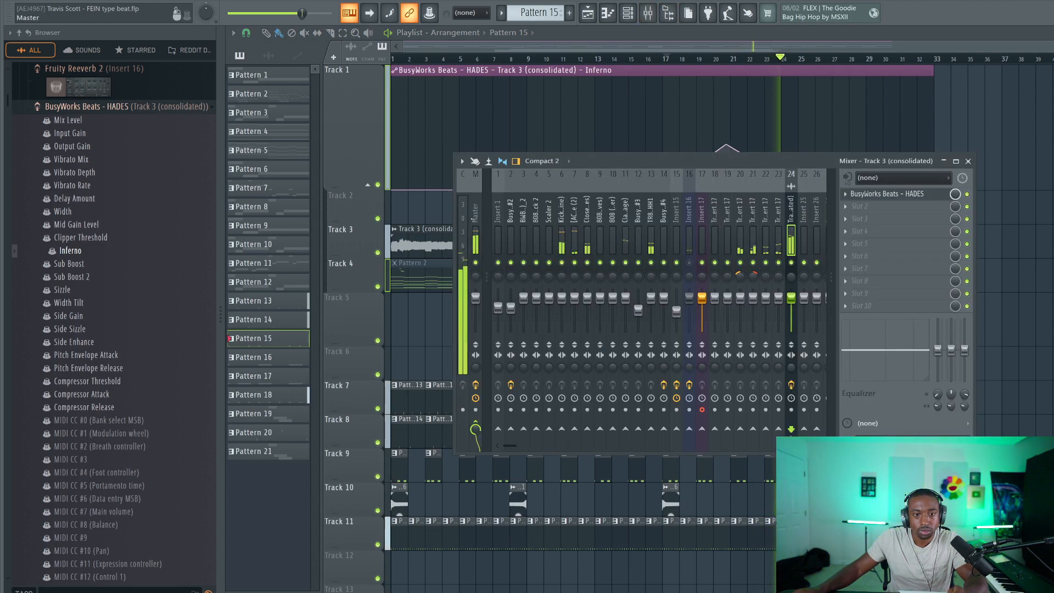
click(866, 197)
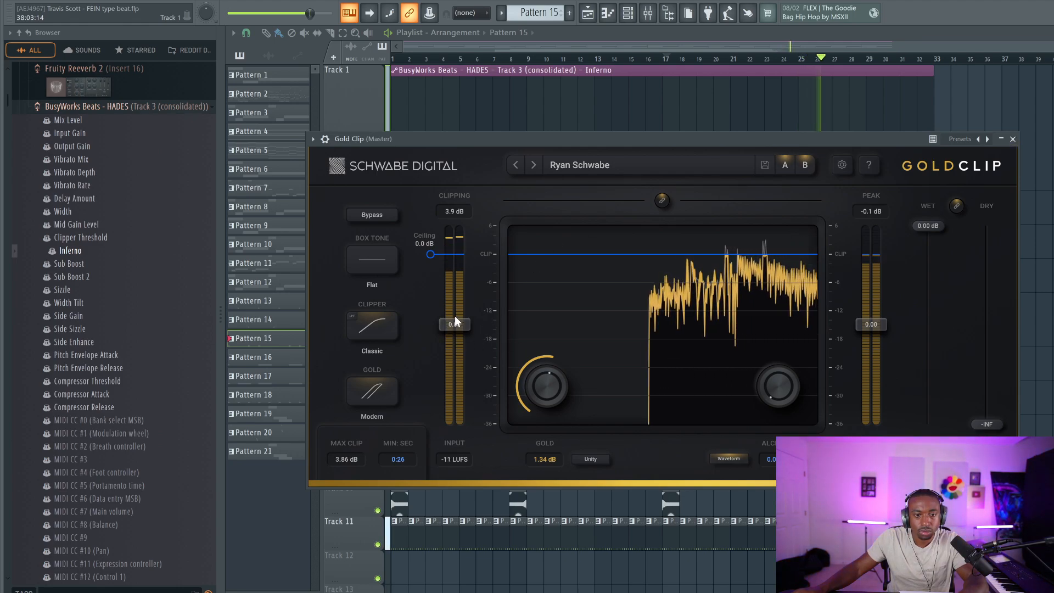
drag(454, 316, 454, 326)
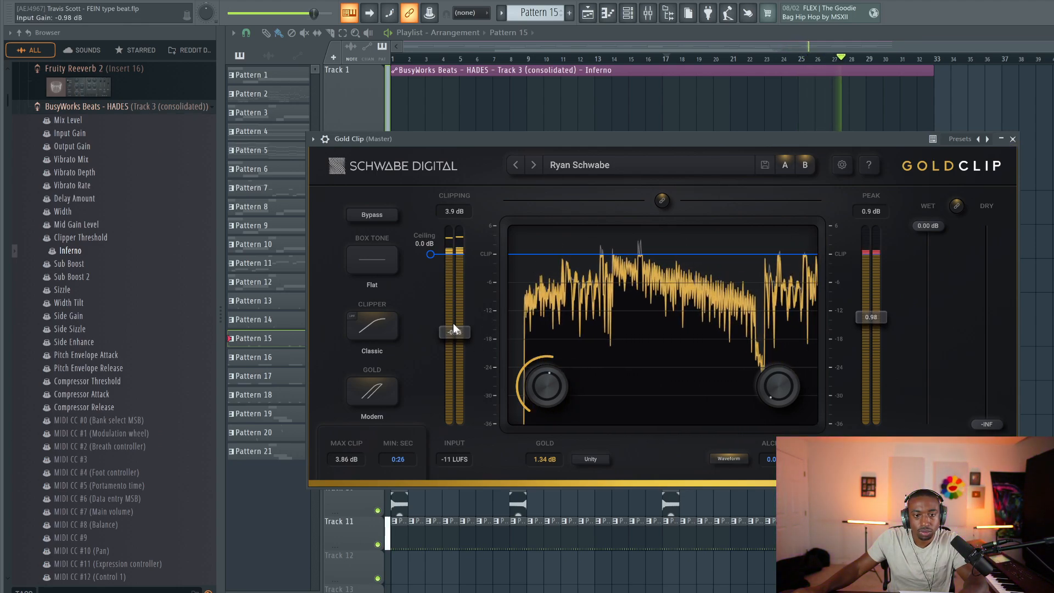
click(1012, 140)
Step: Add FabFilter Pro-MB to the Master insert in the slot after Gold Clip
click(867, 211)
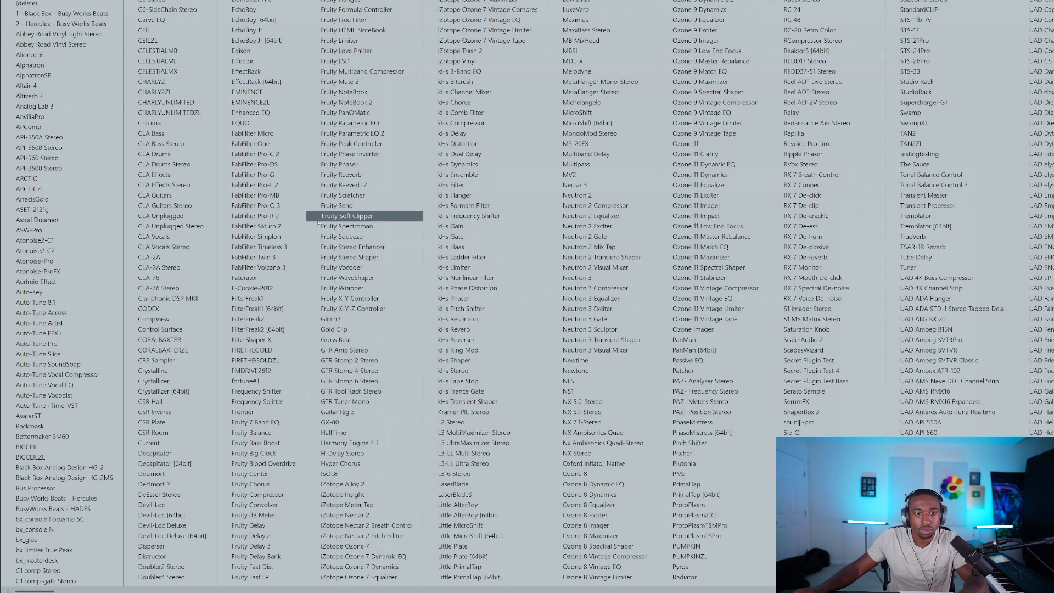
click(285, 195)
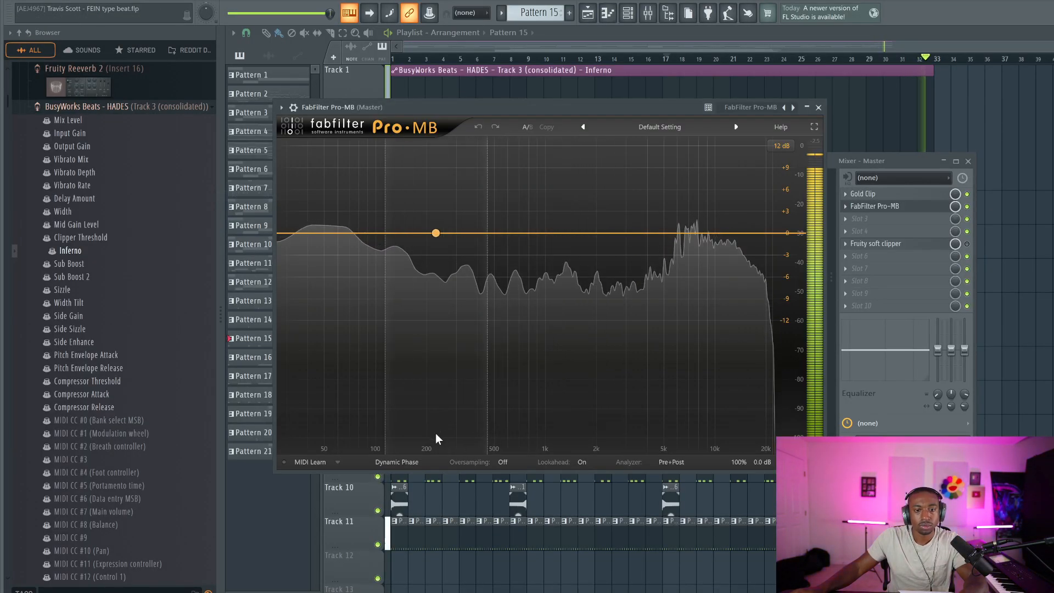
Step: Replace FabFilter Pro-MB in the Master's second effect slot with FabFilter Pro-L 2 and close its window
right_click(856, 207)
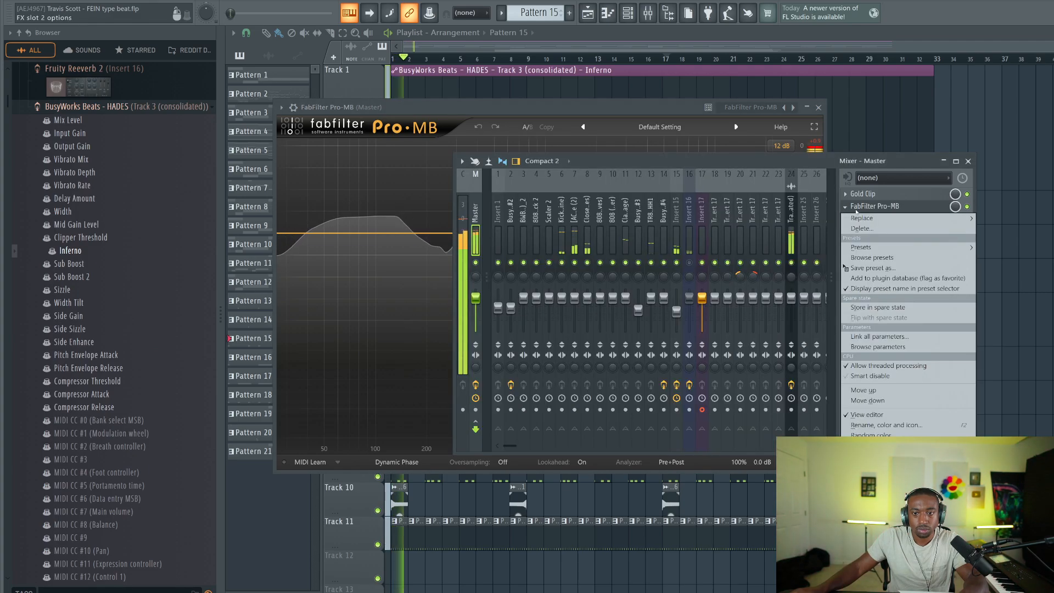
mouse_move(860, 220)
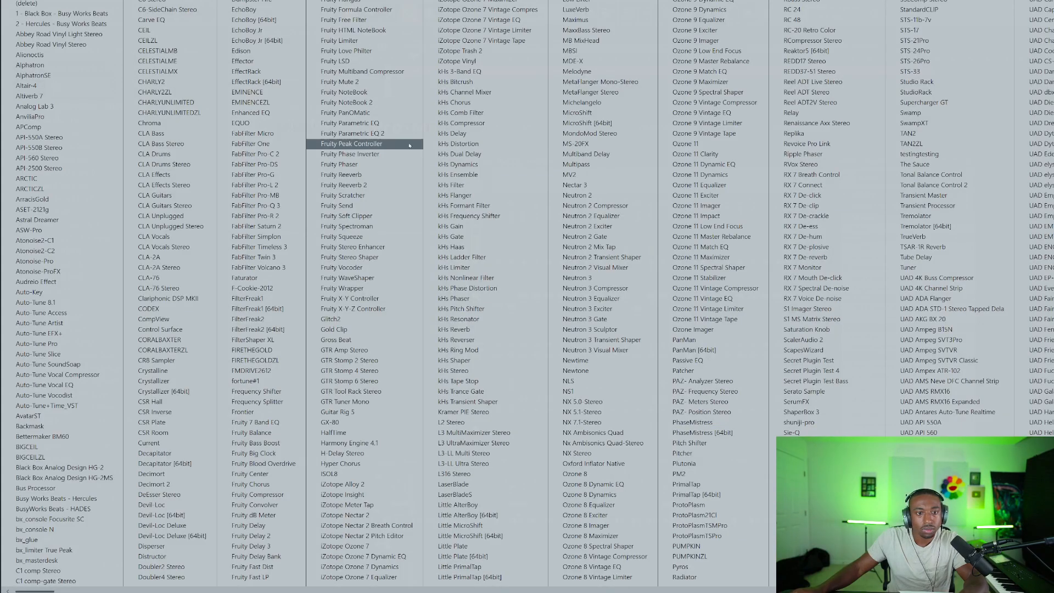
click(282, 186)
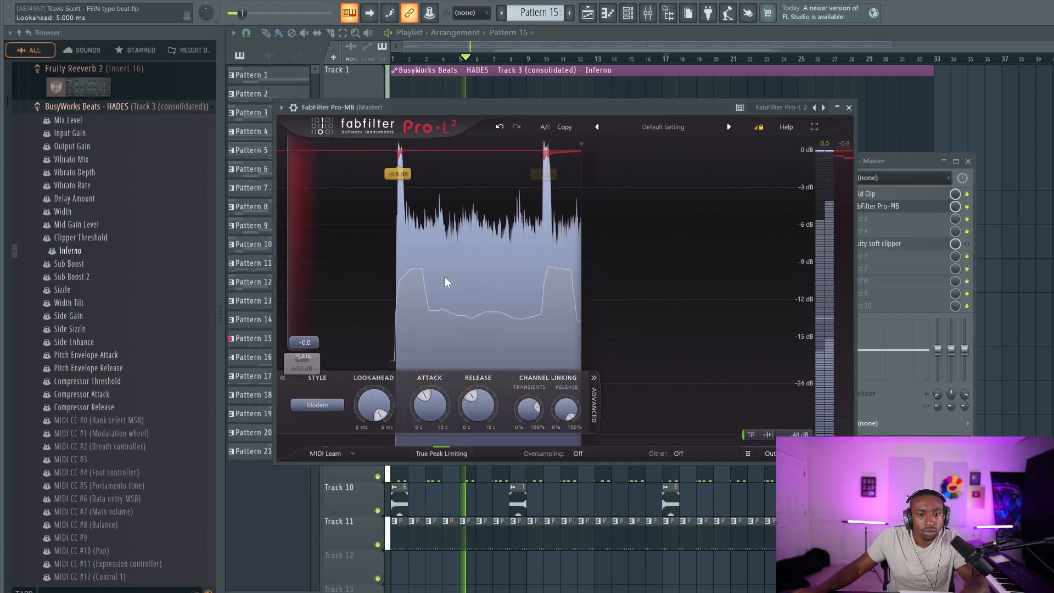
click(849, 107)
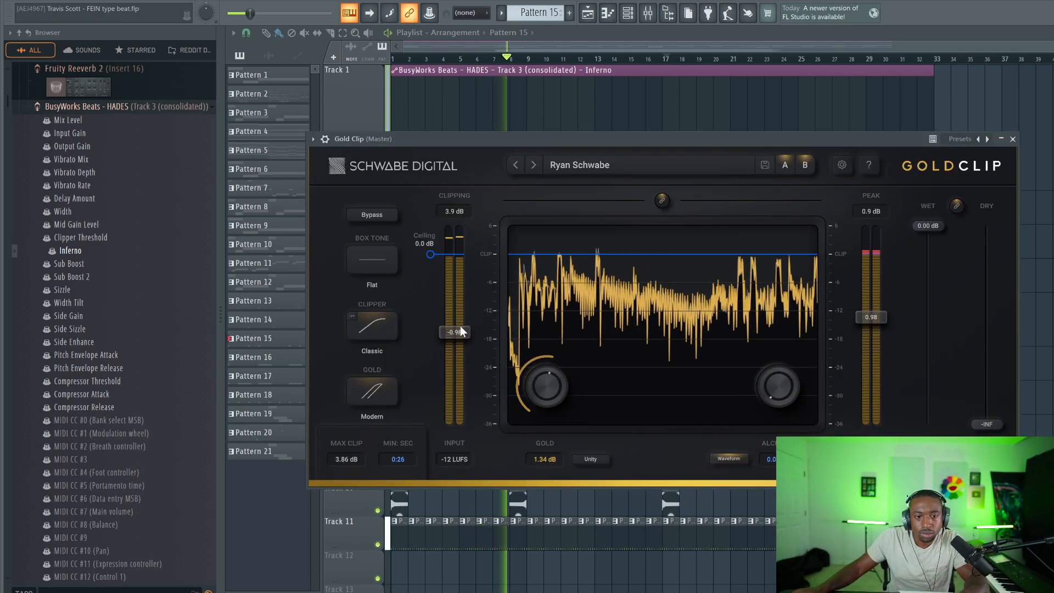
Step: Lower the Master's Gold Clip input gain to about -1.71 dB and raise the Pro-L 2 gain to about +0.28 dB
drag(459, 328, 453, 334)
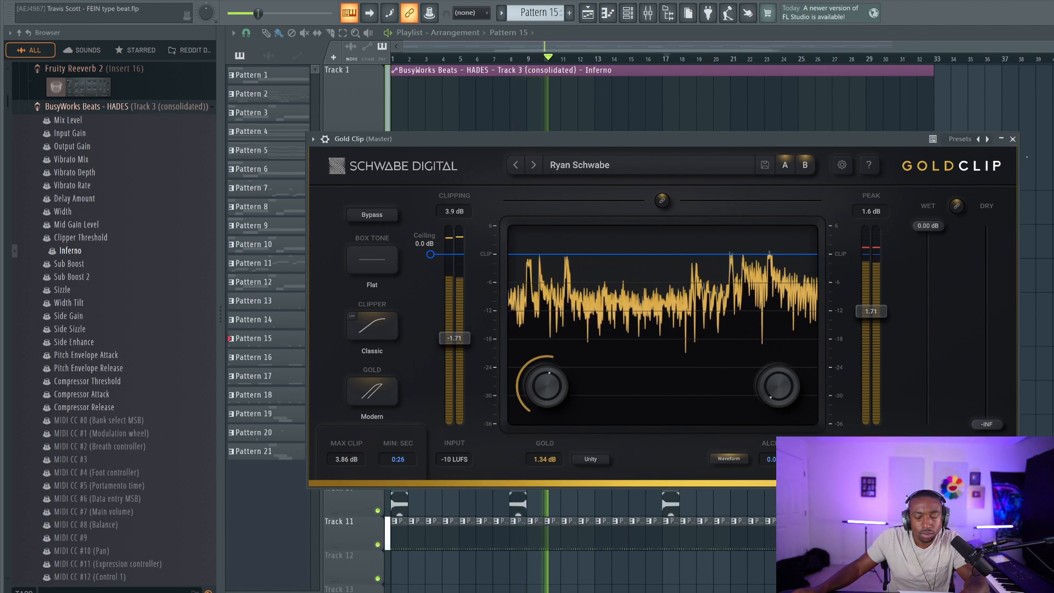
click(1013, 139)
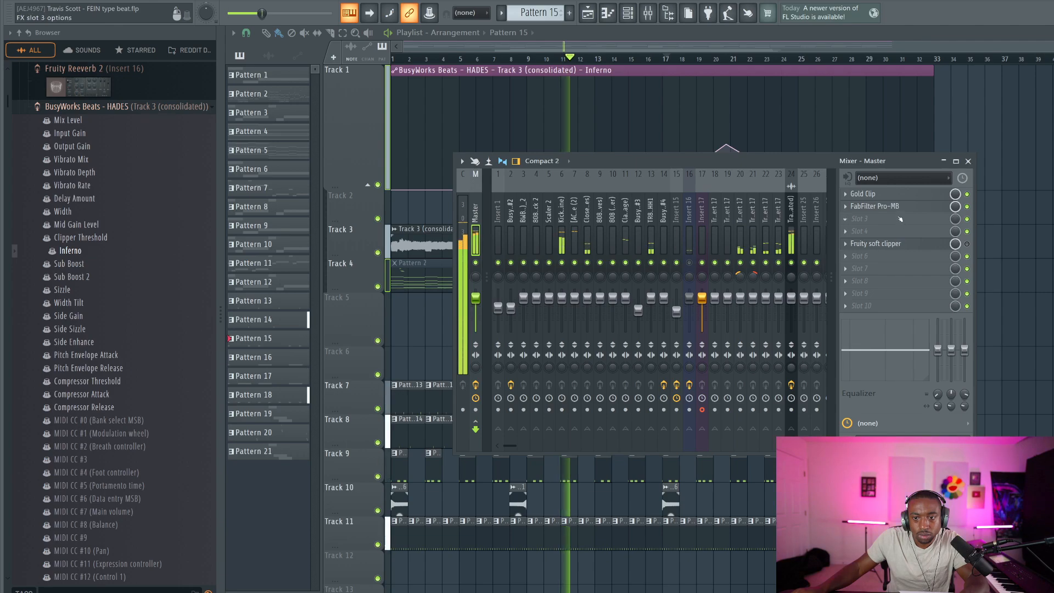
click(891, 206)
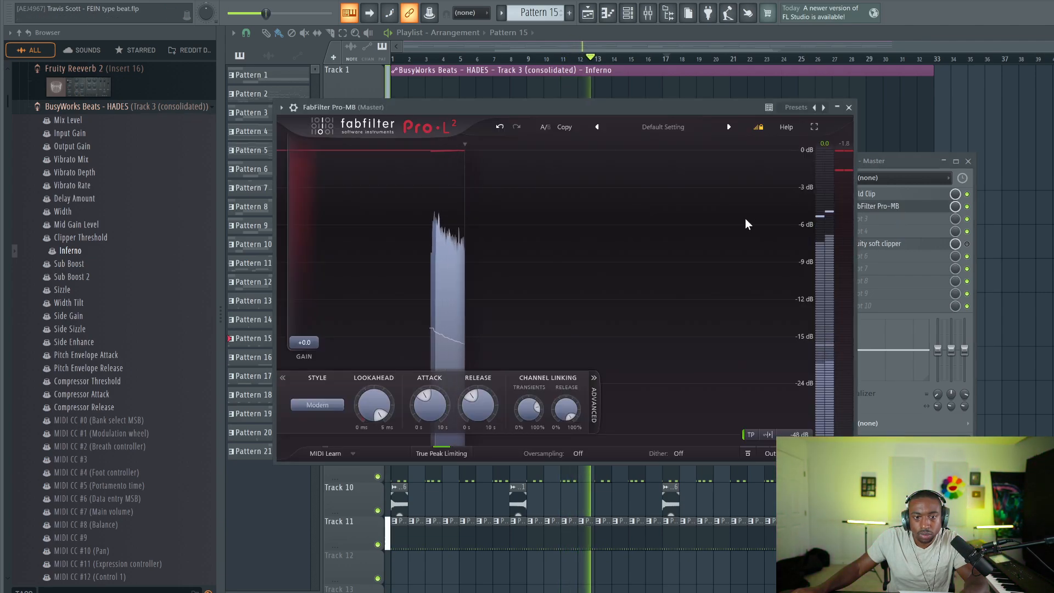
drag(305, 338, 305, 336)
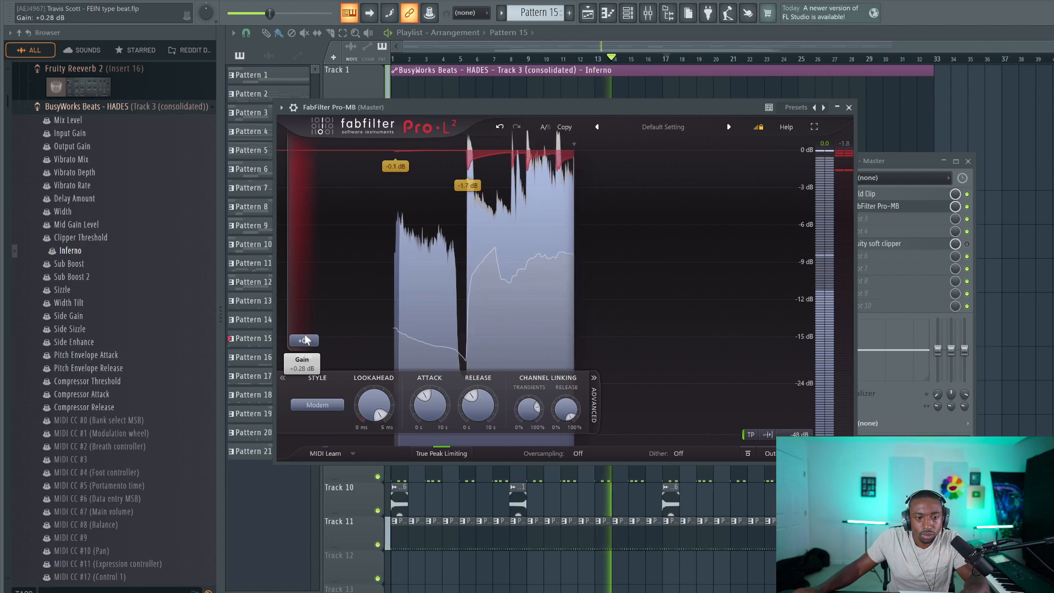
mouse_move(782, 422)
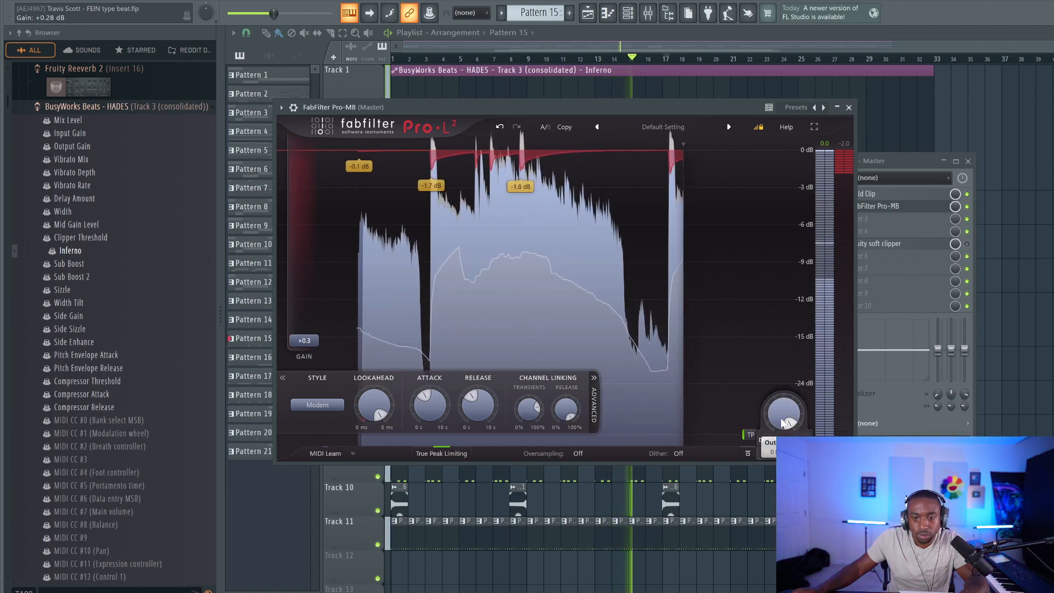
Step: Unlink Gold Clip's input and output gains, set input to about 1.47 dB and output to about -1.83 dB, and close it
click(891, 193)
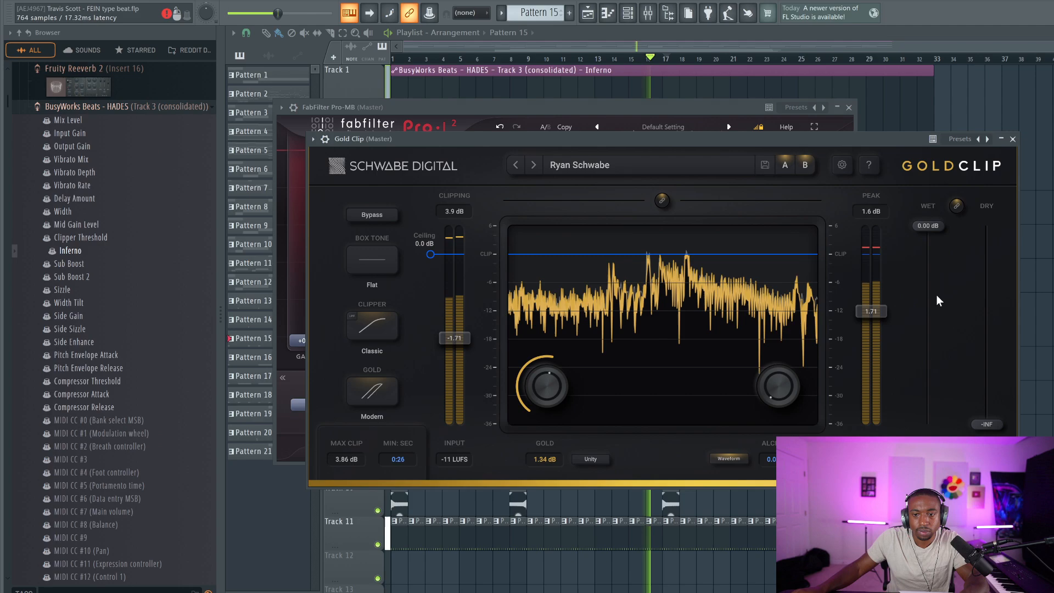
click(662, 200)
drag(871, 310, 871, 334)
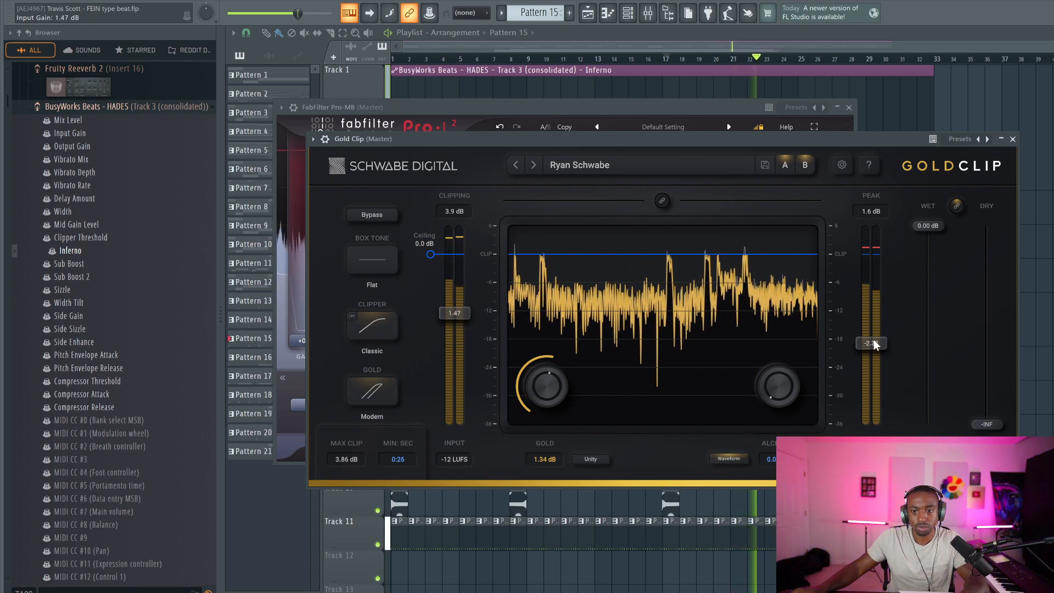
drag(875, 343, 875, 338)
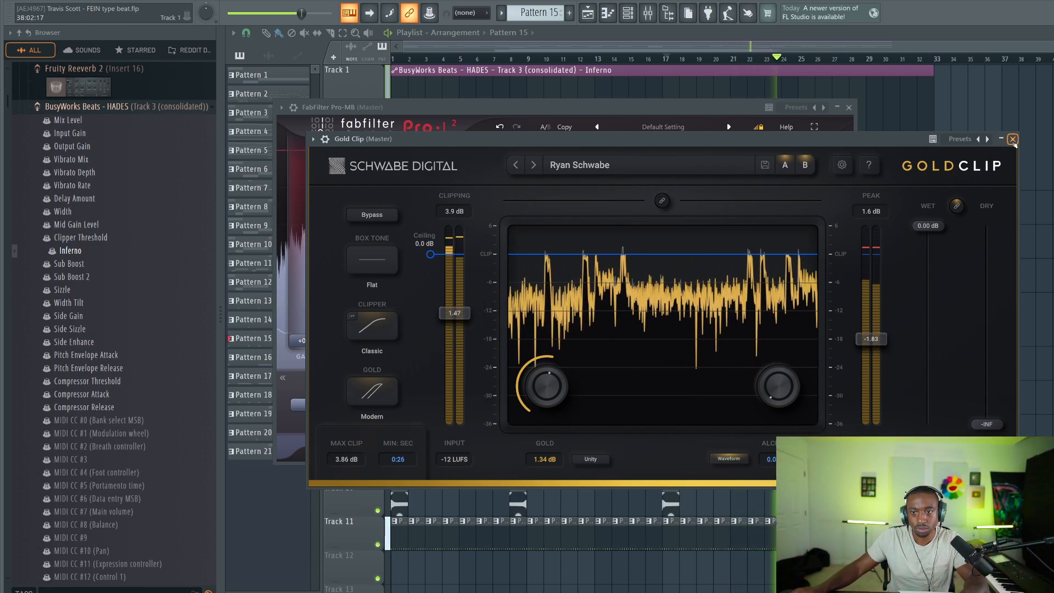
click(1013, 139)
Step: Raise the gain of FabFilter Pro-L 2 on the Master to about +1.7 dB and close the plugin
click(896, 211)
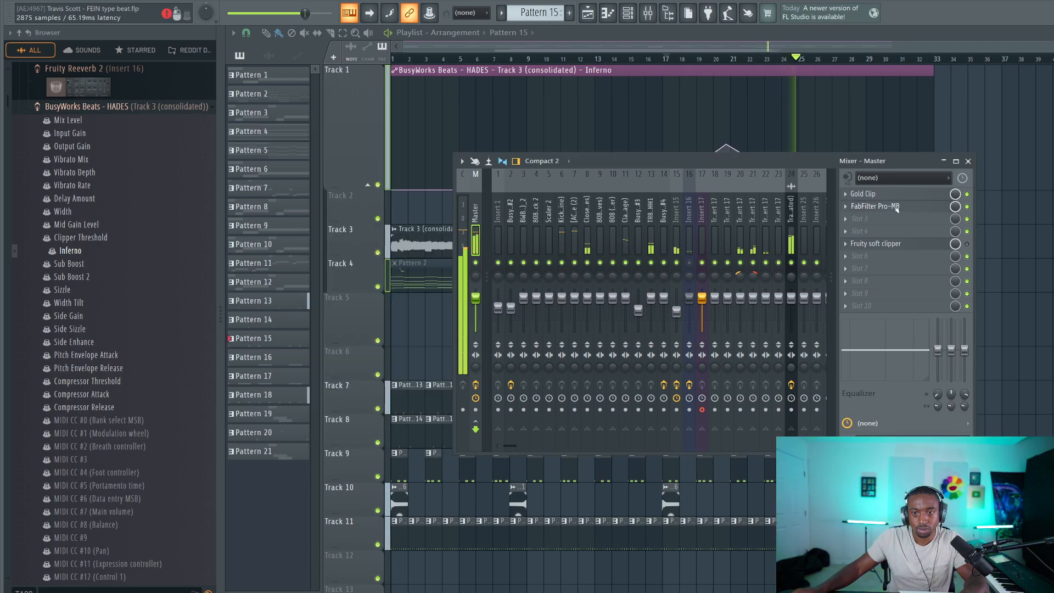
click(896, 208)
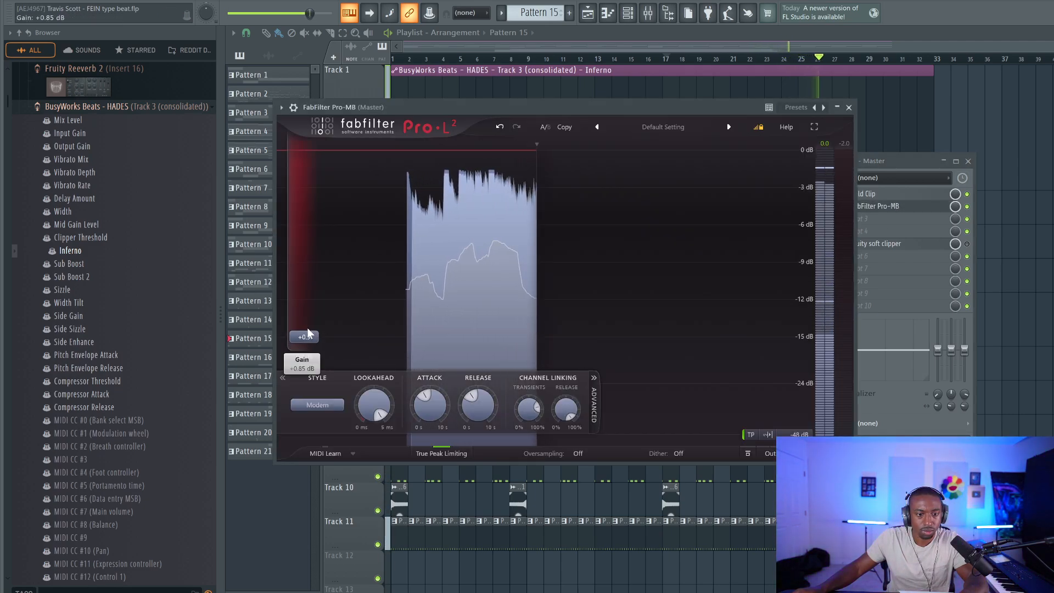
drag(307, 333, 306, 328)
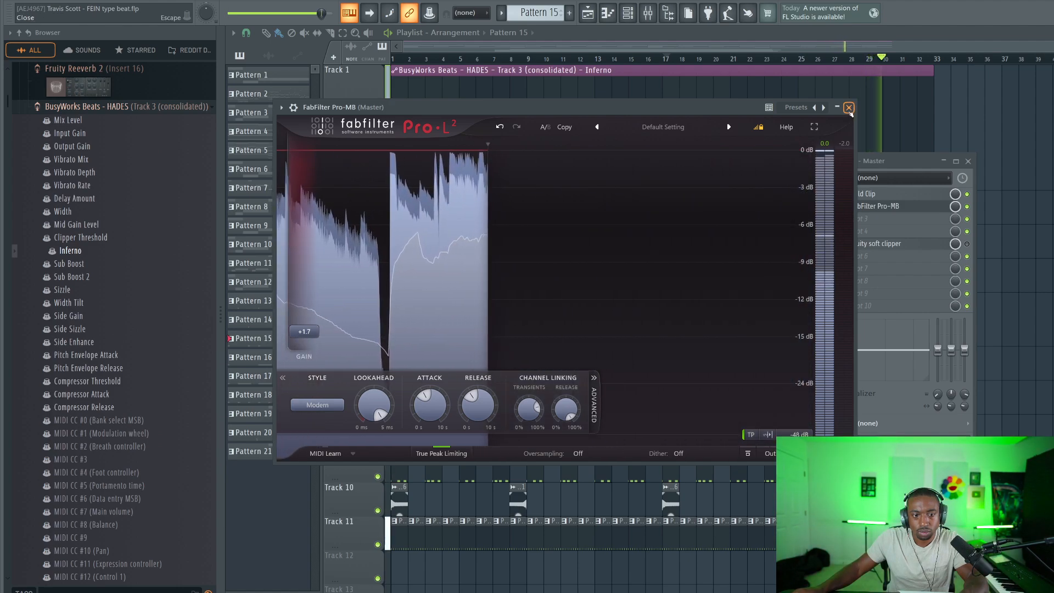
click(848, 107)
Step: Lower Gold Clip's output gain to about -4.52 dB, look through its presets without choosing one, and close the plugin
click(905, 193)
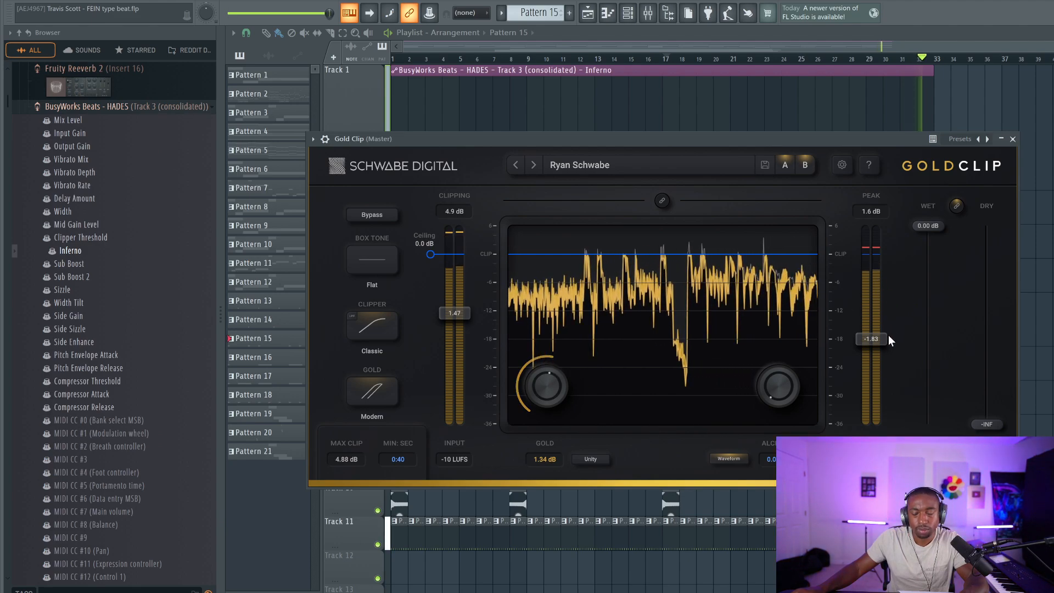
drag(880, 335, 877, 348)
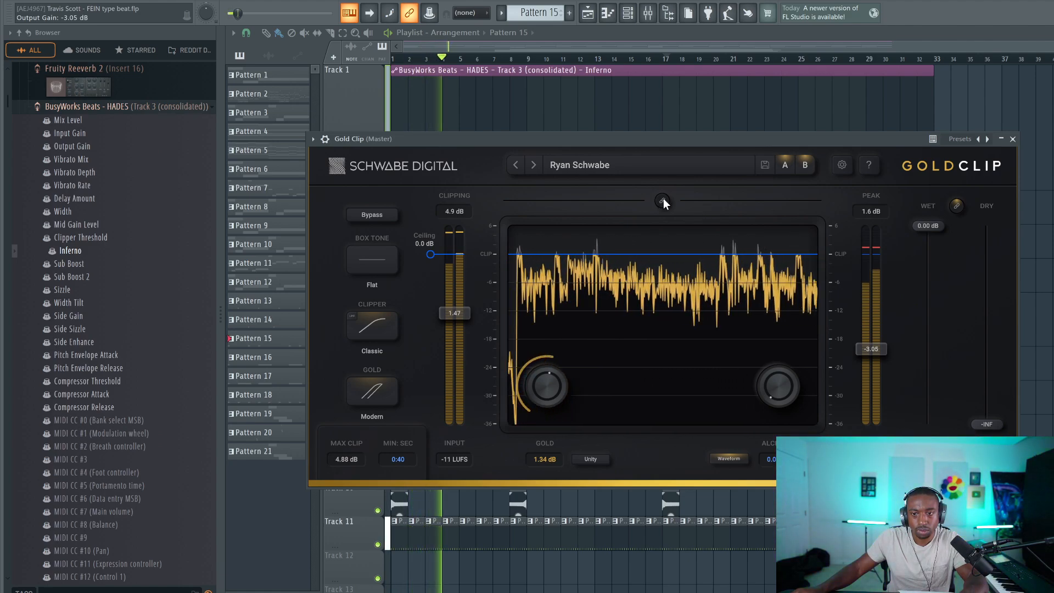
drag(881, 341, 874, 351)
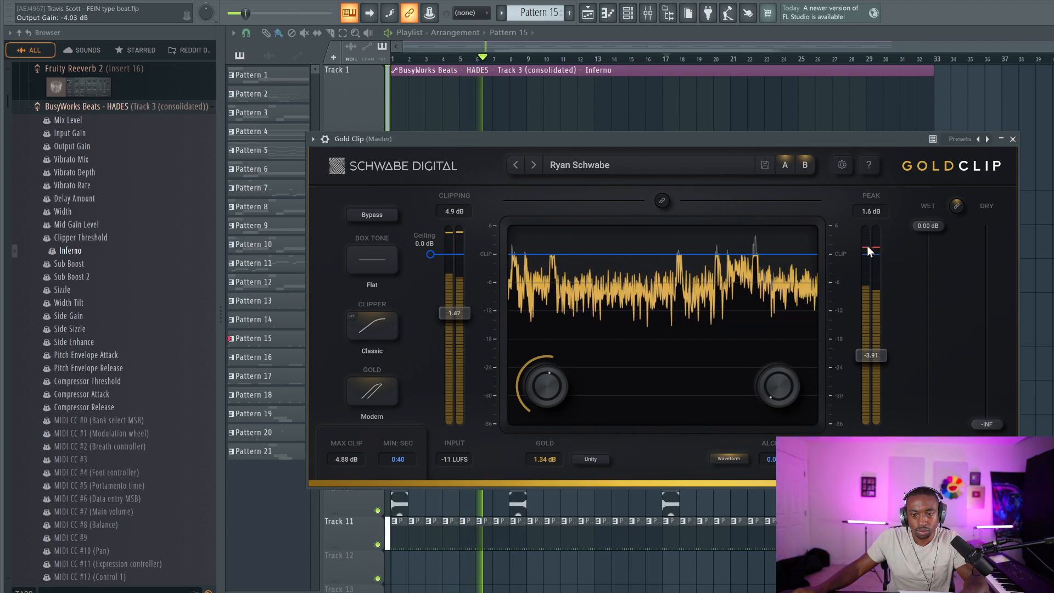
scroll(867, 245, down, 1)
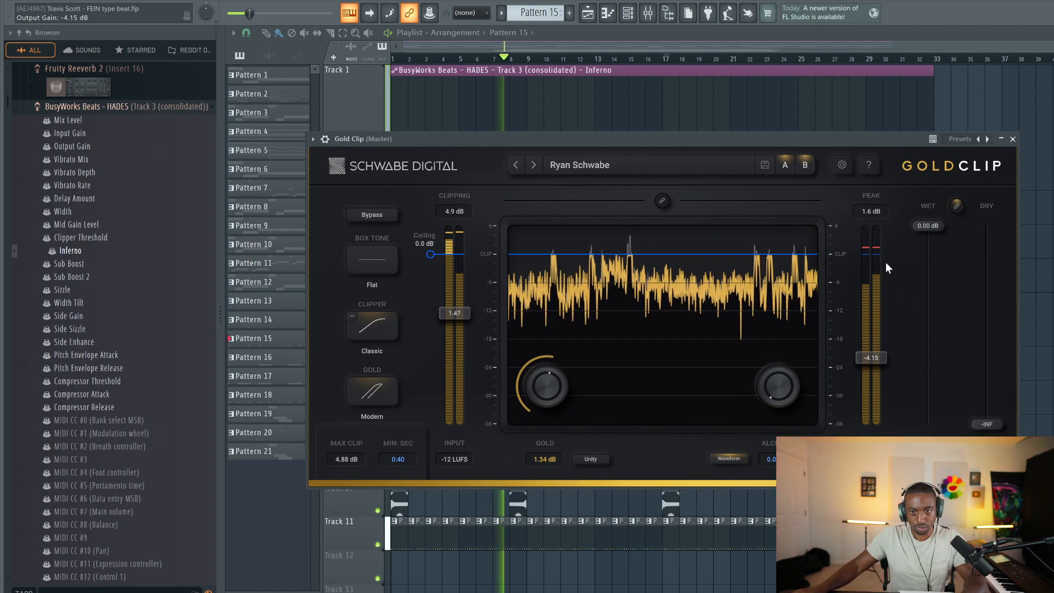
drag(863, 356, 865, 363)
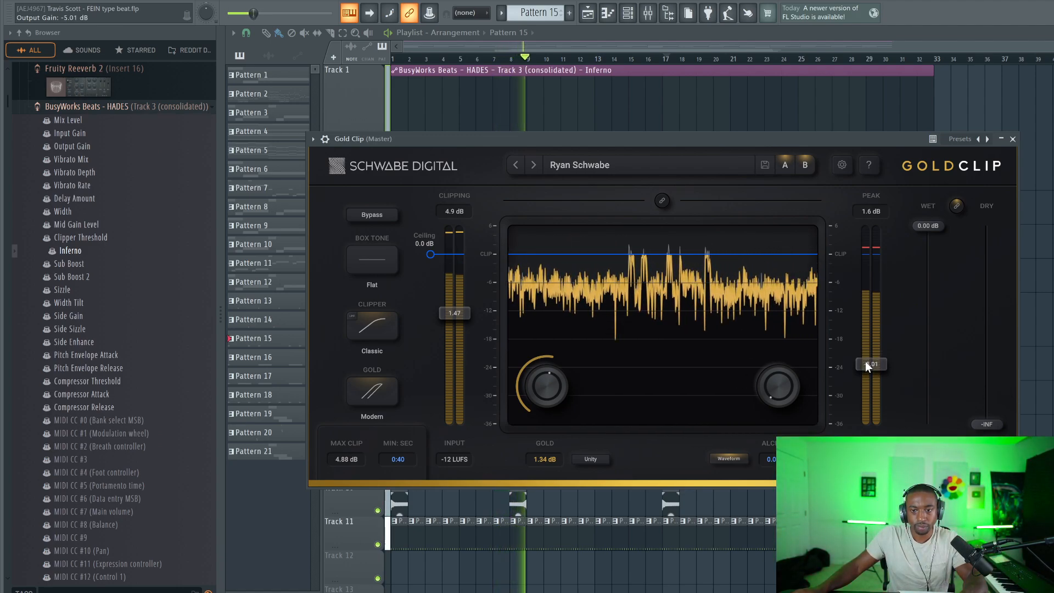
scroll(865, 361, up, 2)
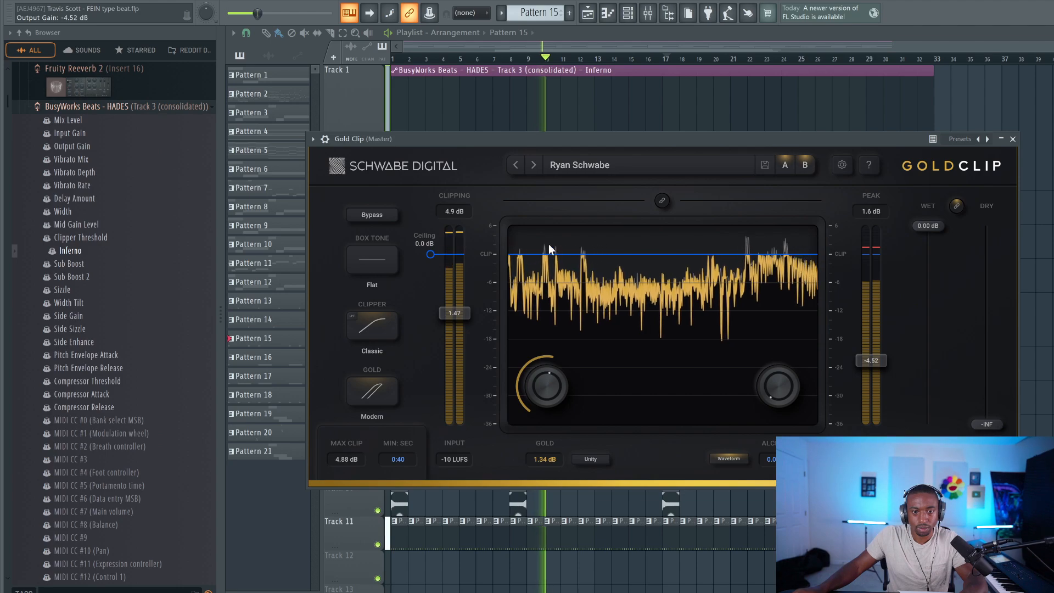
click(595, 166)
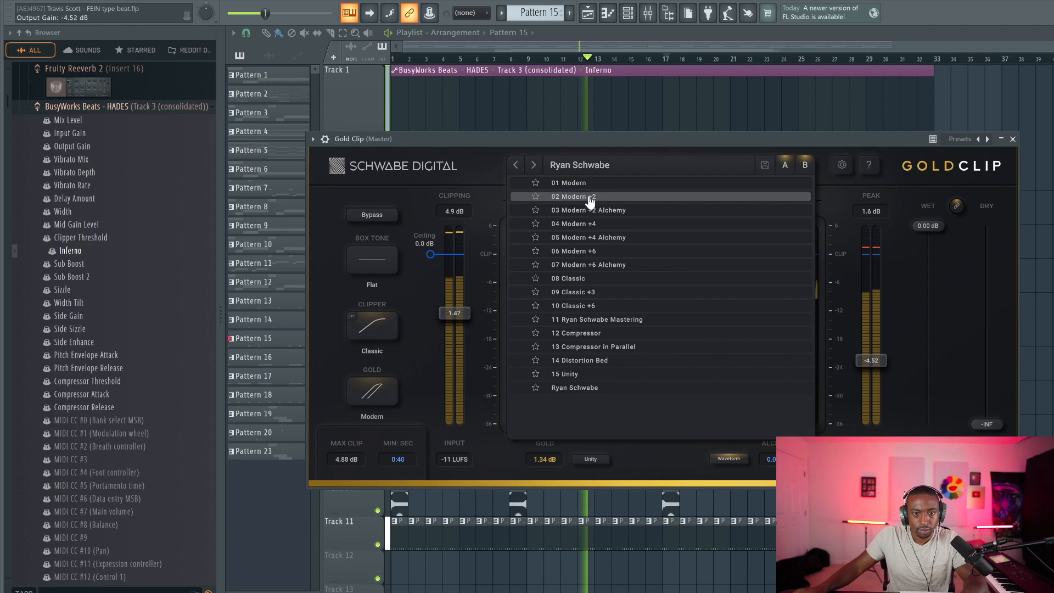
click(910, 179)
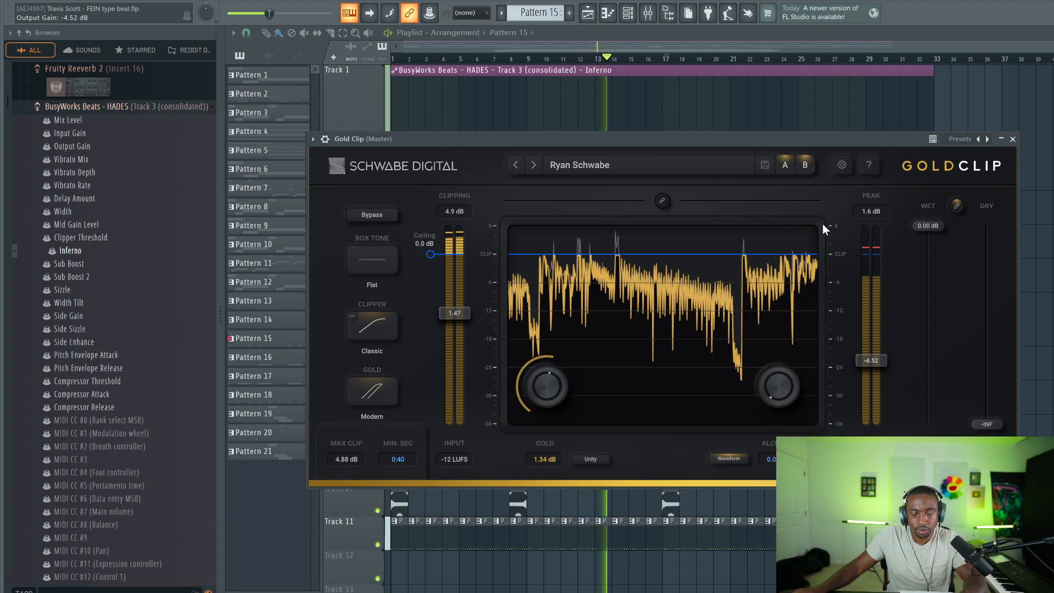
click(1013, 140)
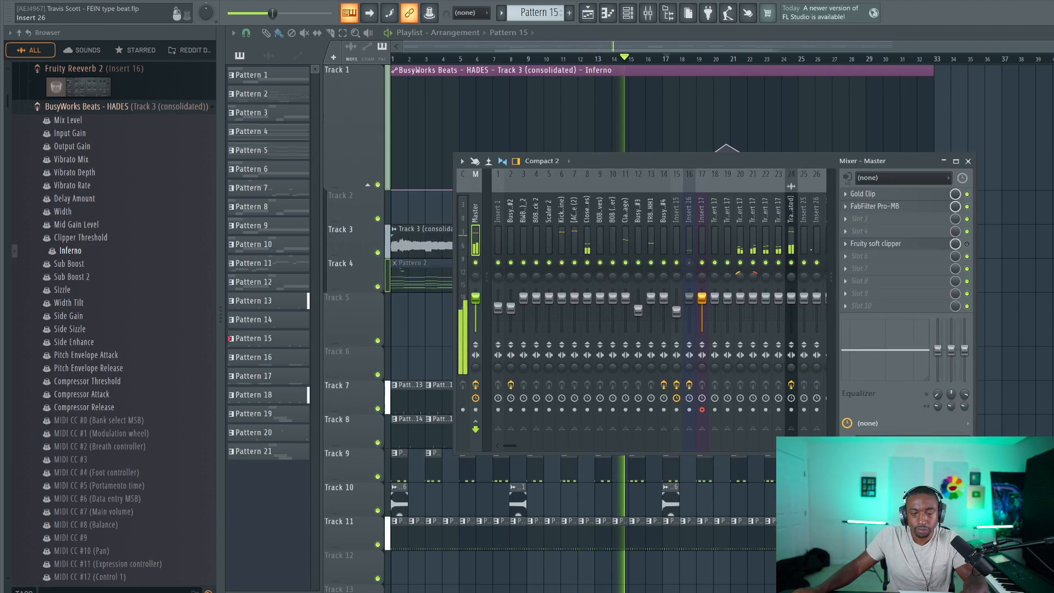
Step: Replace the Gold Clip in the Master's first effect slot with a fresh instance of Gold Clip
click(846, 196)
click(855, 216)
click(652, 318)
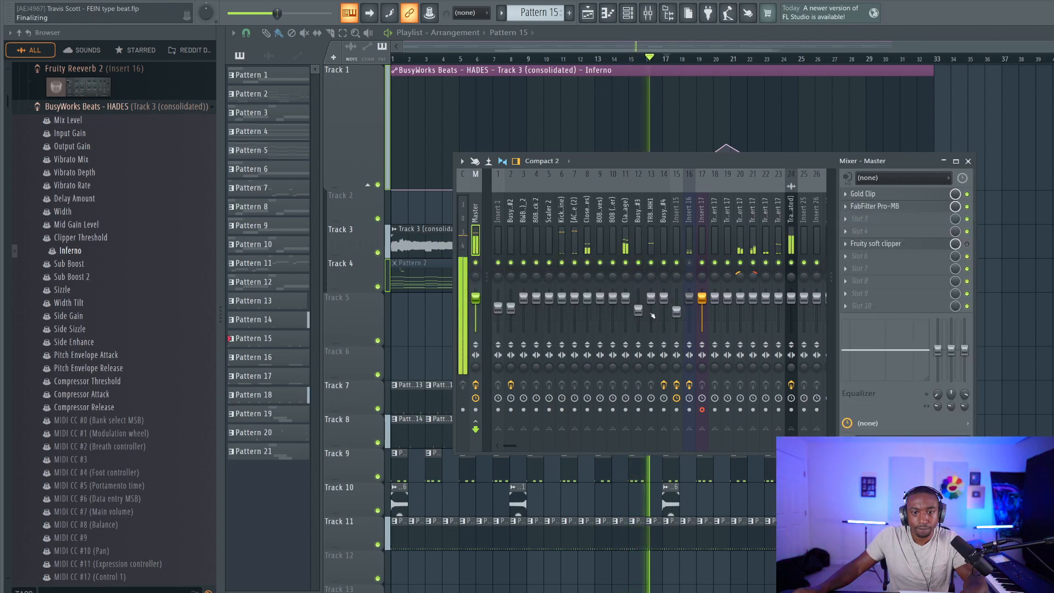
click(863, 198)
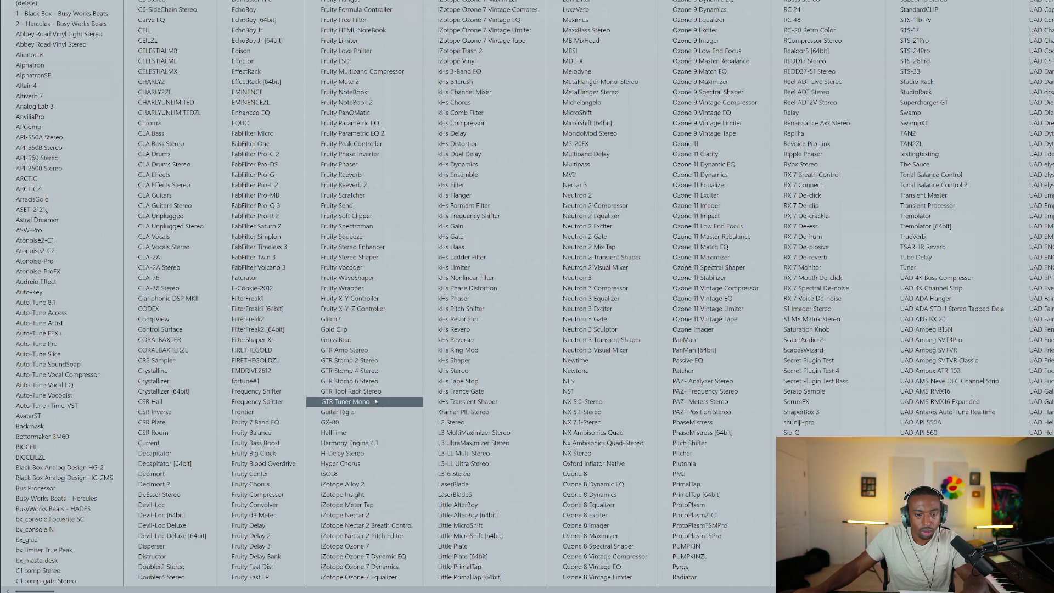
click(357, 330)
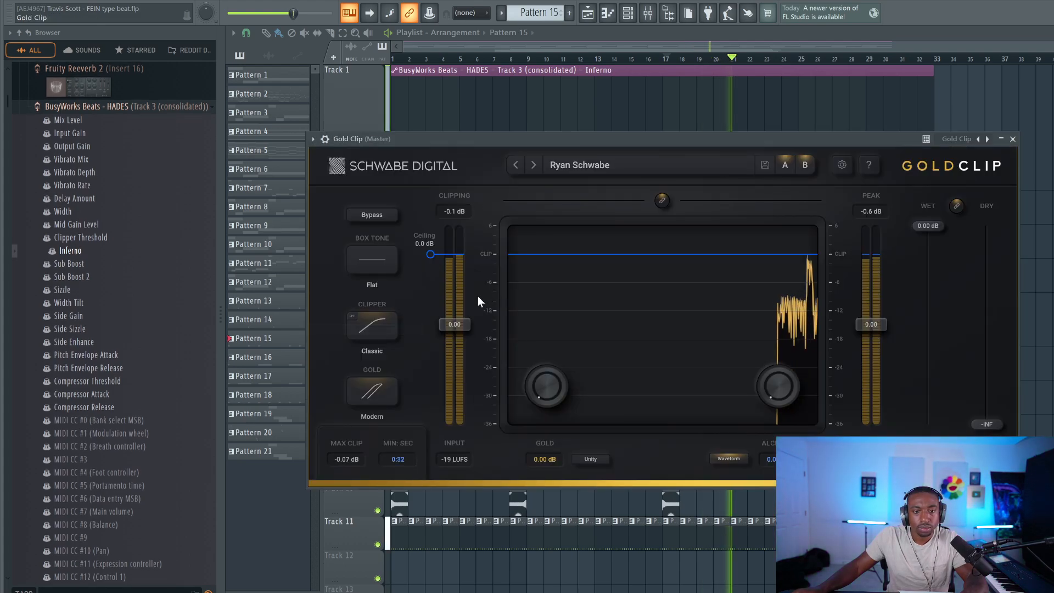
Step: Set Gold Clip's Gold to about 1.96 dB, Alchemy to 0.30 dB and input gain to -0.12 dB, then close it
drag(550, 384, 713, 351)
drag(778, 386, 776, 182)
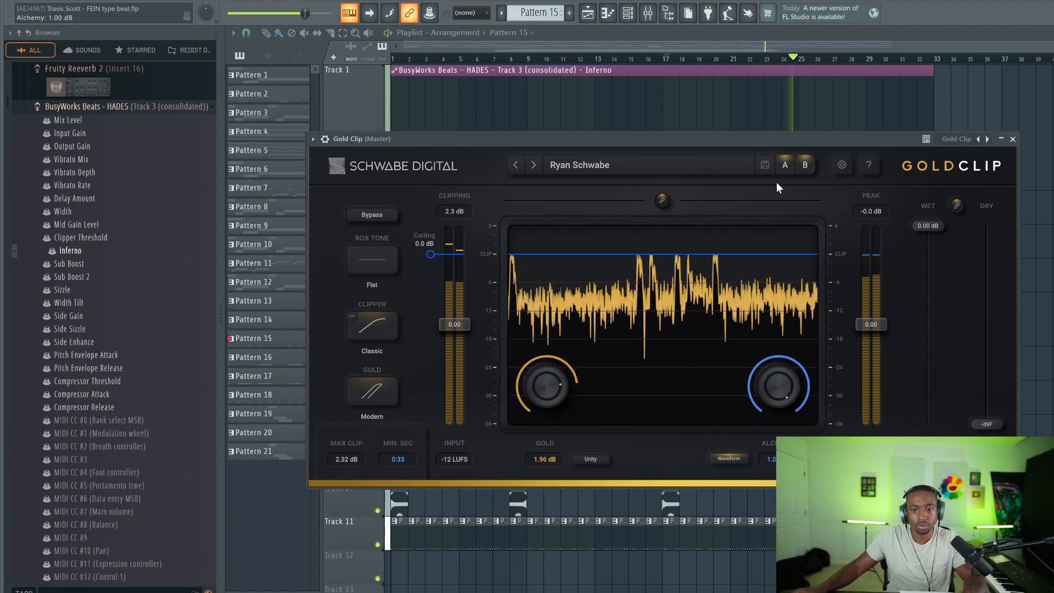
drag(781, 384, 751, 469)
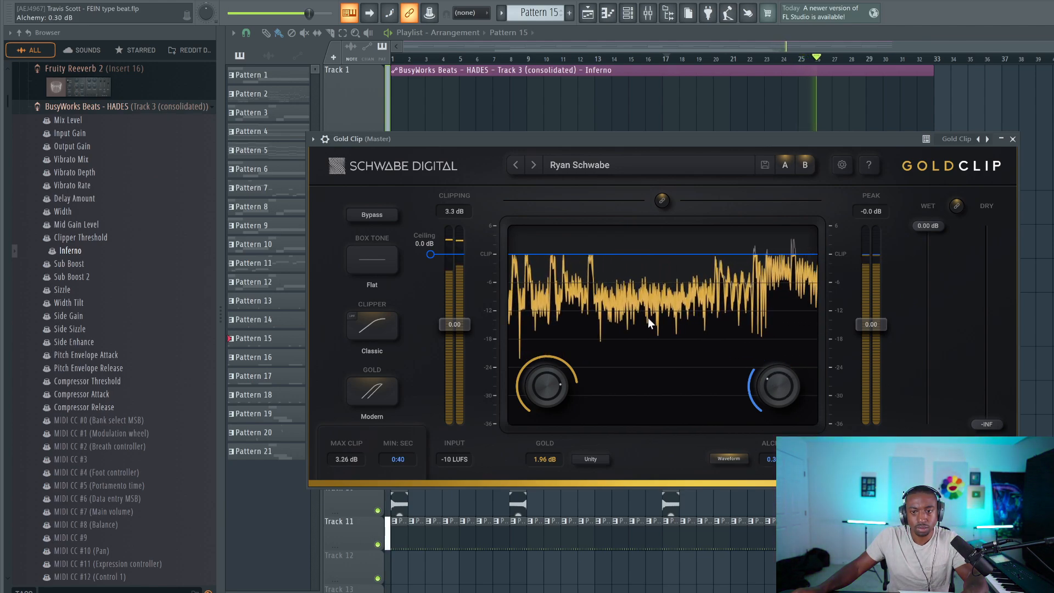
drag(455, 317, 453, 321)
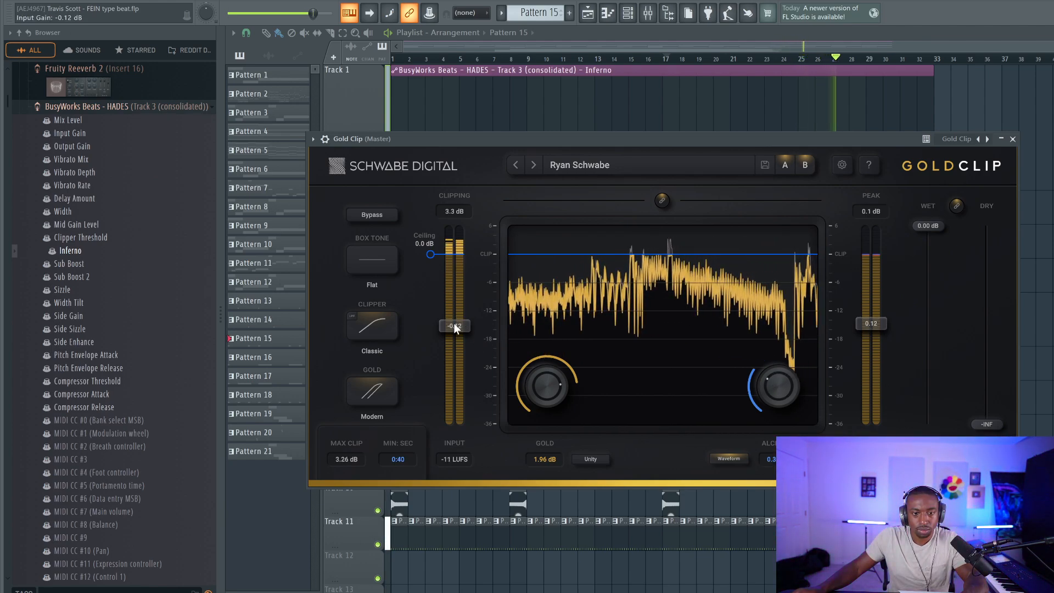
click(1012, 139)
Step: Close Gold Clip and check the track levels in the mixer while the beat plays
click(995, 143)
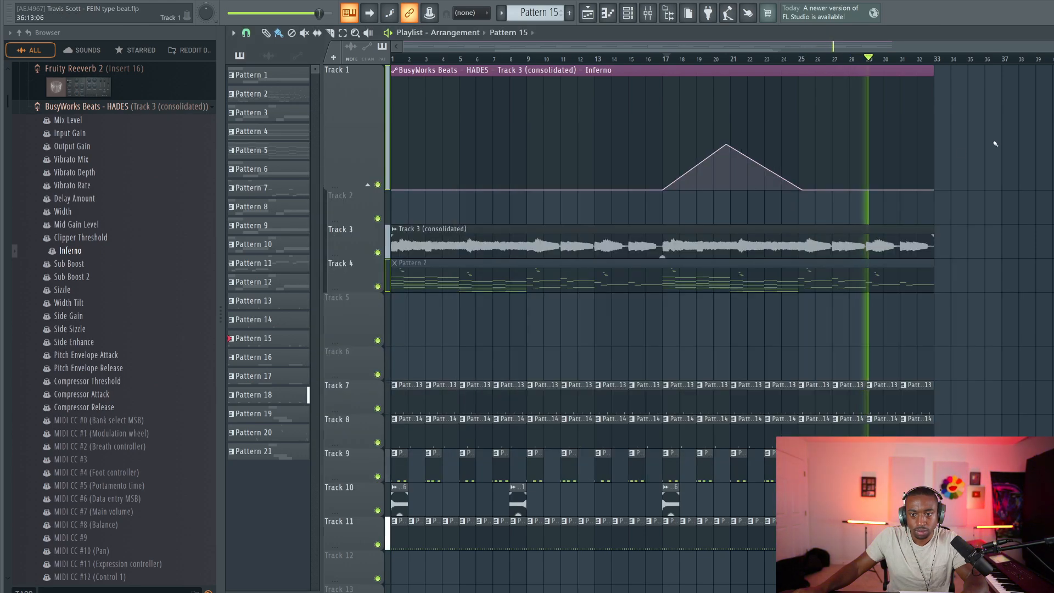
click(650, 16)
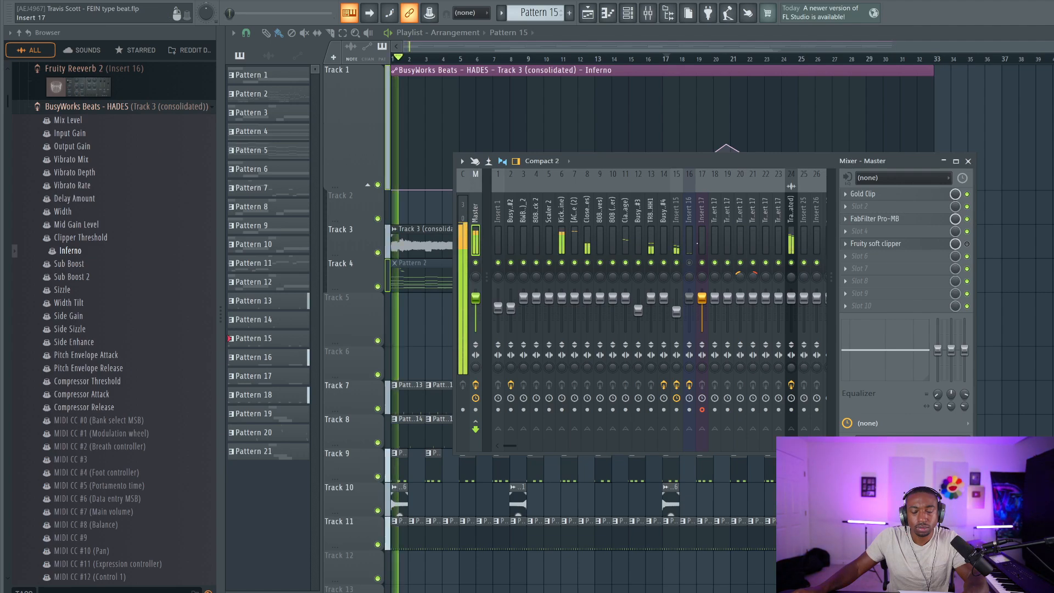
key(F9)
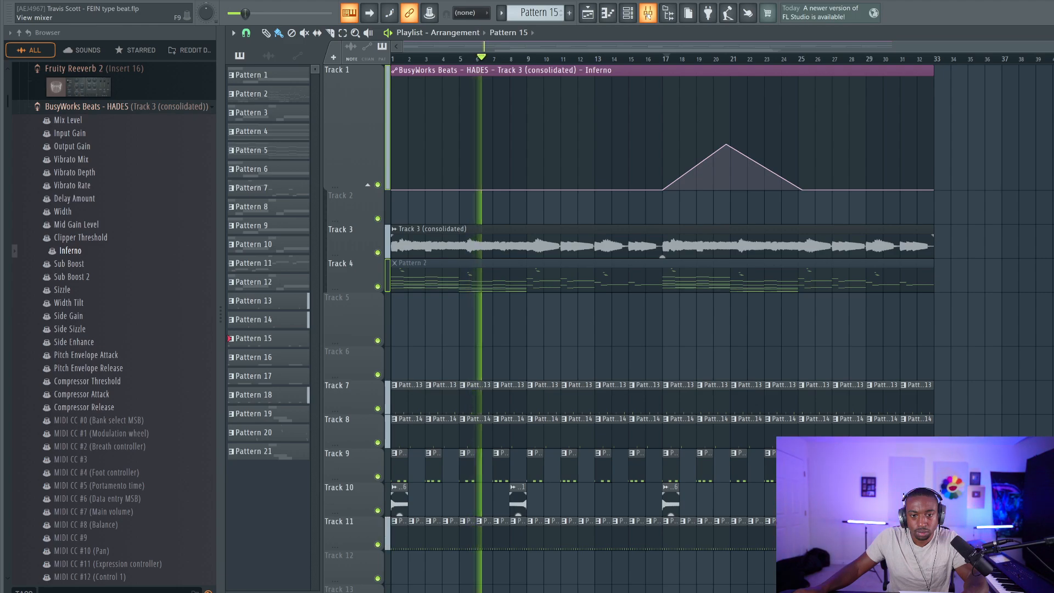
Step: Lower the Compressor Threshold of HADES on Track 3 (consolidated) to about -12.1 and close the plugin and the mixer
click(647, 12)
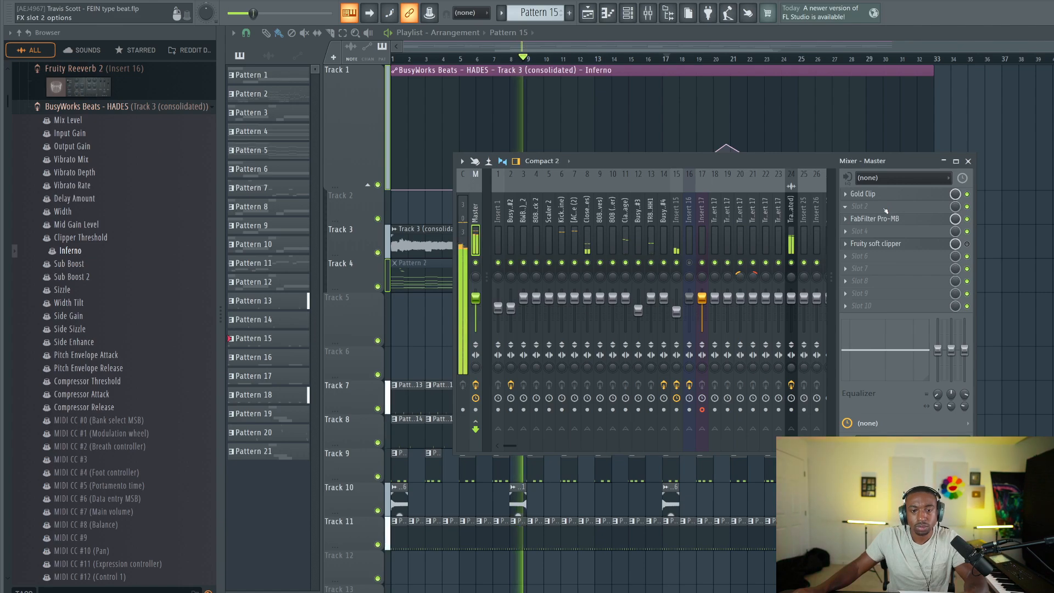
click(792, 211)
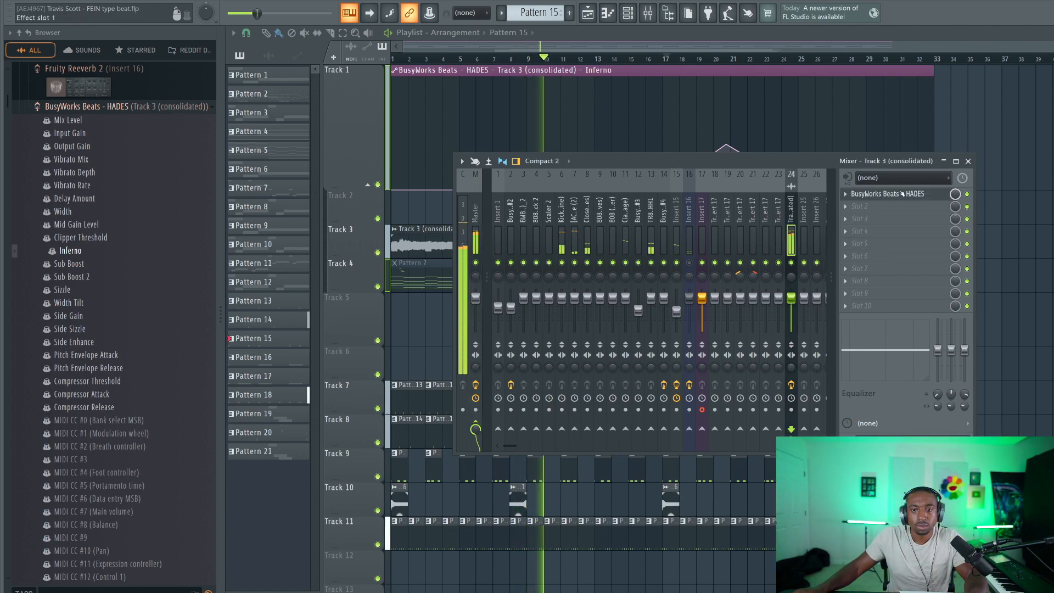
click(886, 193)
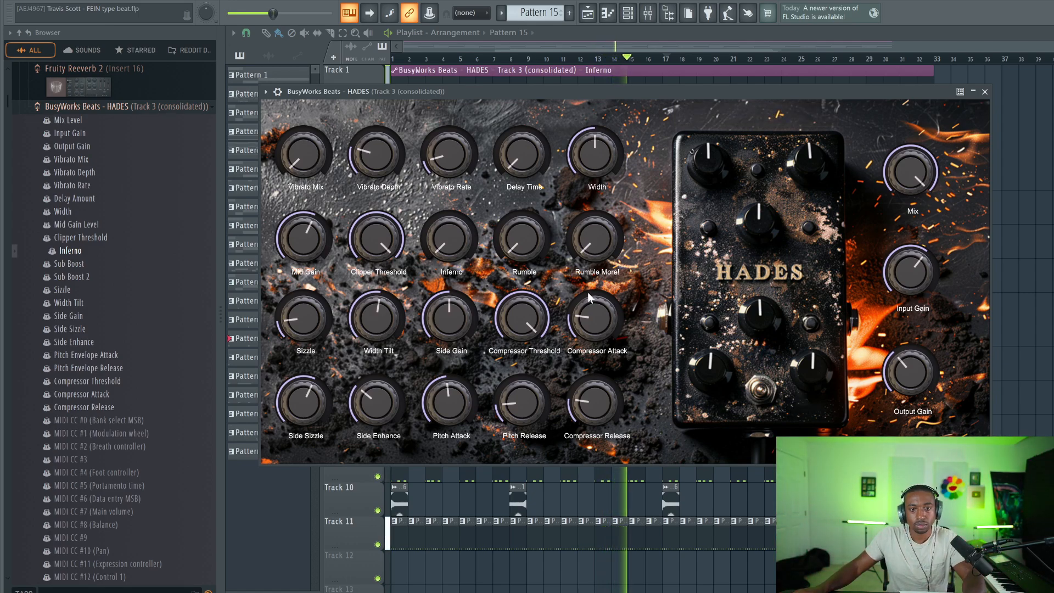
drag(523, 334, 522, 330)
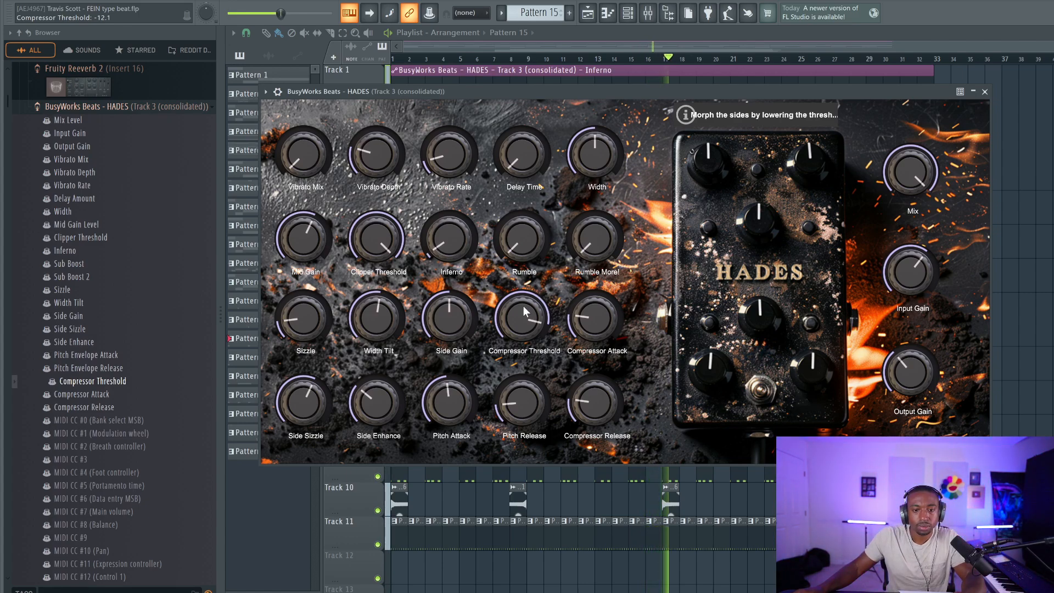
click(985, 92)
click(966, 162)
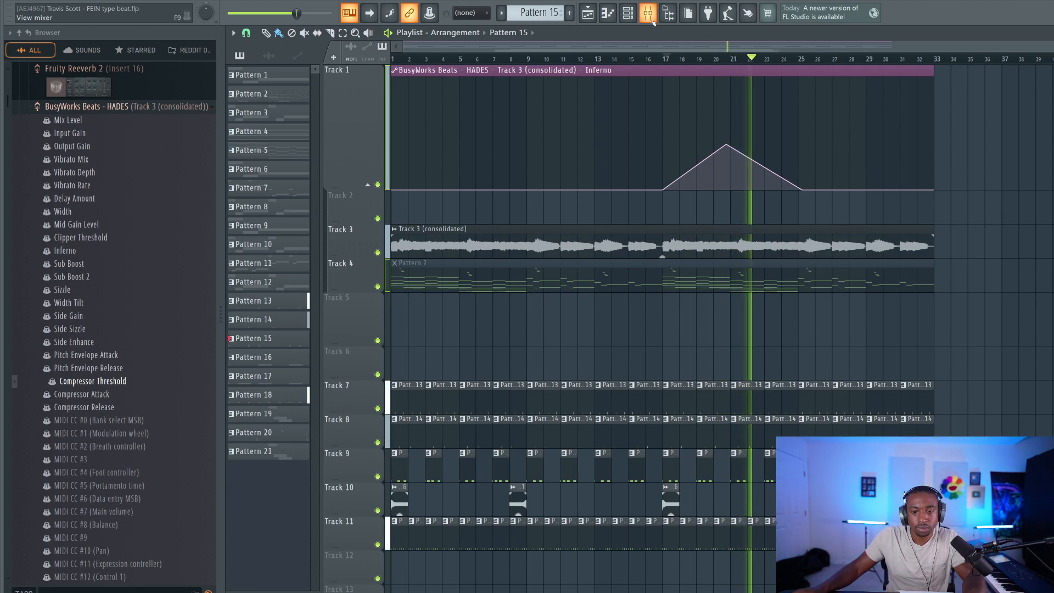
Step: Hide the browser and look over the playlist down to the recorded Insert 17 clips on Tracks 14 to 17
click(679, 16)
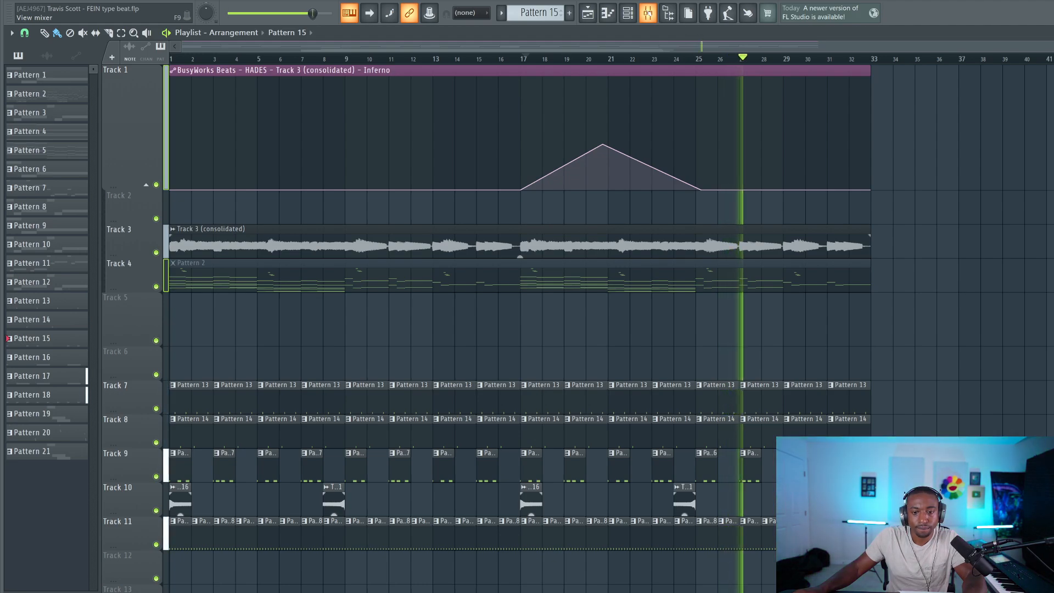
scroll(679, 287, down, 9)
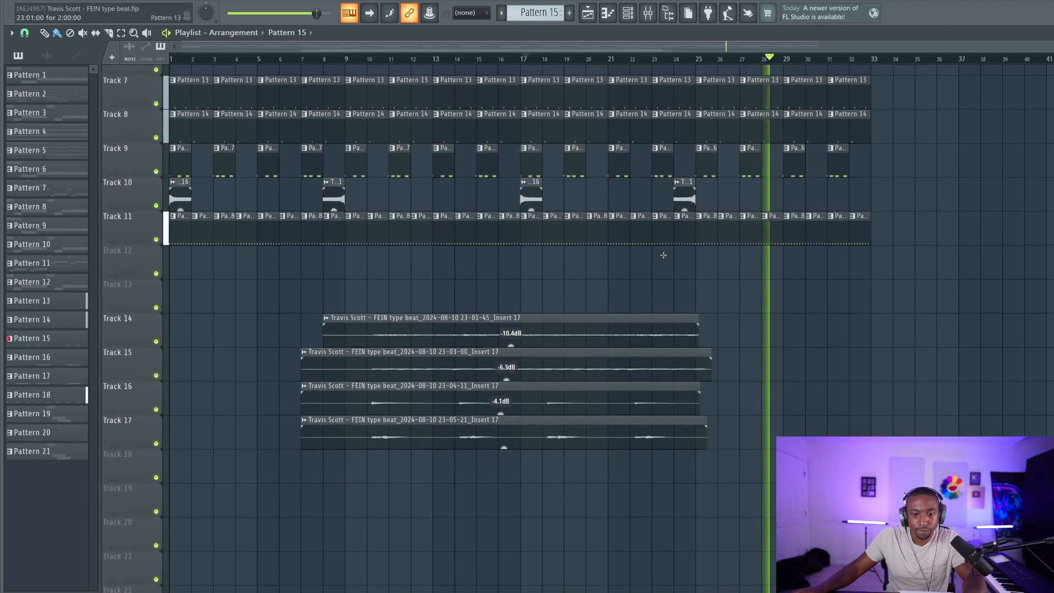
scroll(663, 255, up, 8)
Step: Stop playback, mute Insert 17 in the mixer and close the mixer
click(648, 13)
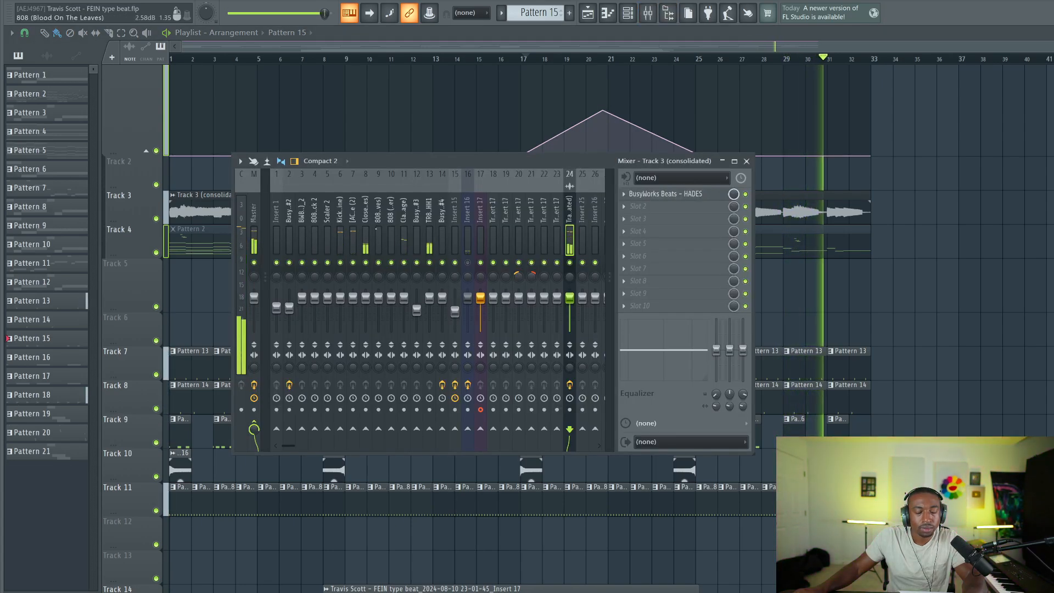
key(F9)
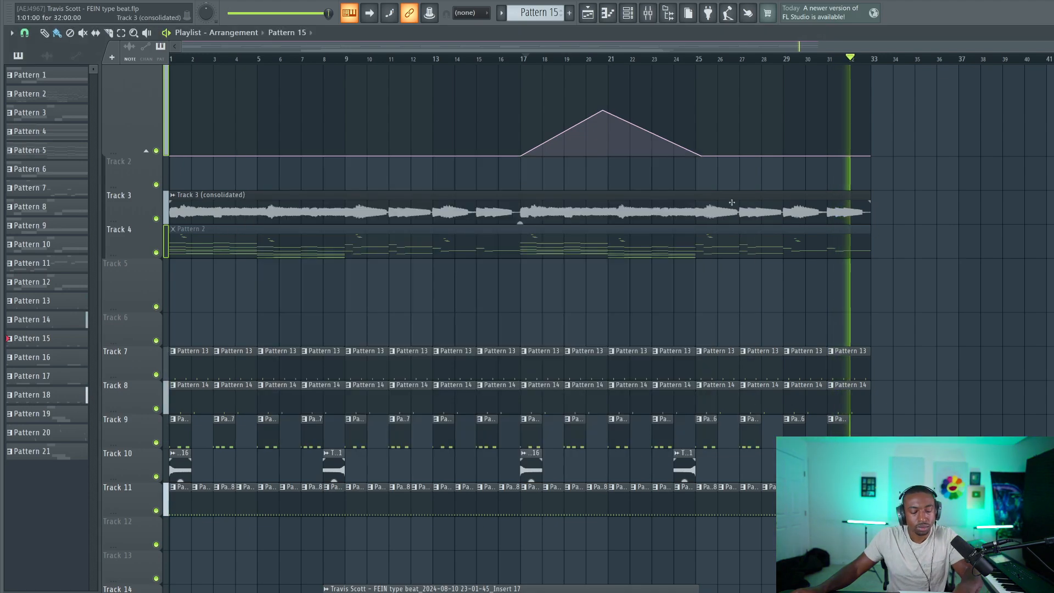
key(F9)
key(space)
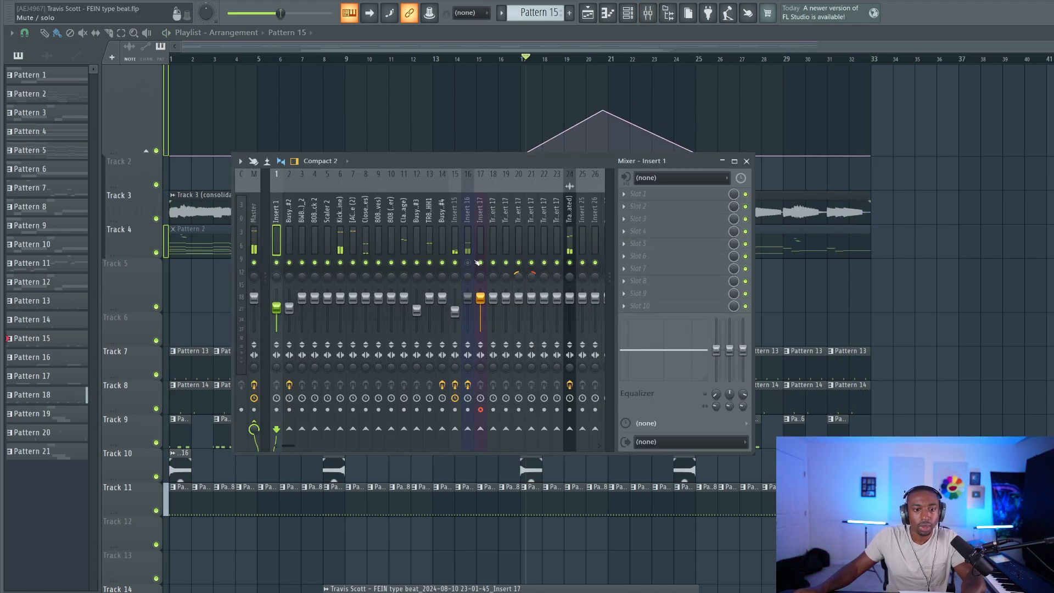
click(479, 262)
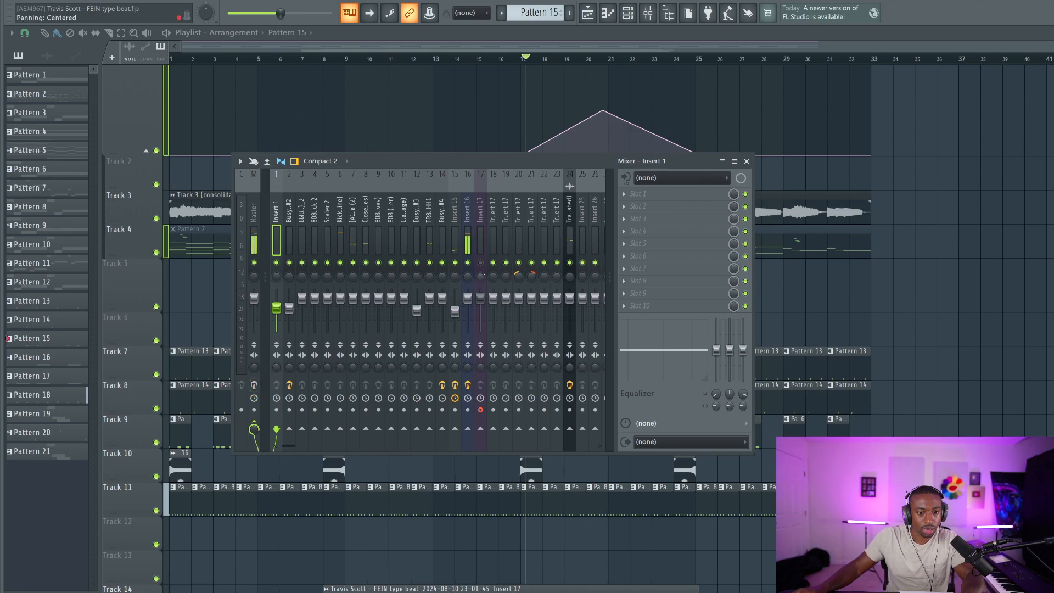
key(F9)
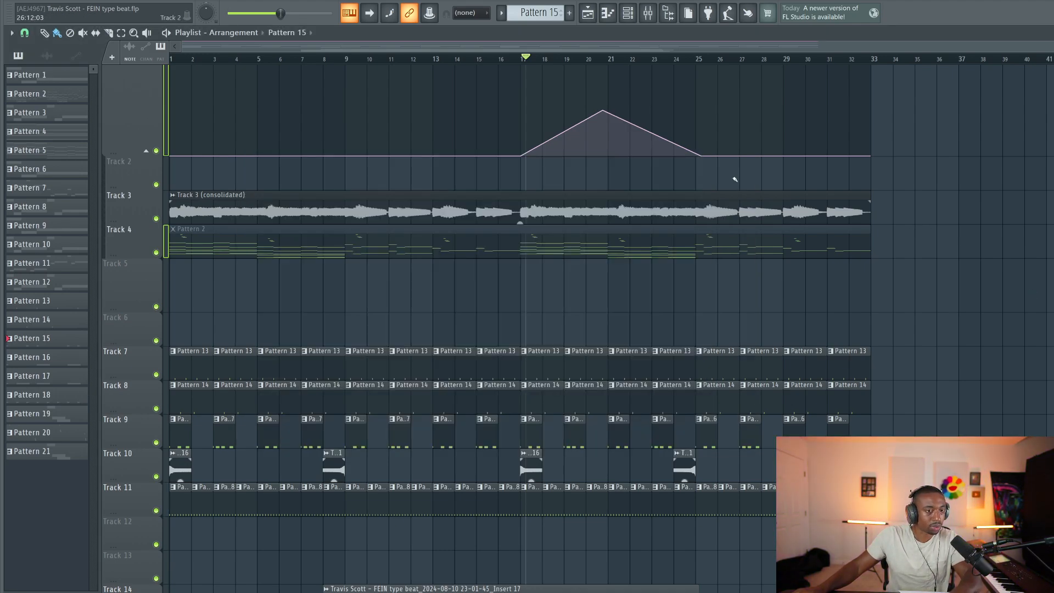